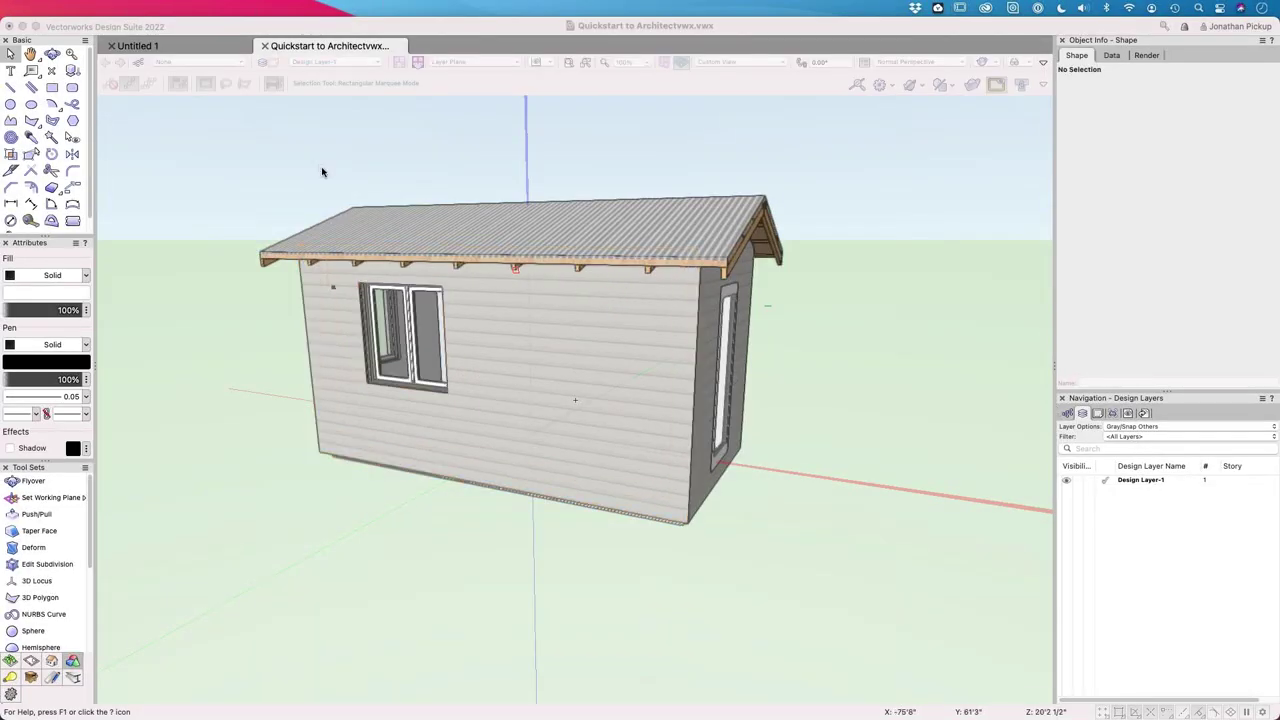
Step: Examine the finished small building model from its window side and its door end
left_click(394, 160)
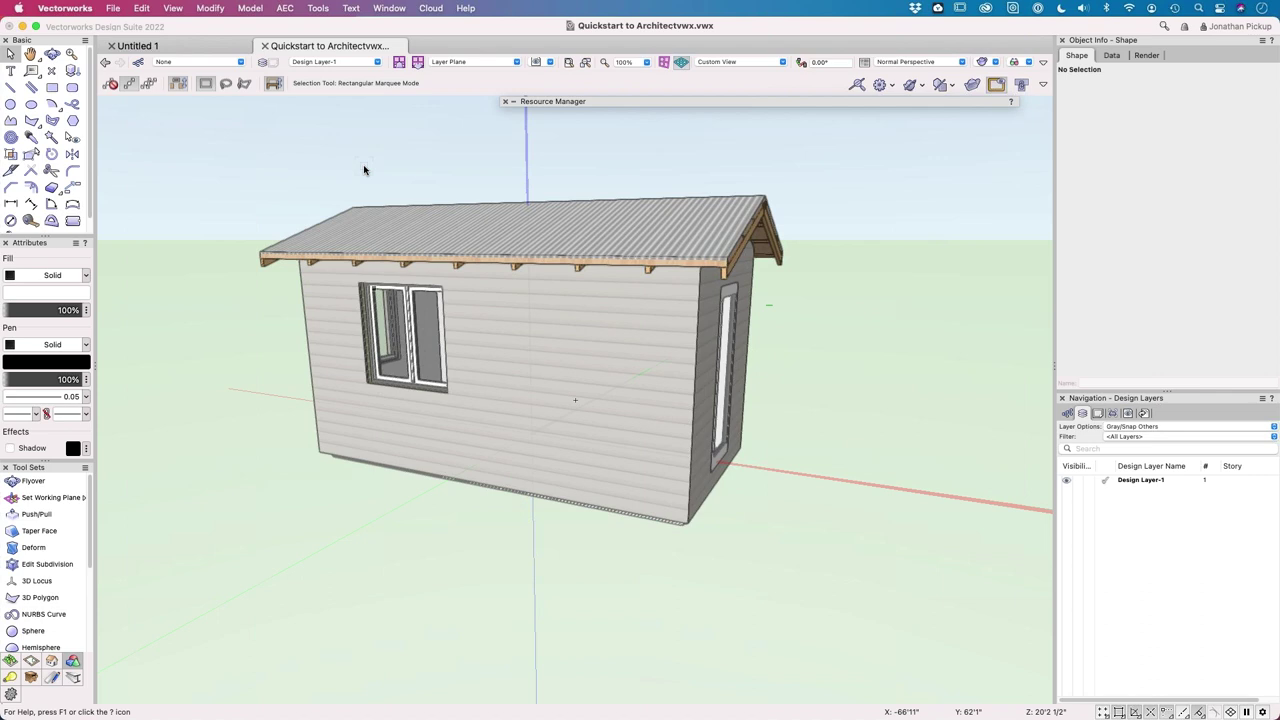
middle_click_drag(594, 314, 494, 298)
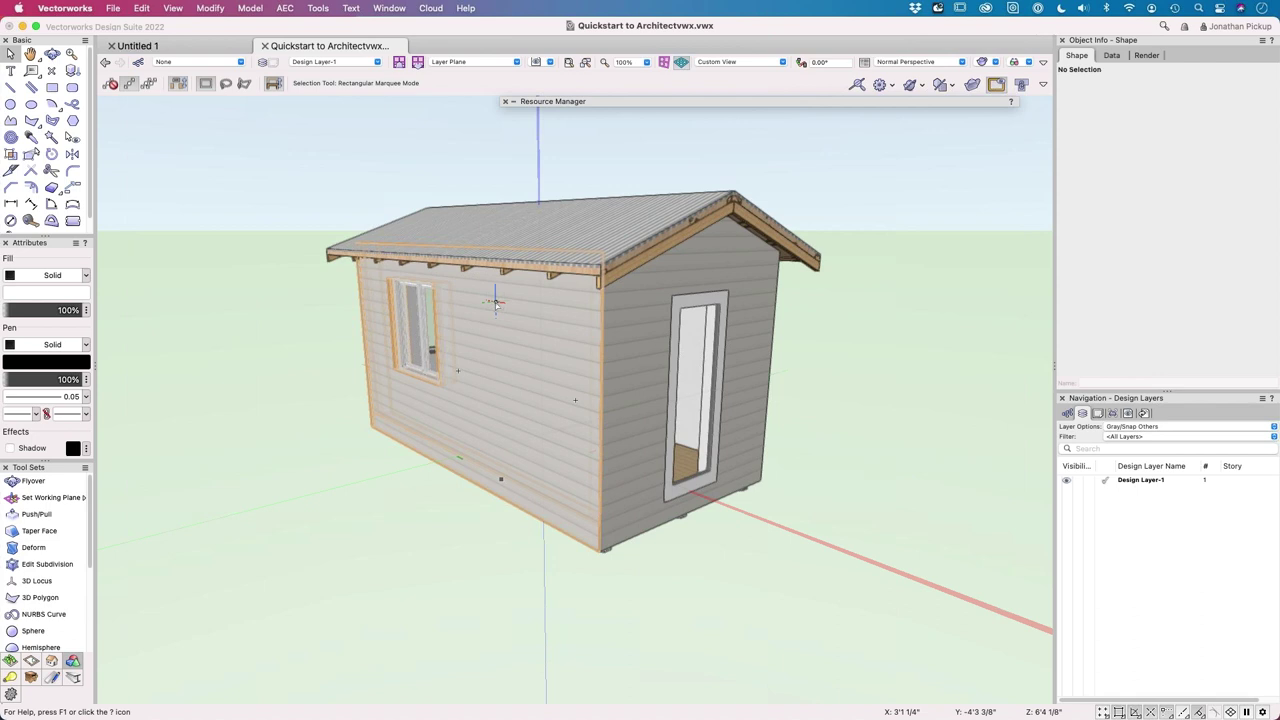
key("grave")
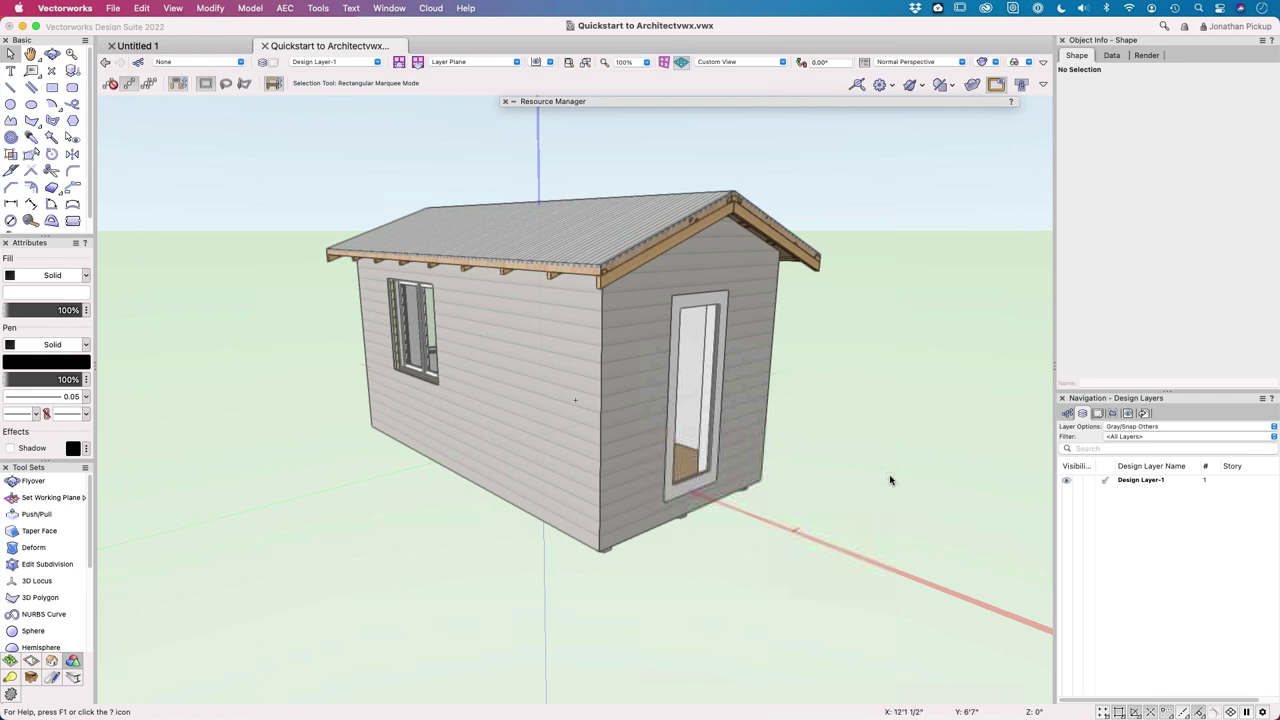
key("grave")
middle_click_drag(197, 330, 297, 317, "shift")
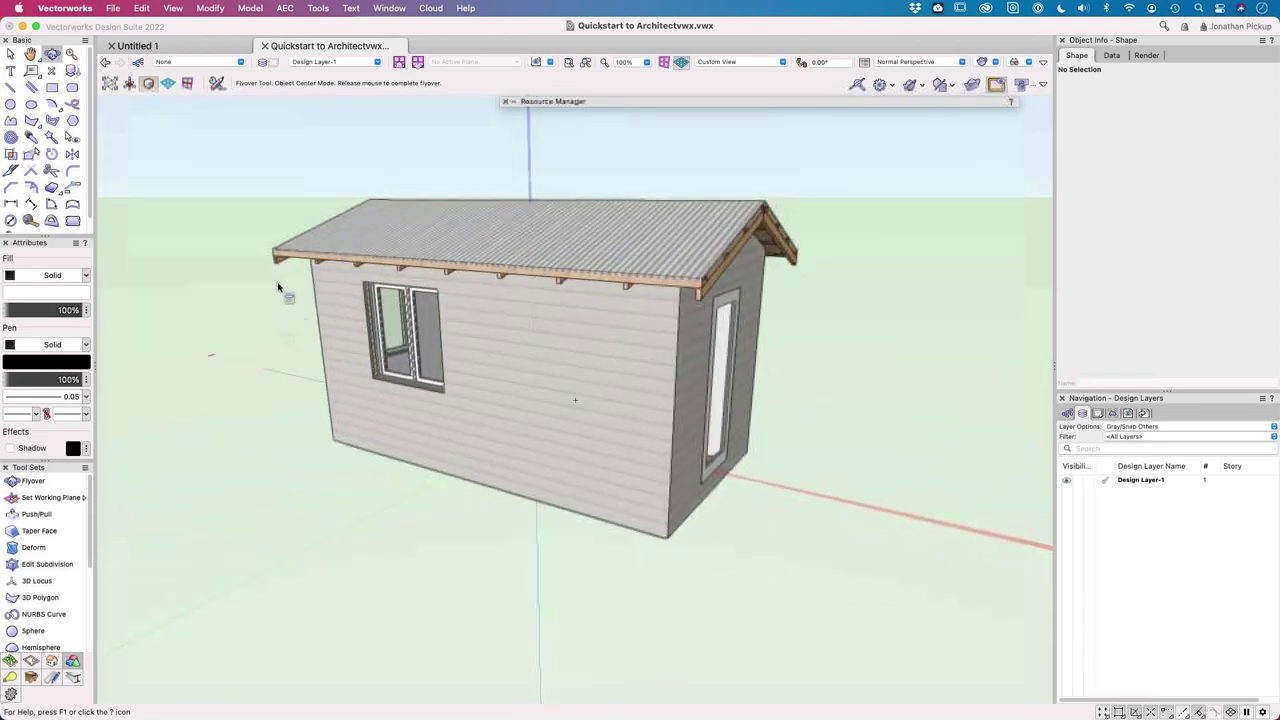
Step: Create a new blank document without using a template
left_click(113, 8)
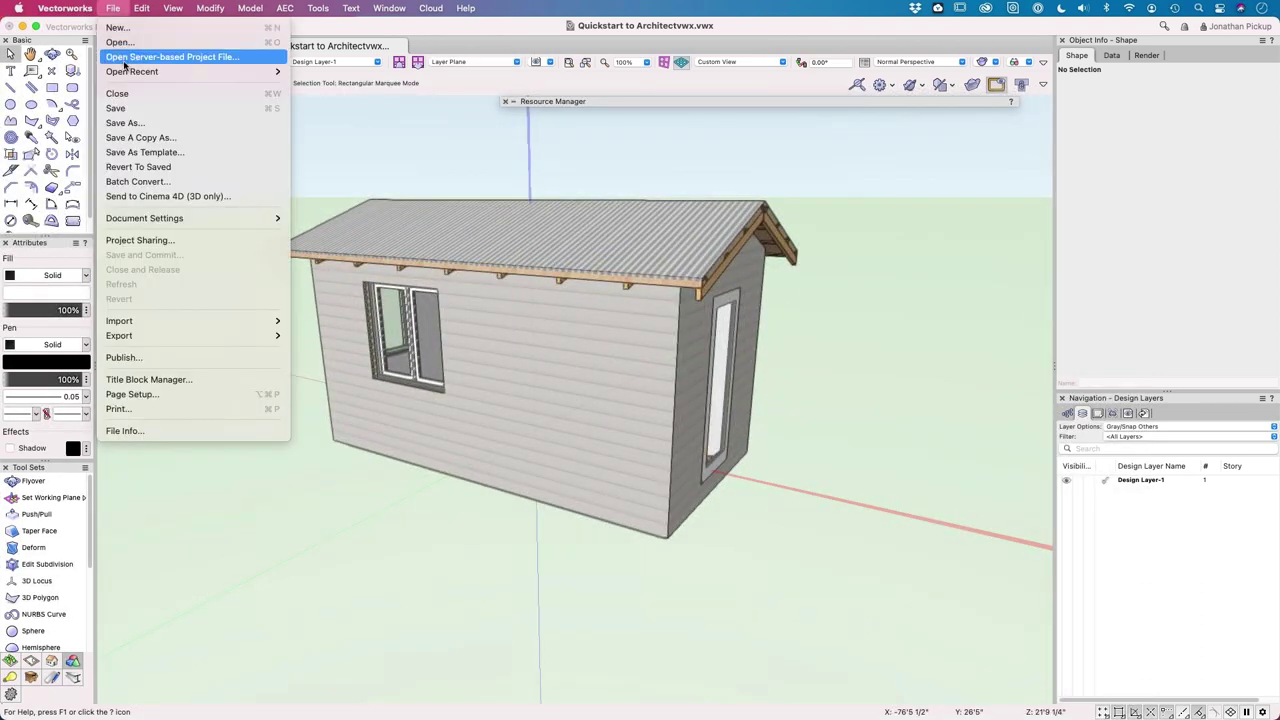
left_click(116, 27)
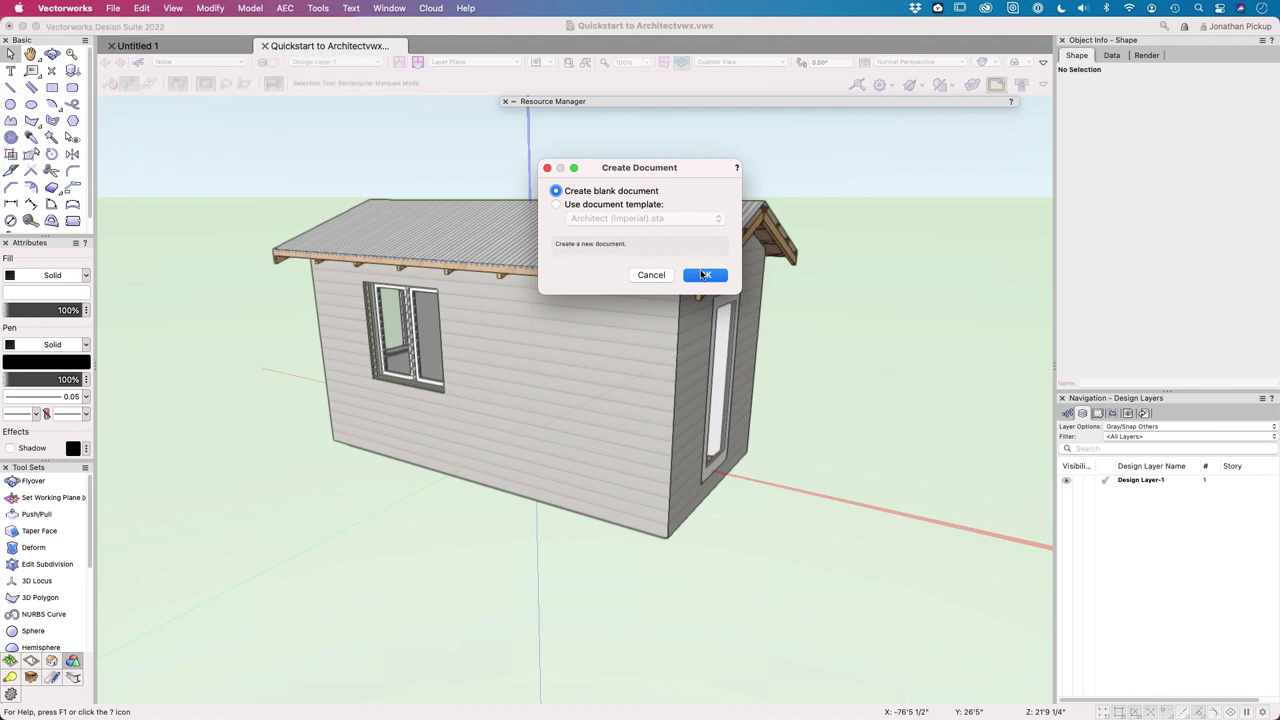
left_click(704, 275)
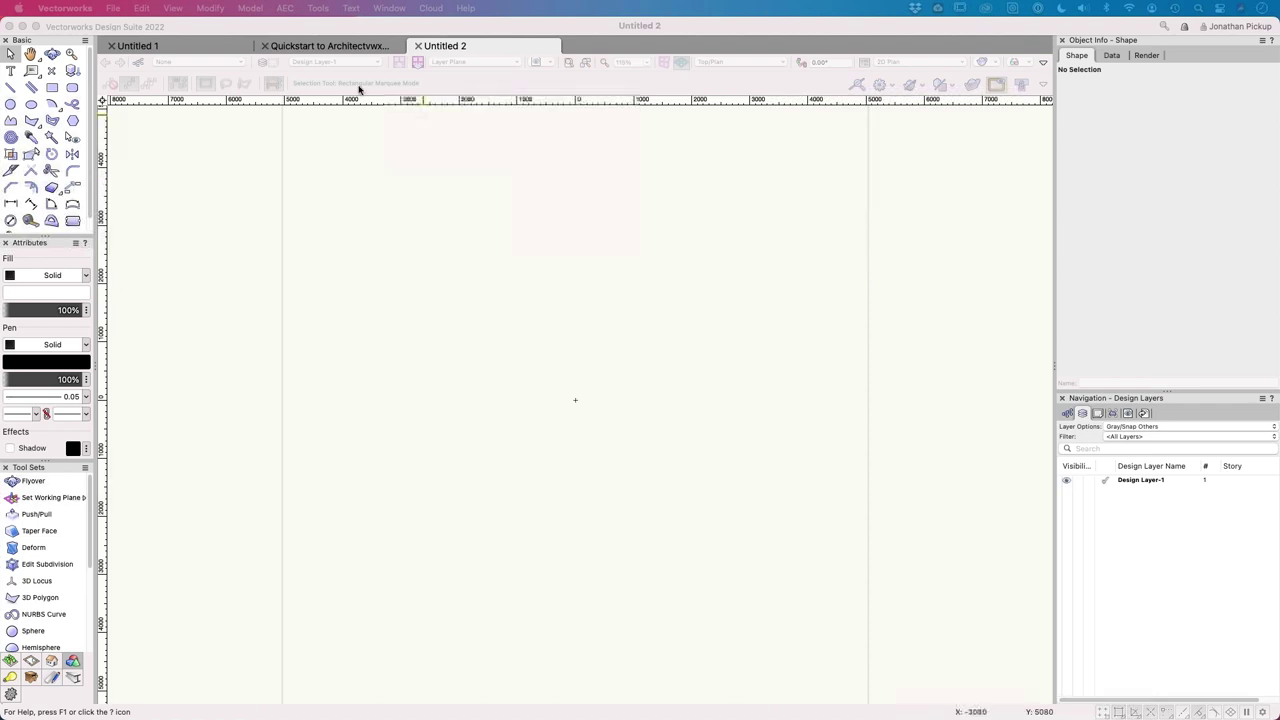
Step: Rename the design layer Design Layer-1 as Walls
left_click(335, 66)
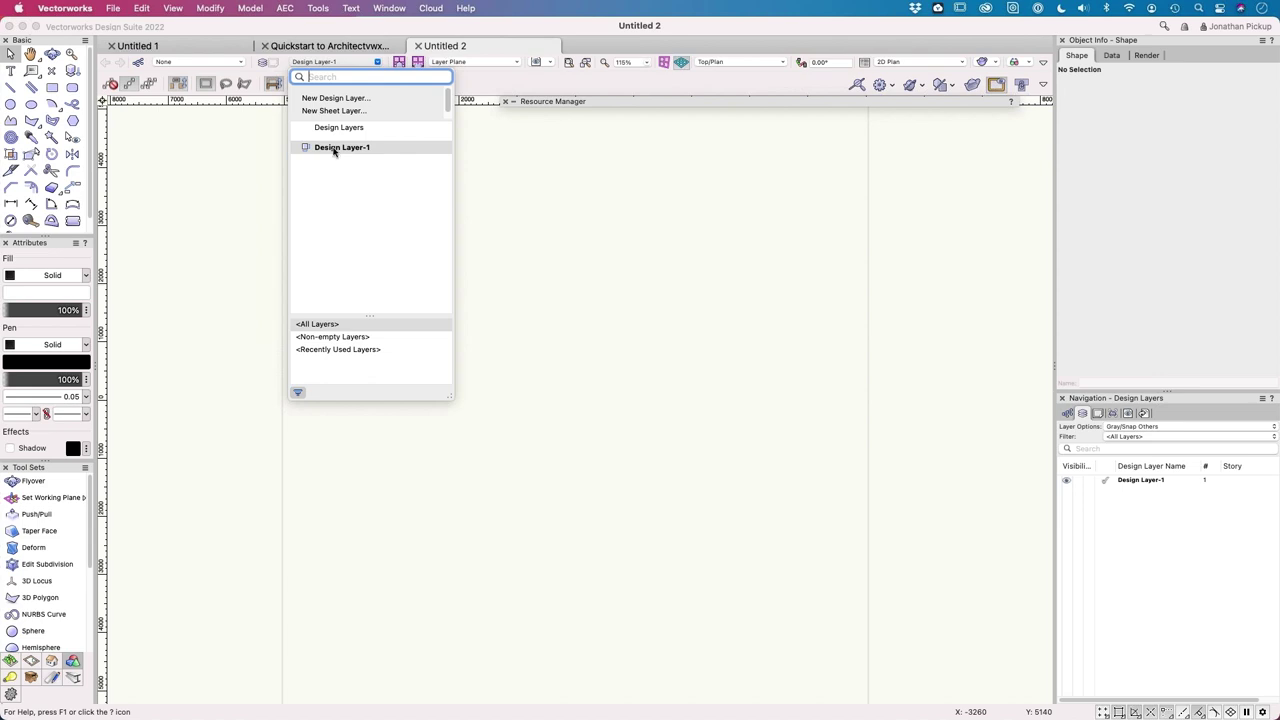
key("Escape")
left_click(263, 63)
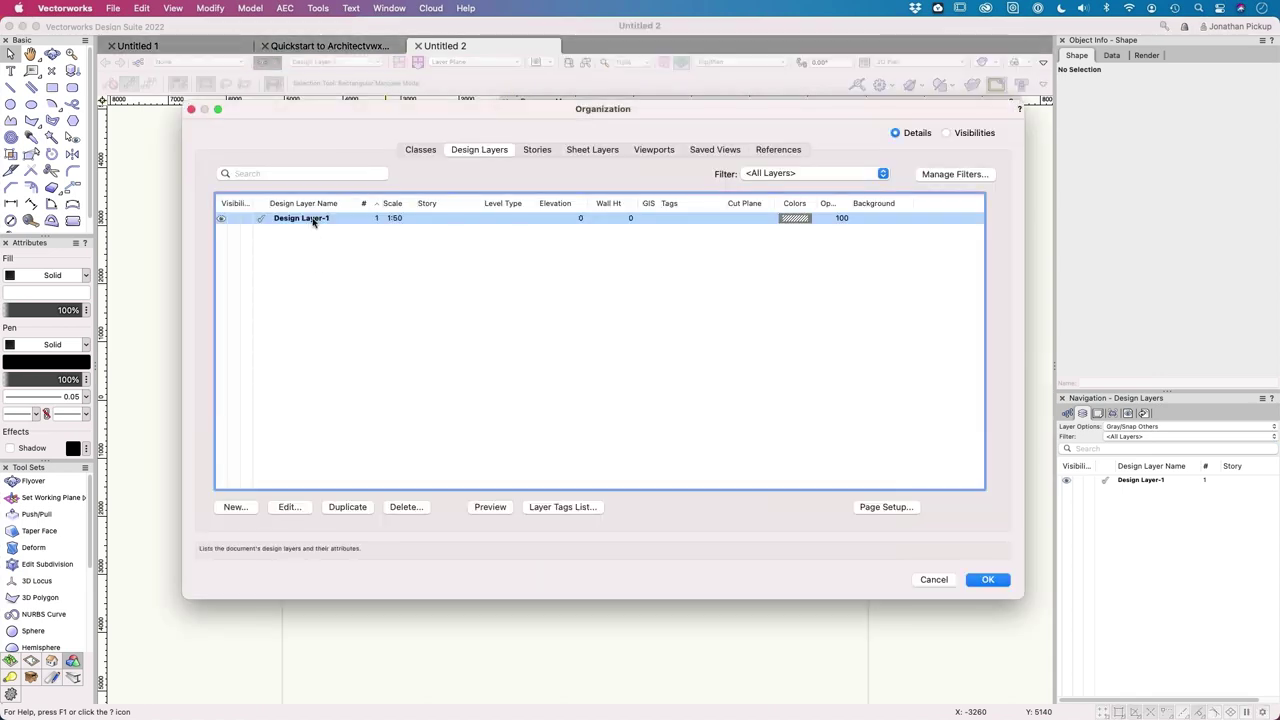
left_click(333, 217)
type("W")
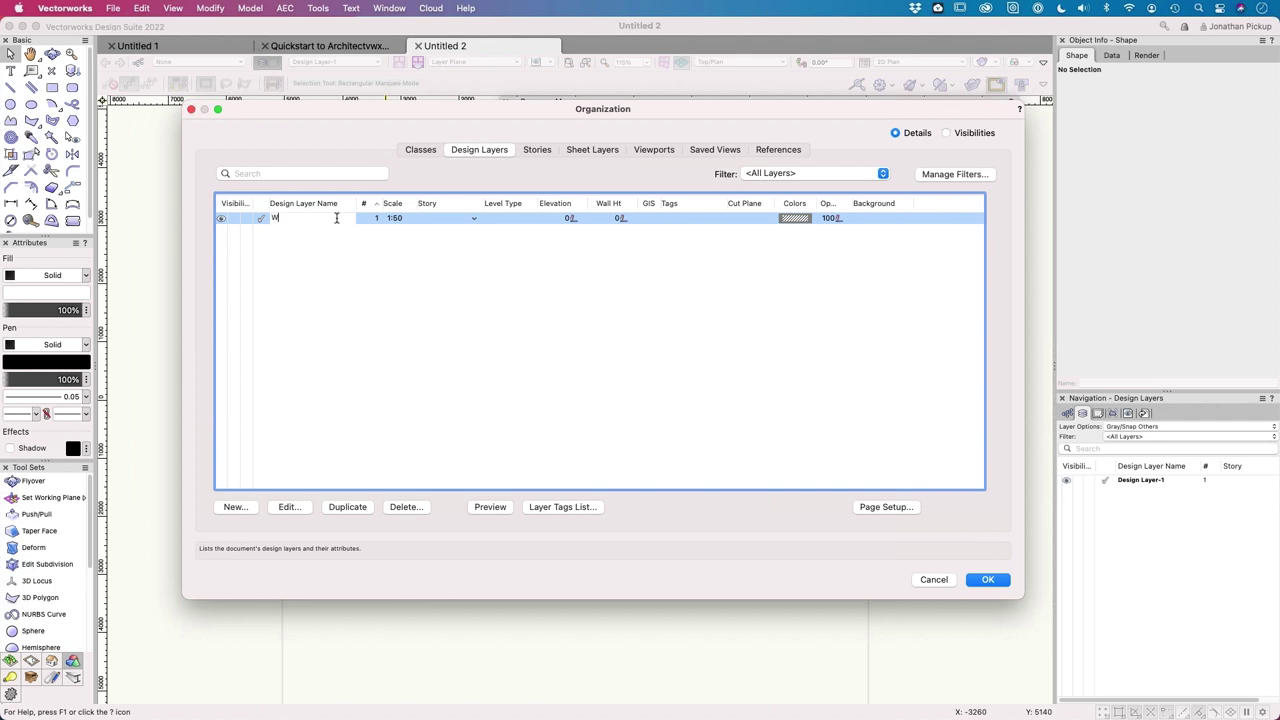
type("alls")
key("Return")
Step: Add a new design layer named Roof and accept the layer changes
left_click(242, 508)
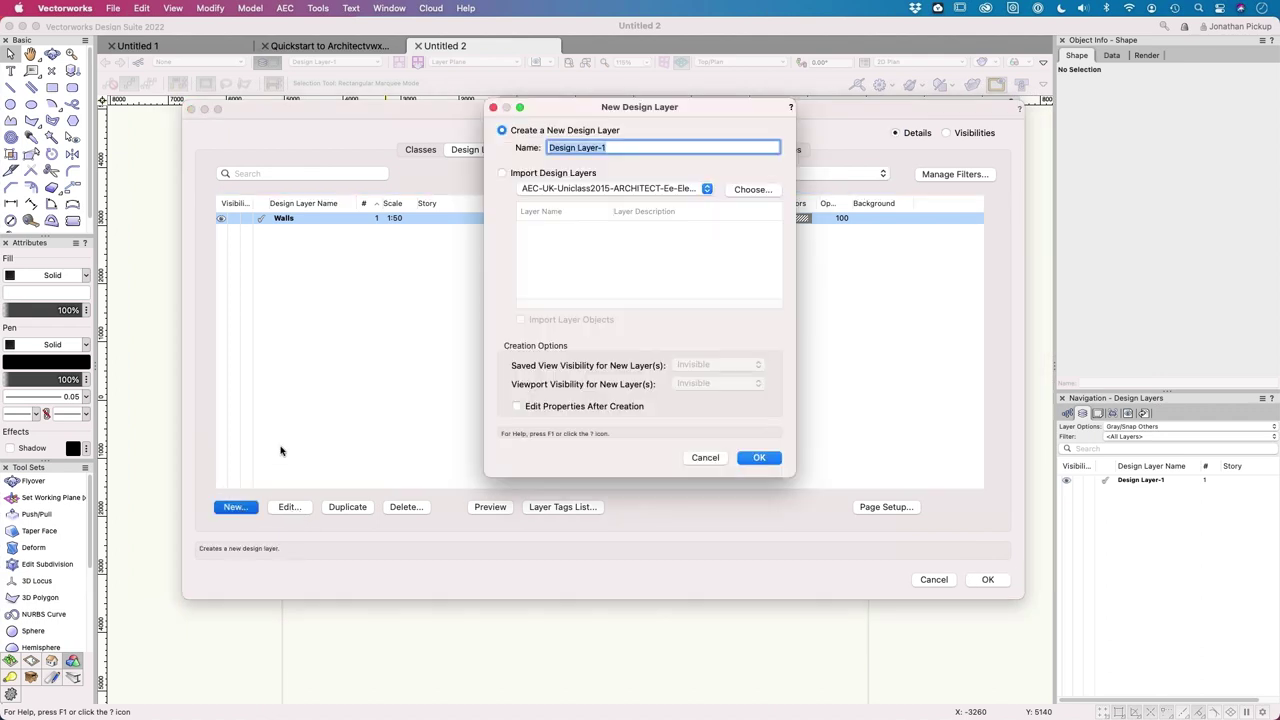
type("Roof")
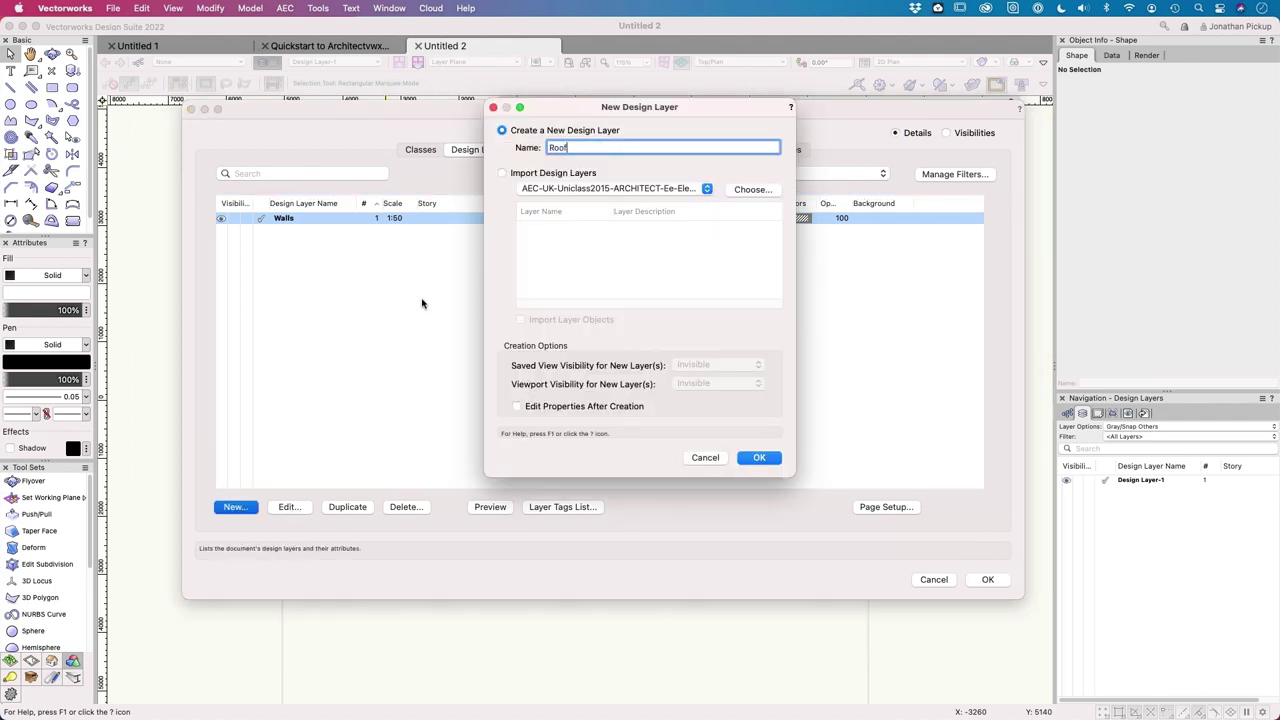
key("Return")
key("Return")
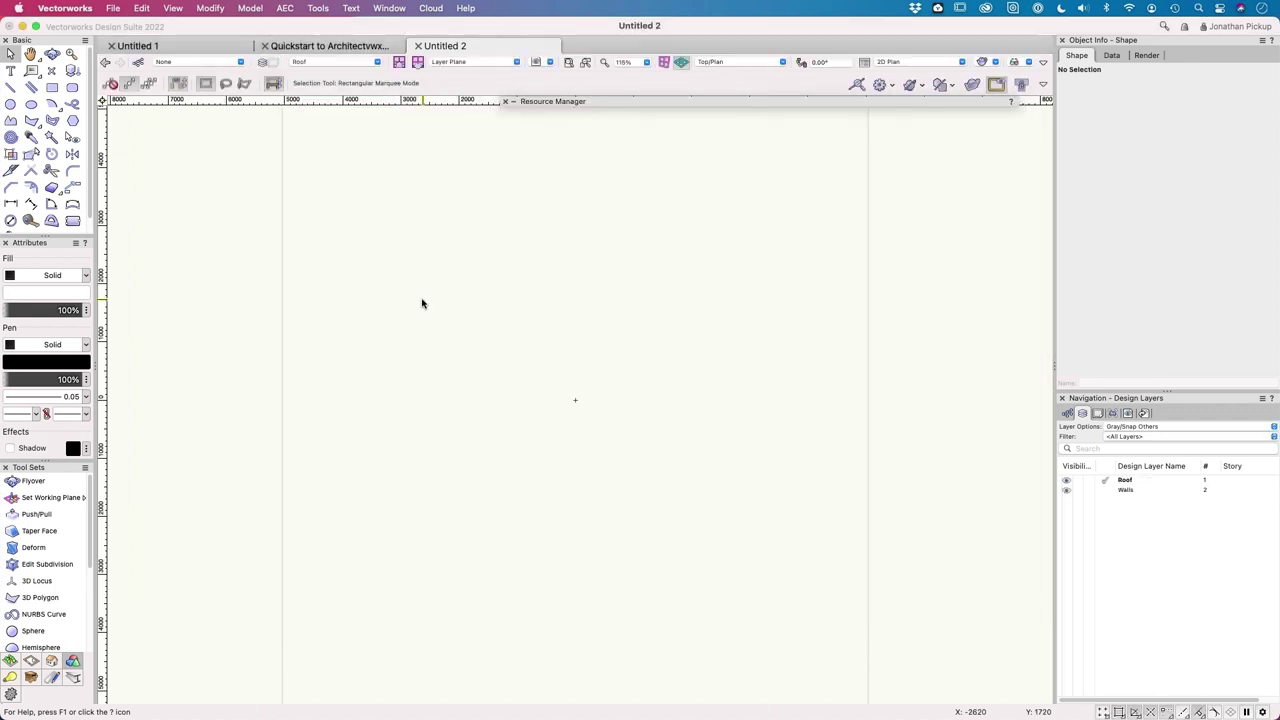
Step: Review the elevation and wall height settings of the Roof and Walls design layers
left_click(266, 62)
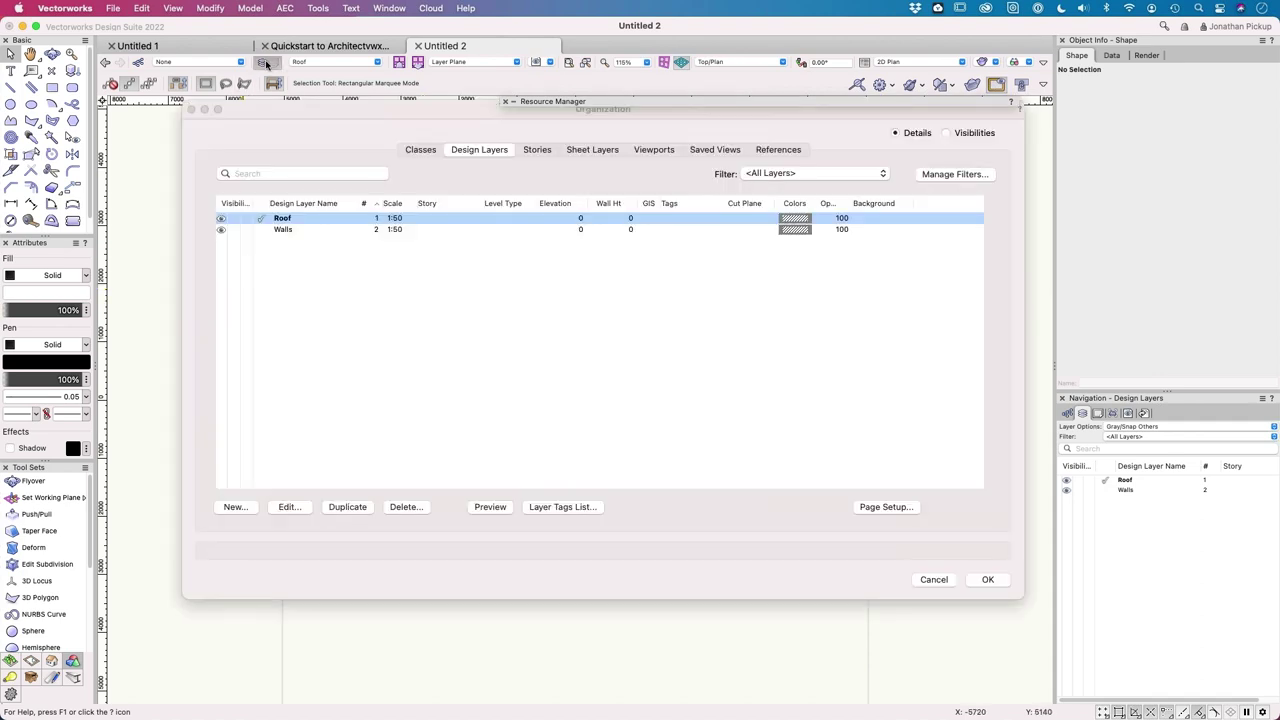
left_click(576, 230)
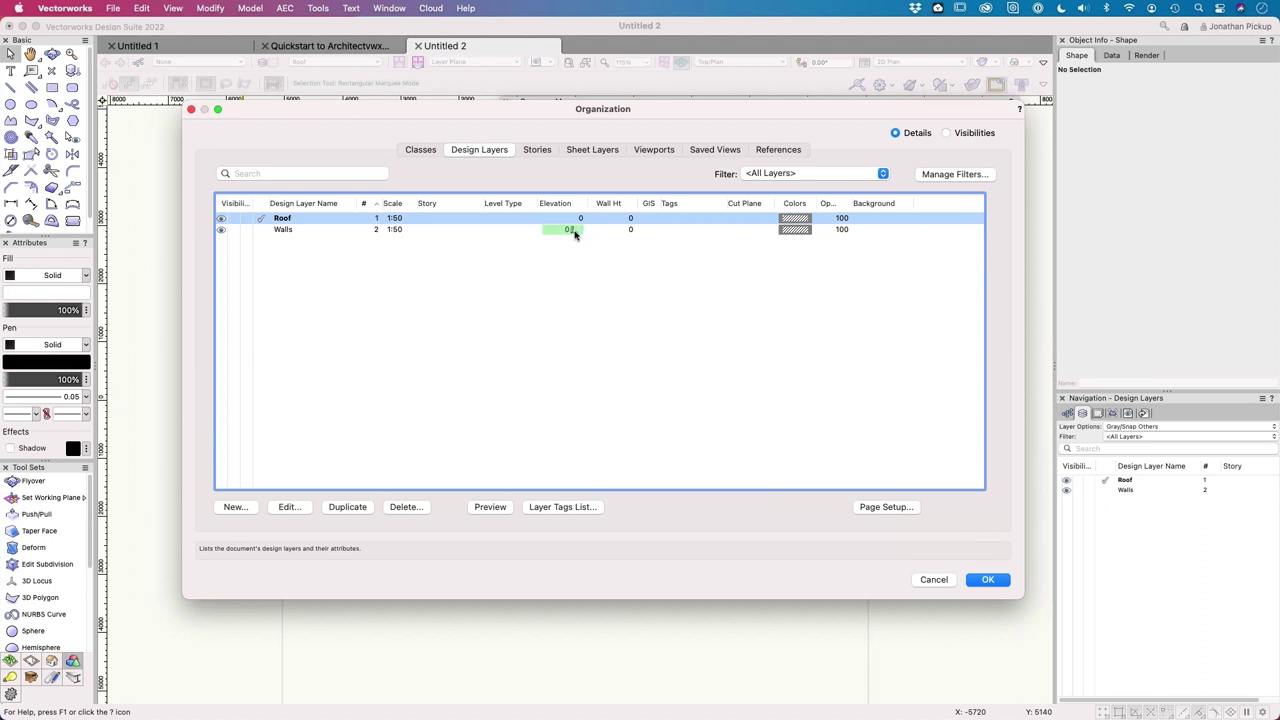
left_click(578, 219)
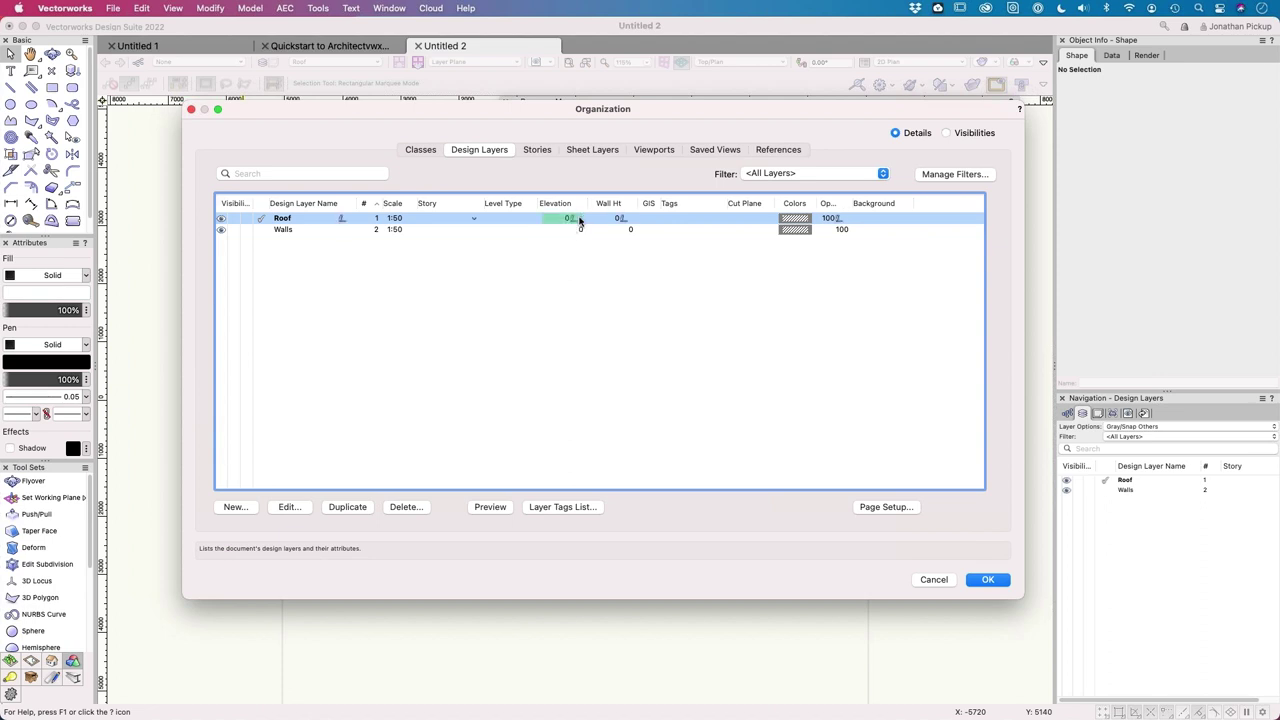
left_click(620, 219)
left_click(624, 231)
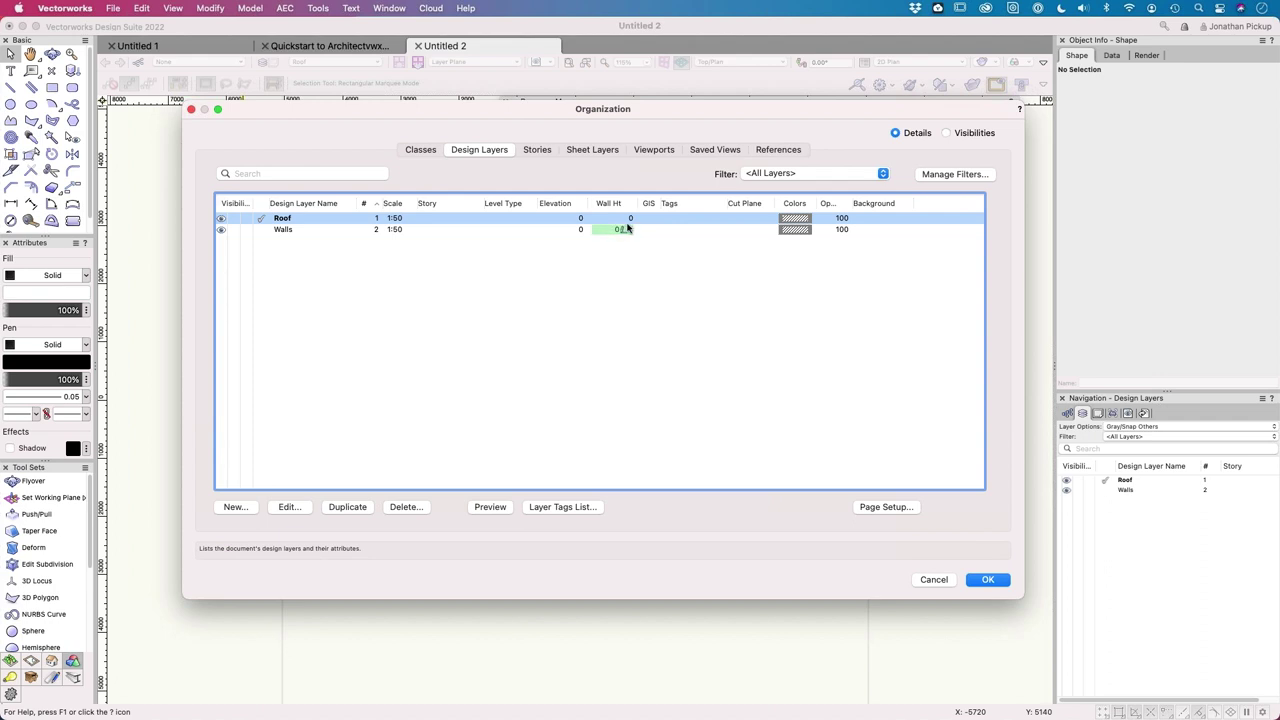
left_click(625, 221)
left_click(626, 230)
key("Return")
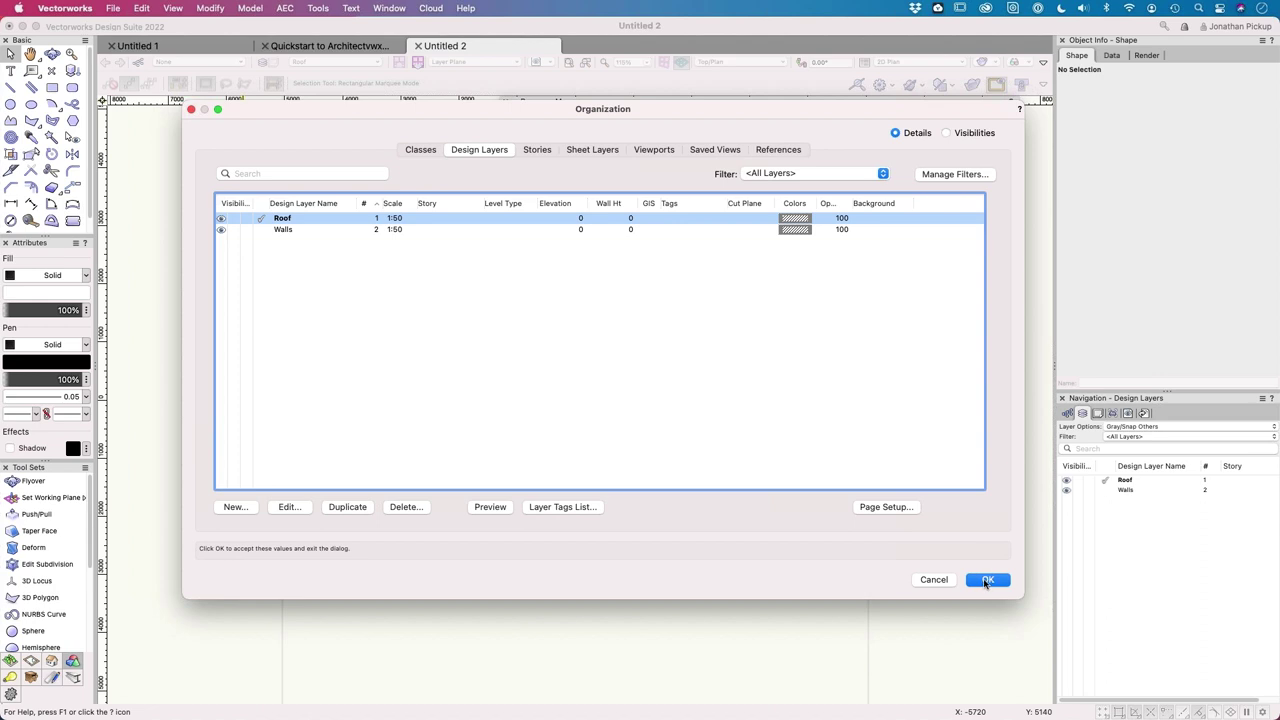
left_click(987, 580)
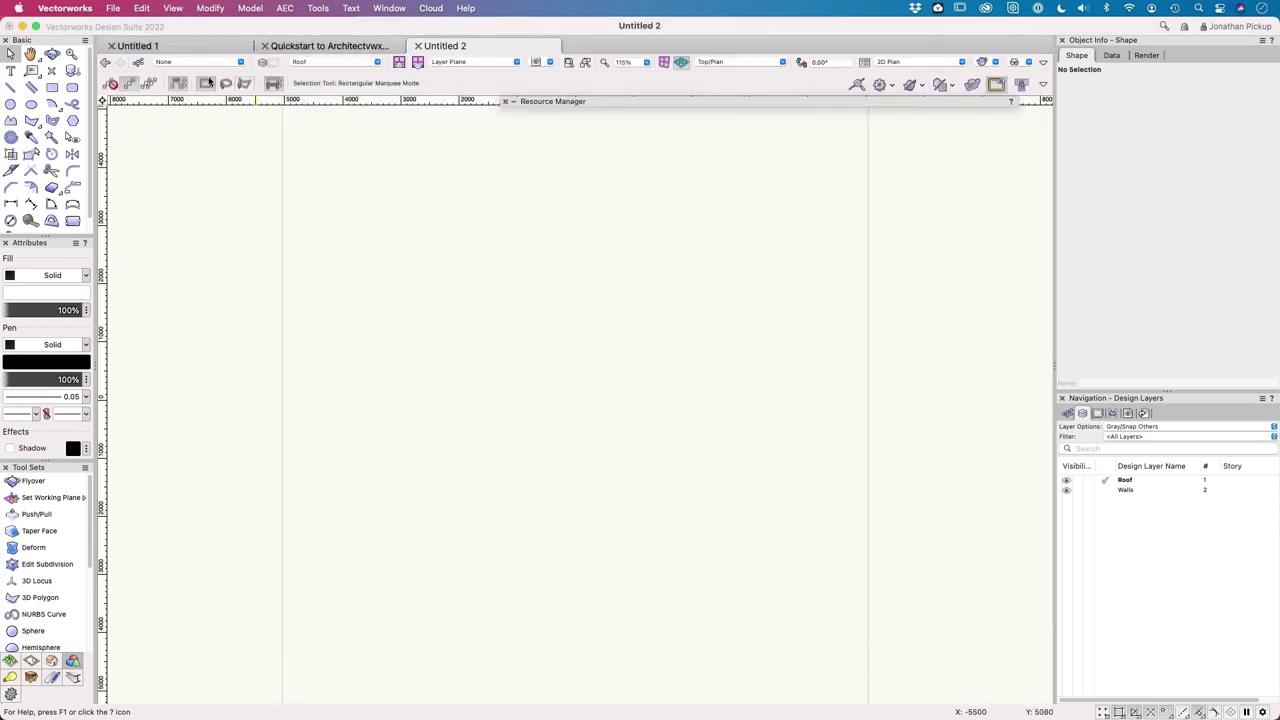
Step: Set the scale of both the Roof and Walls design layers to 1:25
right_click(355, 241)
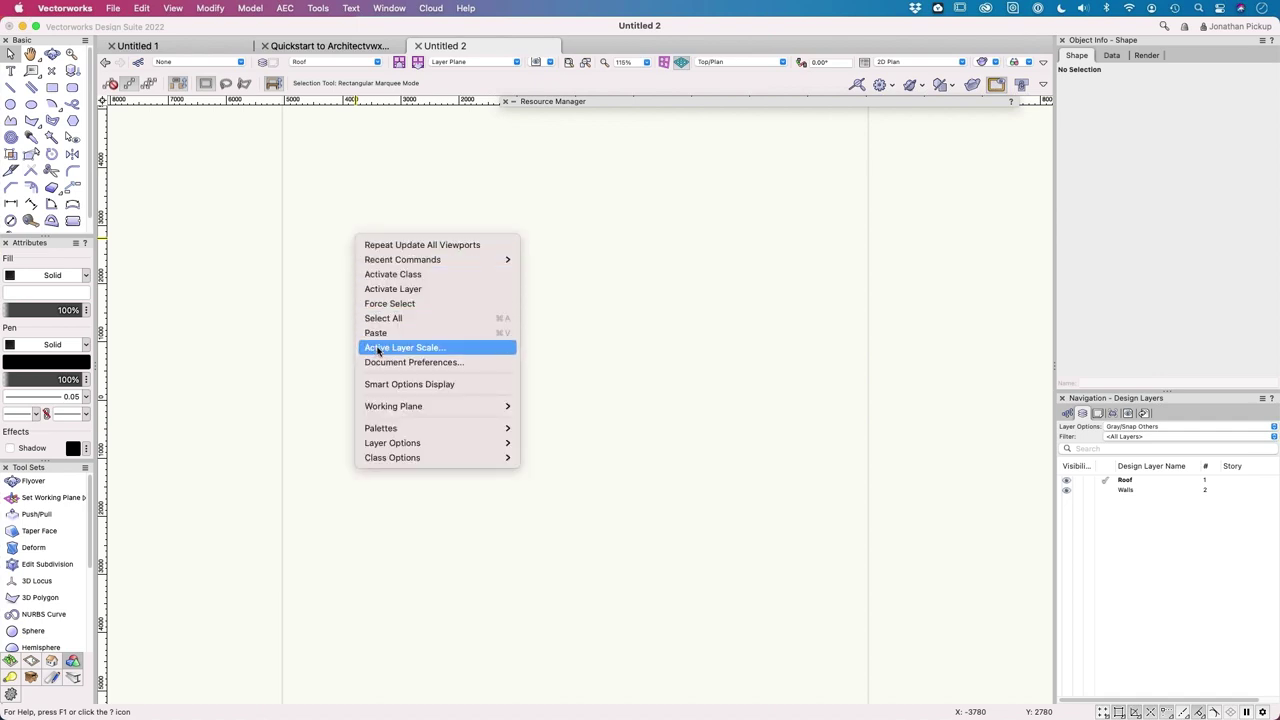
left_click(264, 64)
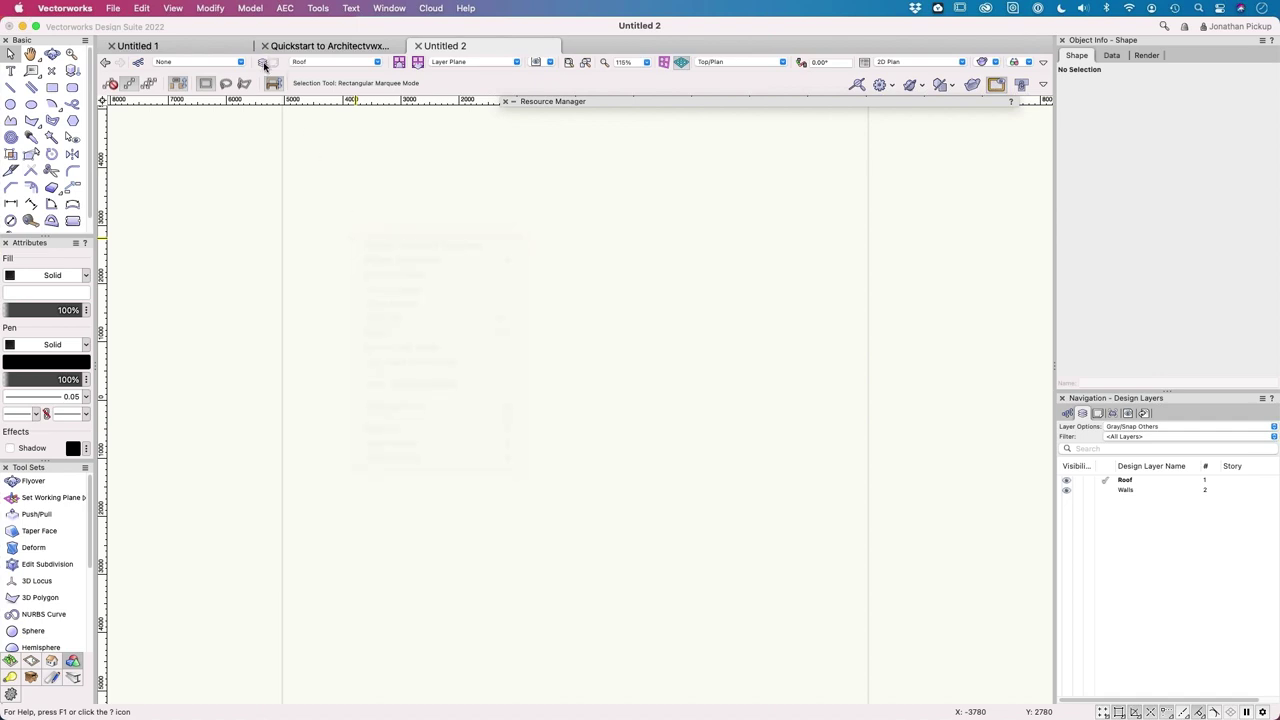
left_click(264, 64)
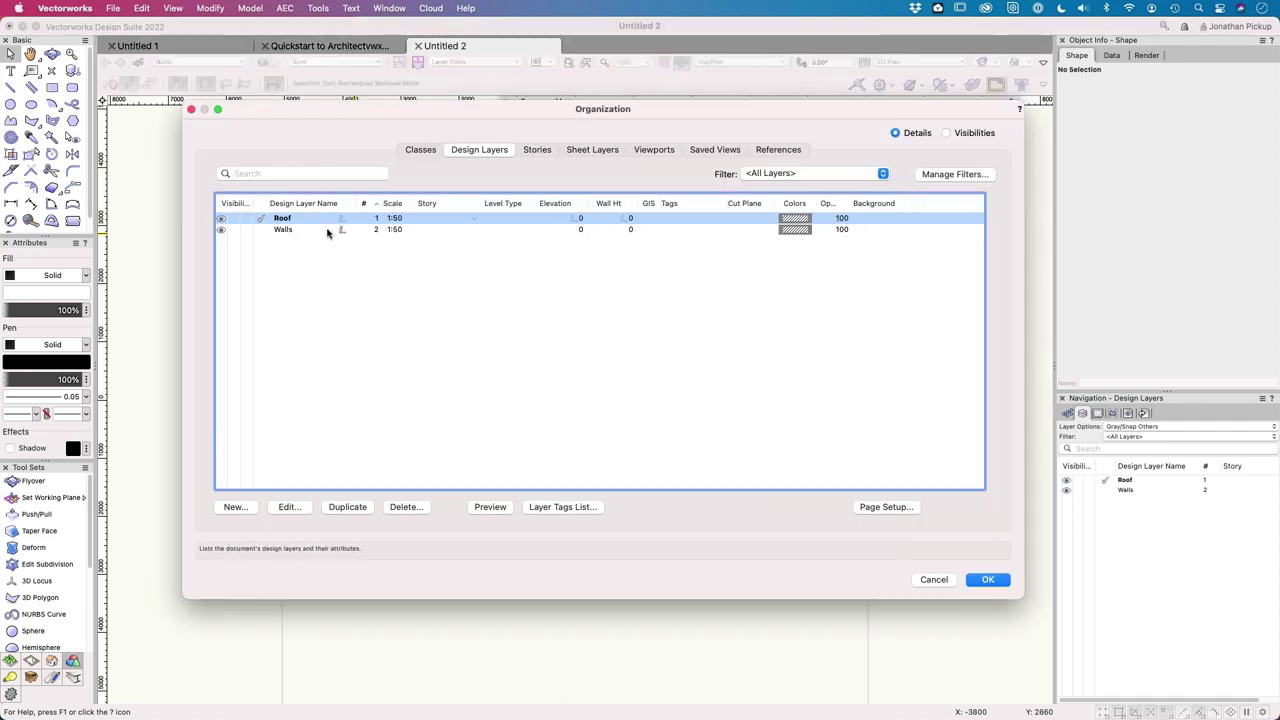
left_click(316, 233, "shift")
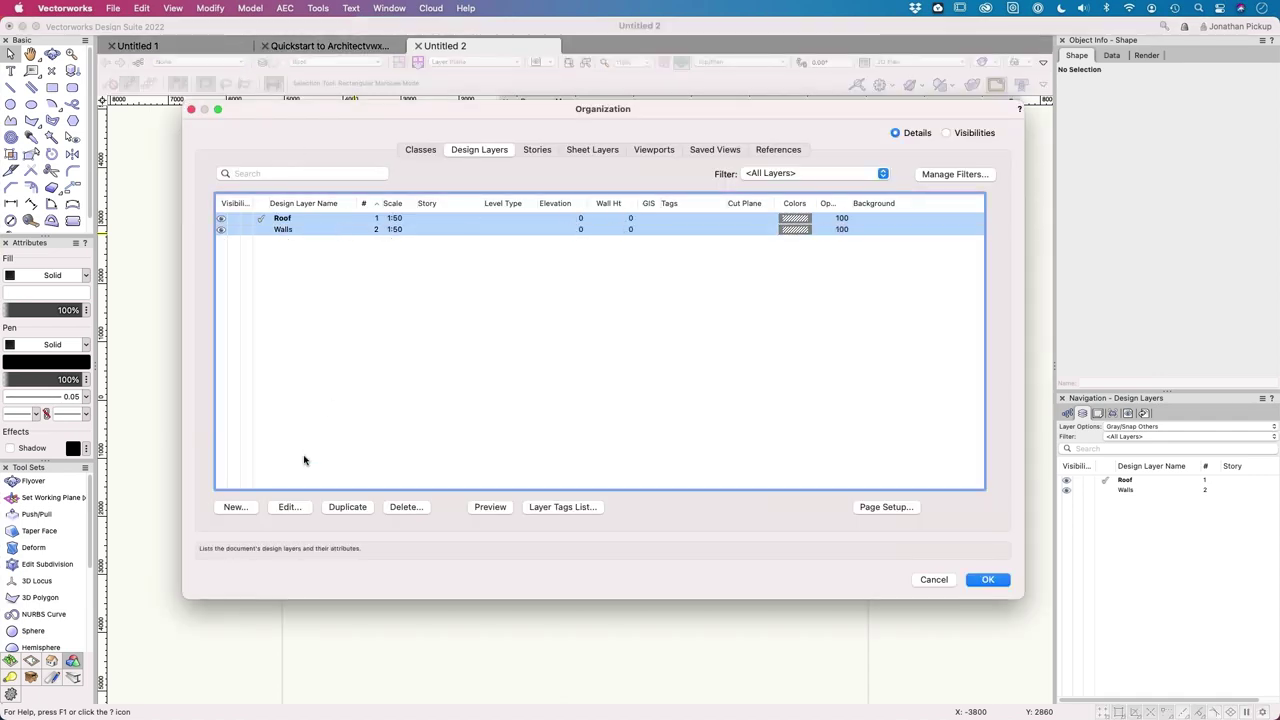
left_click(288, 507)
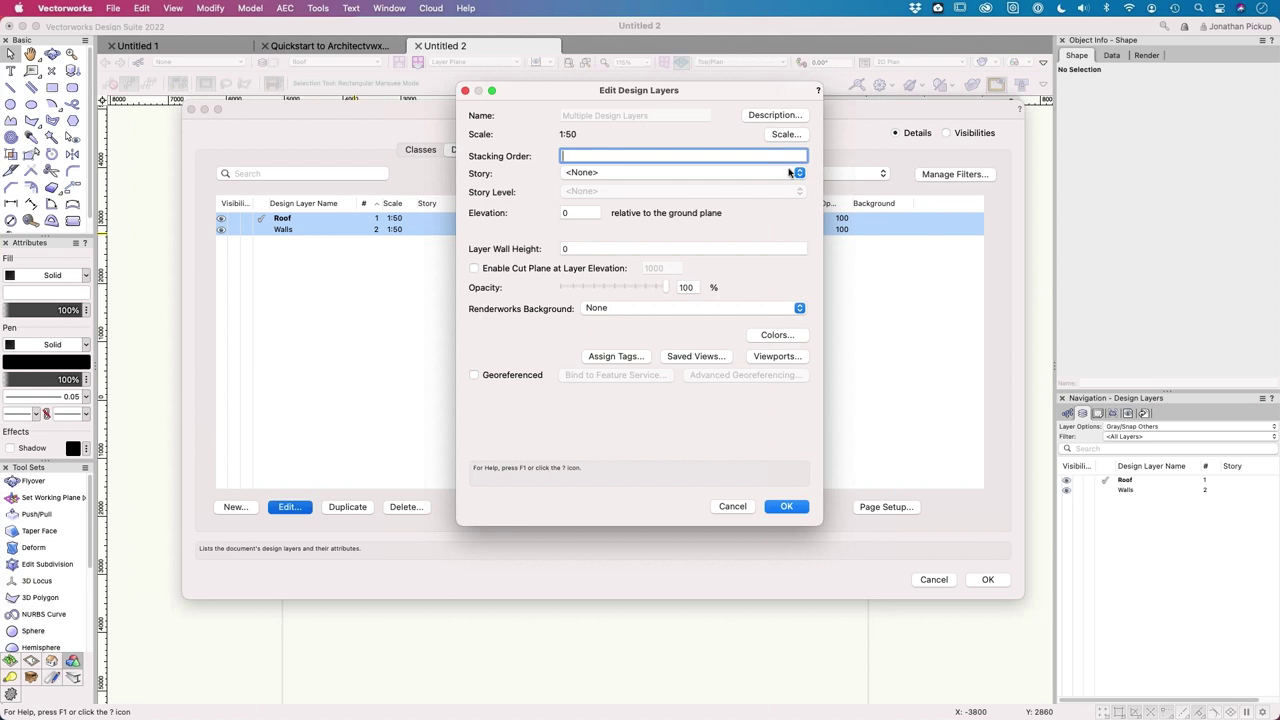
left_click(786, 135)
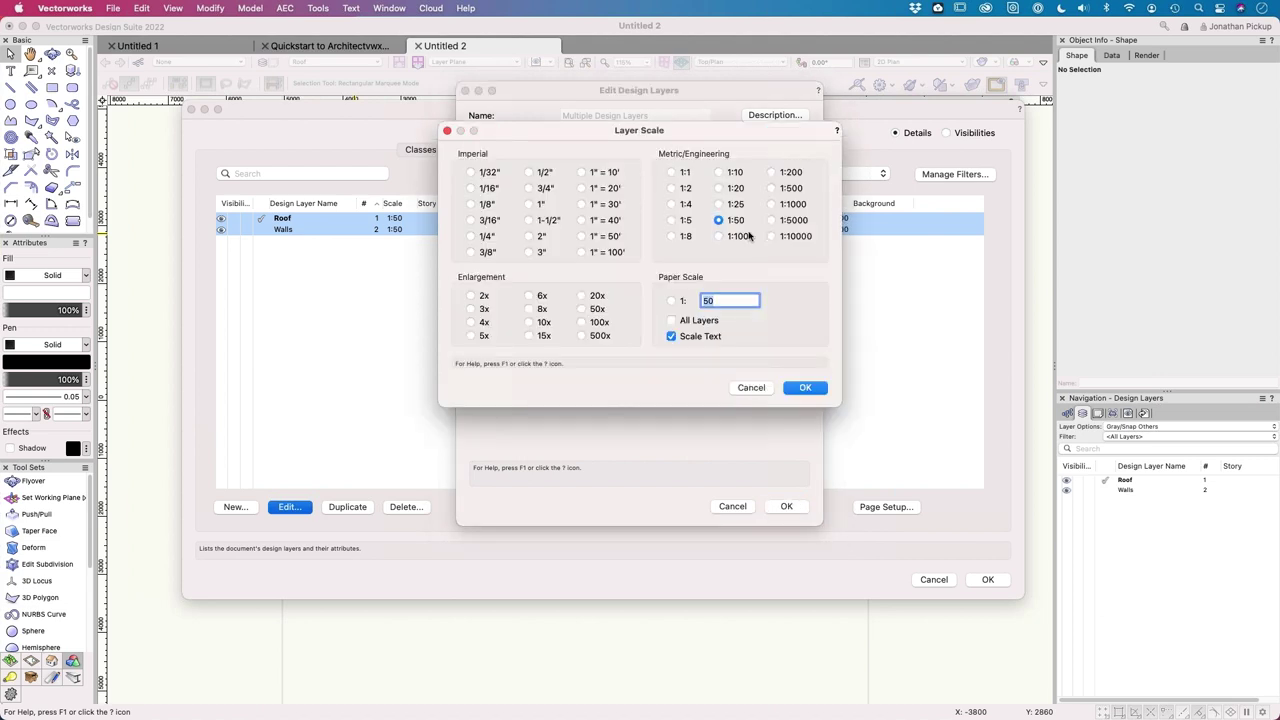
left_click(722, 205)
left_click(804, 389)
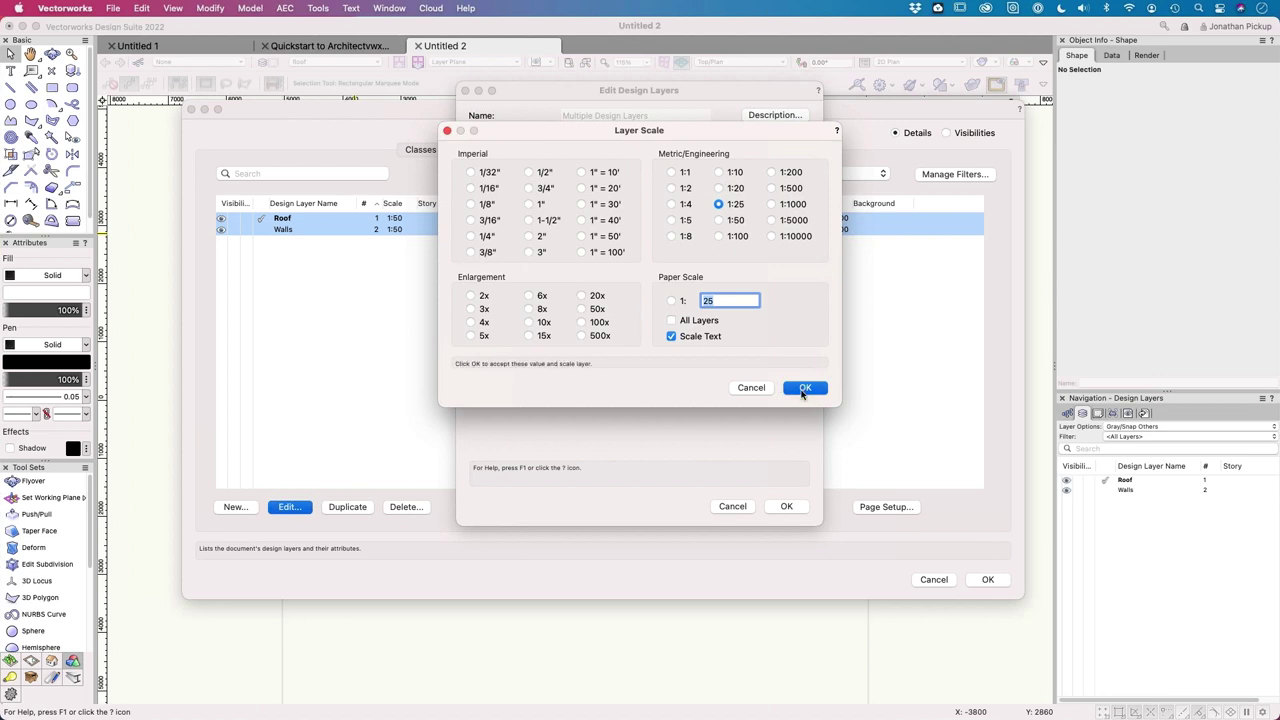
left_click(787, 507)
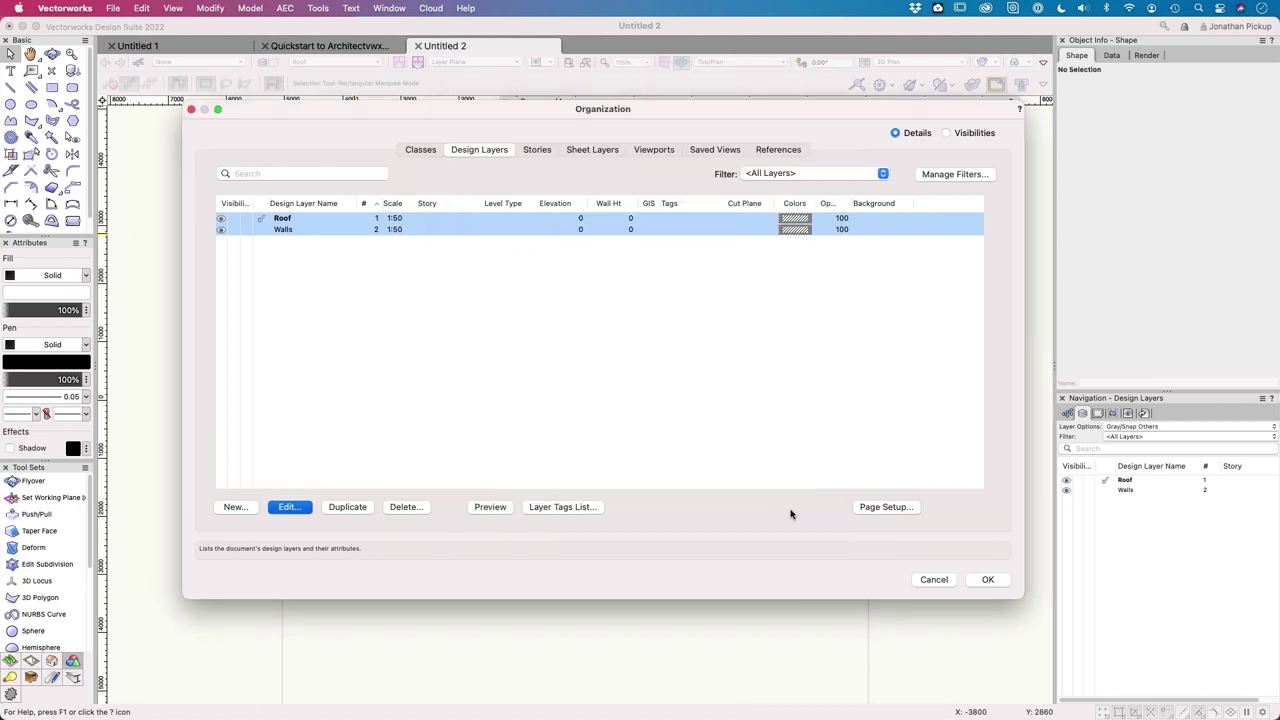
left_click(988, 582)
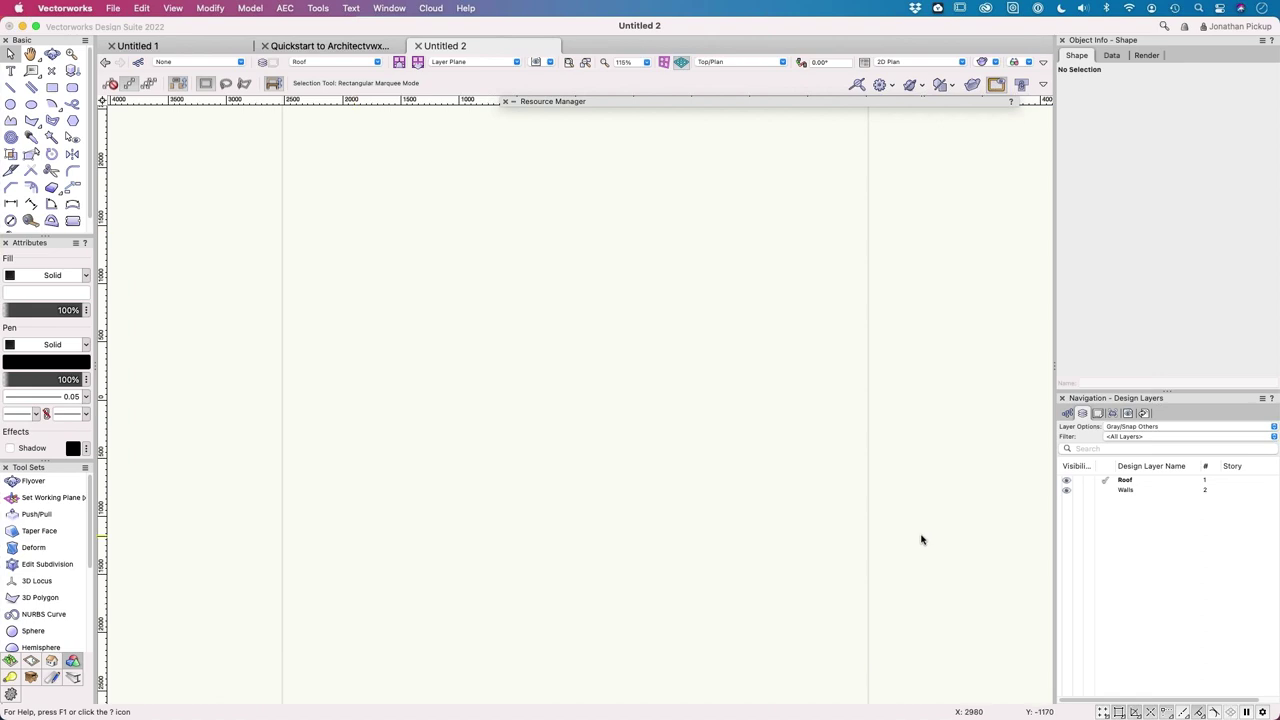
Step: Set the page to A3 (297 by 420 mm) in landscape orientation and fit the whole page in view
left_click(114, 9)
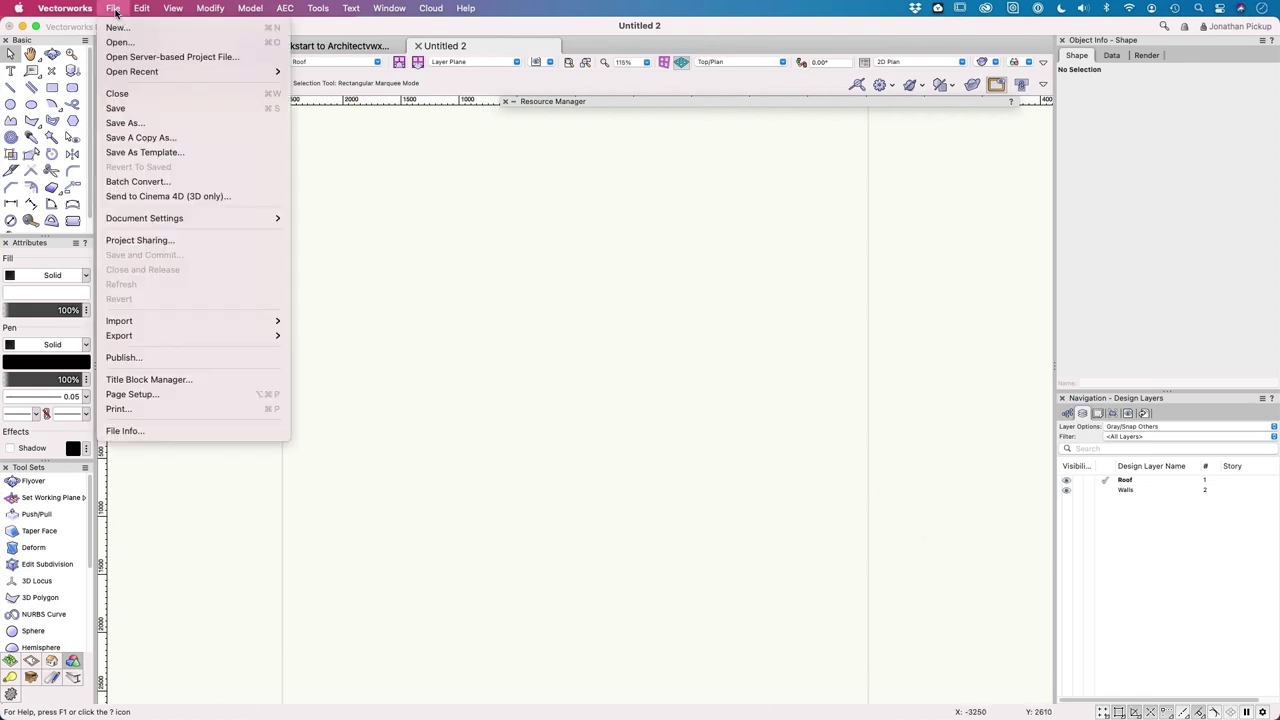
left_click(153, 395)
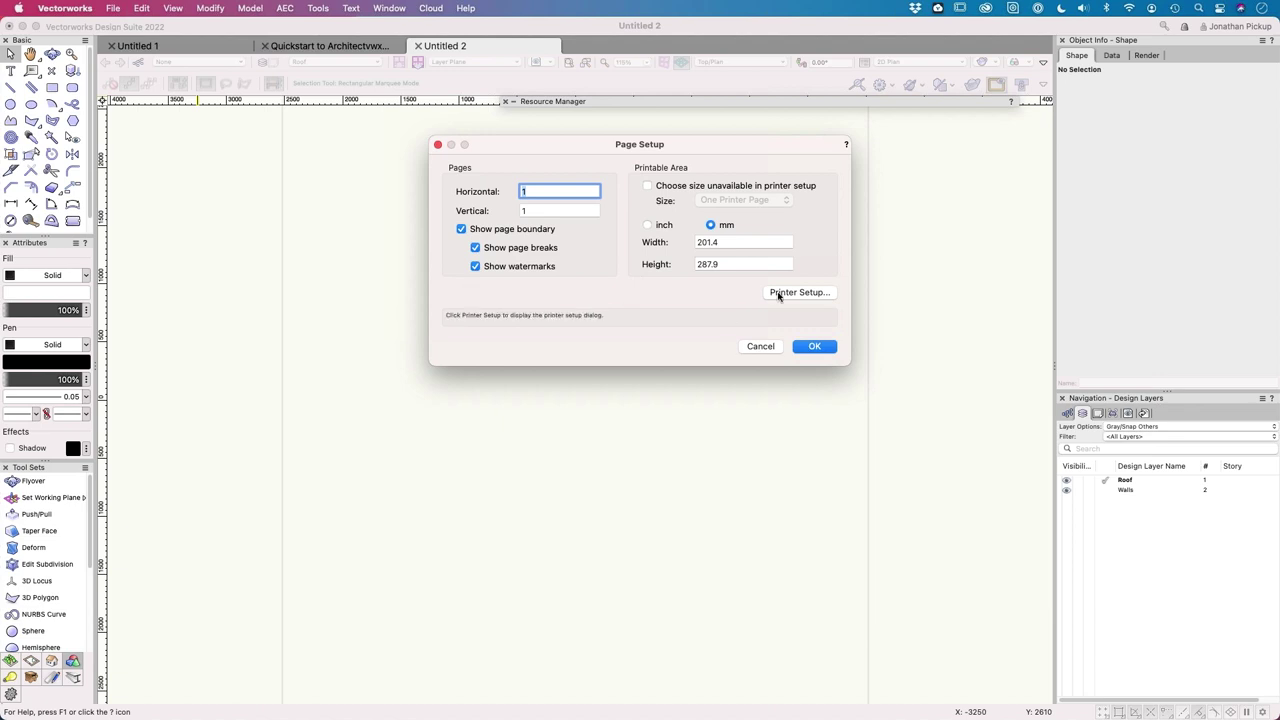
left_click(779, 294)
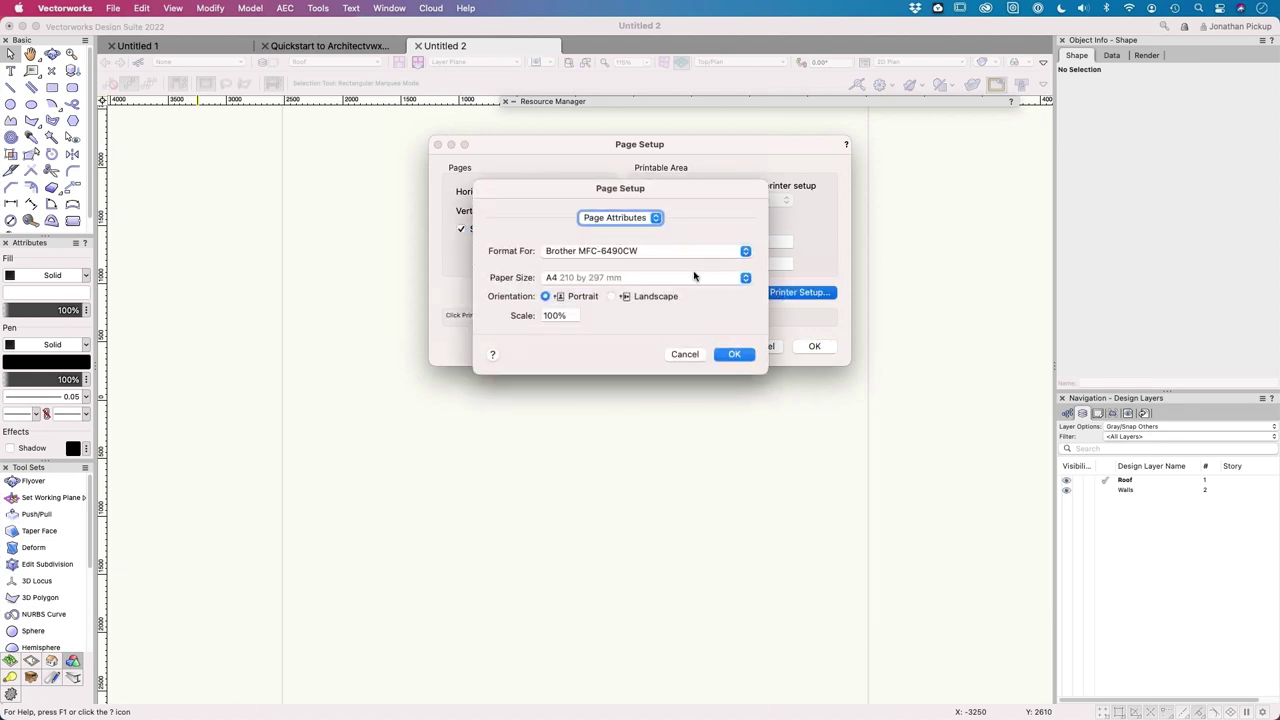
left_click(695, 276)
mouse_move(693, 270)
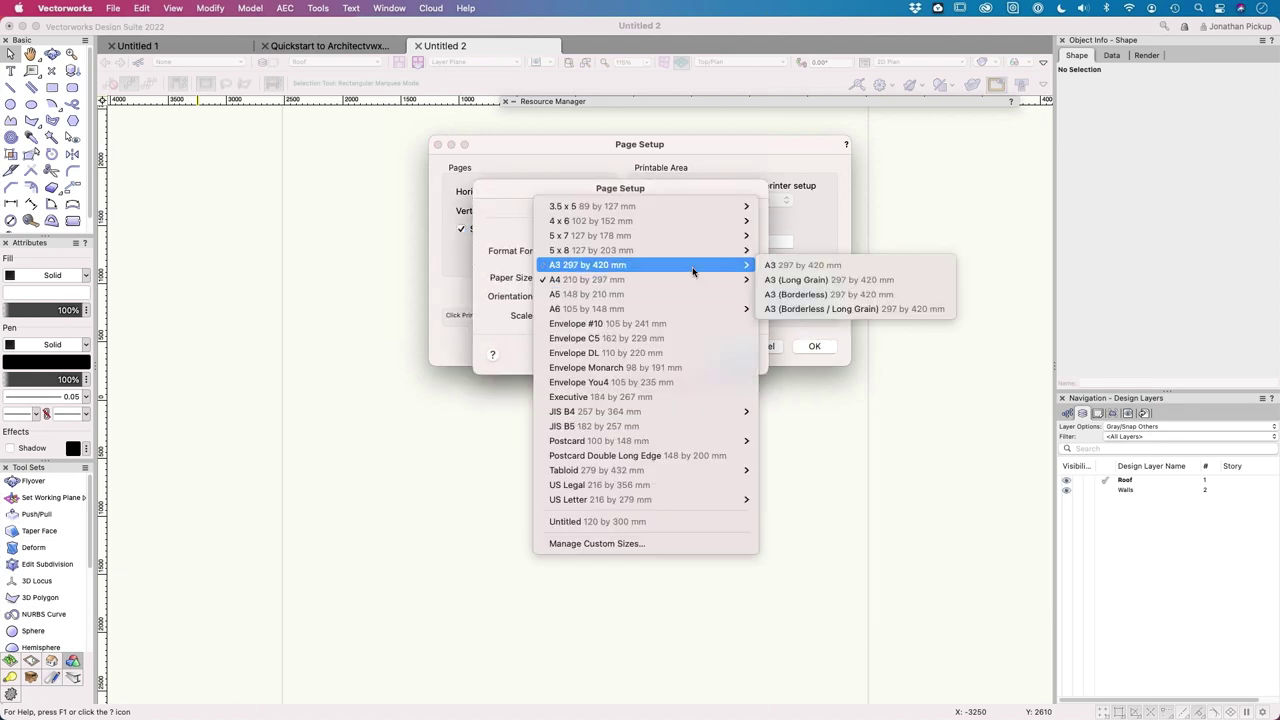
left_click(800, 265)
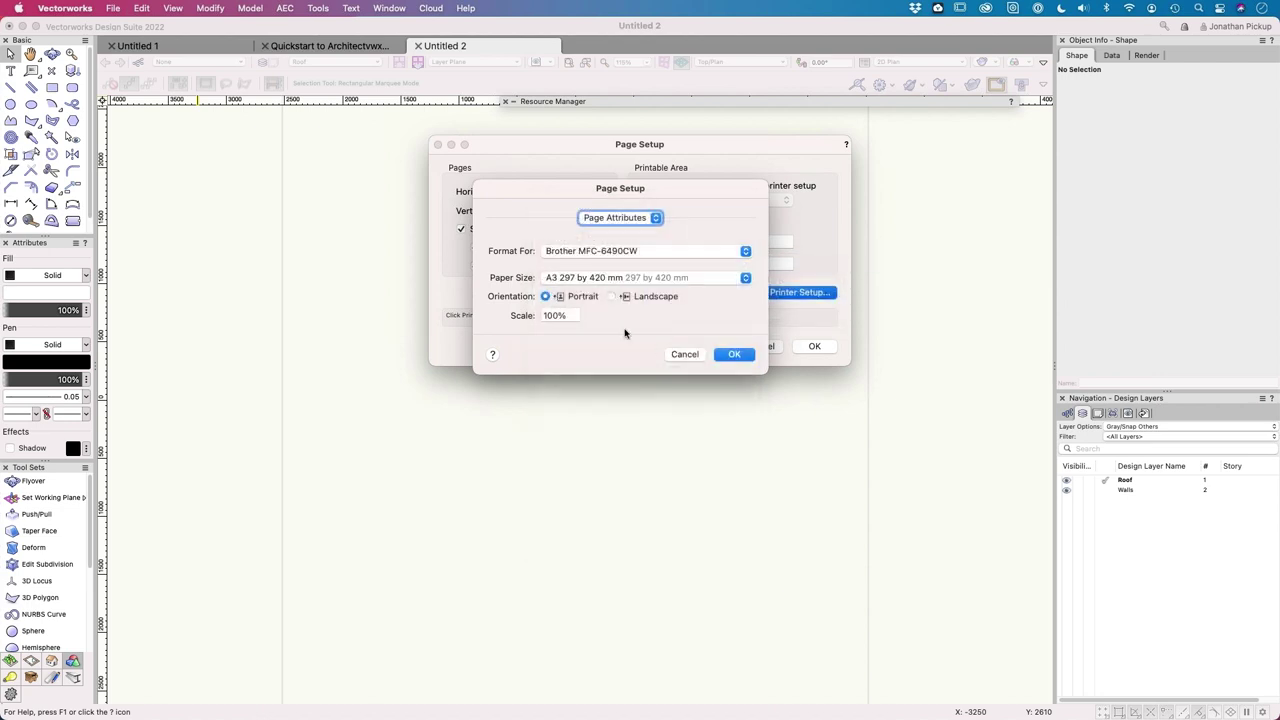
left_click(630, 297)
left_click(731, 358)
left_click(814, 347)
key("super+4")
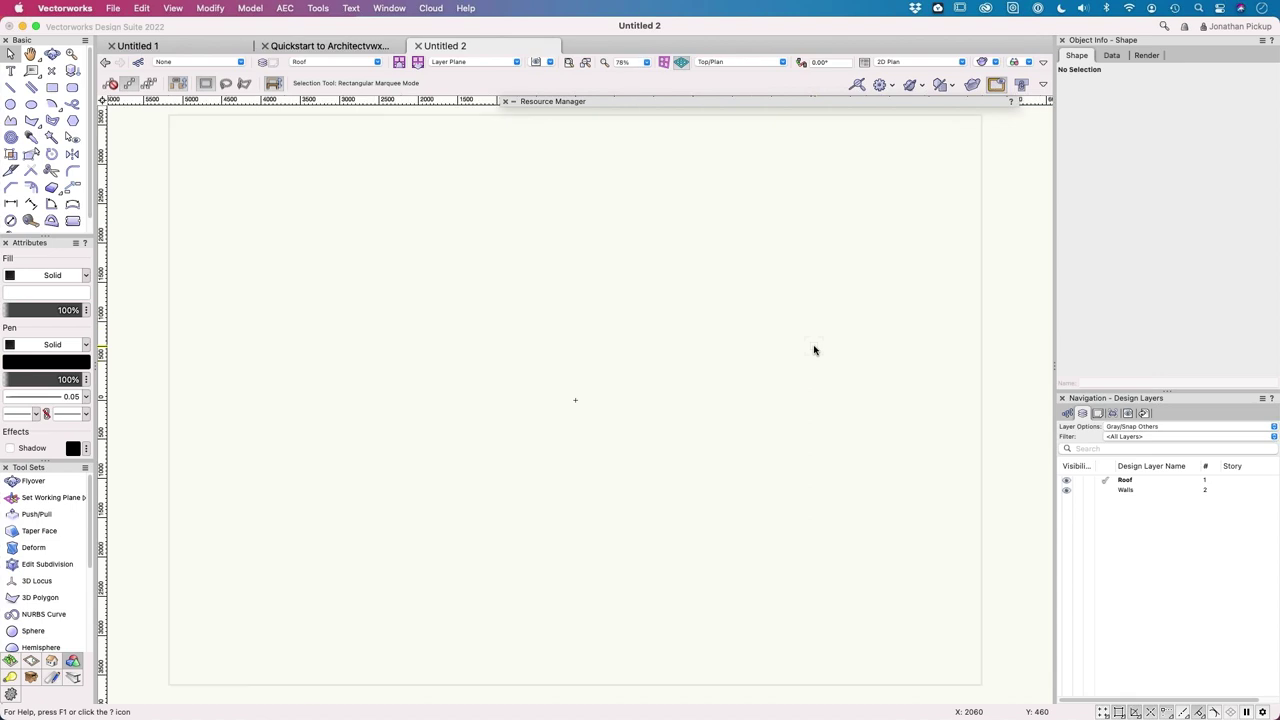
left_click(567, 64)
Step: Draw a rectangle 4200 mm wide and 2400 mm high in Corner to Corner mode on the Roof layer, and delete it
left_click(52, 87)
left_click(454, 314)
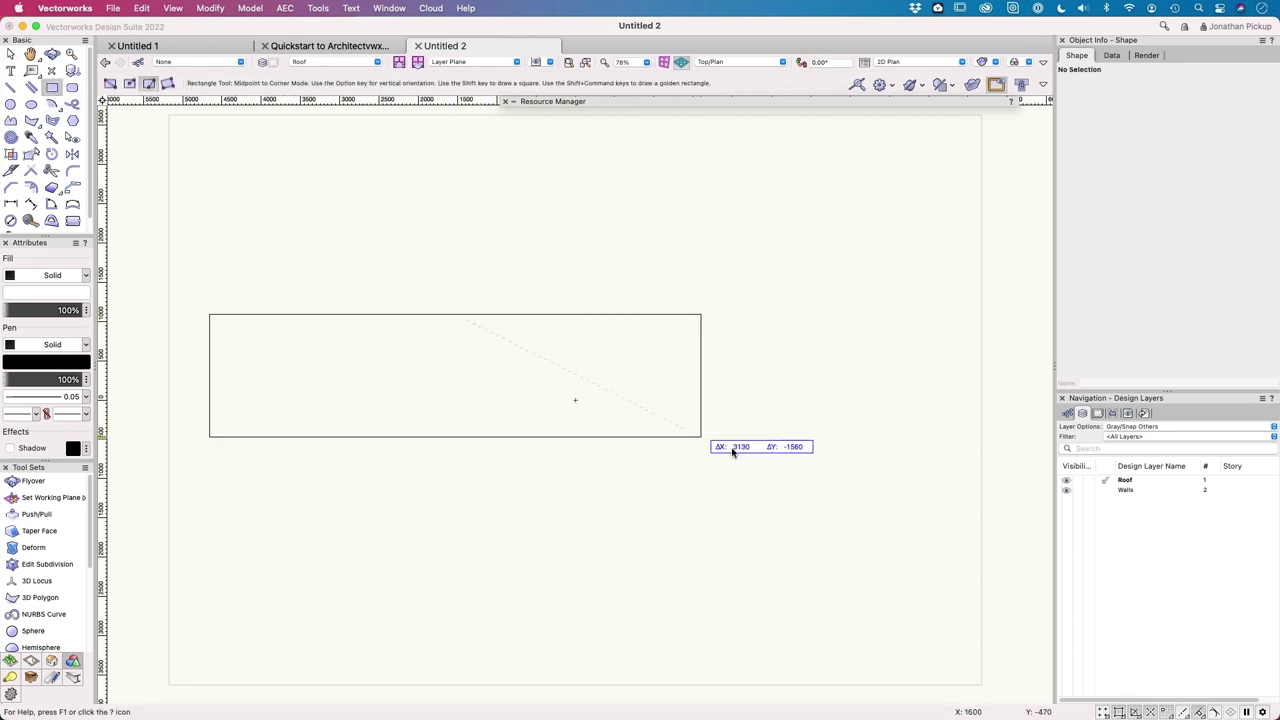
left_click(110, 83)
left_click(574, 390)
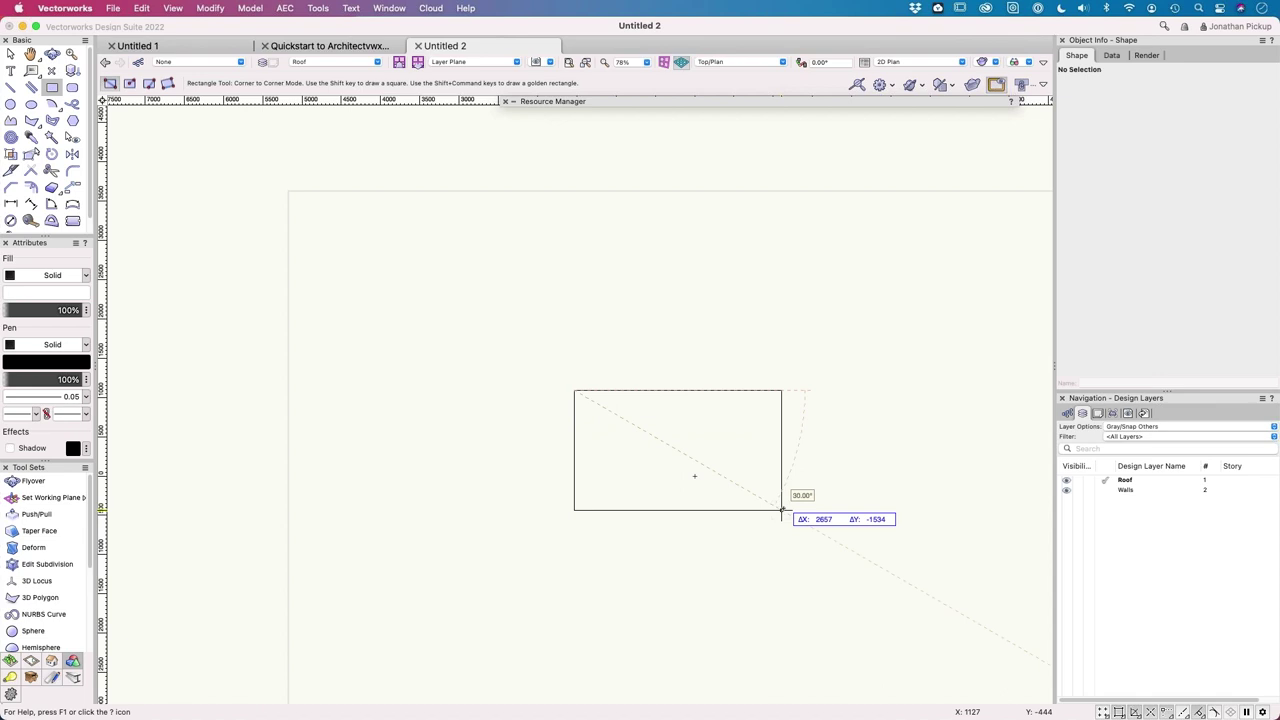
type("4.2")
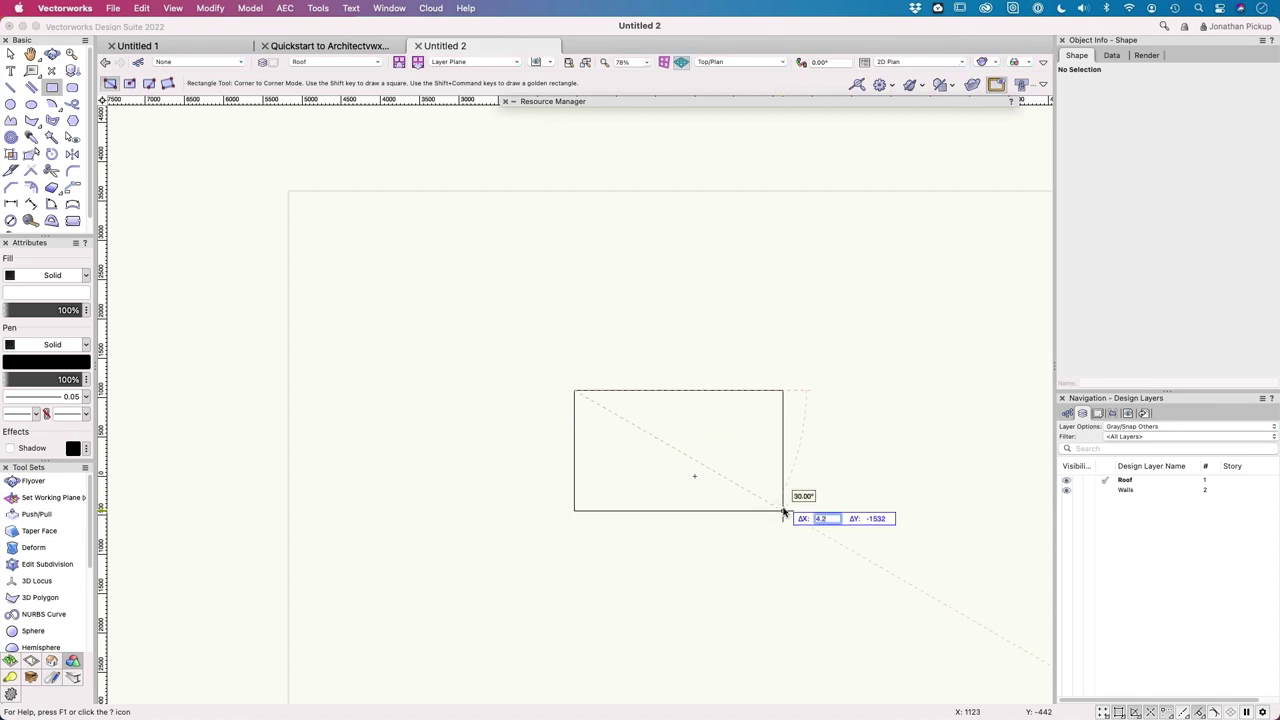
type("00")
key("Tab")
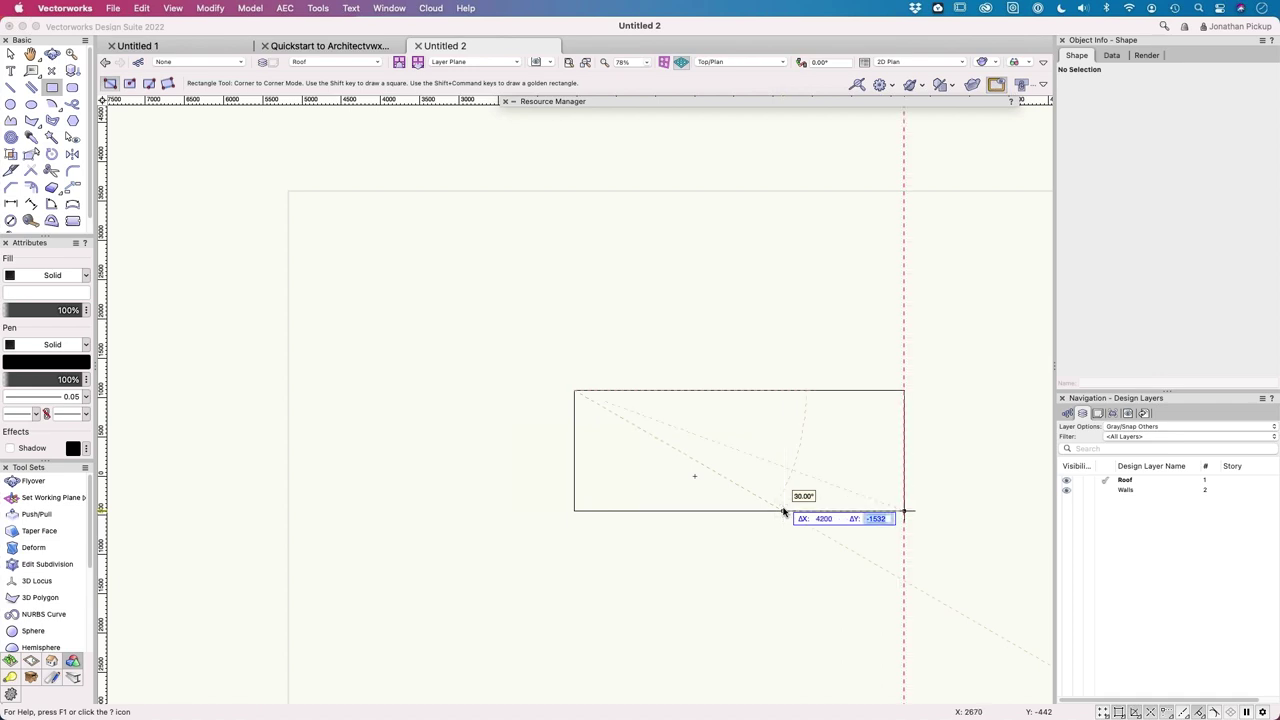
type("-2.4m")
key("Return")
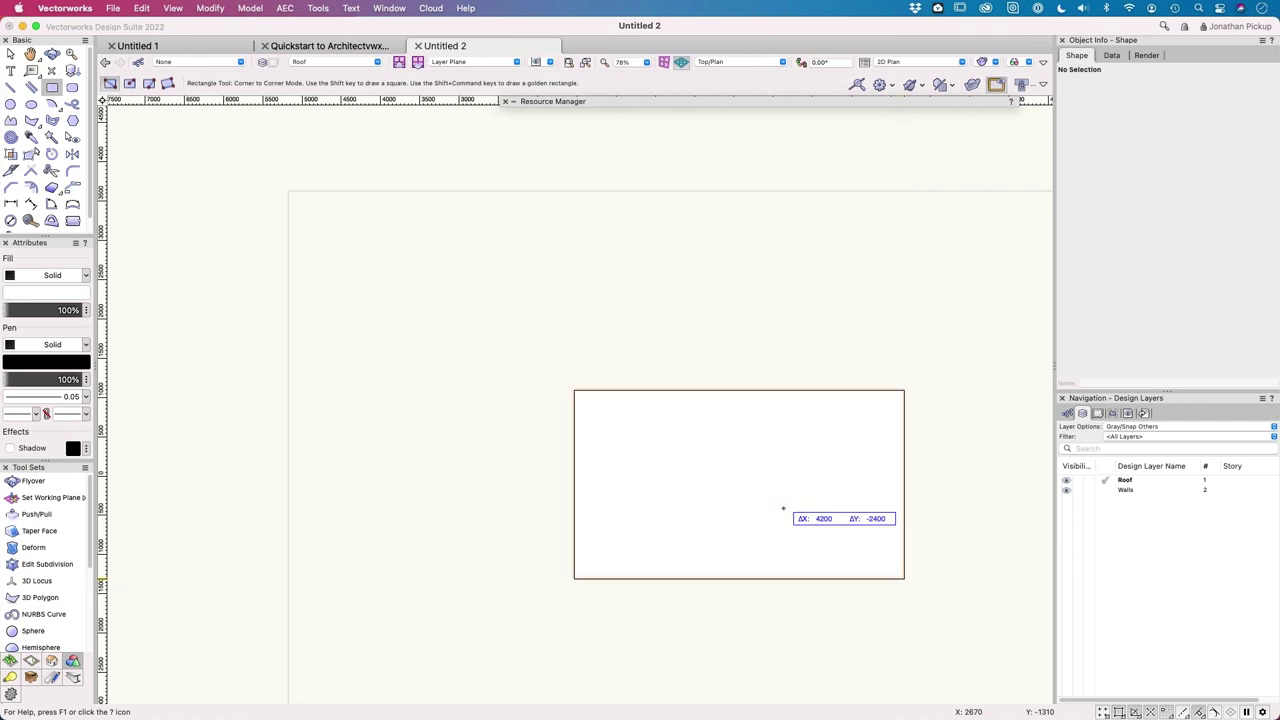
key("Return")
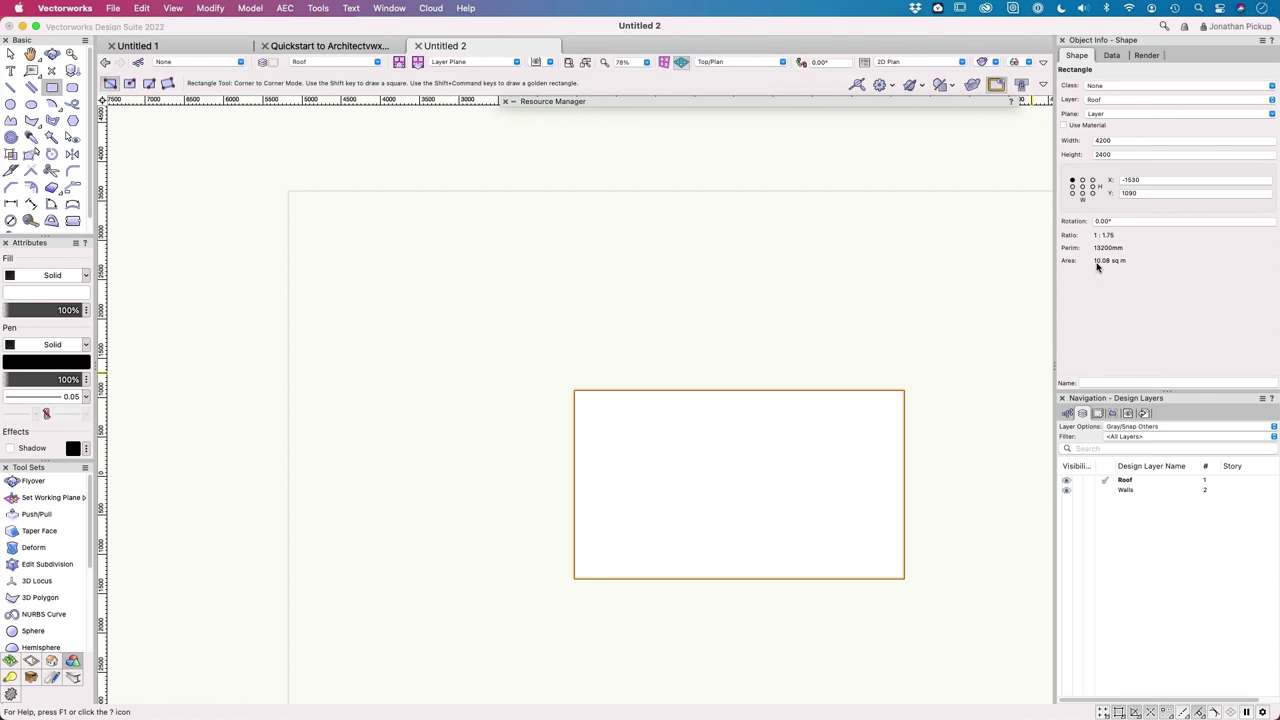
key("Delete")
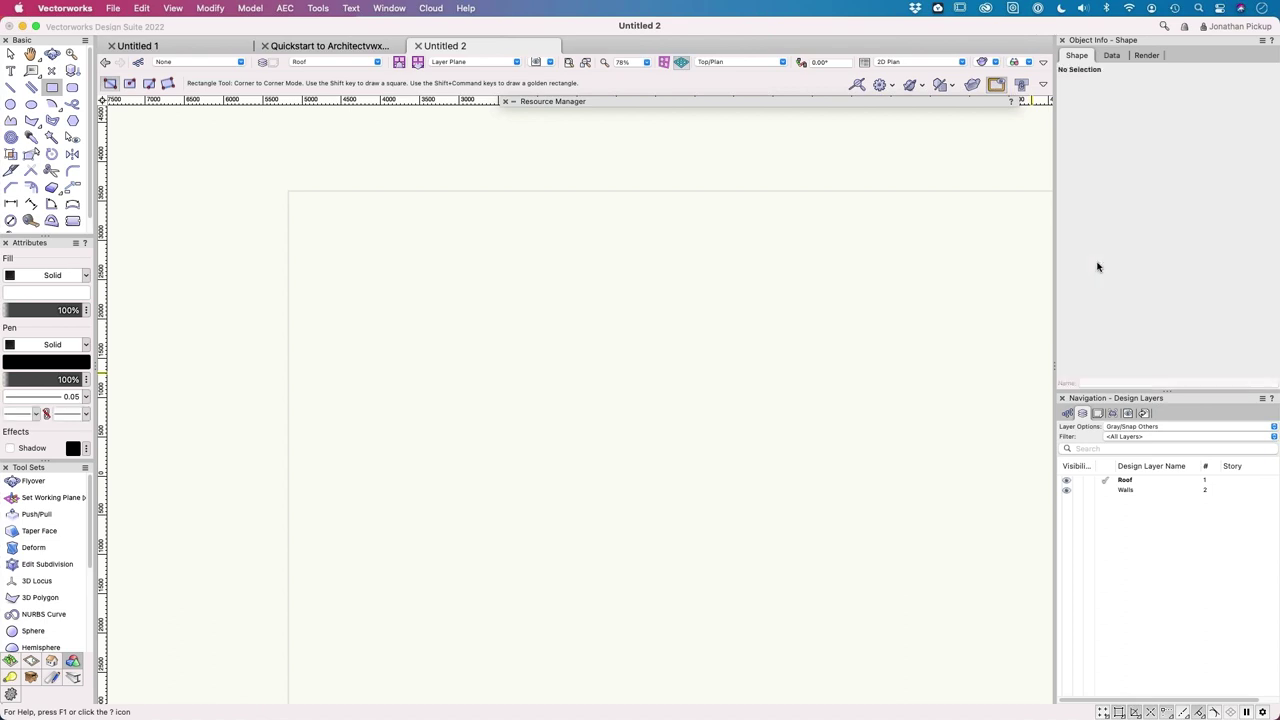
Step: Apply the Metric preset in the document's unit settings and check its Dual Dimensions and Dimensions categories
left_click(117, 10)
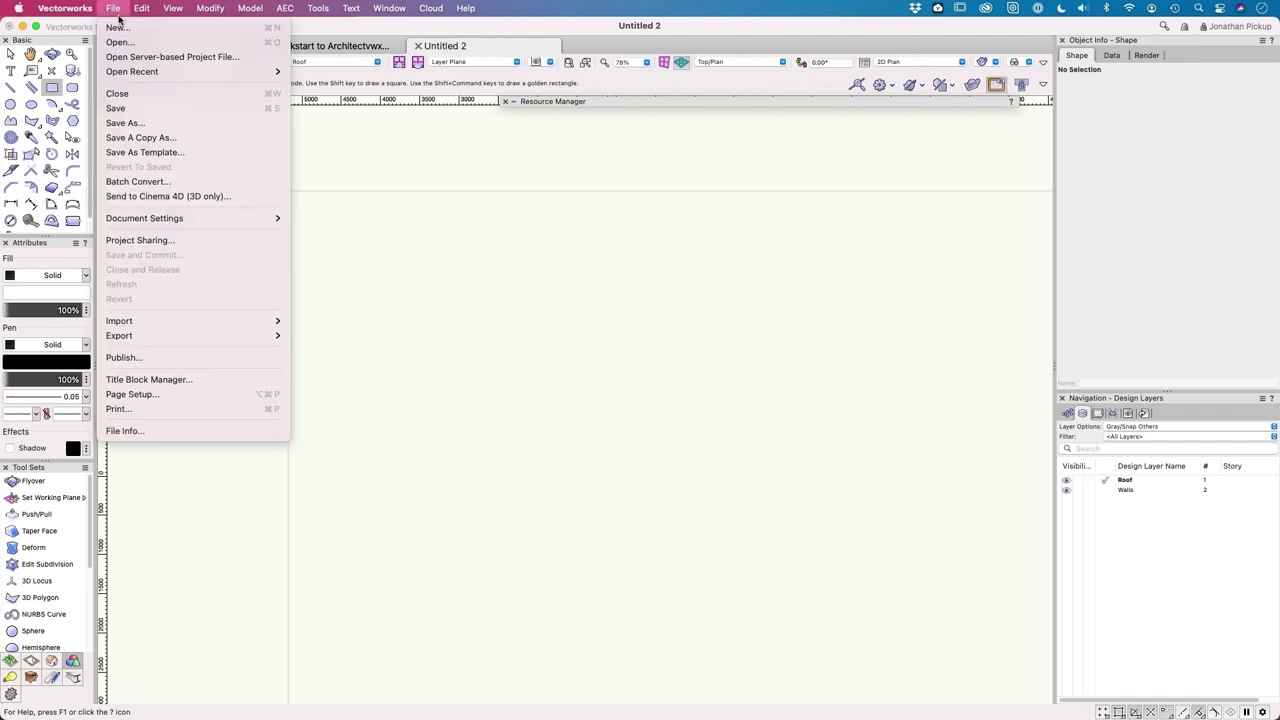
mouse_move(150, 218)
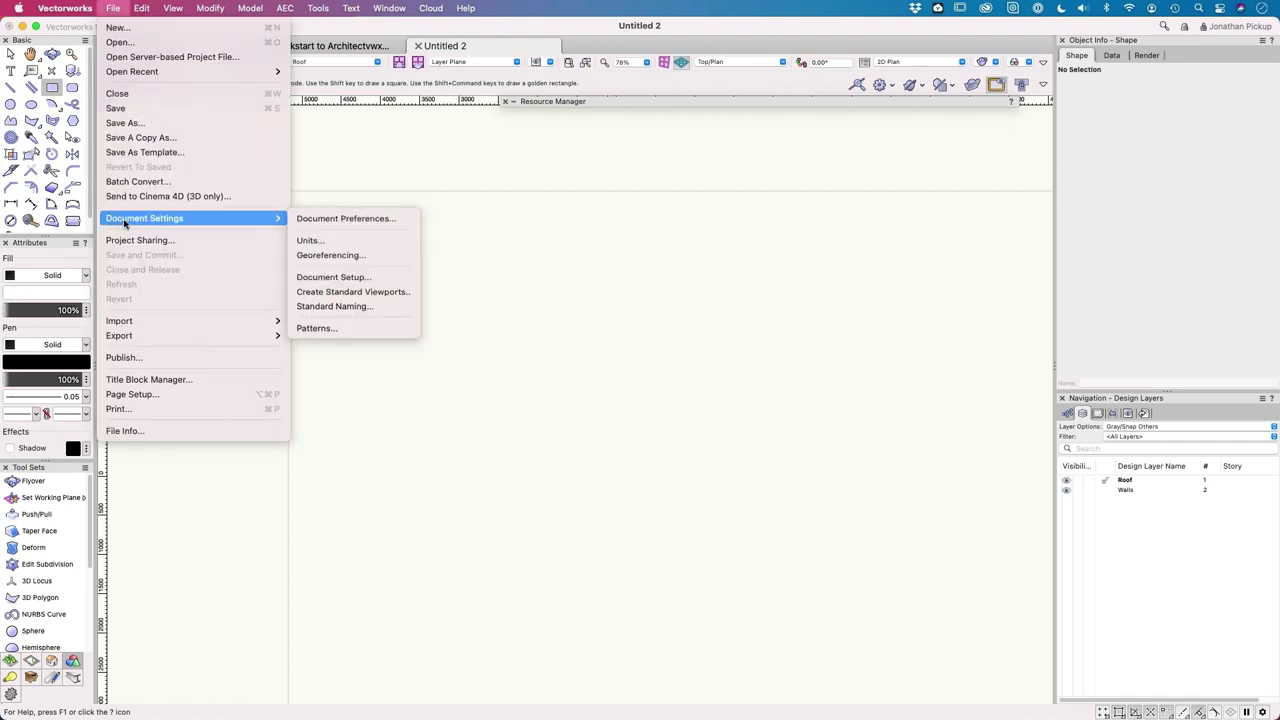
left_click(343, 240)
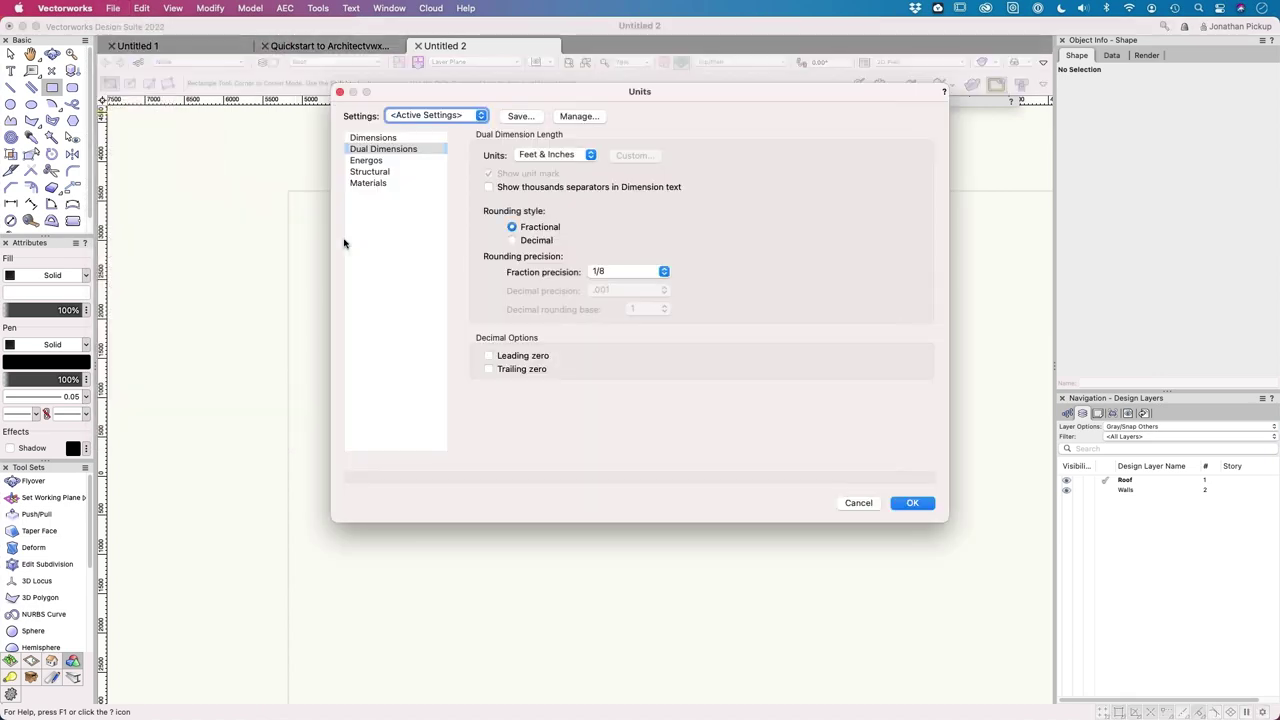
left_click(403, 139)
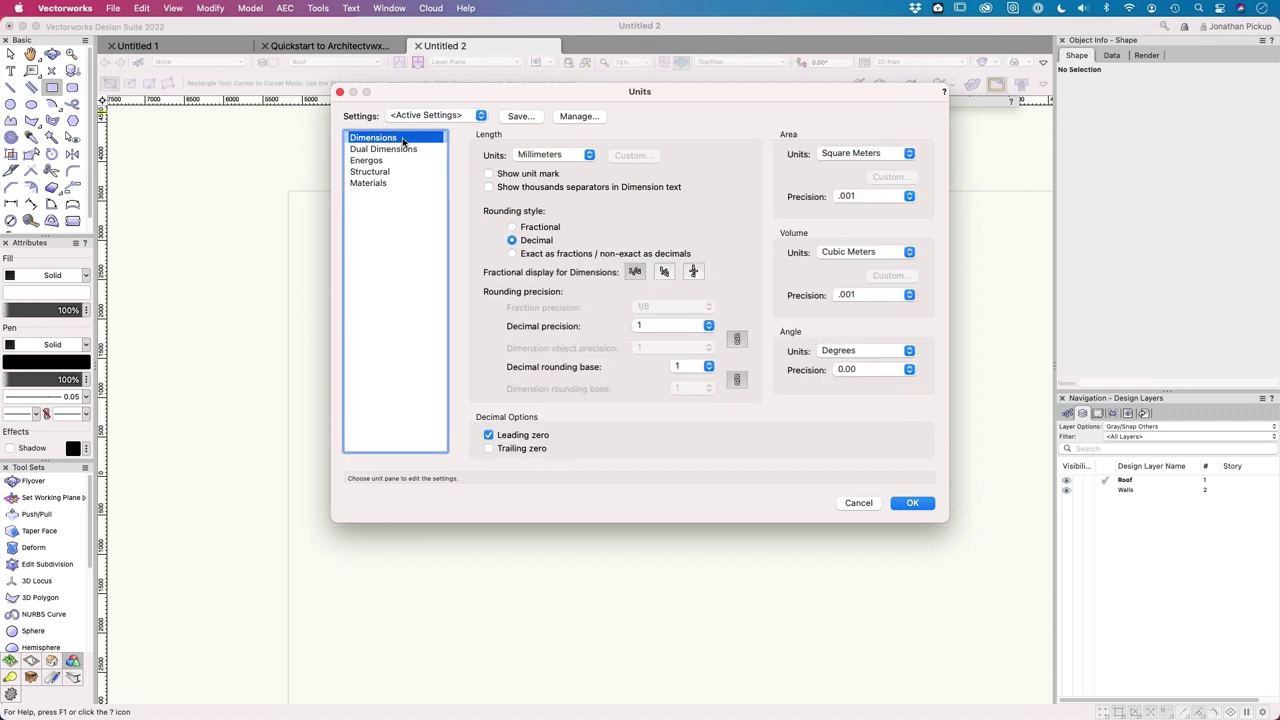
left_click(479, 118)
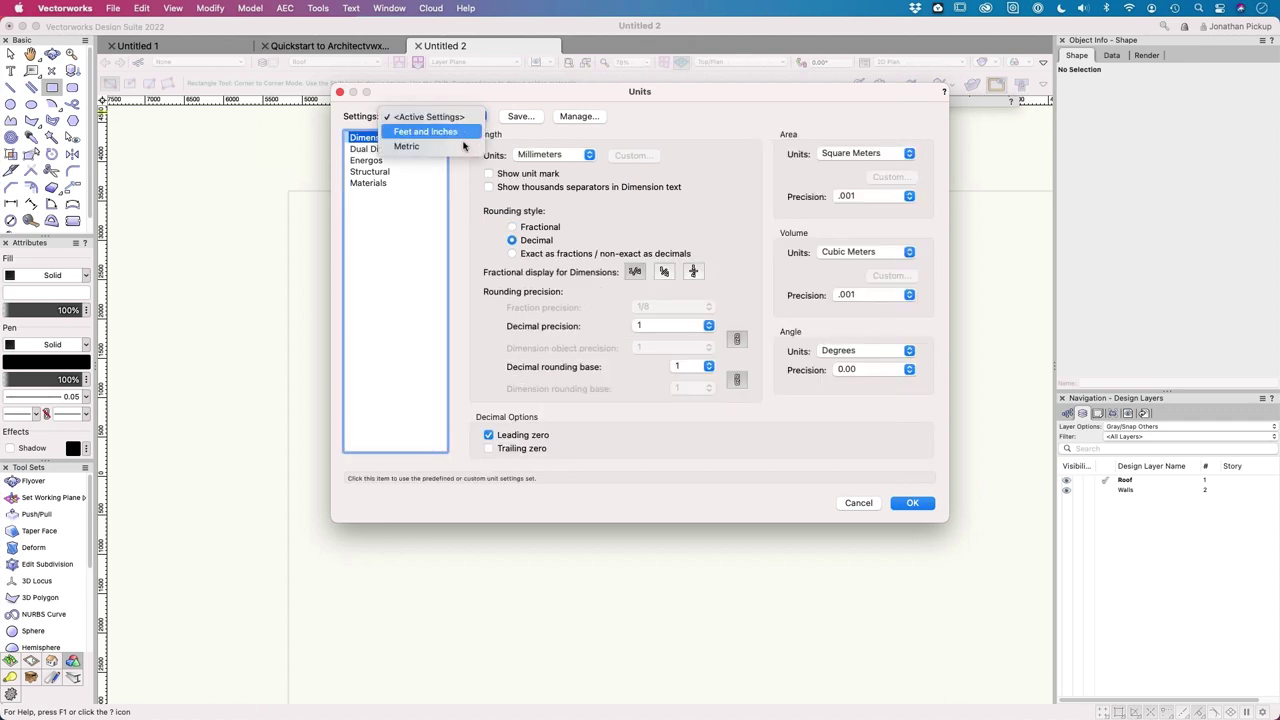
left_click(462, 147)
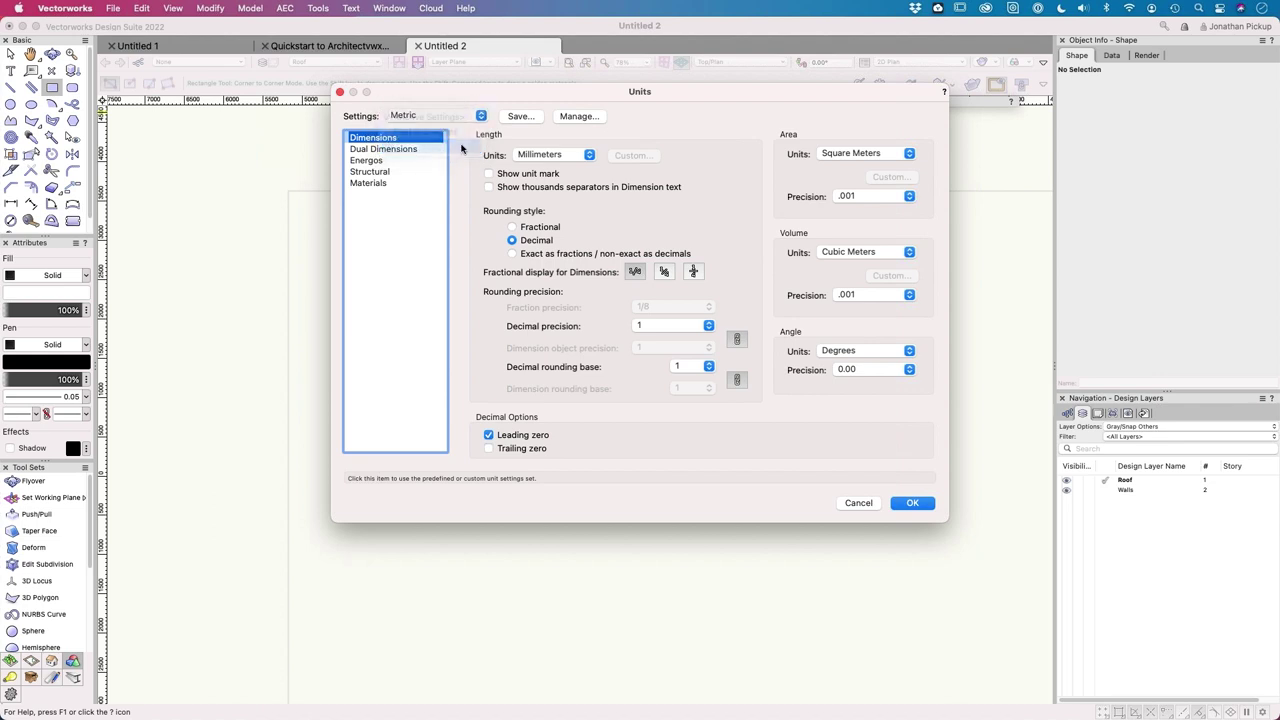
left_click(404, 150)
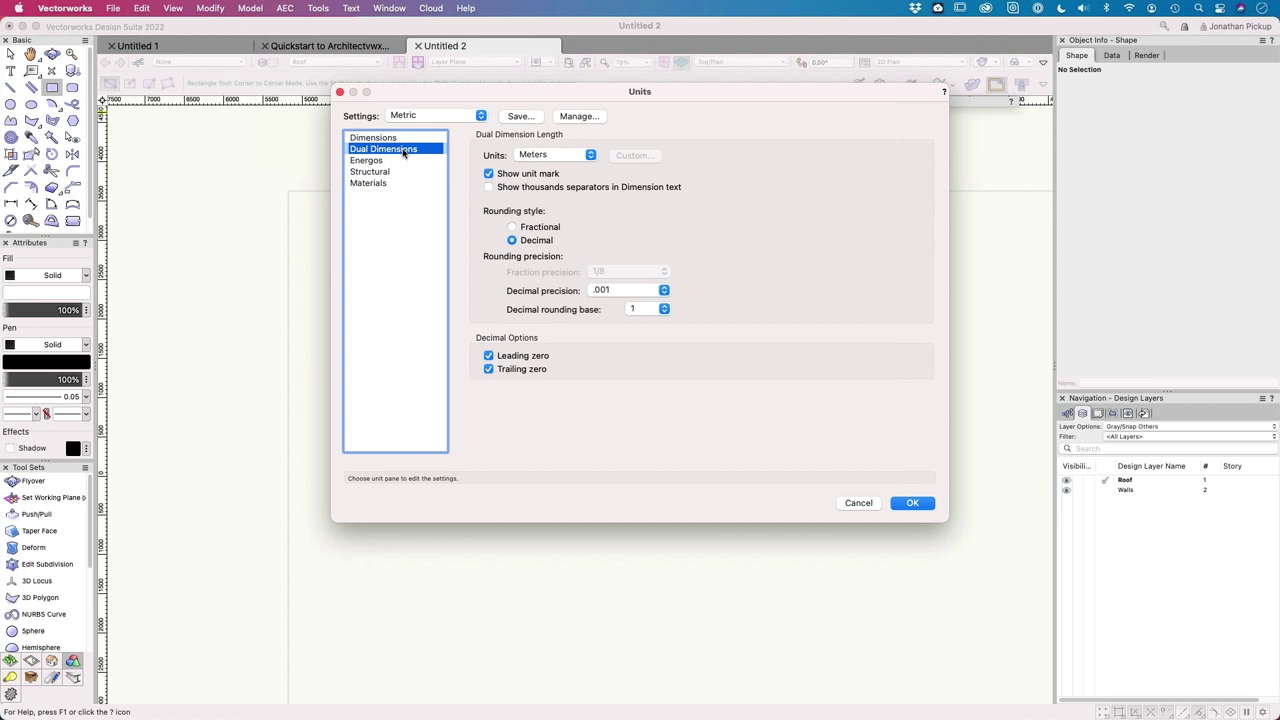
left_click(400, 139)
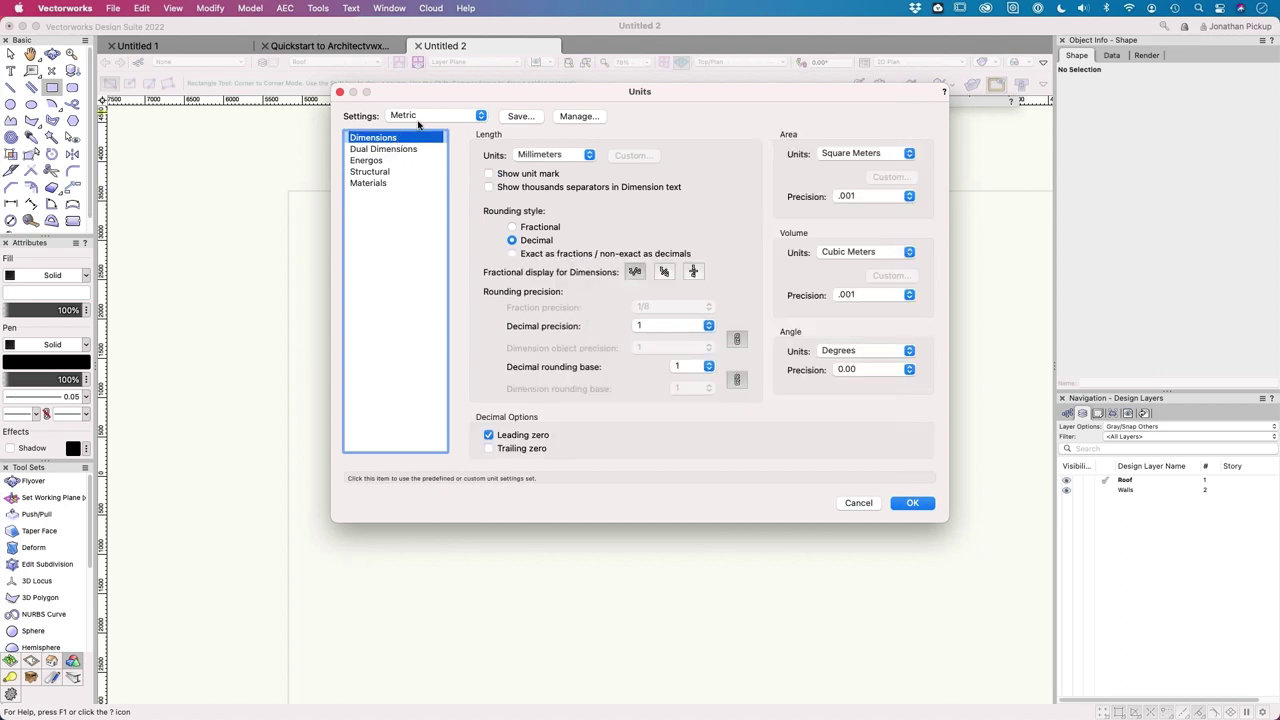
Step: Switch the document units to the Feet and Inches preset, check the Dual Dimensions category and accept the settings
left_click(423, 121)
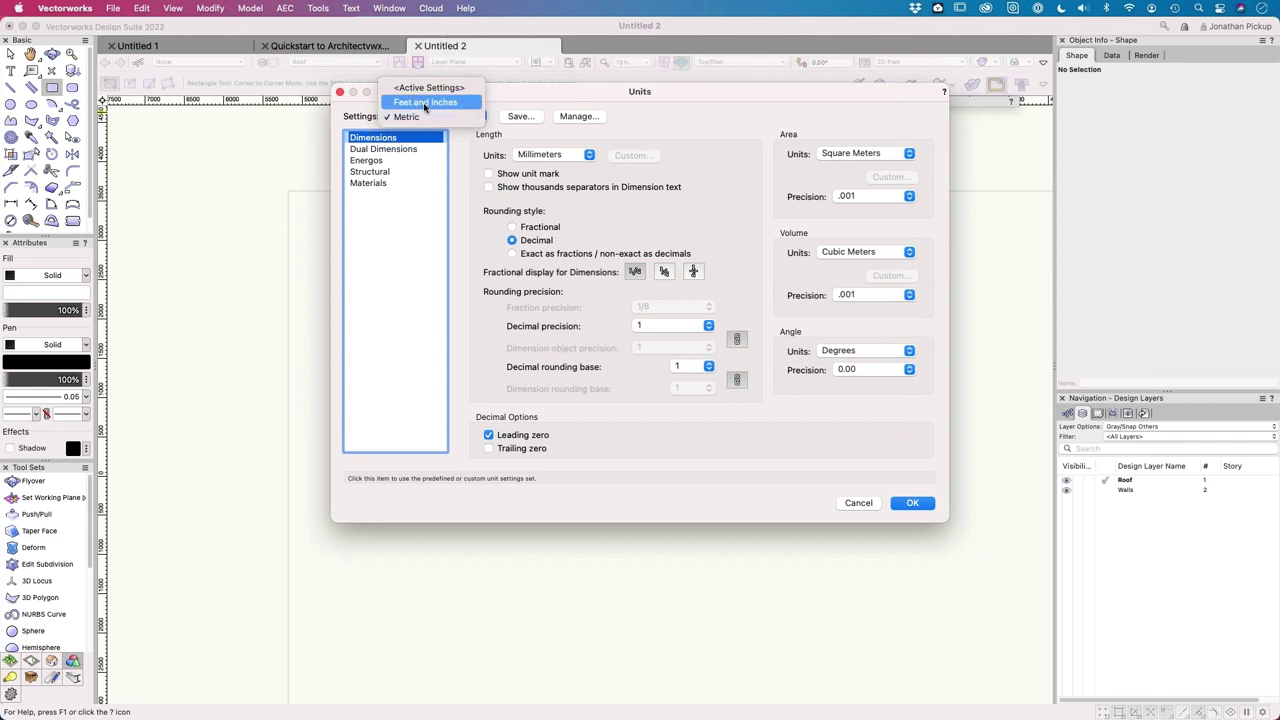
left_click(424, 103)
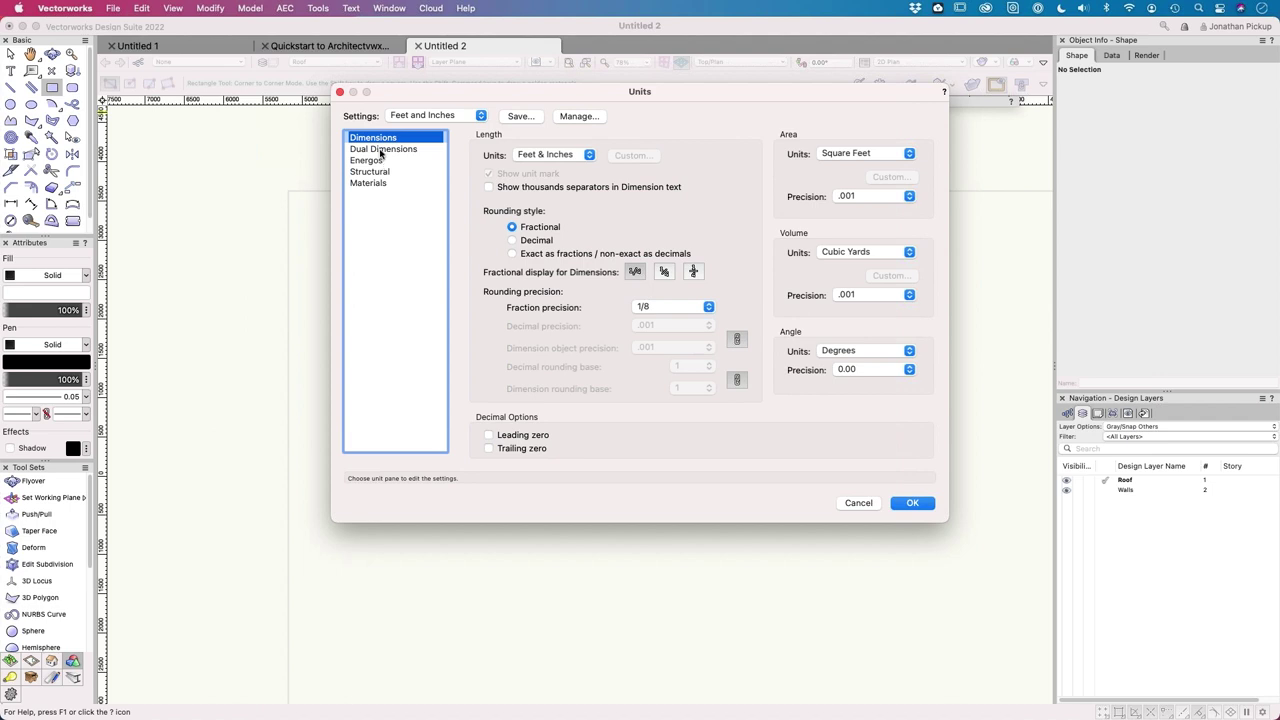
left_click(383, 149)
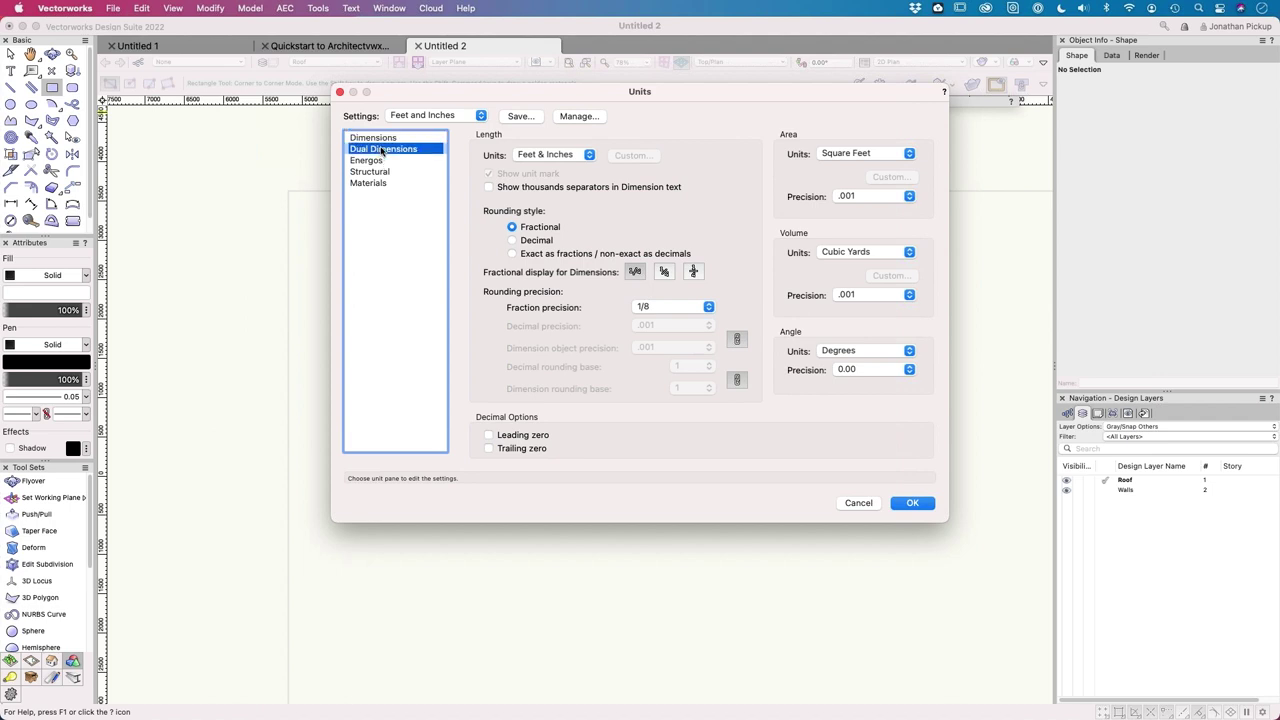
left_click(911, 505)
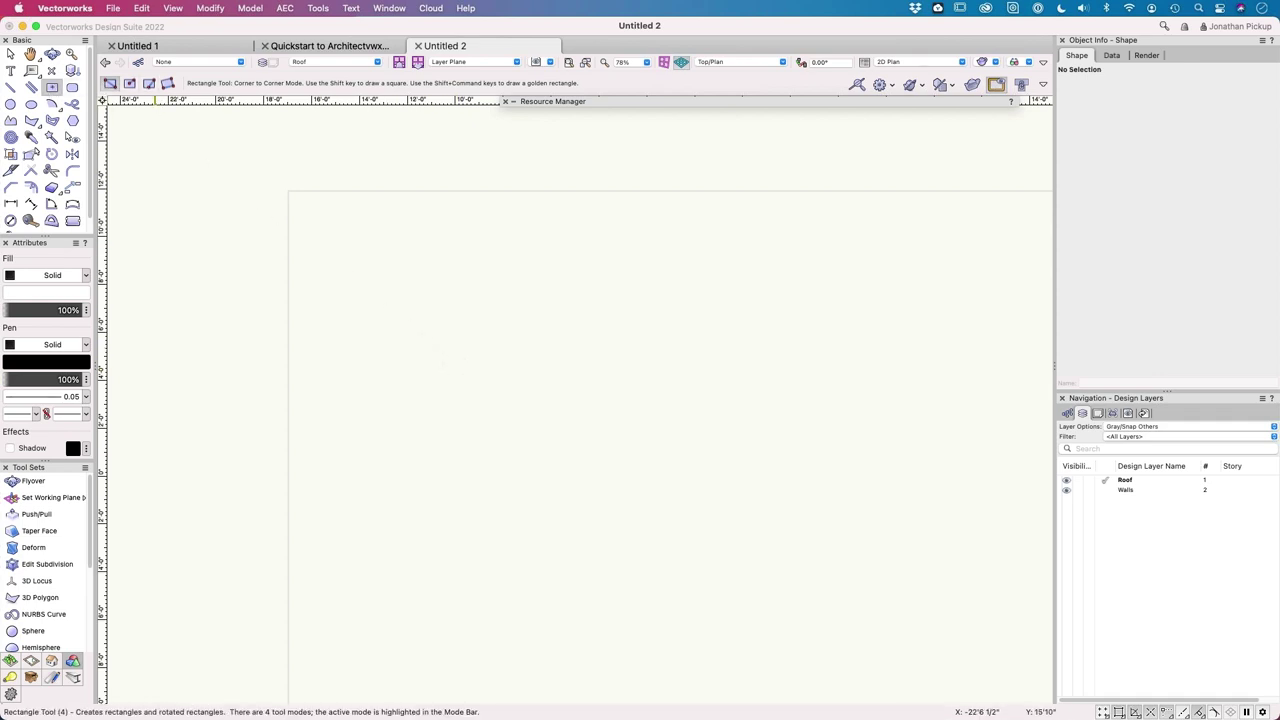
Step: Open the numeric creation dialog for a rectangle, set the width to 16 feet and try a height of 8 feet
double_click(51, 87)
key("Tab")
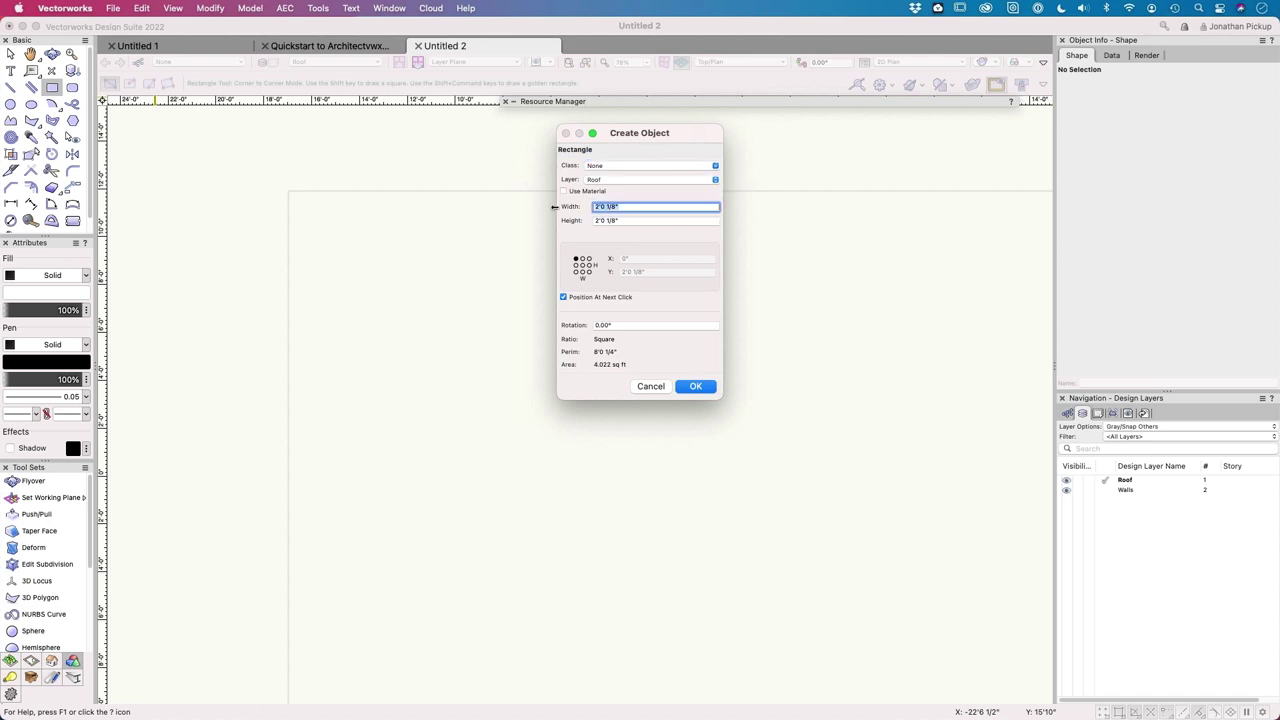
type("16")
key("Tab")
type("8")
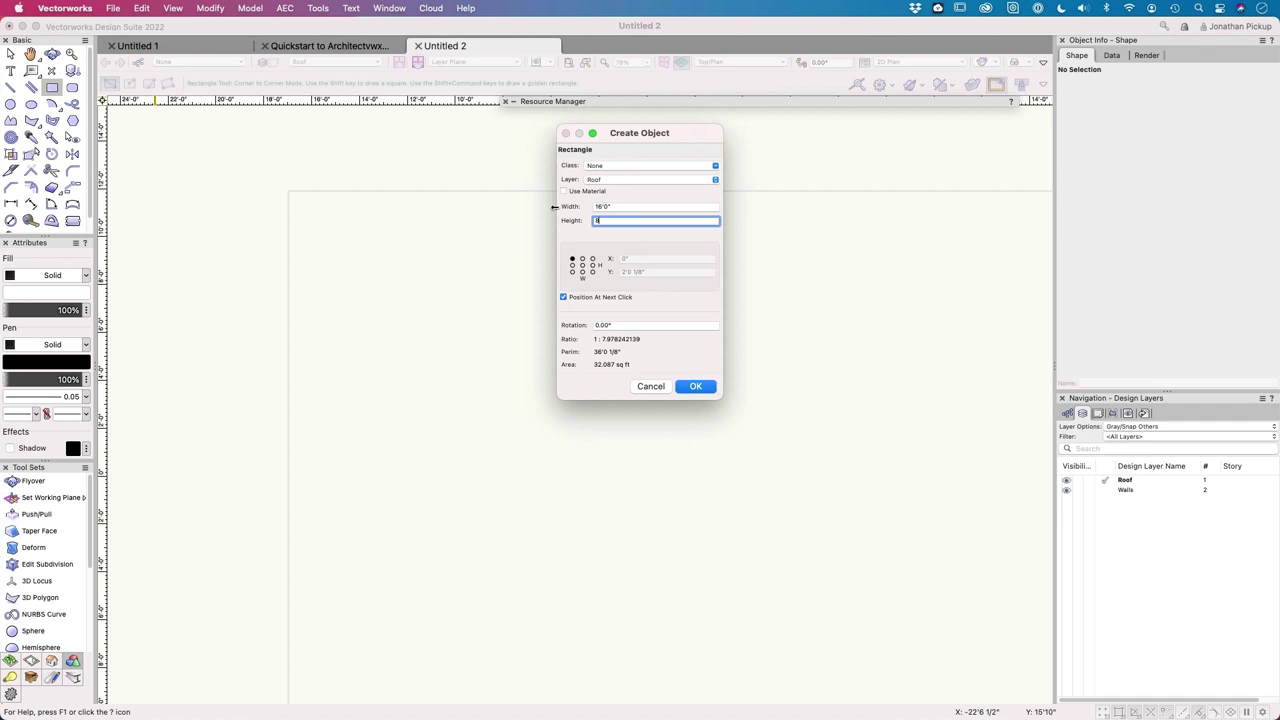
key("Tab")
key("Tab")
key("Tab")
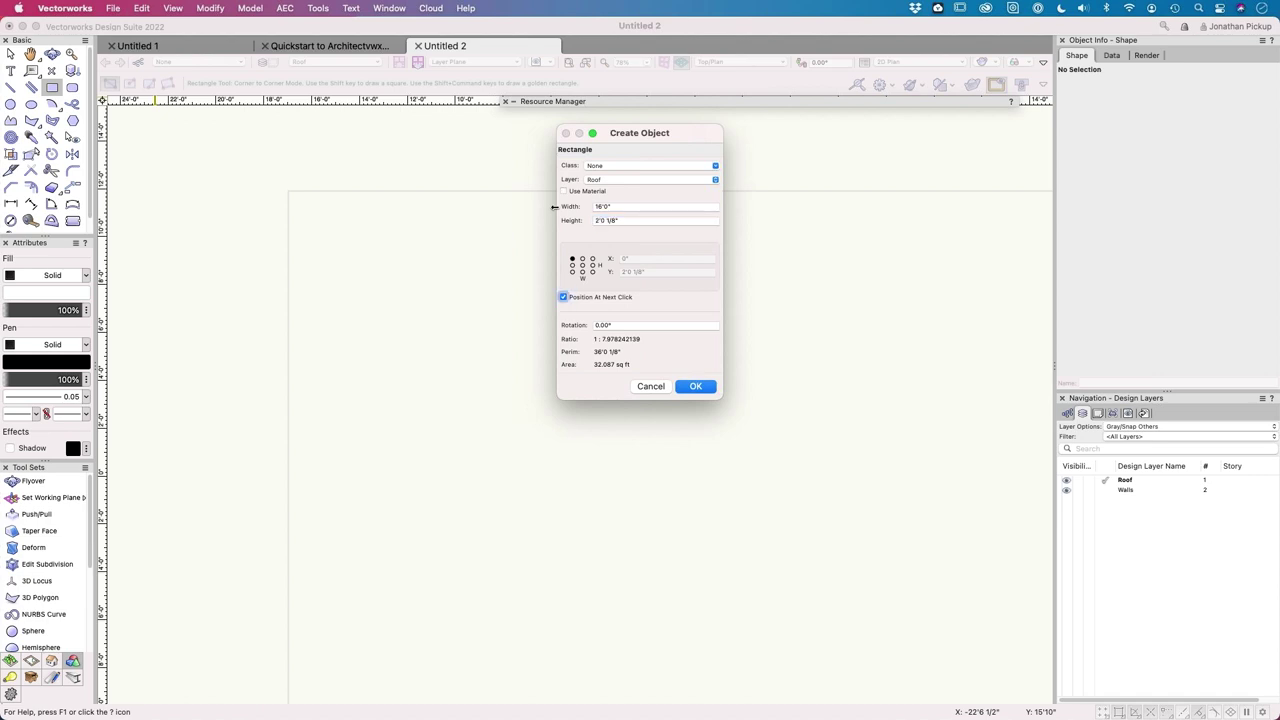
Step: Set the new rectangle's width to 4.2 m and its height to 2.4 m using metric entries
type("42")
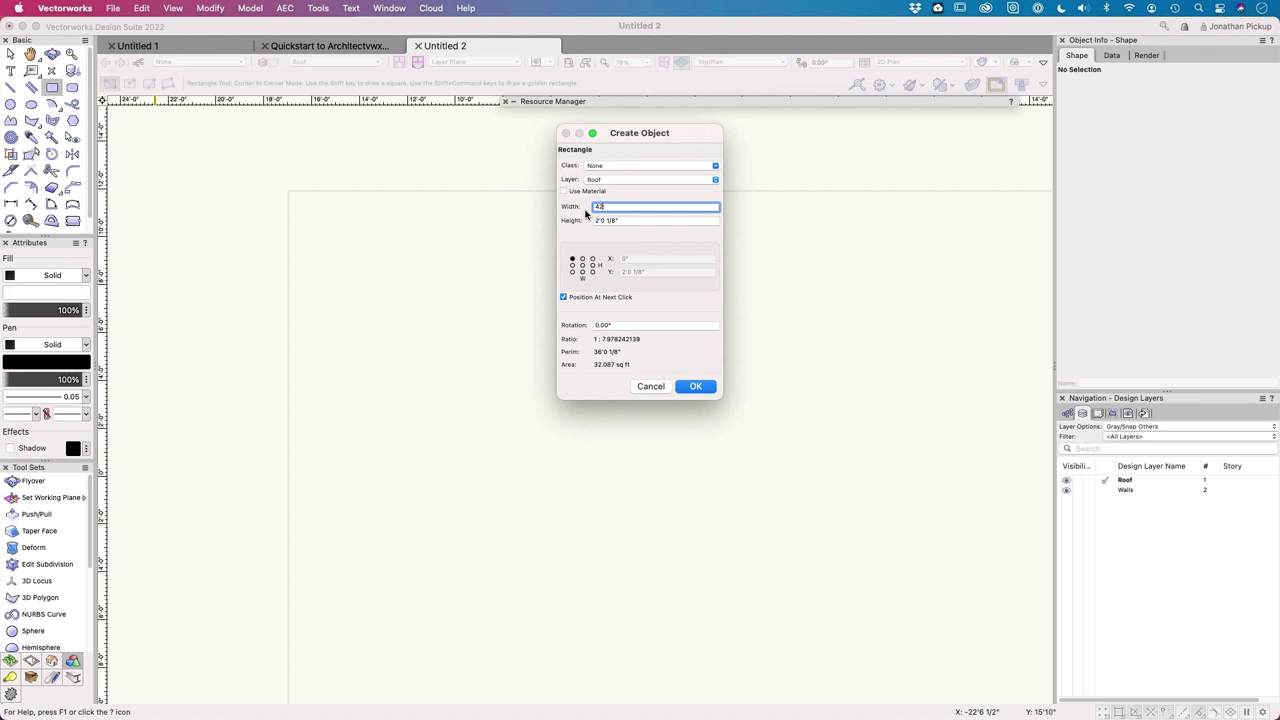
type(".m.2m")
key("Tab")
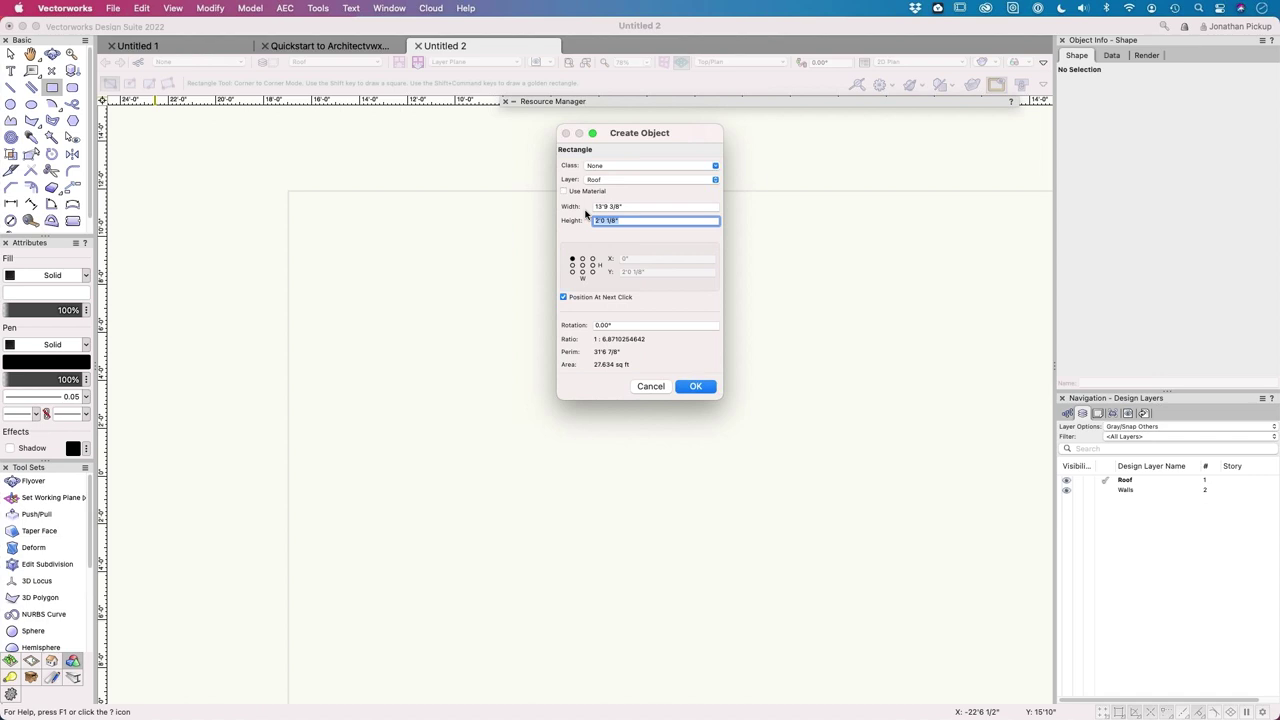
type("1.4m")
key("Tab")
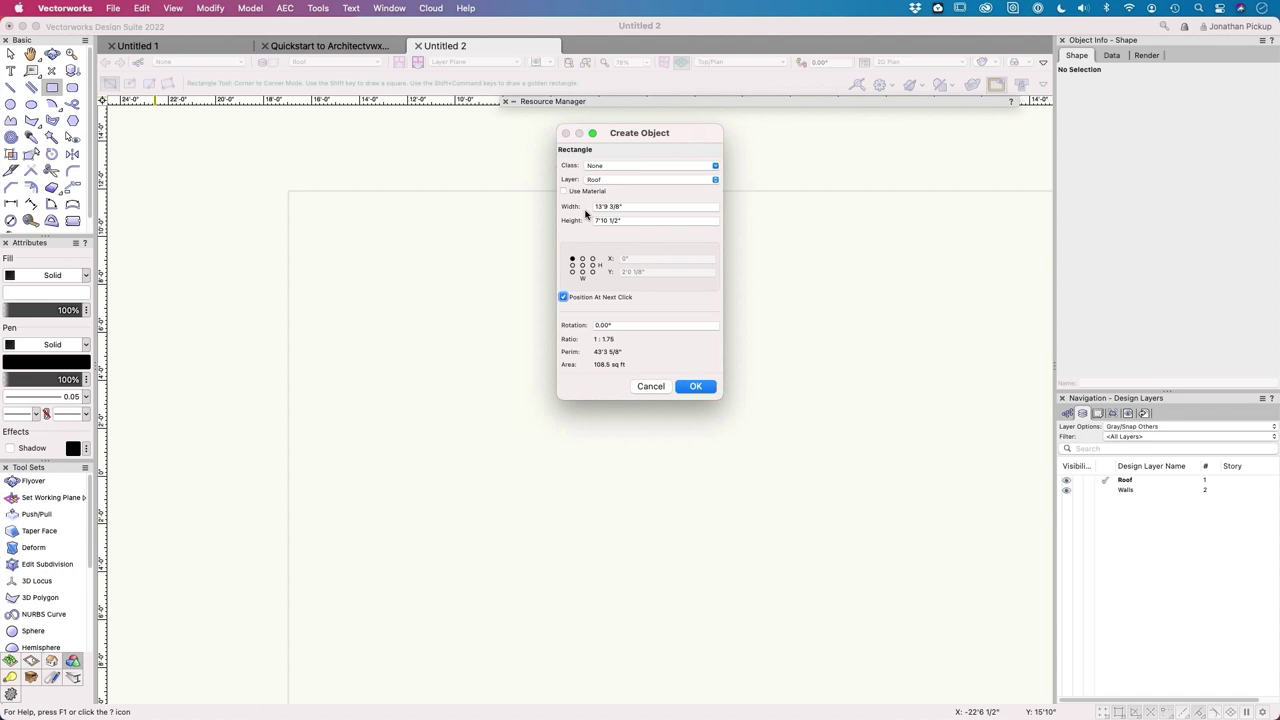
Step: Place the rectangle by its centre point at X 0, Y 0 instead of at the next click, and create it
left_click(582, 265)
left_click(585, 297)
left_click_drag(671, 257, 611, 258)
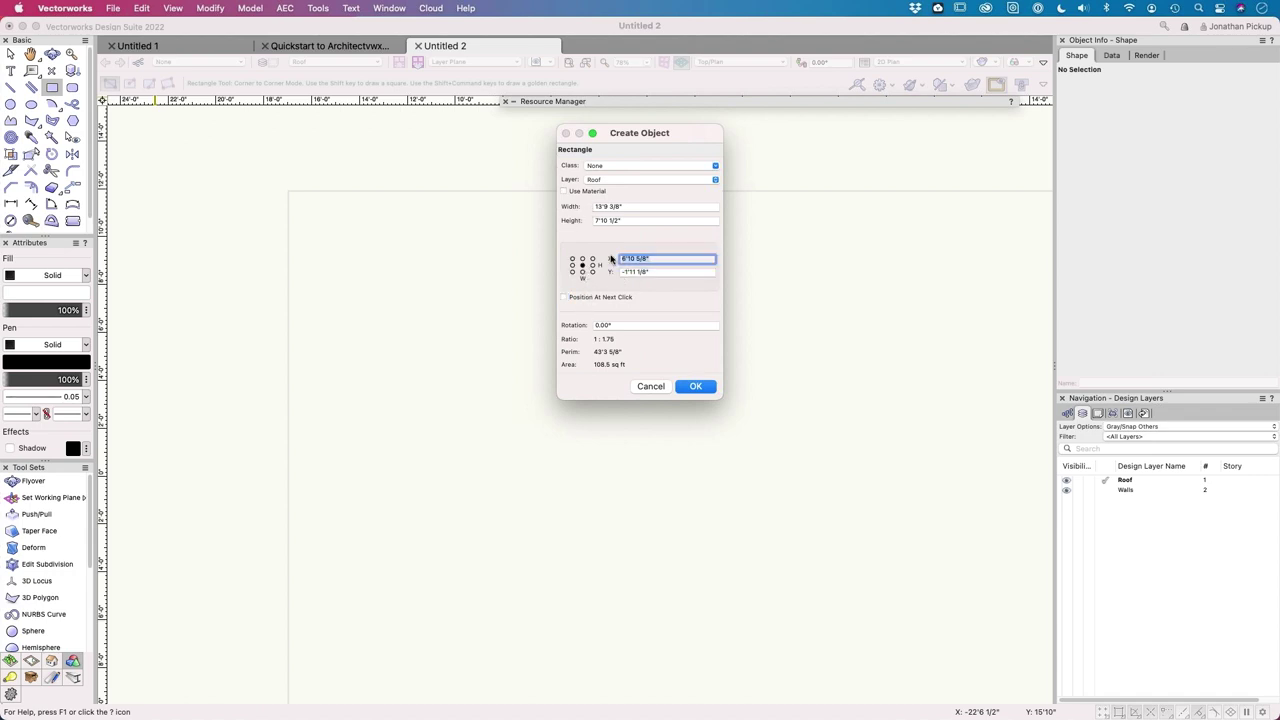
type("0")
key("Tab")
type("0")
key("Tab")
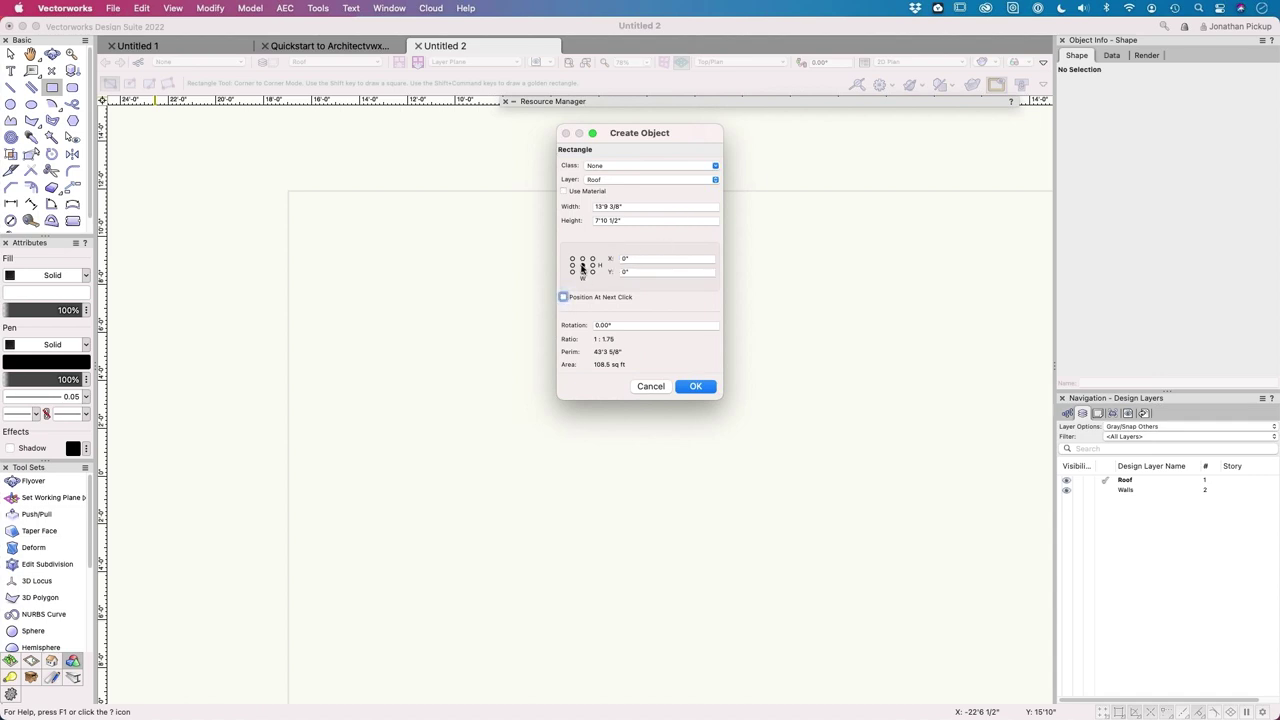
left_click(696, 388)
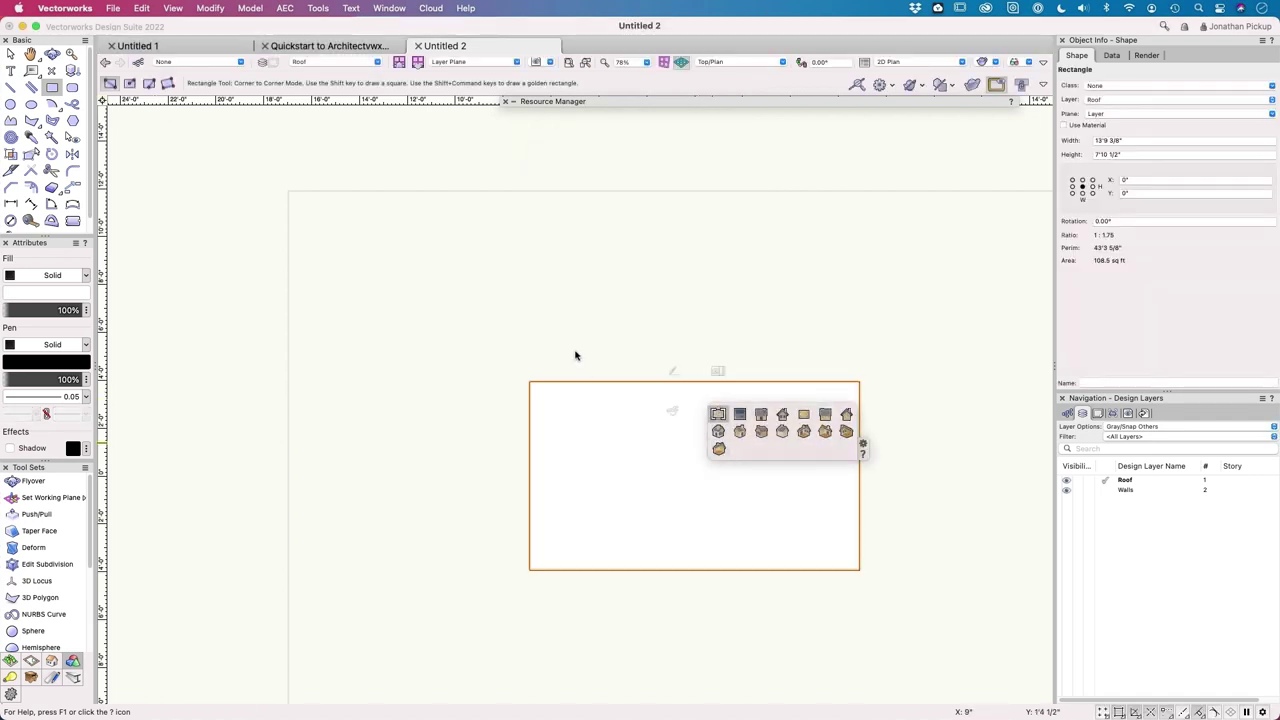
Step: Examine the rectangle on the page and in a 3D perspective view, and return to the Top/Plan view
key("h")
left_click_drag(580, 263, 434, 229)
key("4")
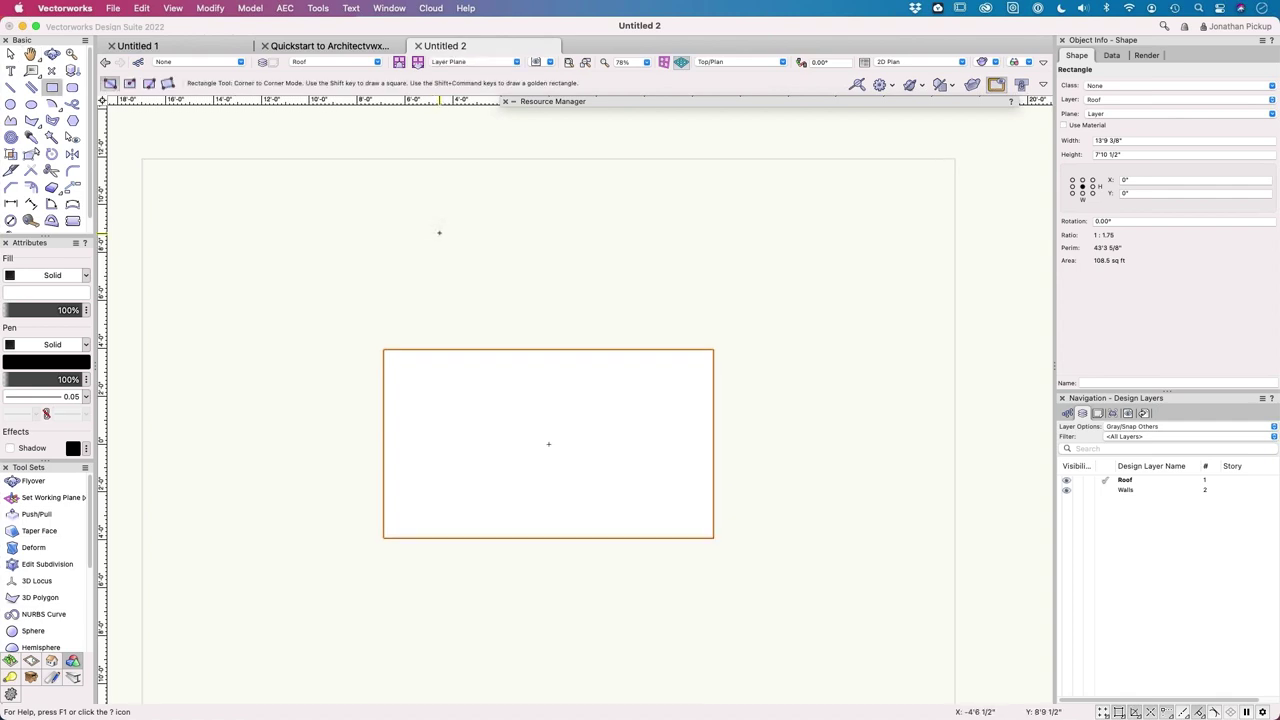
key("h")
left_click_drag(486, 263, 506, 243)
key("4")
key("h")
key("4")
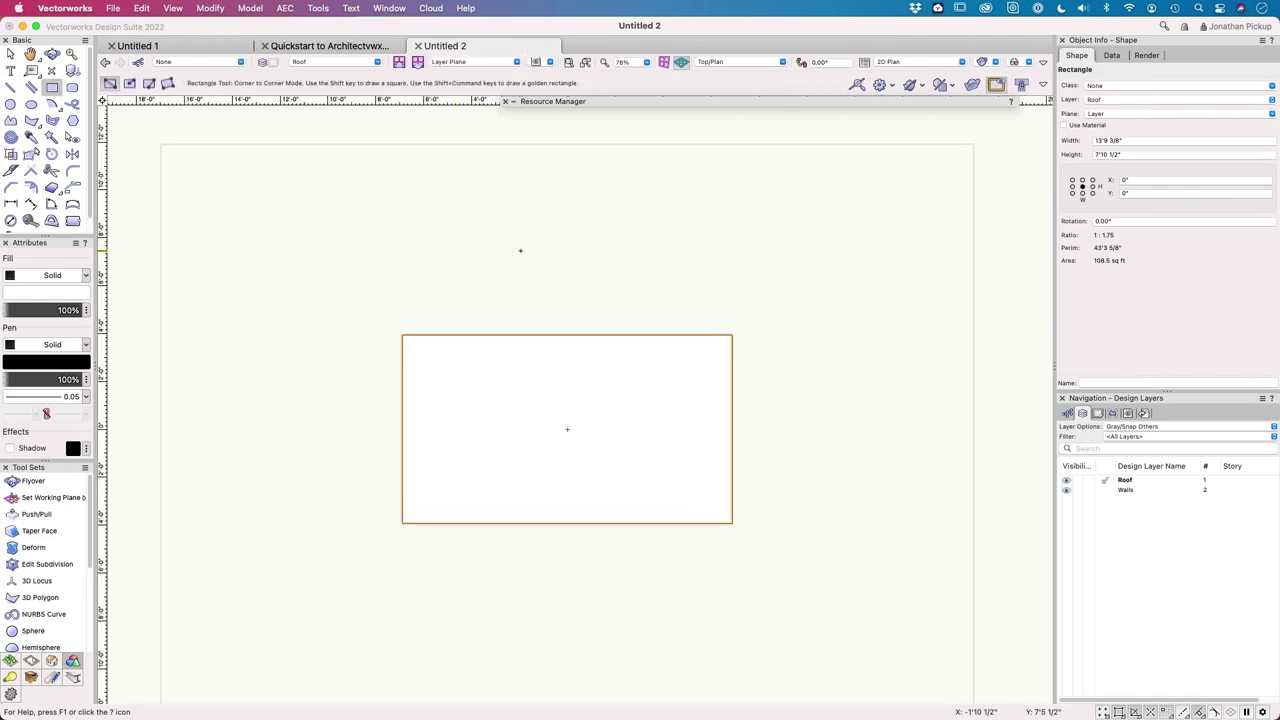
key("shift+c")
left_click_drag(520, 251, 633, 299)
key("4")
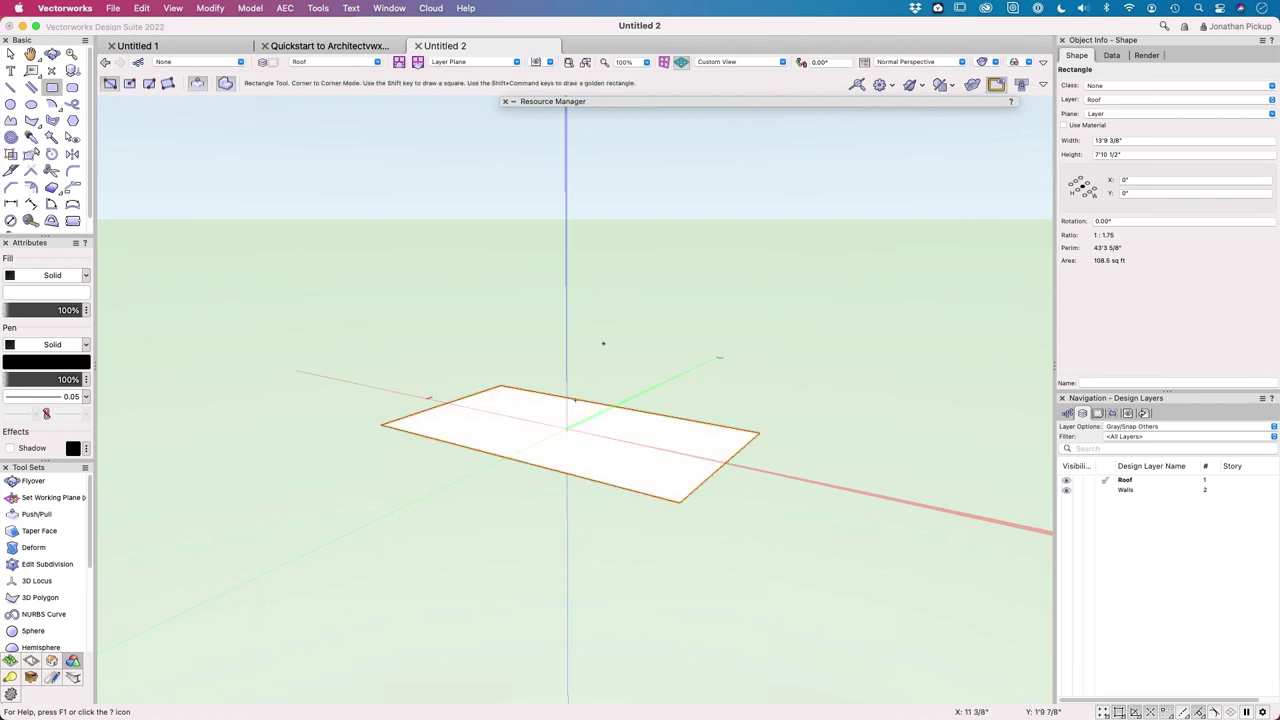
key("super+5")
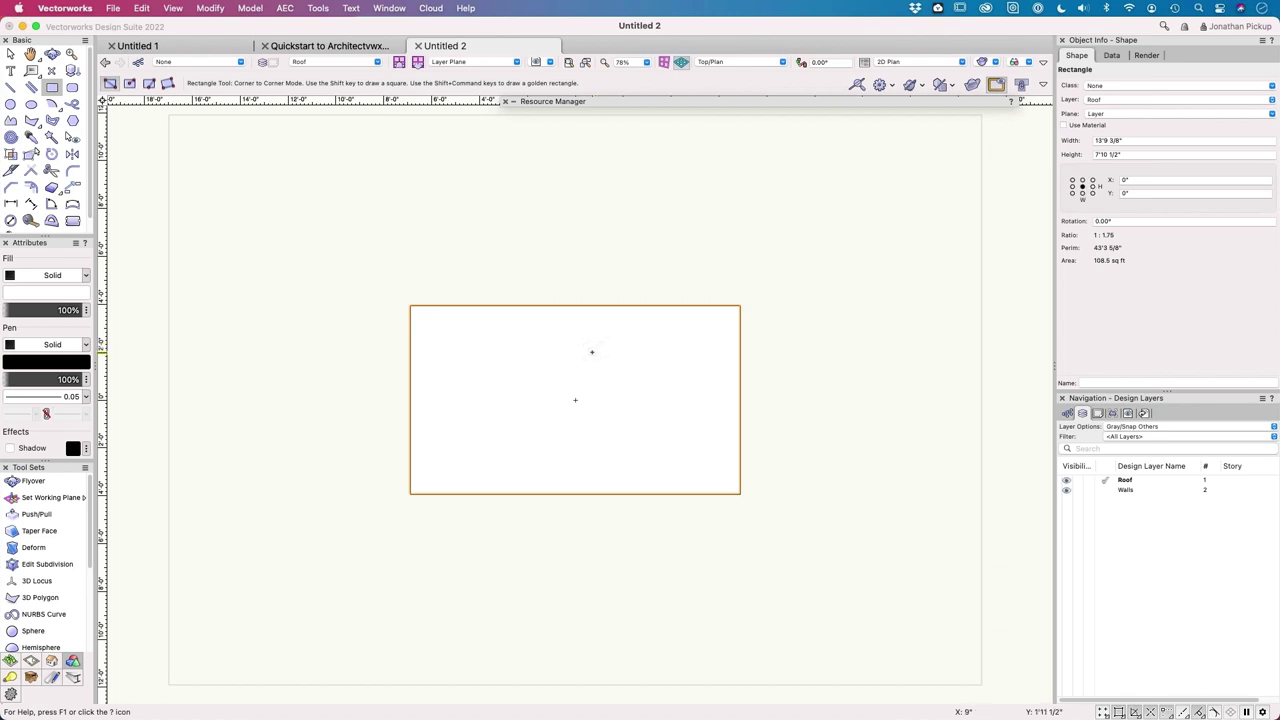
Step: Create a Slab object from the selected rectangle, deleting the source shape
right_click(559, 341)
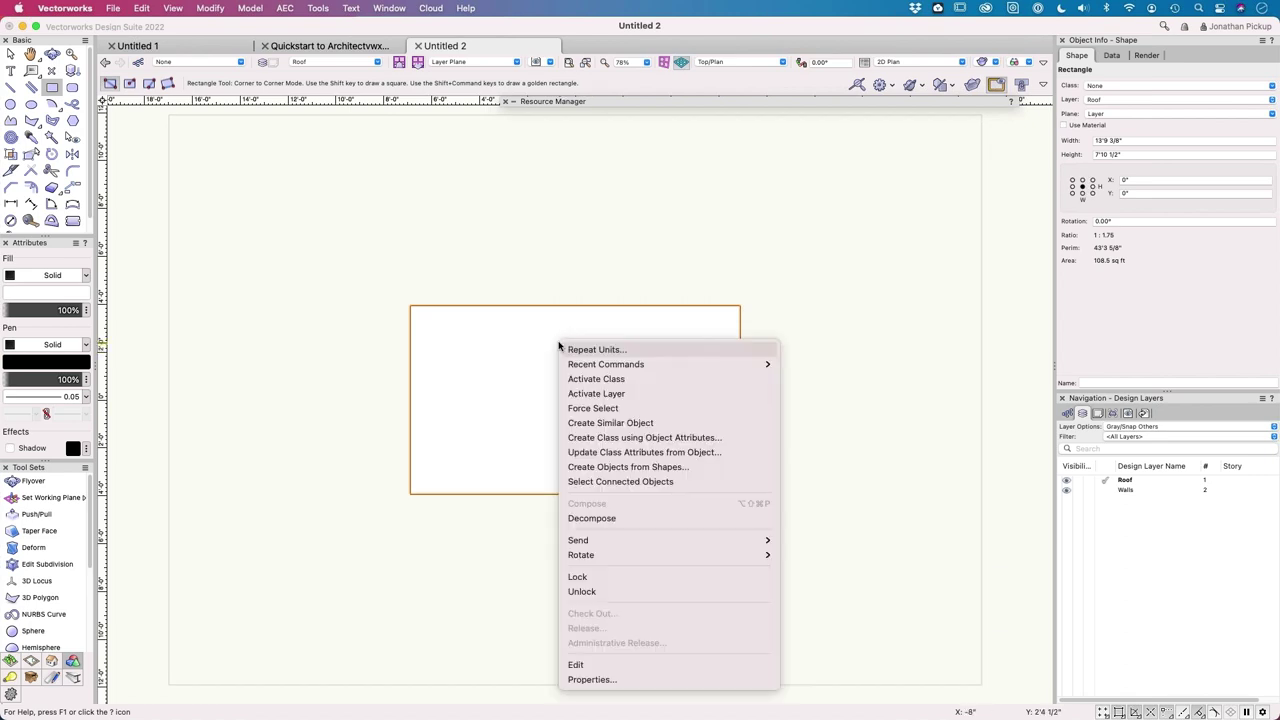
left_click(577, 467)
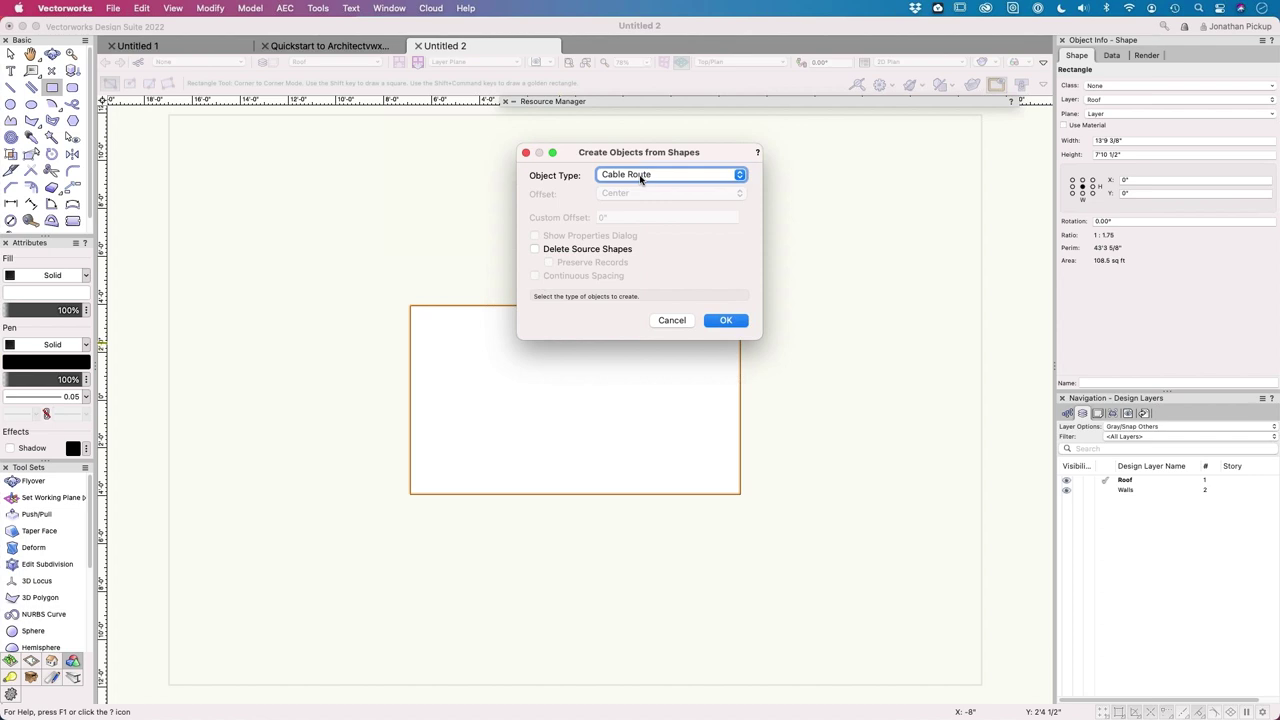
left_click(641, 176)
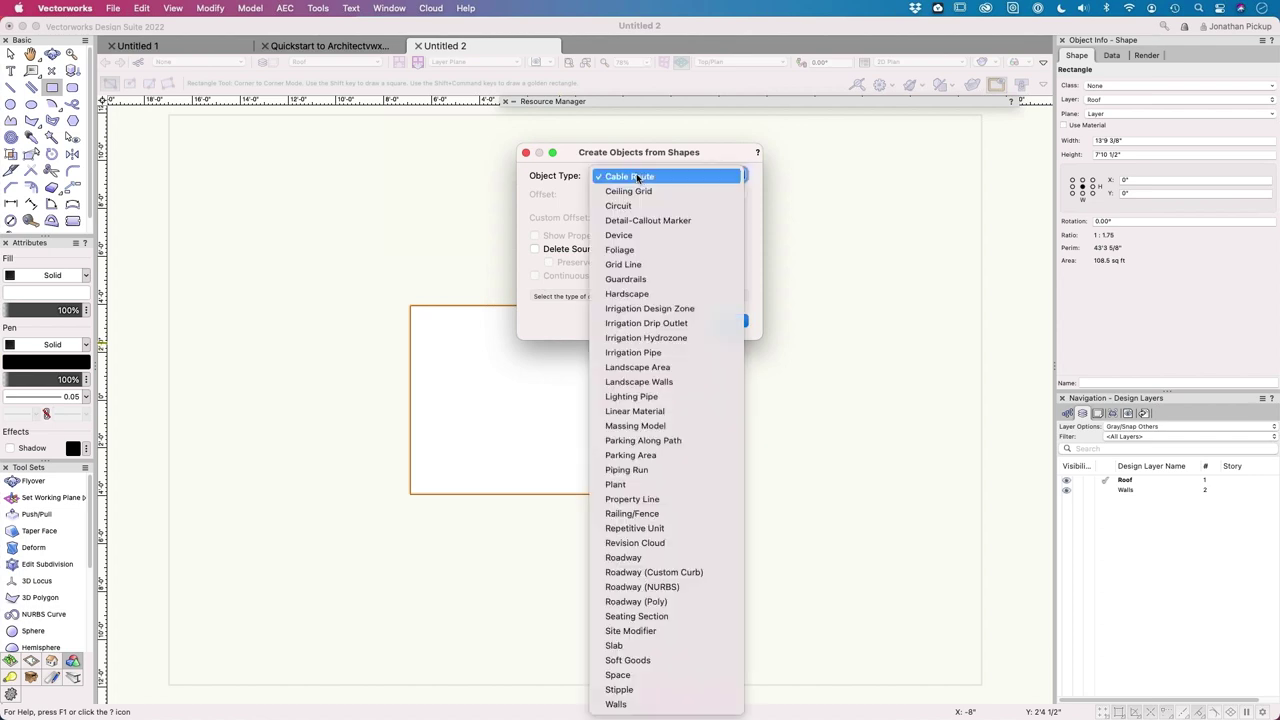
left_click(621, 648)
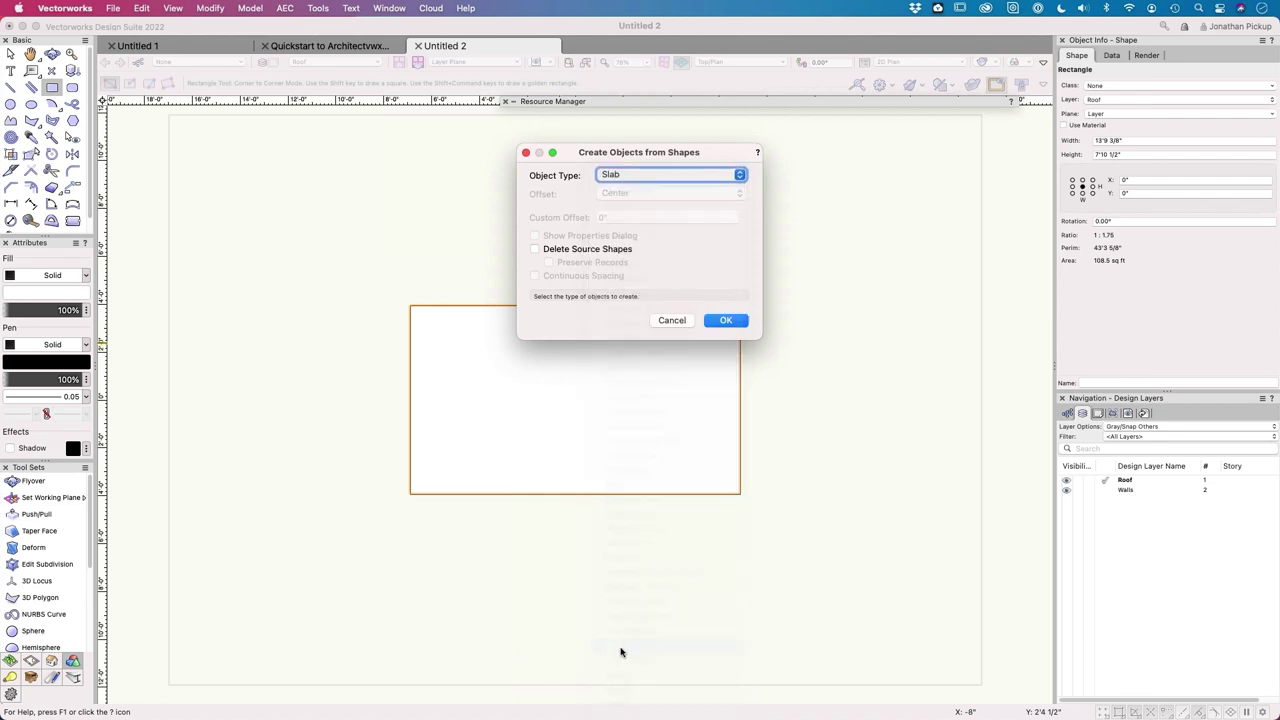
left_click(594, 252)
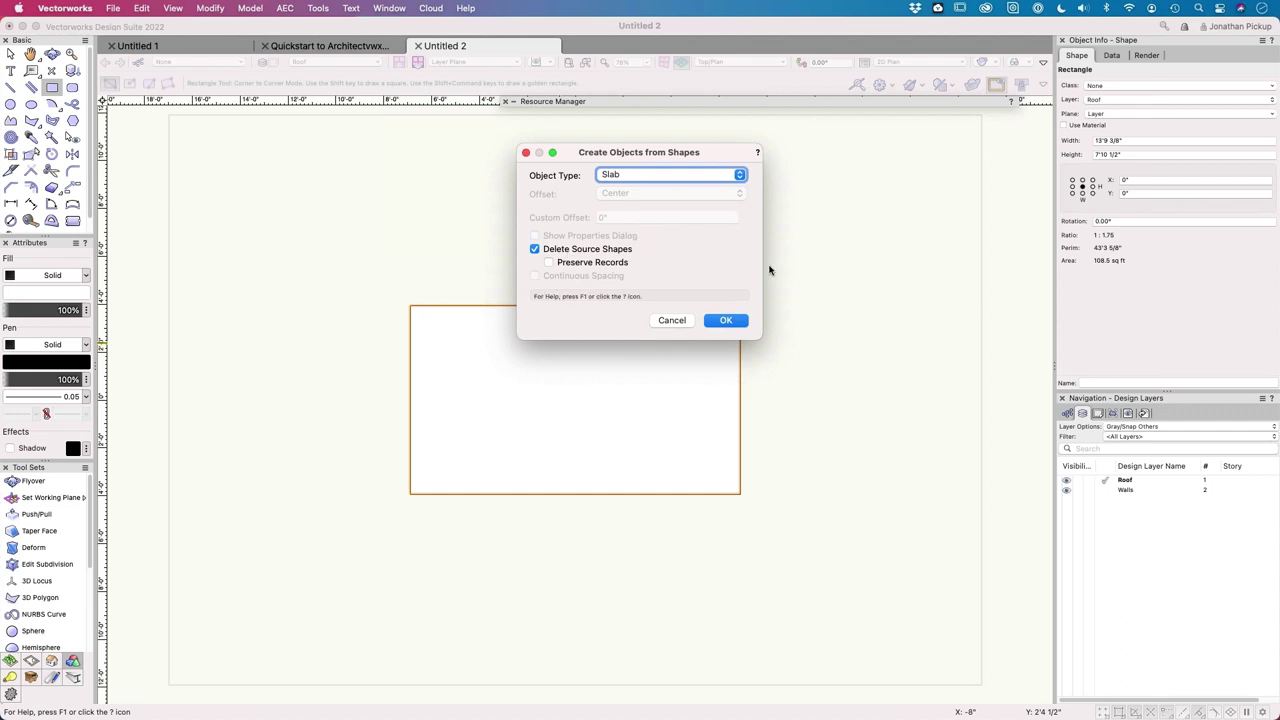
left_click(726, 321)
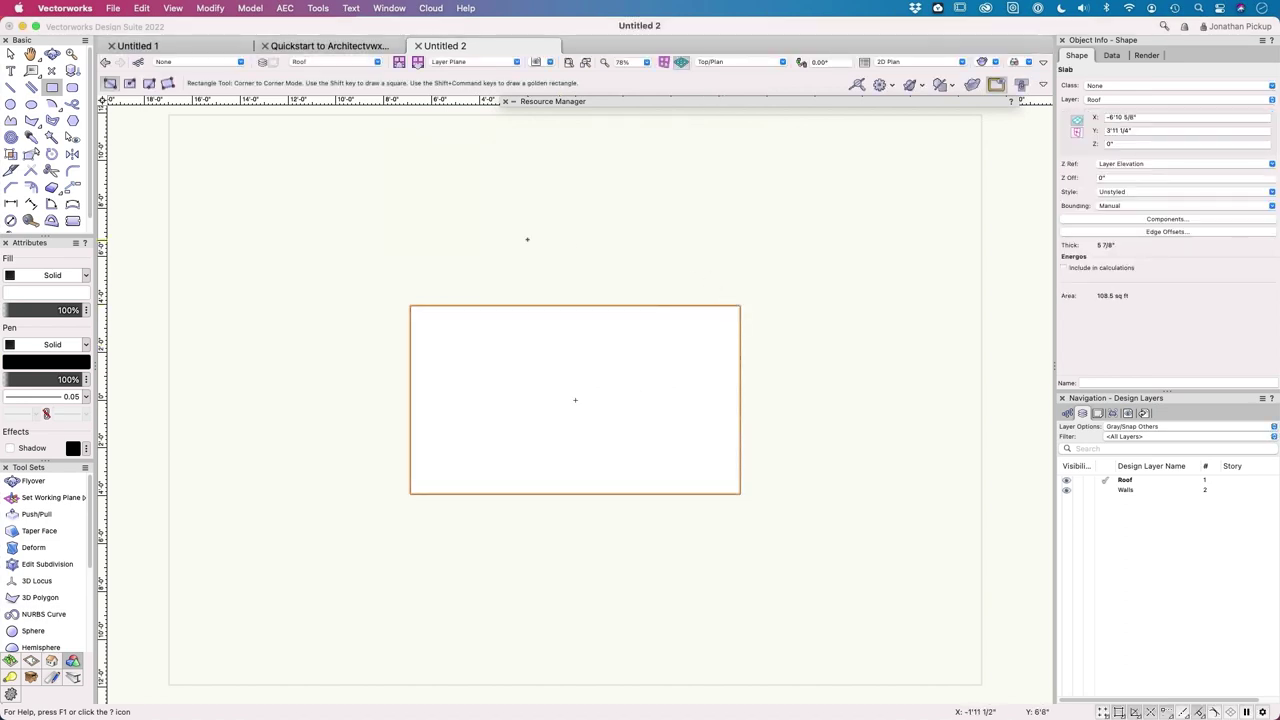
Step: Examine the new slab from Top/Plan, front, right and isometric 3D views
middle_click_drag(574, 394, 460, 158, "super")
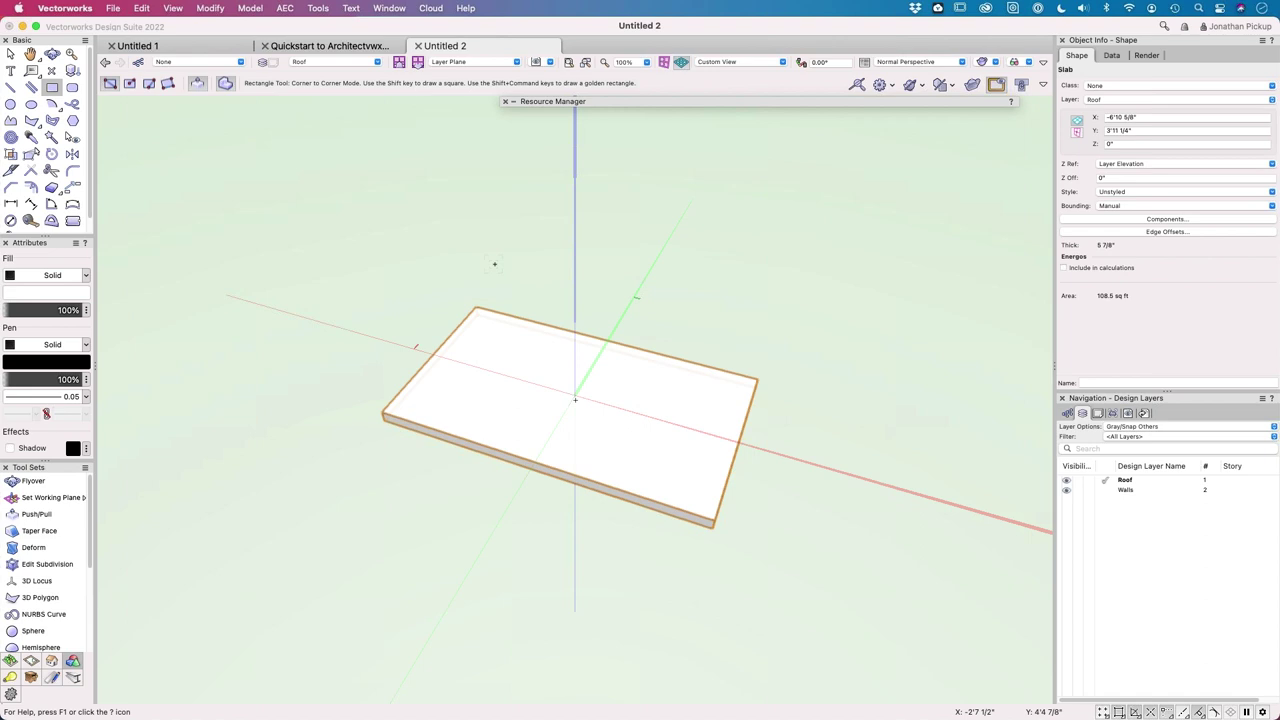
key("e")
left_click(498, 270)
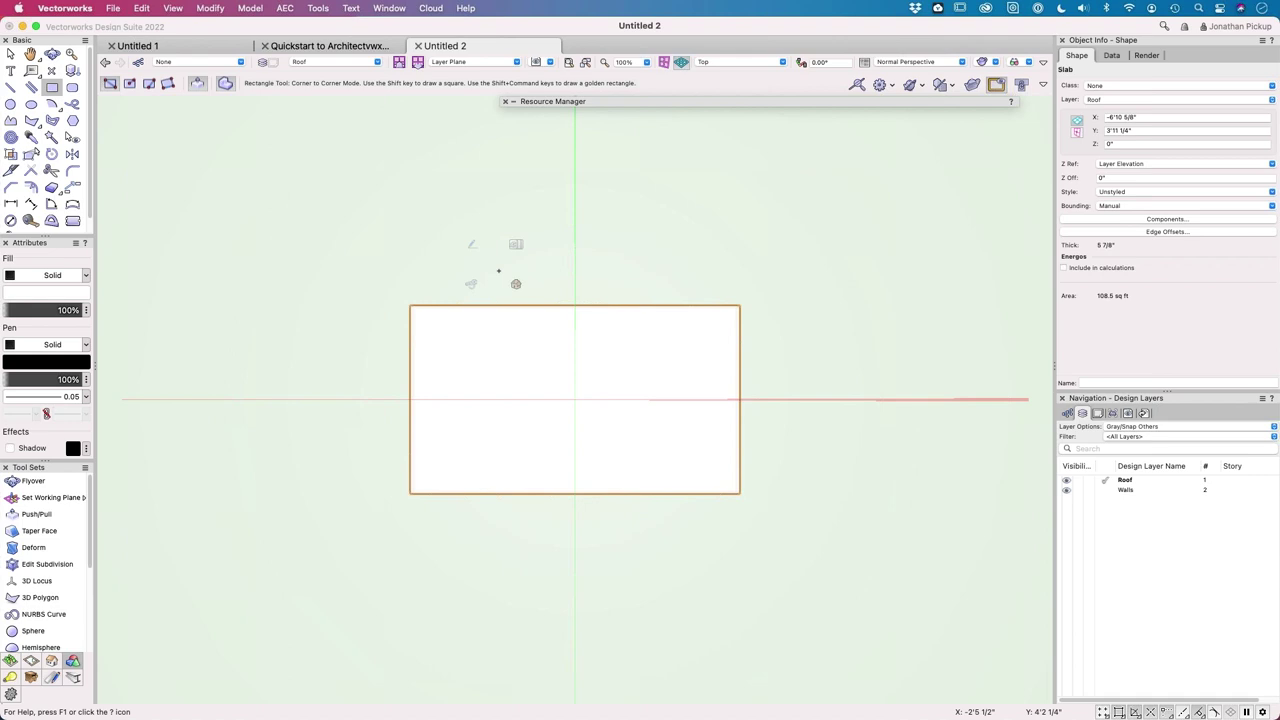
key("F5")
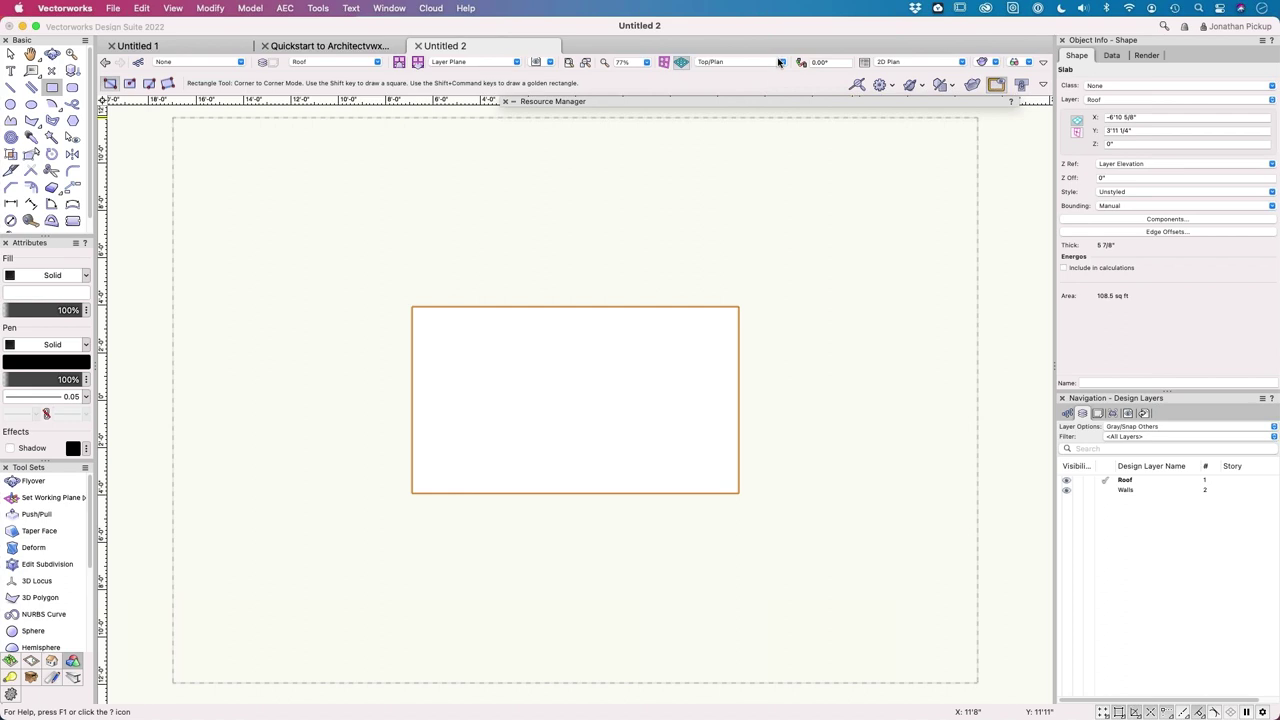
key("F5")
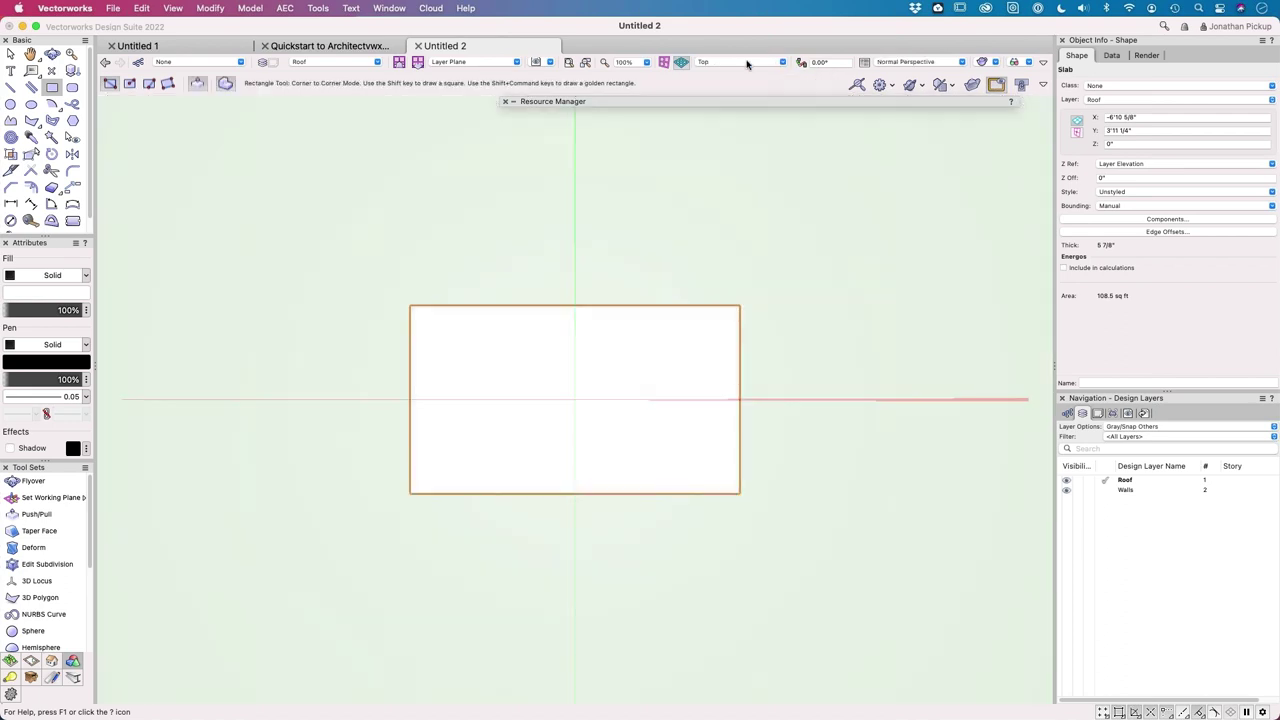
left_click(744, 62)
left_click(742, 62)
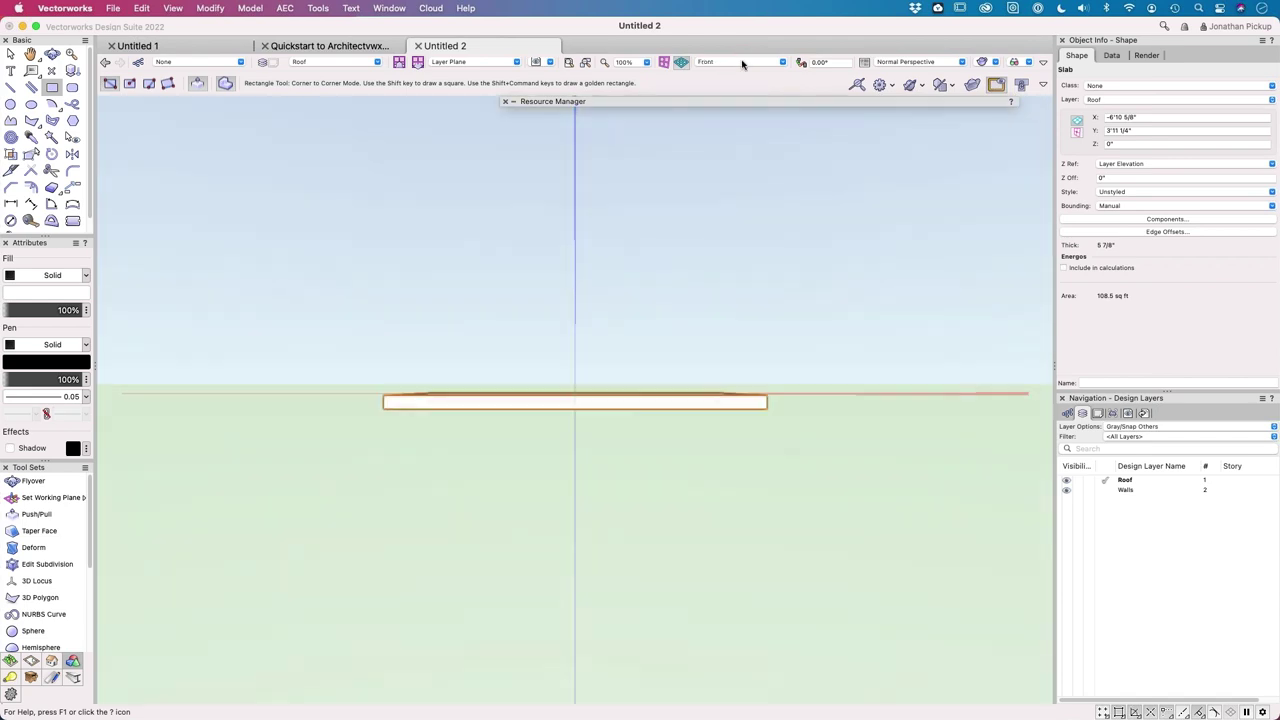
left_click(742, 62)
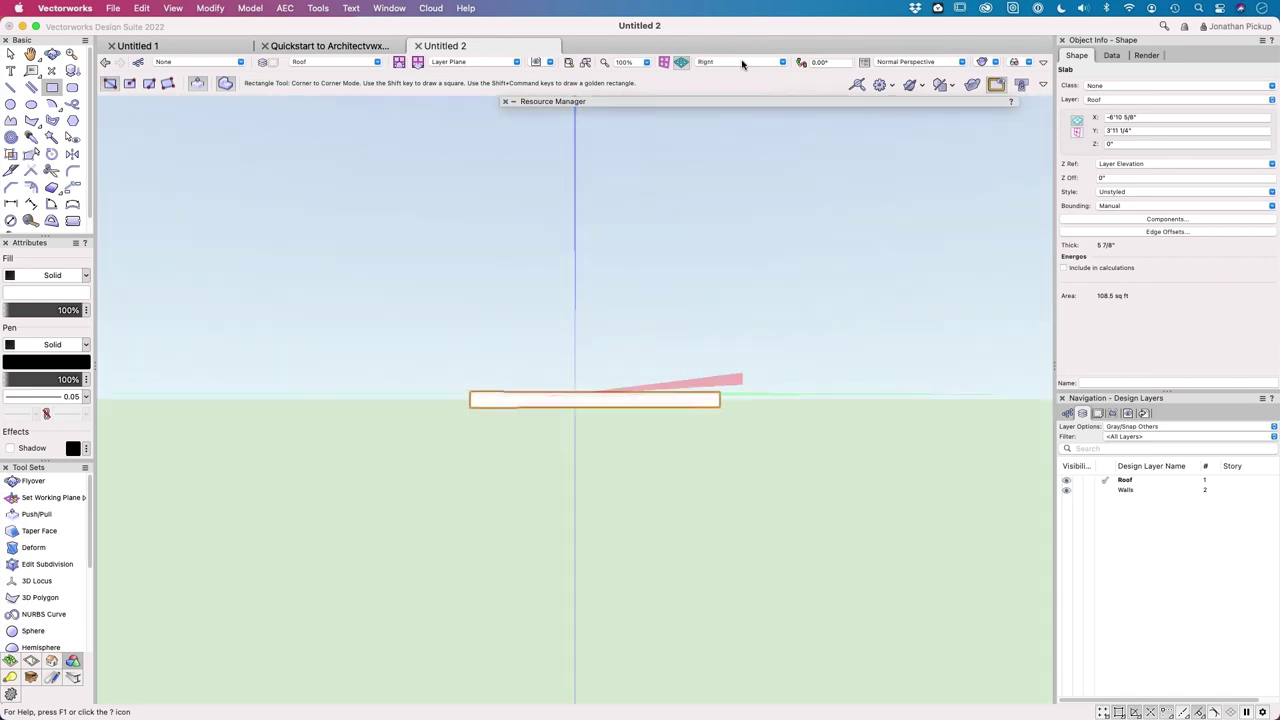
left_click(742, 62)
left_click(742, 62)
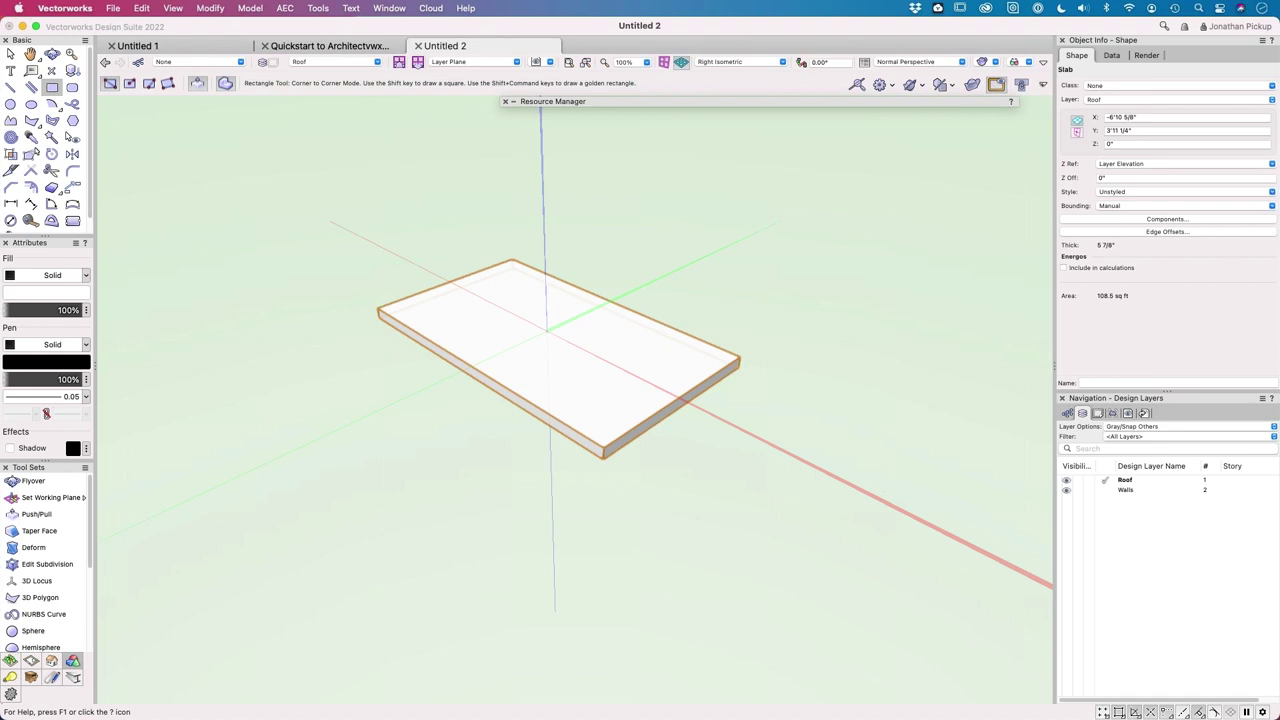
Step: Review the default 3D render mode and projection in the application preferences, and check them by switching between Top/Plan and Right Isometric
left_click(1043, 62)
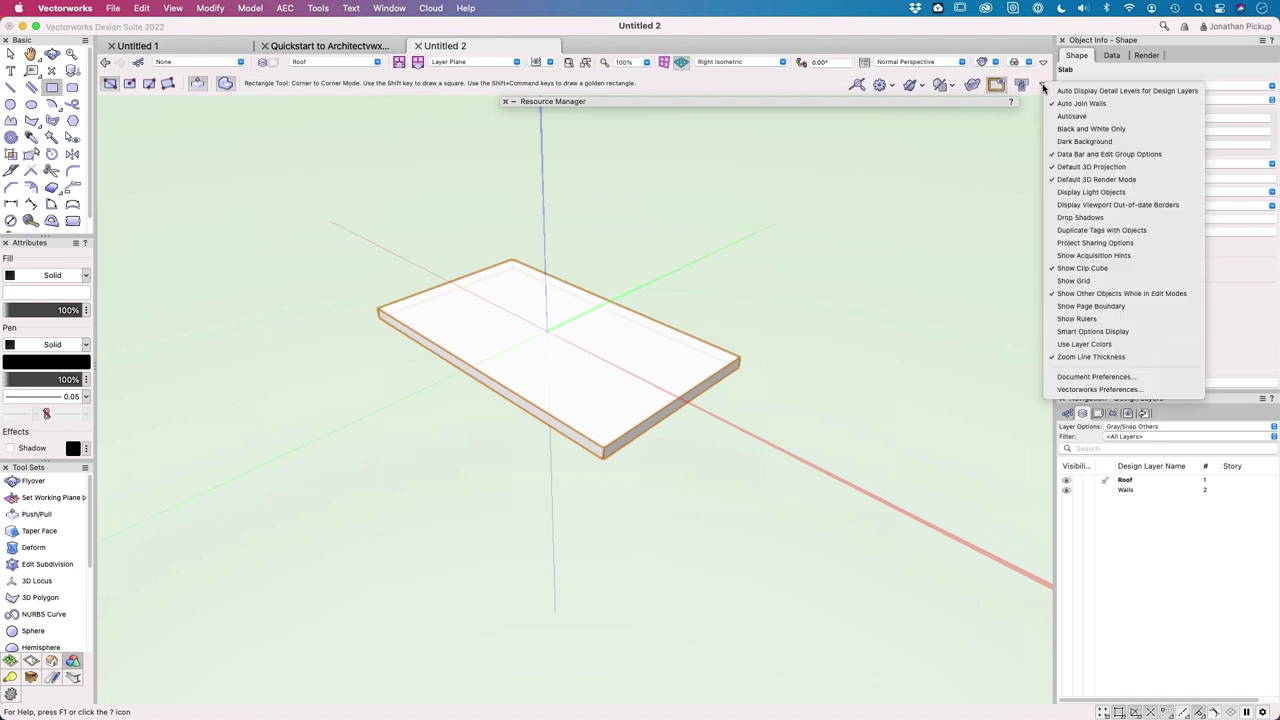
left_click(1068, 391)
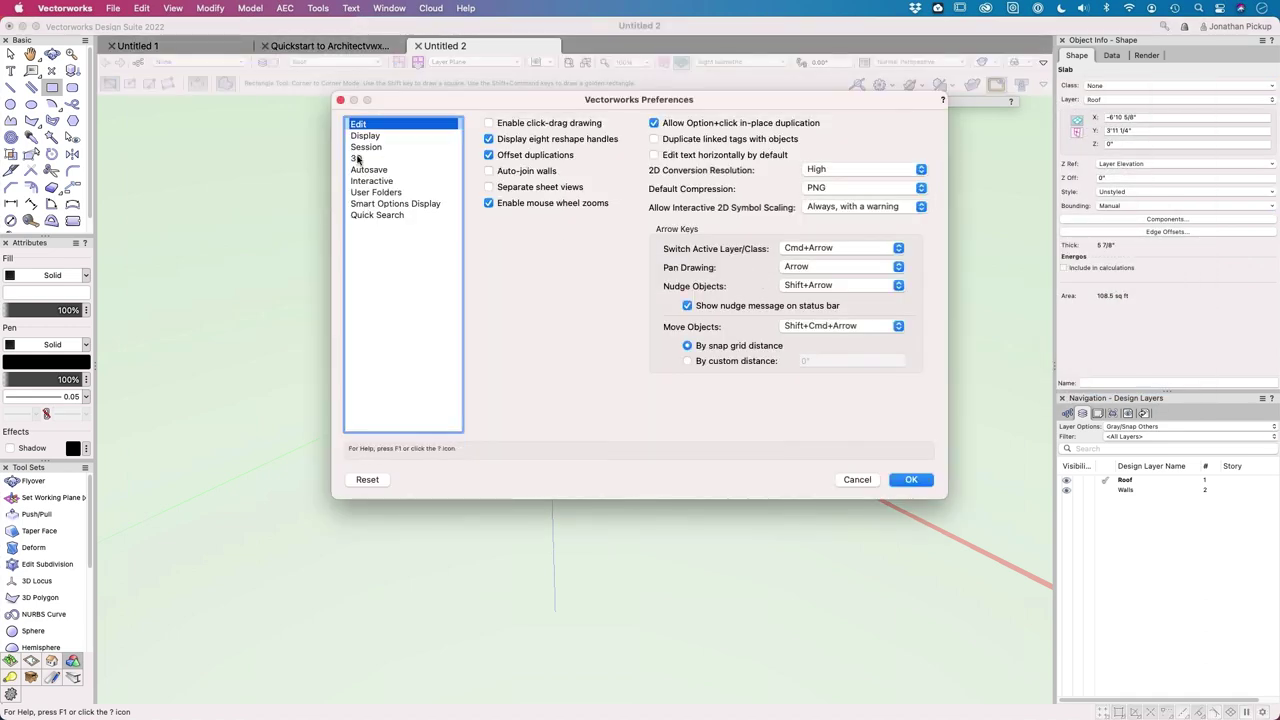
left_click(358, 158)
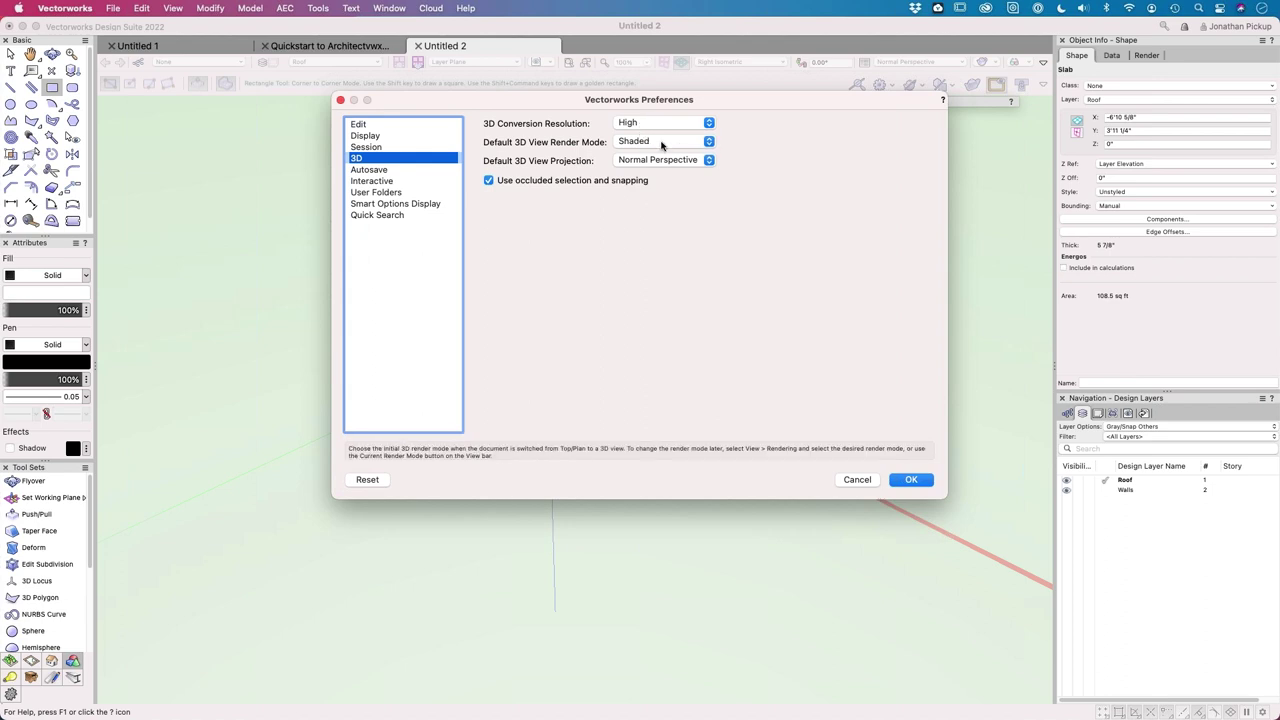
left_click(661, 146)
left_click(662, 146)
left_click(660, 164)
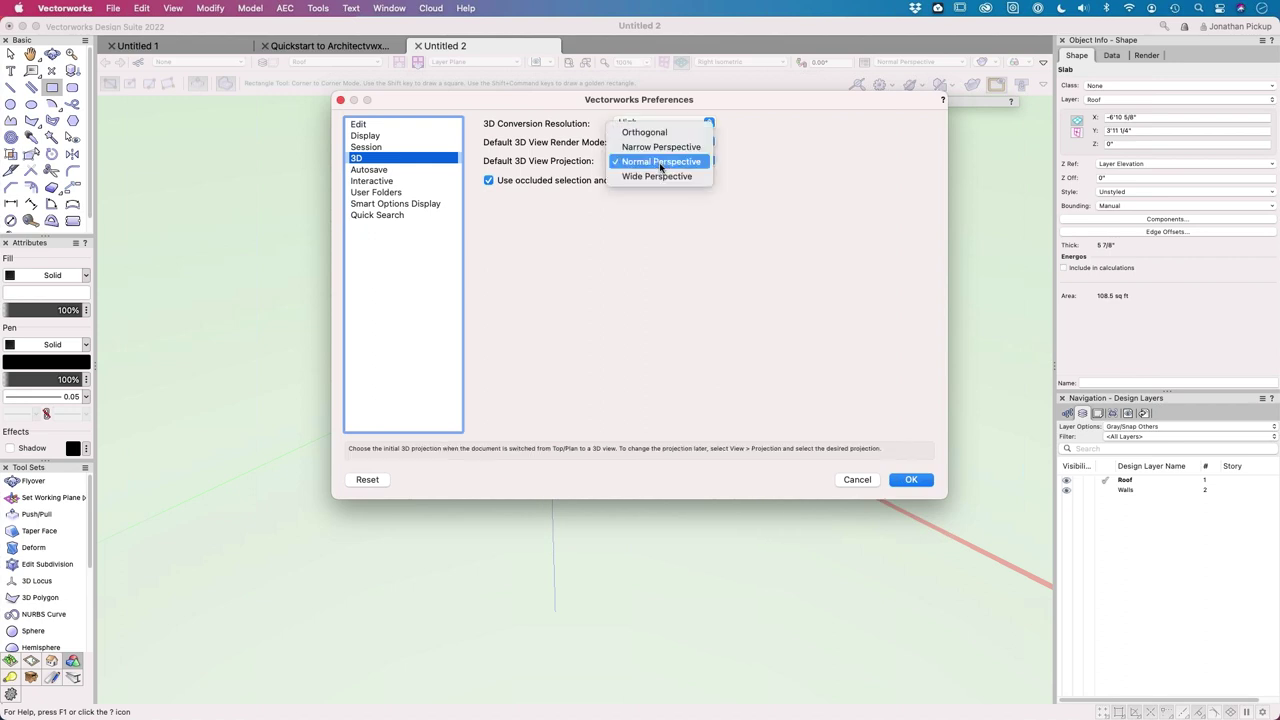
left_click(661, 163)
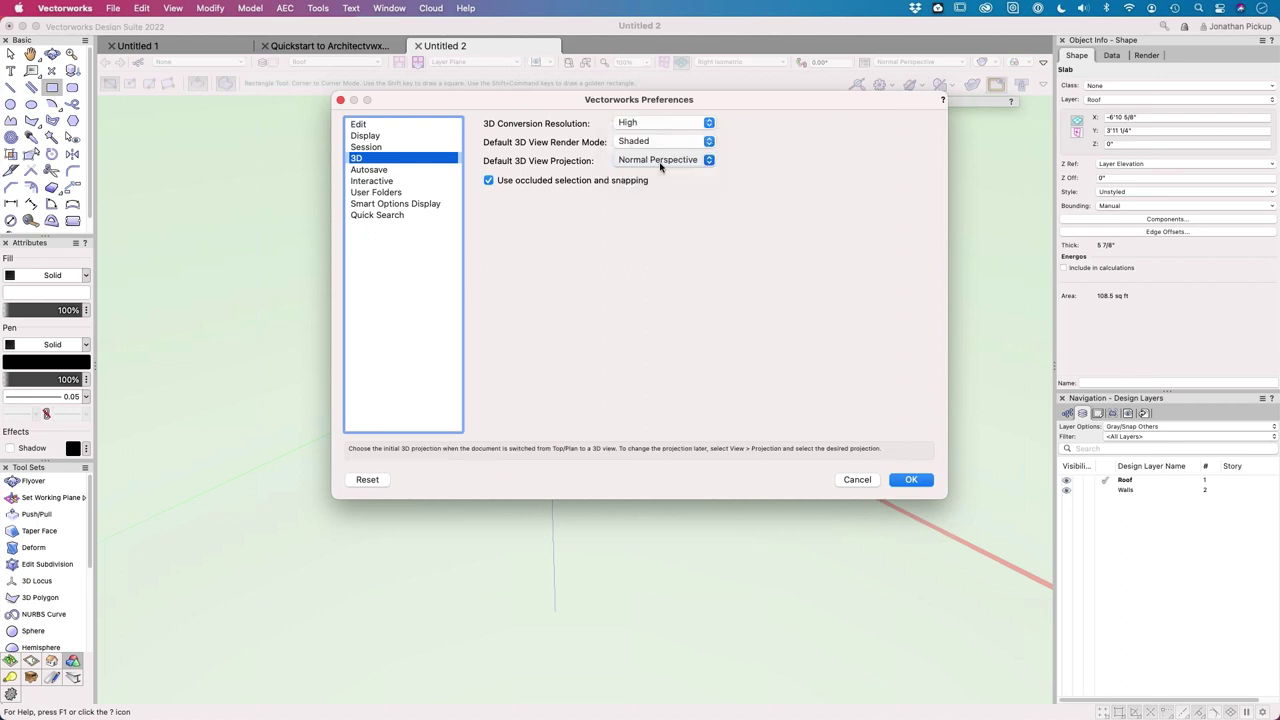
left_click(899, 479)
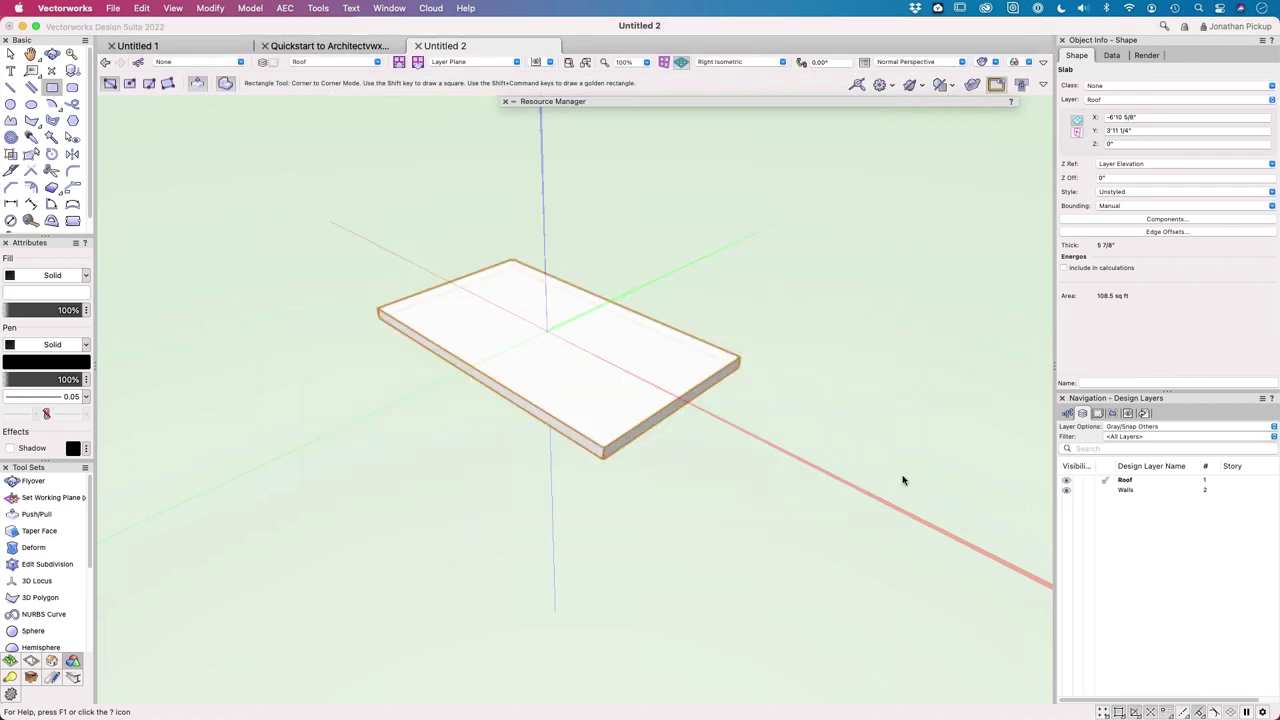
key("F5")
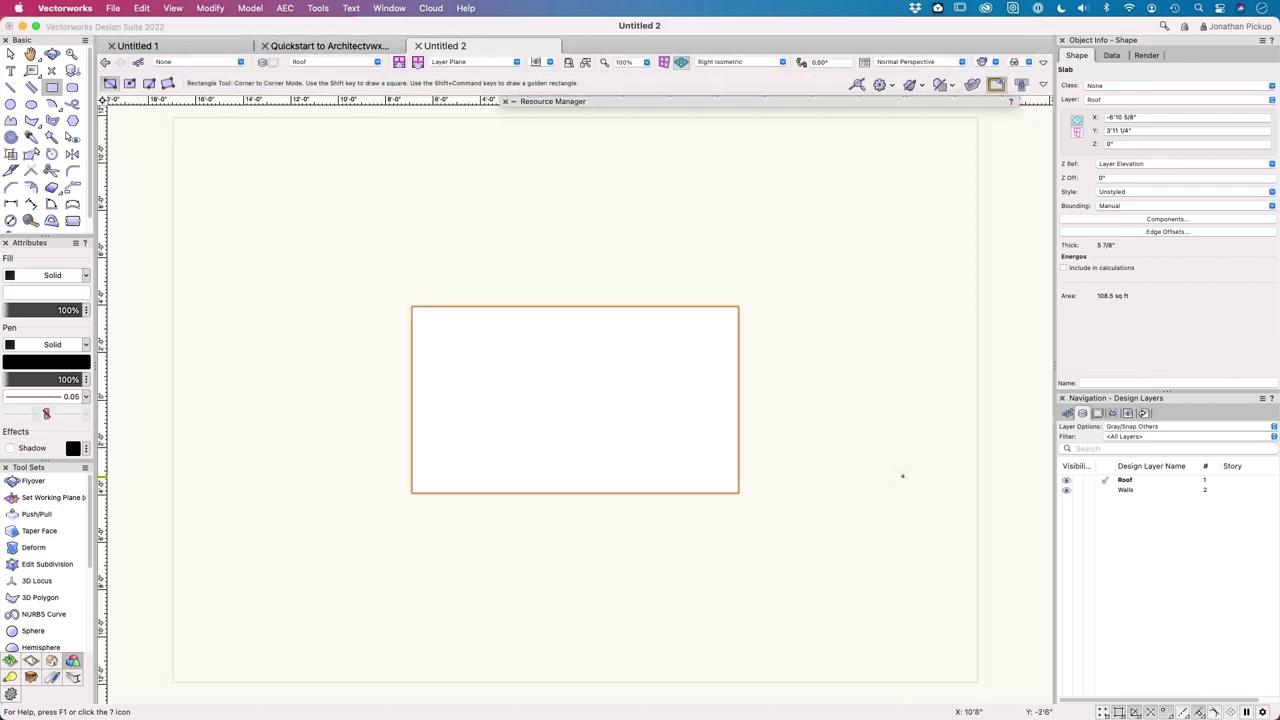
key("KP_3")
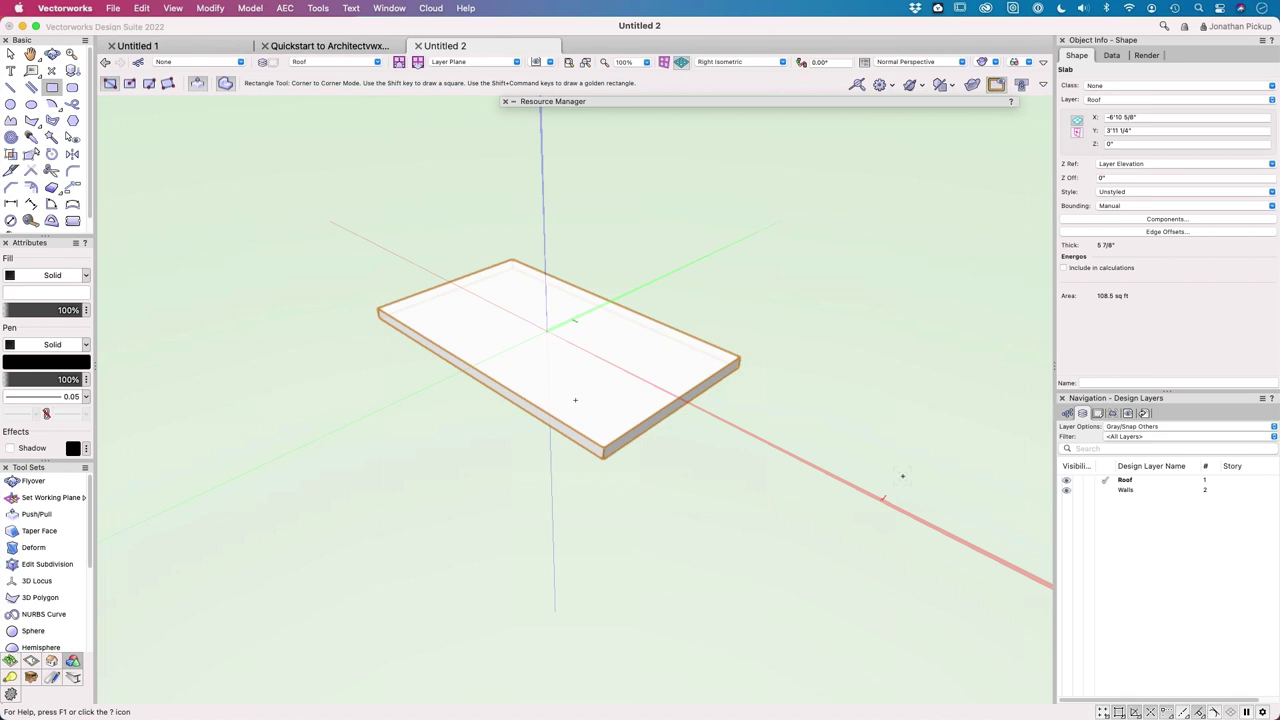
Step: Set the thickness of the slab's only component to 0.75 inches
left_click(1134, 222)
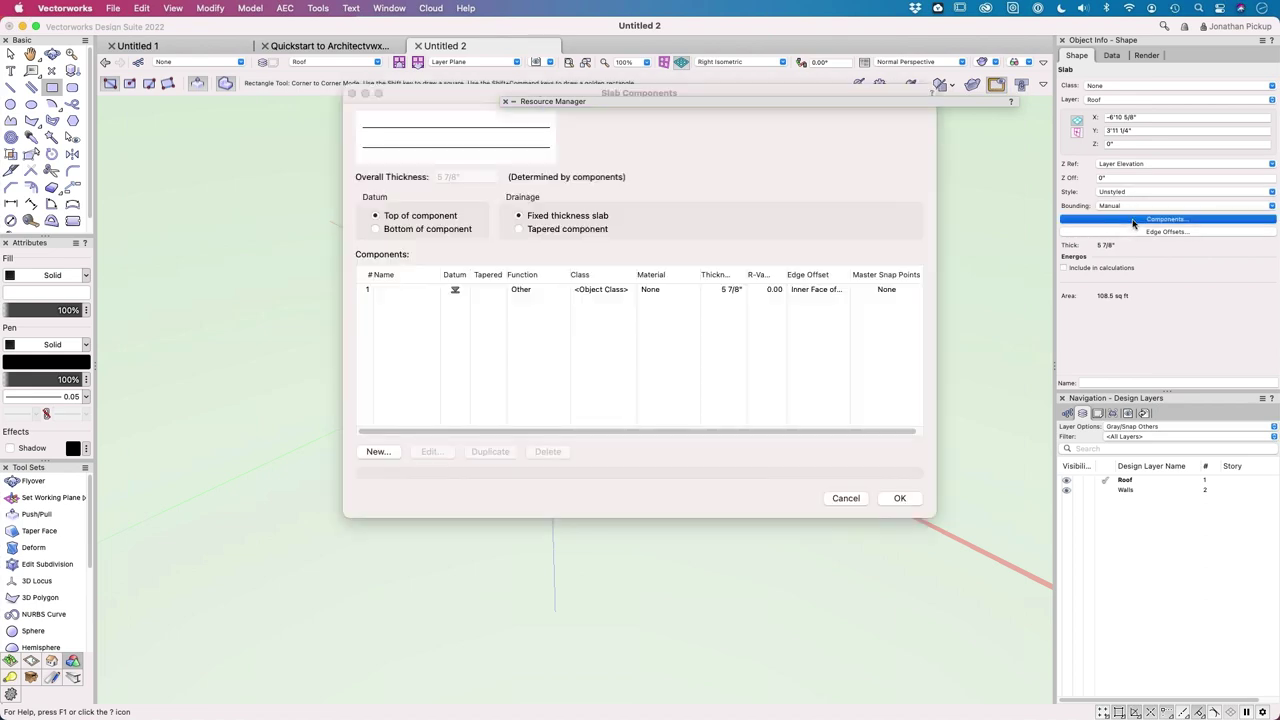
left_click(537, 290)
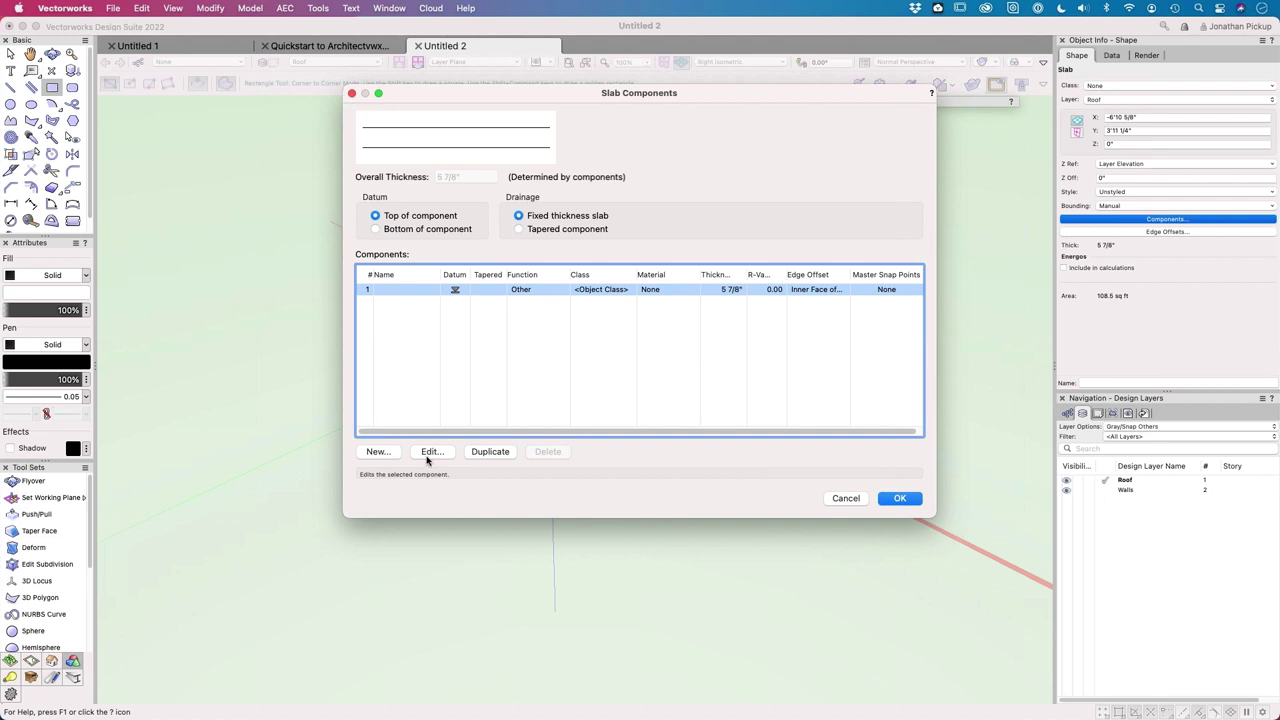
left_click(736, 290)
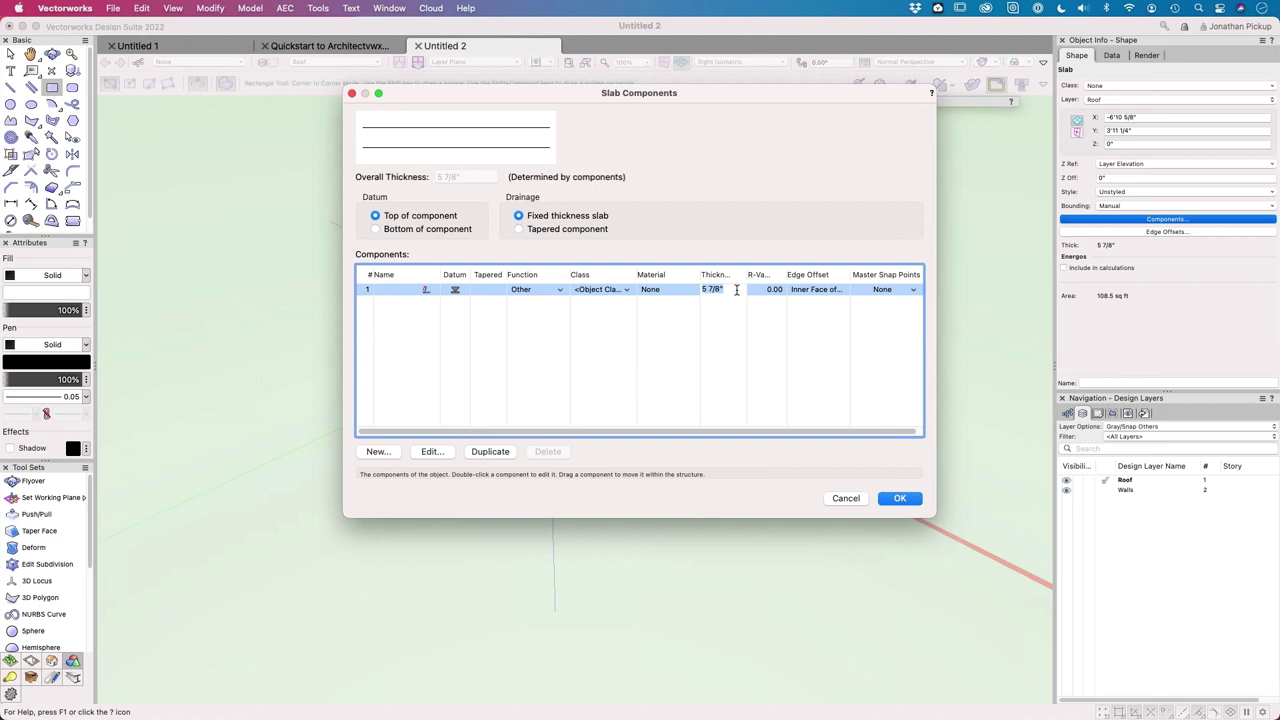
type(".75")
key("Return")
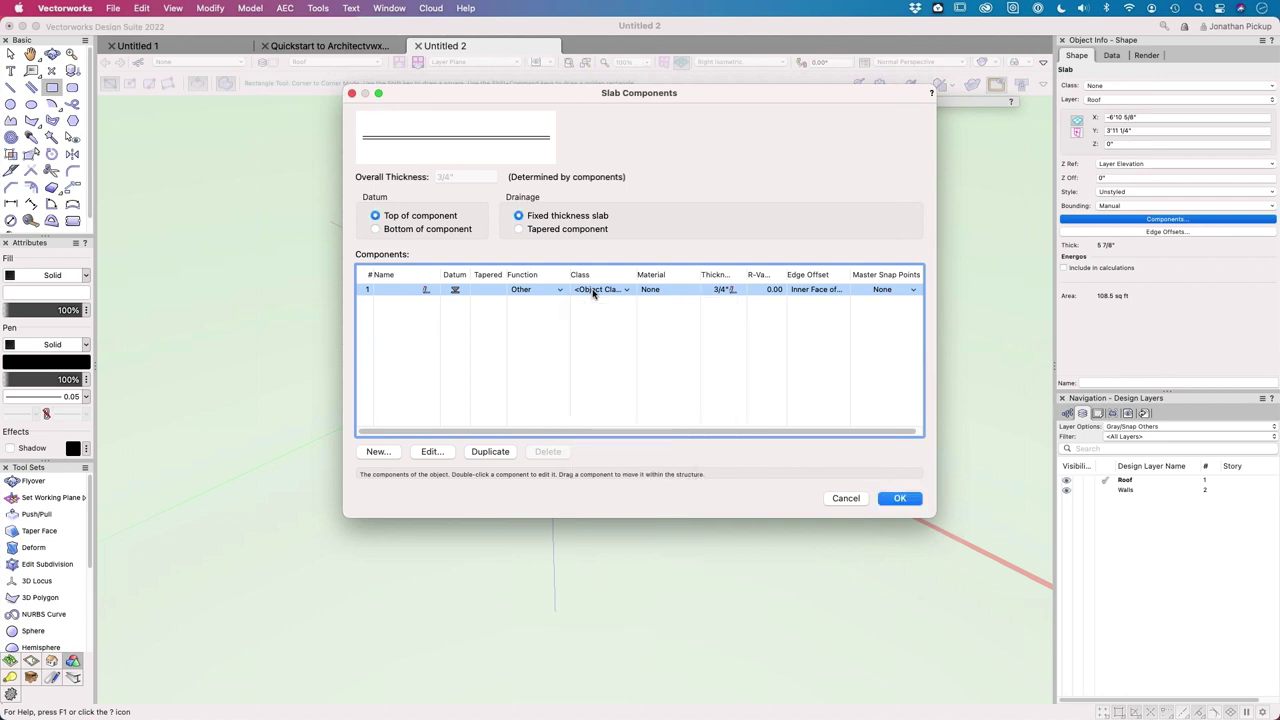
Step: Name the slab component "Ply floor" and set its function to Load-Bearing
left_click(443, 451)
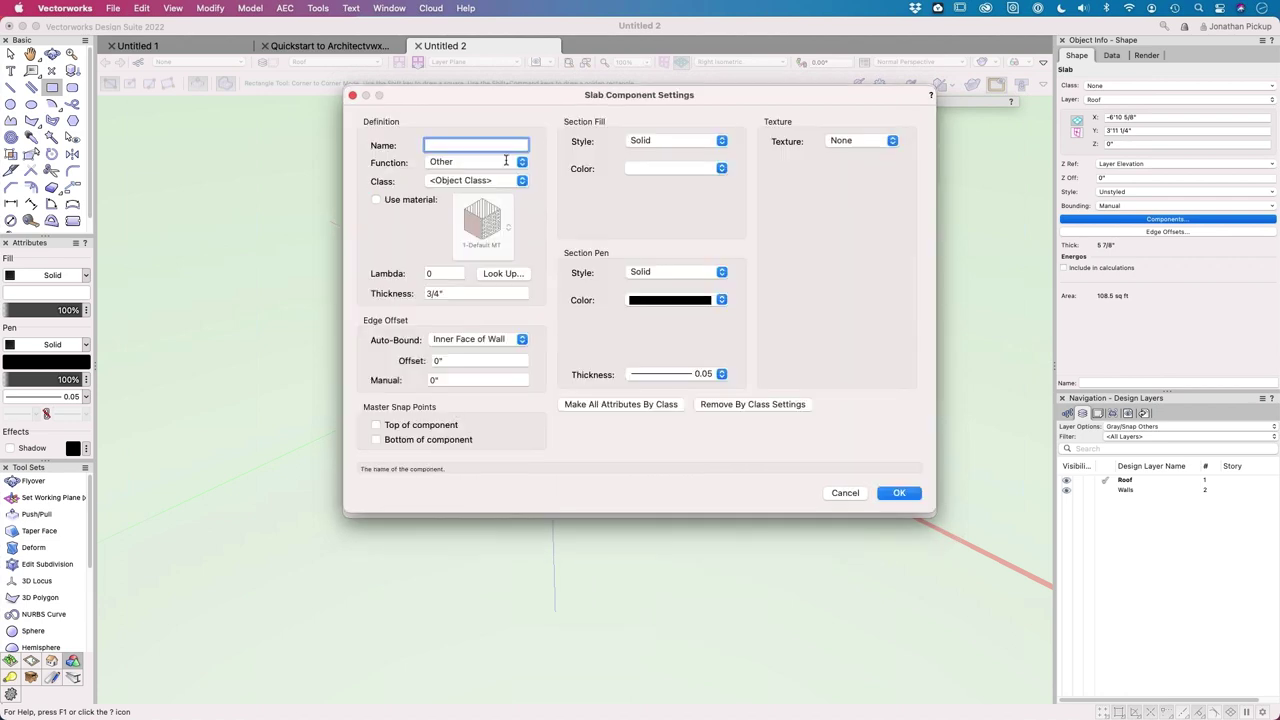
type("Ply floor")
key("Tab")
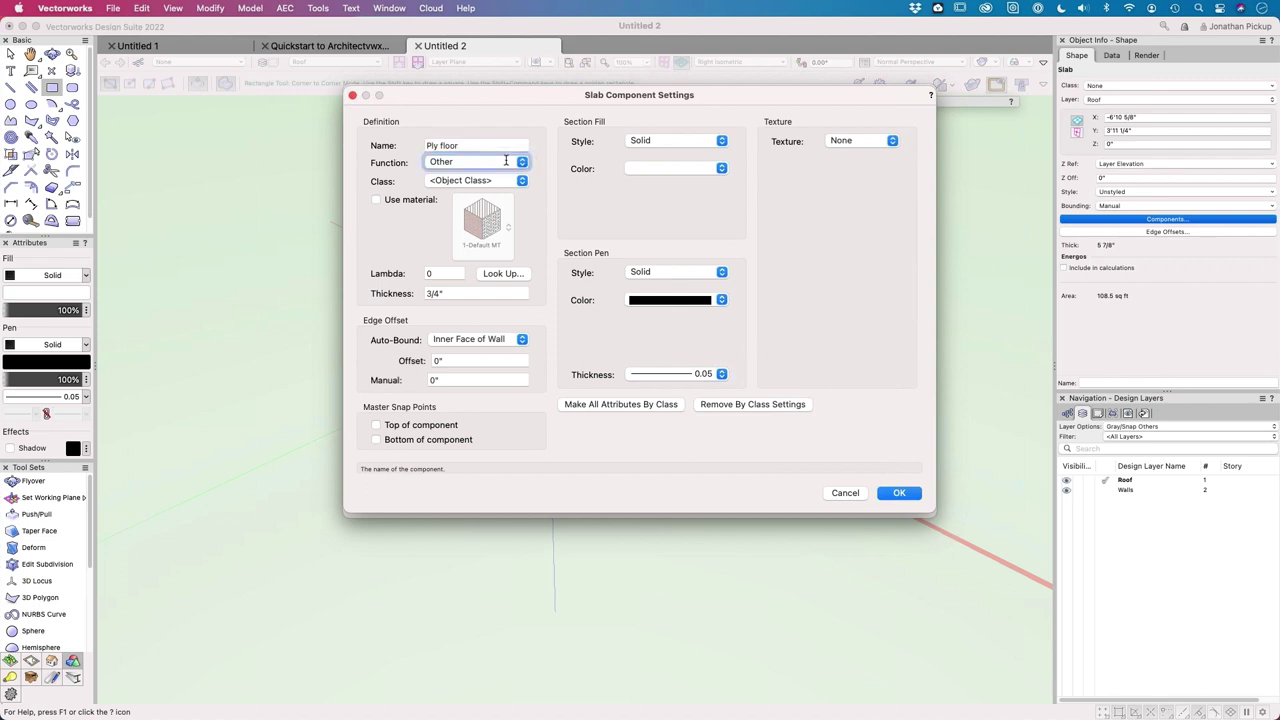
left_click(509, 162)
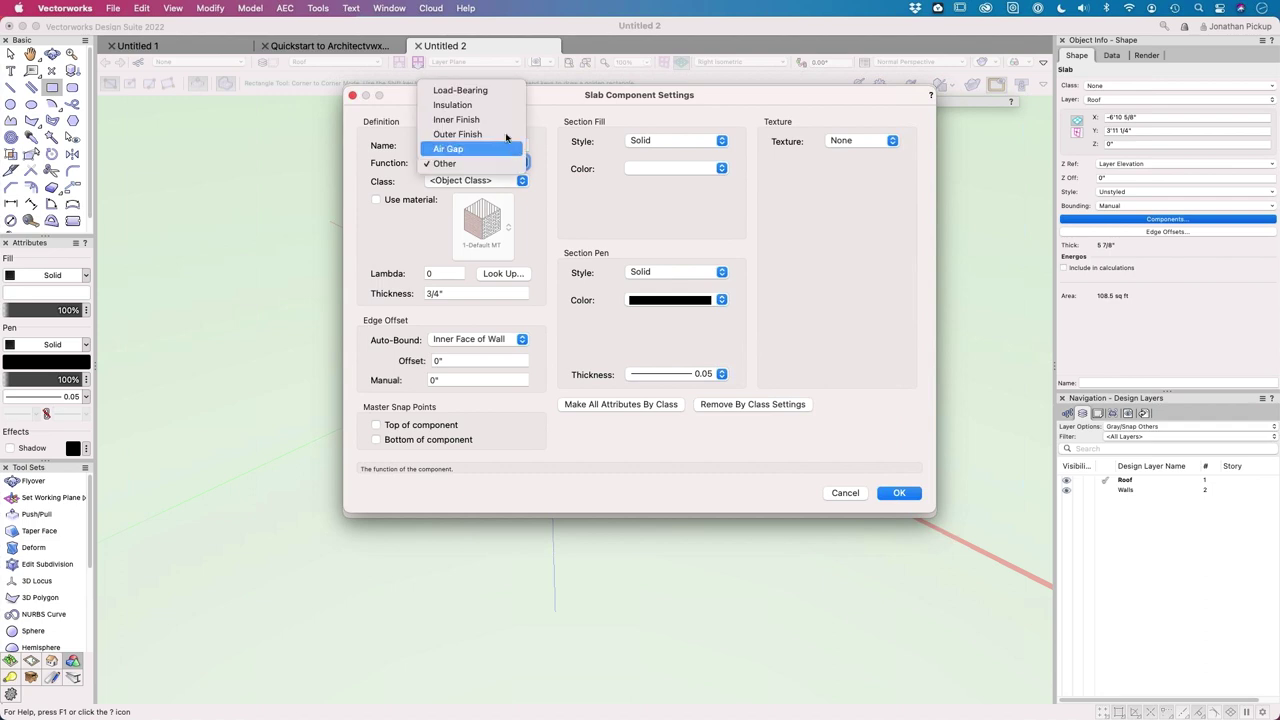
left_click(502, 91)
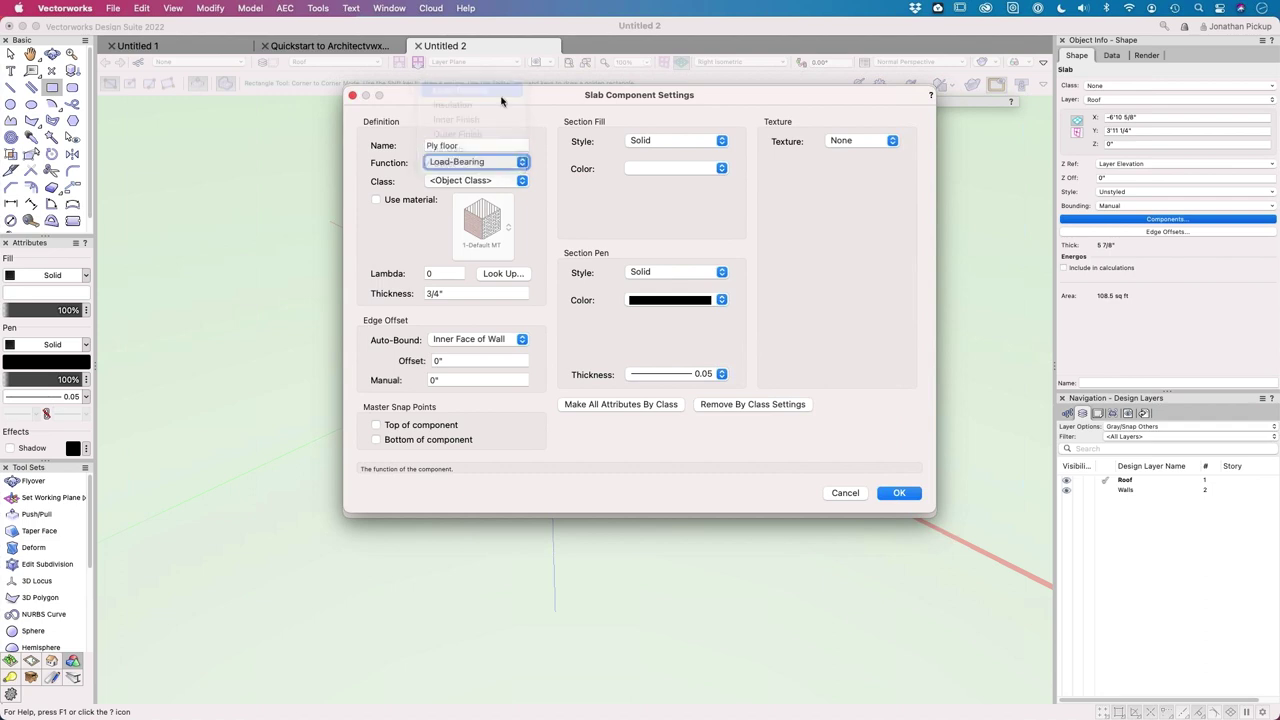
Step: Create a new class named "Floor-Flooring" and assign it to the Ply floor component
left_click(504, 182)
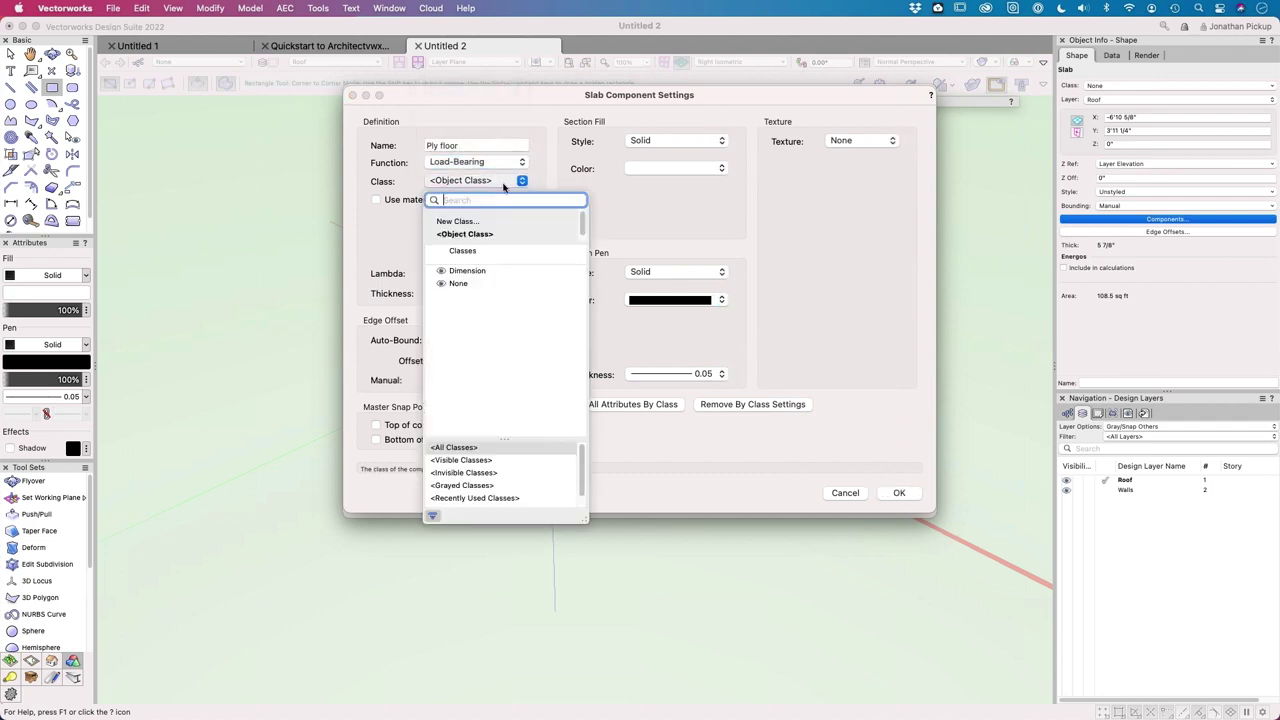
left_click(456, 221)
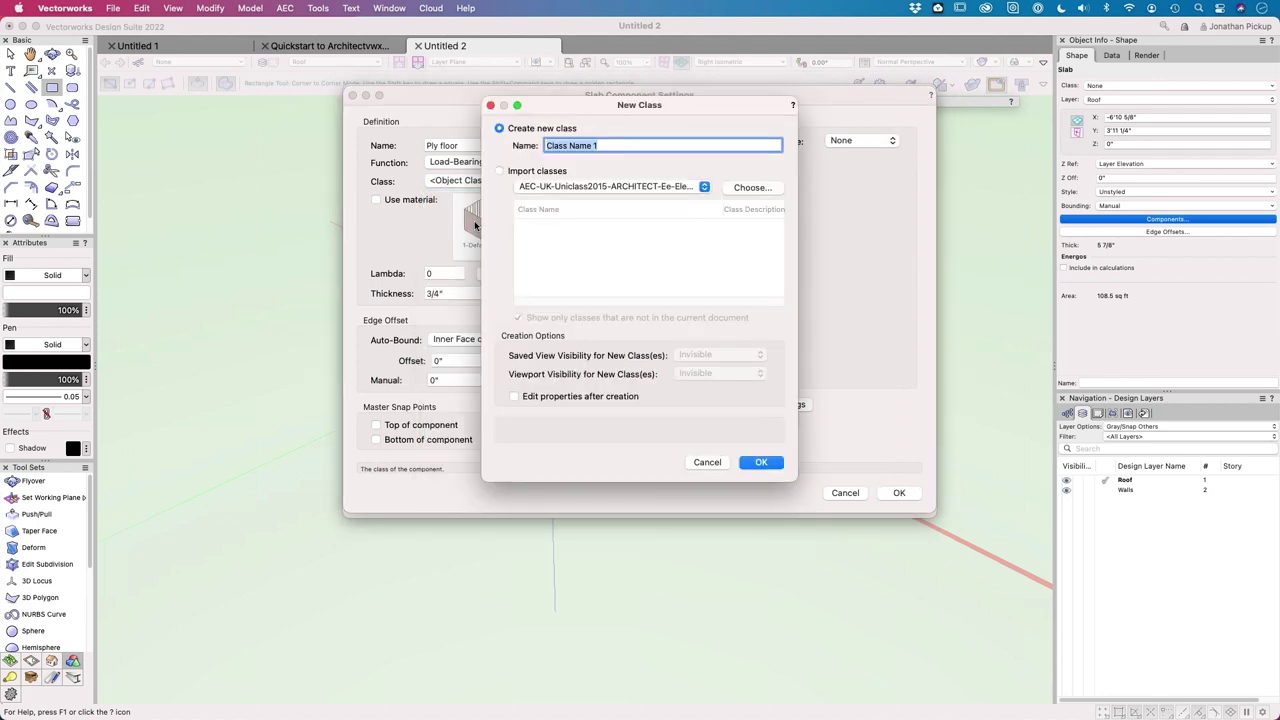
type("Foor")
key("BackSpace")
key("BackSpace")
type("loor-Flooring")
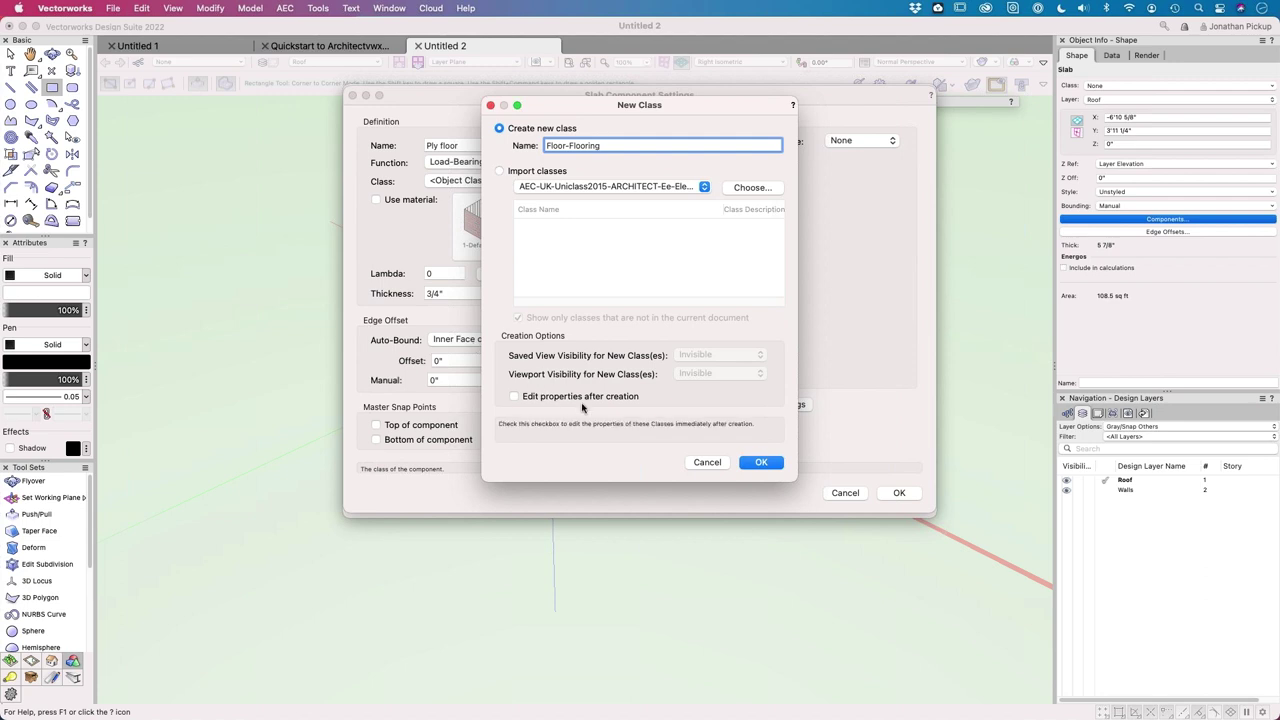
left_click(752, 467)
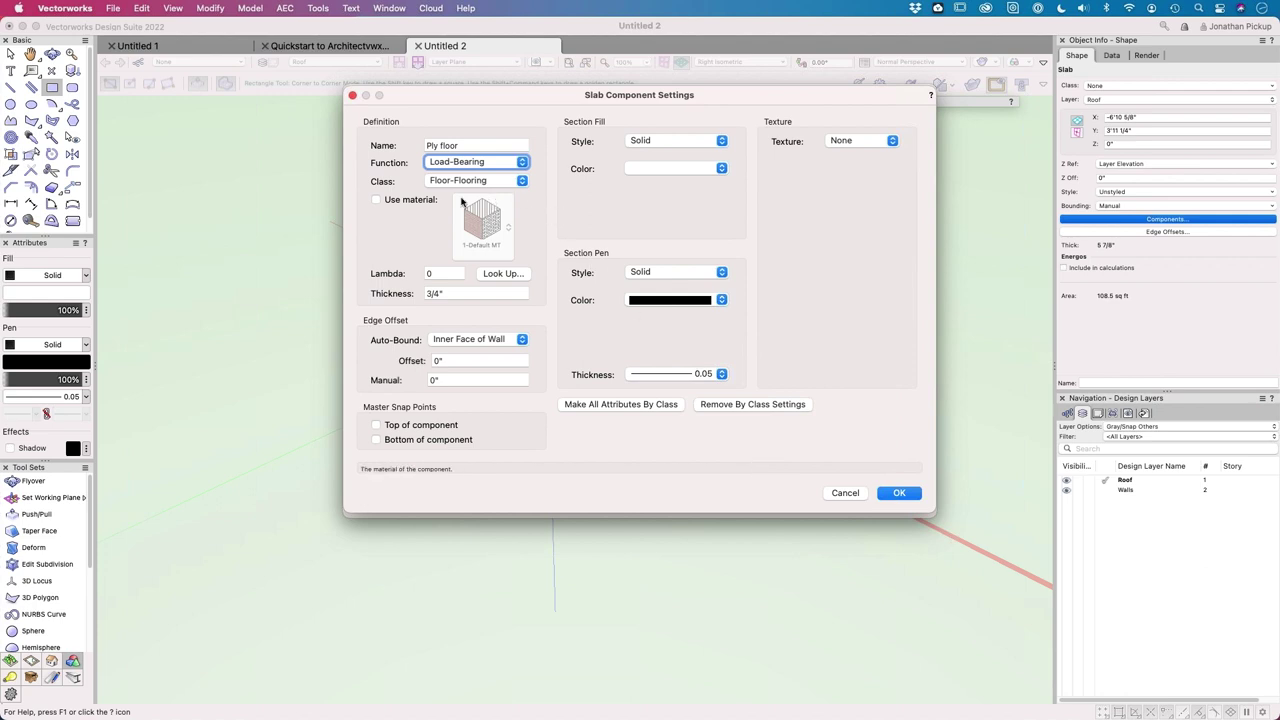
Step: Enable material use for the Ply floor component and assign Sheathing Plywood MT, found by searching the libraries for "ply"
left_click(403, 204)
left_click(400, 207)
left_click(400, 207)
left_click(494, 226)
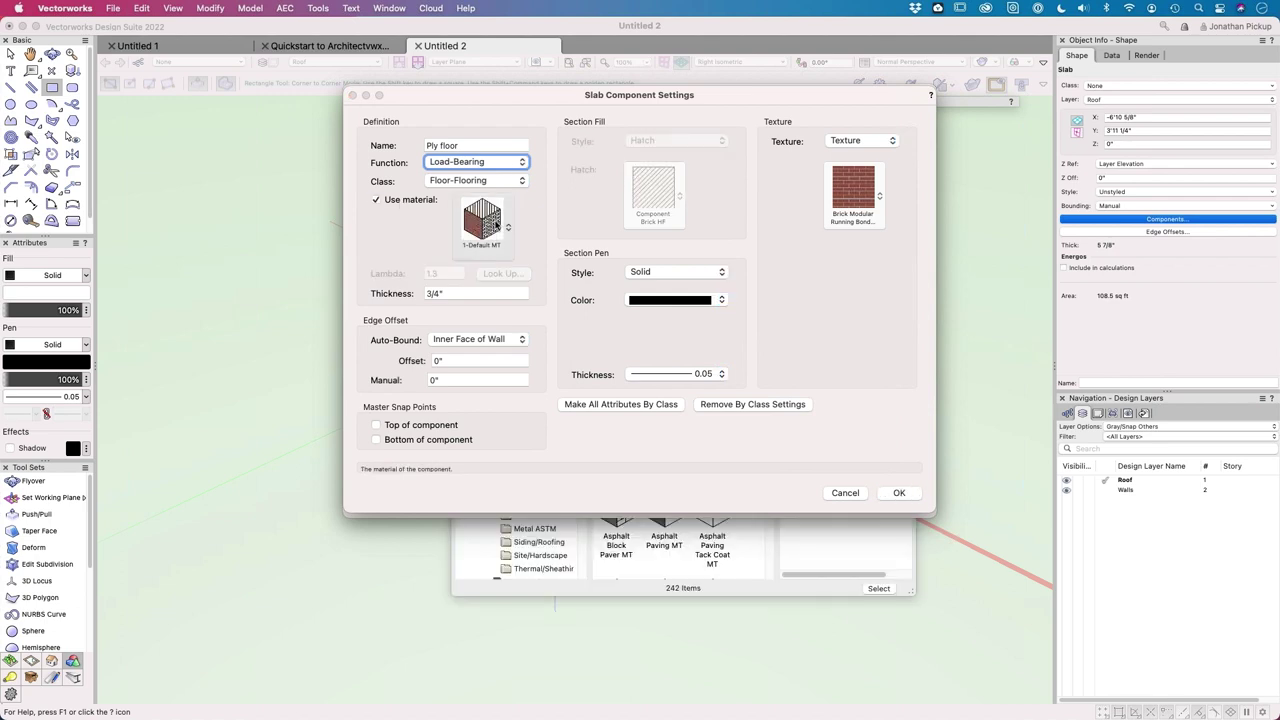
left_click(643, 271)
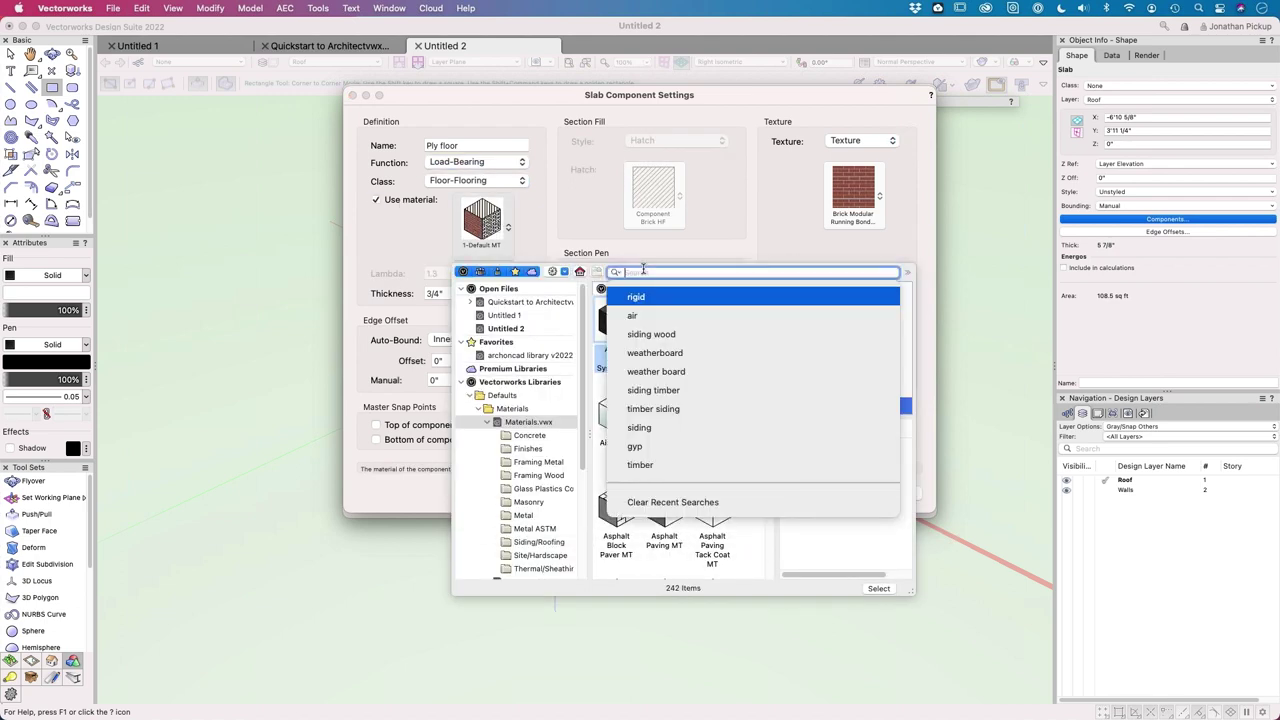
type("ply")
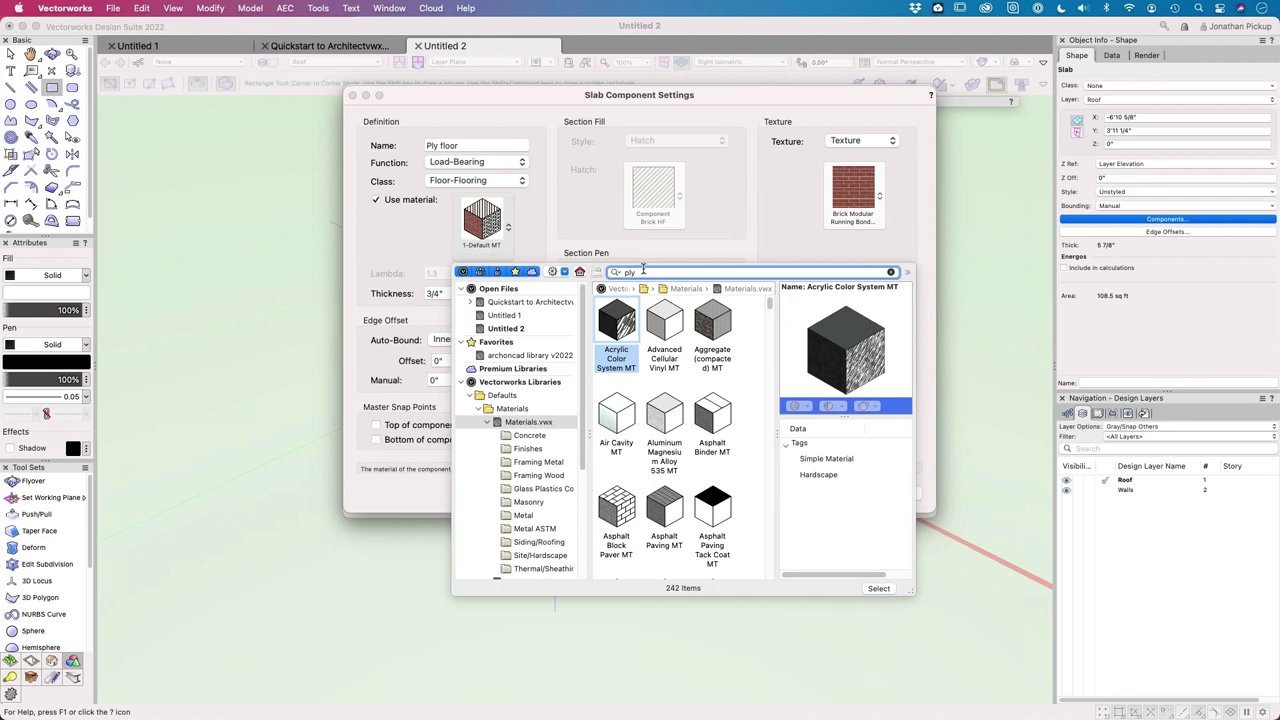
key("Return")
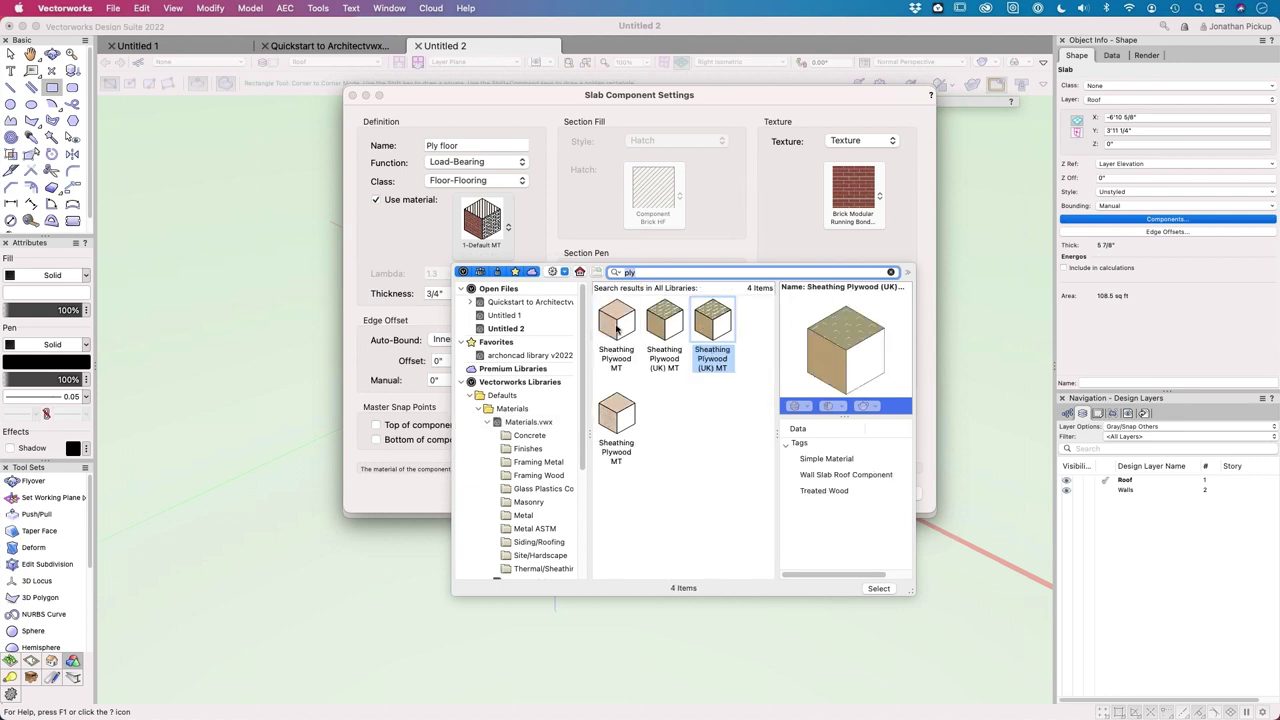
left_click(617, 326)
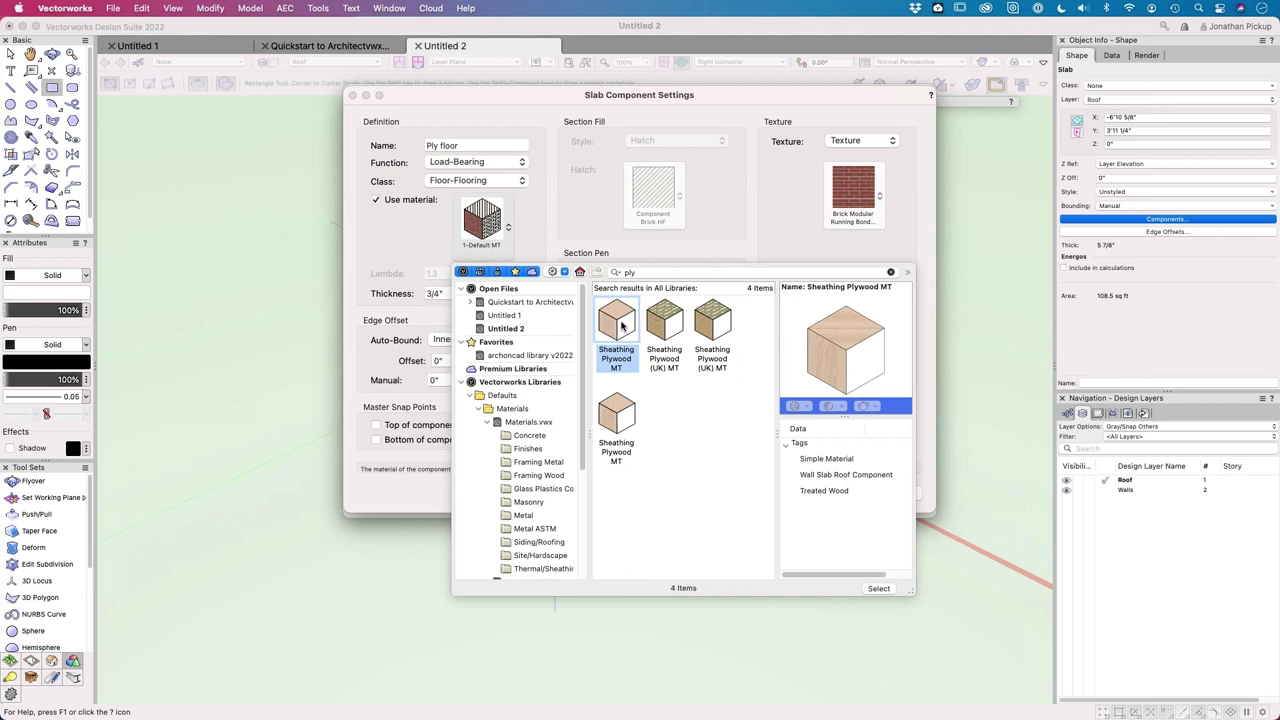
left_click(884, 589)
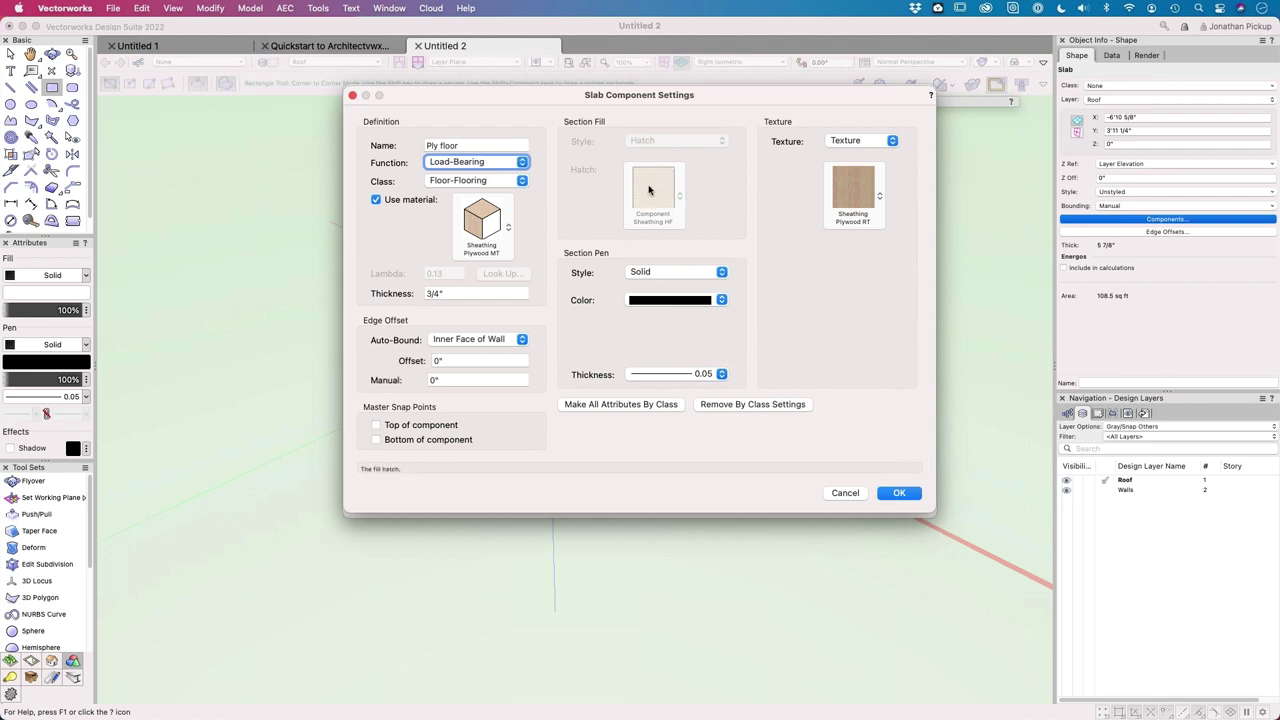
Step: Set the Ply floor component's section pen thickness to 0.25 and apply the slab component settings
left_click(716, 375)
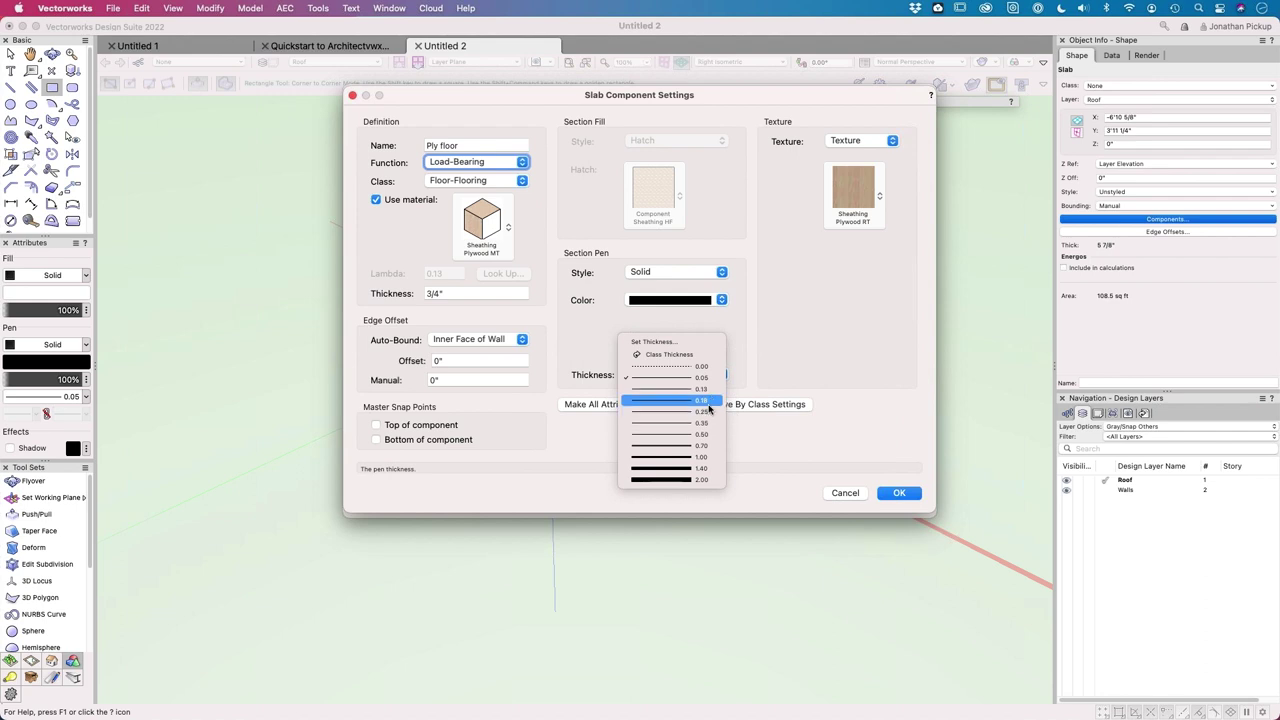
left_click(705, 411)
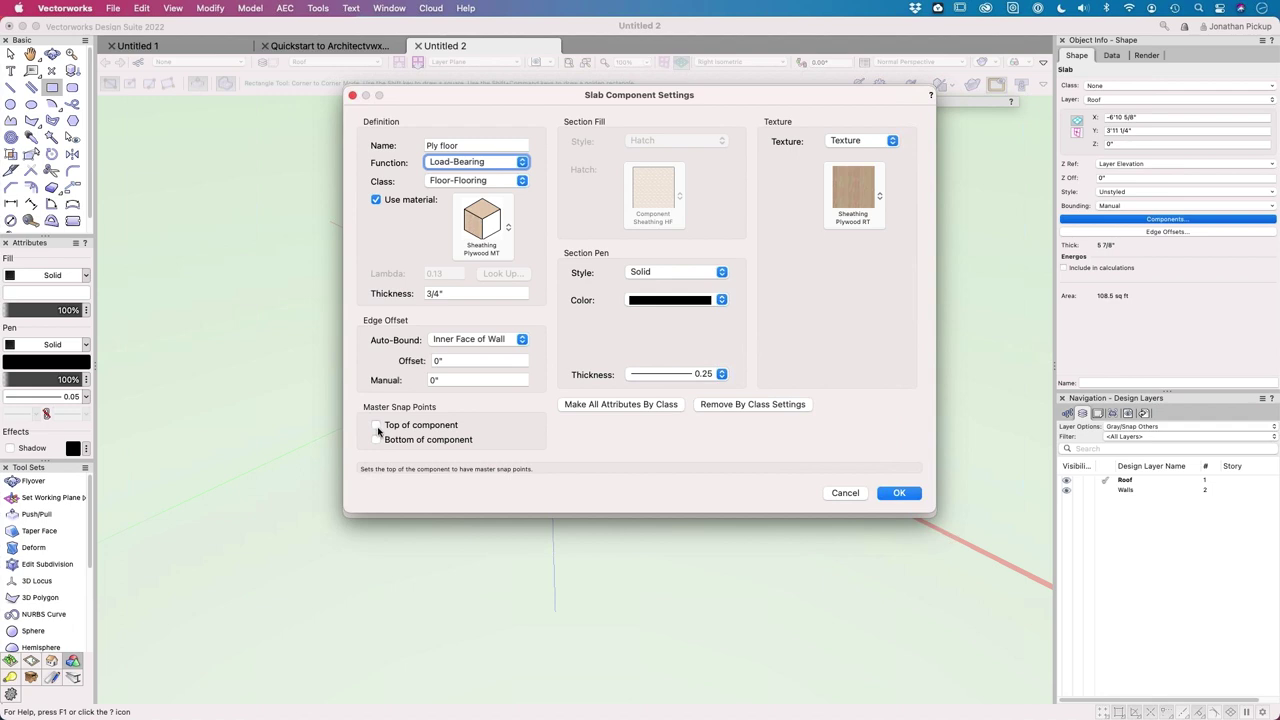
left_click(899, 493)
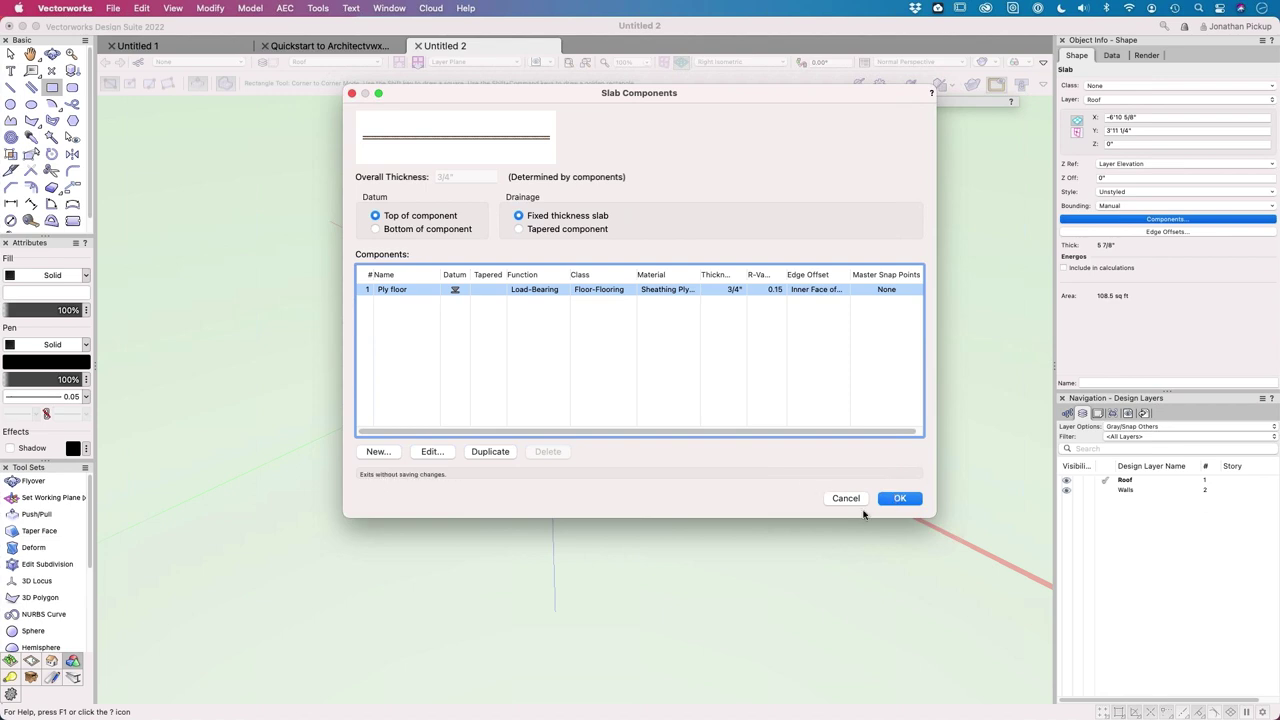
left_click(899, 498)
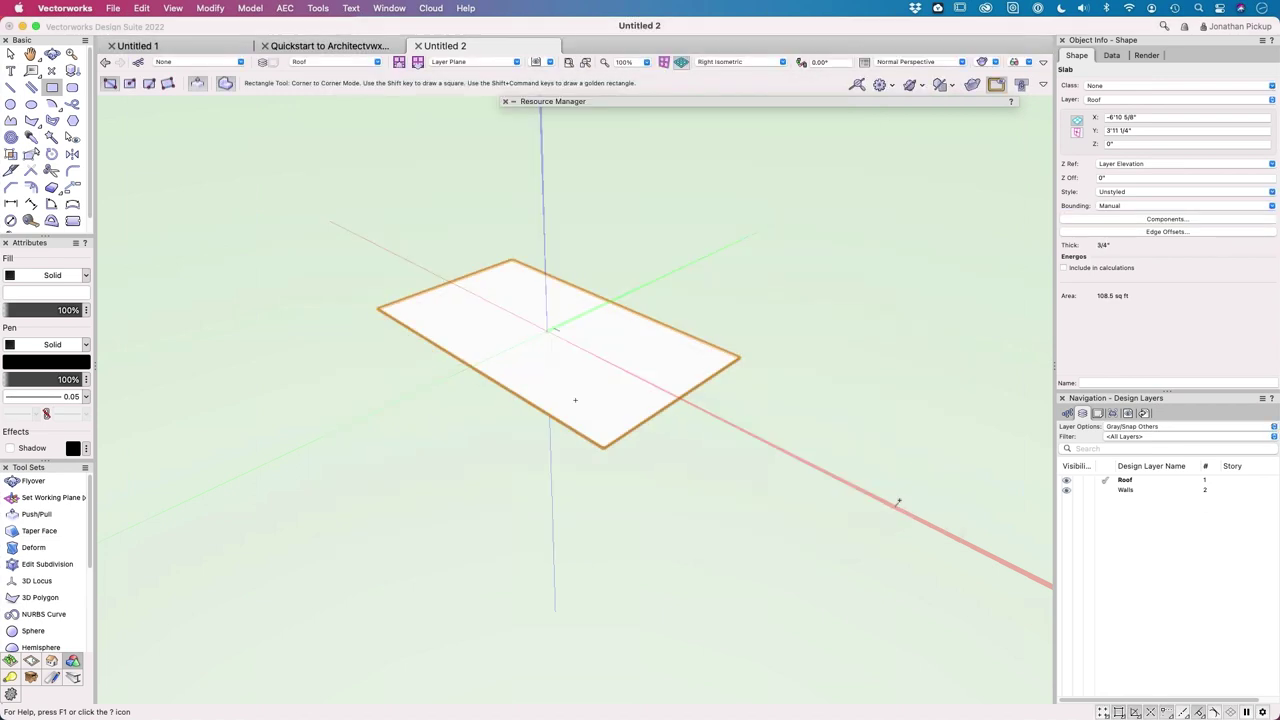
Step: Set the slab's texture mode to By Component and inspect the plywood slab up close in 3D
middle_click_drag(723, 363, 783, 428, "super")
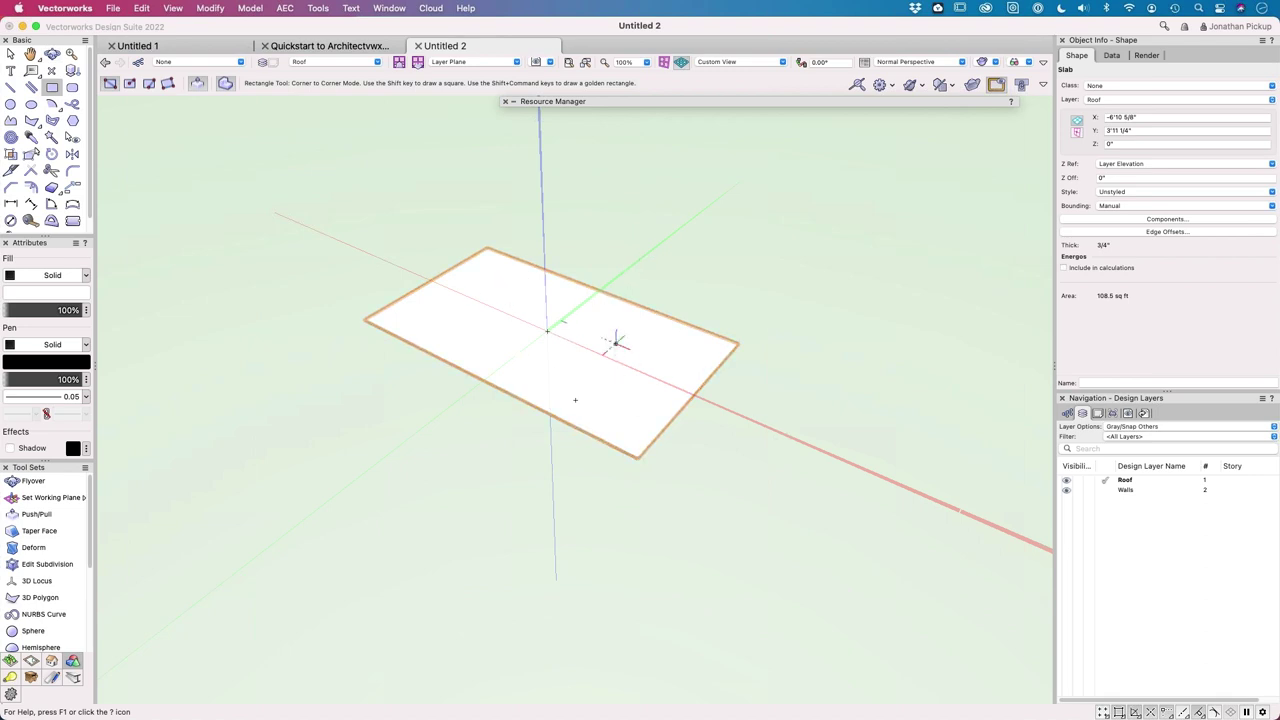
left_click(1147, 56)
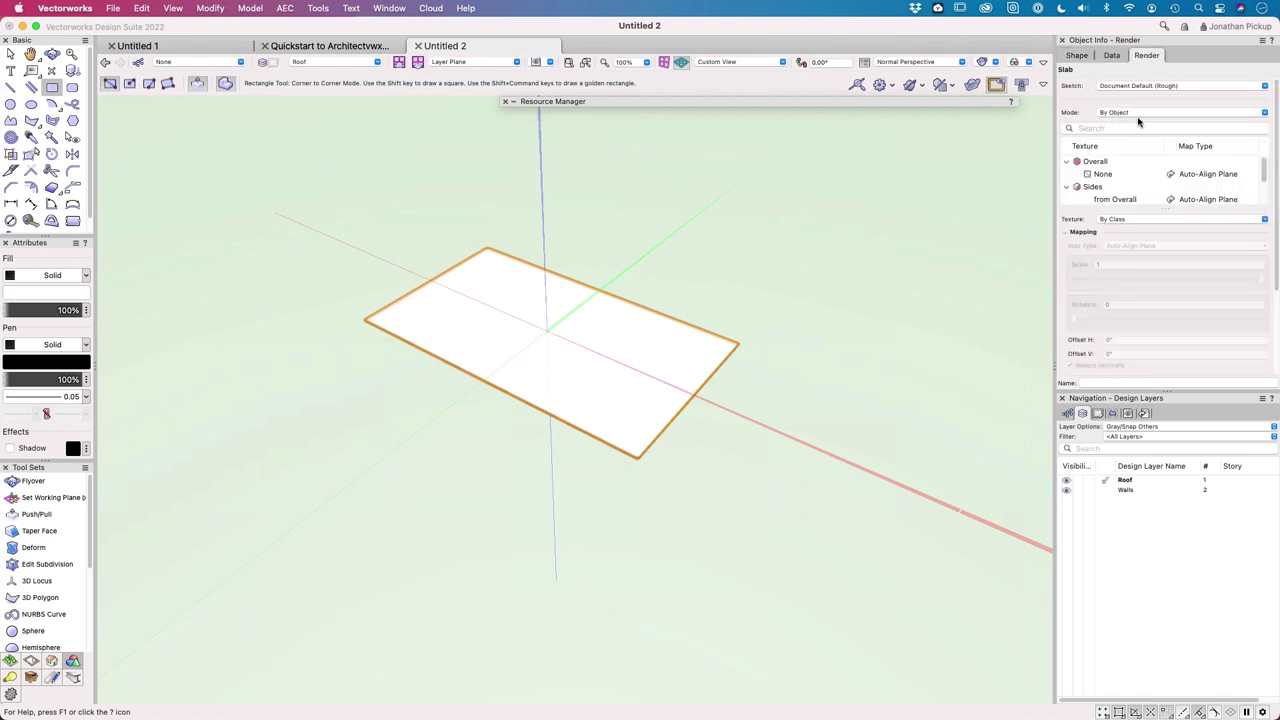
left_click(1111, 115)
left_click(1114, 142)
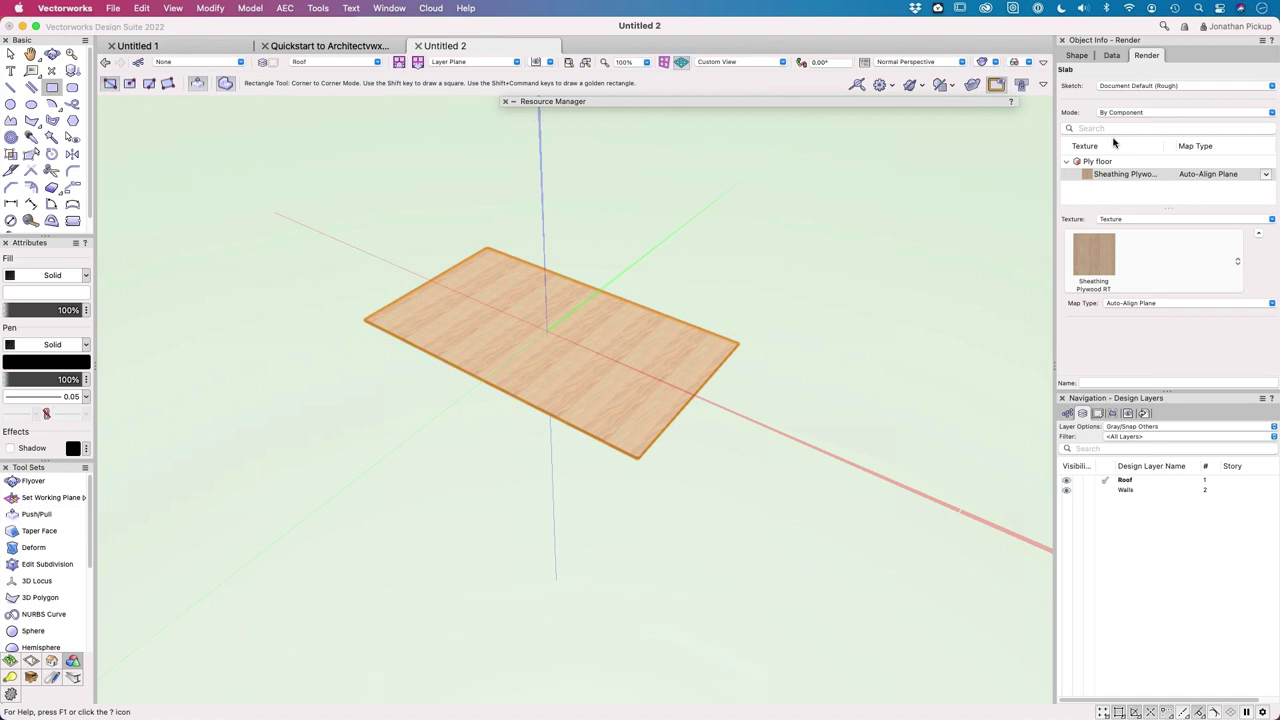
middle_click_drag(466, 346, 514, 263, "shift")
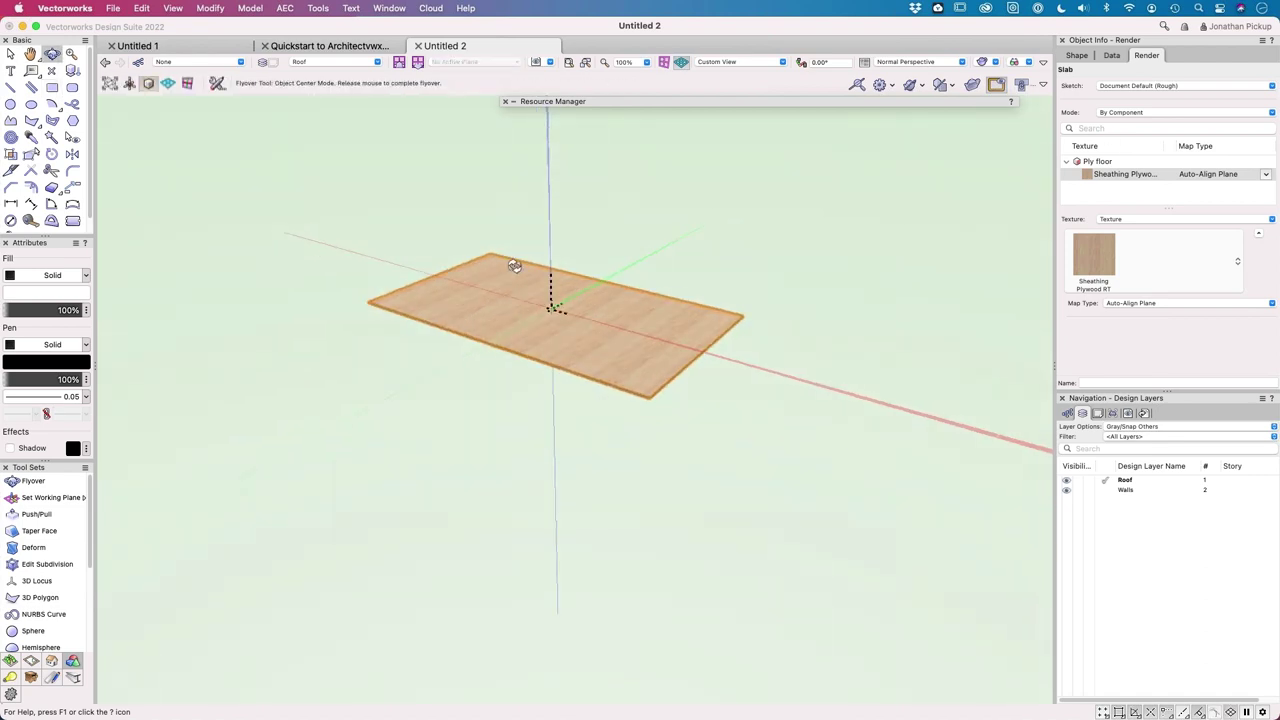
scroll(616, 396, "up", 3)
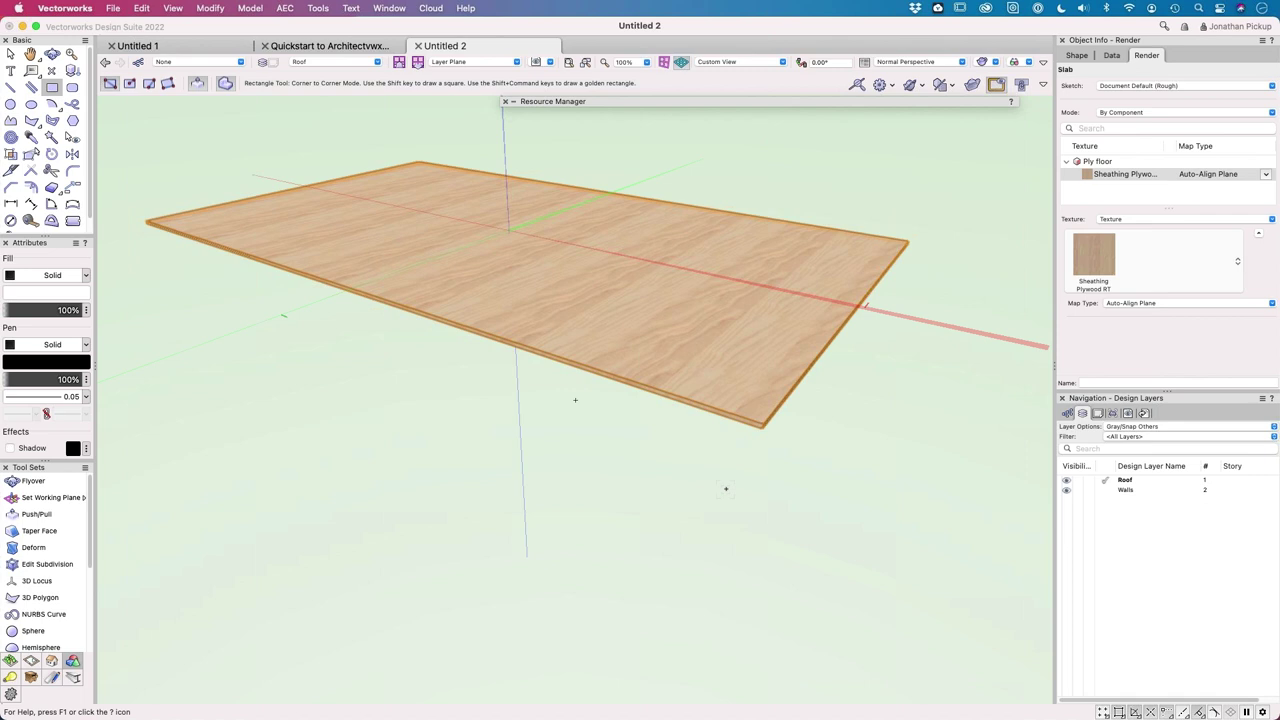
middle_click_drag(771, 314, 770, 322, "shift")
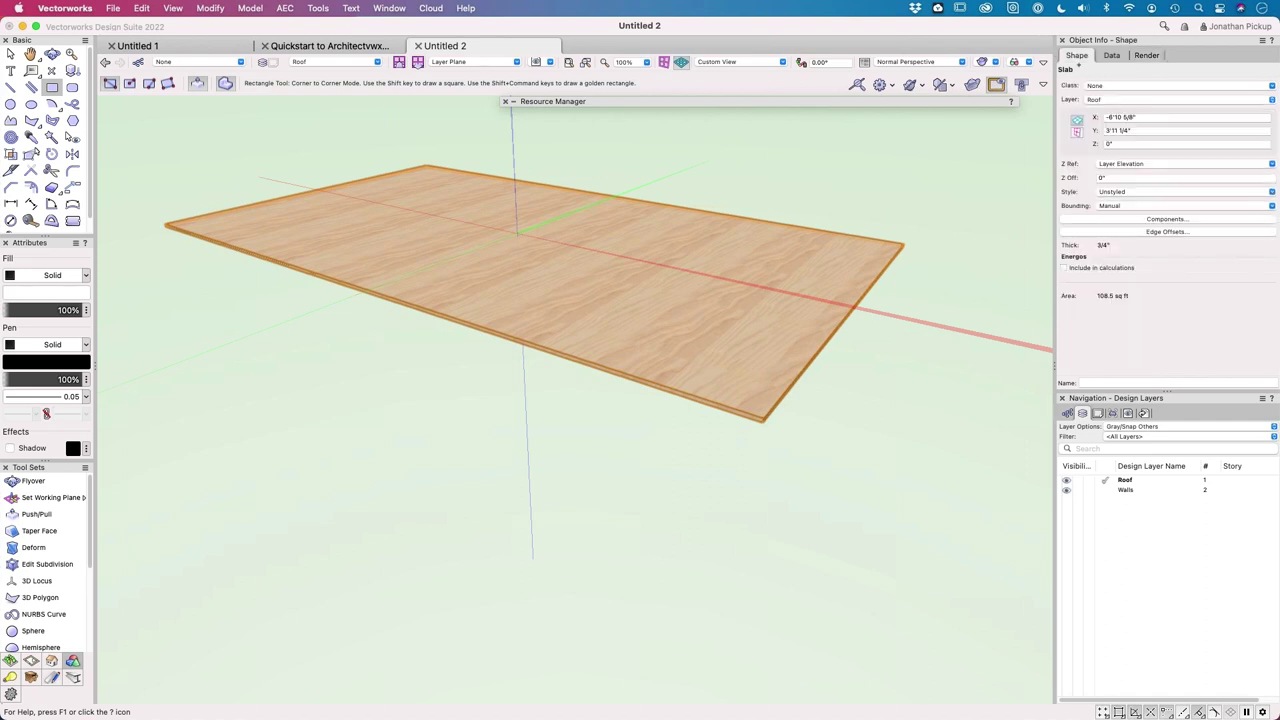
Step: Add a new slab component named "Joists" with the function Load-Bearing
left_click(1160, 219)
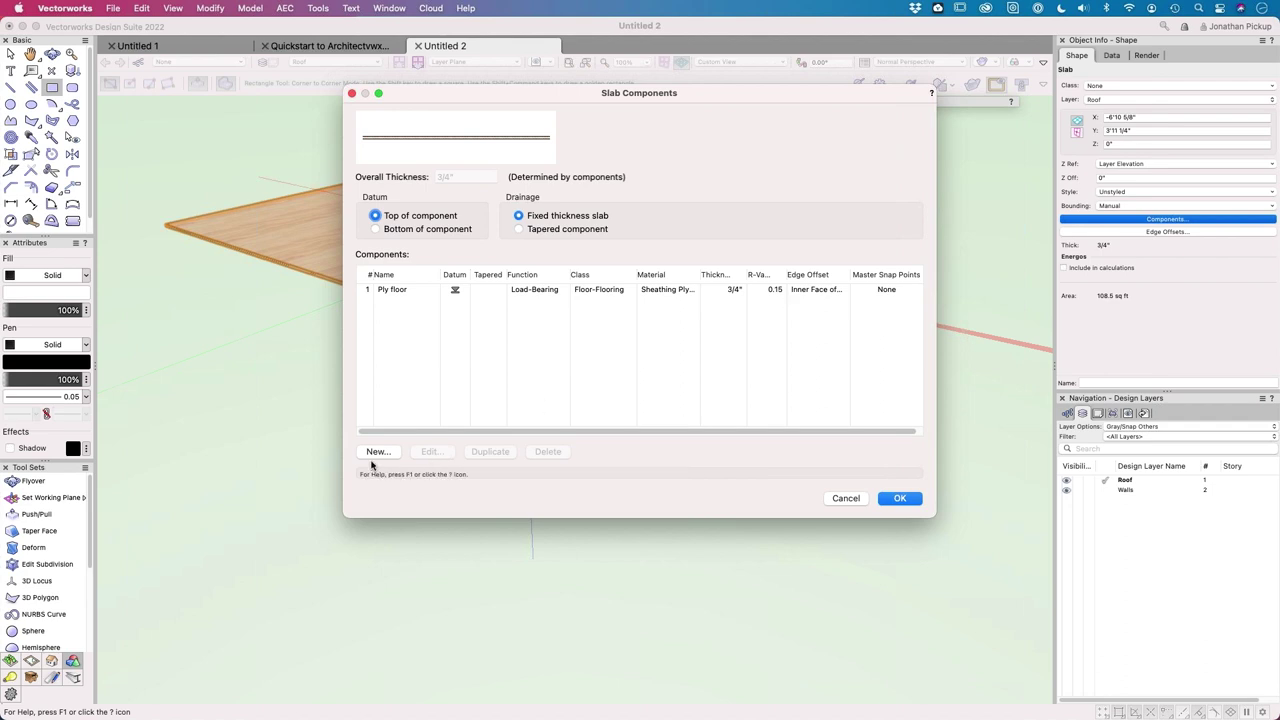
left_click(376, 452)
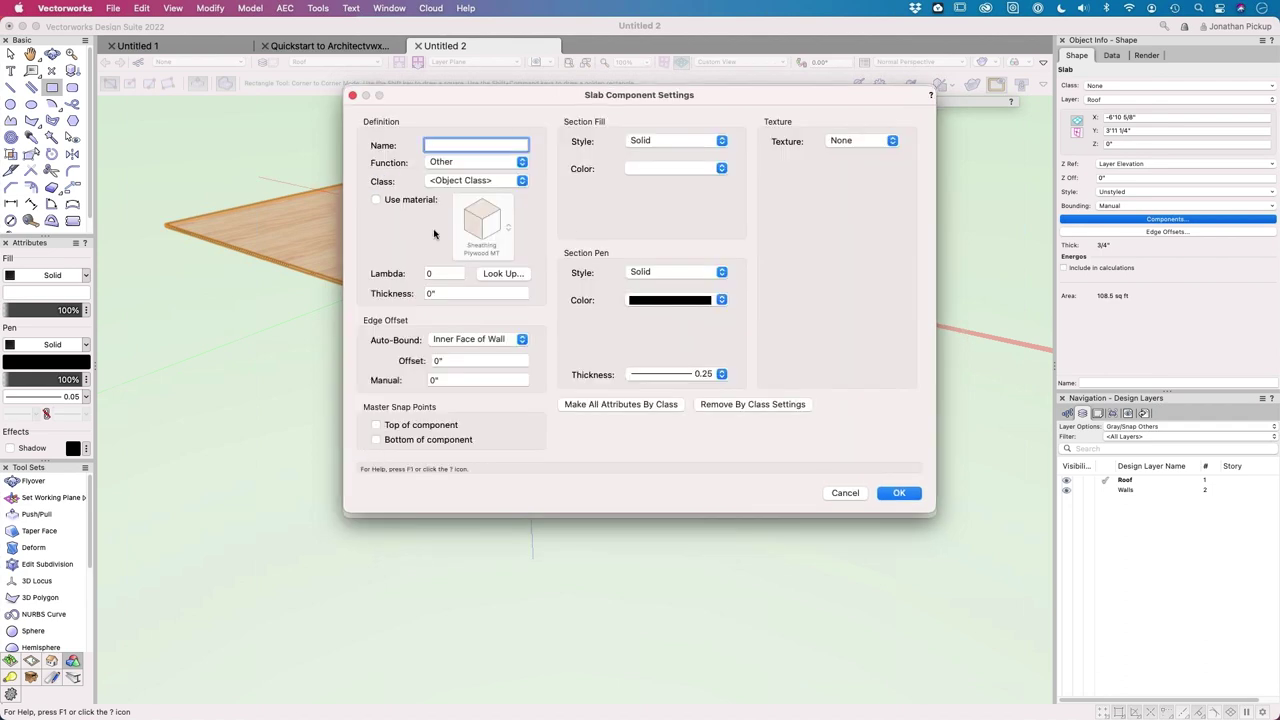
type("Joists")
left_click(448, 164)
left_click(463, 91)
Step: Create a new class named "Floor-Joist" and assign it to the Joists component
left_click(473, 184)
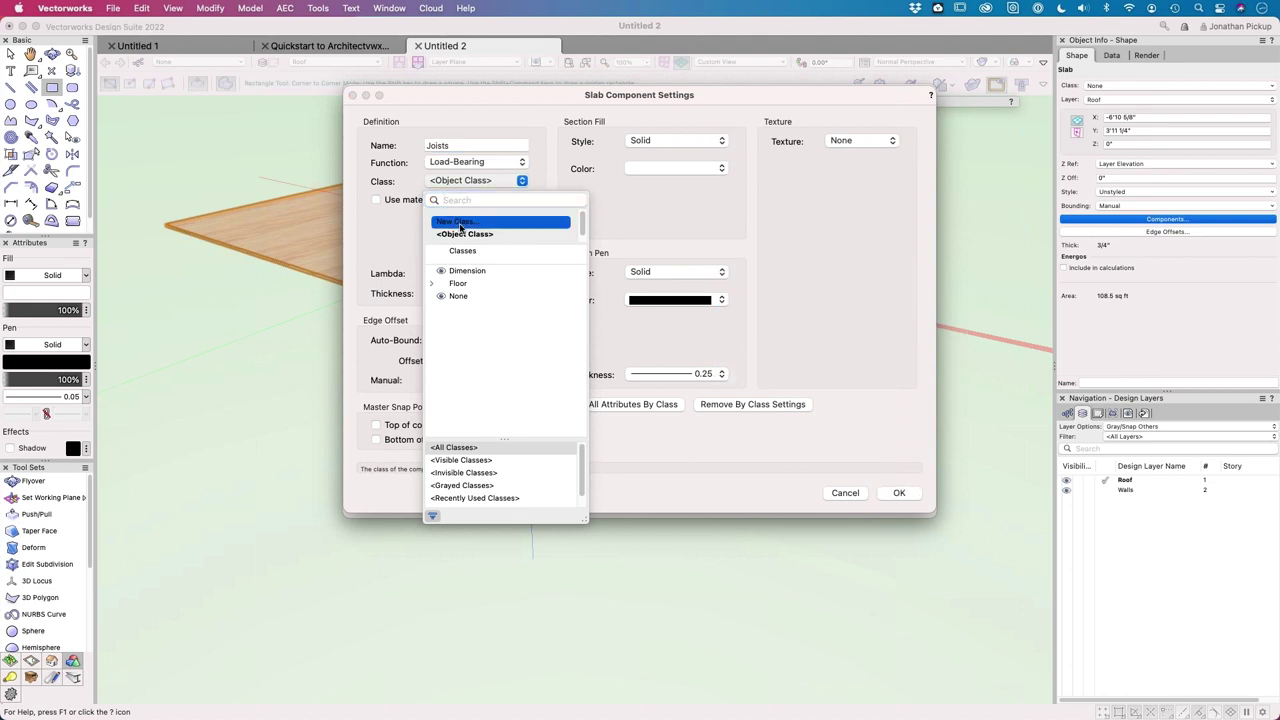
left_click(463, 224)
type("F")
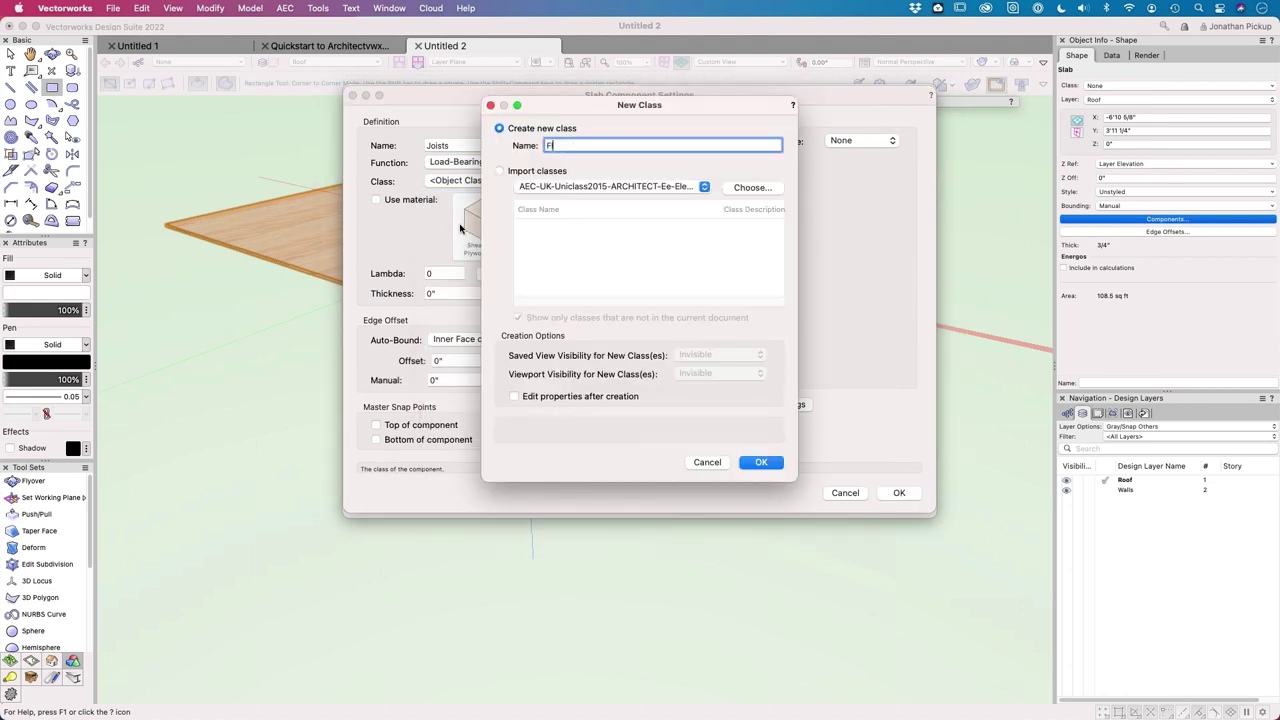
type("lo")
key("BackSpace")
type("loor-Joist")
left_click_drag(546, 145, 570, 145)
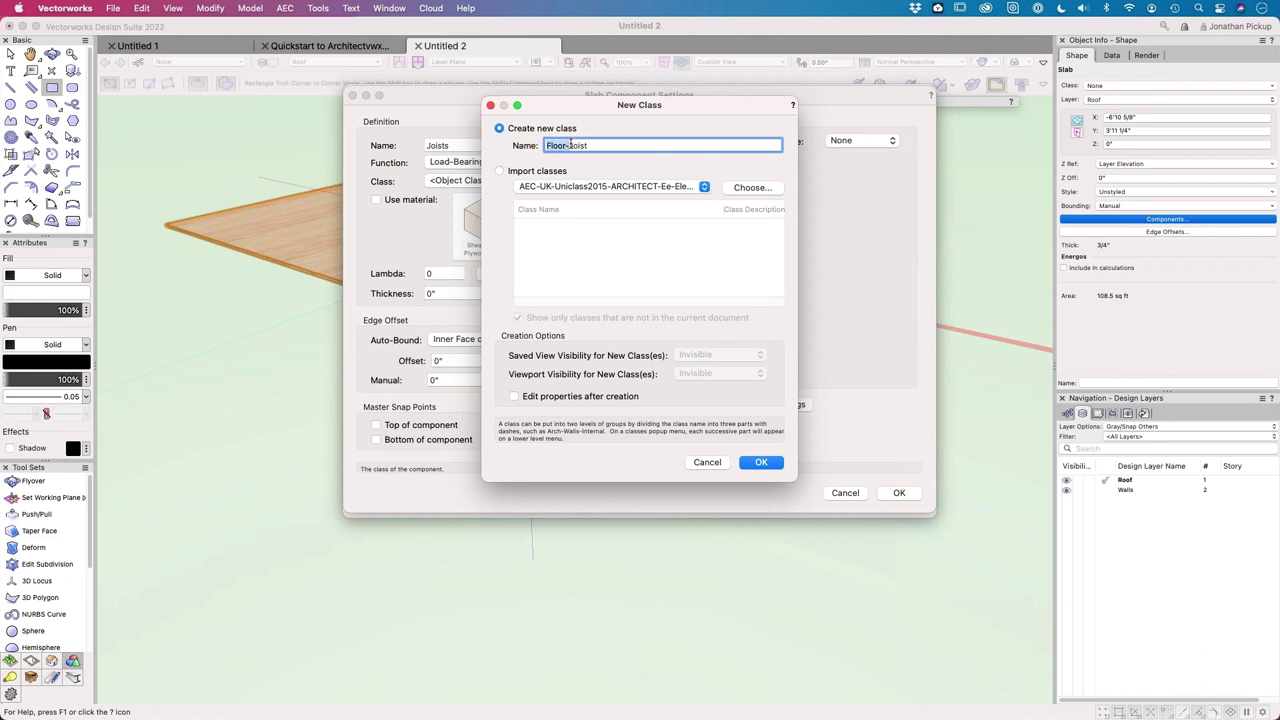
left_click(760, 462)
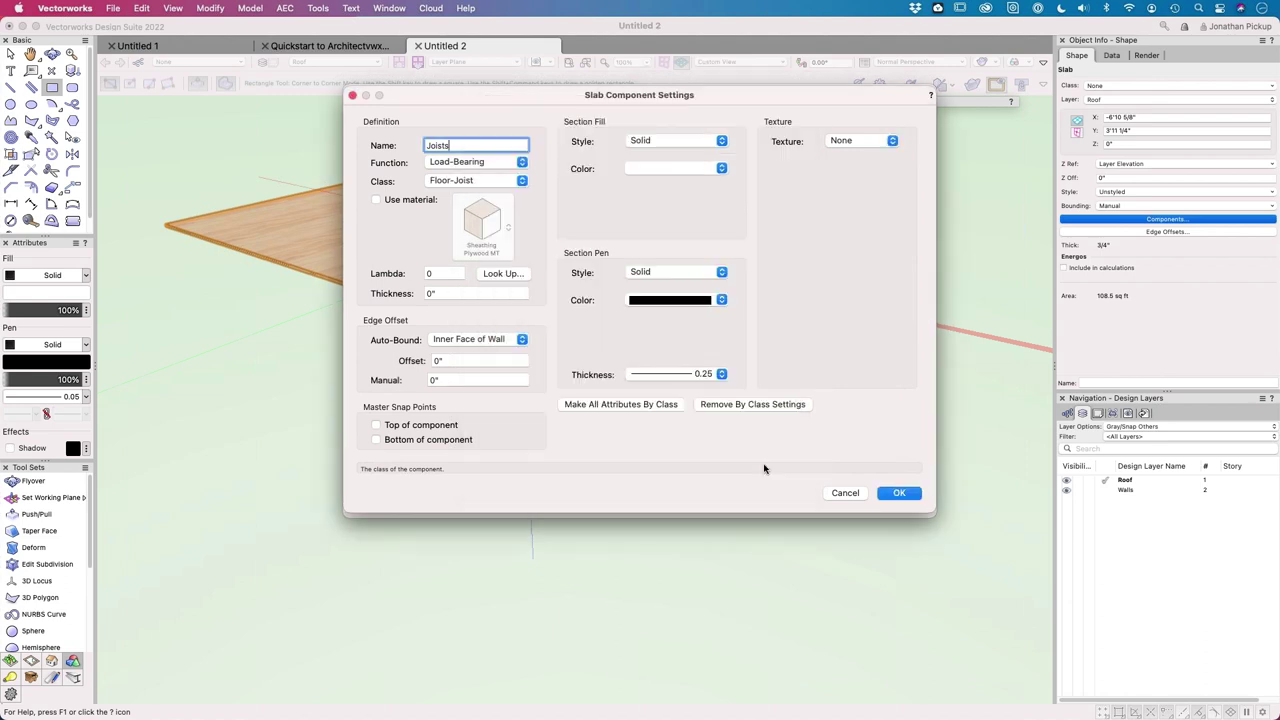
Step: Enable material use for the Joists component and assign the Timber 50mm x Framing Insulated material, searching the libraries for "timbe"
left_click(376, 199)
left_click(478, 216)
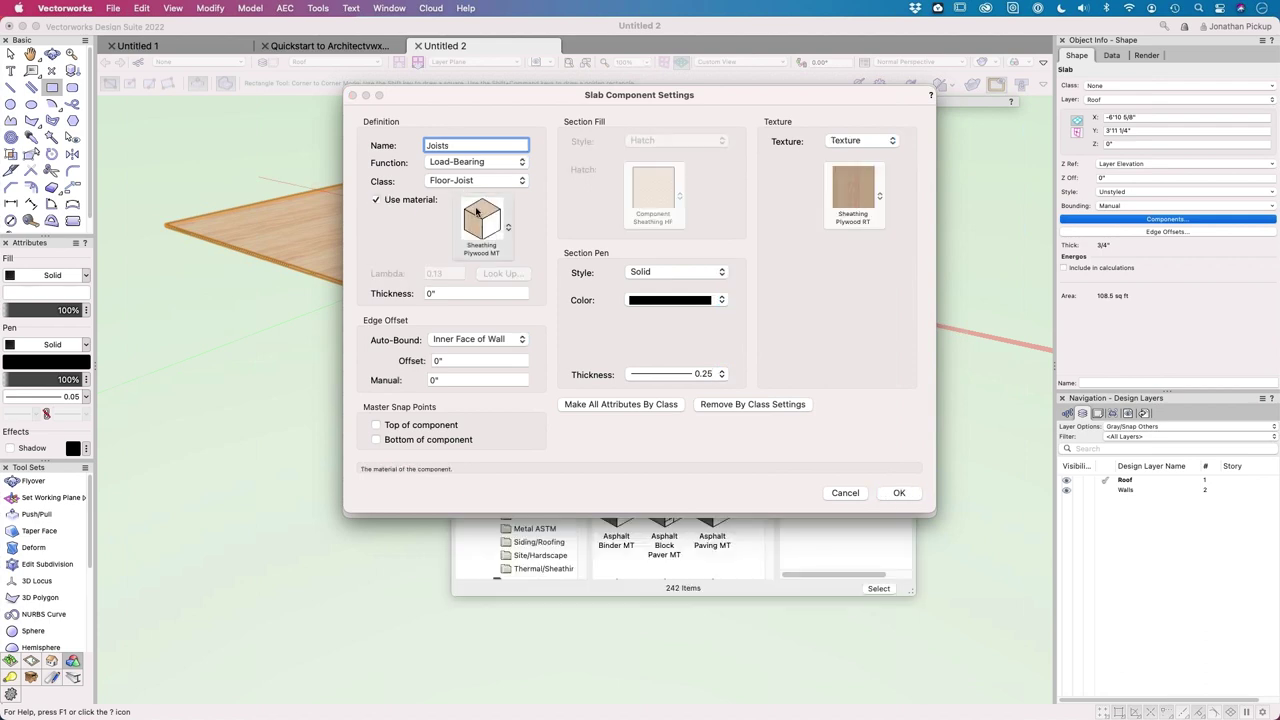
left_click(637, 272)
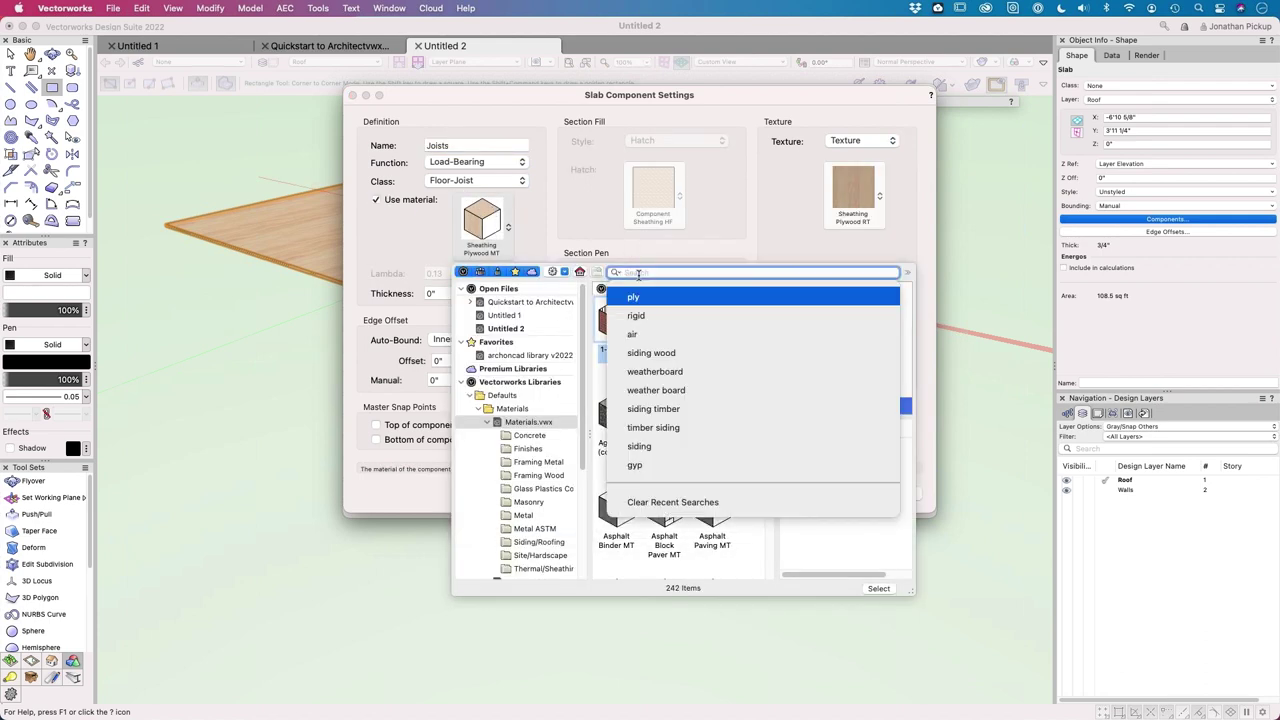
type("timb")
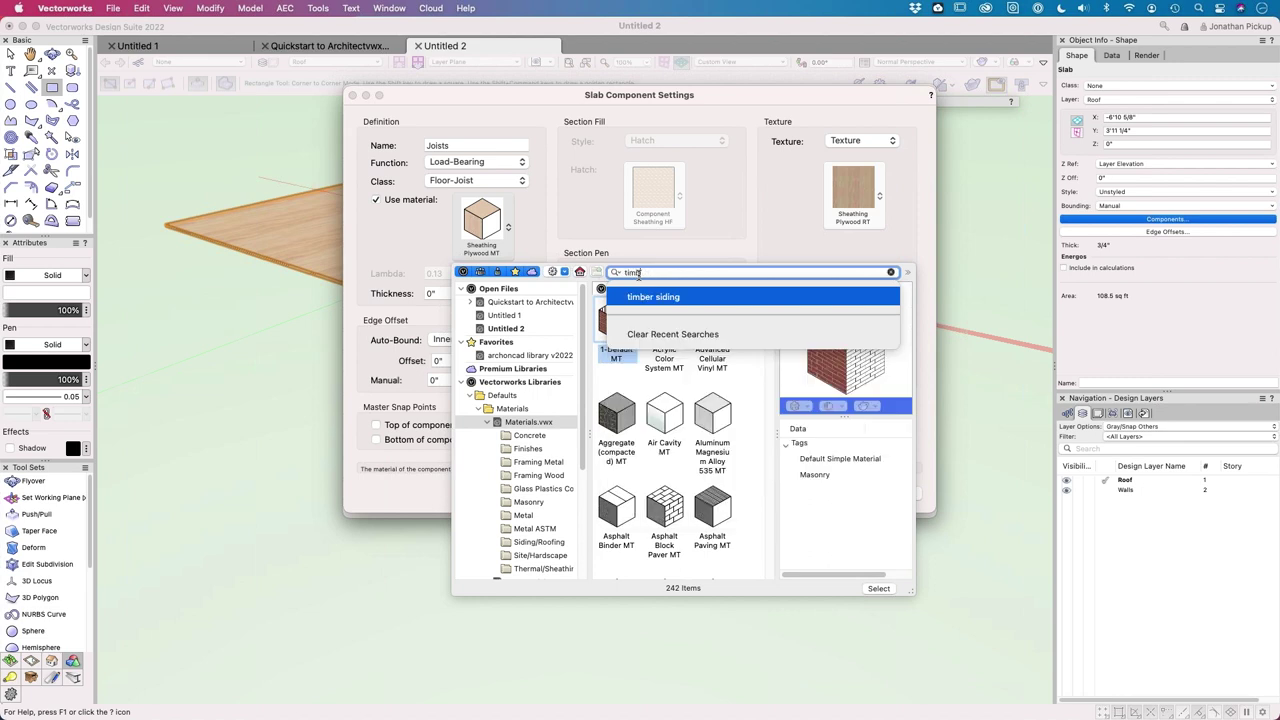
type("e")
key("Return")
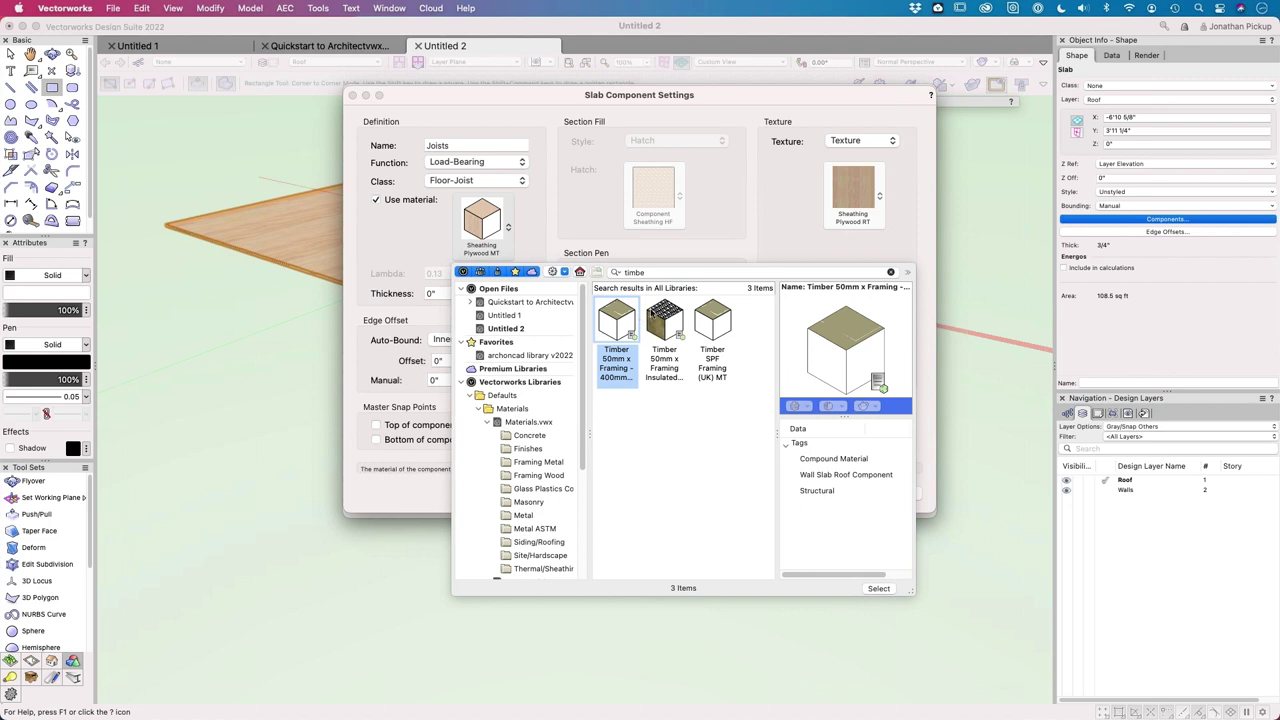
left_click(675, 318)
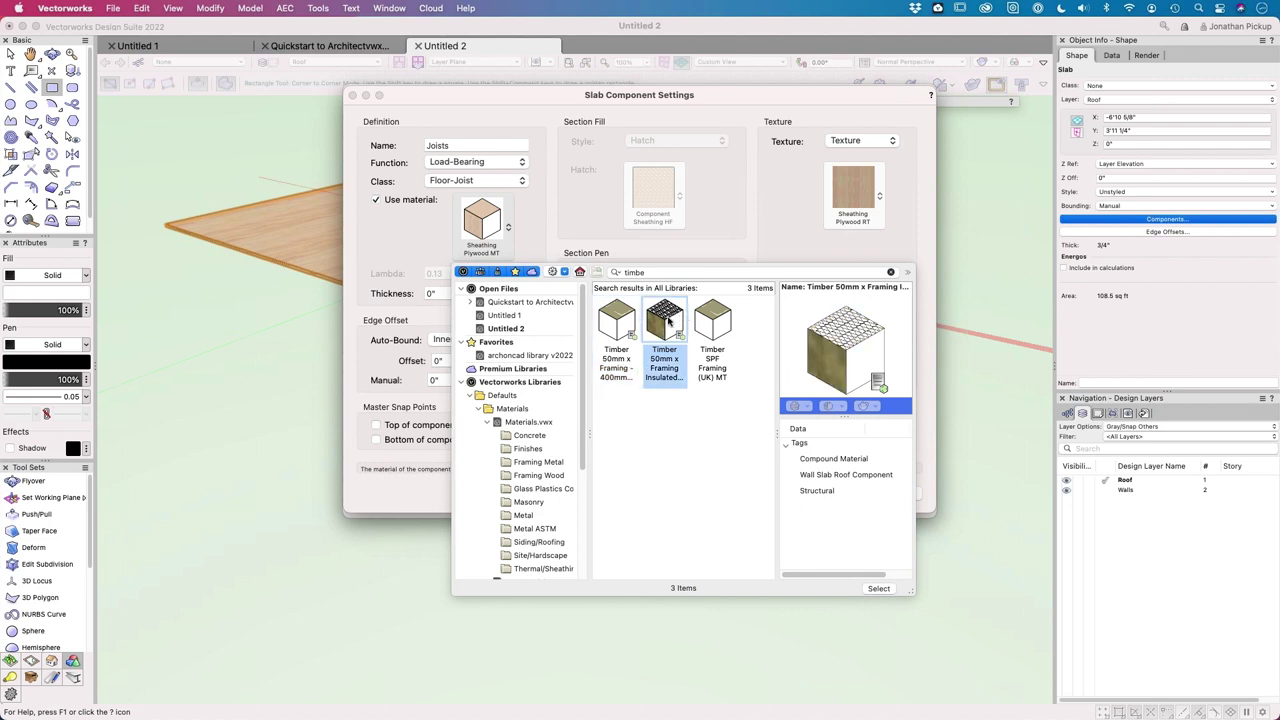
double_click(668, 318)
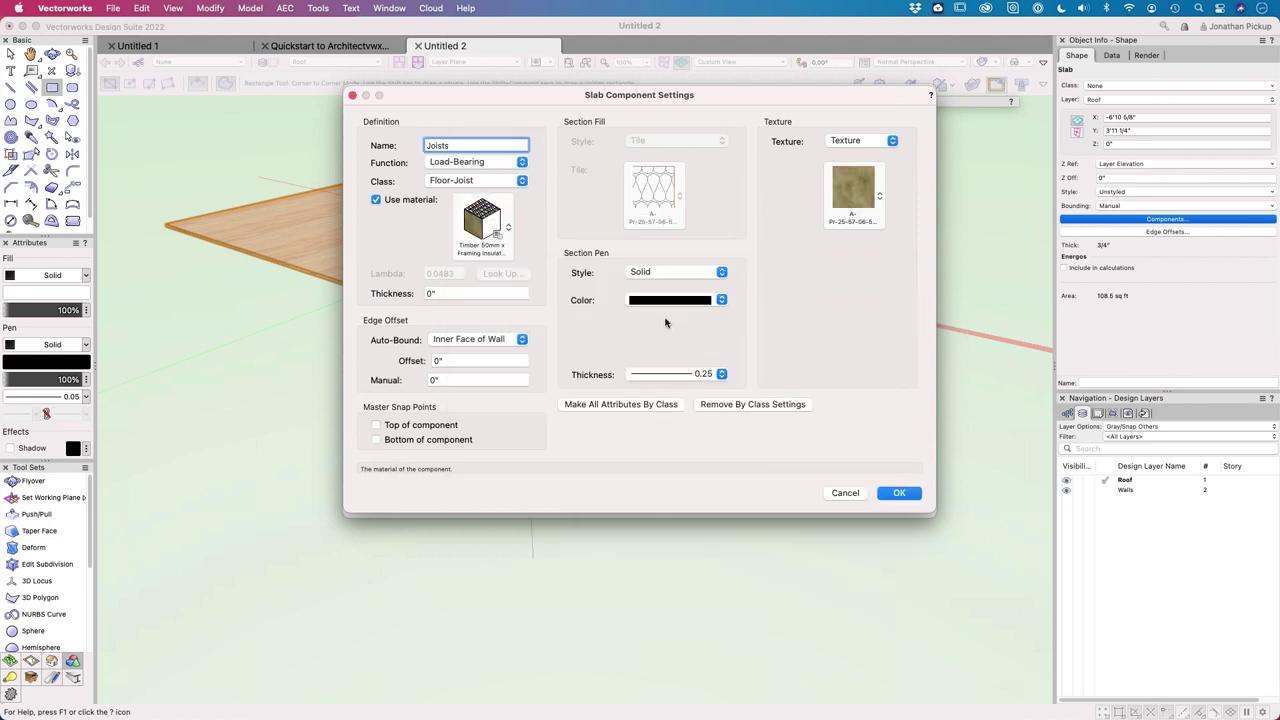
Step: Set the Joists component's section pen thickness to 0.35 and its component thickness to 140 mm
left_click(710, 377)
left_click(706, 388)
key("Tab")
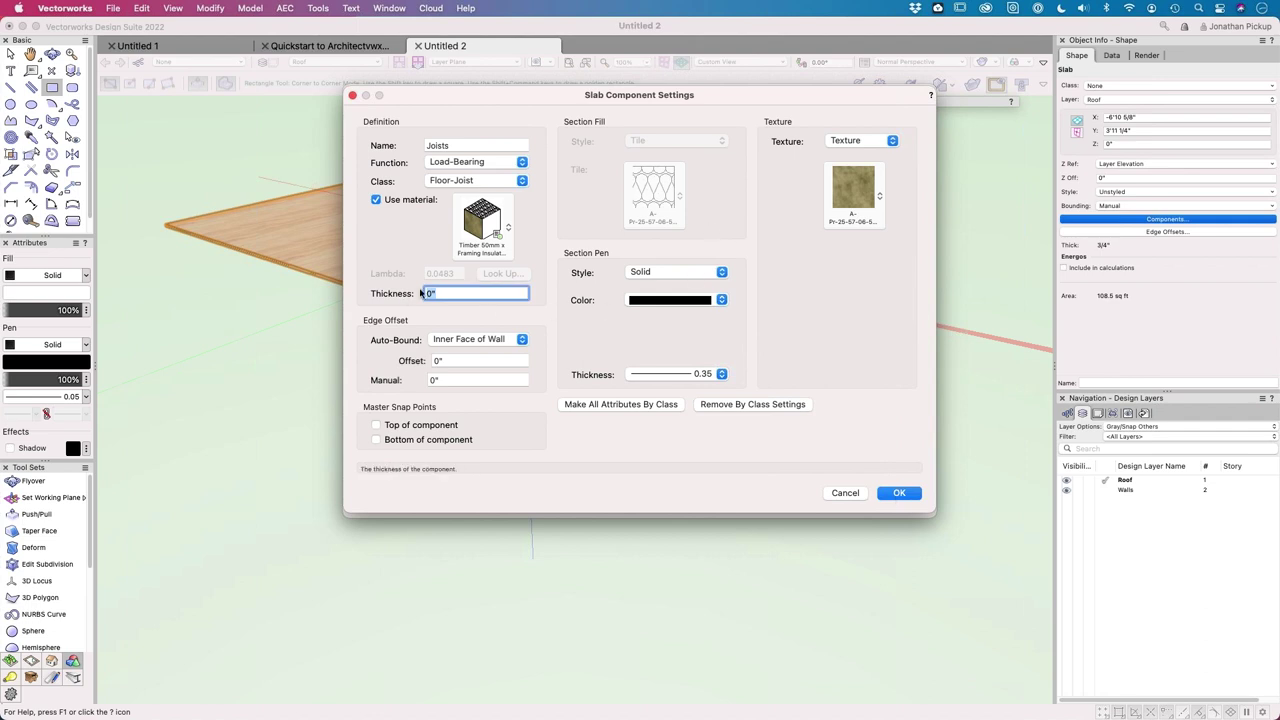
type("6\"")
key("BackSpace")
key("BackSpace")
type("140mm")
left_click(899, 493)
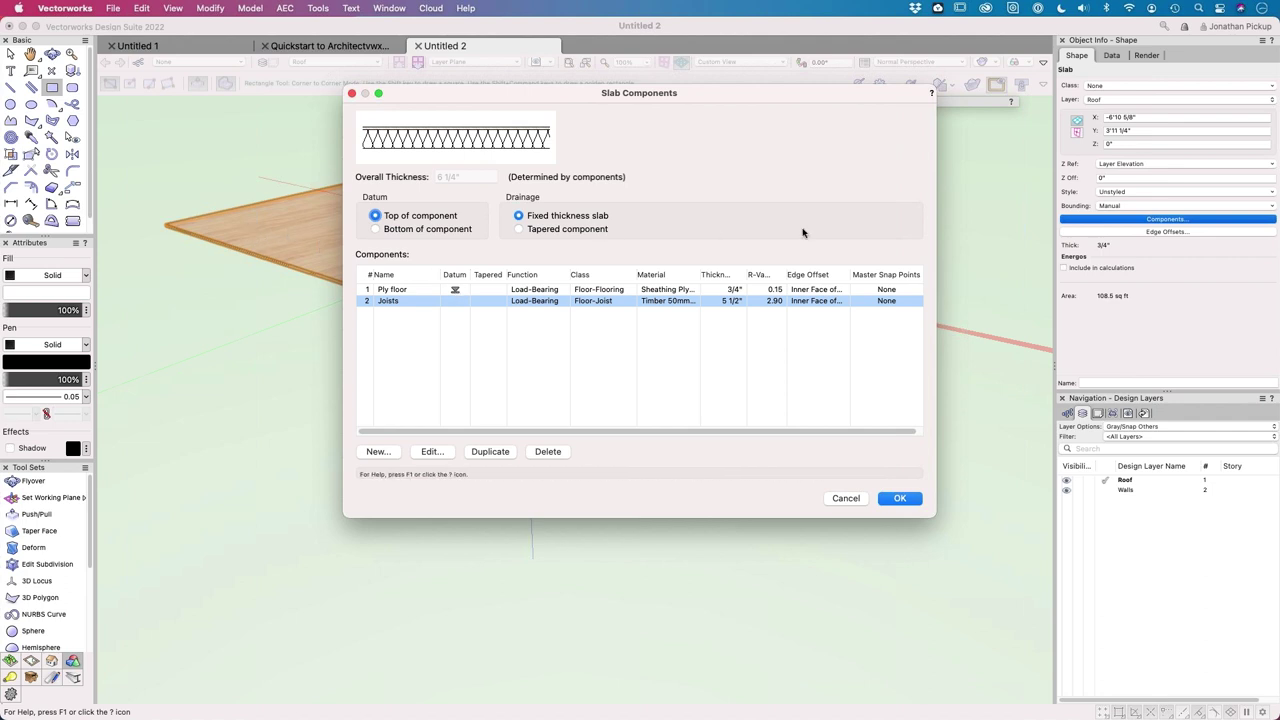
Step: Try alternative datum positions, leave the slab datum at the top of the Ply floor component, and apply the component changes
left_click(1110, 180)
left_click(454, 290)
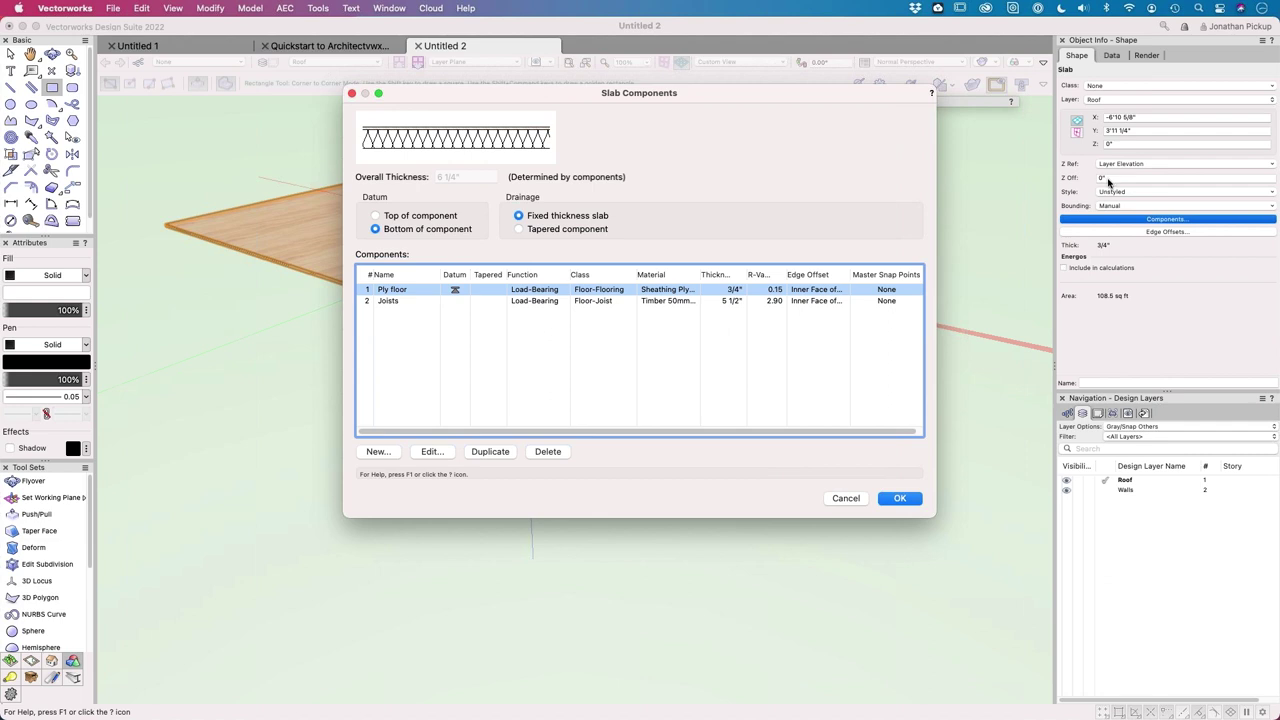
left_click(454, 290)
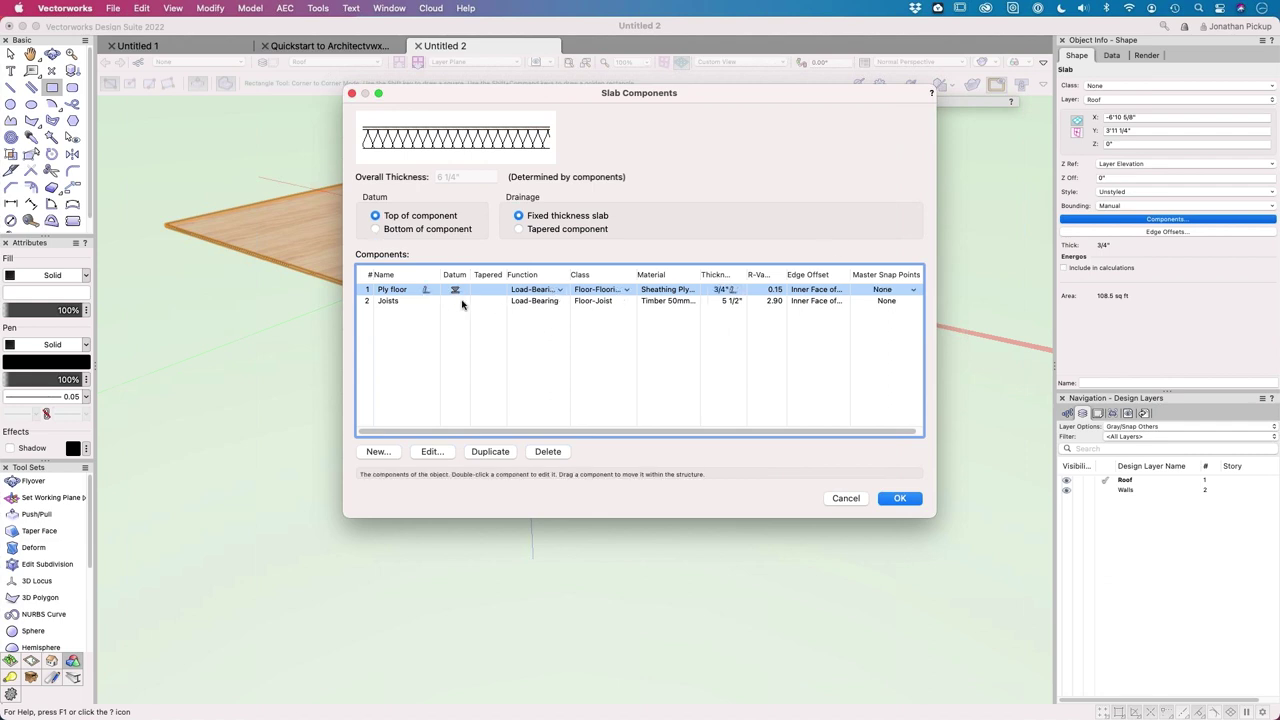
left_click(456, 303)
left_click(456, 307)
left_click(452, 289)
left_click(458, 290)
left_click(900, 499)
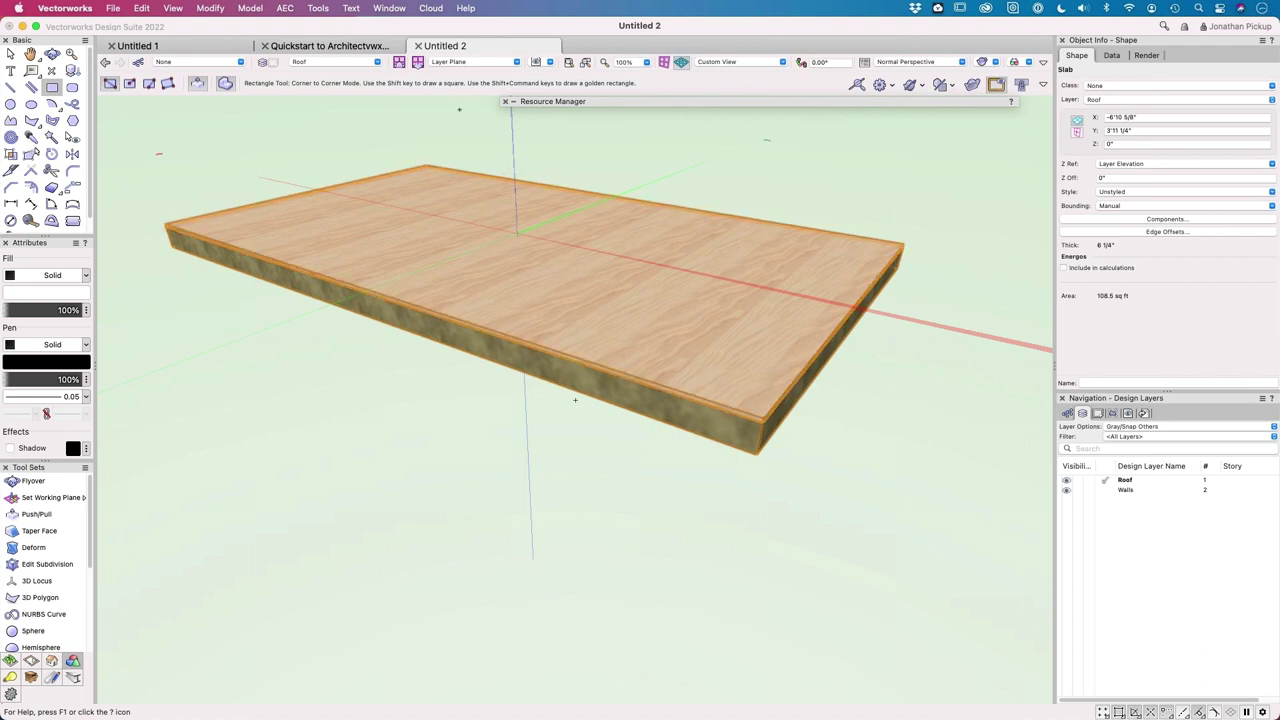
Step: In Top/Plan view, start the Wall tool with the Ext Bearing-2x6-Brick [10ft height] style from the Imperial Fixed Height Walls library
key("super+5")
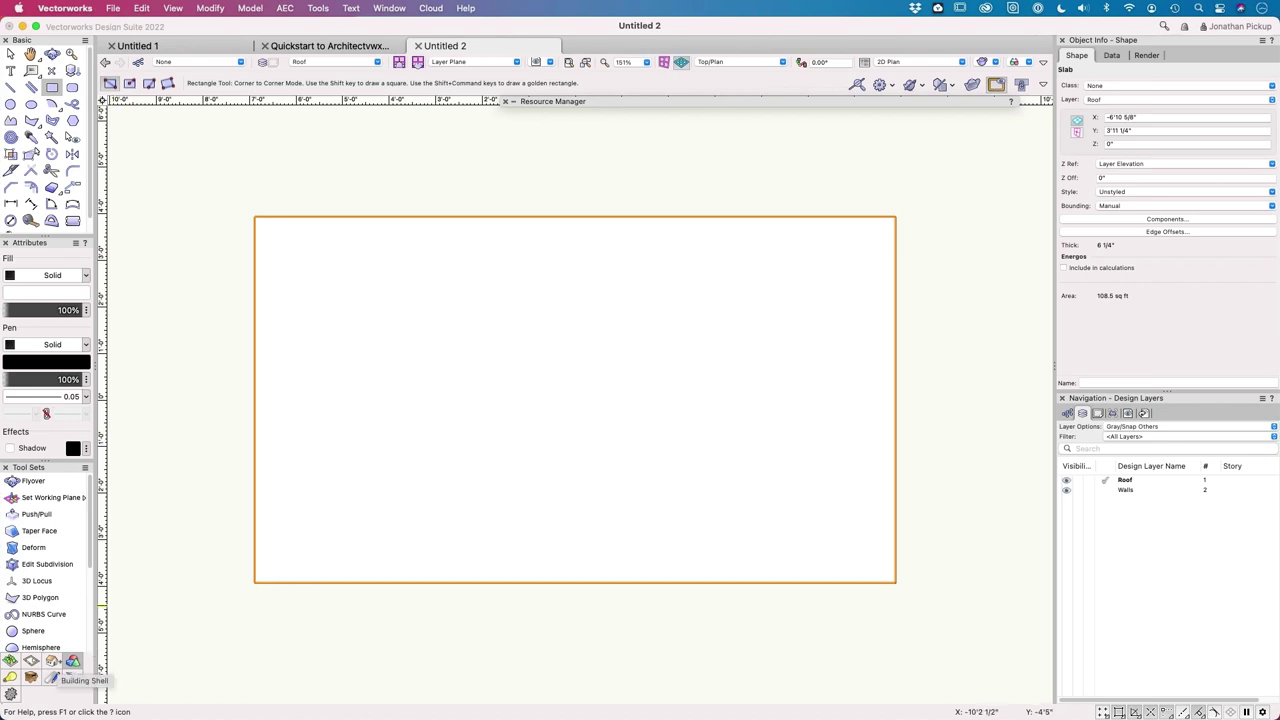
left_click(52, 661)
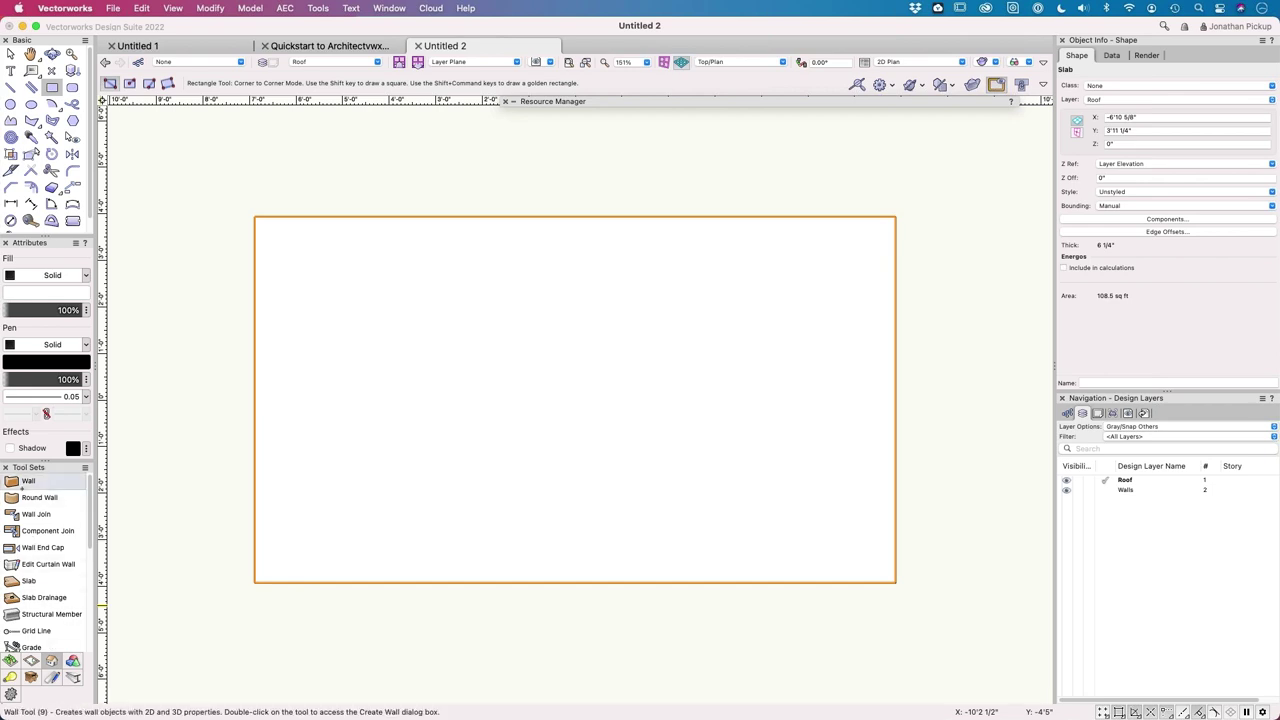
left_click(28, 481)
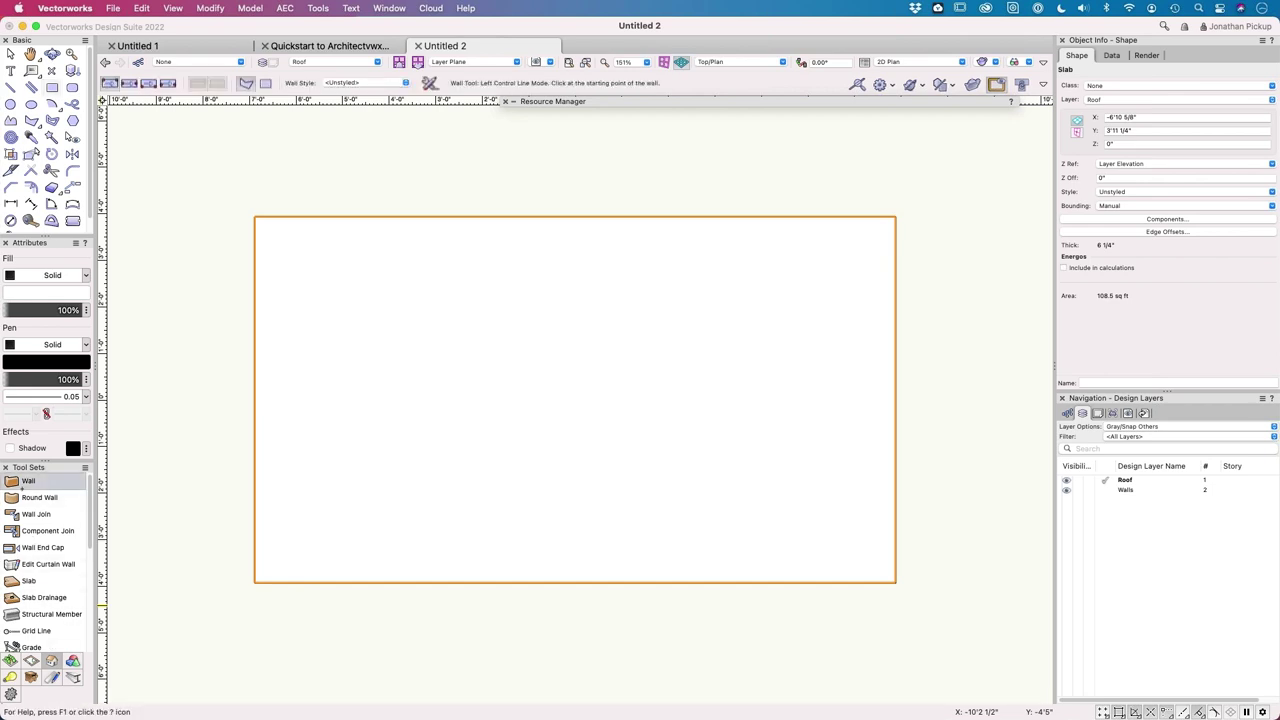
left_click(405, 86)
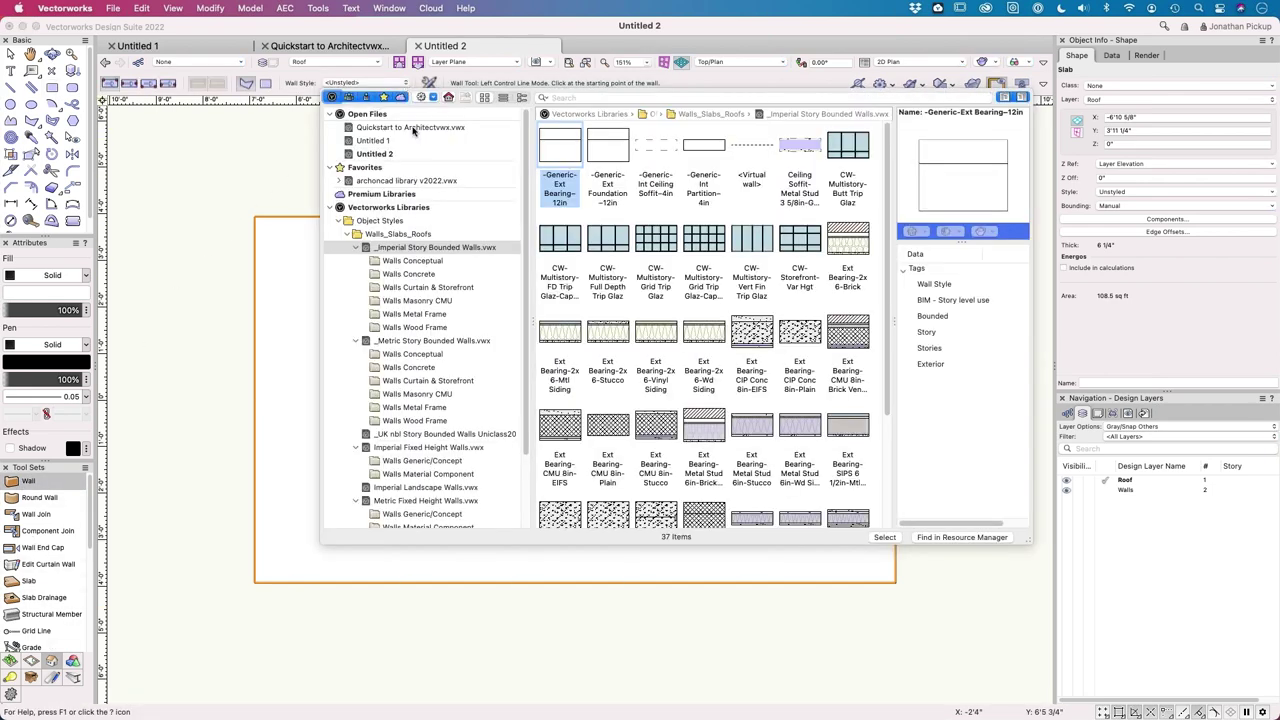
left_click(416, 449)
left_click(415, 463)
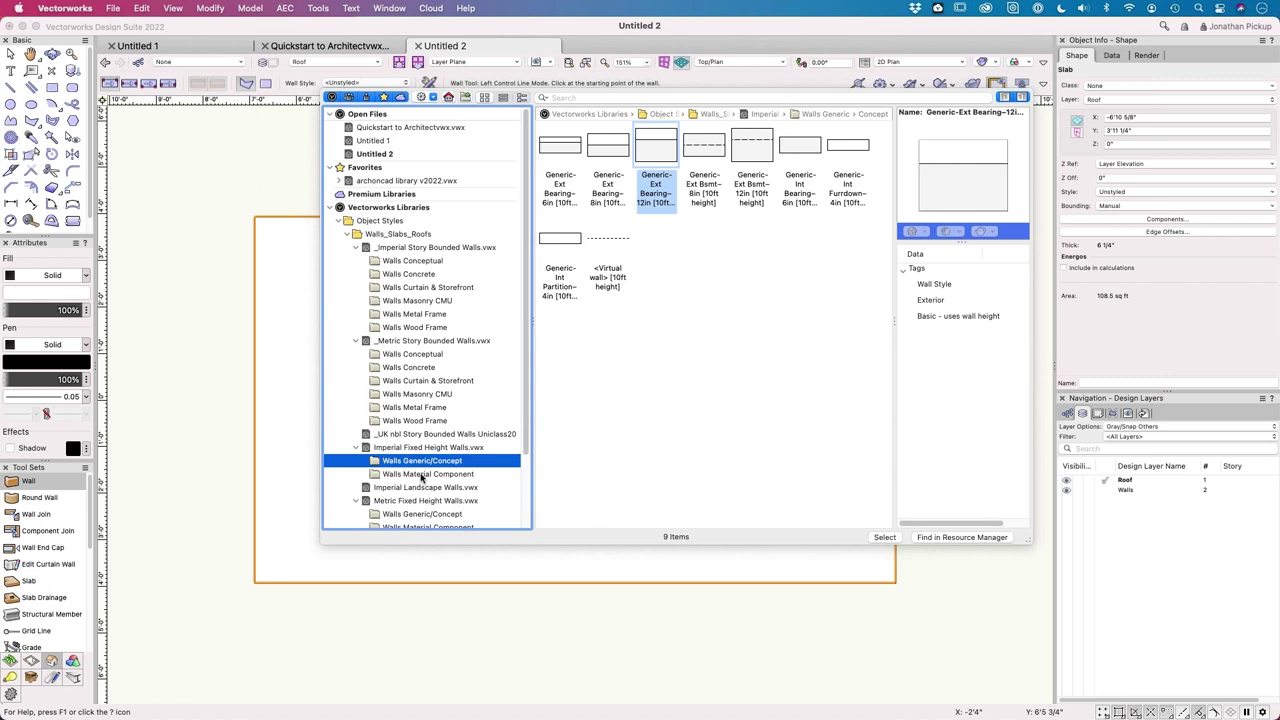
left_click(421, 475)
scroll(421, 478, "down", 1)
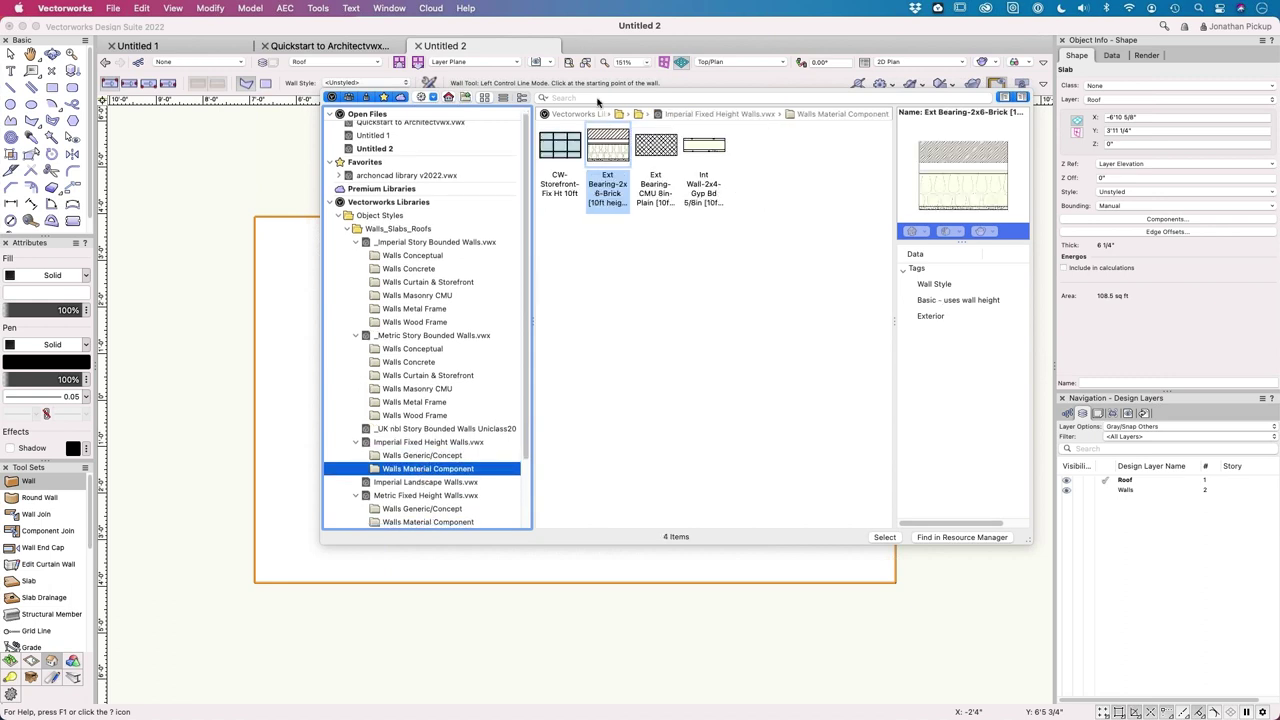
left_click(605, 150)
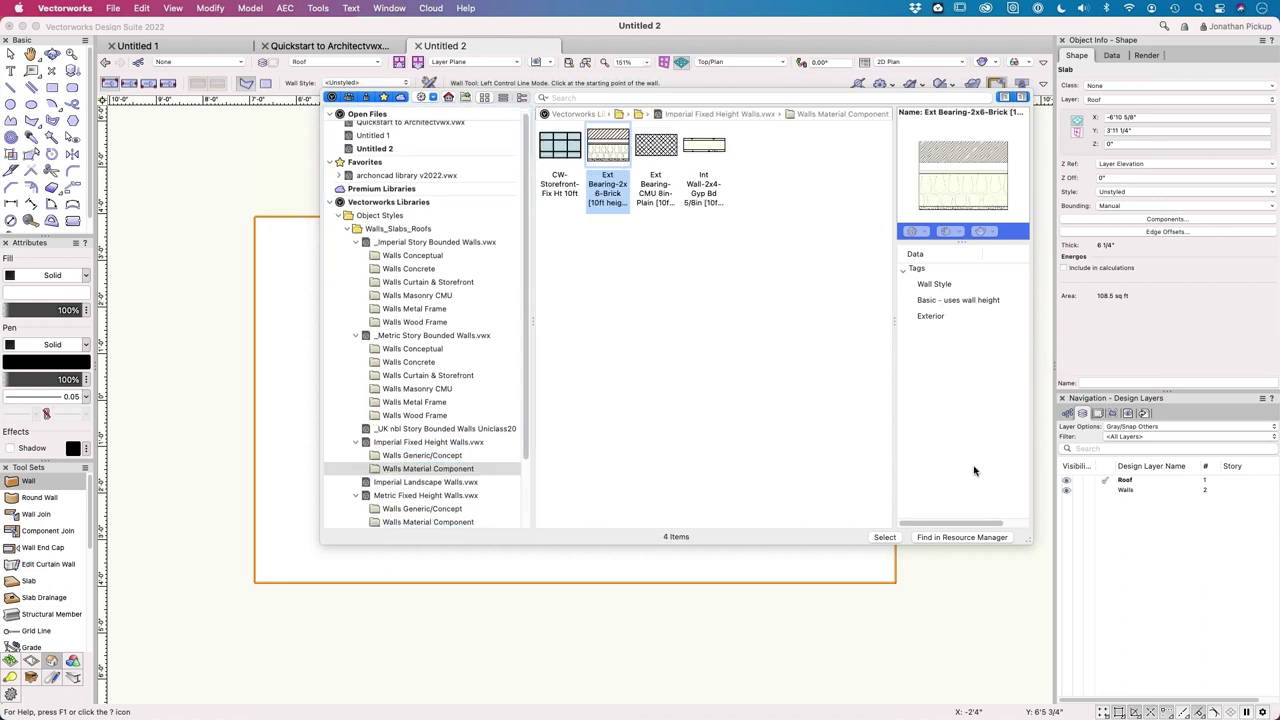
left_click(885, 537)
Step: Draw two connected walls from the slab's upper-left corner along its full upper edge and most of the way down its right edge
left_click(254, 216)
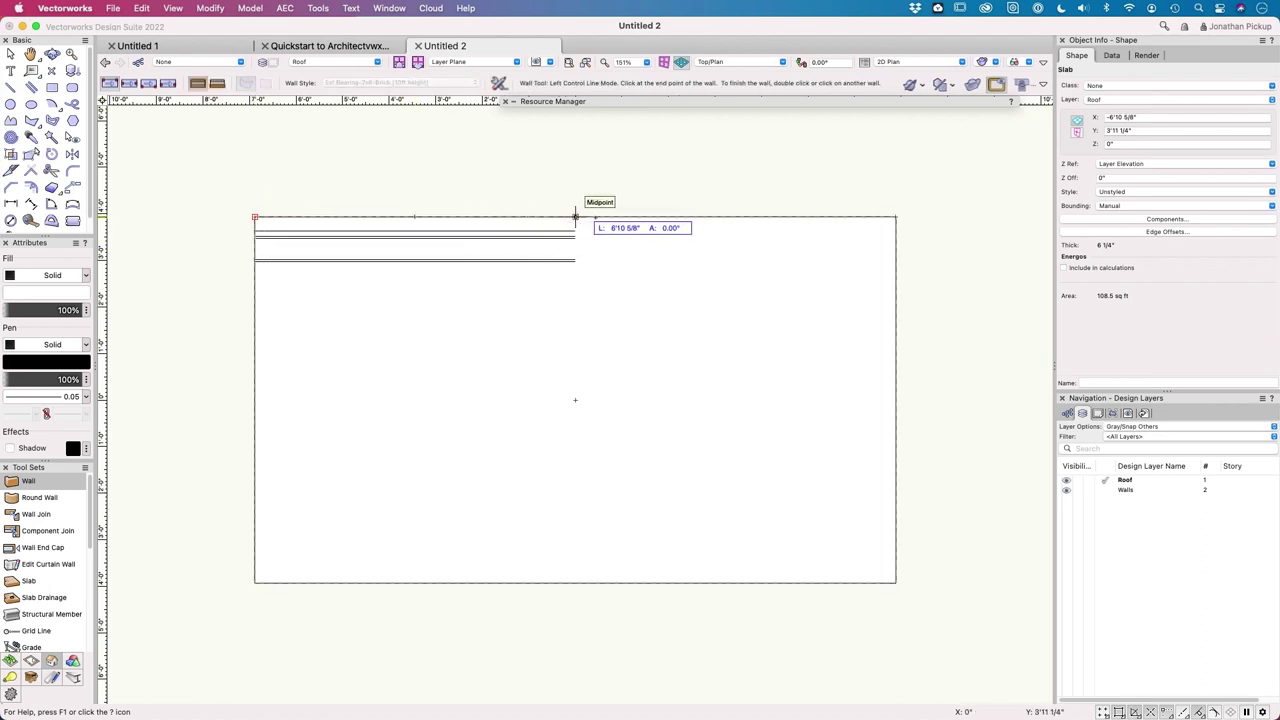
left_click(893, 216)
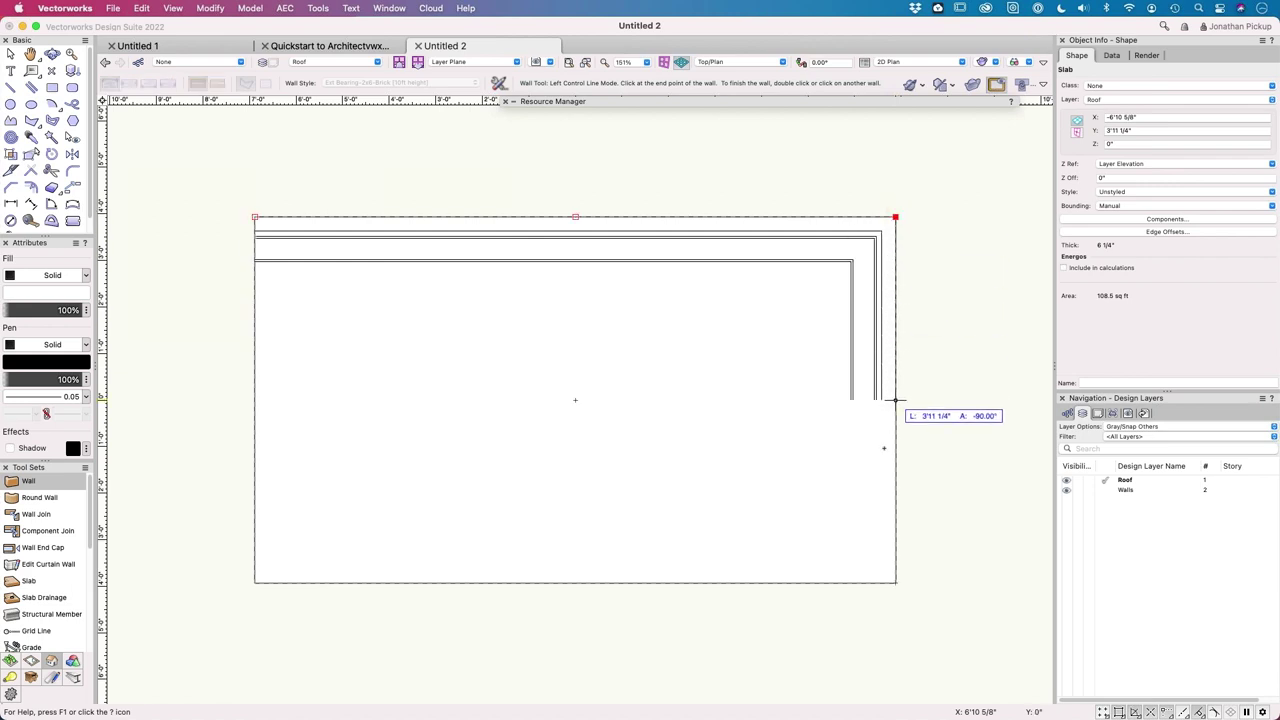
double_click(895, 535)
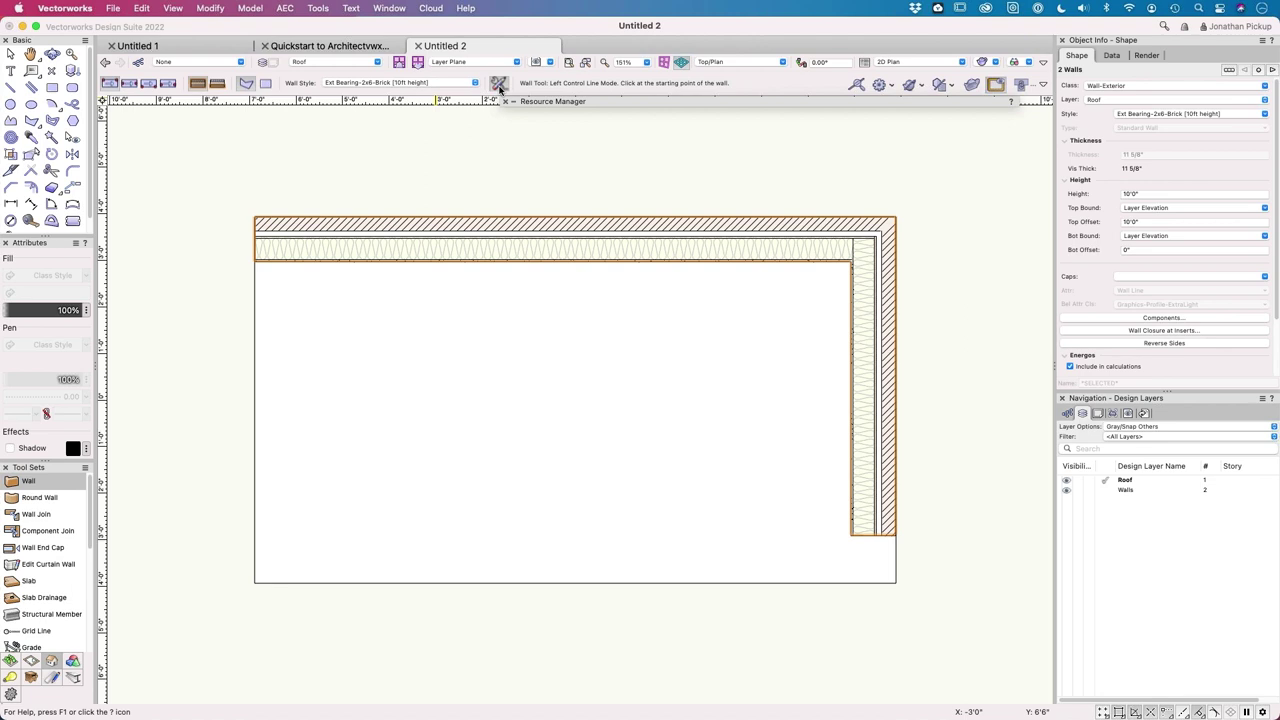
Step: Edit the Brick Veneer component in the wall preferences and rename it "Ply Cladding", keeping the Component-Ex Finish class
left_click(499, 88)
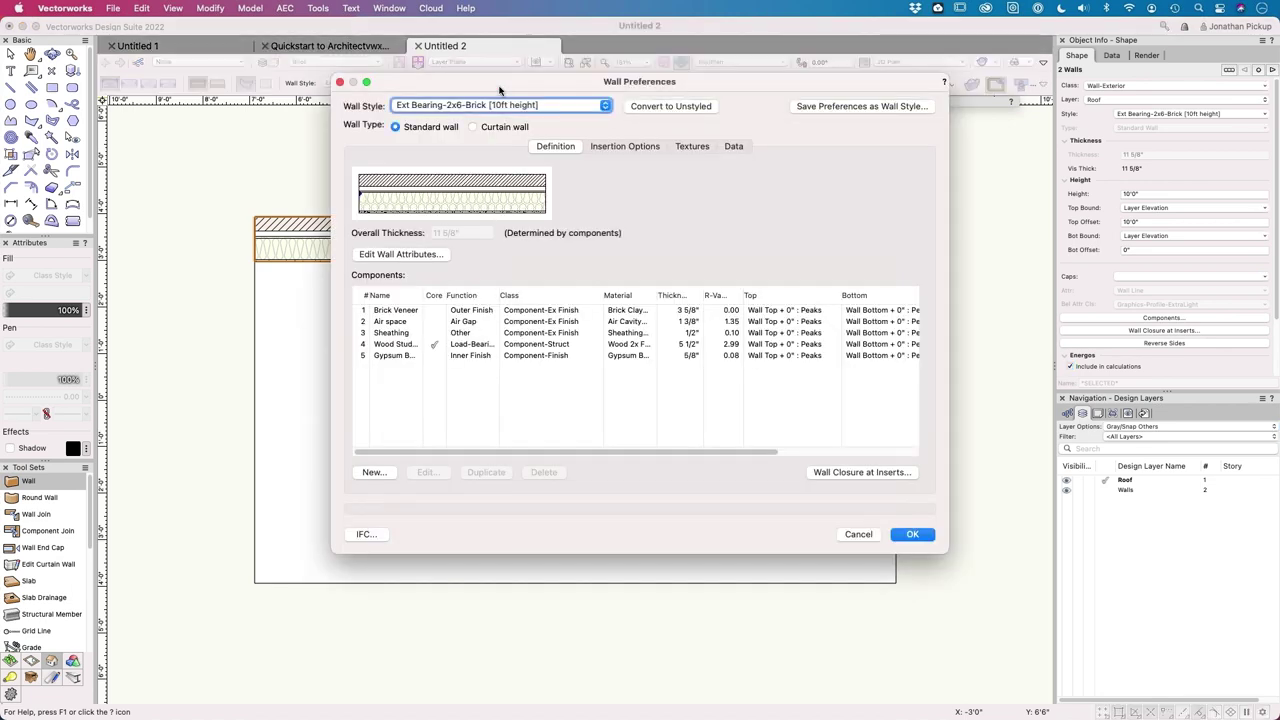
left_click(398, 312)
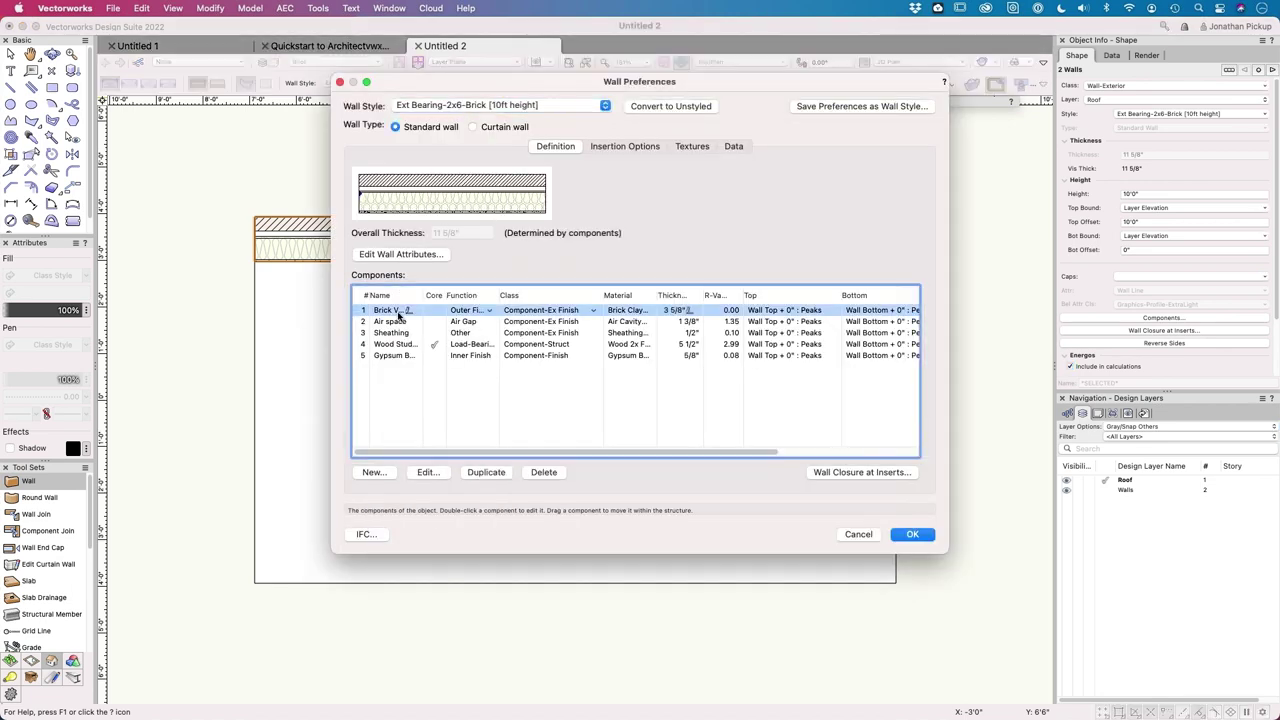
left_click(428, 473)
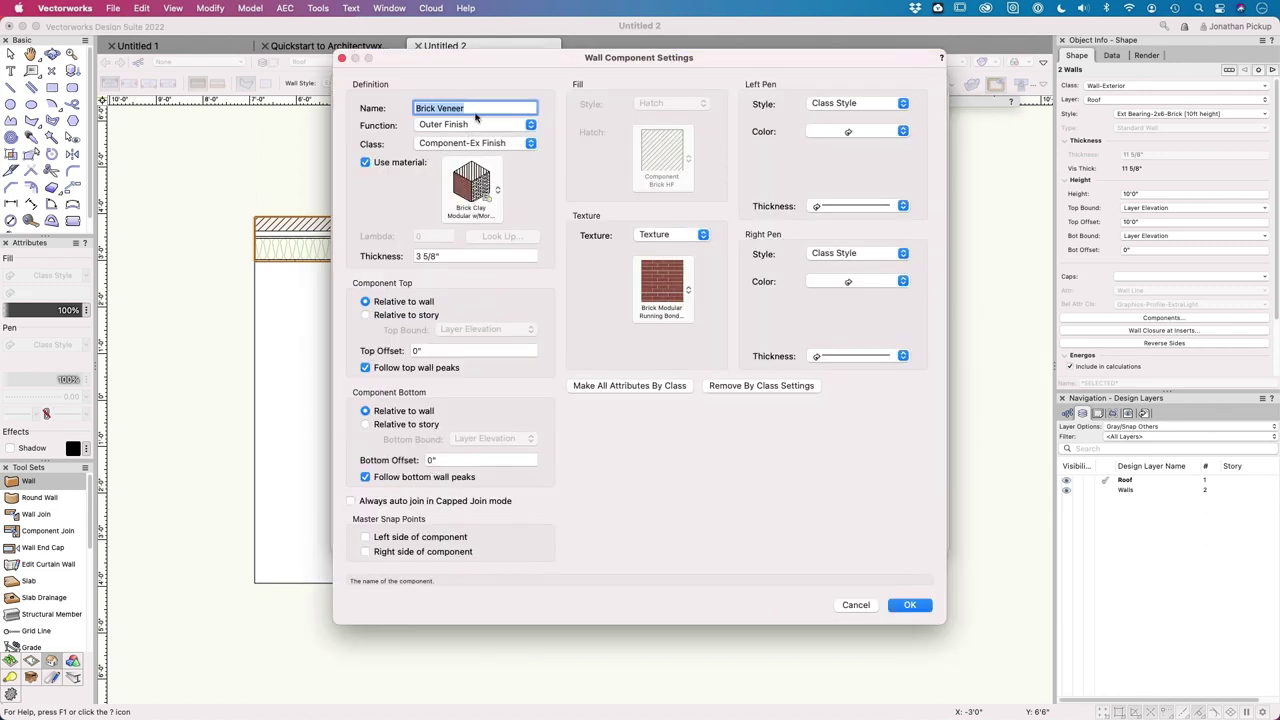
type("Ply Cladding")
key("Tab")
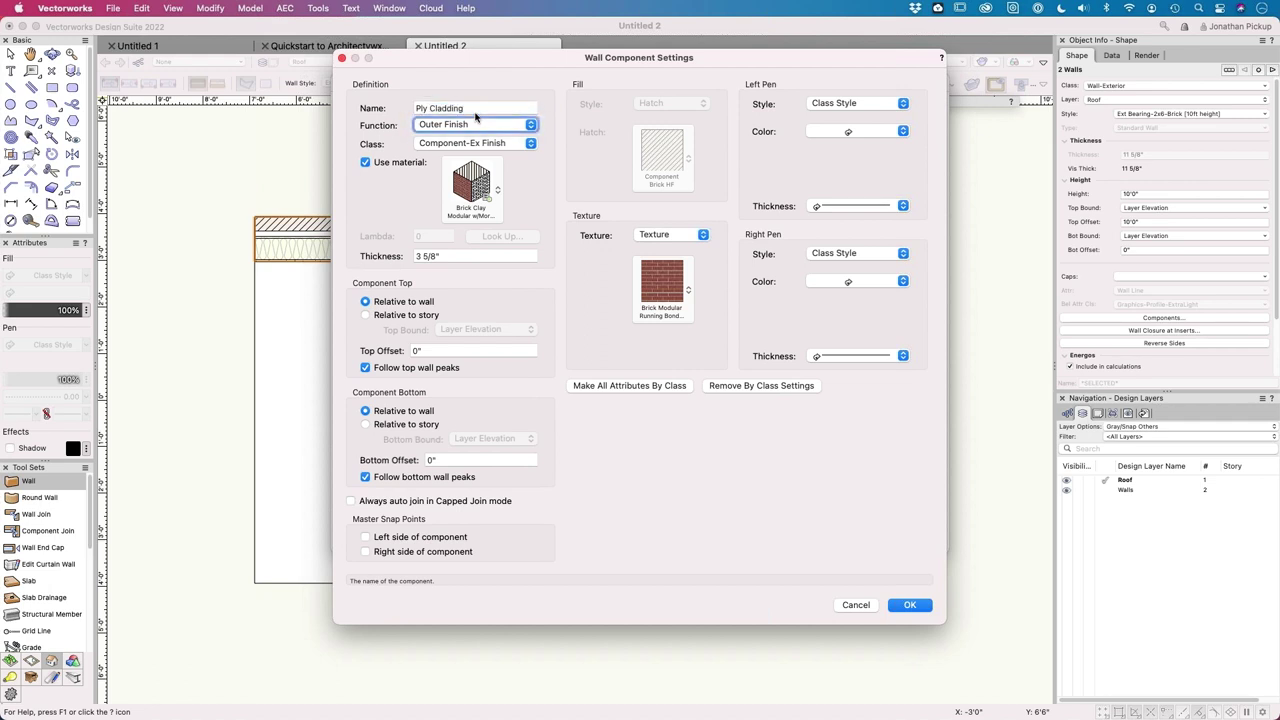
left_click(447, 144)
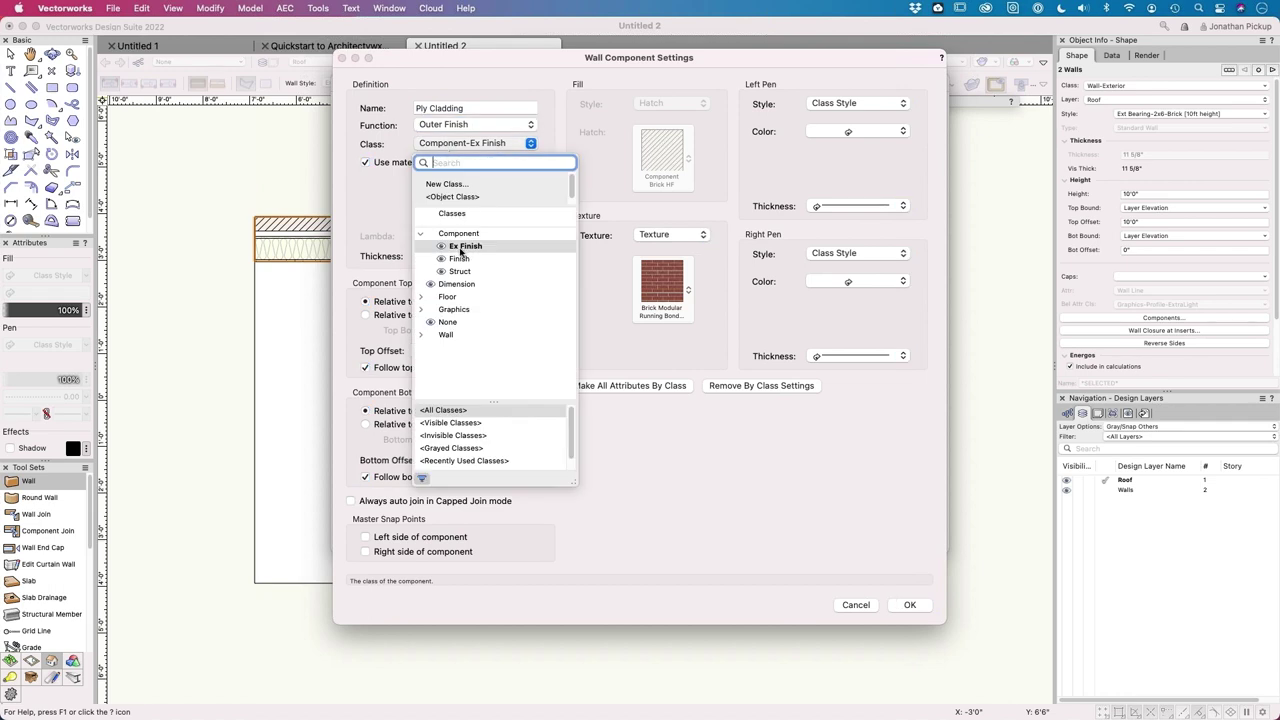
left_click(370, 187)
Step: Assign the Sheathing Plywood MT material from the Untitled 2 file to the Ply Cladding component and set its thickness to .5 inch
left_click(481, 176)
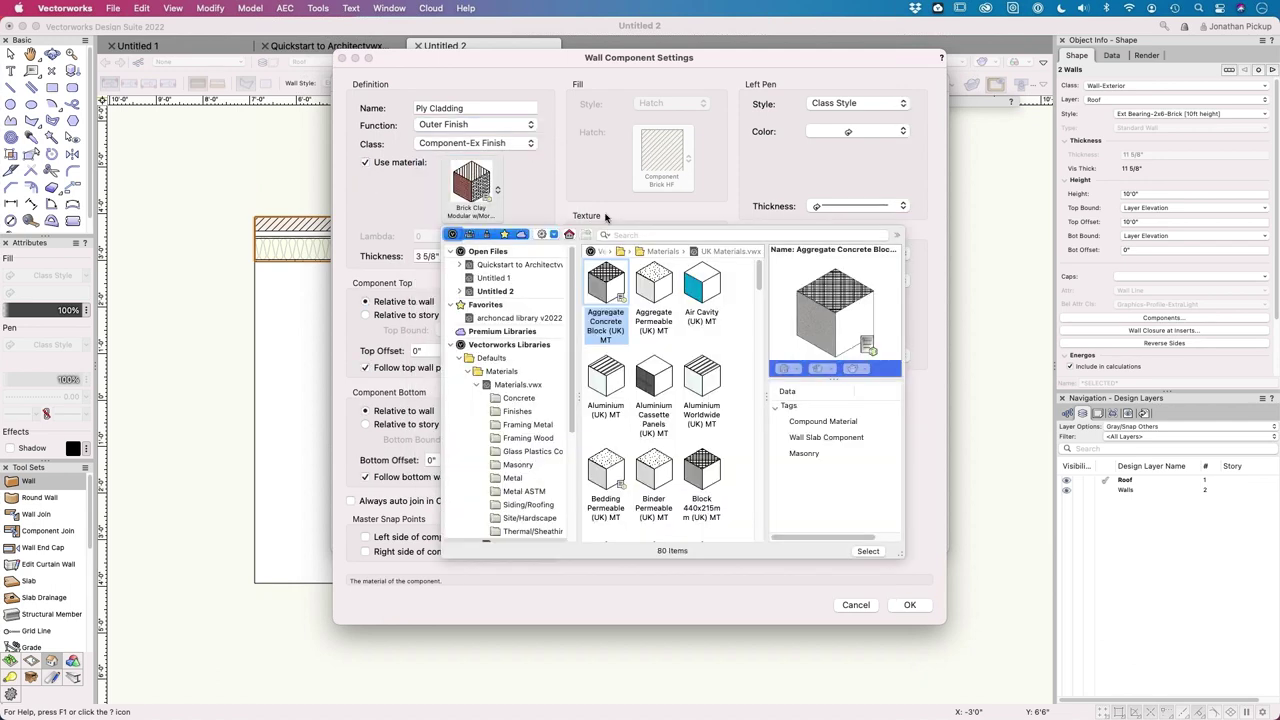
left_click(497, 291)
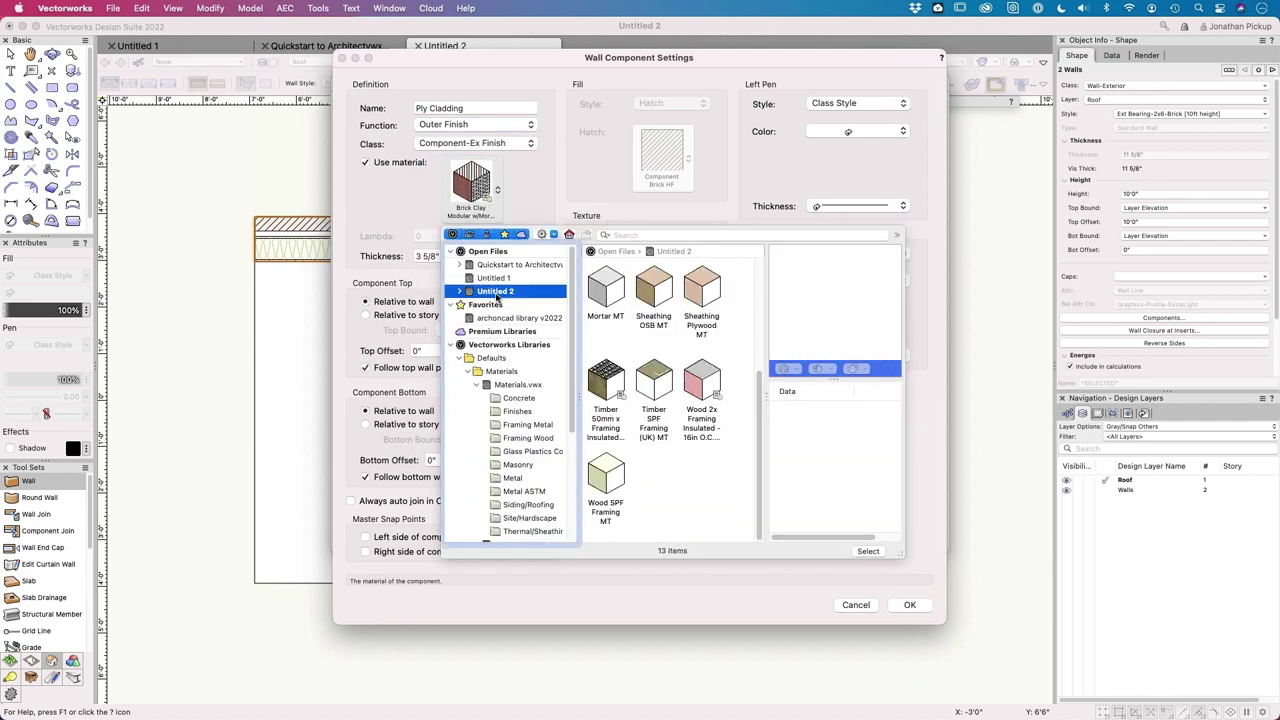
left_click(706, 298)
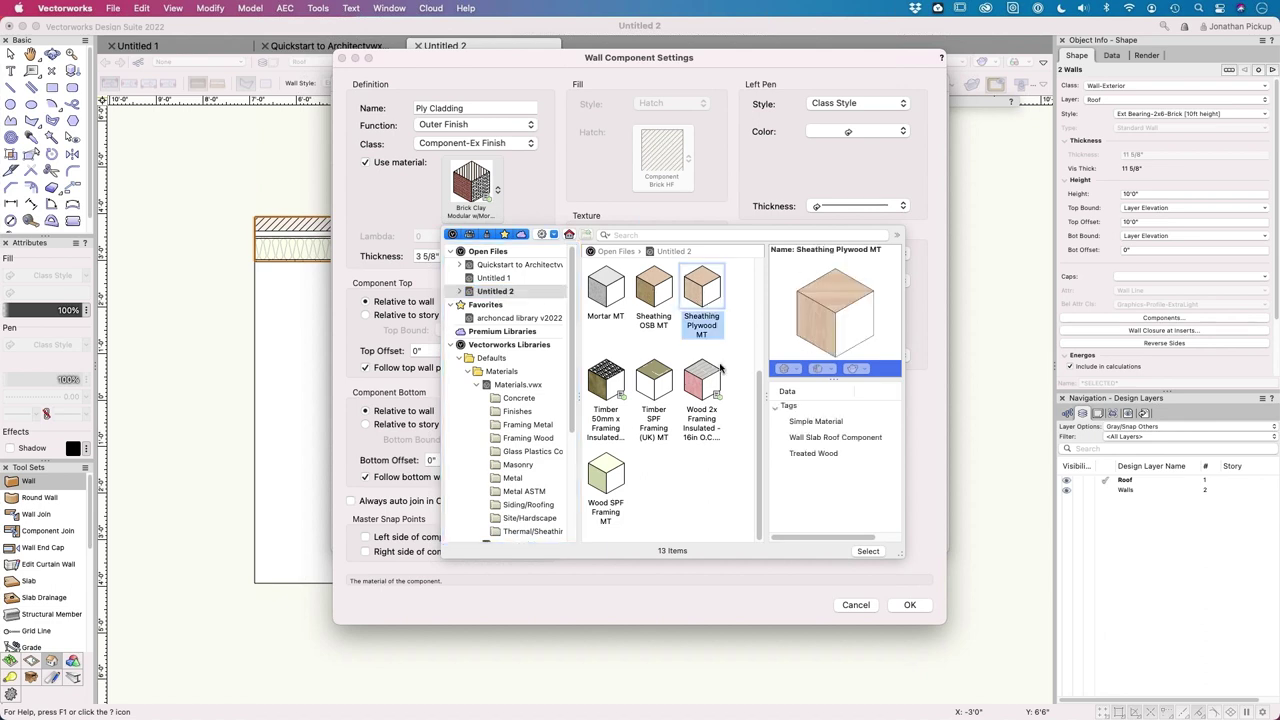
left_click(868, 553)
key("Tab")
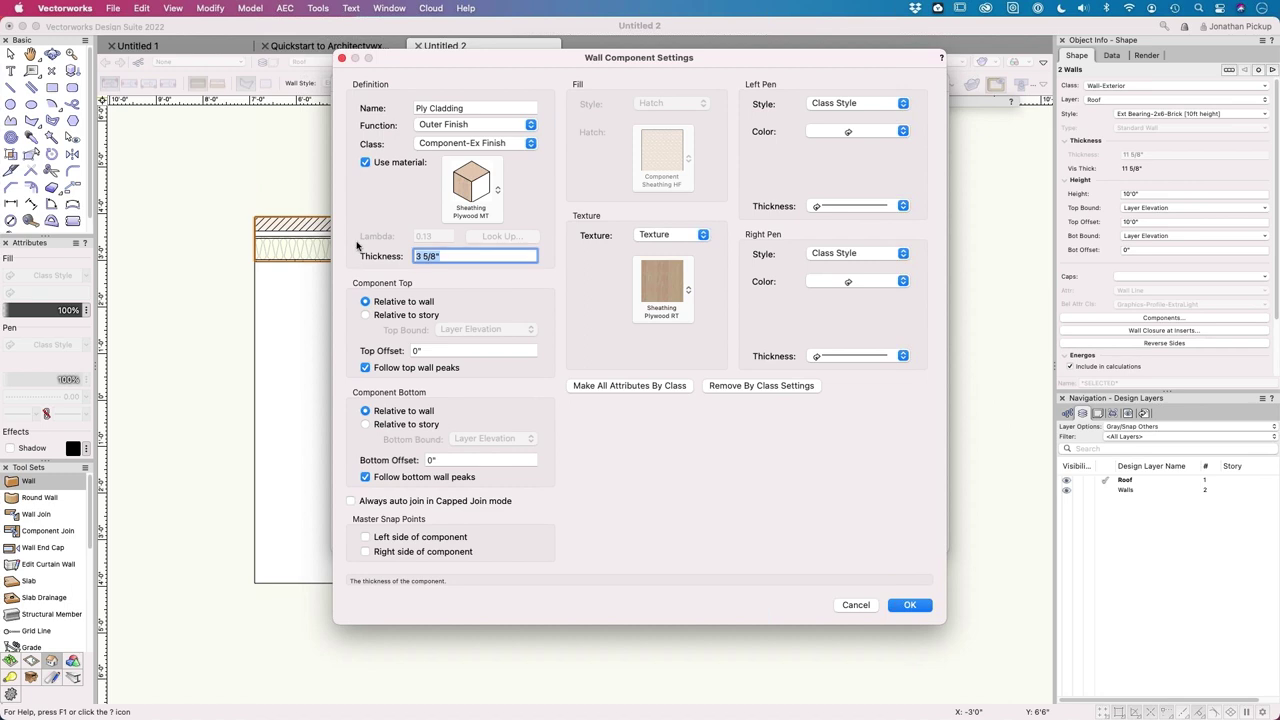
type(".5")
key("Tab")
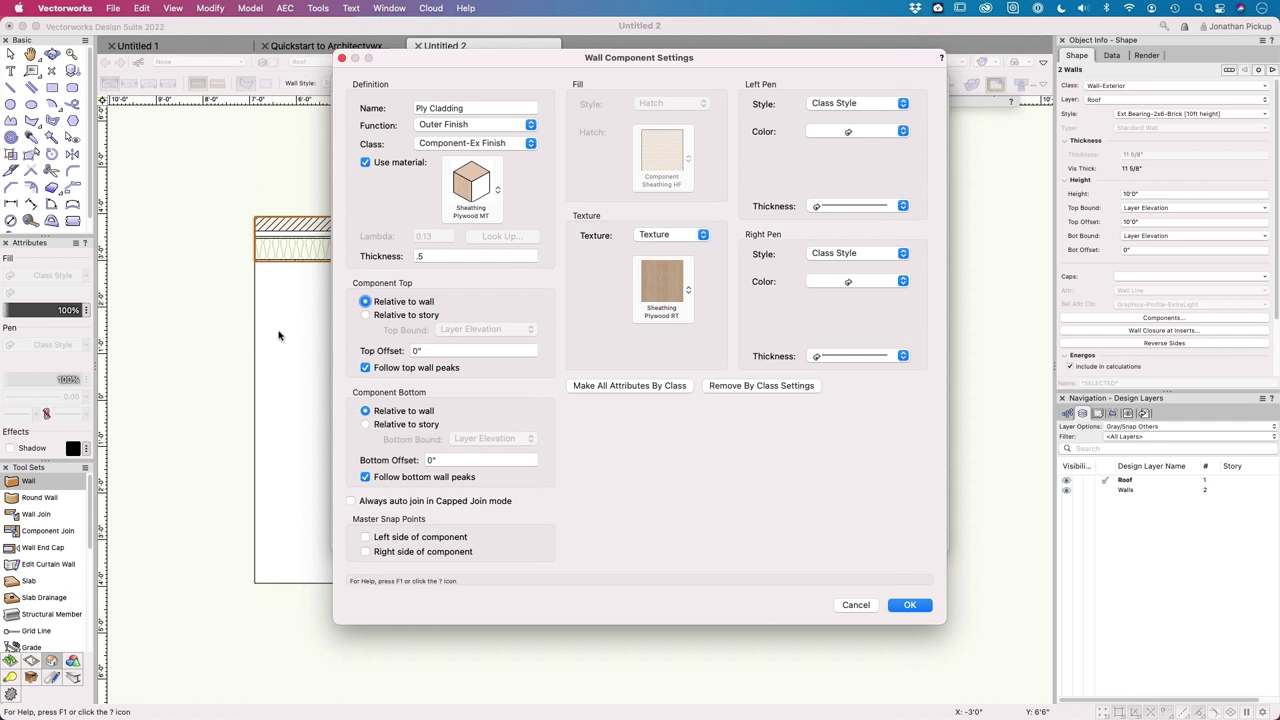
Step: Set the Ply Cladding component's bottom offset to -.75-5.5-2 and accept the component settings
left_click(421, 456)
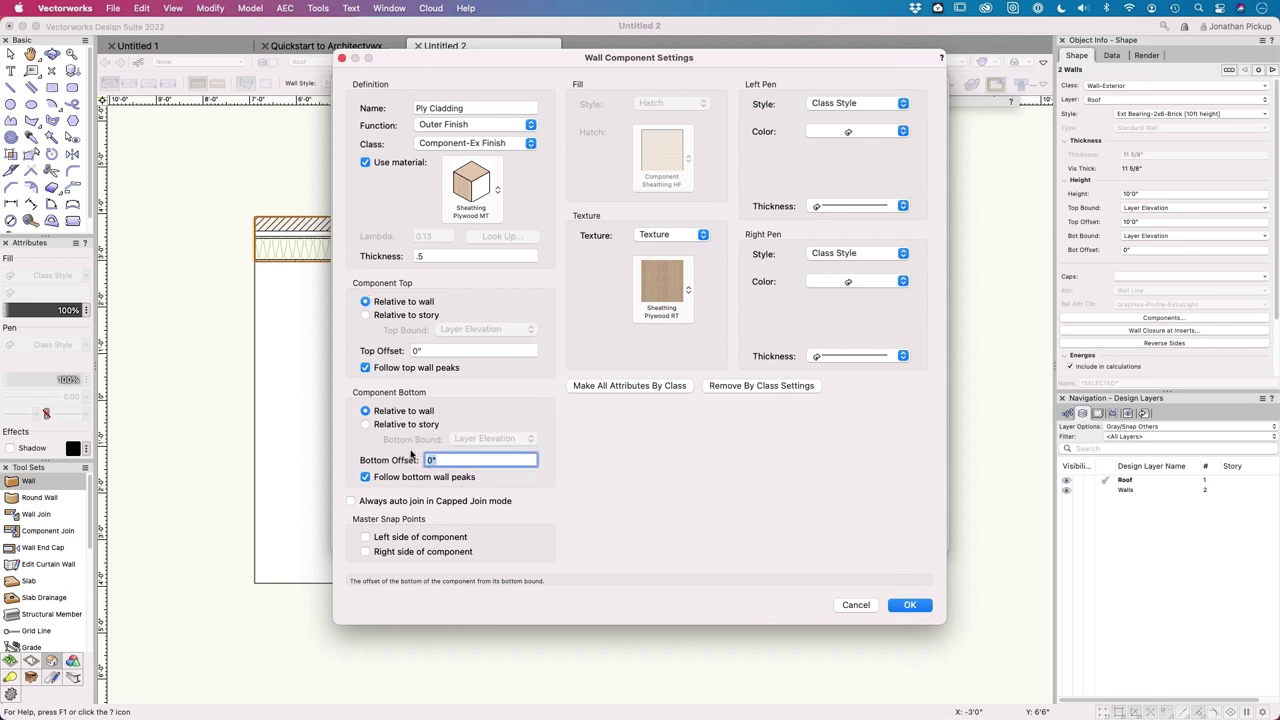
type("-.75-")
type("5.5-")
type("2")
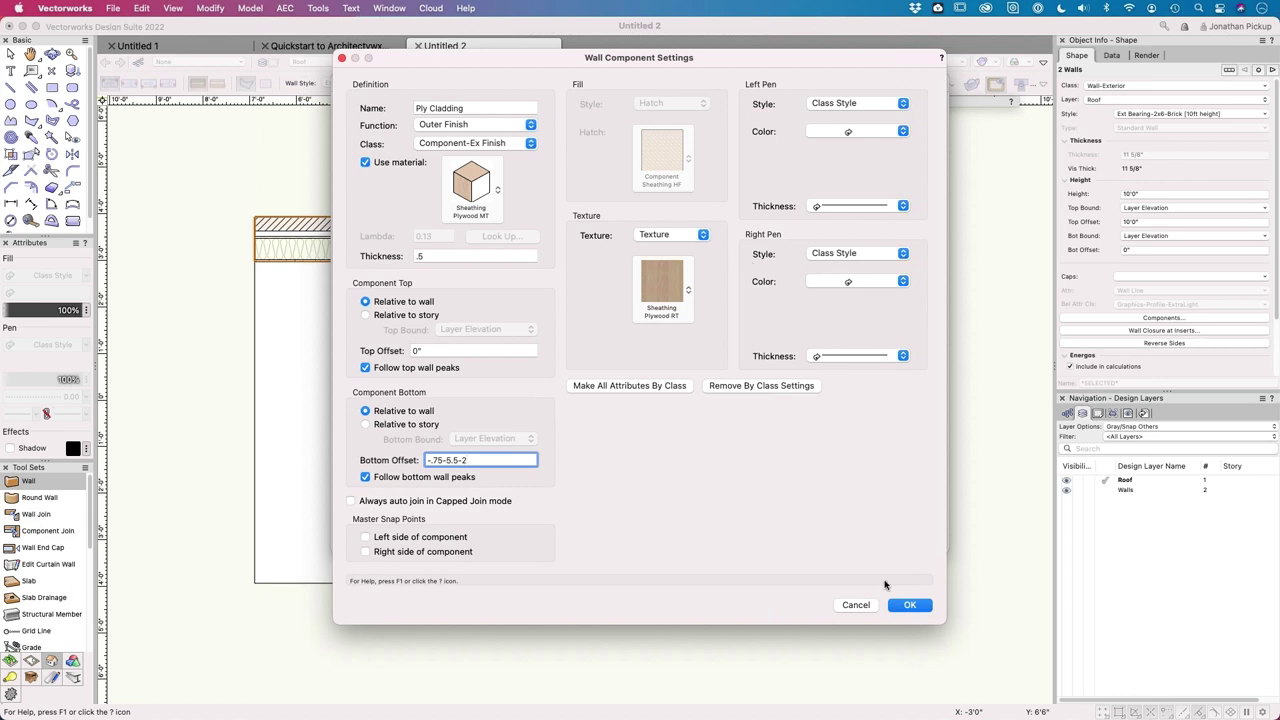
left_click(910, 605)
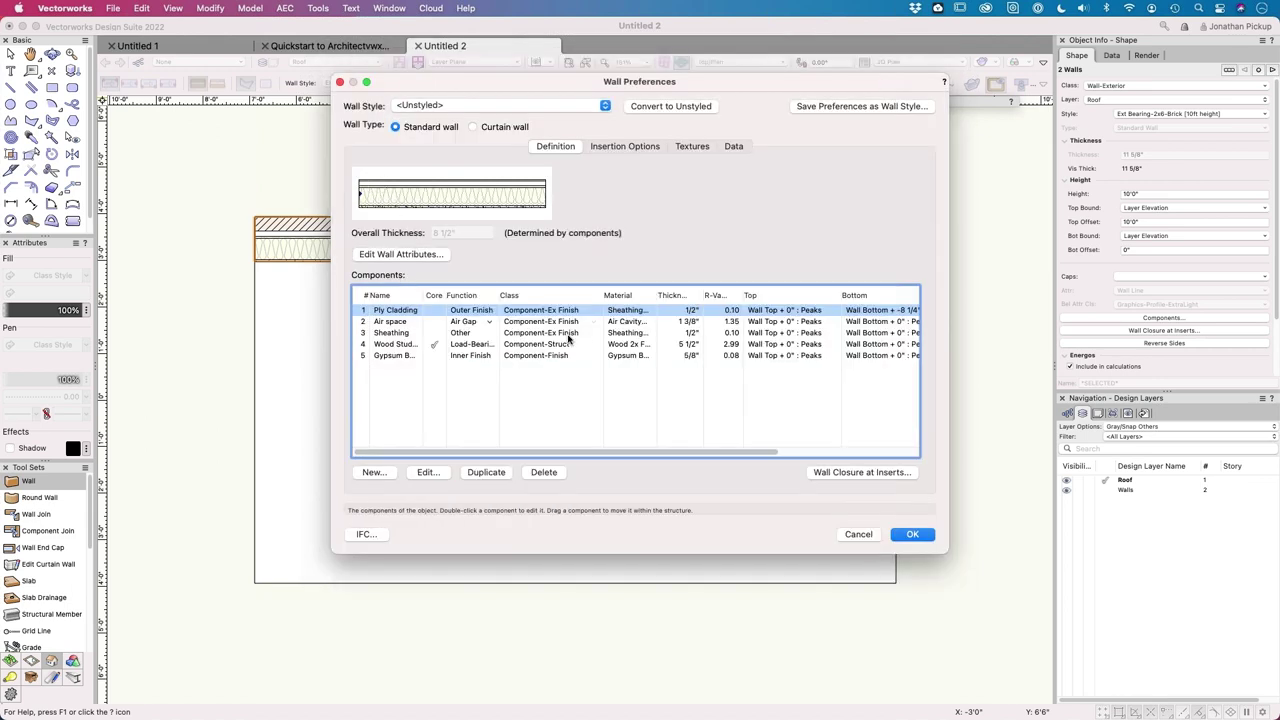
Step: Set the wall's air space thickness to 3/4" and its sheathing thickness to 1/4"
left_click(630, 323)
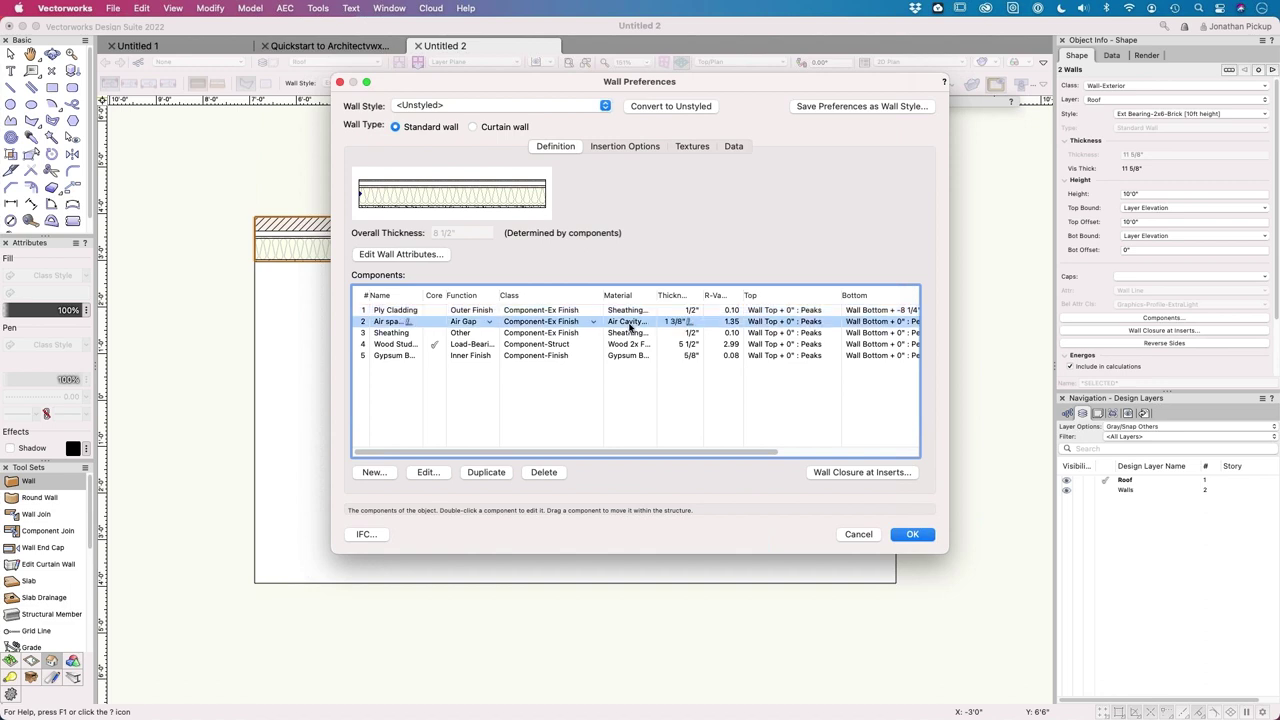
left_click(691, 321)
type("3/4")
key("Return")
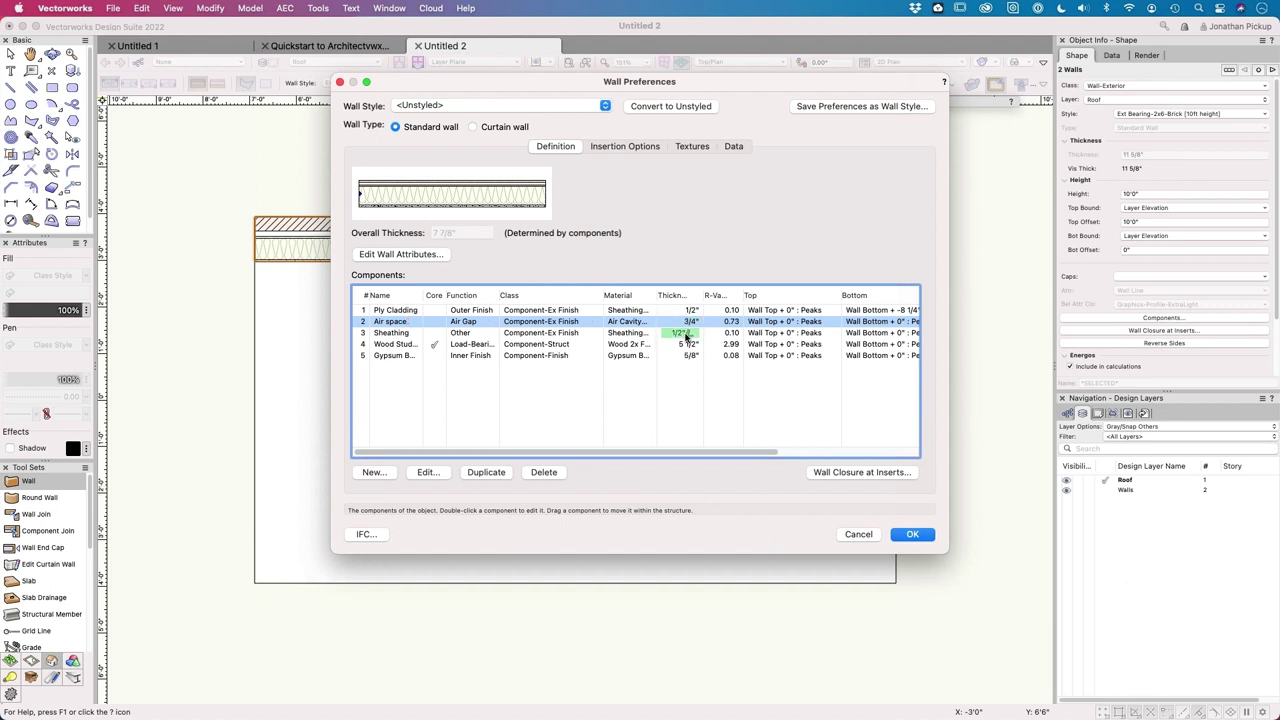
double_click(686, 334)
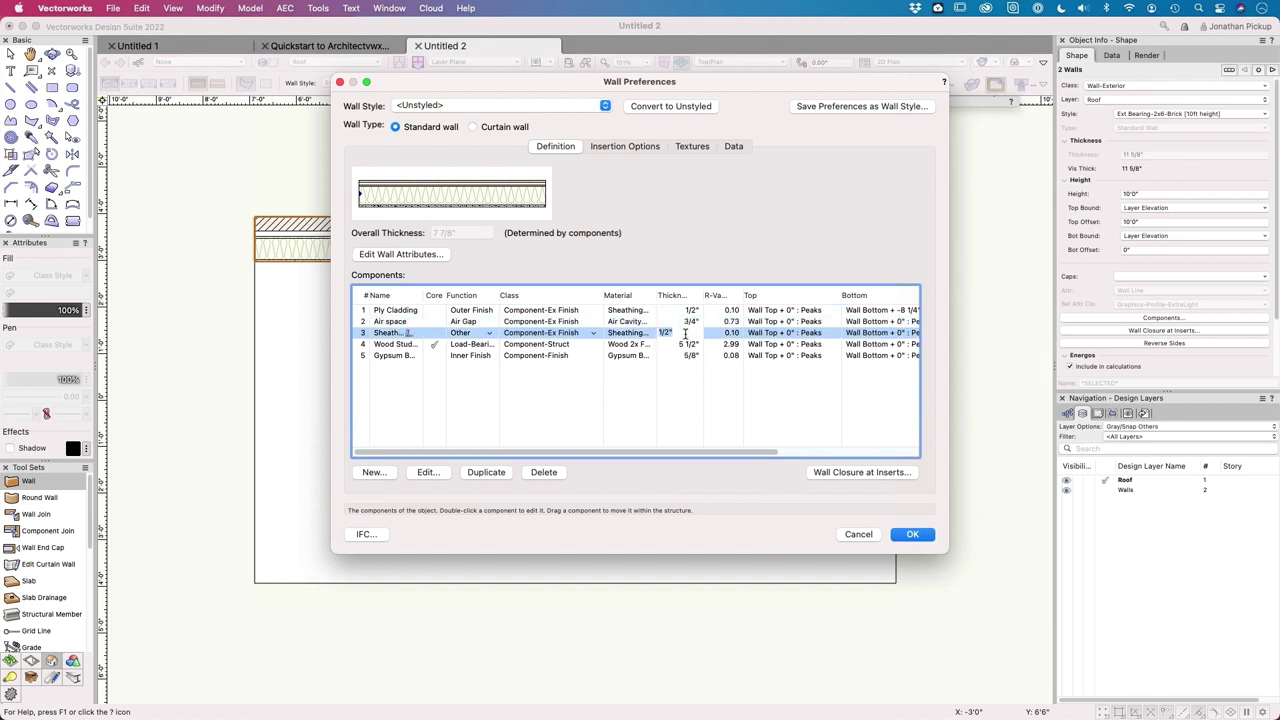
key("BackSpace")
key("Return")
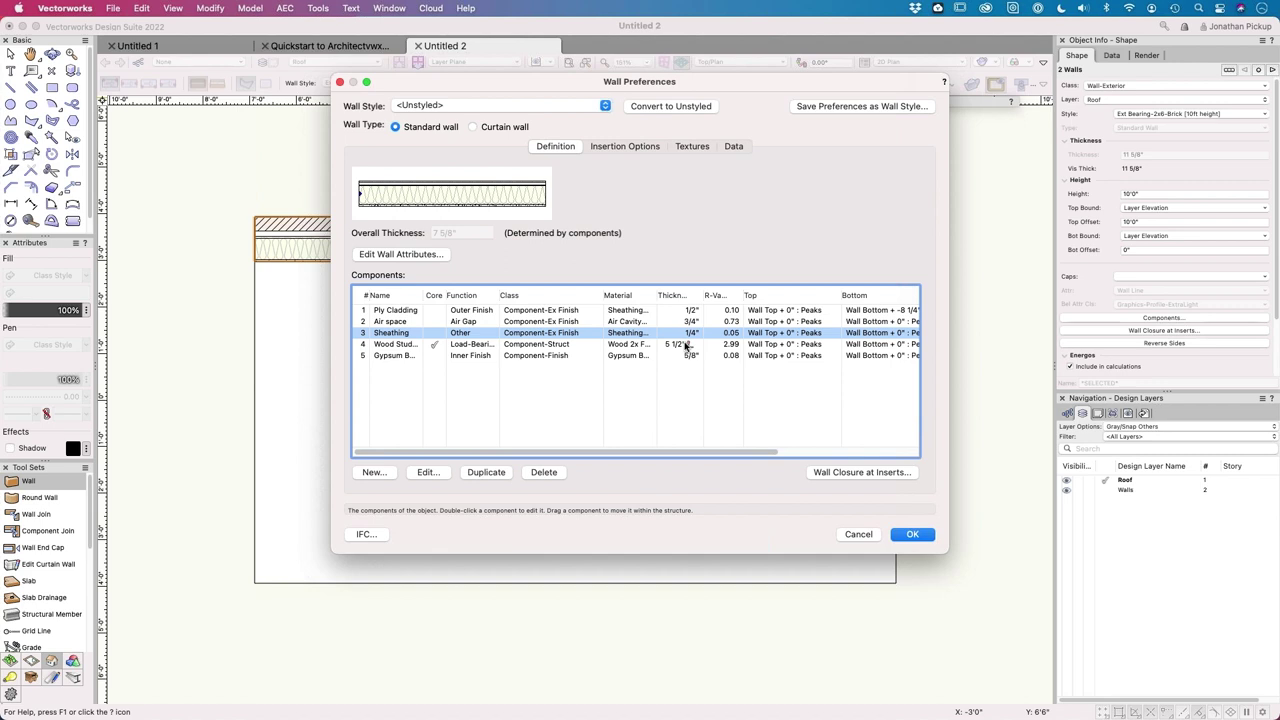
Step: Set the wood stud component's thickness to 3 1/2" and the gypsum board's thickness to 1/2"
left_click(685, 344)
left_click(688, 344)
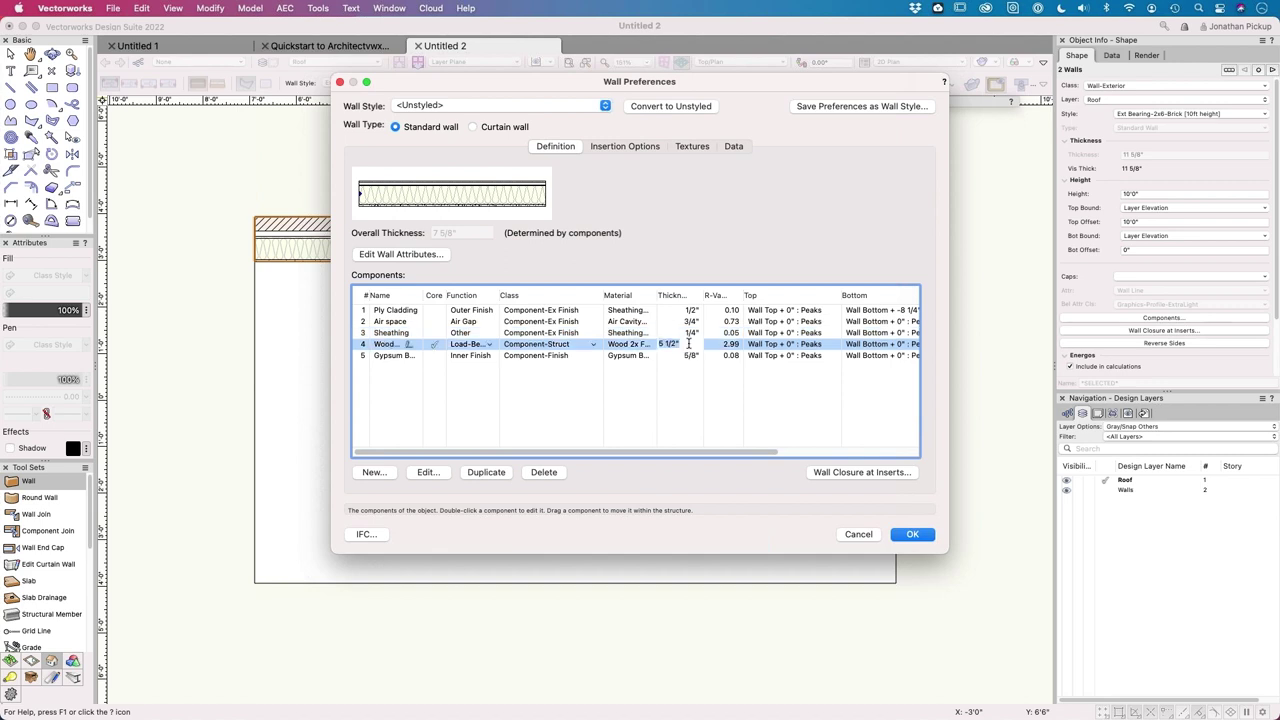
type("4")
key("Return")
left_click(690, 356)
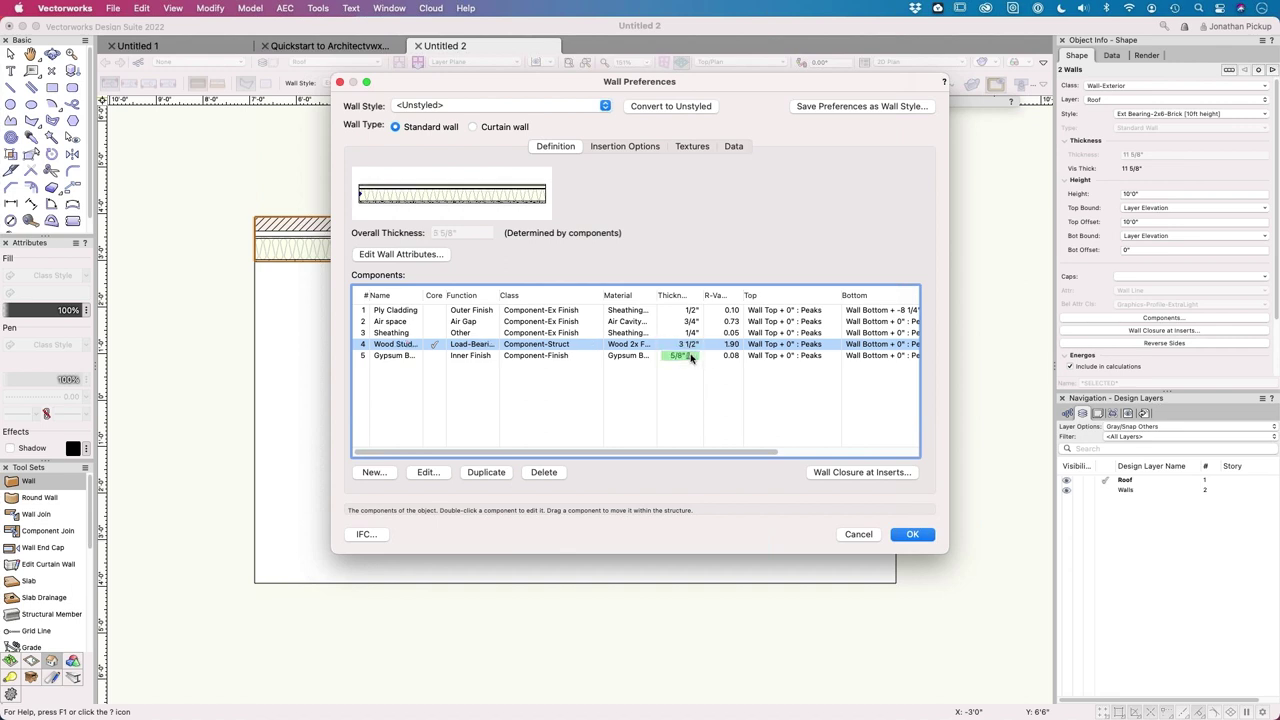
key("BackSpace")
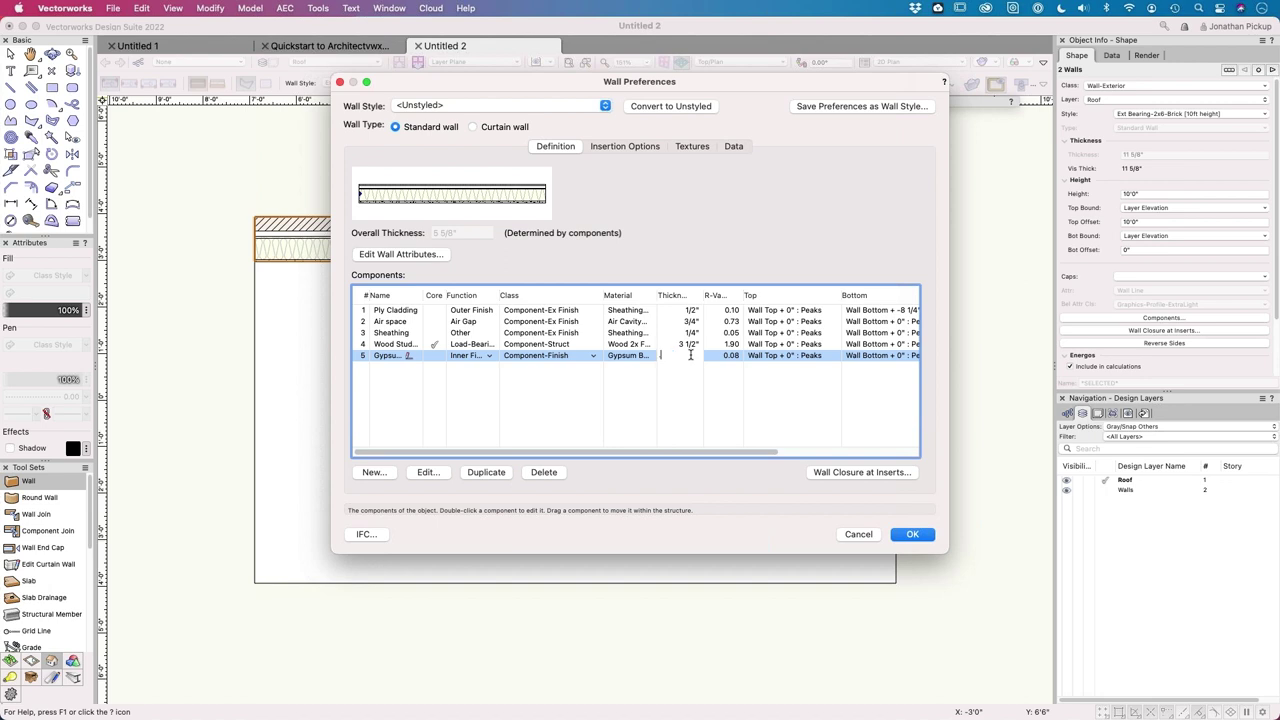
key("Return")
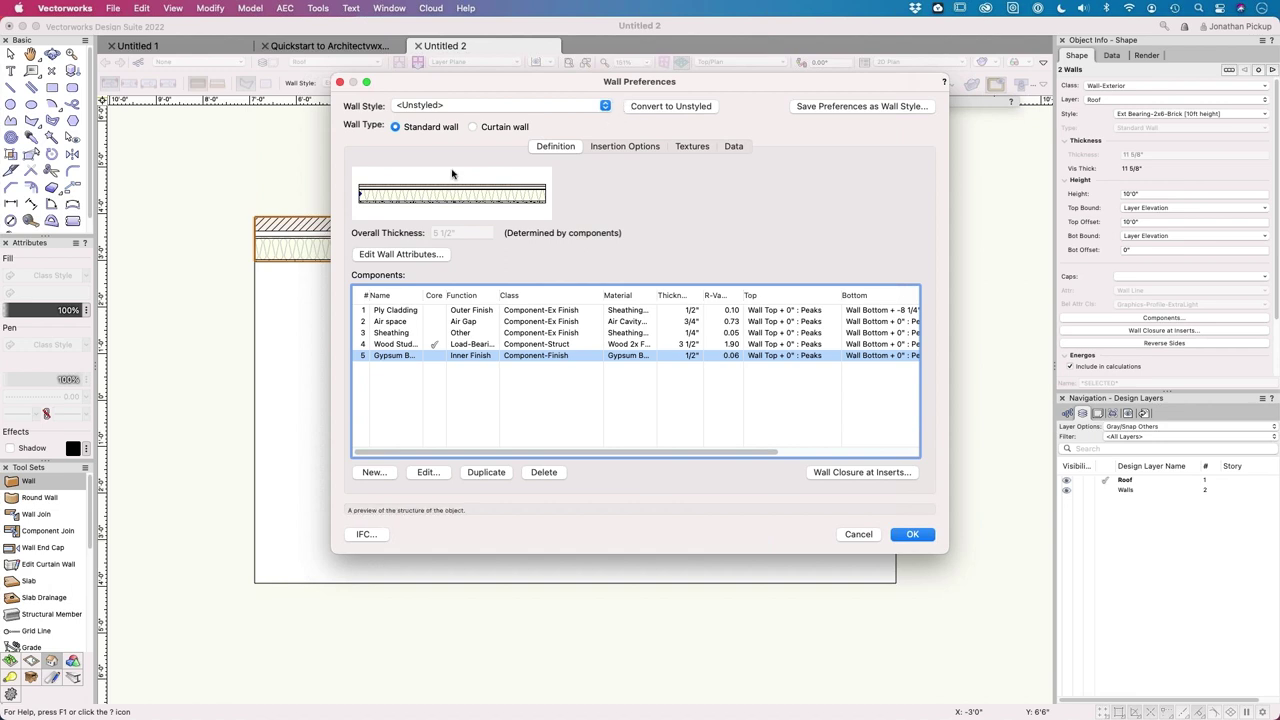
Step: Save the wall preferences as a new wall style named "Ext Bearing-2x4 - Ply" and accept the wall preferences
left_click(816, 106)
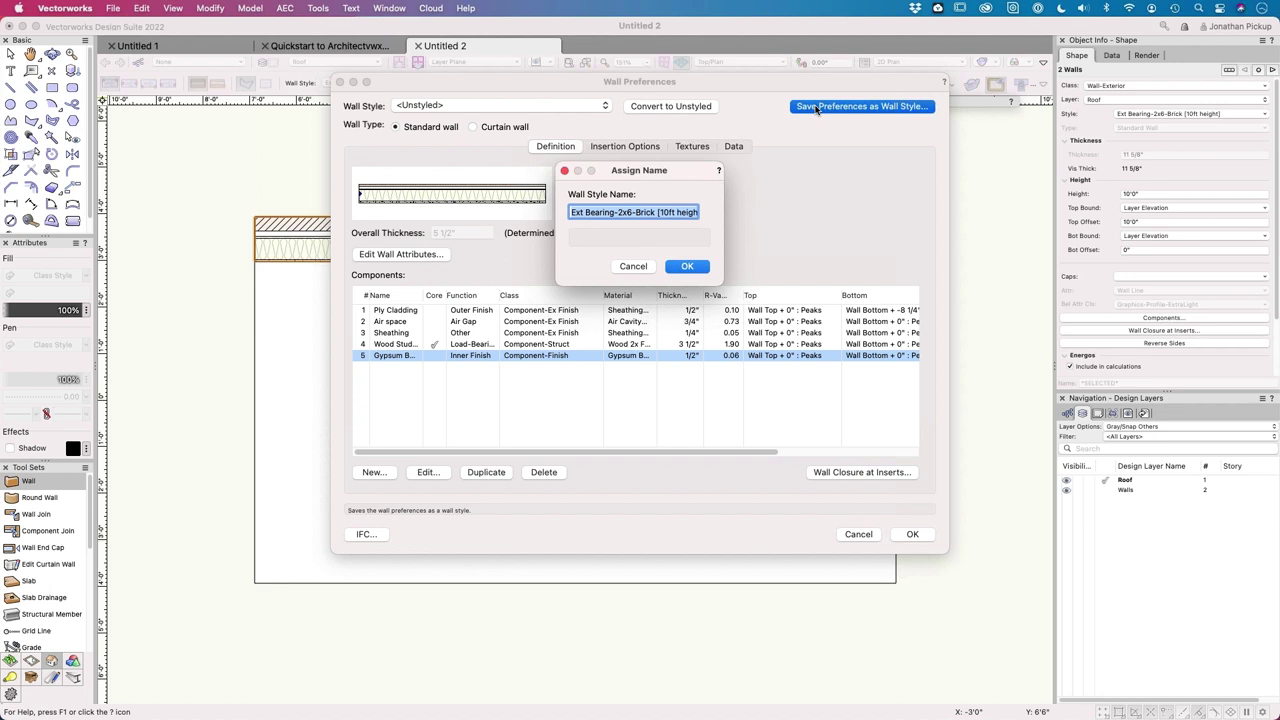
key("Right")
key("BackSpace")
key("BackSpace")
key("BackSpace")
key("BackSpace")
key("BackSpace")
key("BackSpace")
key("BackSpace")
key("BackSpace")
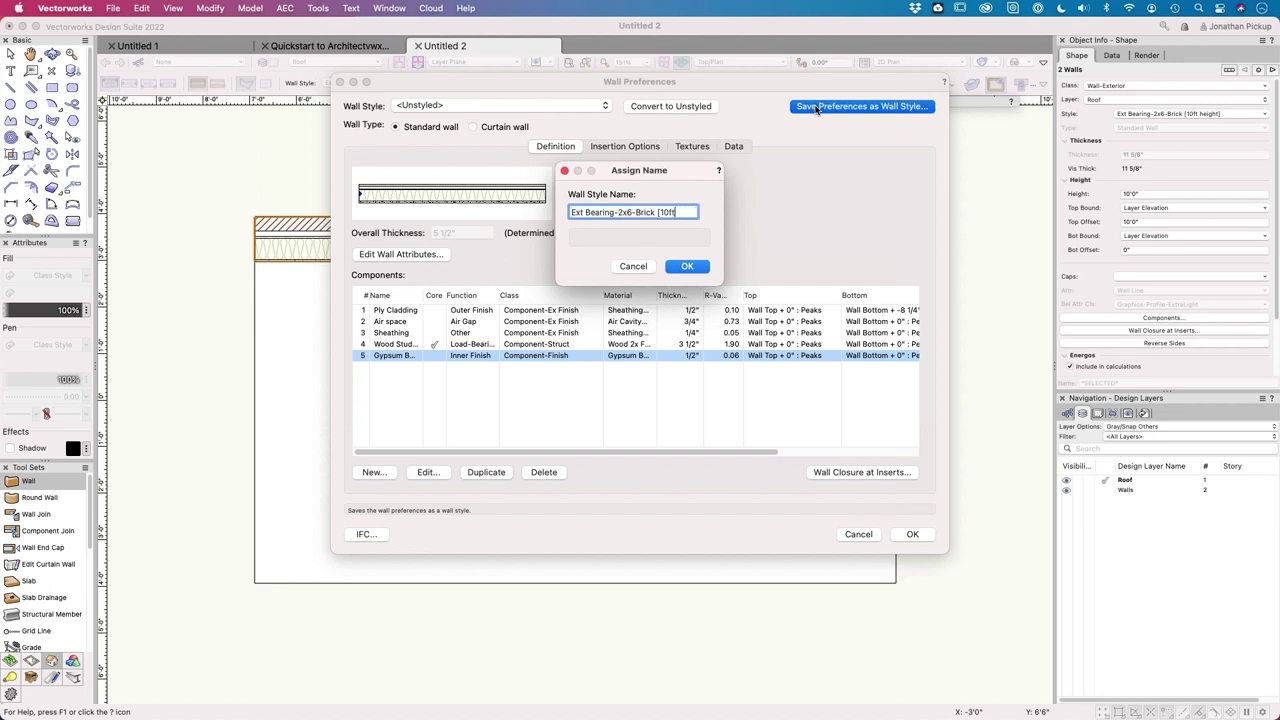
key("BackSpace")
key("BackSpace")
key("BackSpace")
key("BackSpace")
key("BackSpace")
key("BackSpace")
type("4 - Pl")
key("Return")
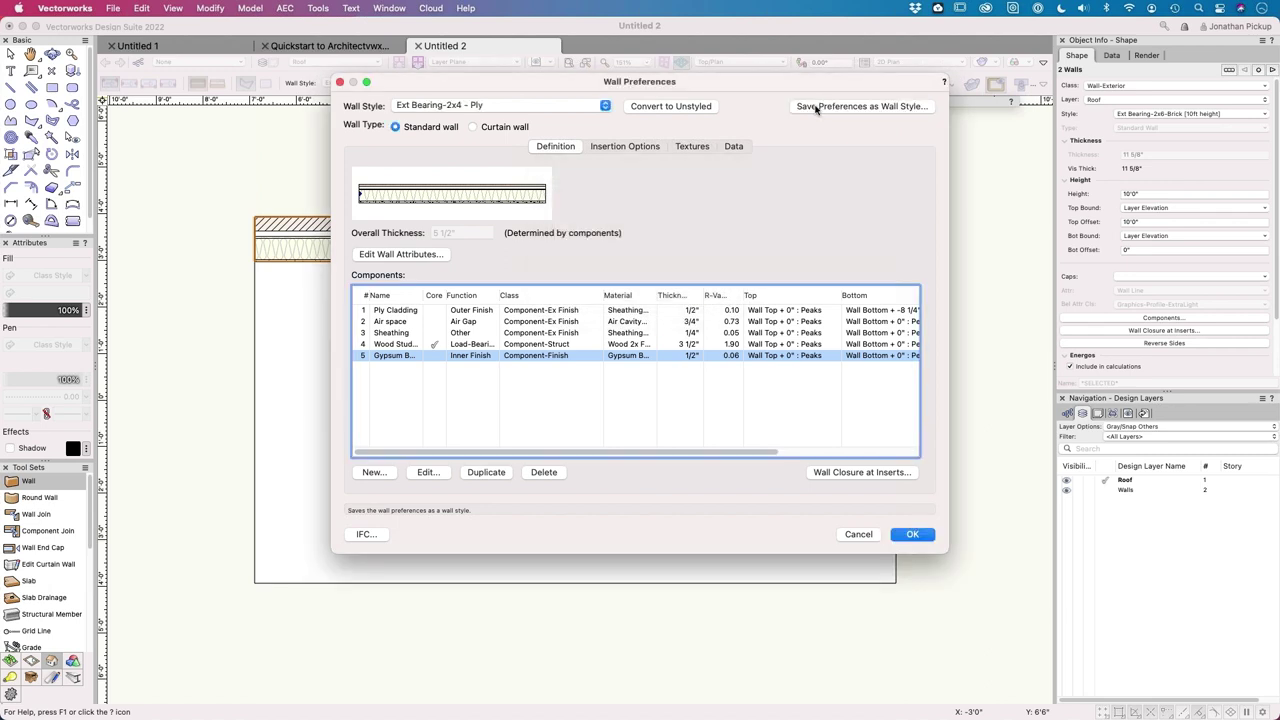
left_click(912, 535)
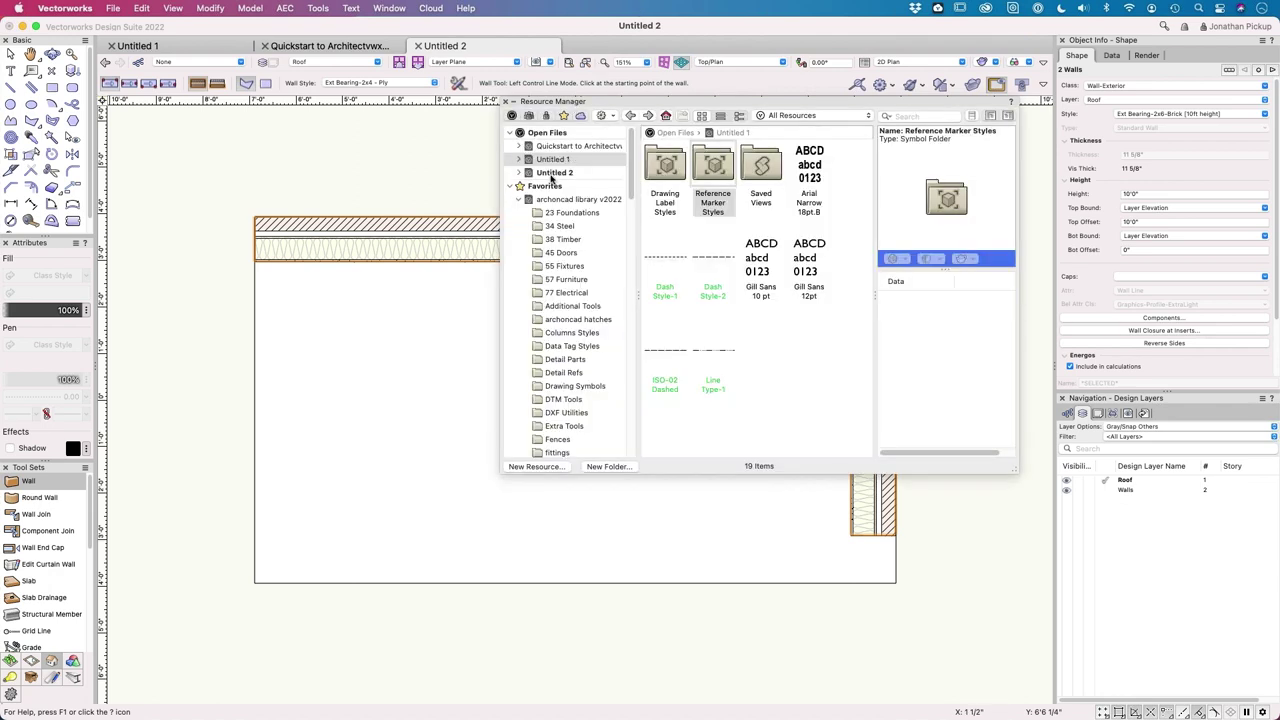
Step: Look through Untitled 2's resources and examine the Ext Bearing-2x6-Brick and Ext Bearing-2x4 - Ply wall styles
left_click(548, 178)
left_click(548, 174)
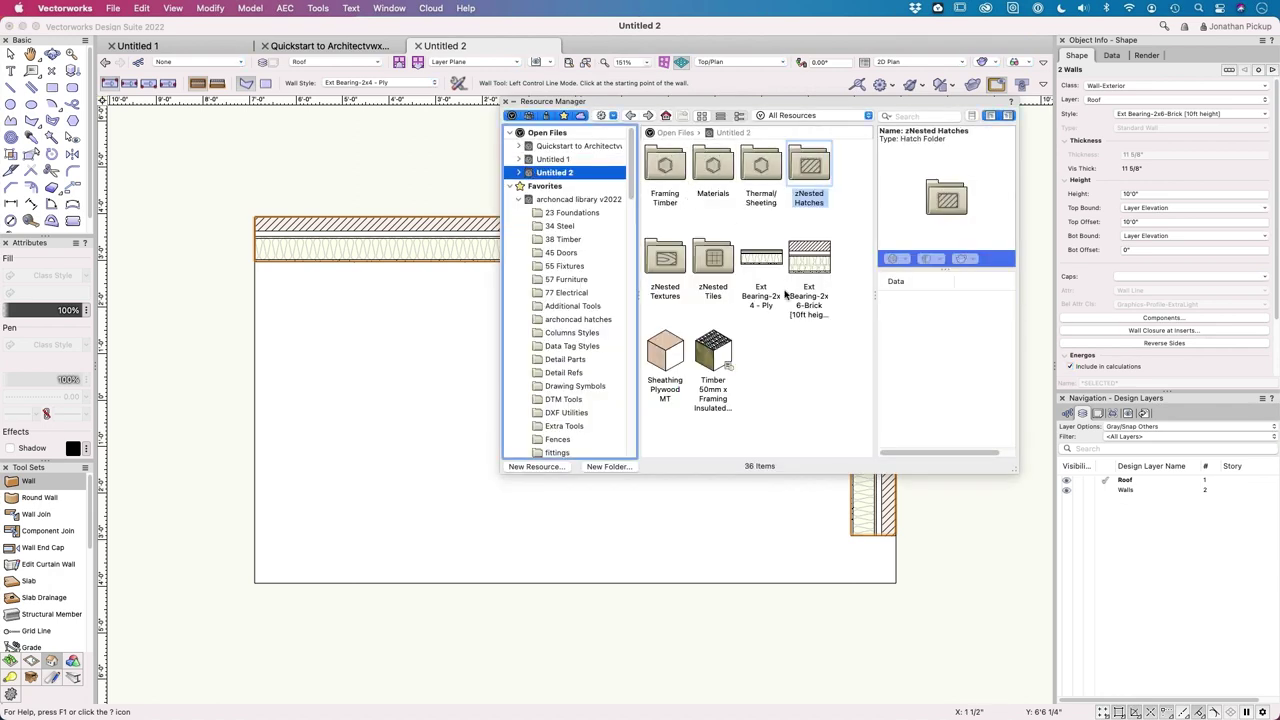
left_click(809, 260)
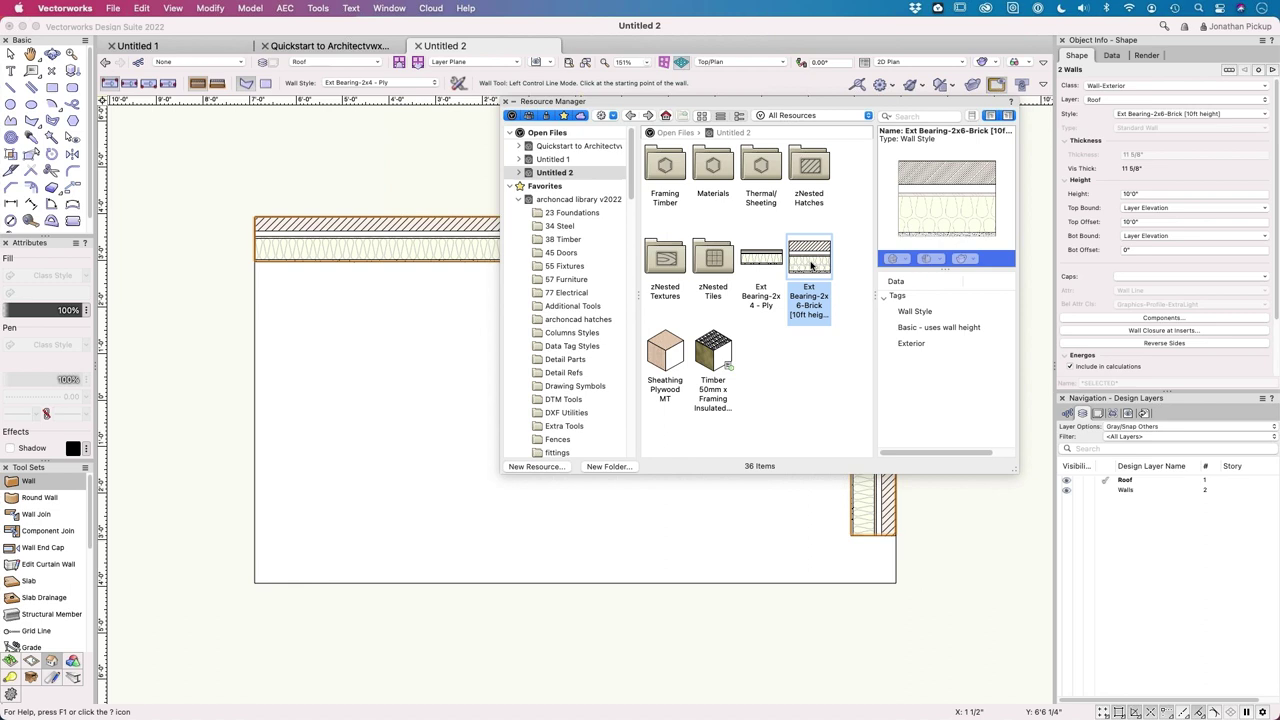
left_click(753, 265)
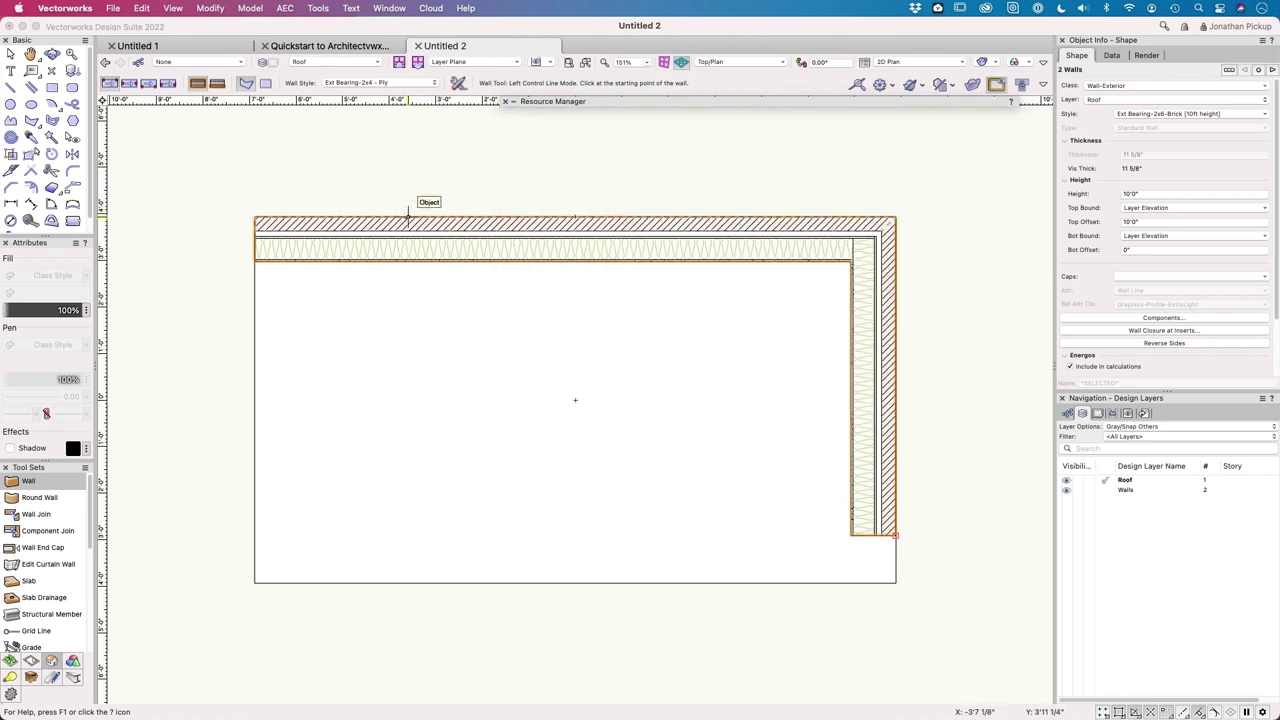
Step: Delete the two brick walls and set the Wall tool to align its control line to the core component
left_click(8, 56)
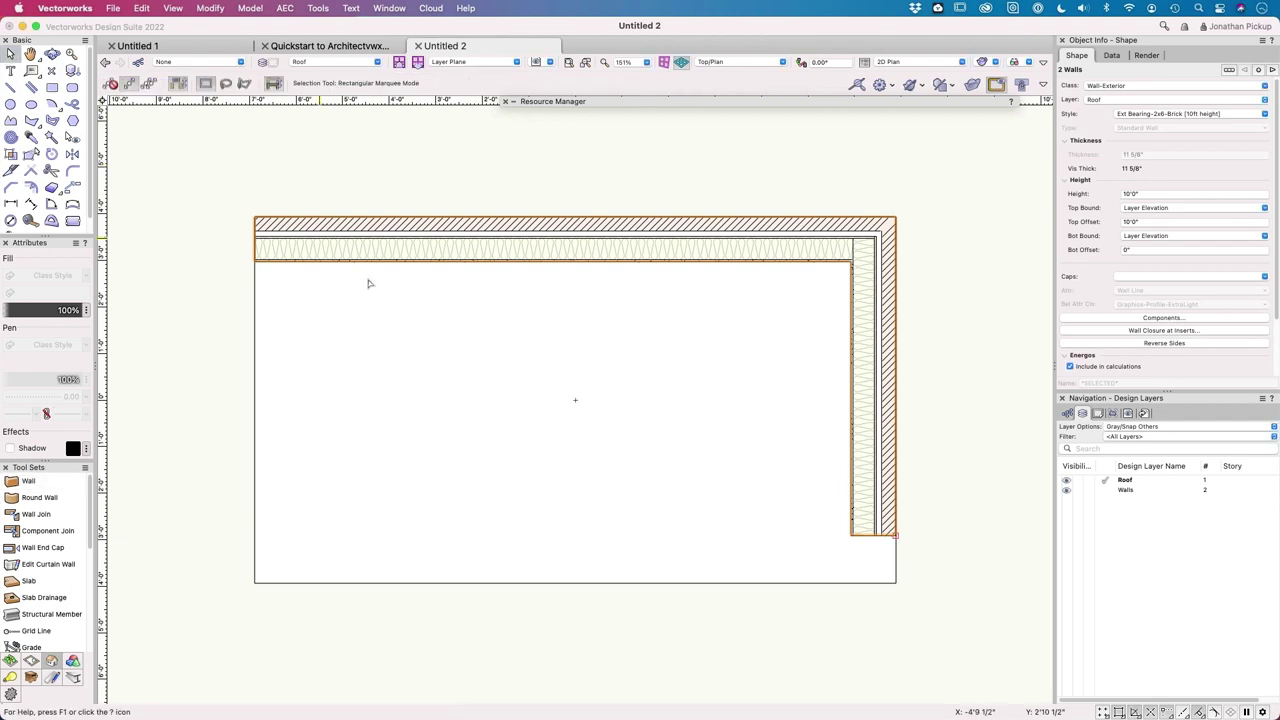
key("Delete")
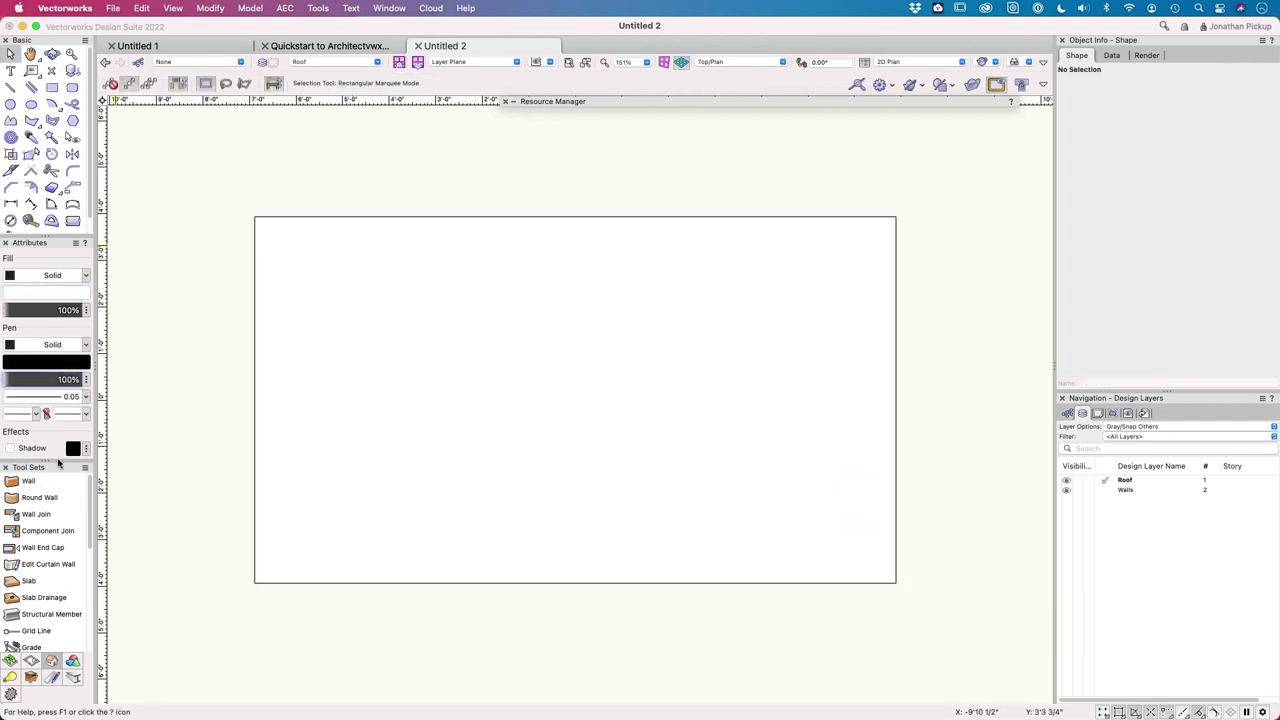
left_click(28, 481)
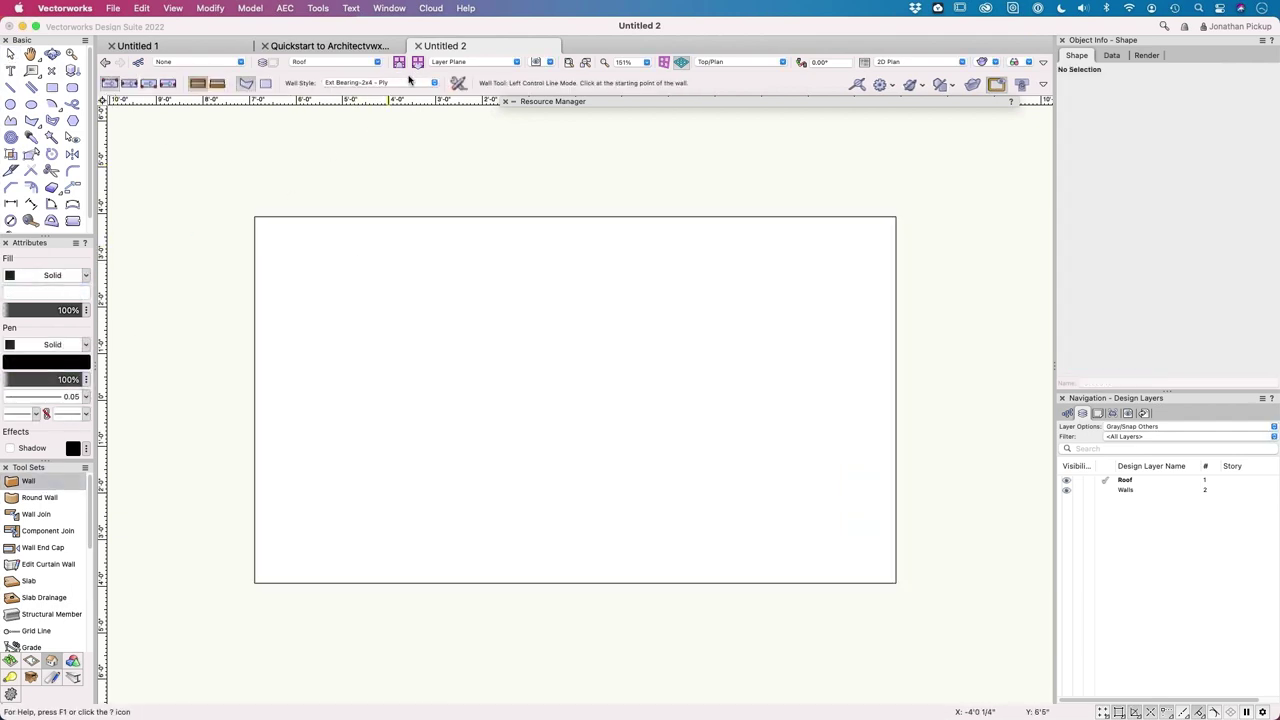
left_click(255, 217)
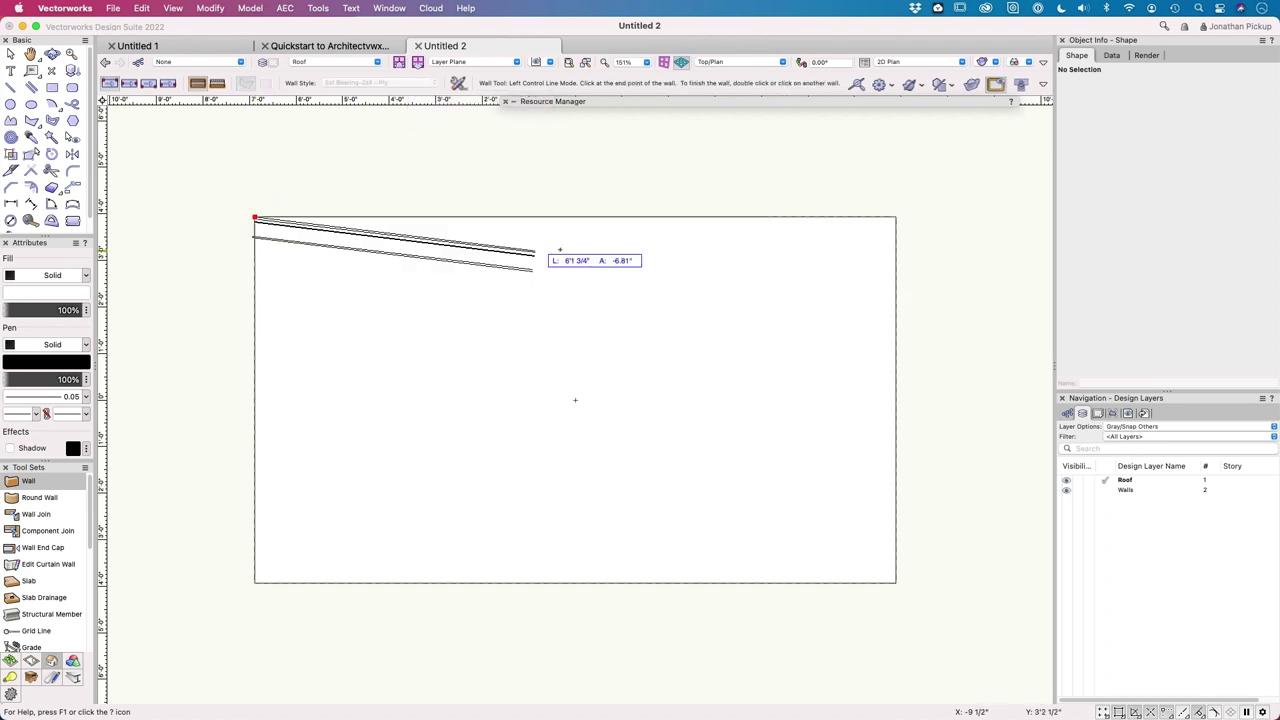
key("Escape")
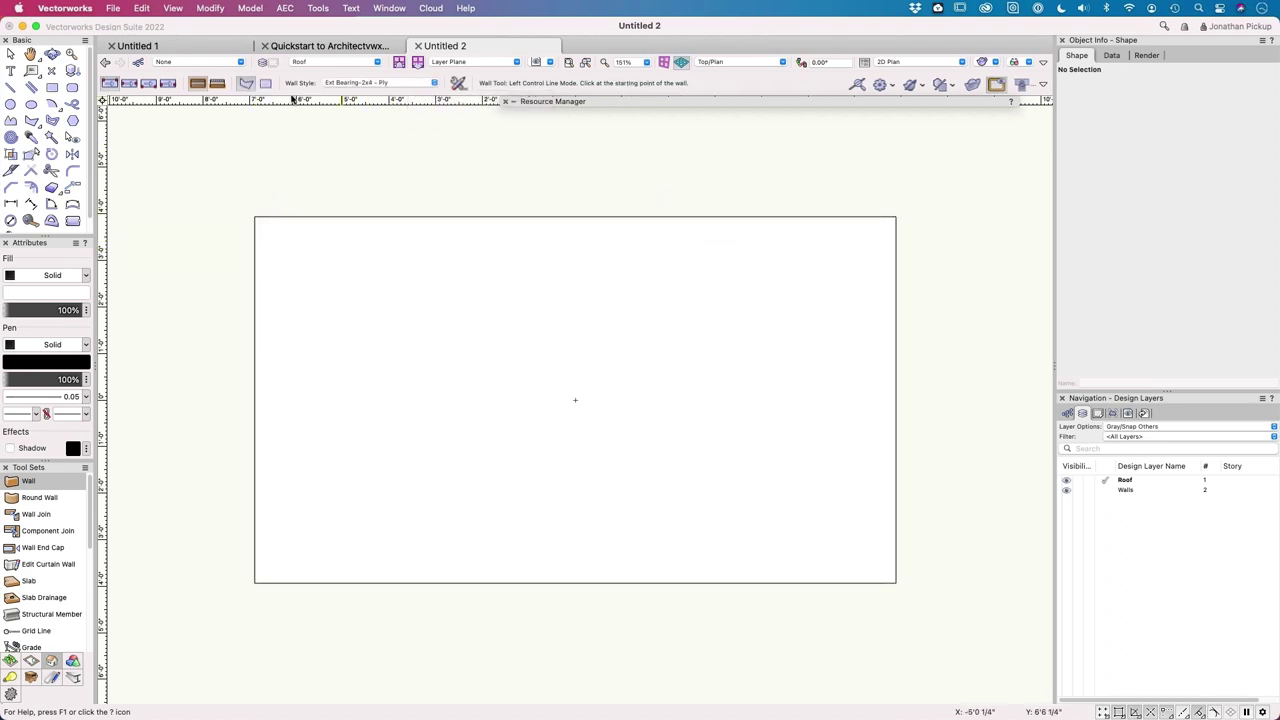
left_click(218, 88)
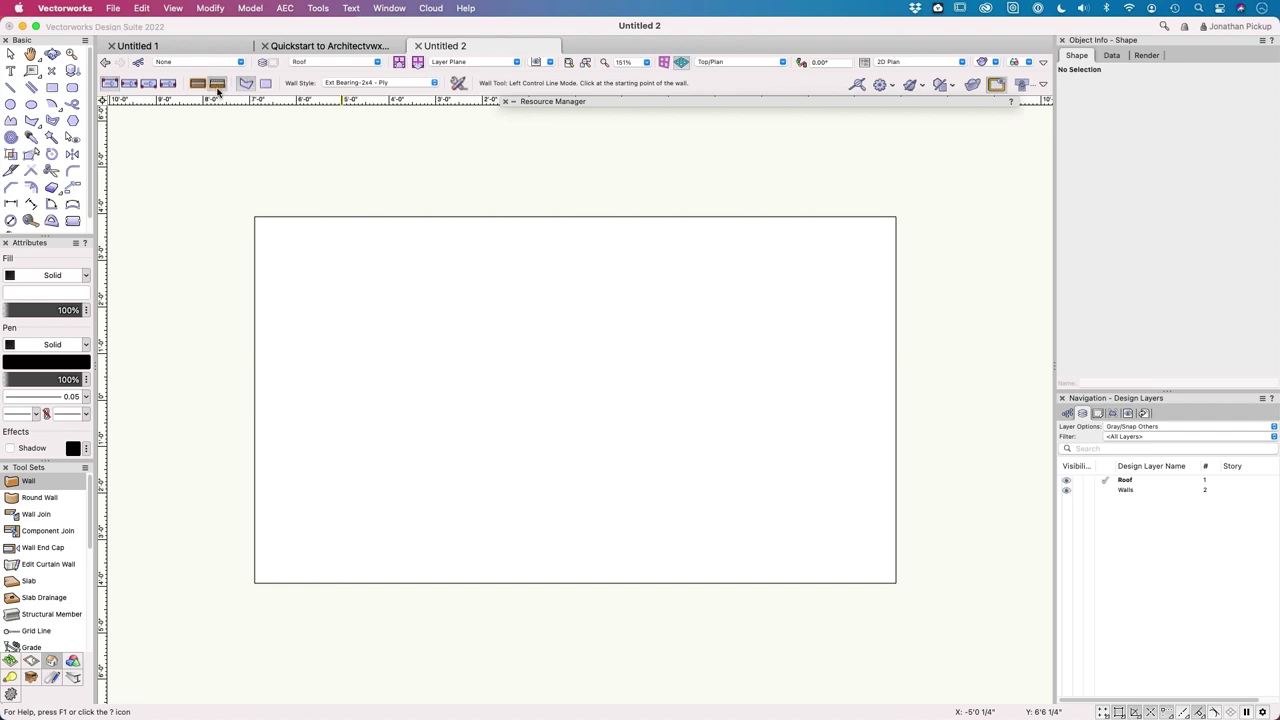
Step: Try drawing two walls along the slab's upper and right edges, inspect their edge alignment, and delete them
left_click(255, 217)
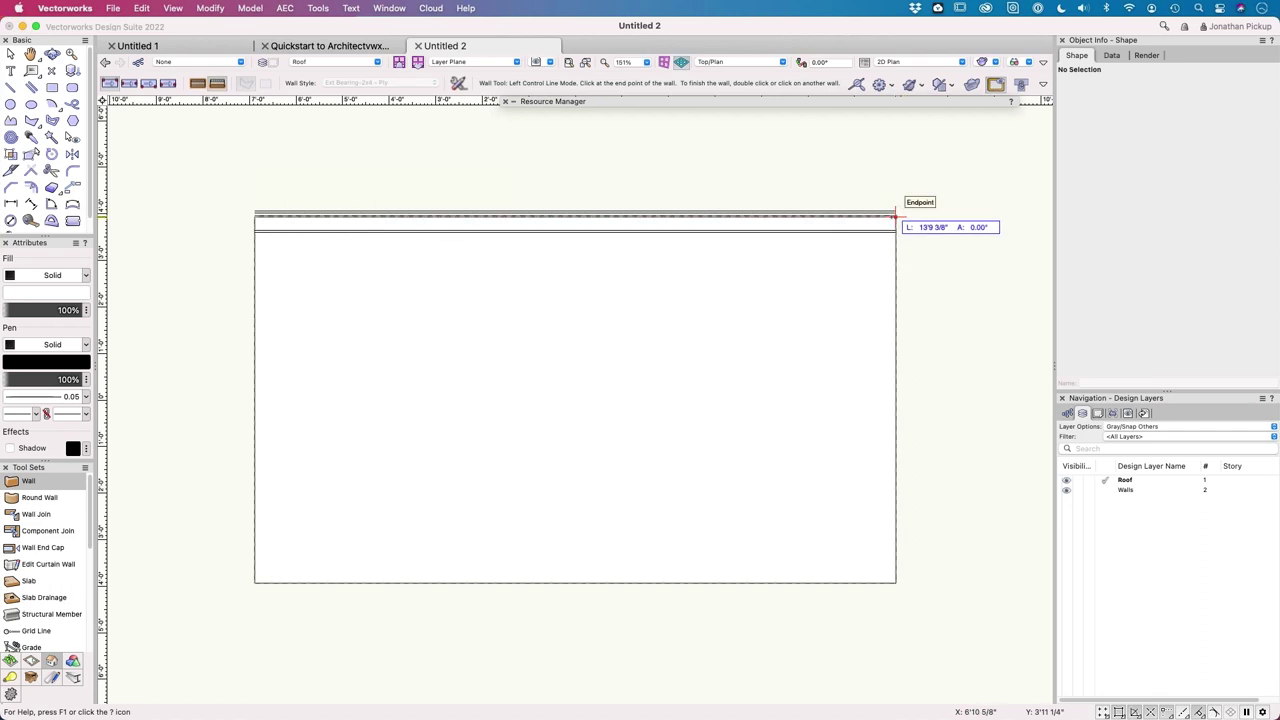
left_click(895, 217)
double_click(895, 322)
scroll(914, 320, "up", 2)
scroll(914, 300, "up", 10)
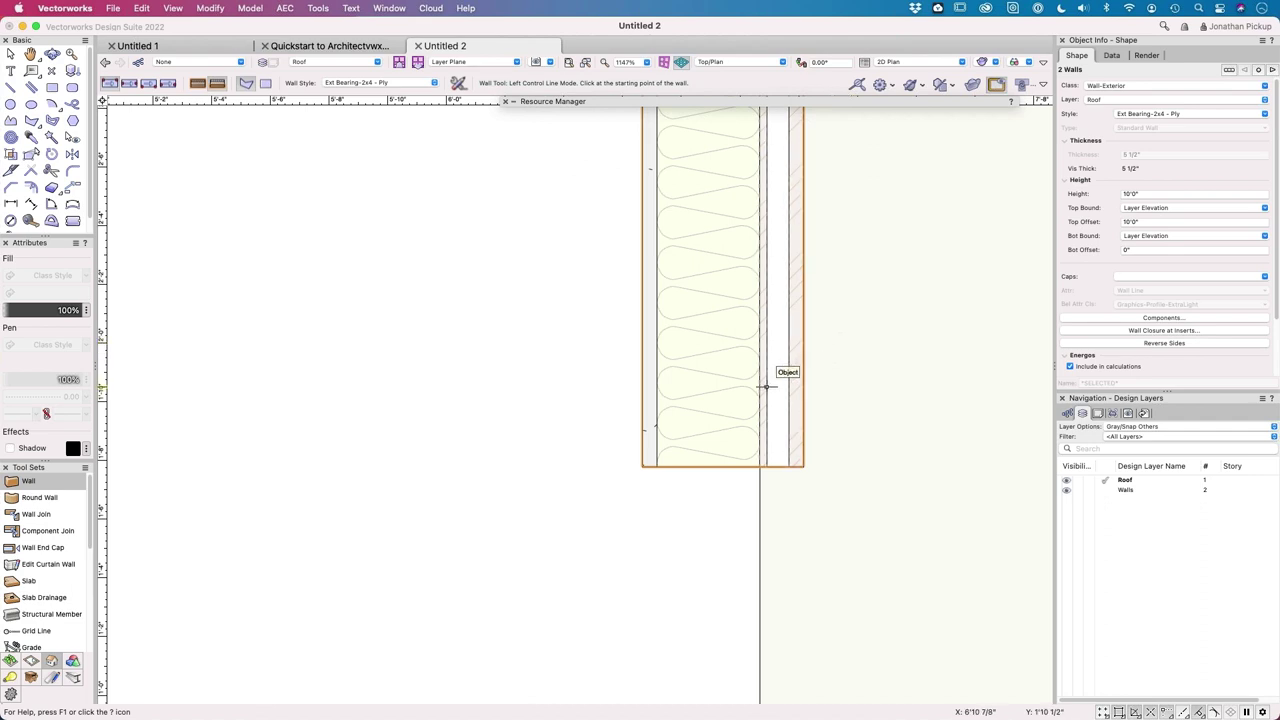
scroll(759, 397, "up", 2)
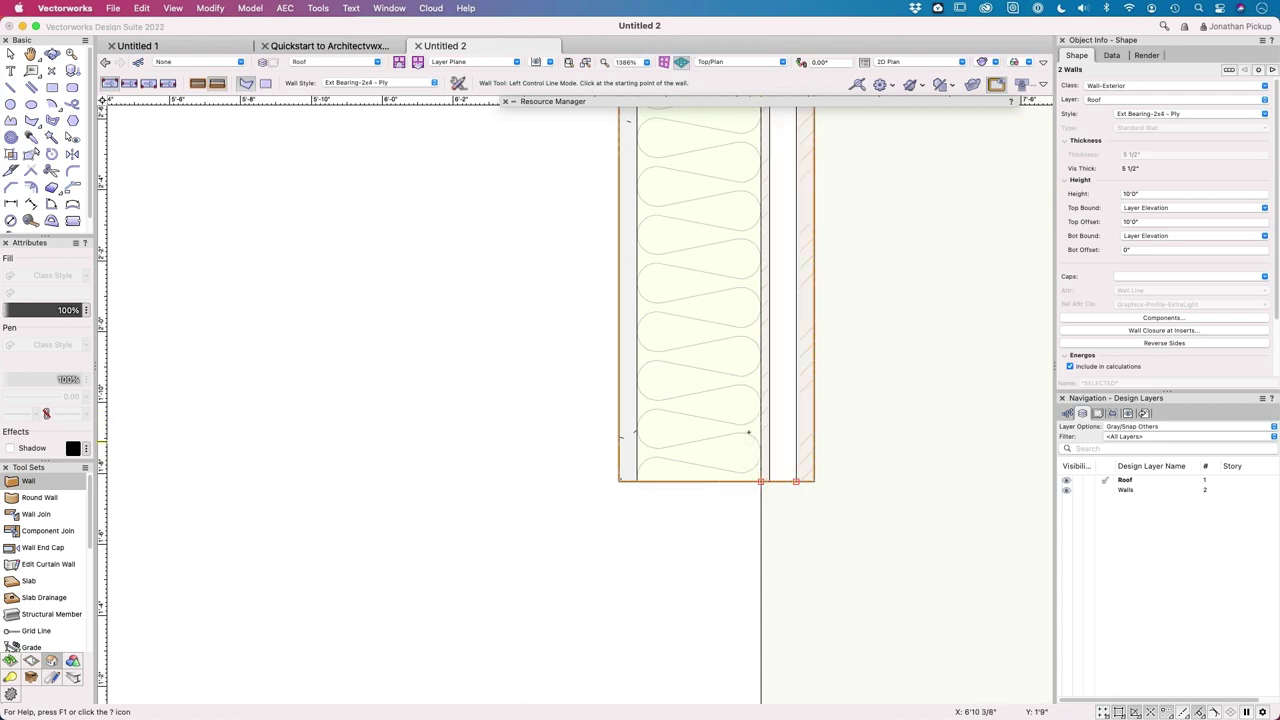
scroll(758, 425, "down", 1)
scroll(758, 425, "down", 8)
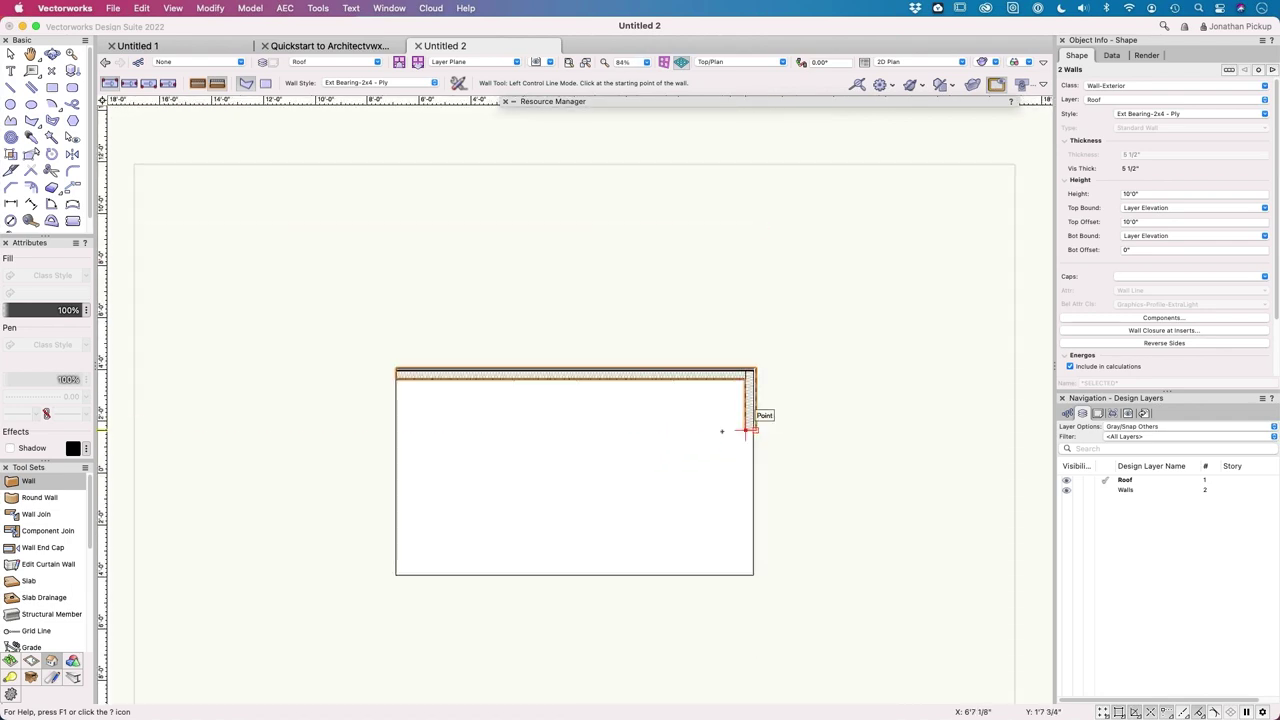
key("Delete")
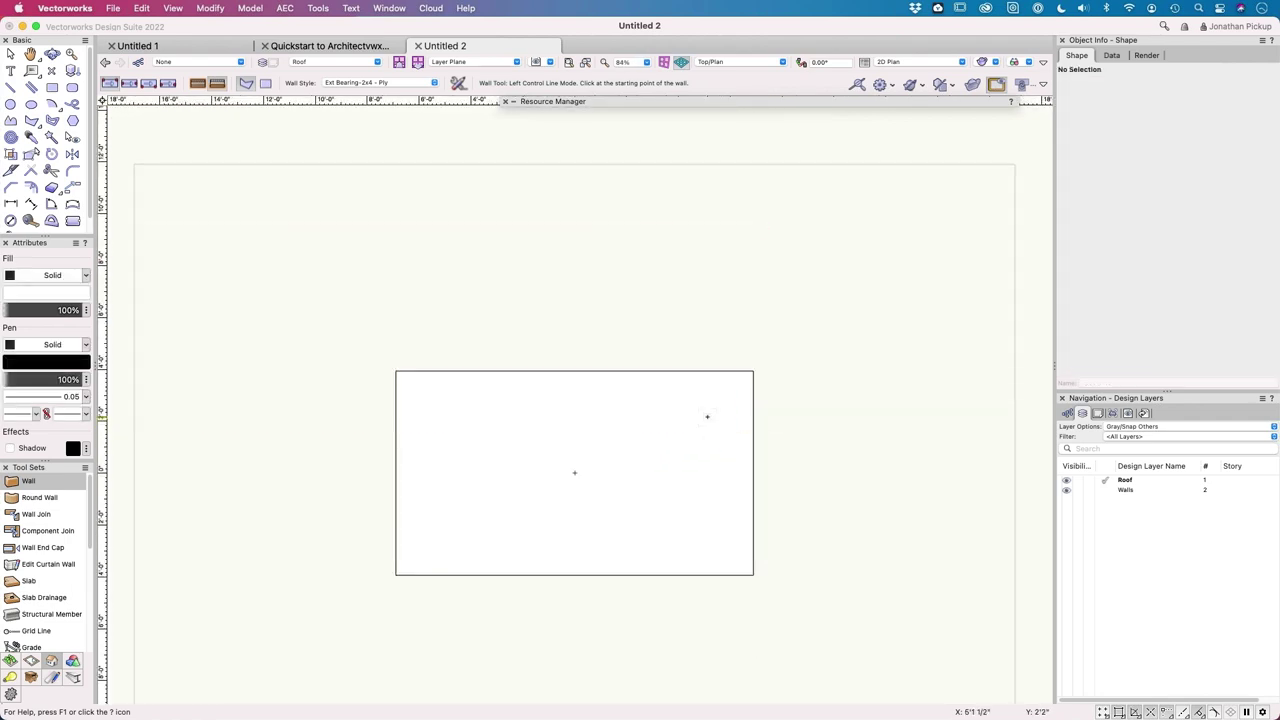
Step: Draw a rectangle of four Ext Bearing-2x4 - Ply walls between opposite corners of the slab
left_click(267, 87)
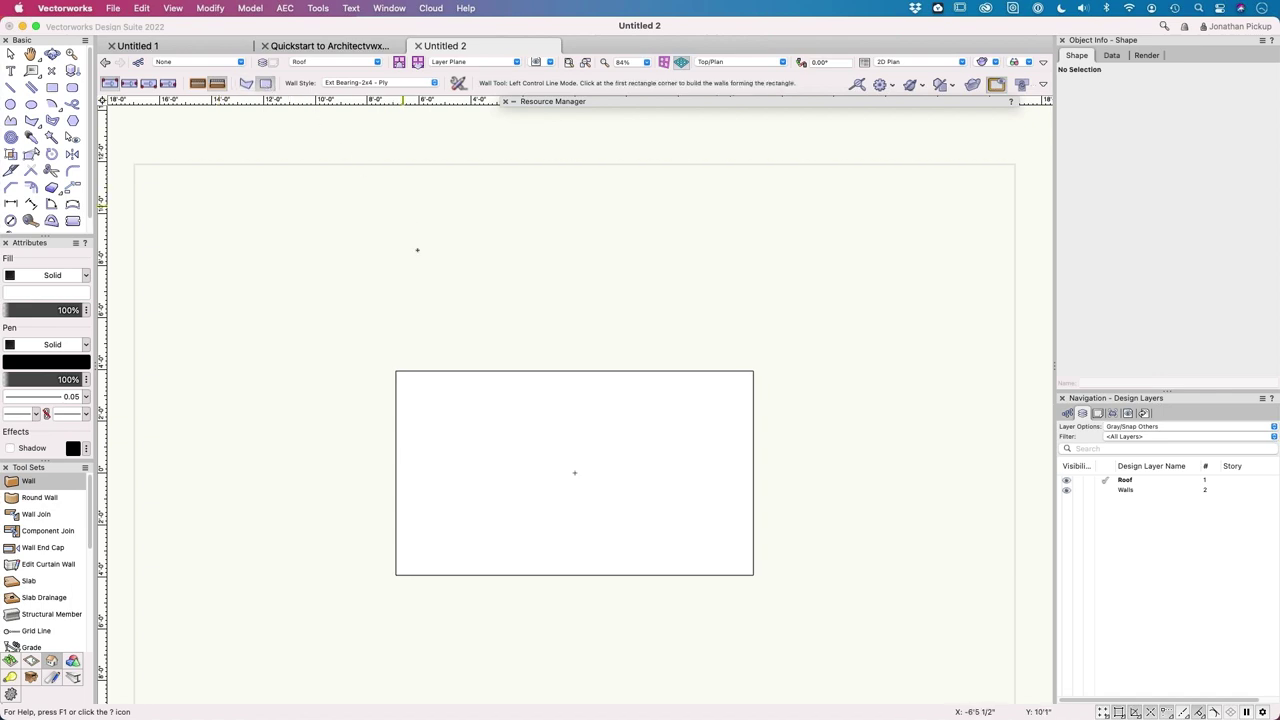
left_click(396, 372)
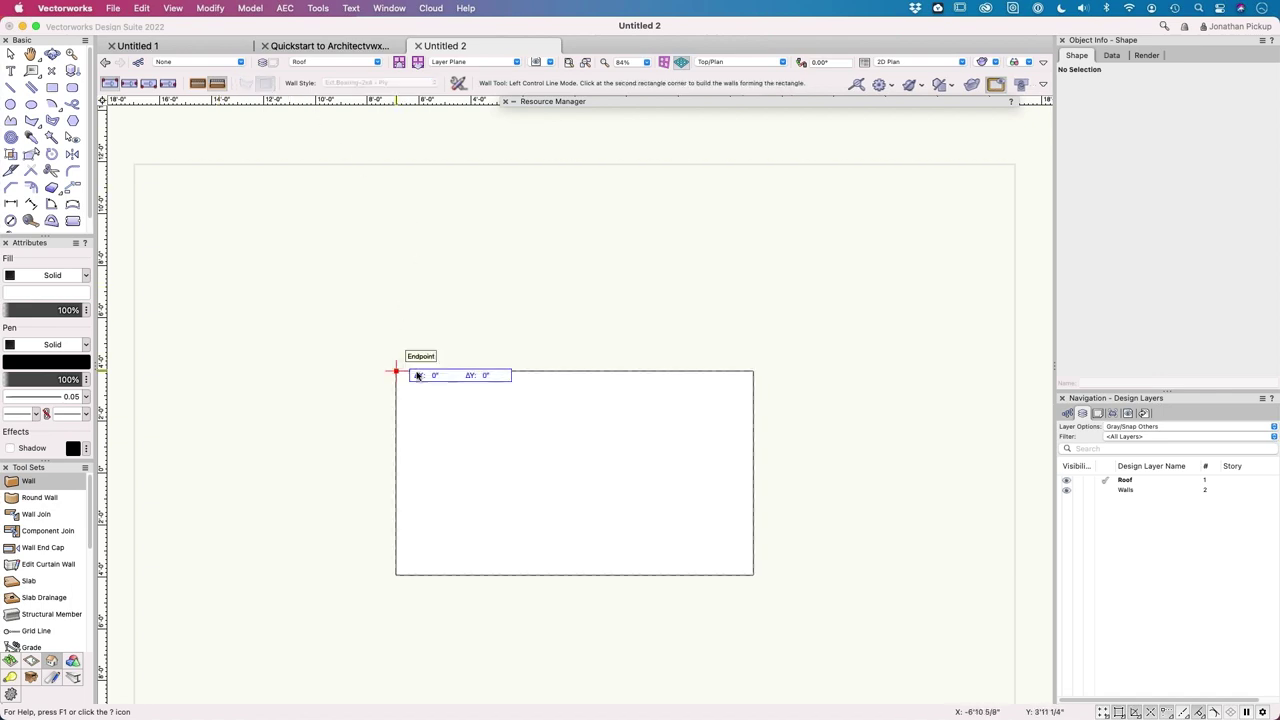
left_click(753, 574)
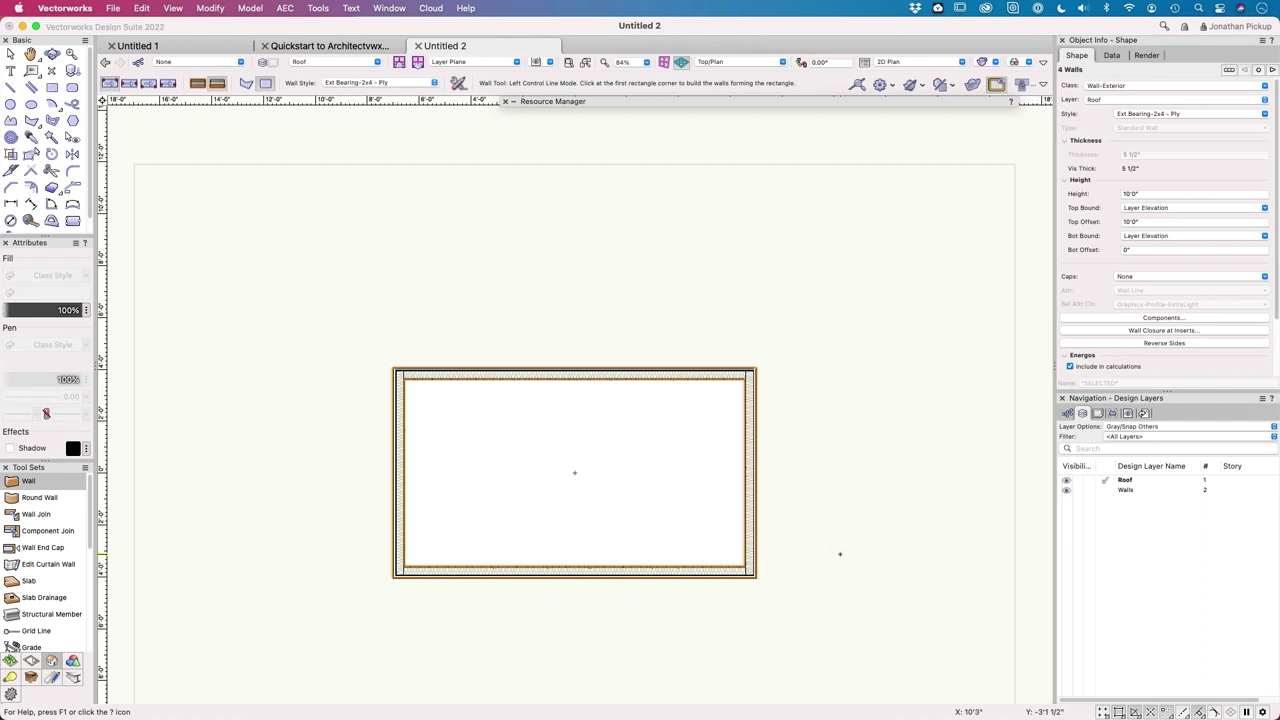
Step: Examine the four ply-clad walls and their lower edges in 3D, and return to the Top/Plan view
key("F5")
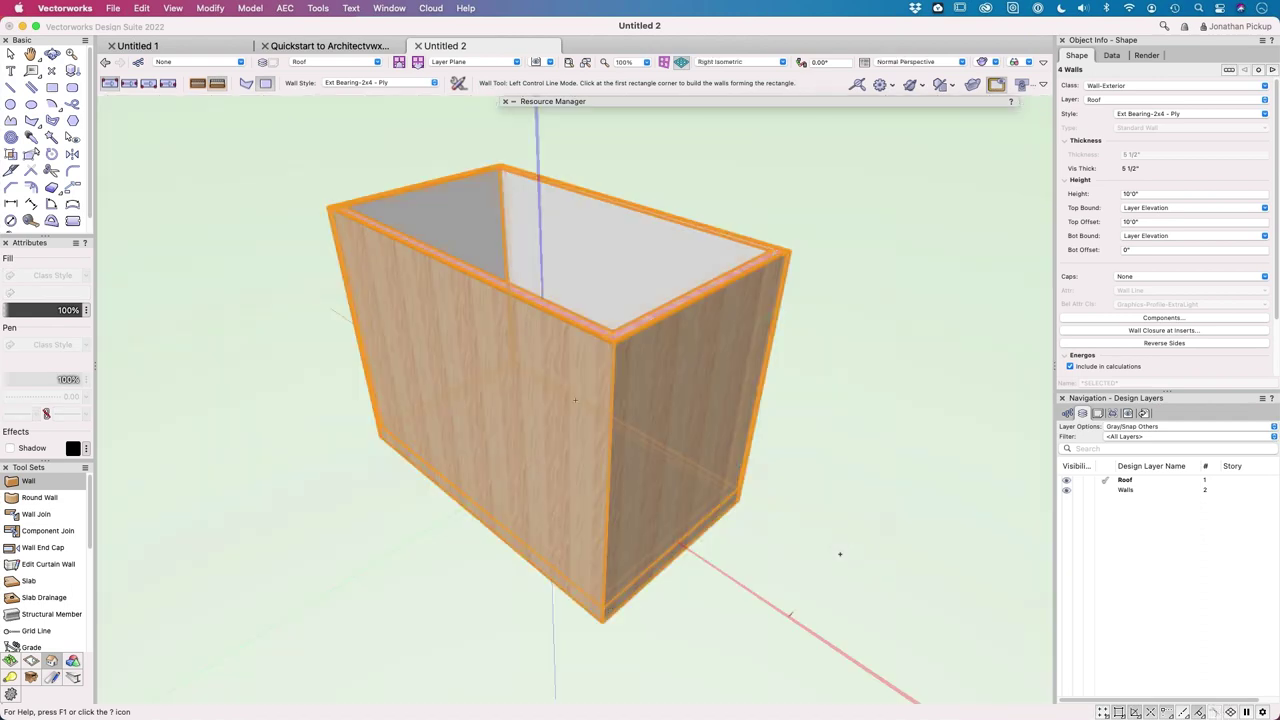
key("shift+c")
left_click_drag(672, 594, 745, 478)
key("F5")
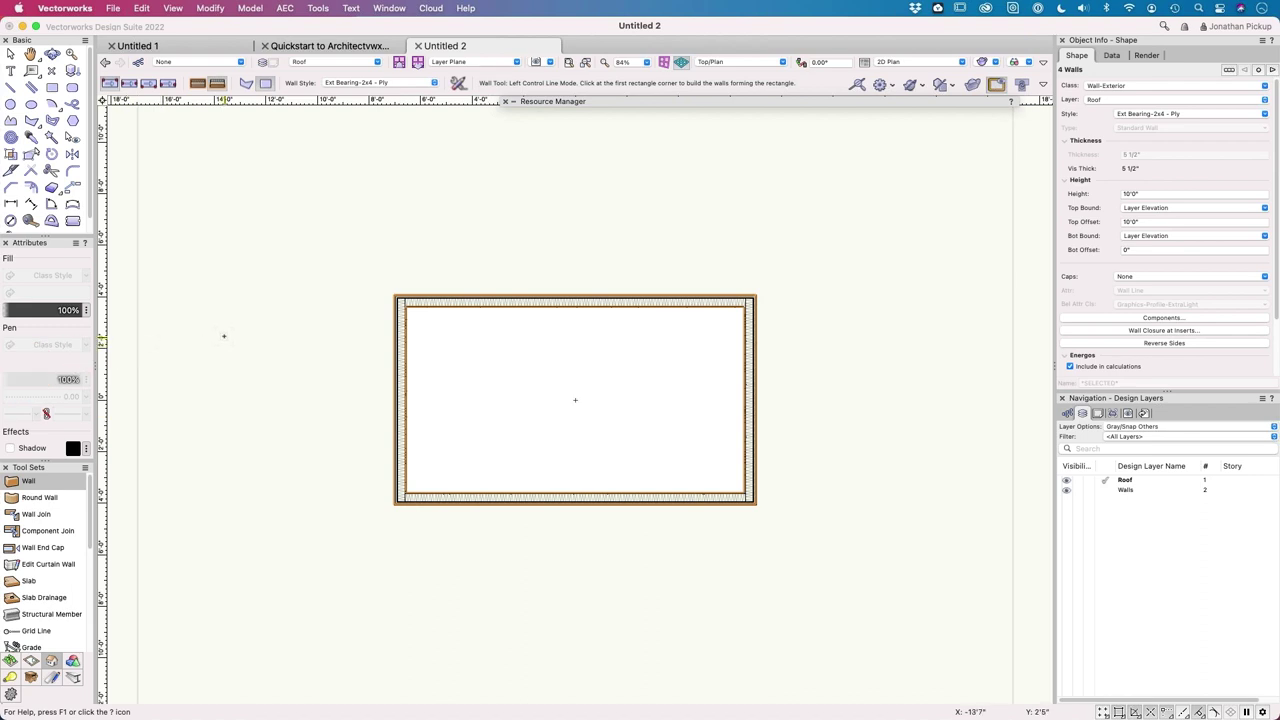
scroll(224, 336, "down", 2)
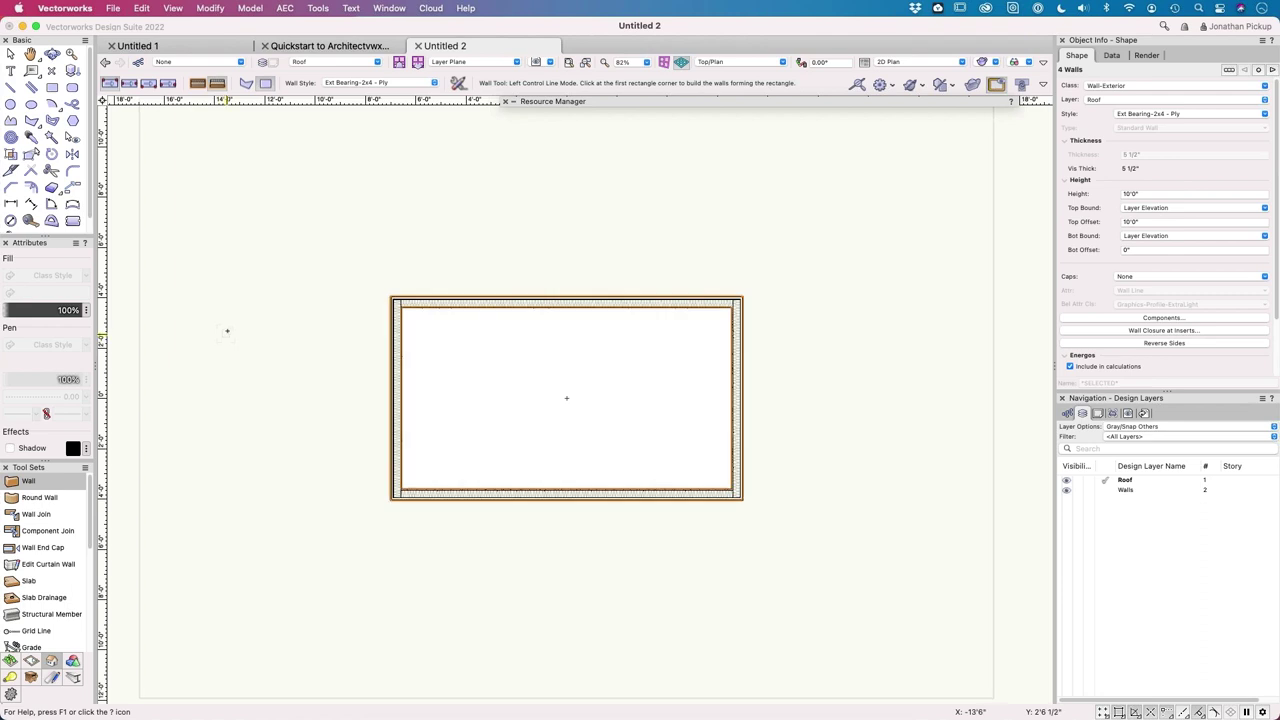
key("3")
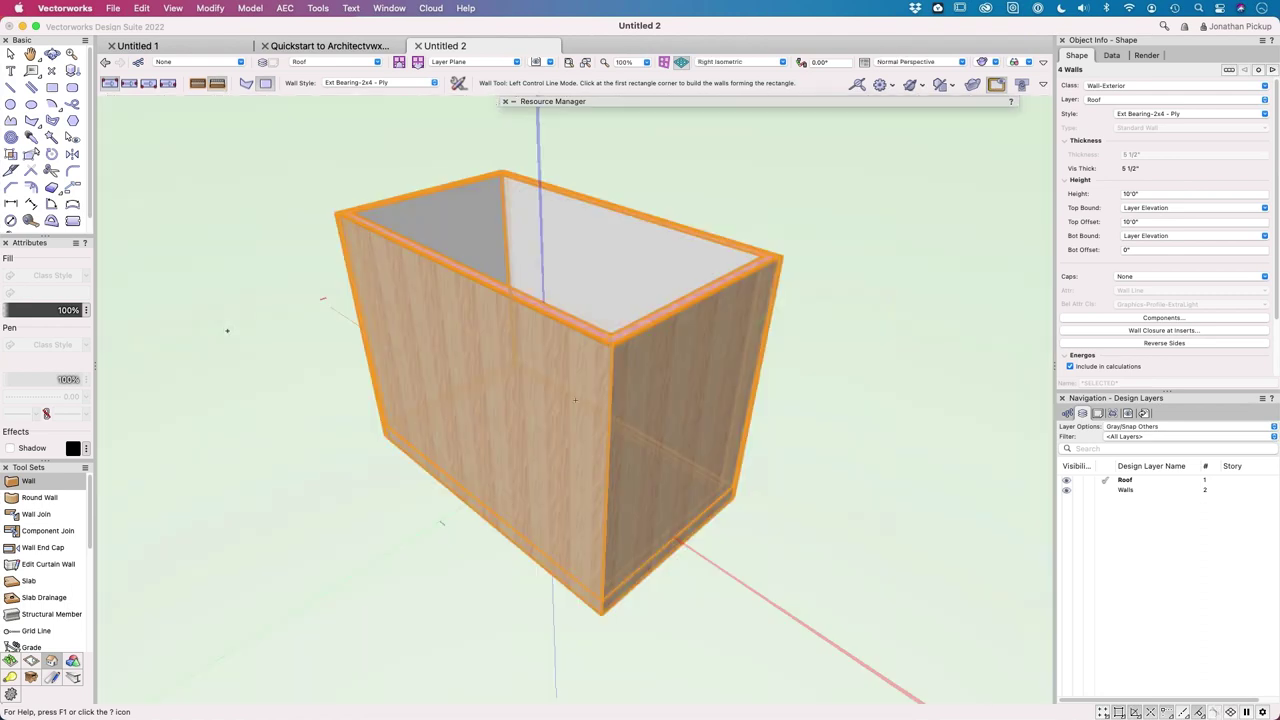
key("0")
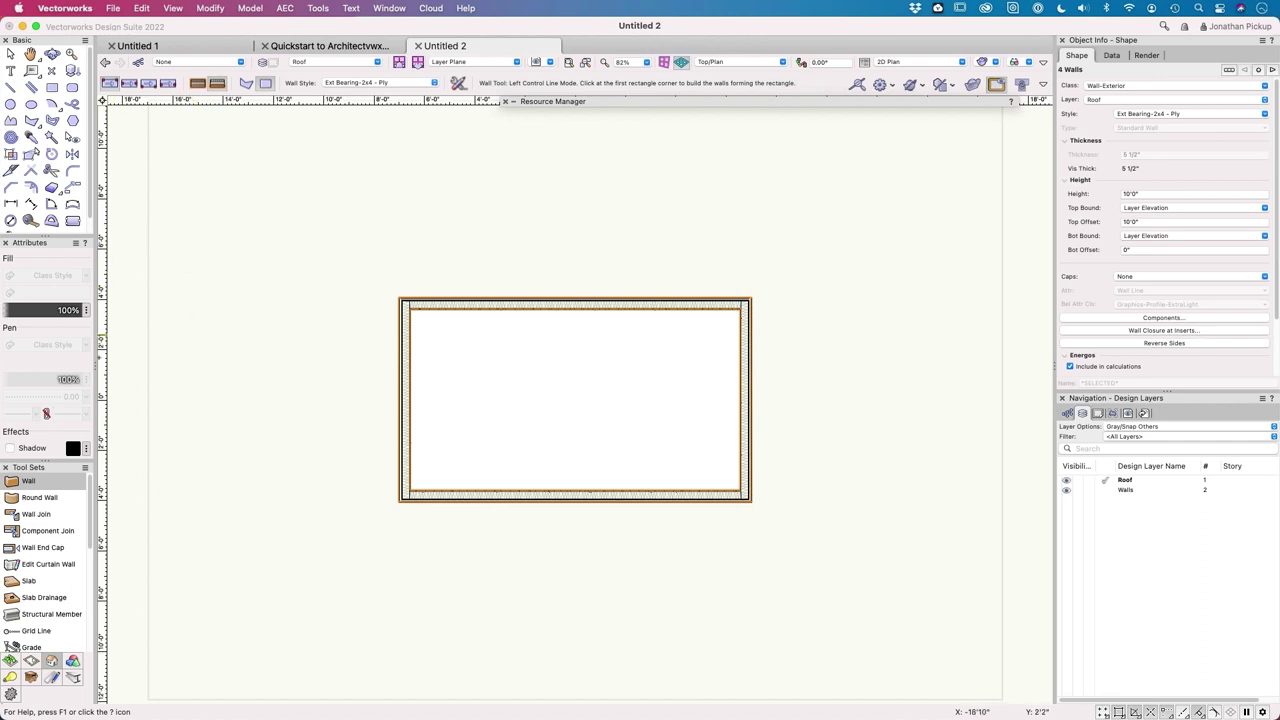
Step: Start the Door tool and set the door leaf width to 810mm in its preferences
scroll(50, 570, "down", 5)
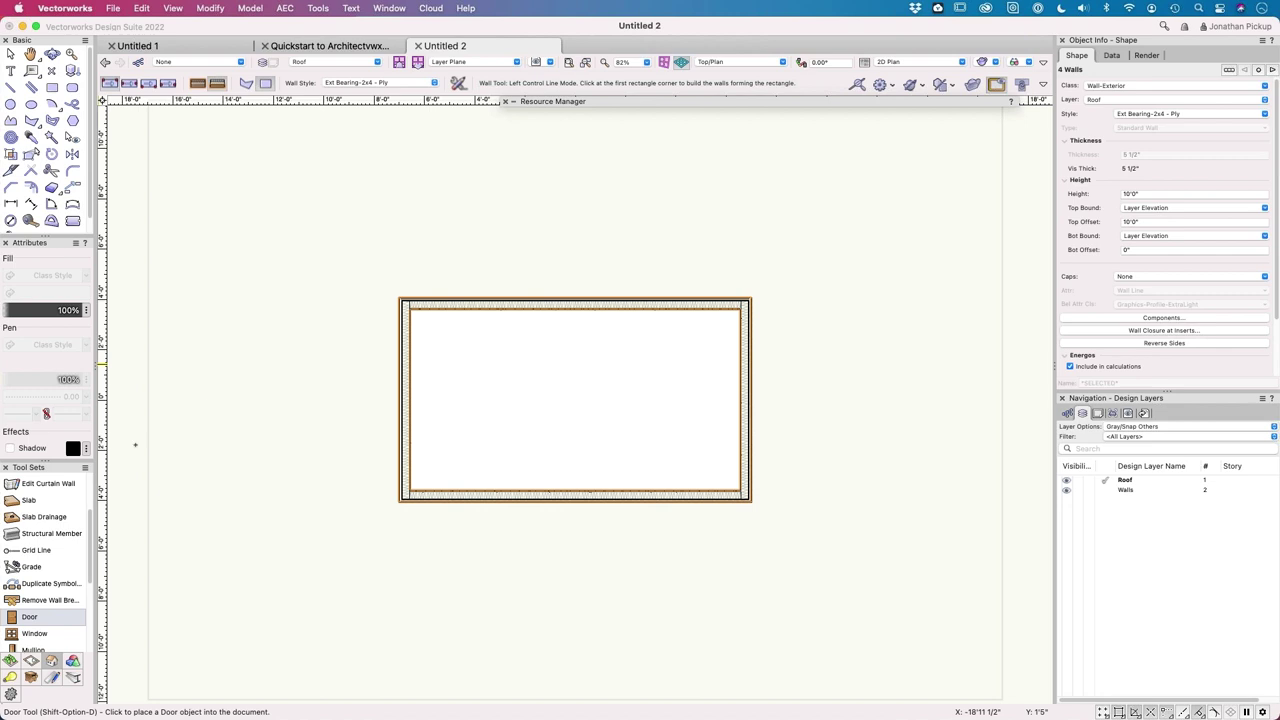
left_click(30, 616)
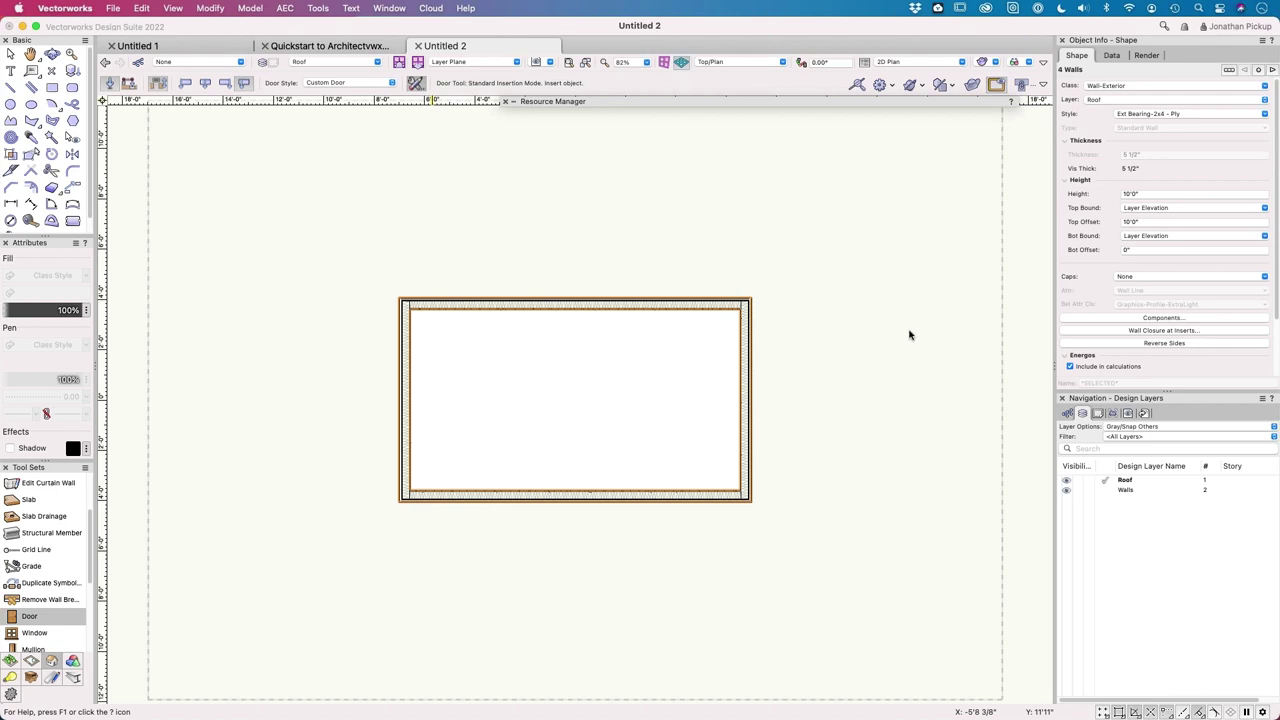
left_click(415, 84)
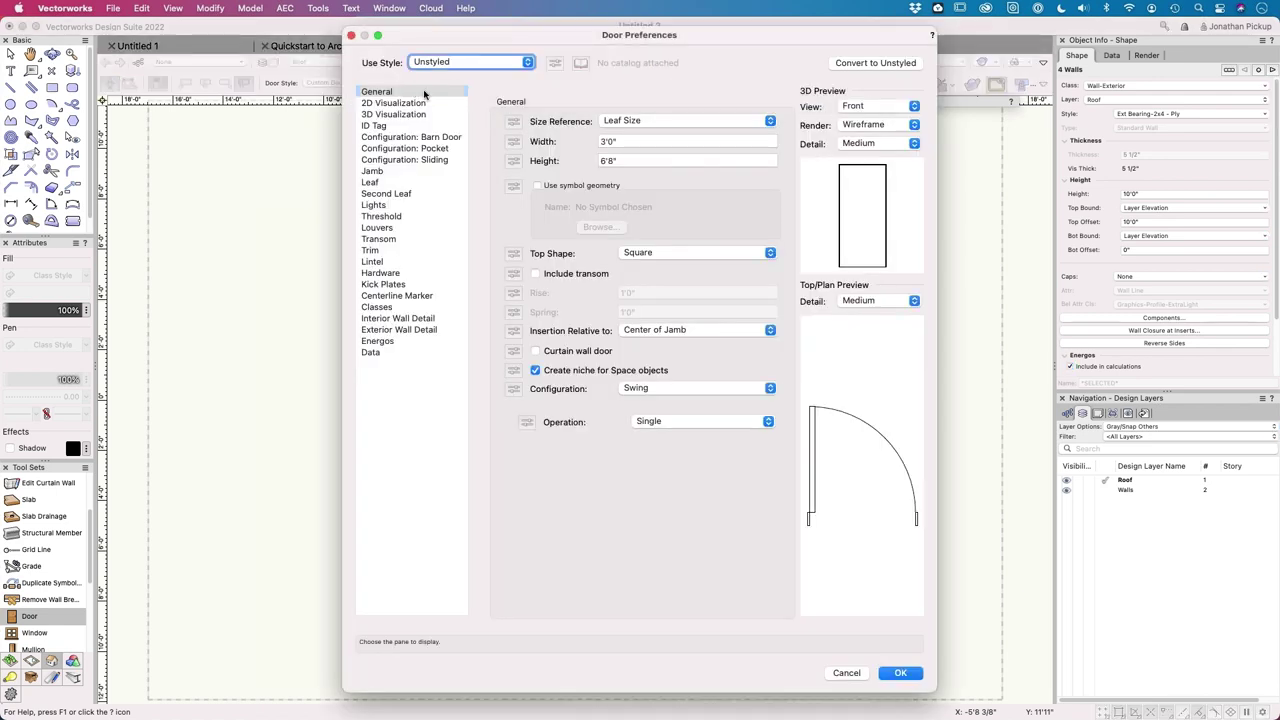
left_click(602, 142)
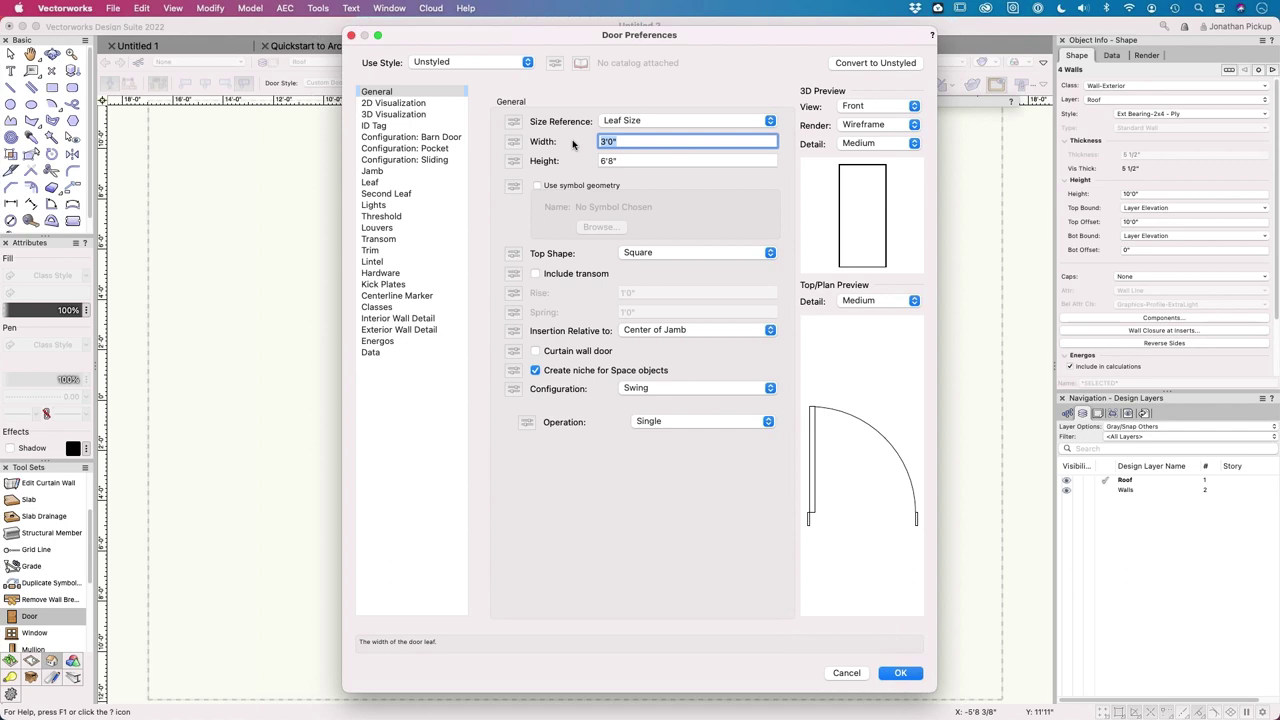
type("810mm")
key("Tab")
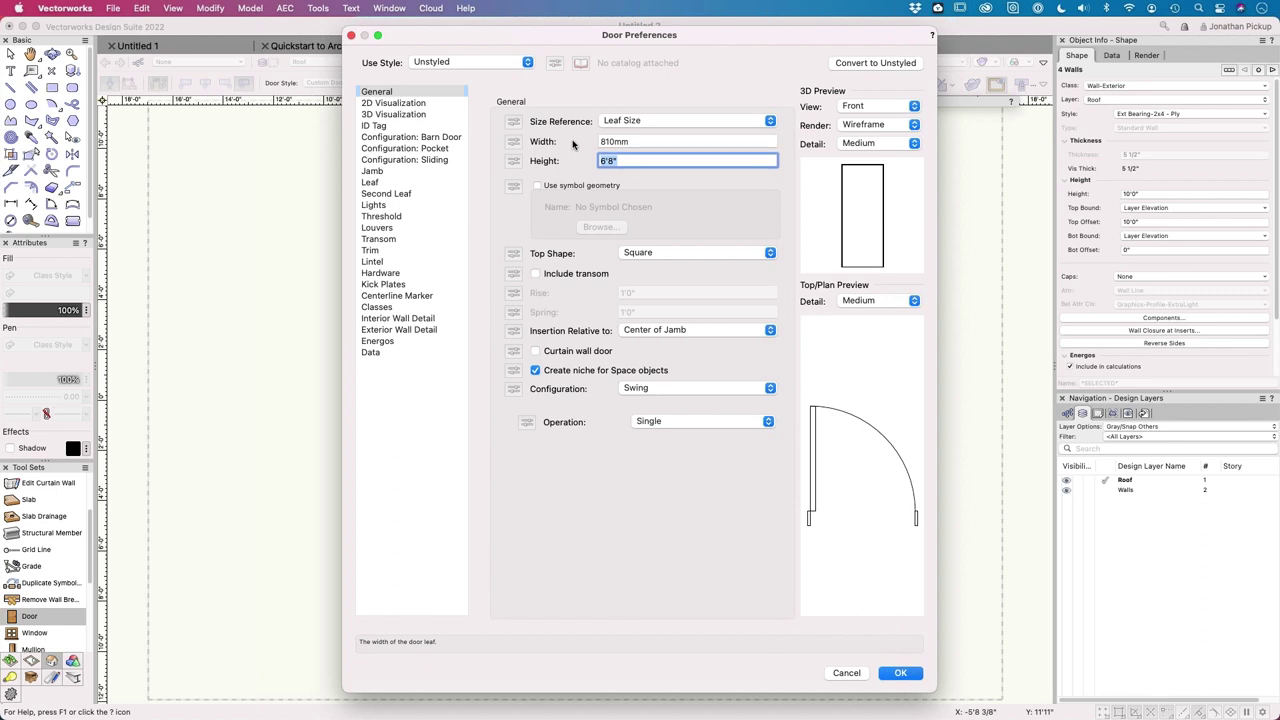
Step: Review the door's insertion reference, top shape, transom and configuration options, and display the 2D Visualization settings
left_click(649, 336)
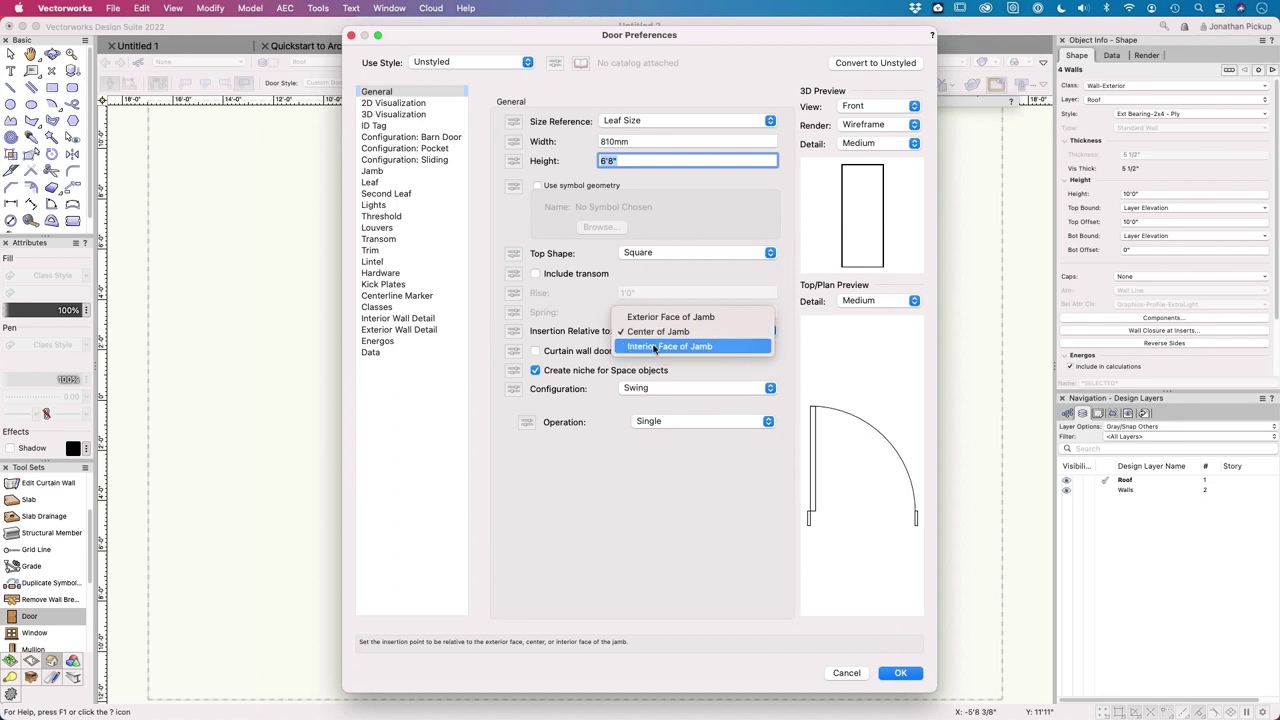
left_click(656, 334)
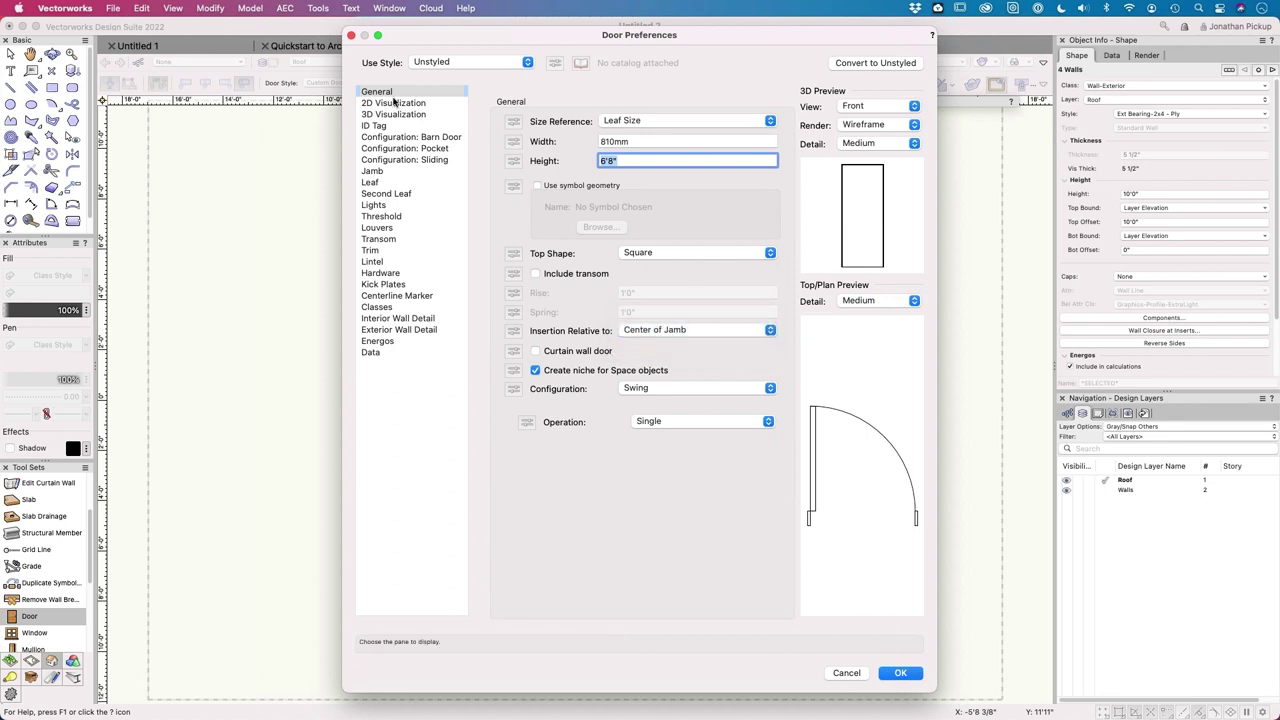
left_click(656, 262)
left_click(656, 268)
left_click(651, 253)
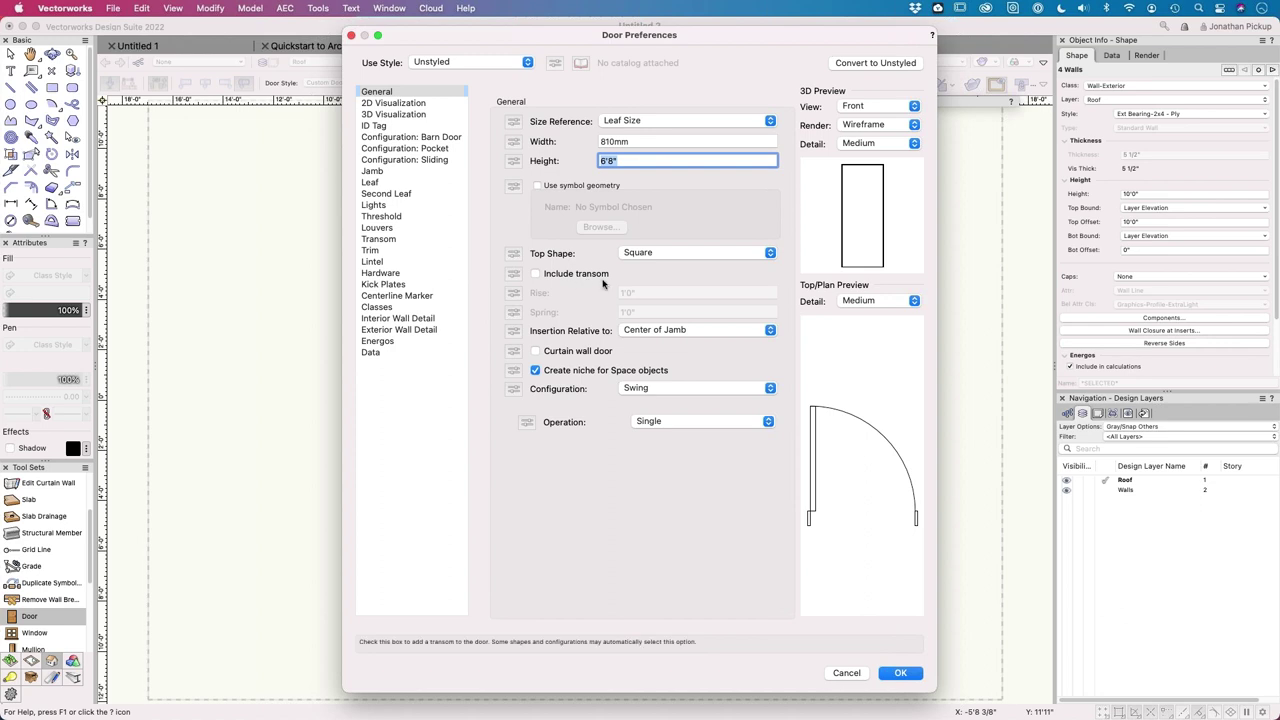
left_click(563, 277)
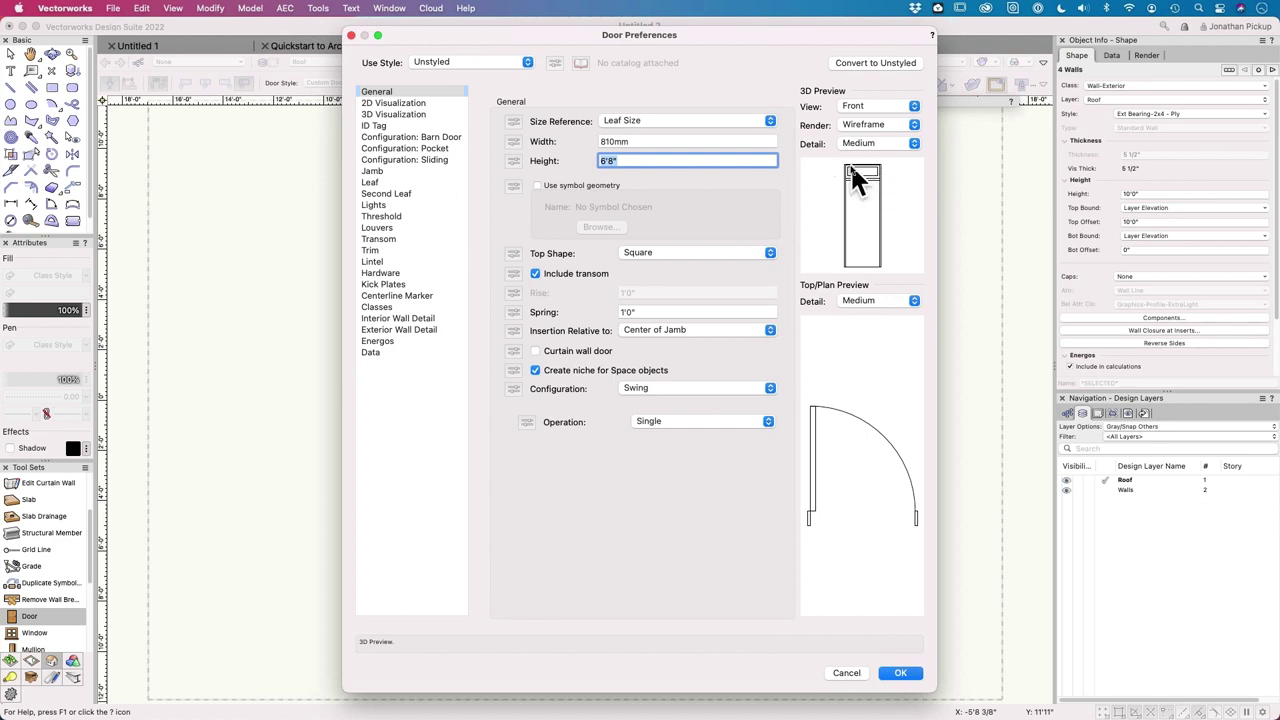
left_click(591, 277)
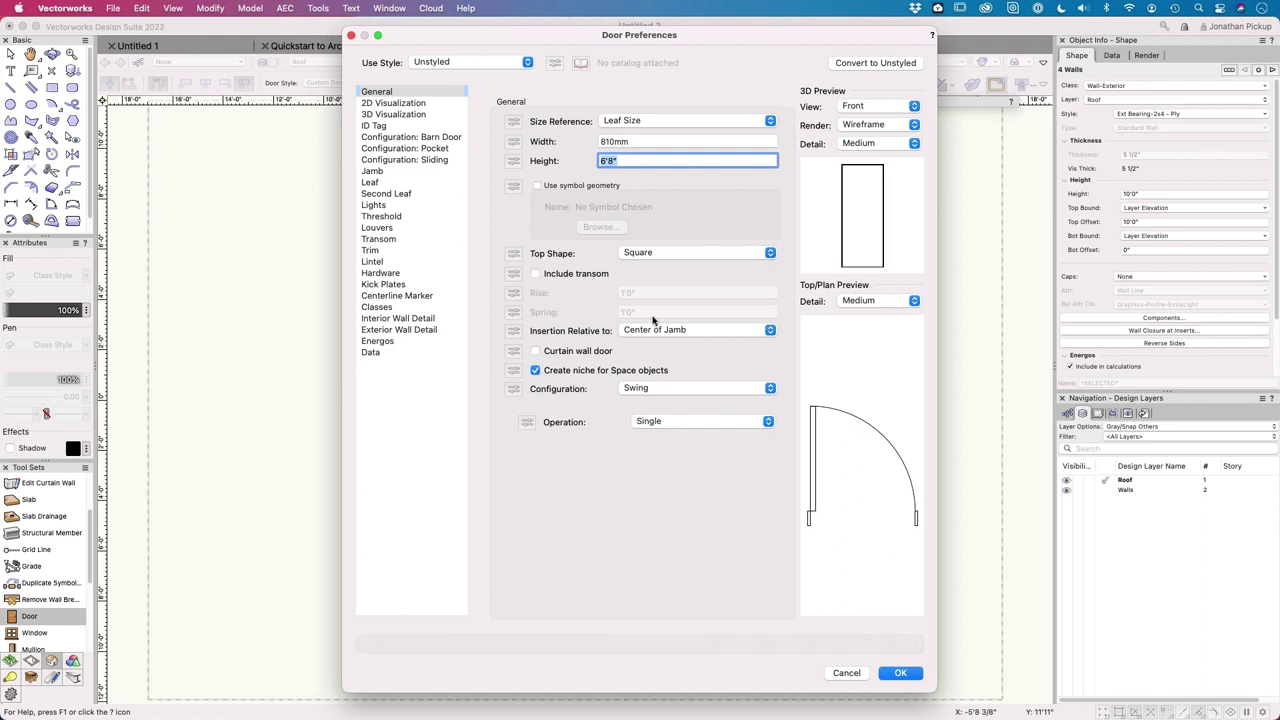
left_click(644, 390)
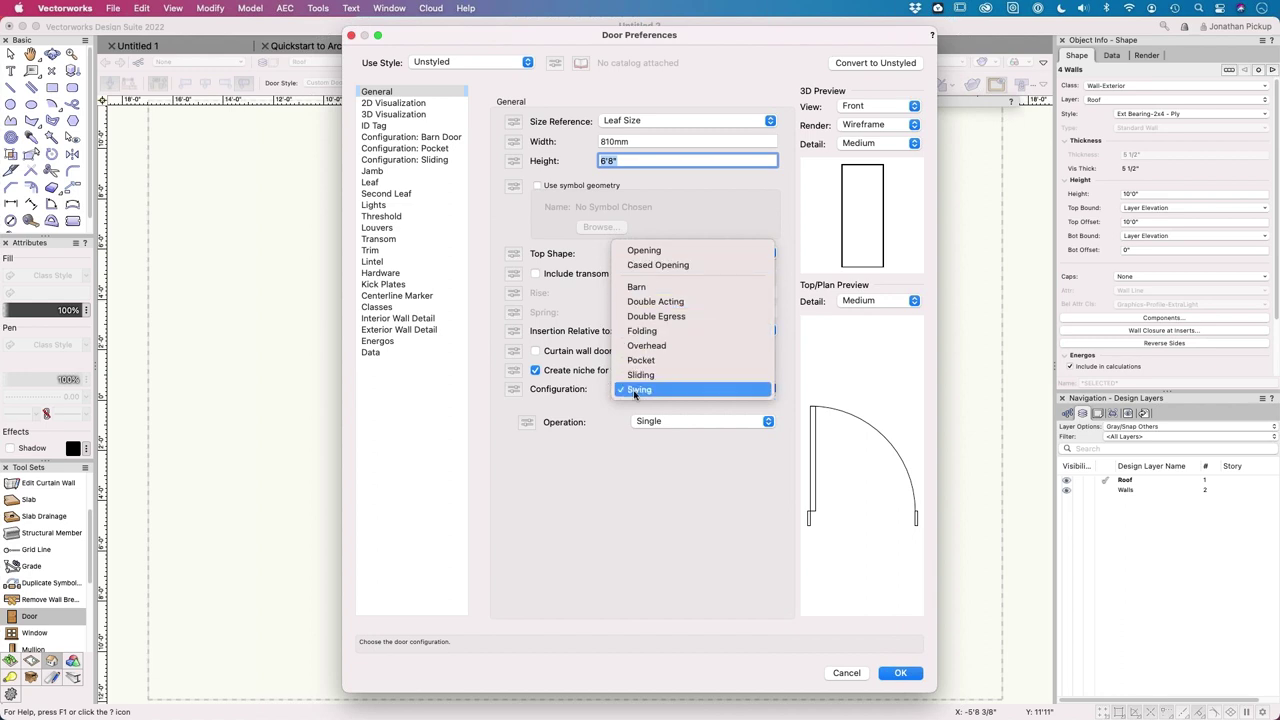
left_click(608, 429)
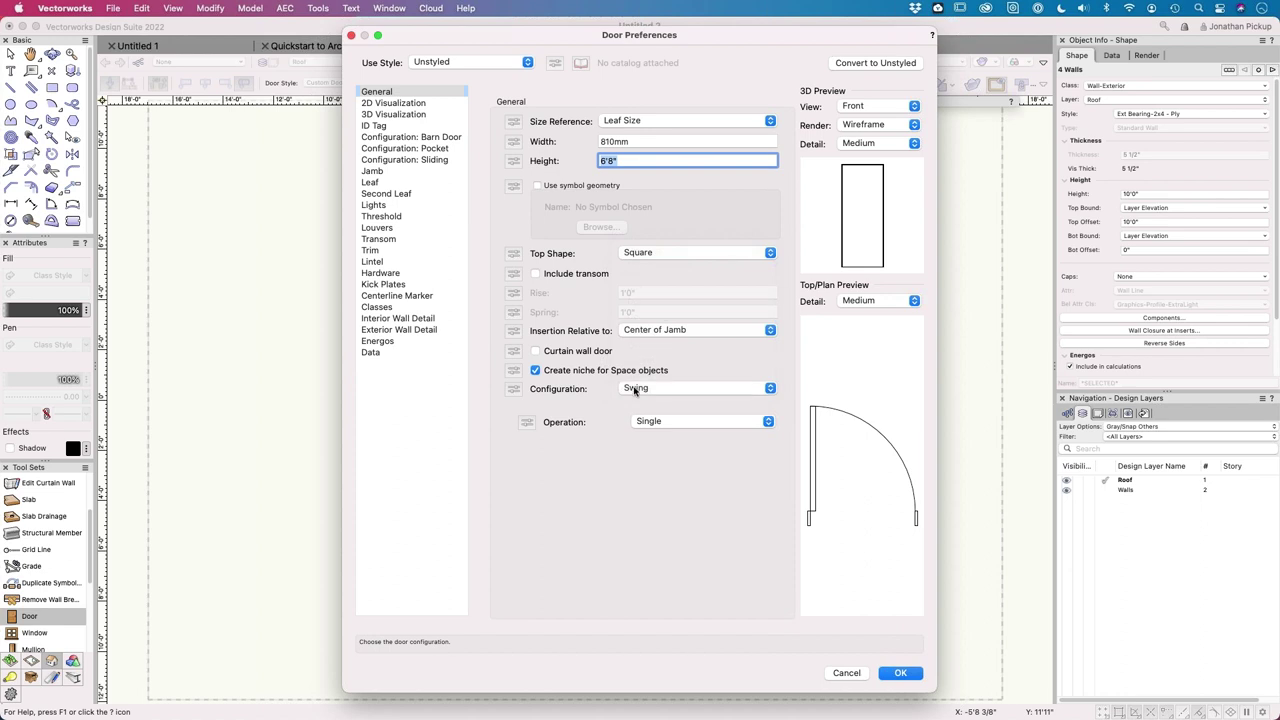
left_click(385, 104)
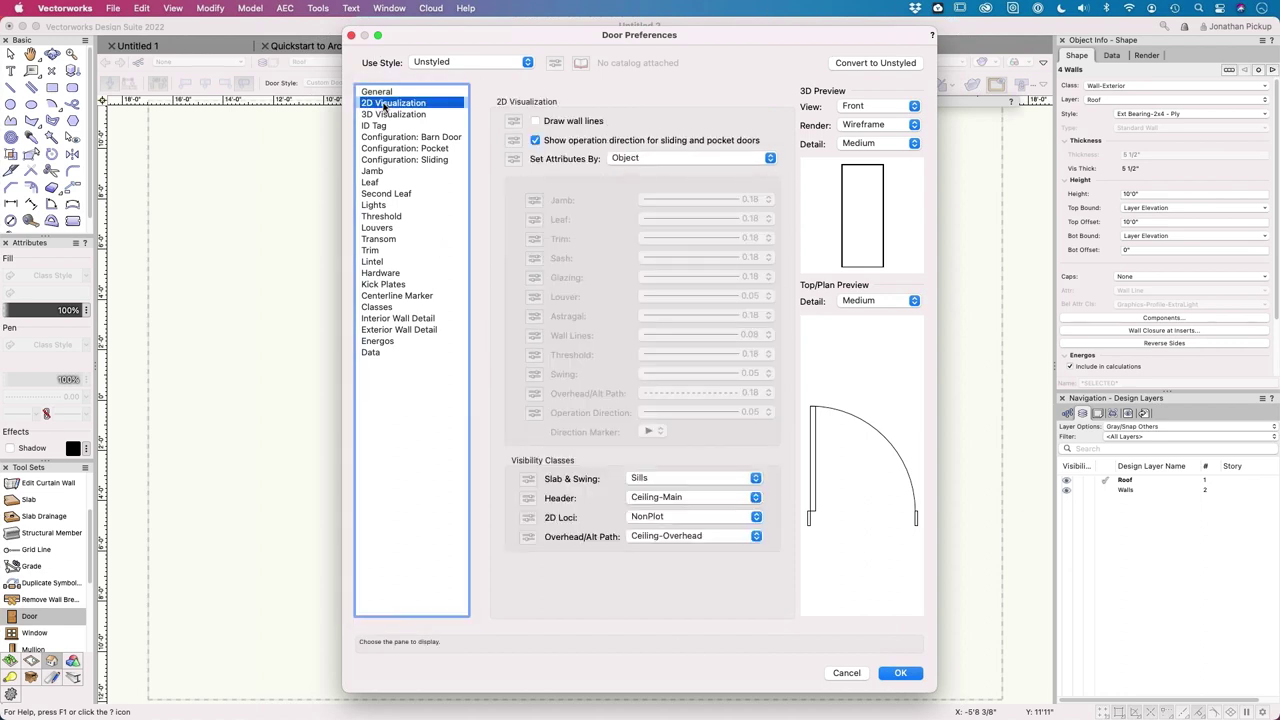
Step: Try setting the door's 2D attributes by Line Style and by Class, and return the option to Object
left_click(614, 160)
left_click(620, 175)
left_click(624, 160)
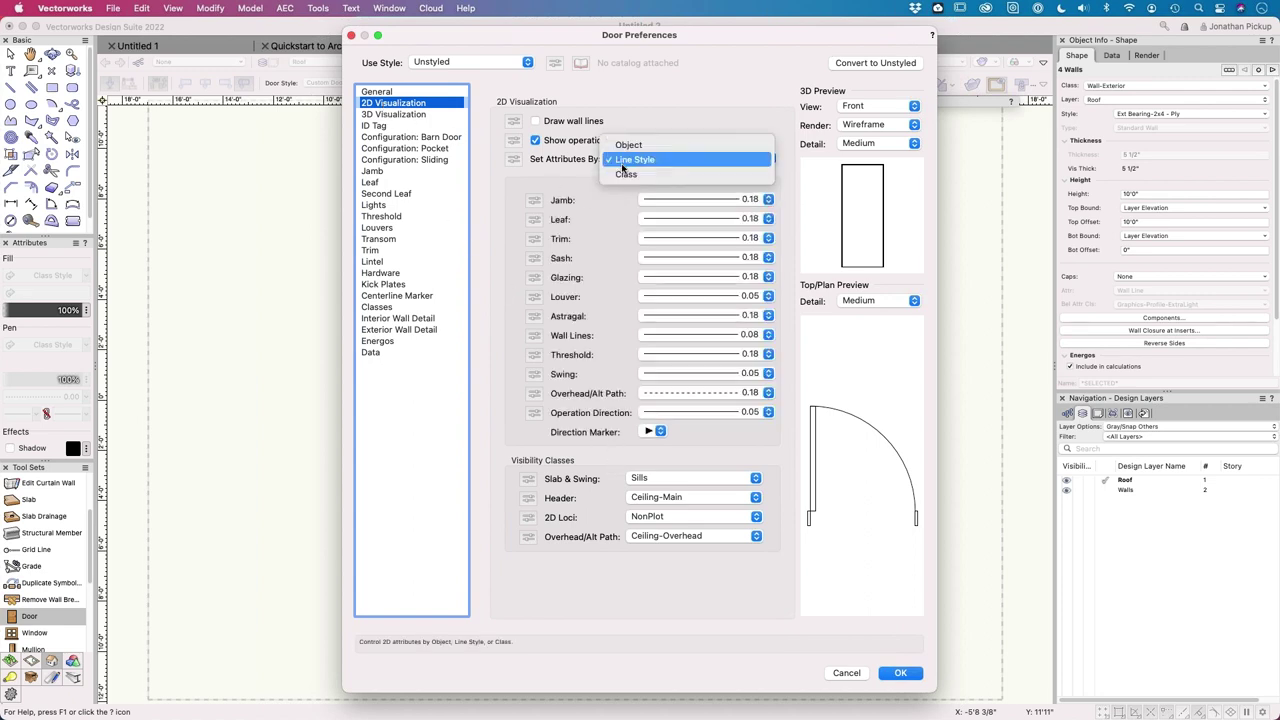
left_click(619, 173)
left_click(619, 165)
left_click(621, 132)
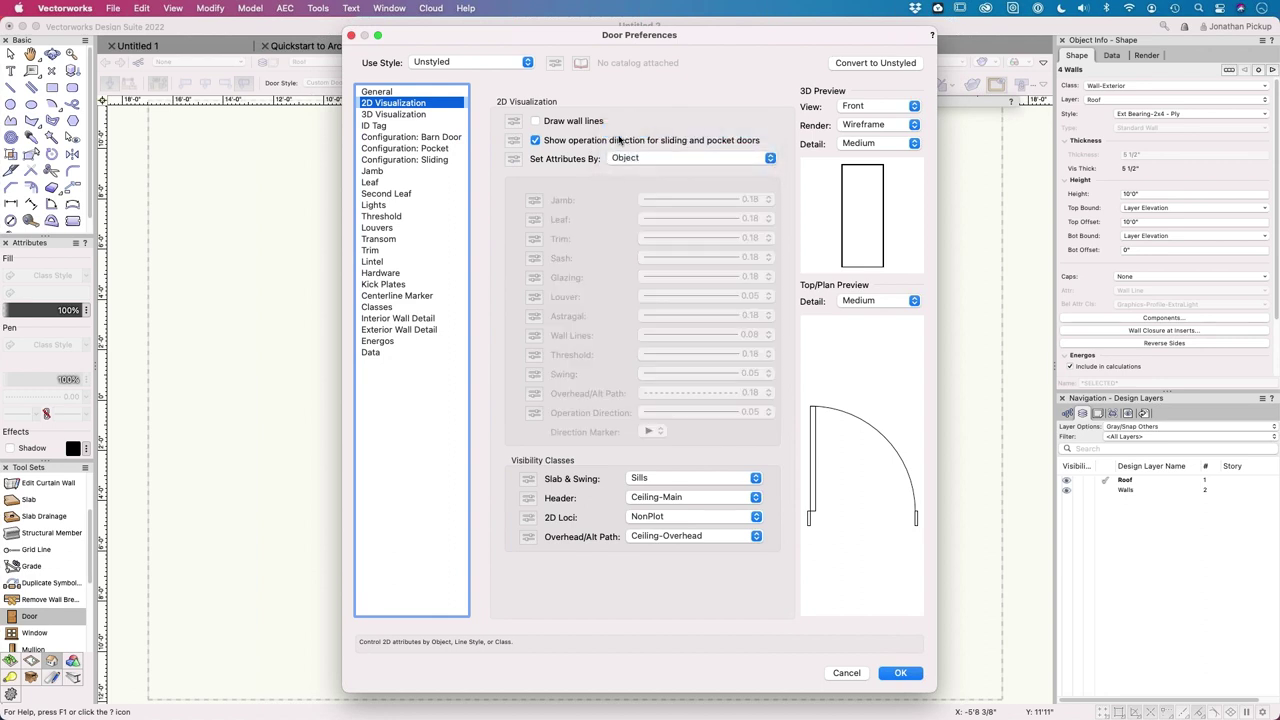
Step: Show the door's exterior 3D hinge direction marker and make the jamb use the wall depth
left_click(398, 115)
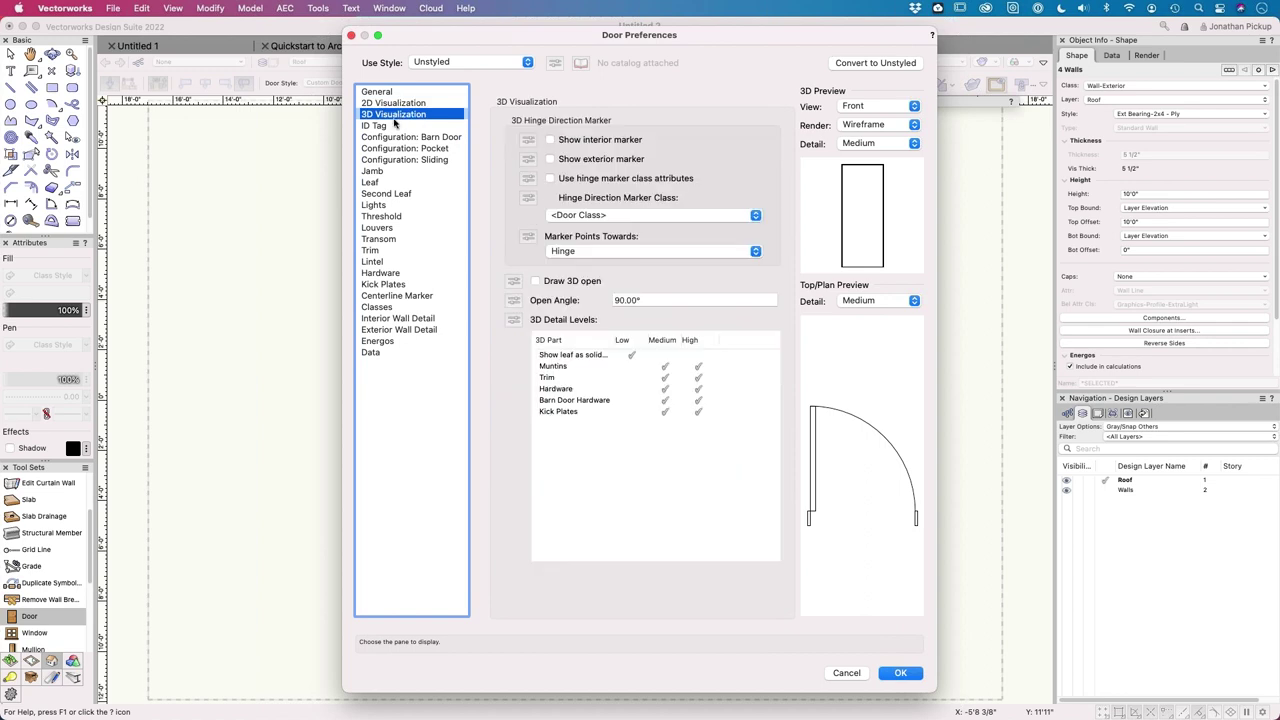
left_click(567, 160)
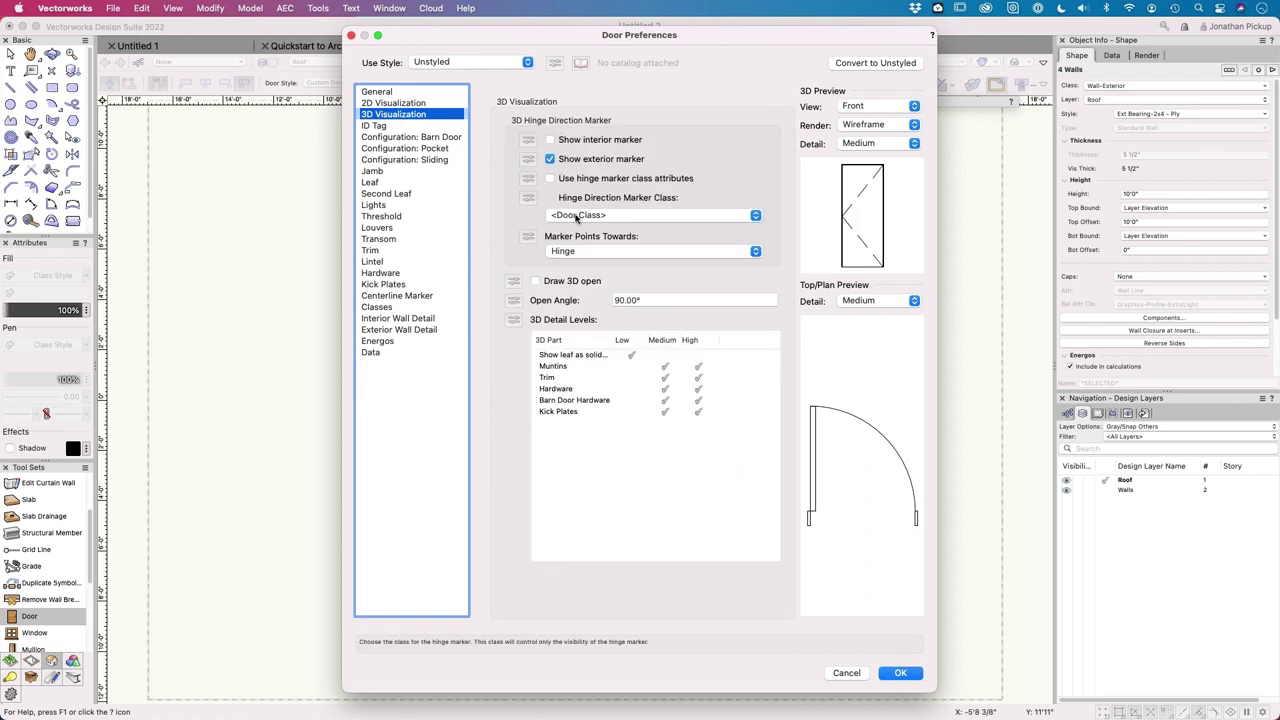
left_click(375, 173)
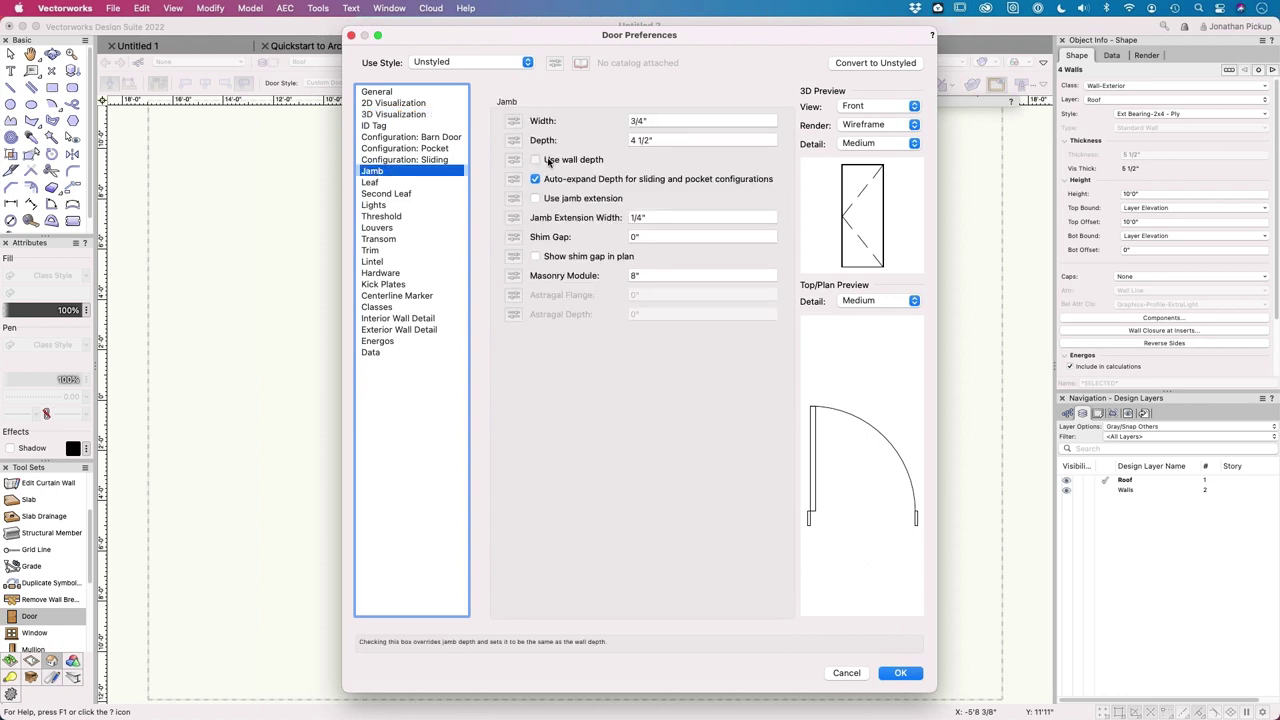
left_click(549, 161)
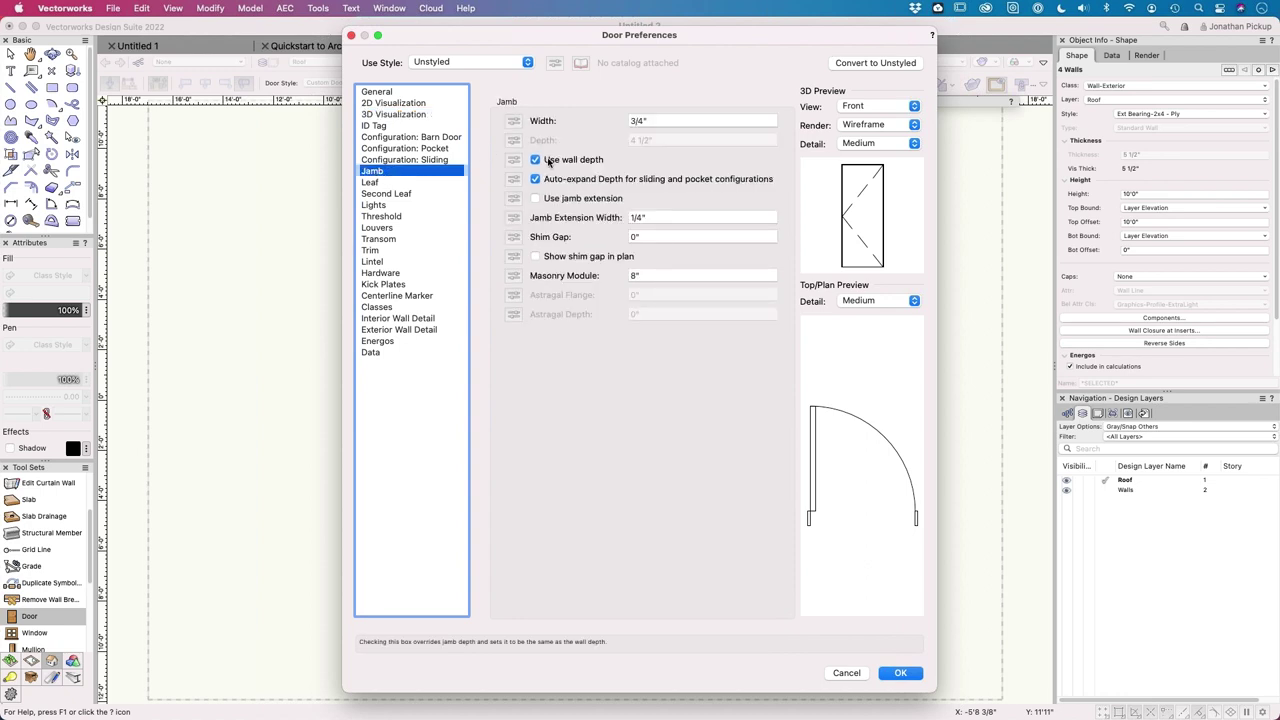
Step: Make the door leaf Glass with a top rail width of 3, stile width of 3 and bottom rail width of 12, and accept the preferences
left_click(382, 184)
left_click(611, 122)
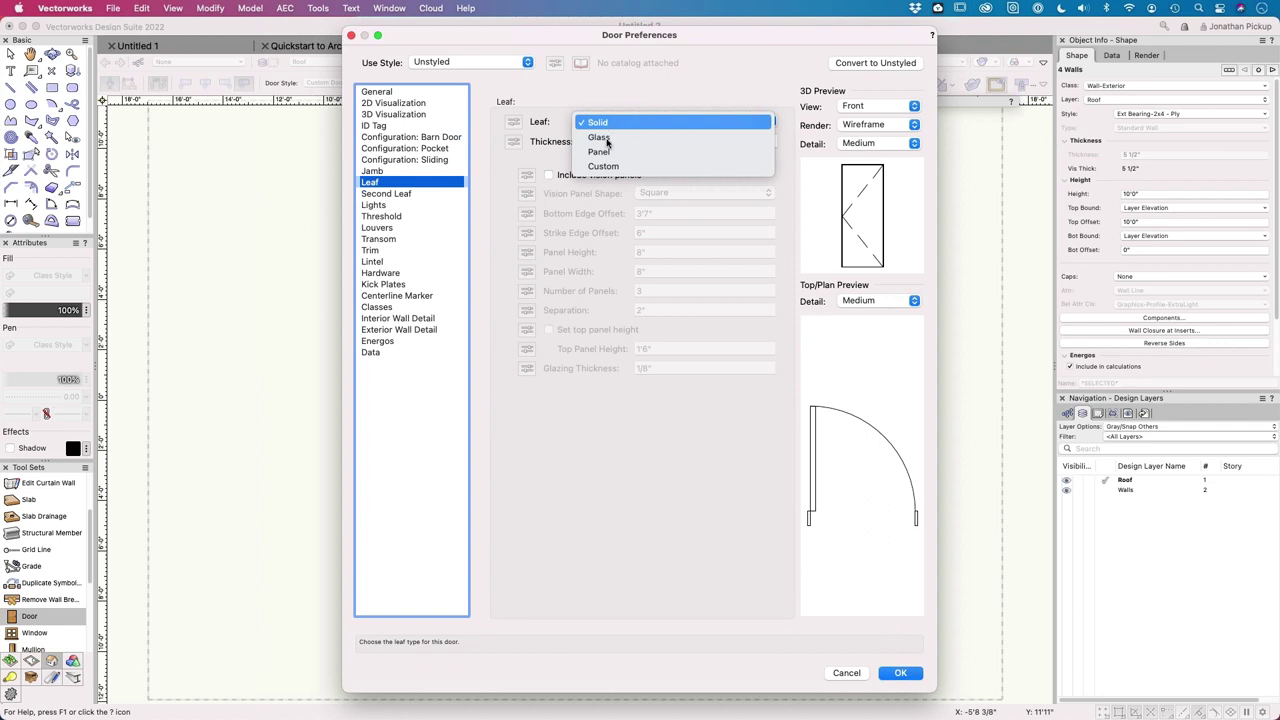
left_click(600, 137)
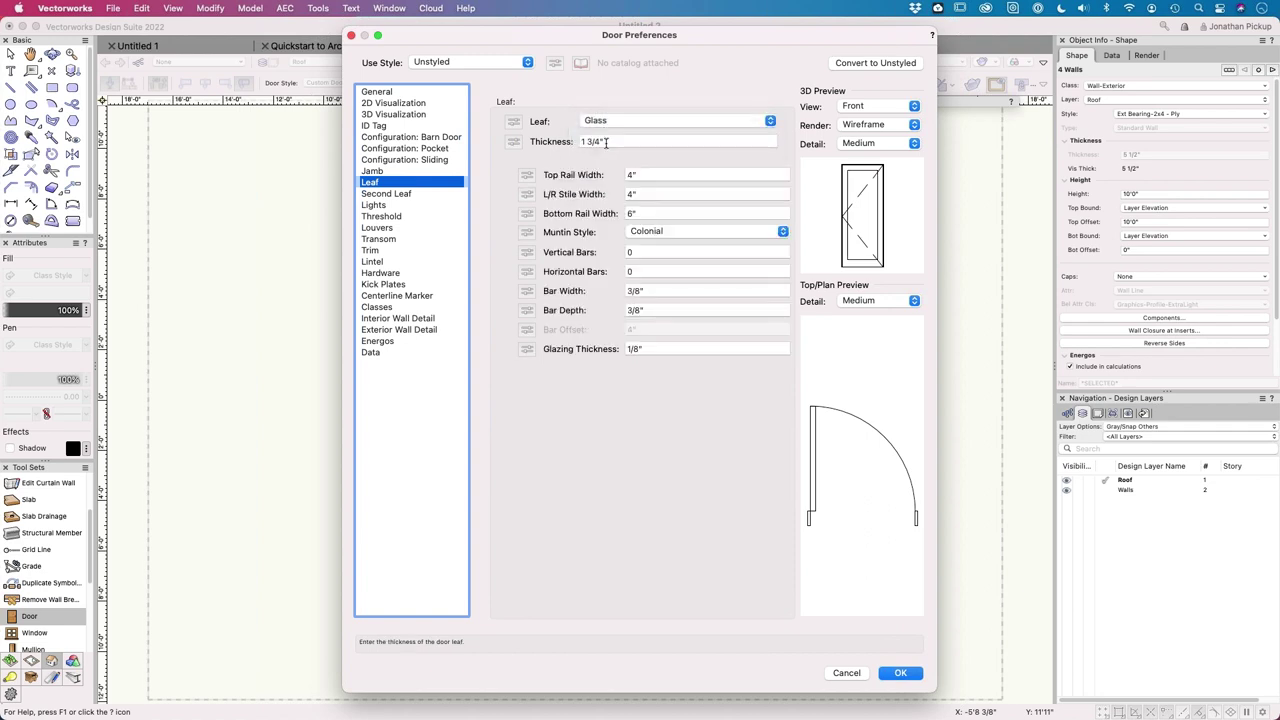
left_click(665, 173)
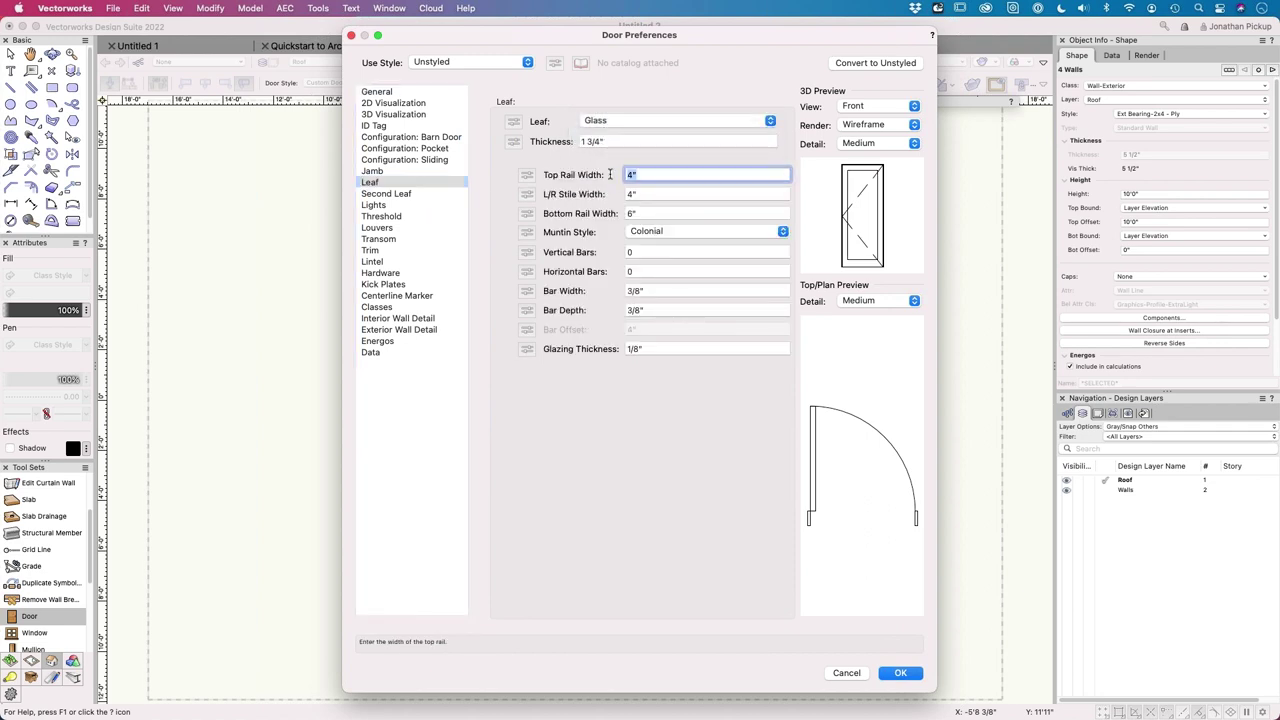
type("3")
key("Tab")
type("3")
key("Tab")
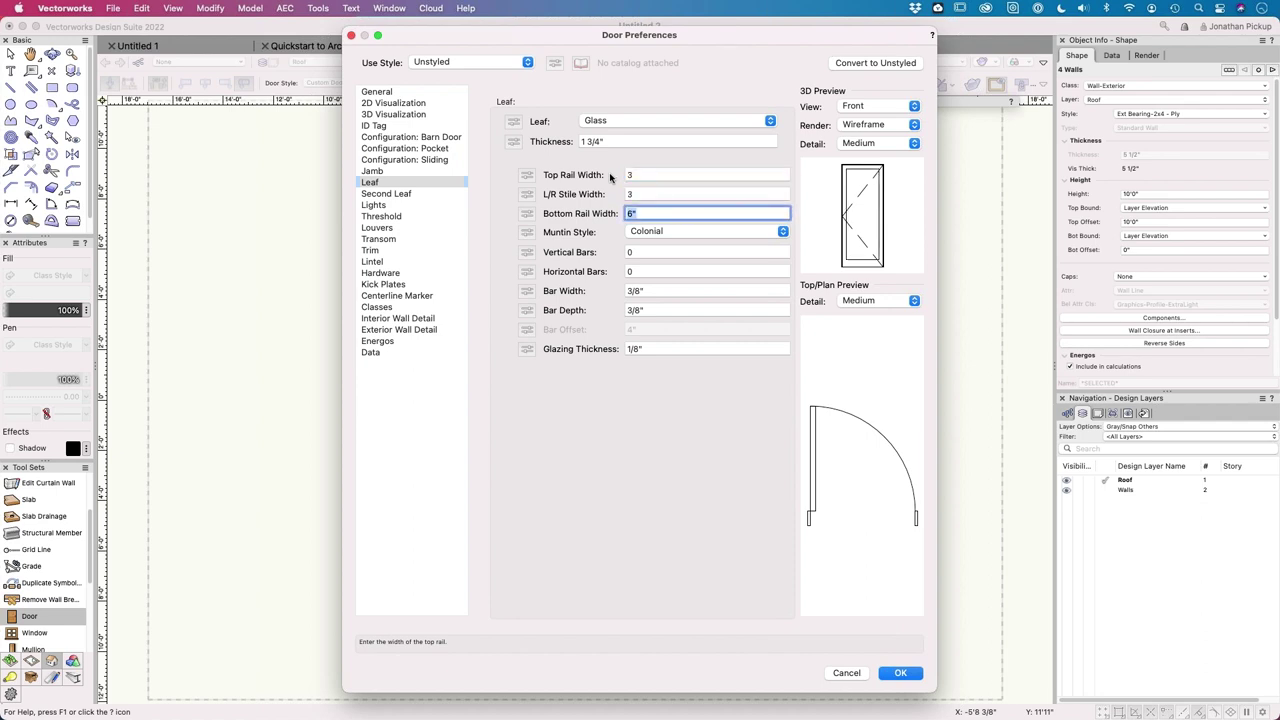
type("12")
key("Tab")
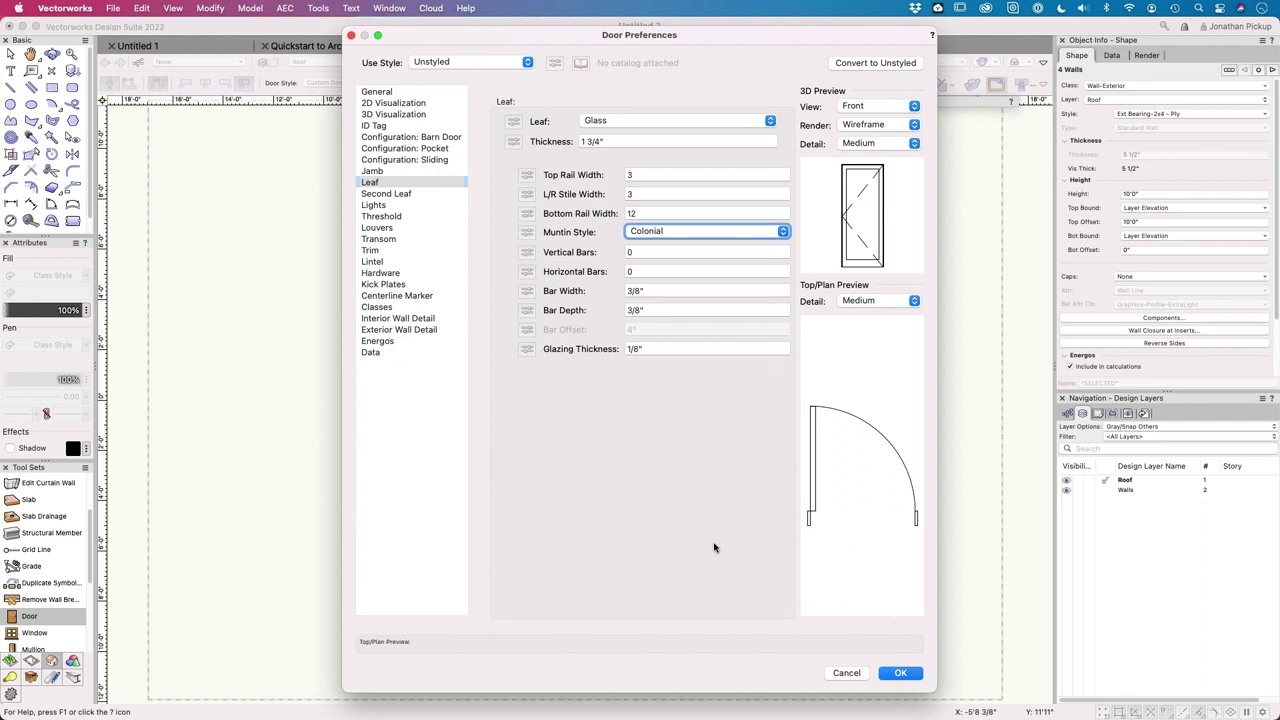
left_click(899, 670)
Step: Insert the door at the midpoint of the building's right-hand short wall, with its leaf swinging outwards
left_click(729, 287)
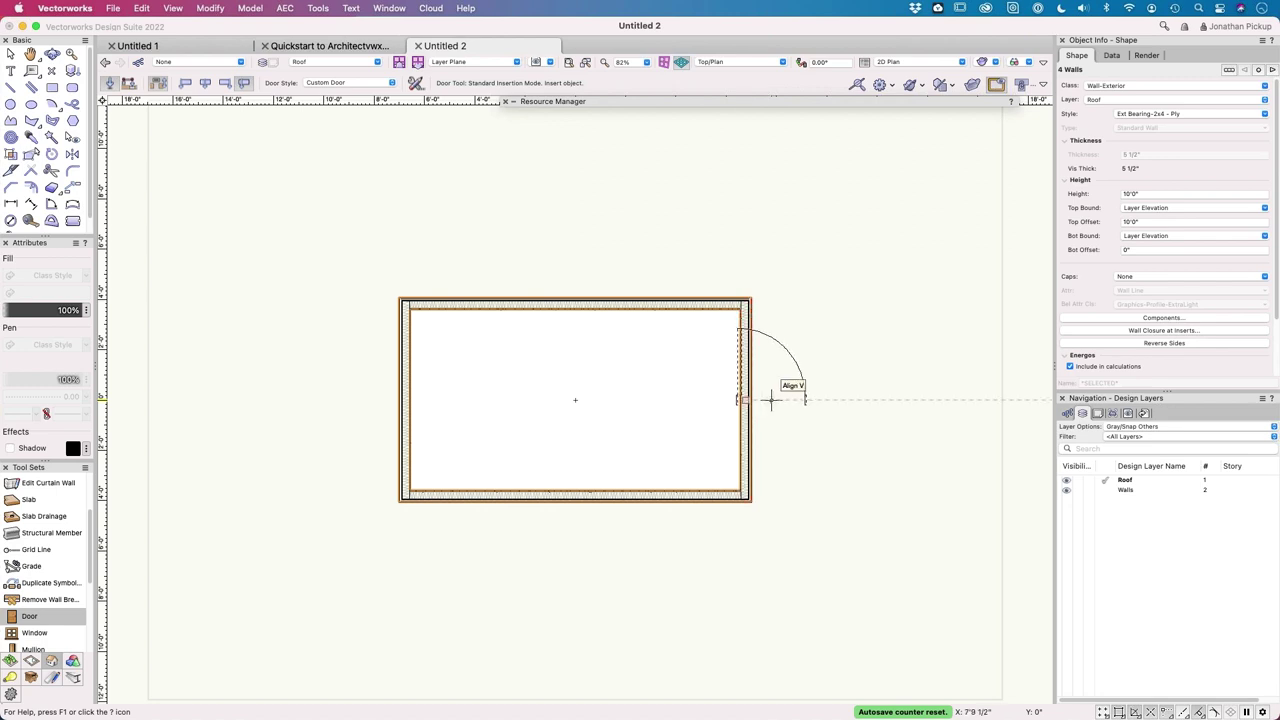
scroll(771, 400, "right", 5)
scroll(557, 330, "up", 6)
scroll(540, 330, "down", 2)
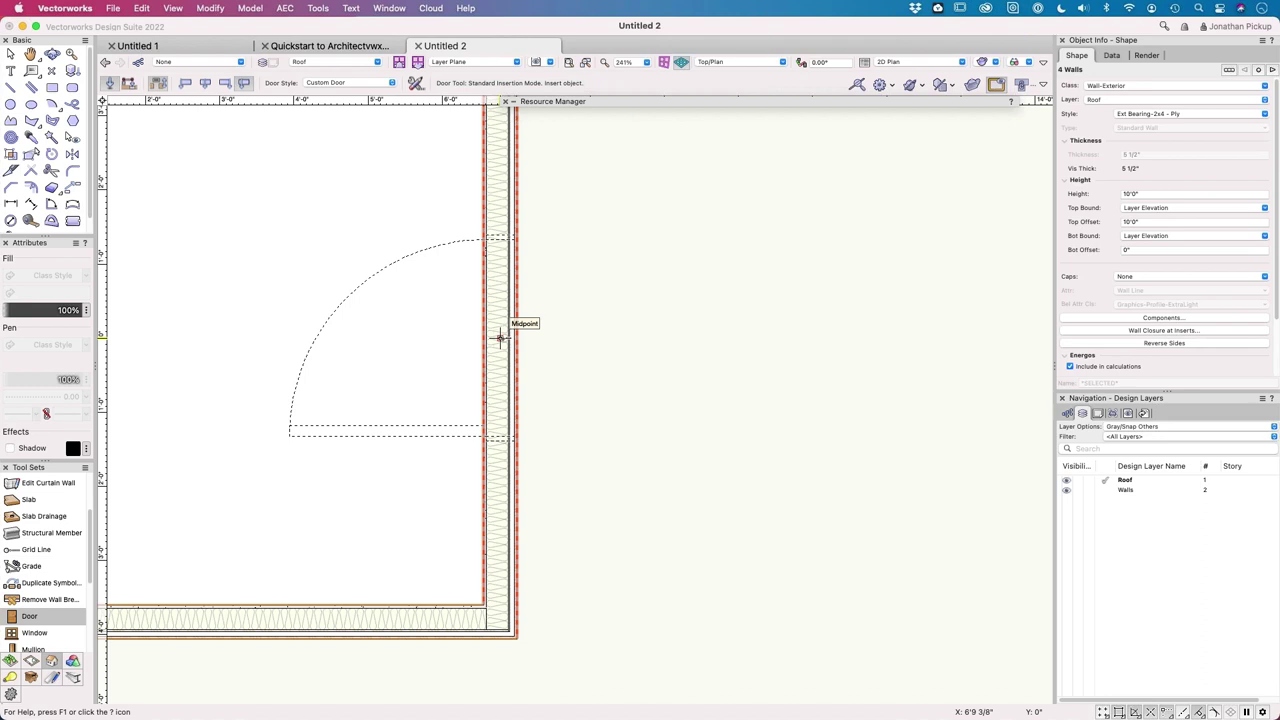
left_click(506, 340)
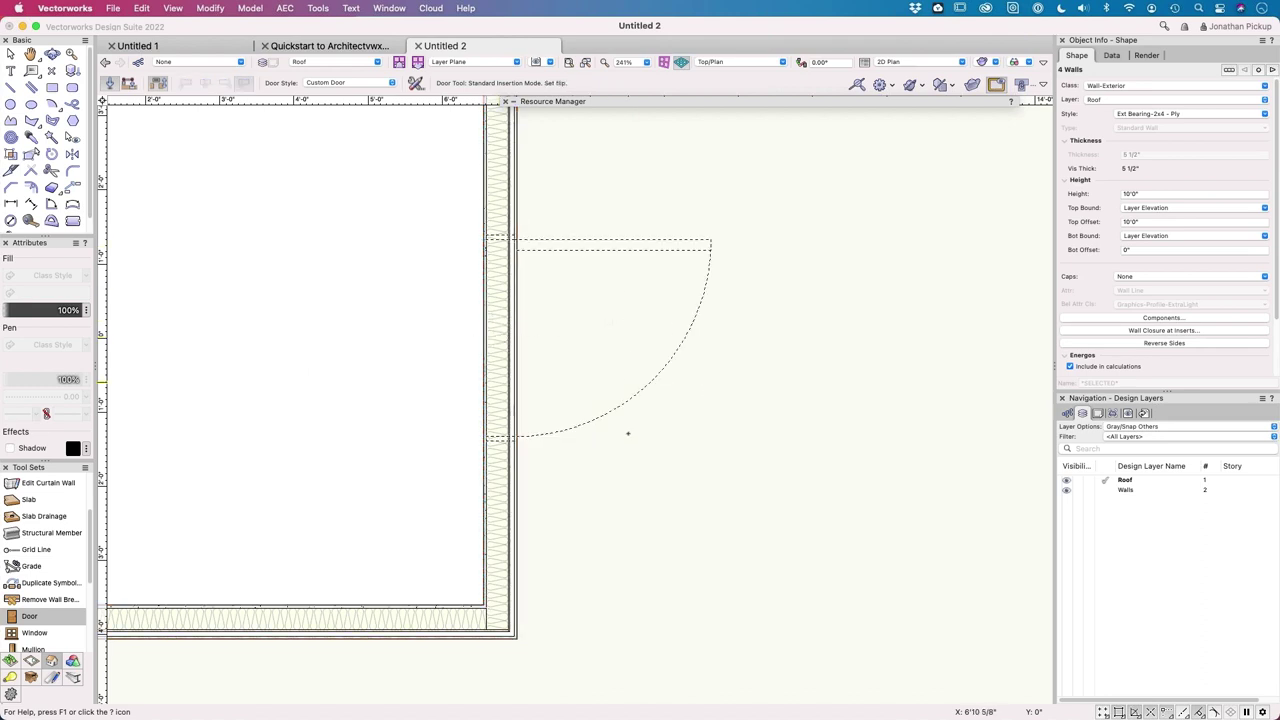
left_click(652, 455)
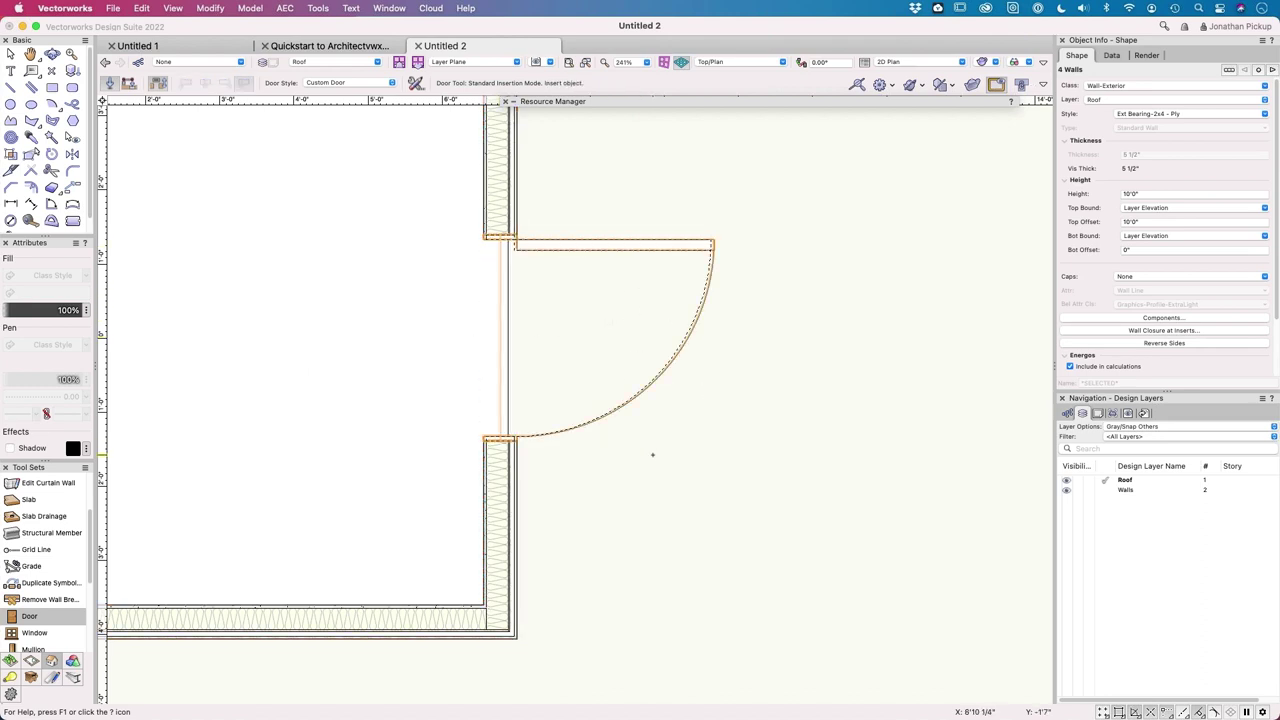
key("x")
Step: Set the door's position to an offset of 635mm from the lower right wall corner to its nearest jamb edge
scroll(705, 440, "down", 1)
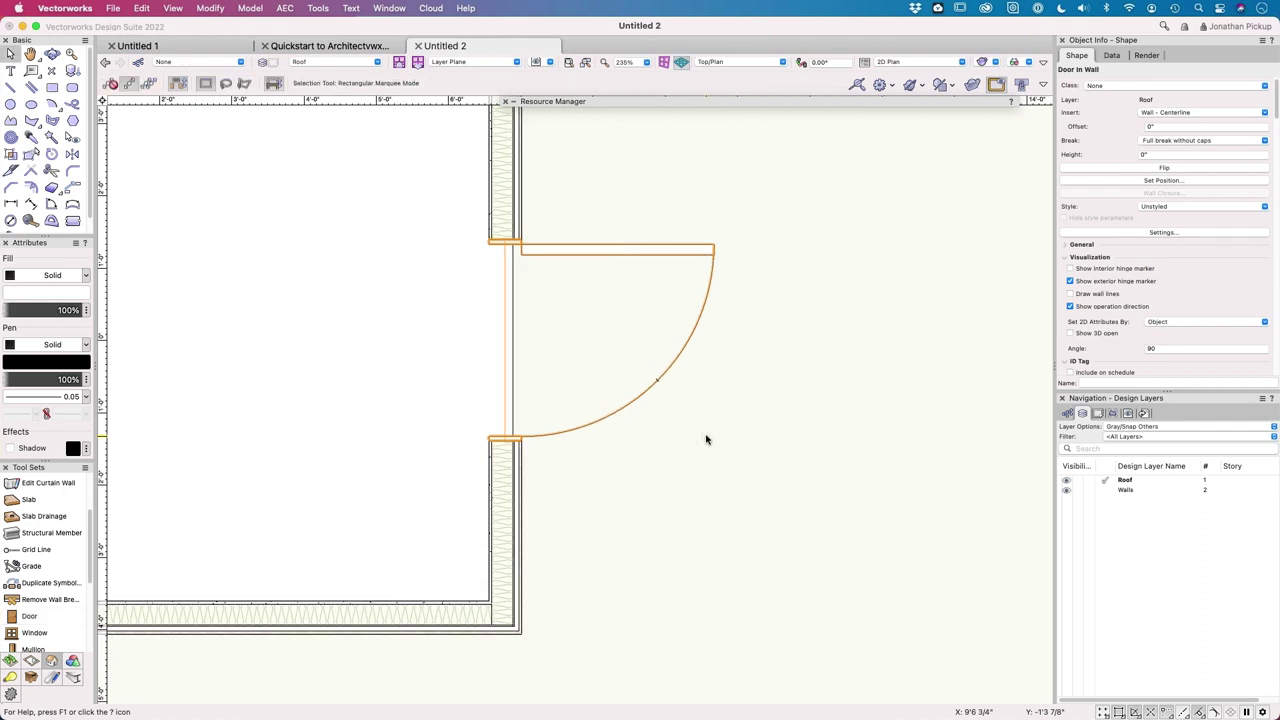
scroll(709, 435, "down", 2)
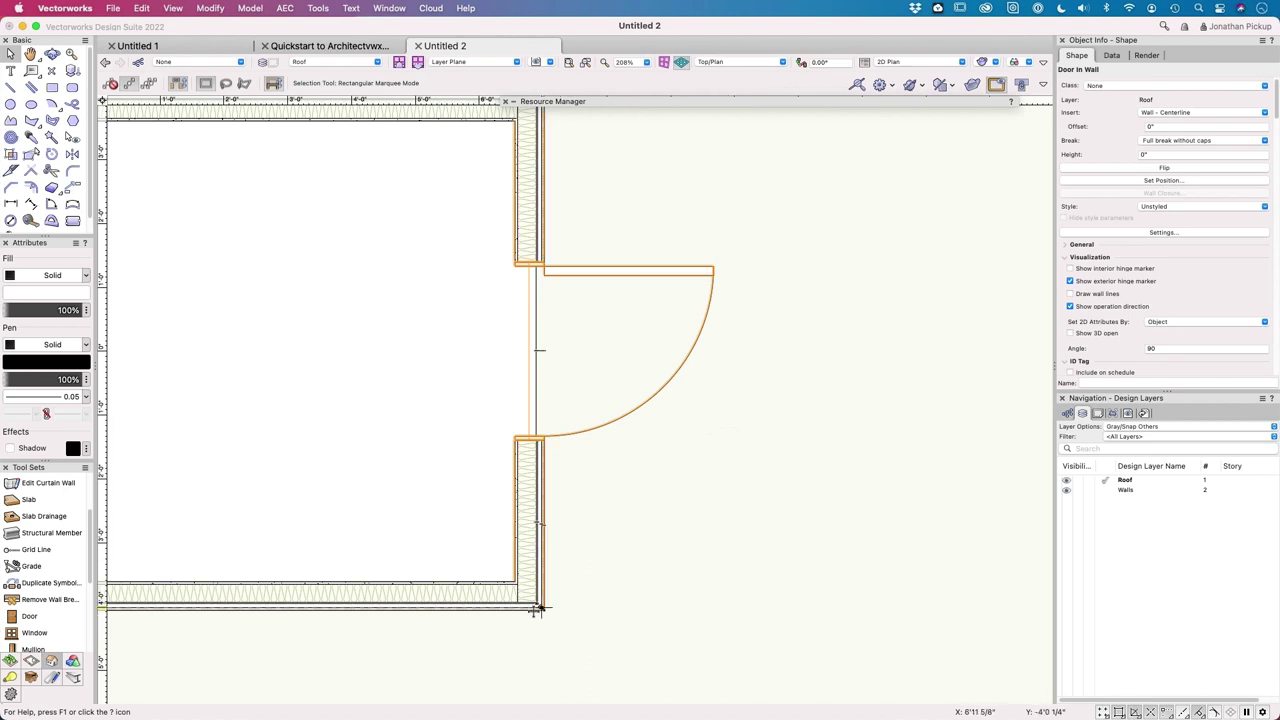
scroll(536, 598, "up", 1)
scroll(536, 598, "up", 2)
scroll(563, 517, "right", 2)
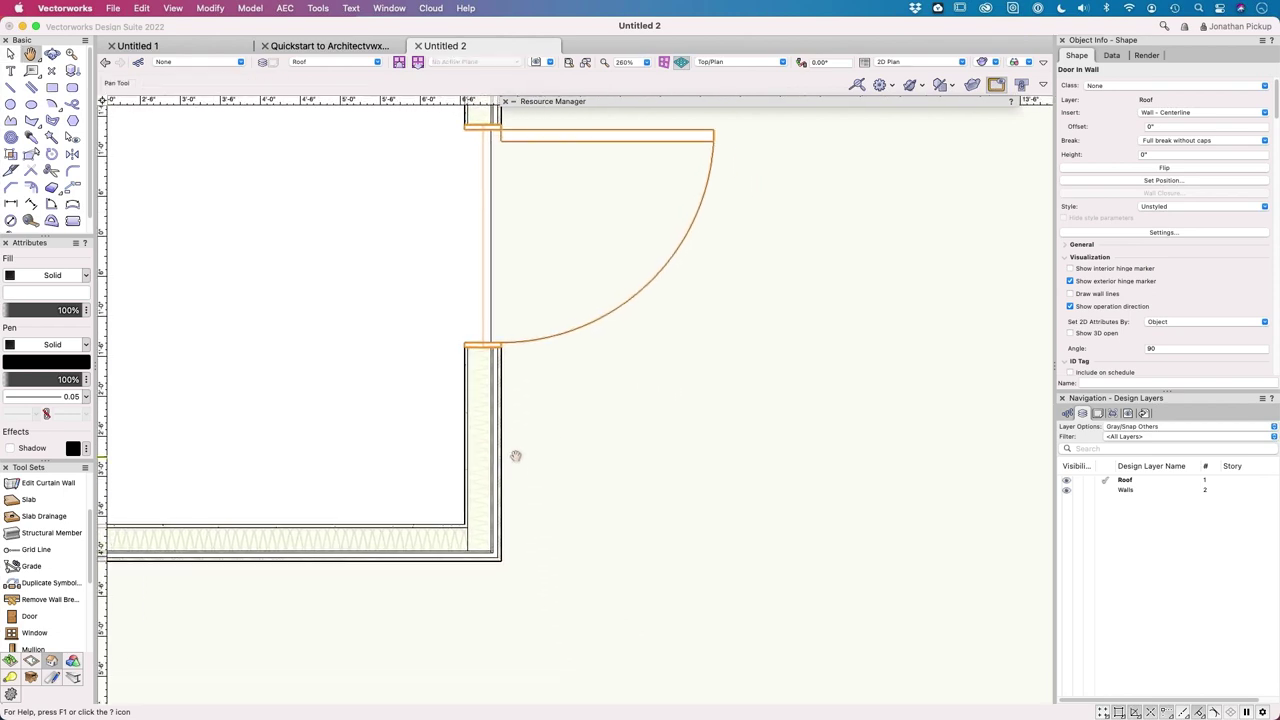
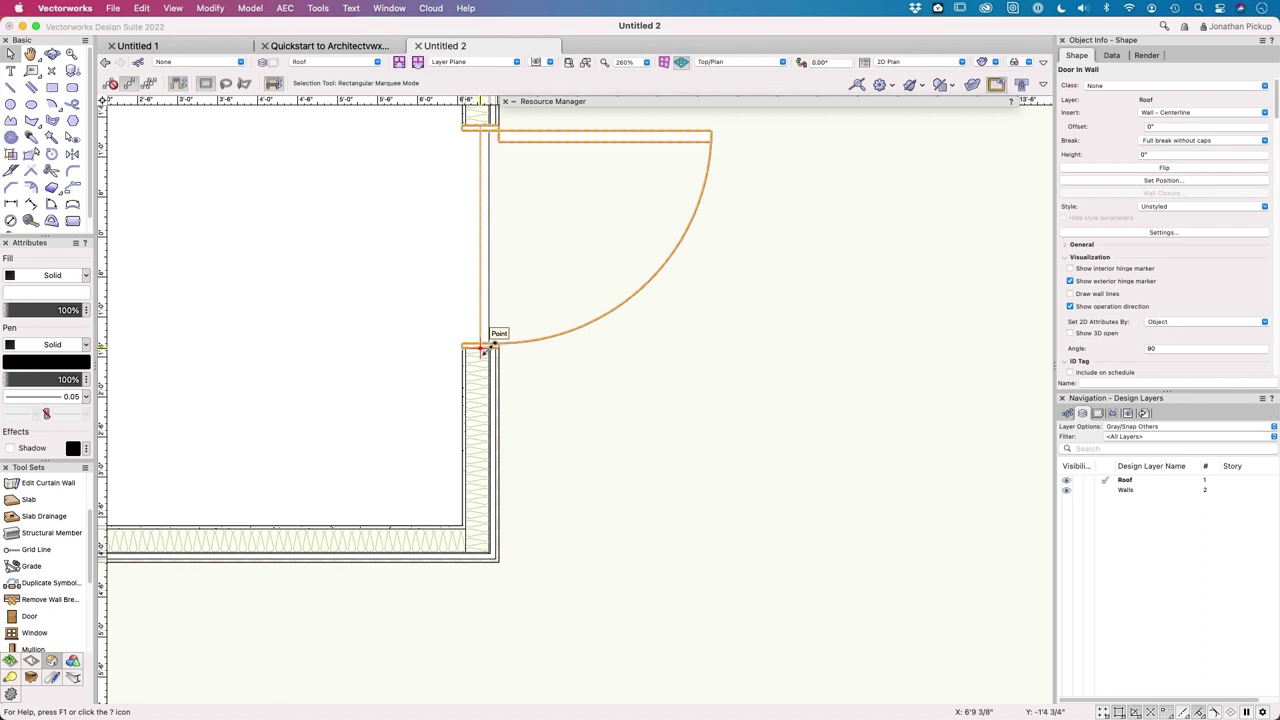
left_click(1107, 181)
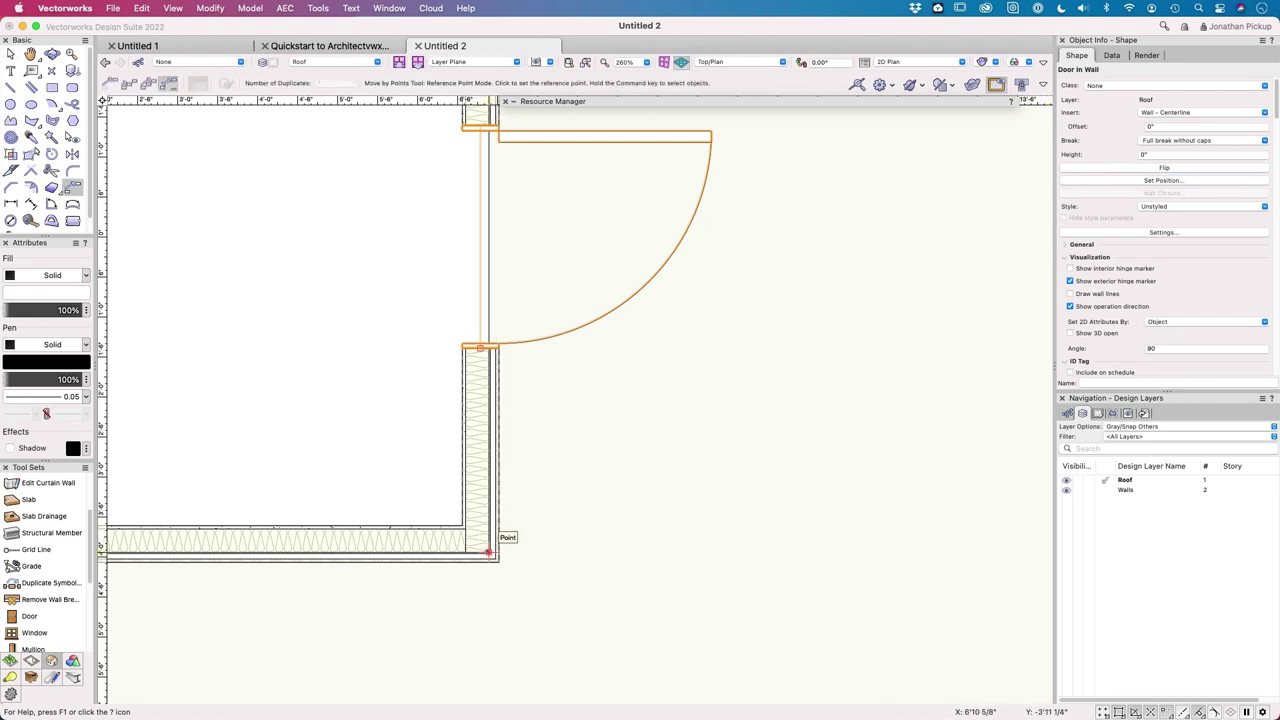
left_click(489, 551)
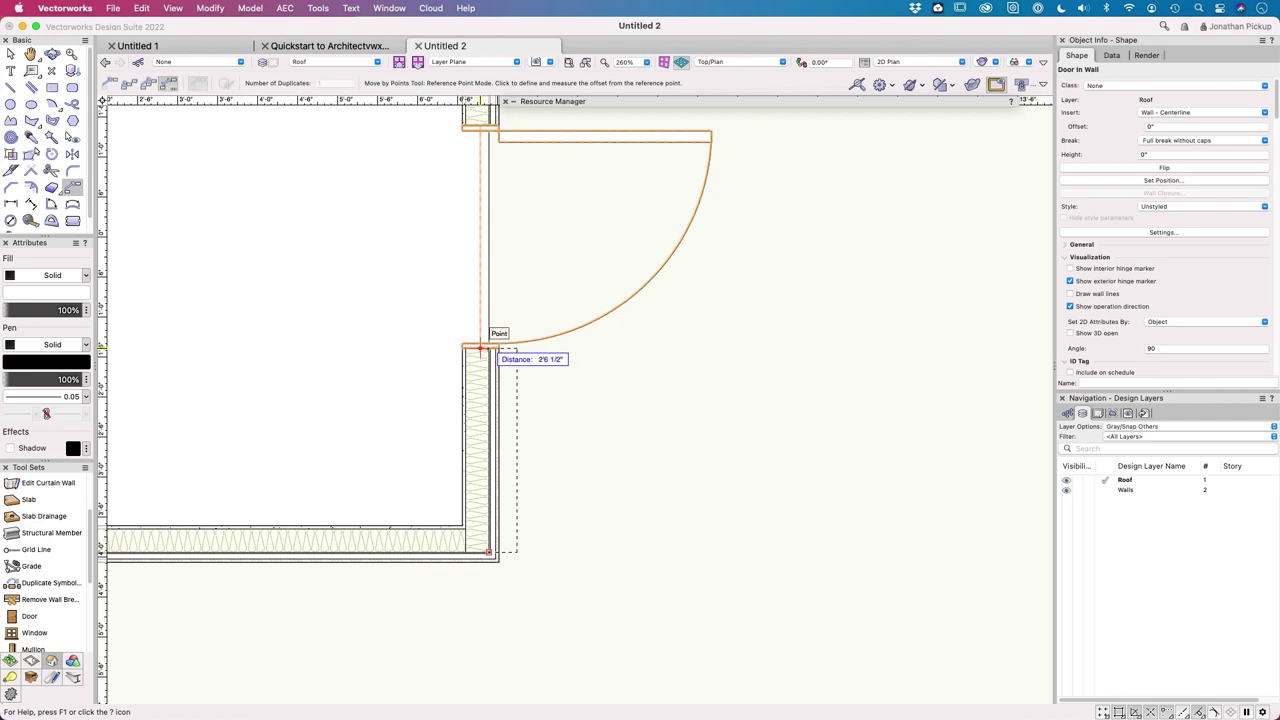
left_click(480, 349)
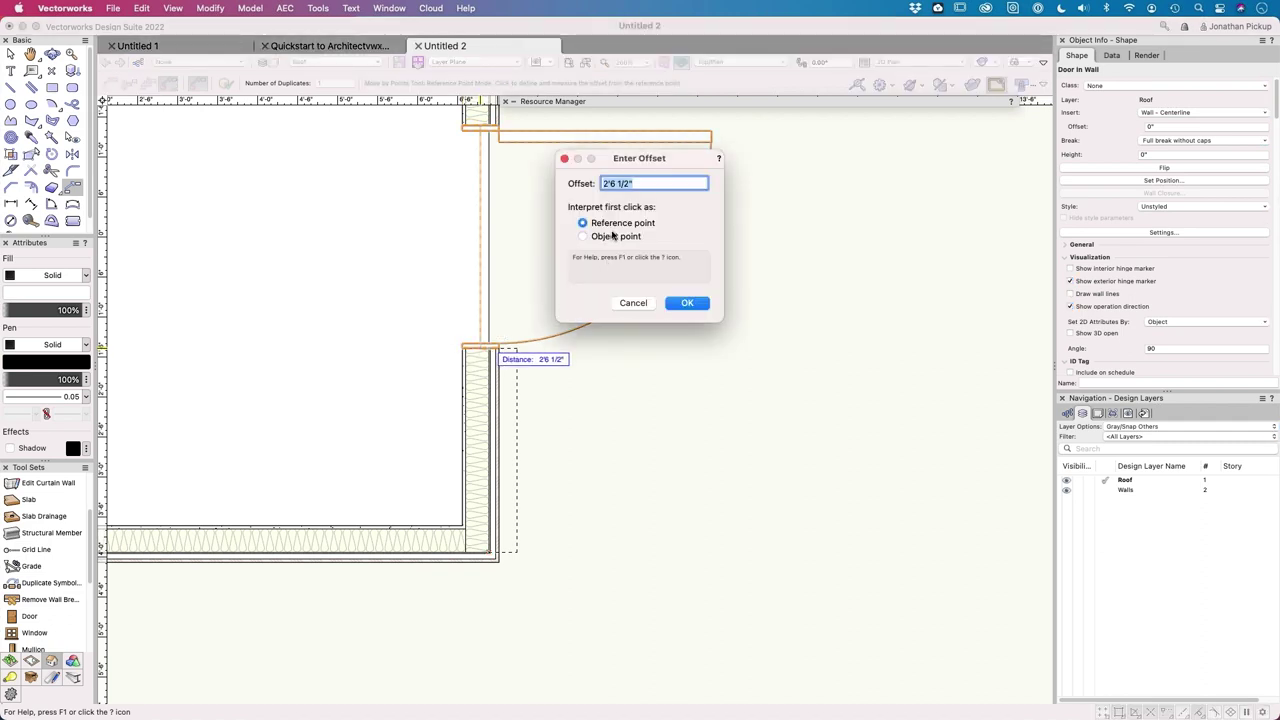
mouse_move(602, 231)
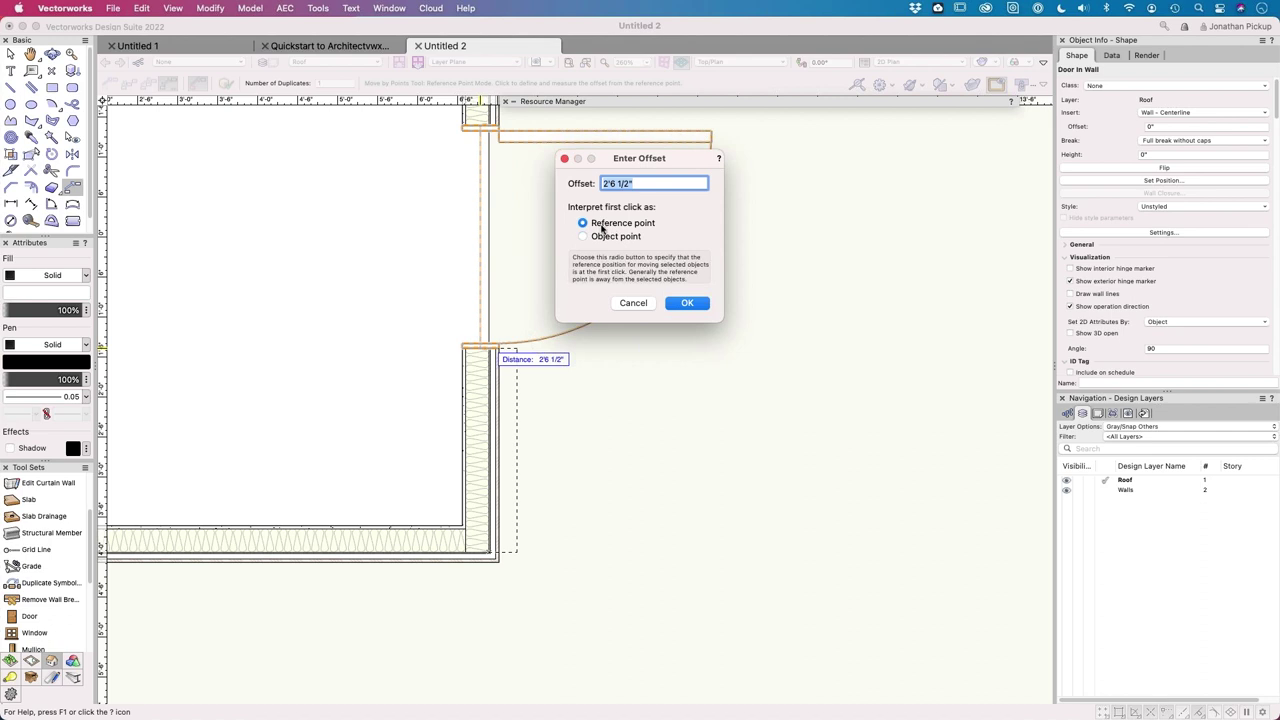
mouse_move(638, 179)
type("8")
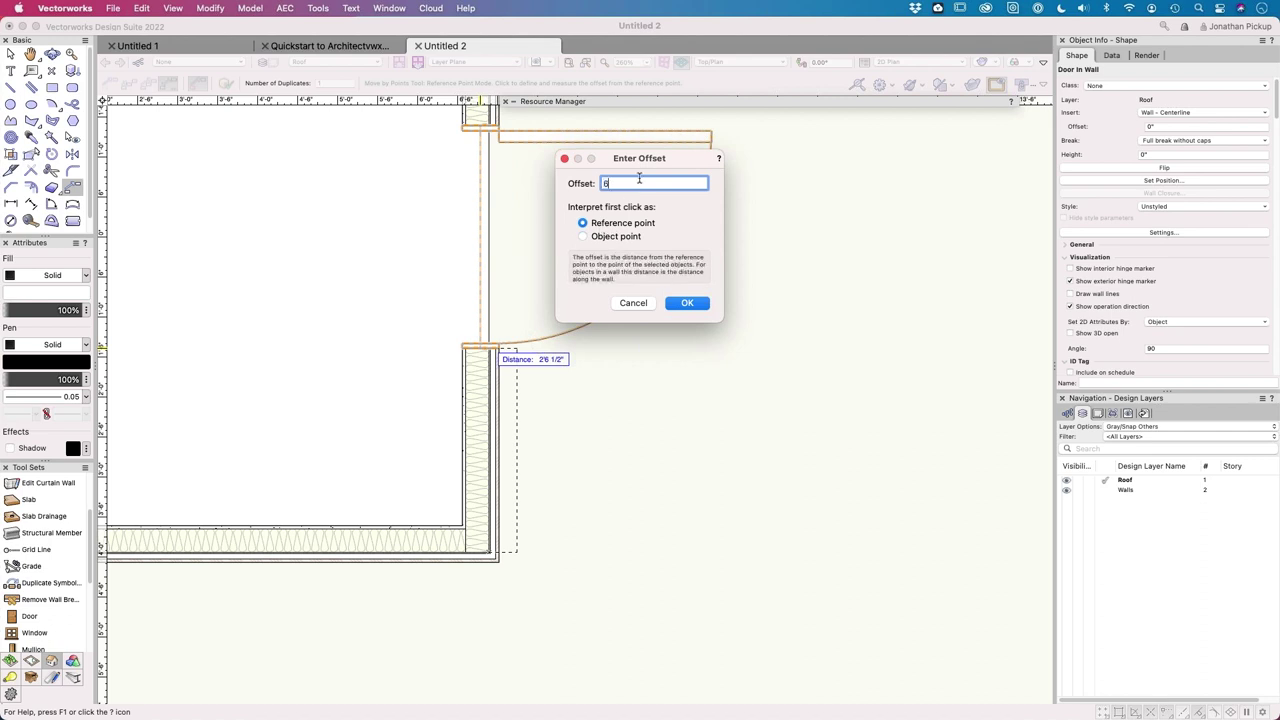
type("35mm")
key("Return")
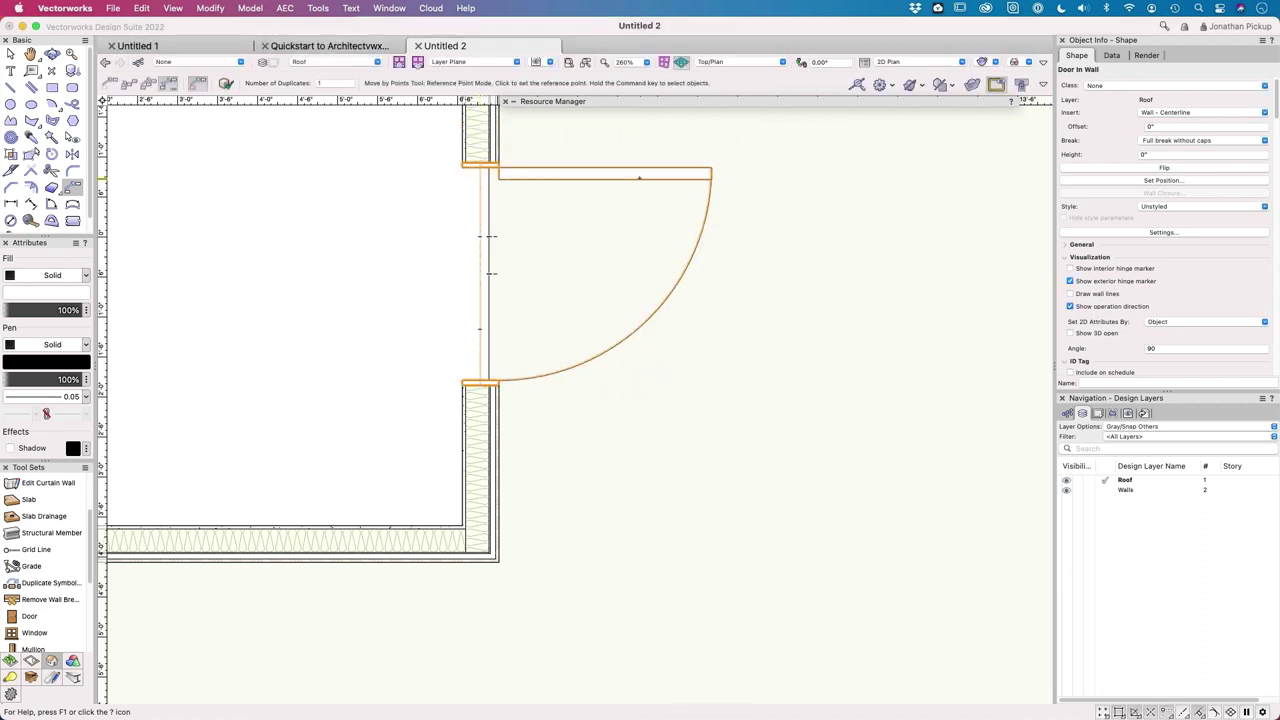
Step: Inspect the door in 3D, show it open and closed again, and return to the Top/Plan view
scroll(577, 386, "down", 6)
middle_click_drag(394, 346, 583, 371)
key("3")
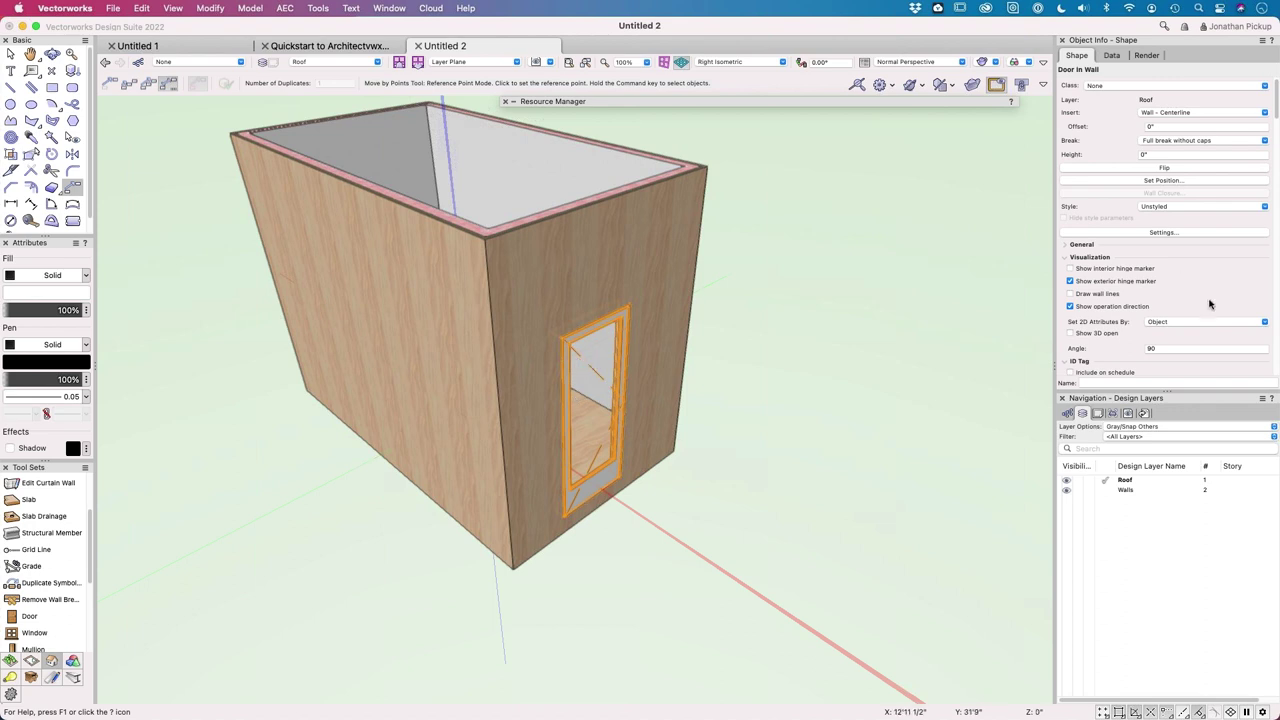
left_click(1070, 333)
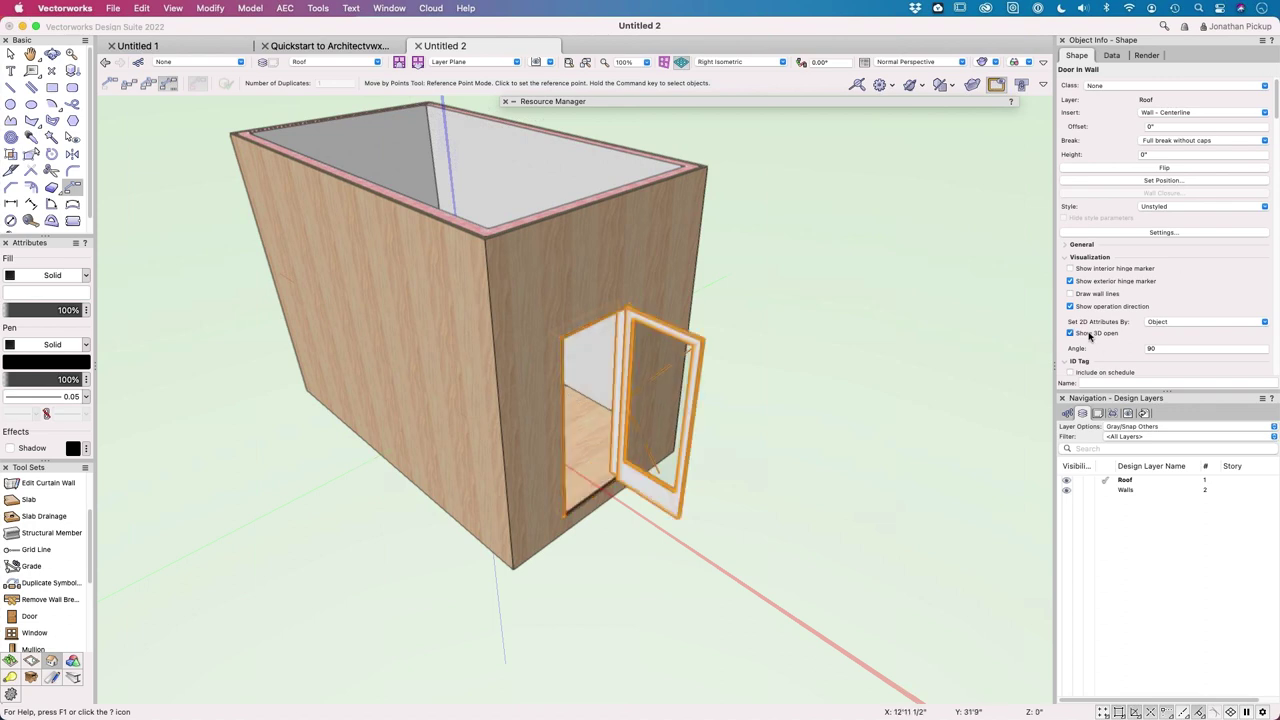
left_click(1090, 337)
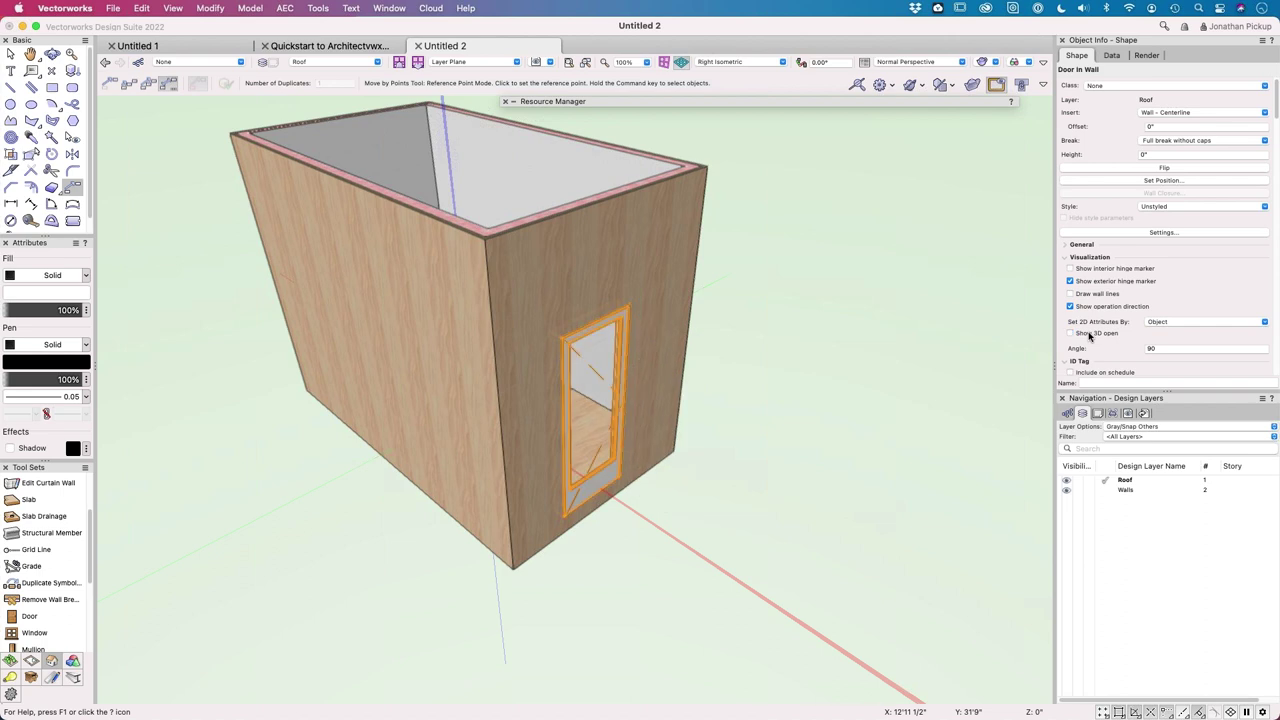
key("super+5")
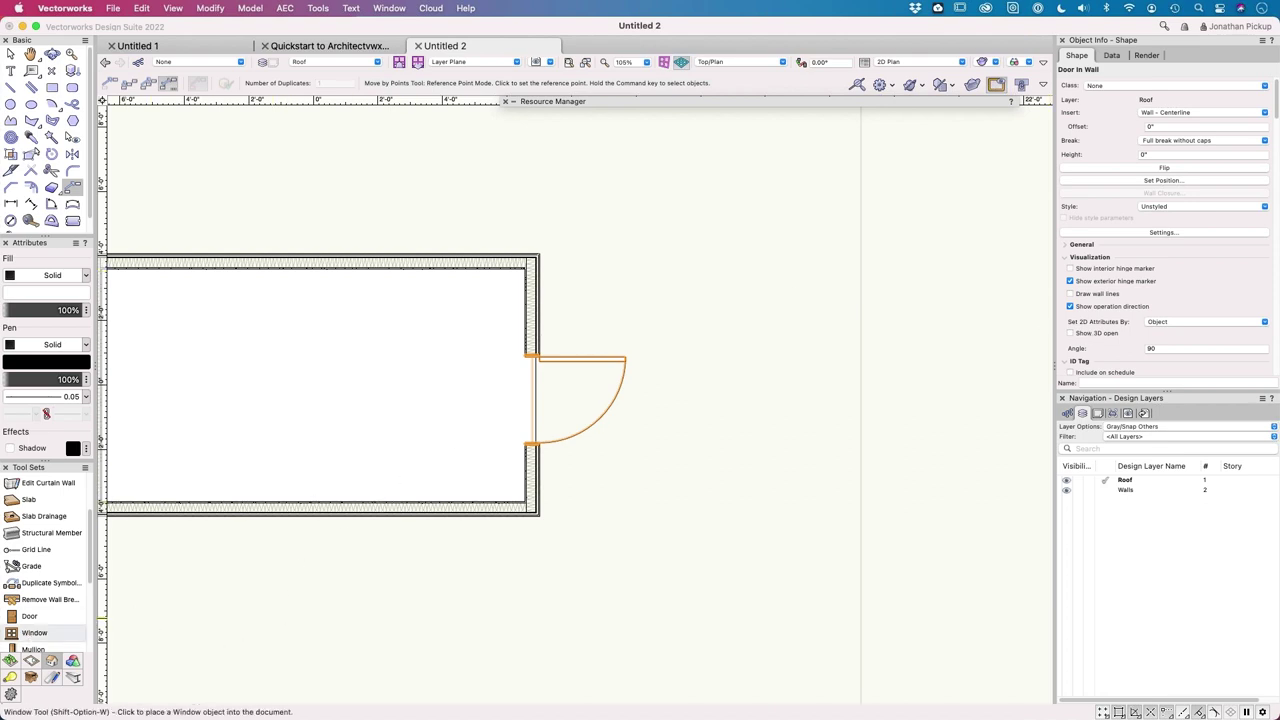
Step: Start the Window tool and set the sash type to Picture Window Slider in its preferences
left_click(35, 633)
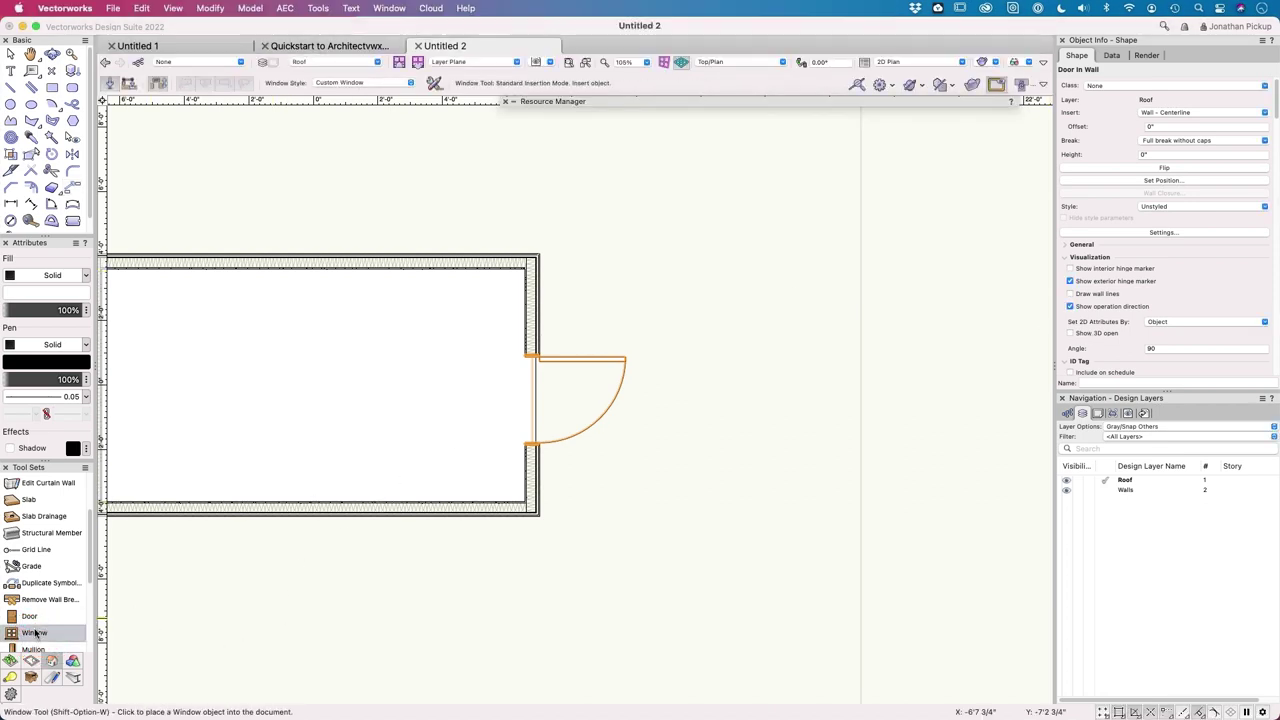
middle_click_drag(314, 380, 607, 343)
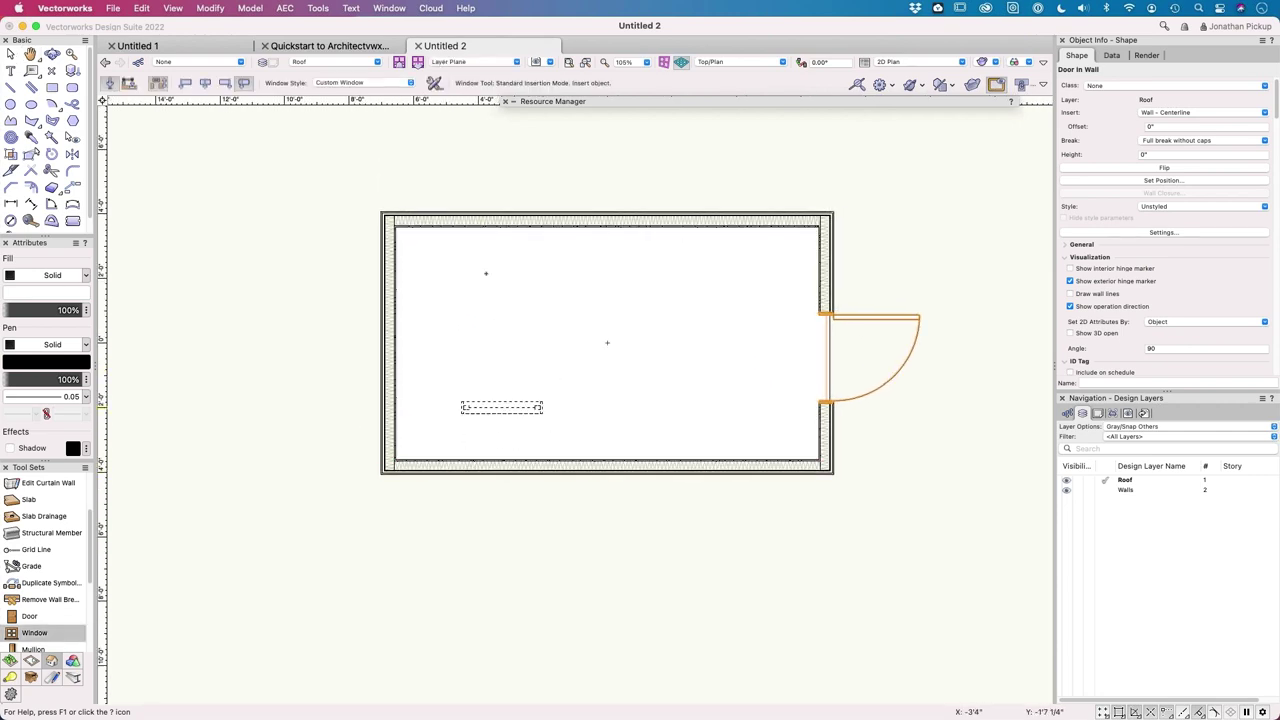
left_click(434, 83)
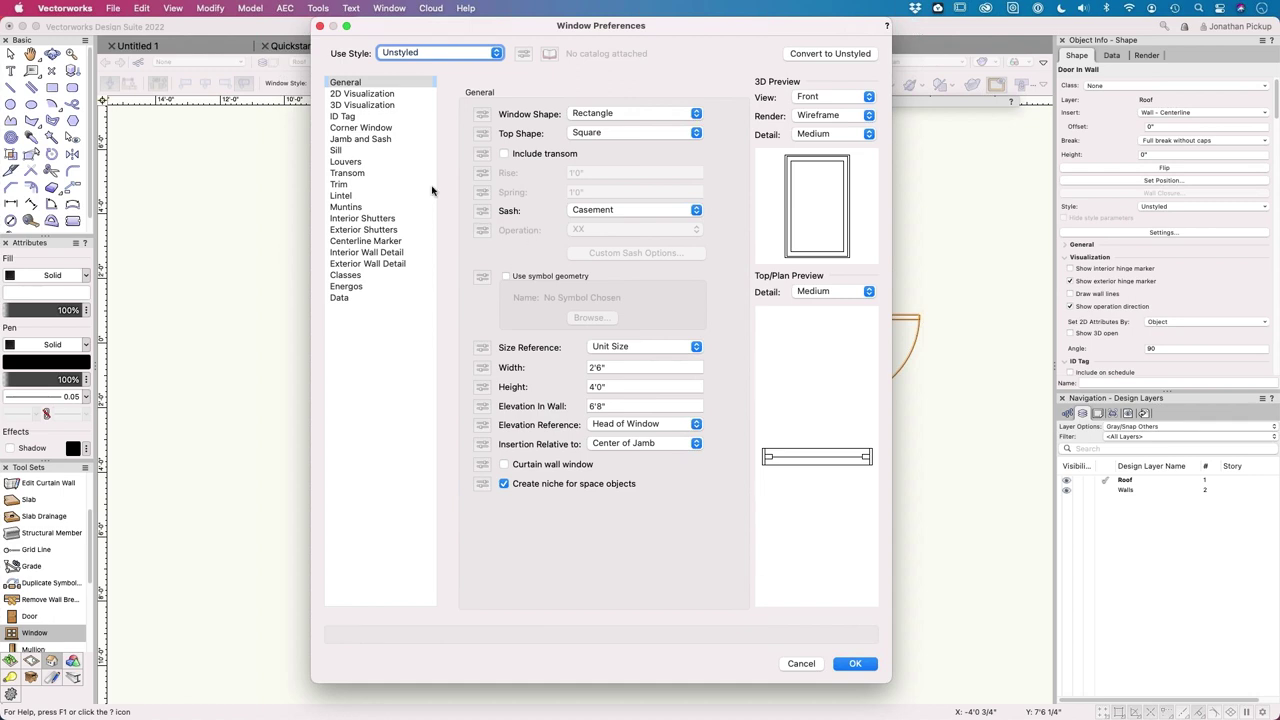
left_click(347, 84)
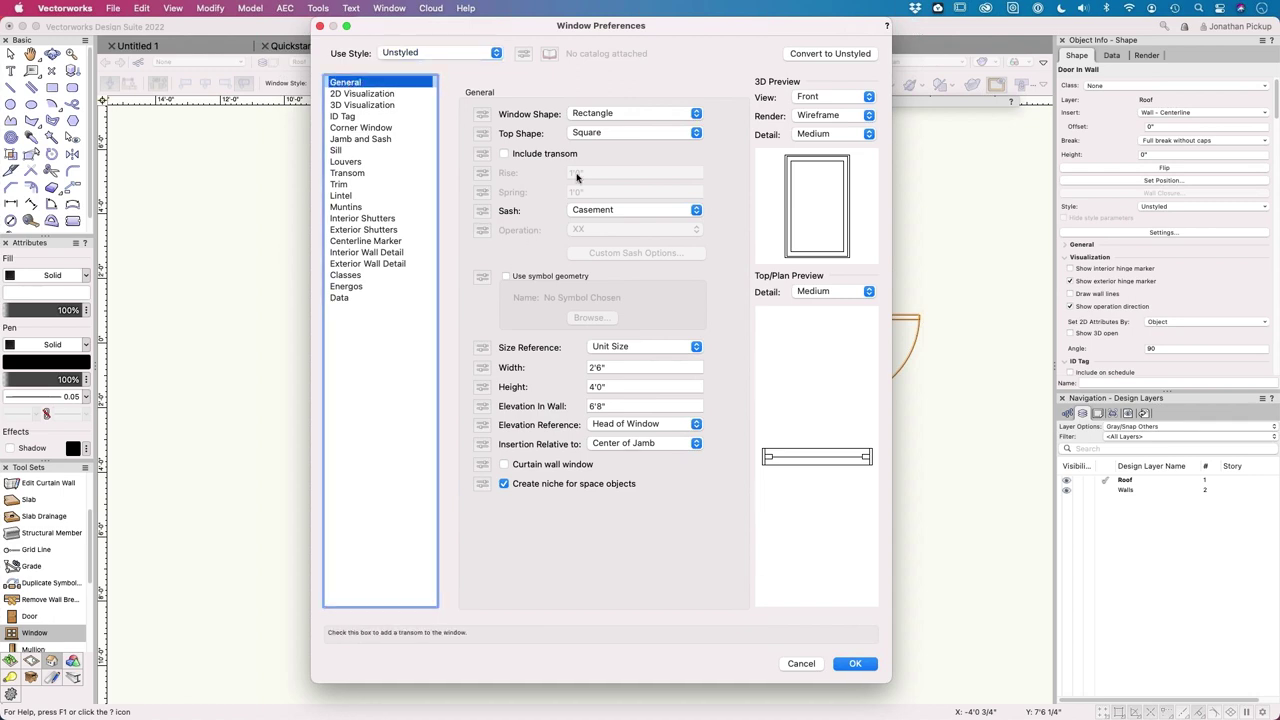
left_click(600, 210)
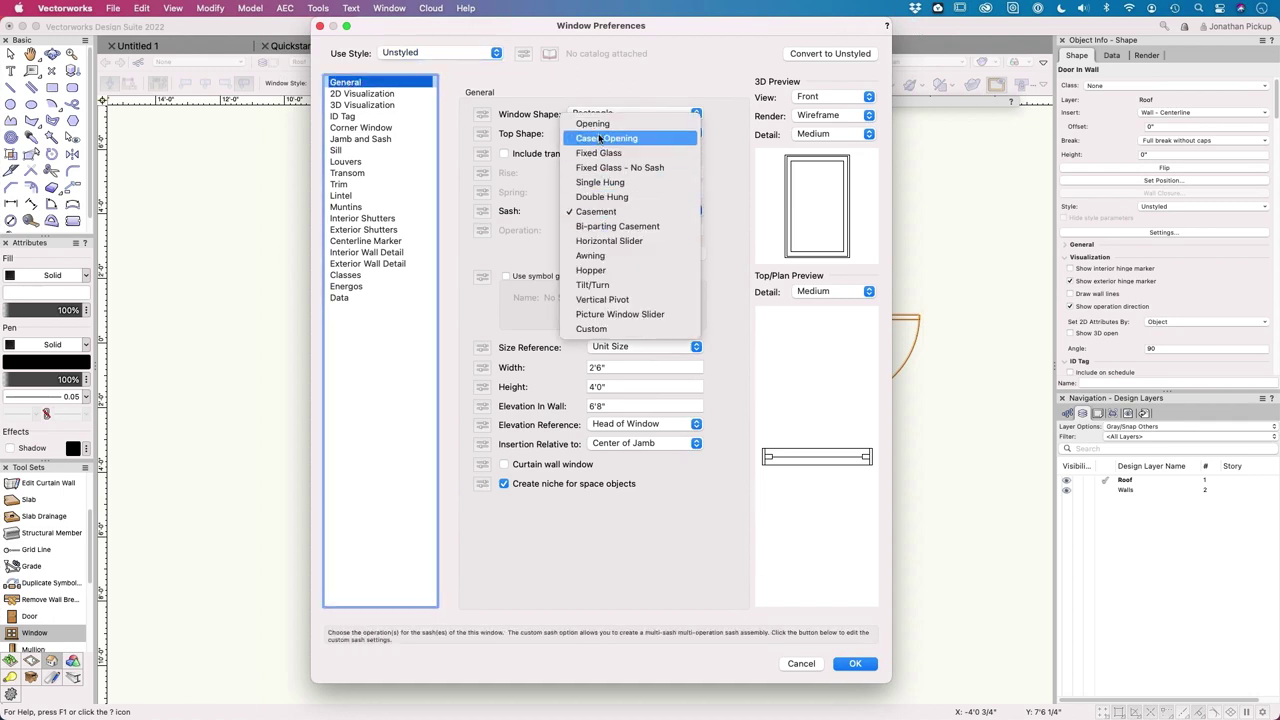
left_click(603, 314)
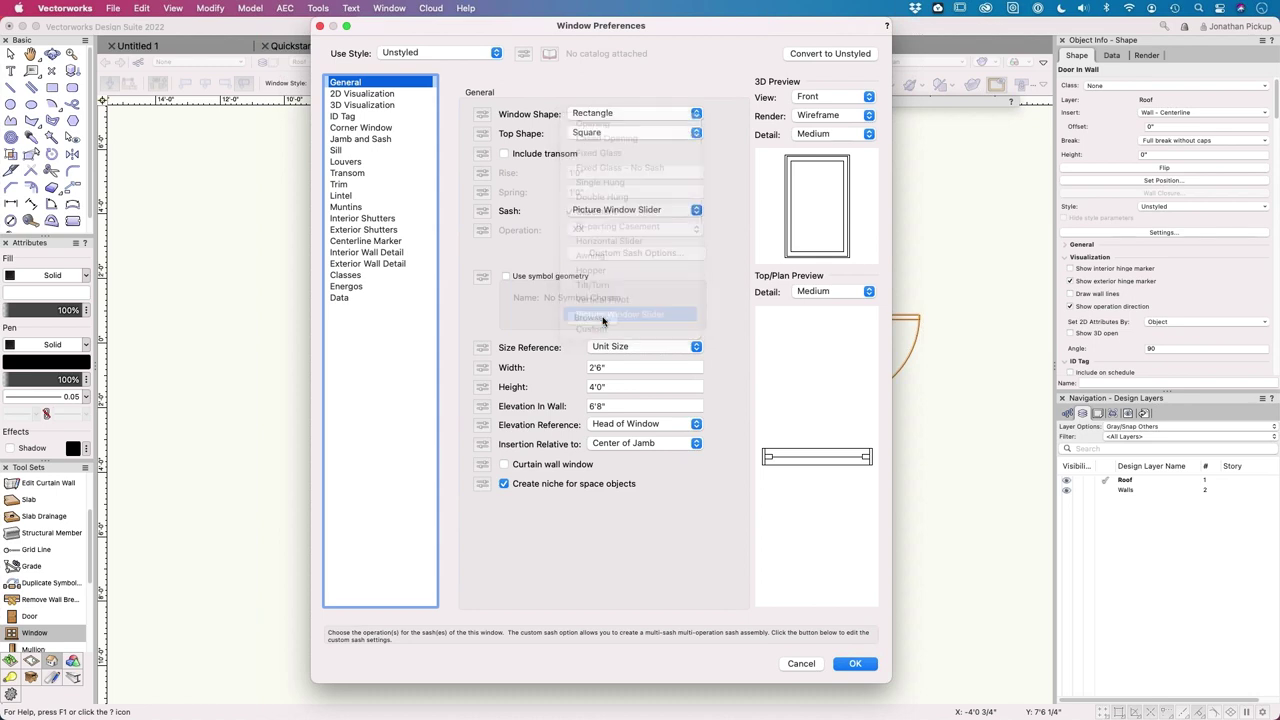
Step: Set the window's sash type to Custom and its overall width to 5'8 1/4"
left_click(598, 213)
left_click(596, 226)
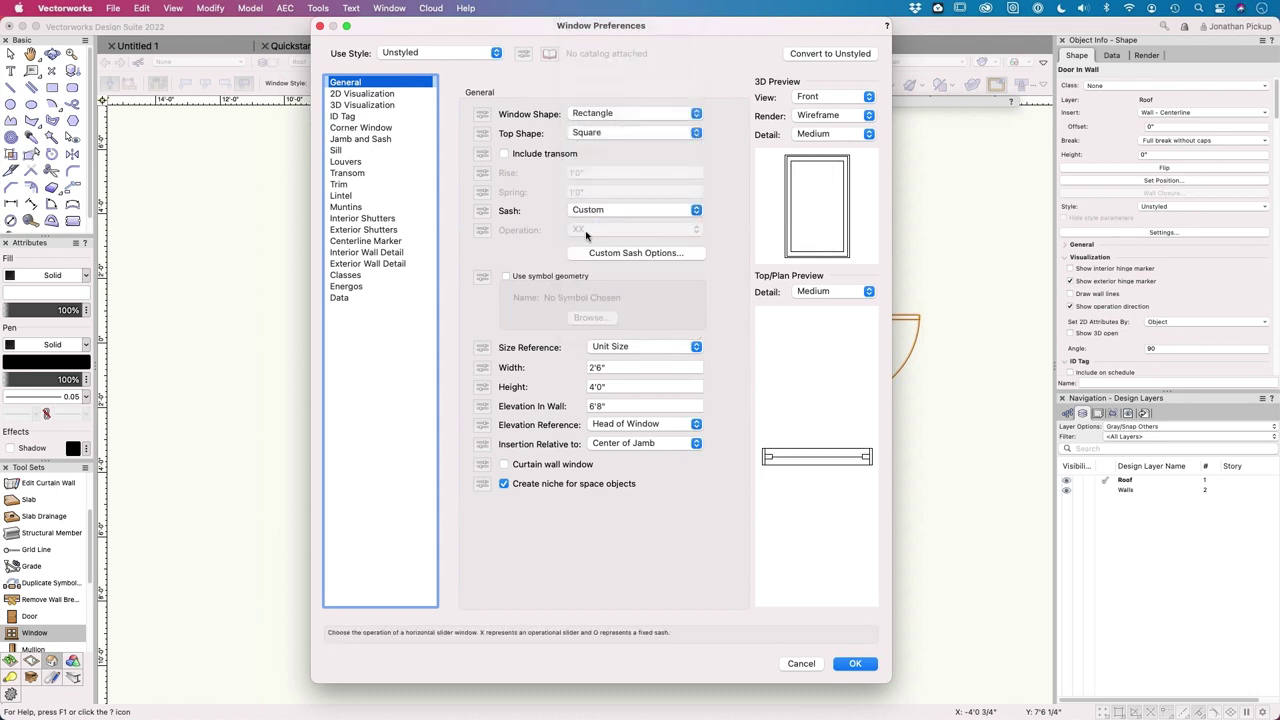
left_click(612, 367)
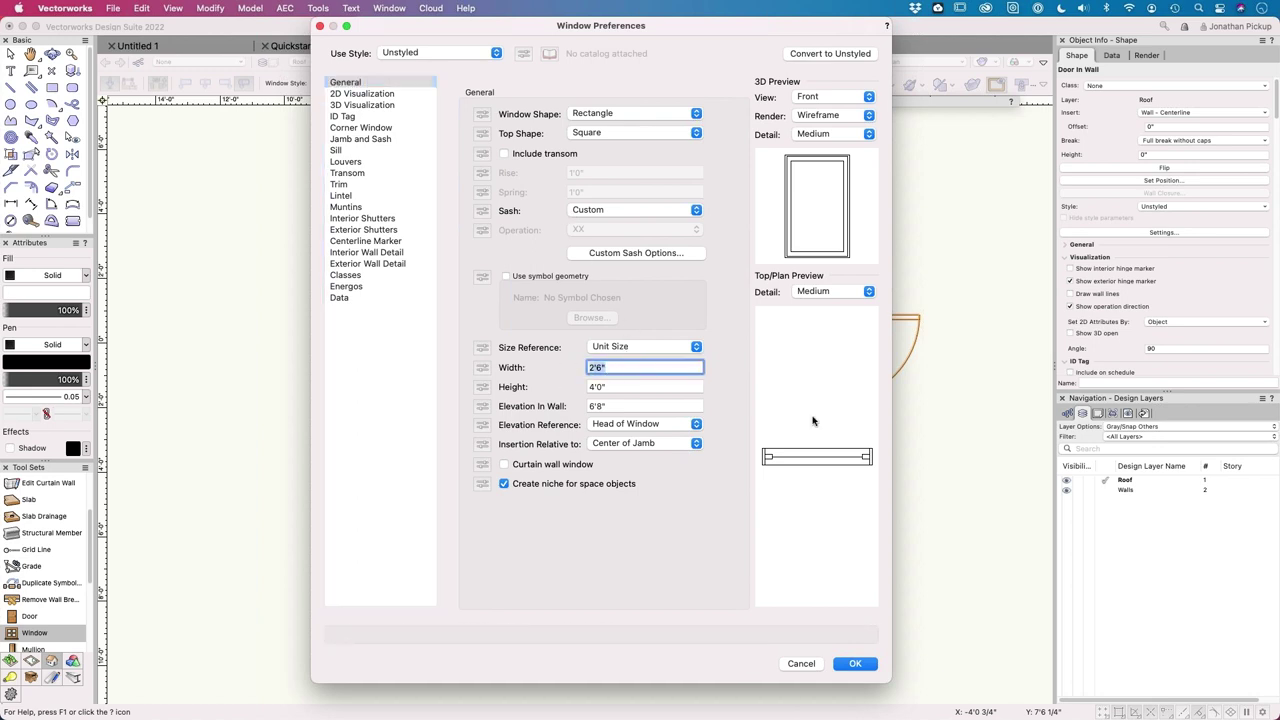
type("1/4")
left_click(649, 388)
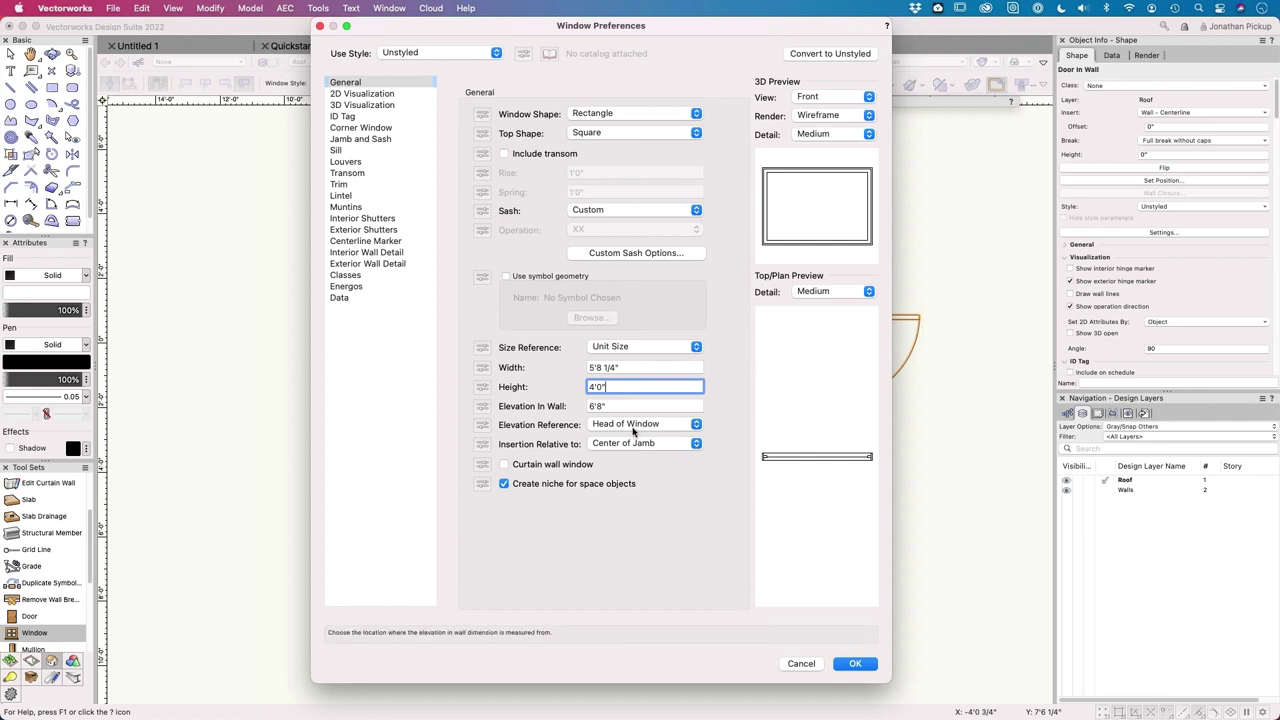
Step: Switch the window's elevation reference to Sill of Window and return it to Head of Window
left_click(633, 426)
left_click(633, 426)
left_click(639, 443)
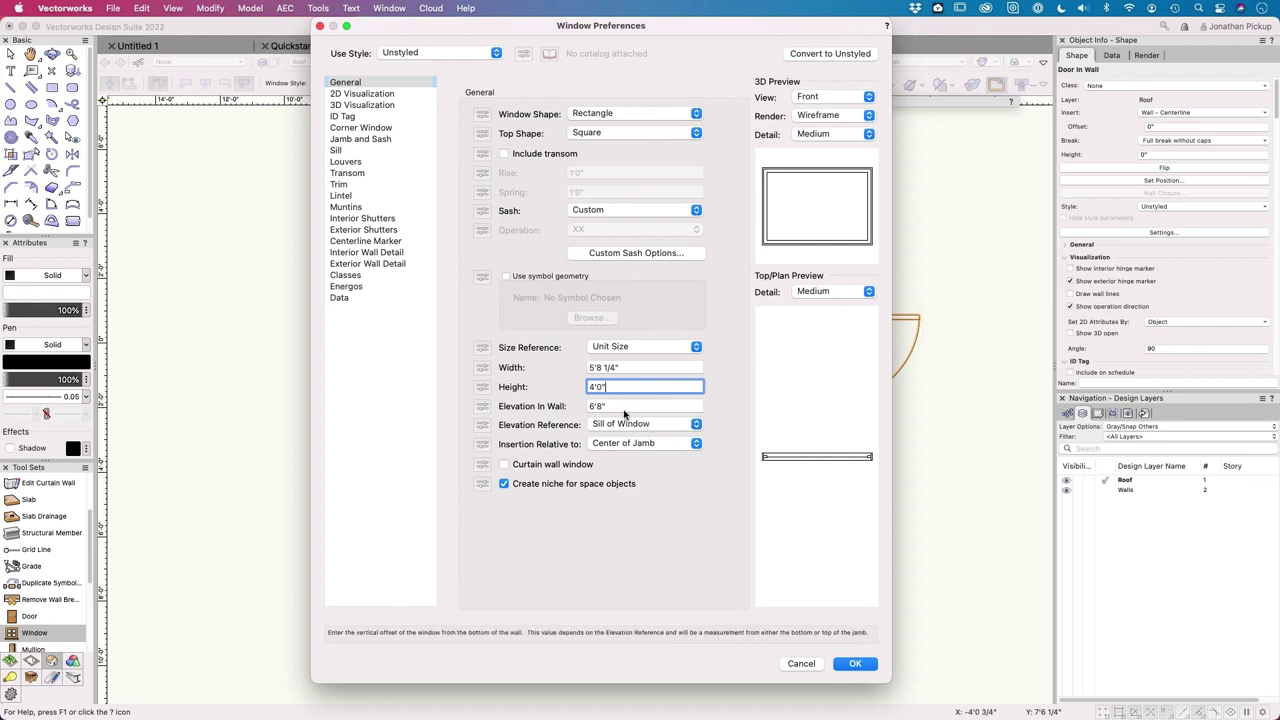
left_click(627, 423)
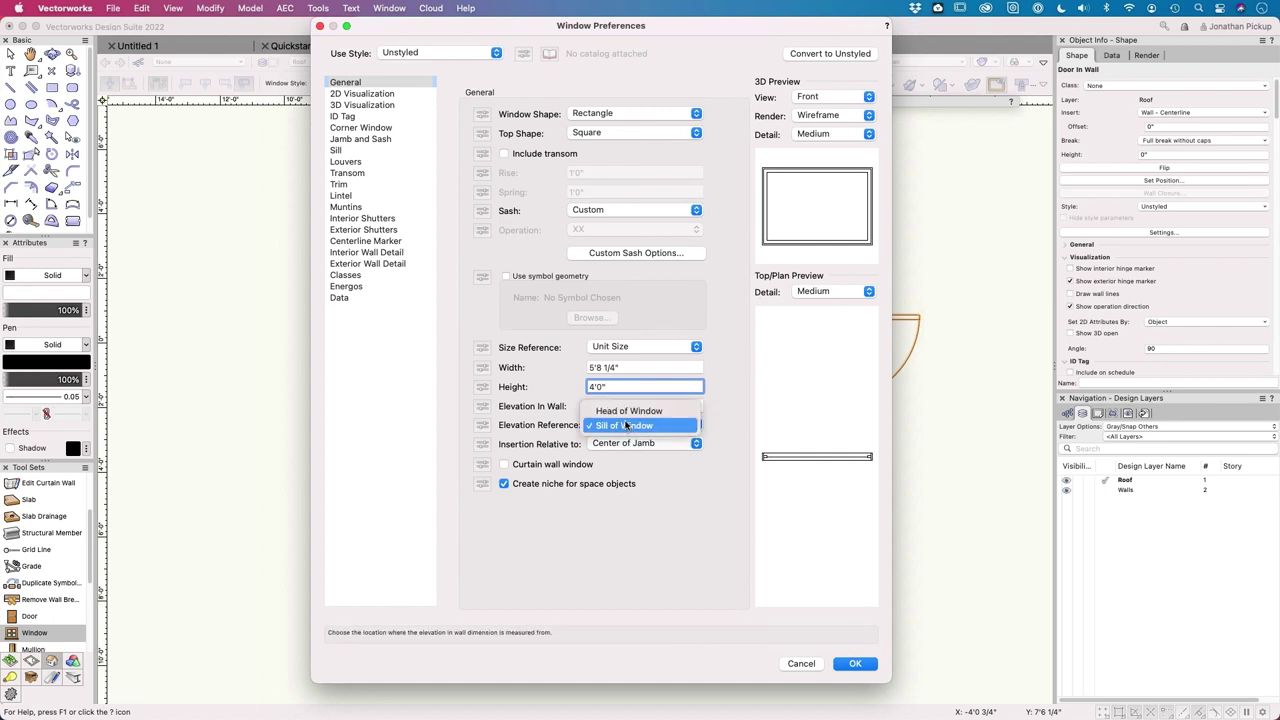
left_click(628, 409)
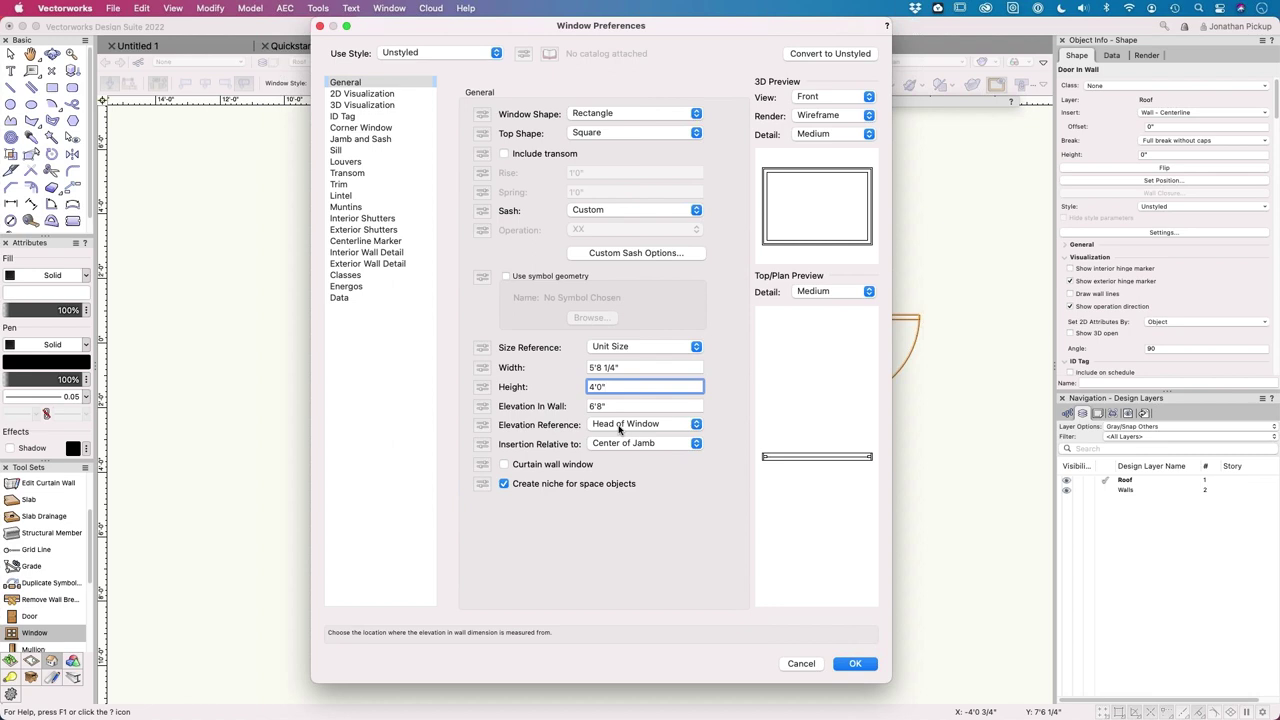
Step: Configure the custom sash with 2 columns and make the first sash an Awning
left_click(603, 256)
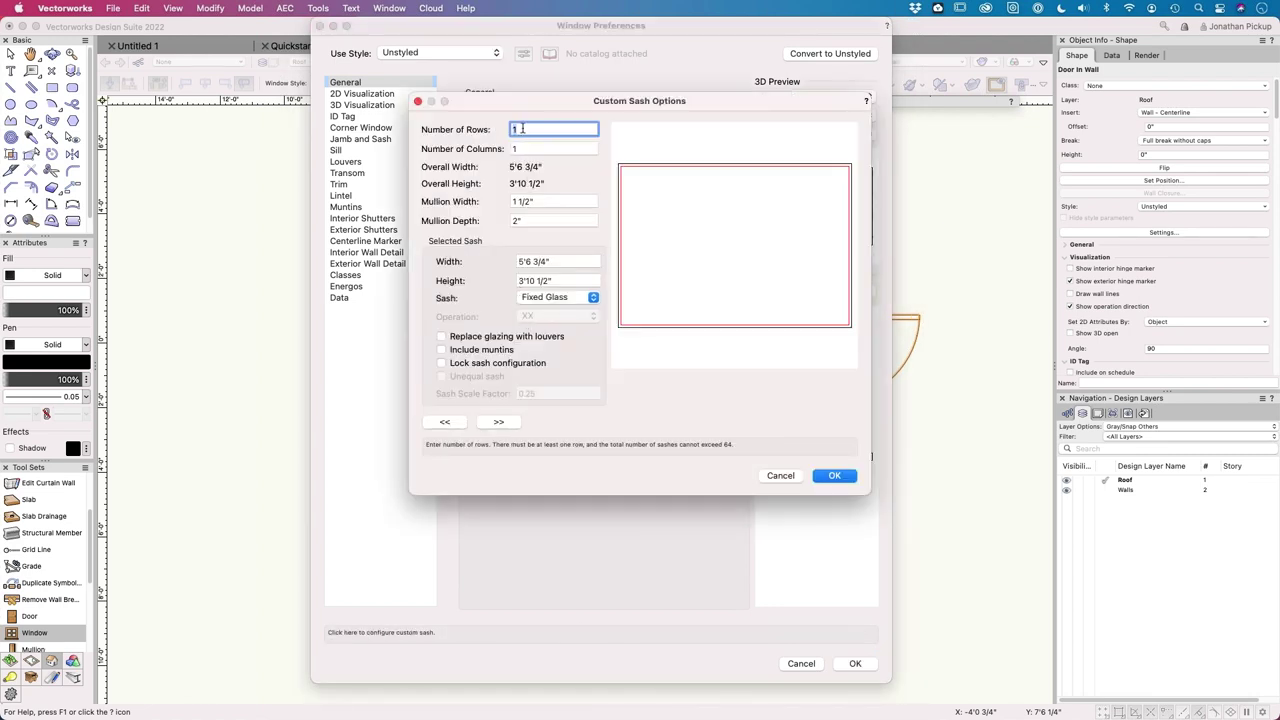
key("Tab")
type("2")
key("Tab")
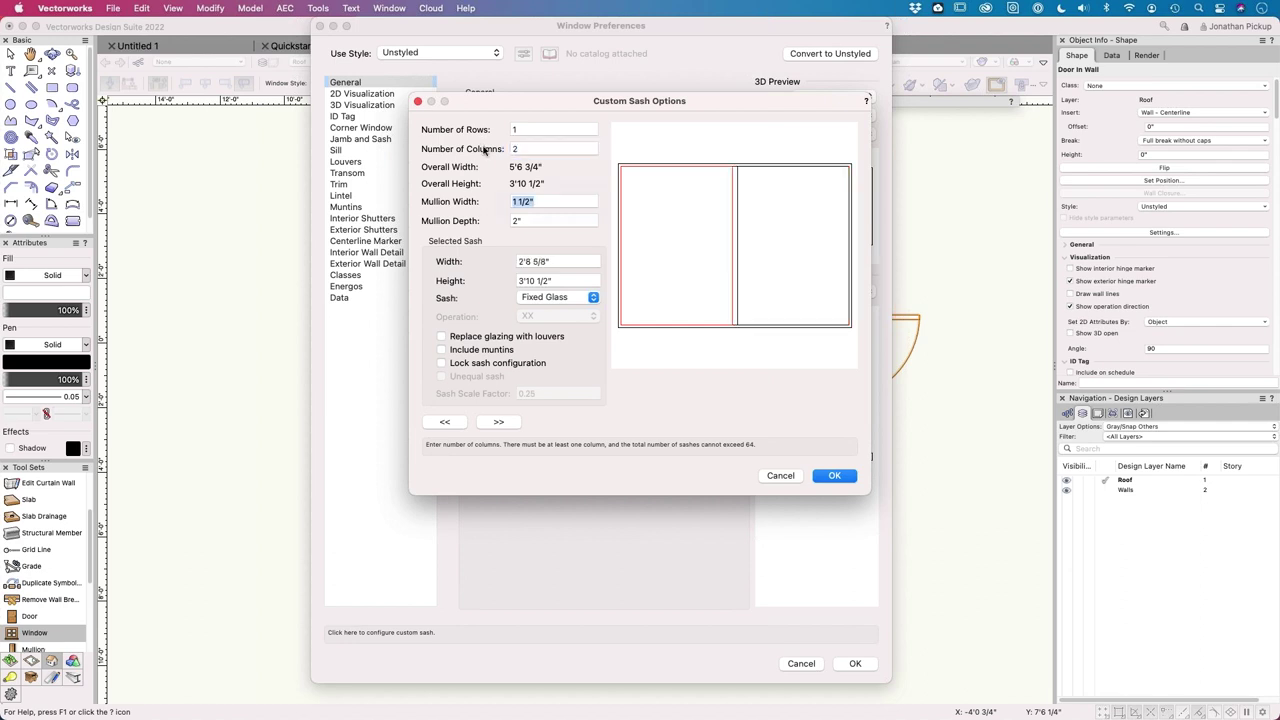
left_click(560, 298)
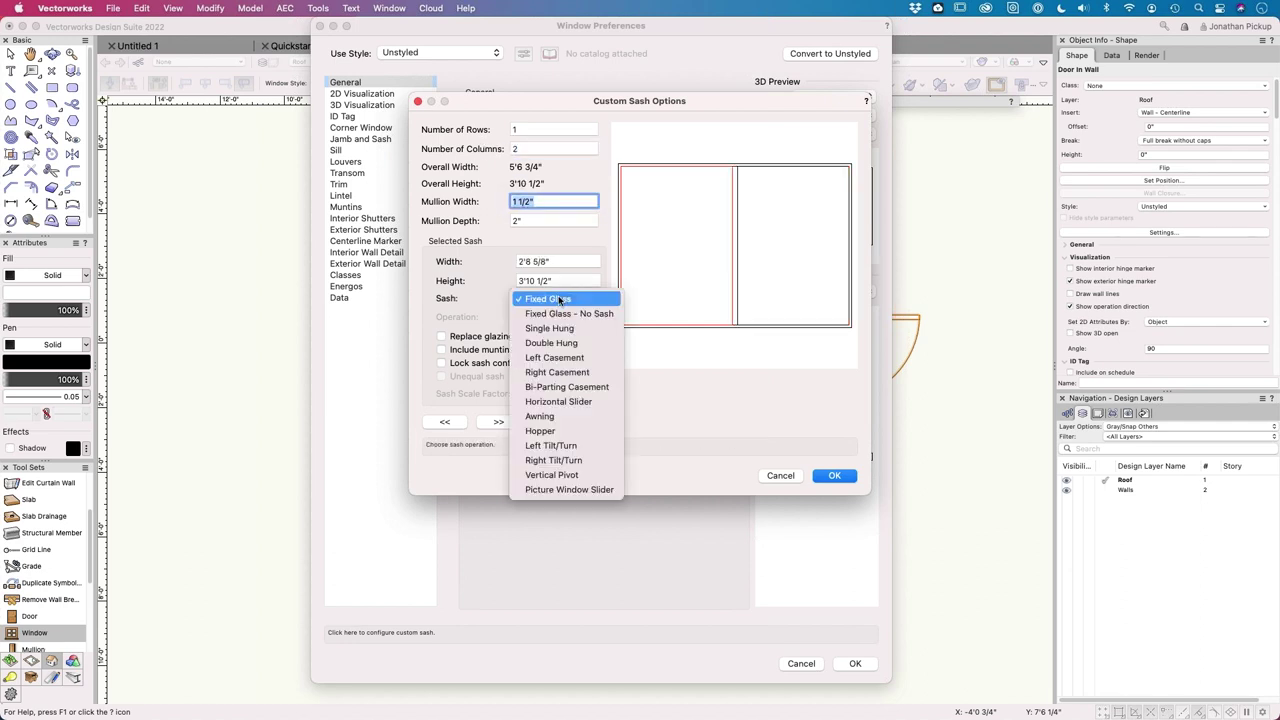
left_click(540, 416)
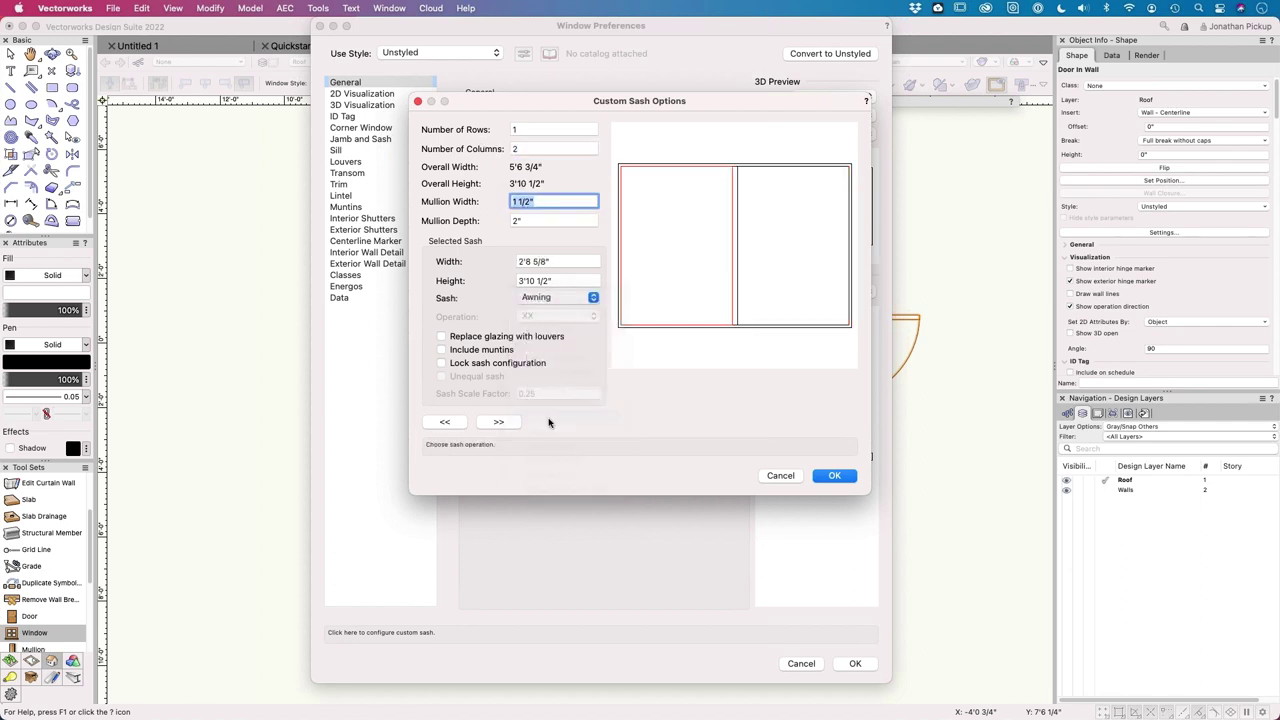
left_click(834, 476)
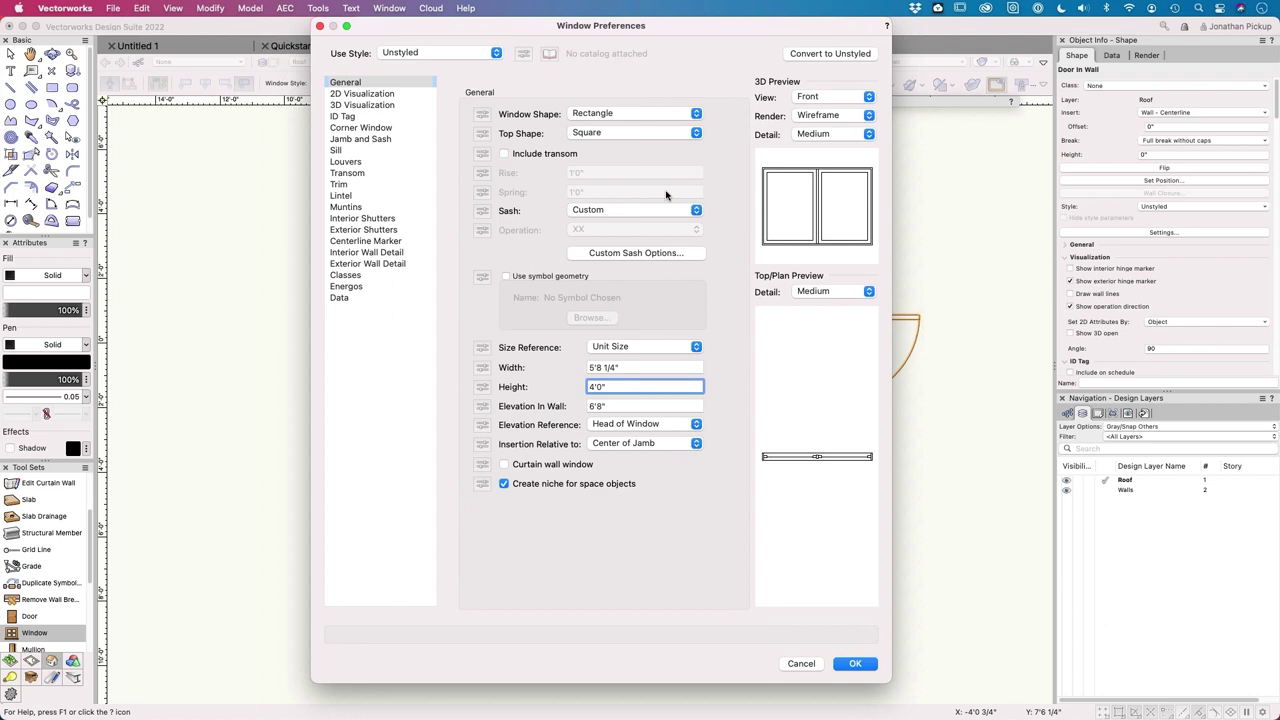
Step: Show the exterior 3D hinge direction marker for the window and set its jamb width to 1"
left_click(350, 94)
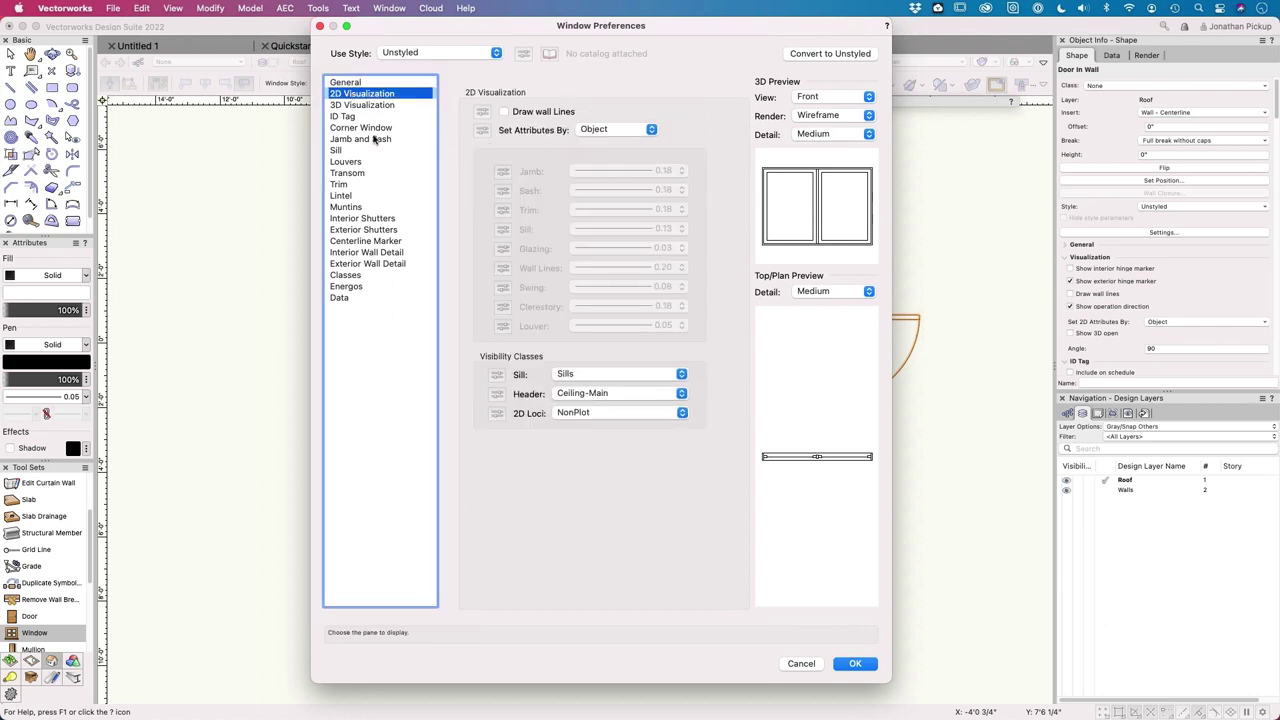
left_click(362, 106)
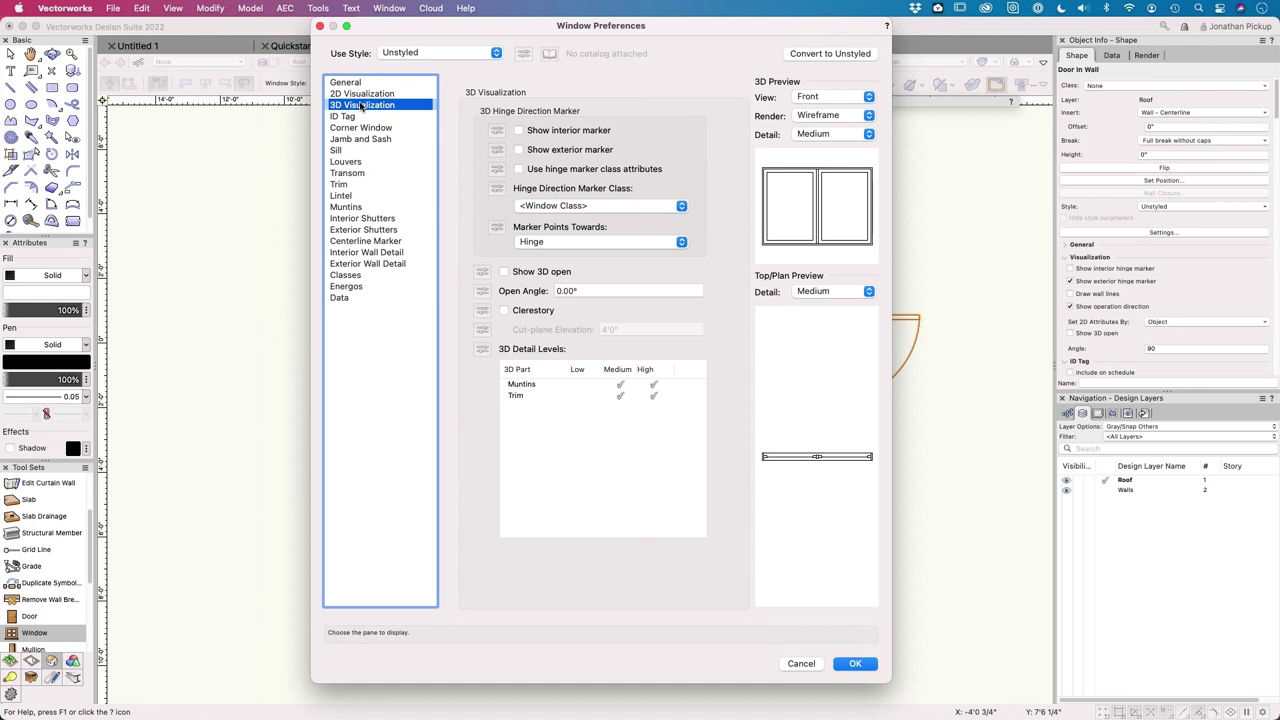
left_click(519, 149)
left_click(345, 152)
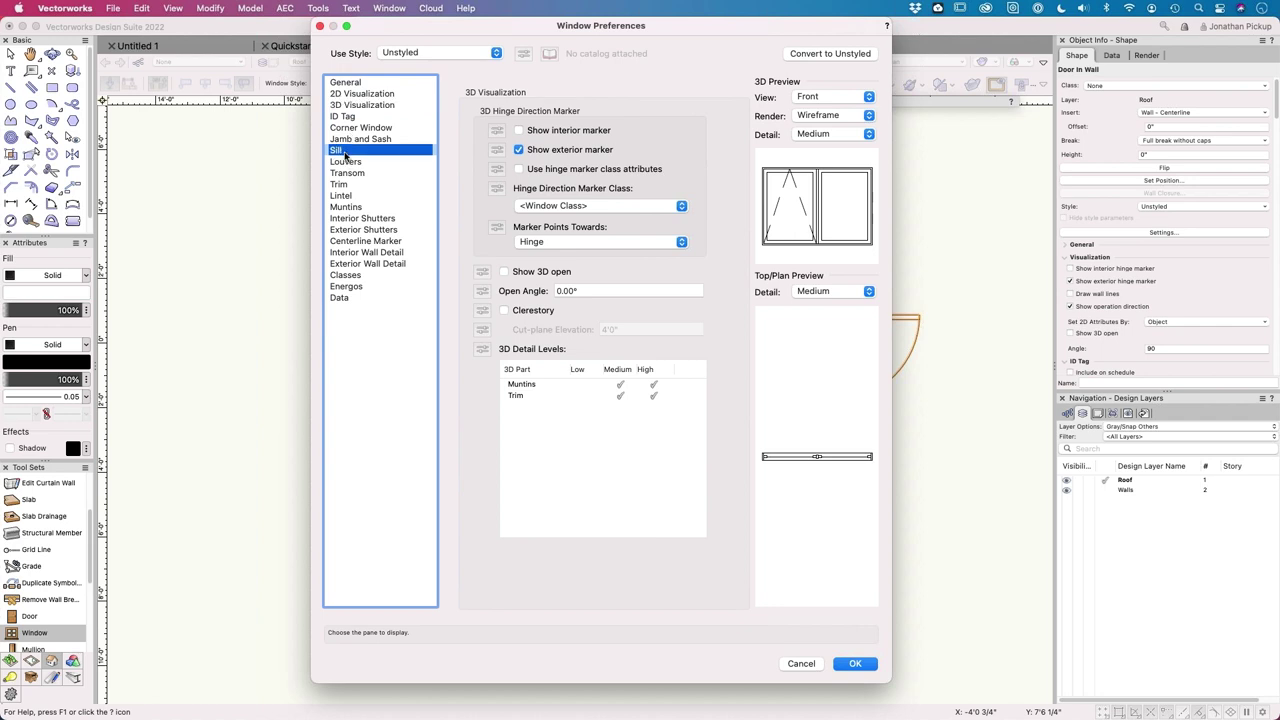
left_click(348, 140)
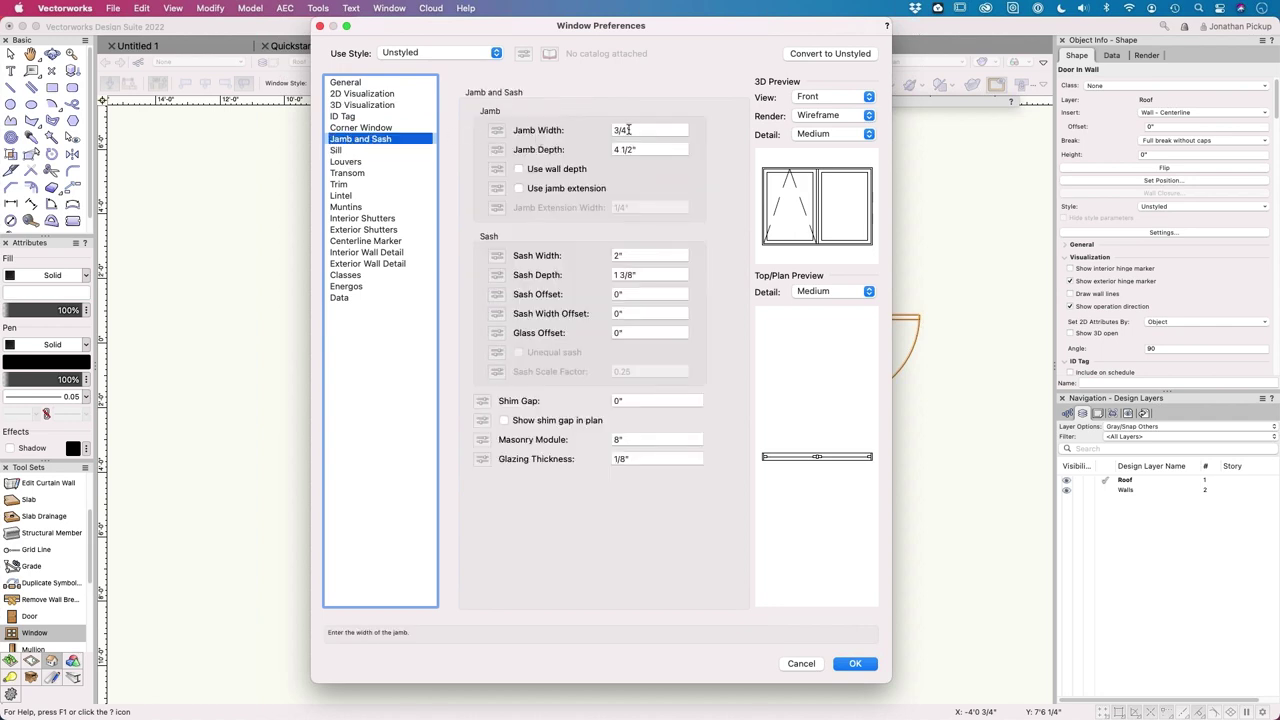
left_click(627, 130)
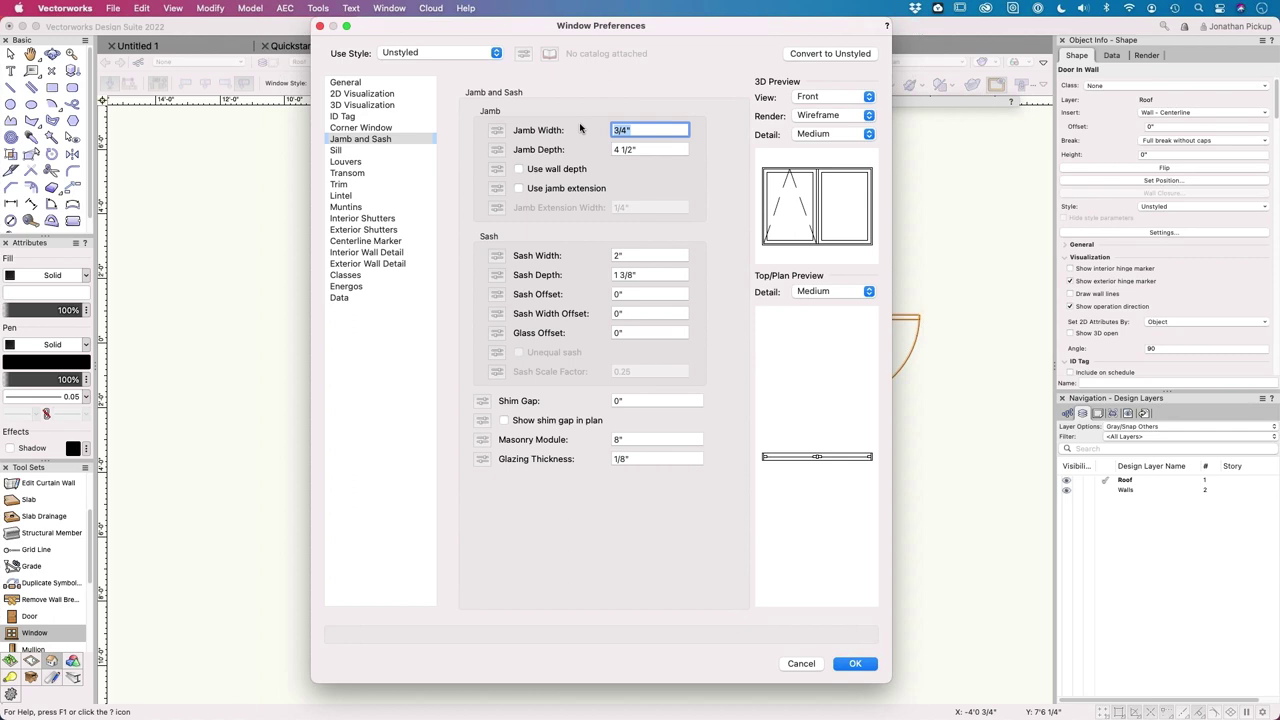
type("1")
key("Tab")
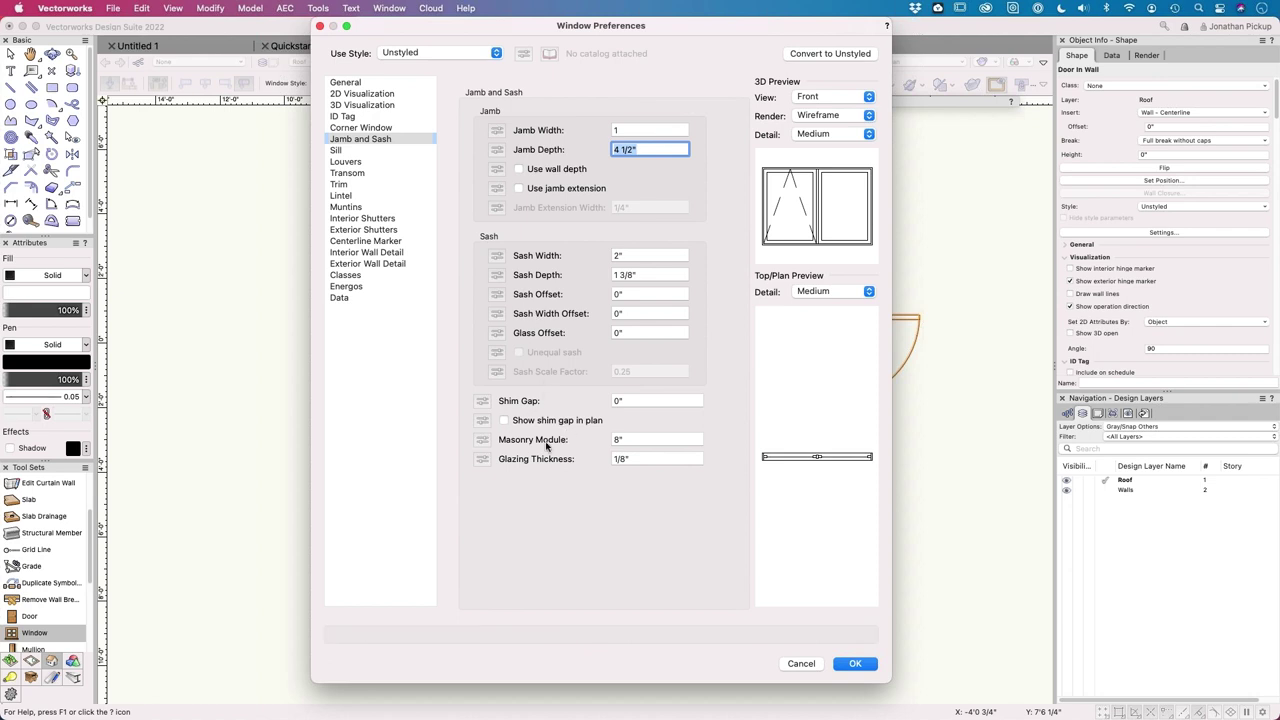
Step: Review the window's sill, trim, lintel and data settings, and accept the window preferences
left_click(336, 150)
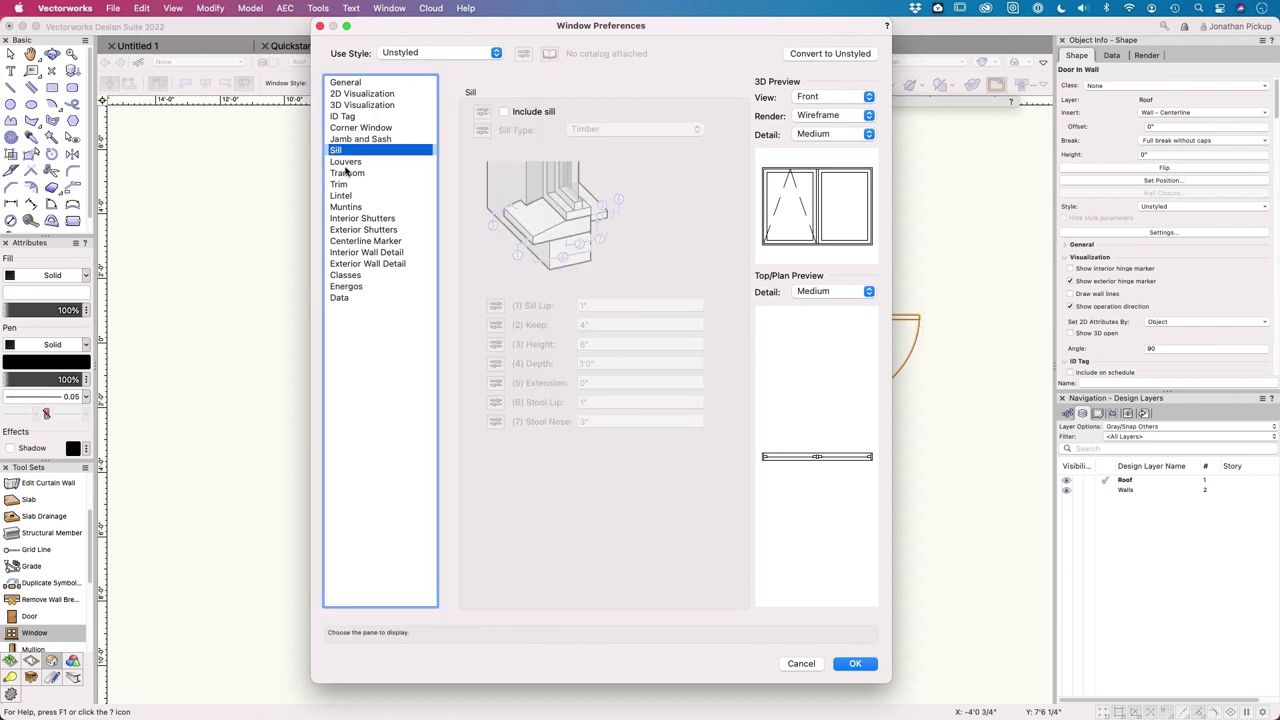
left_click(347, 186)
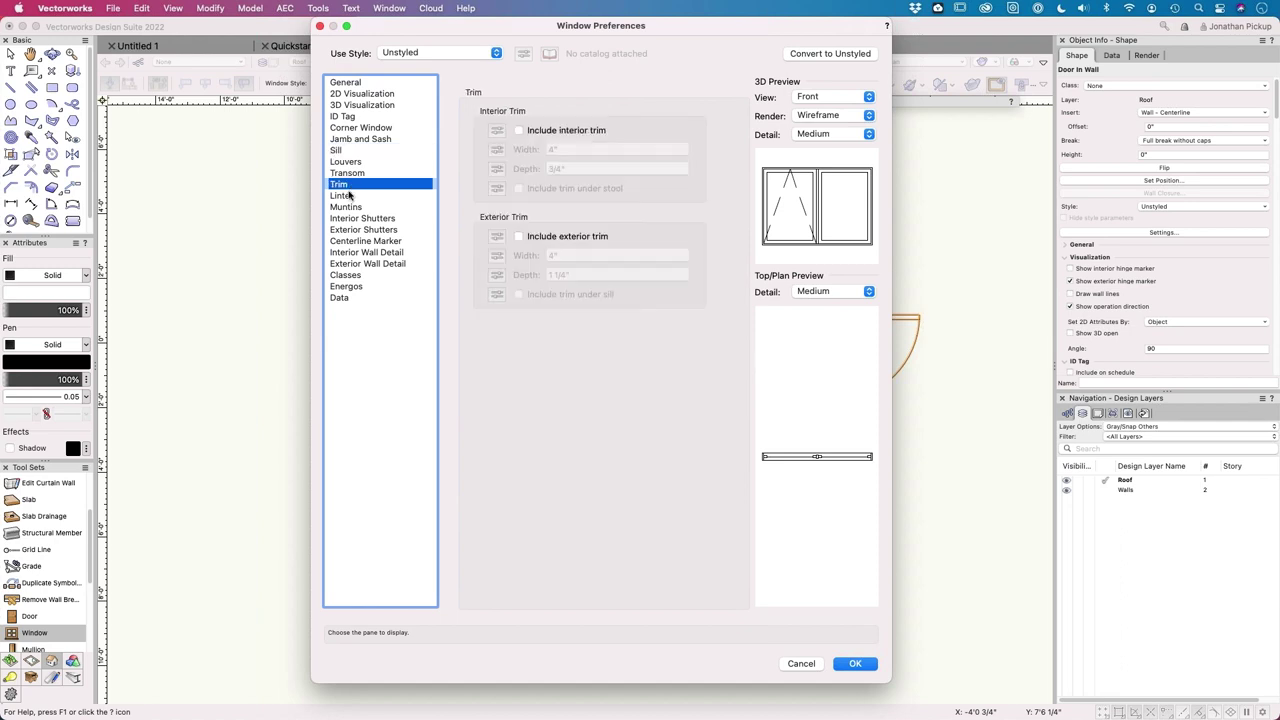
left_click(349, 196)
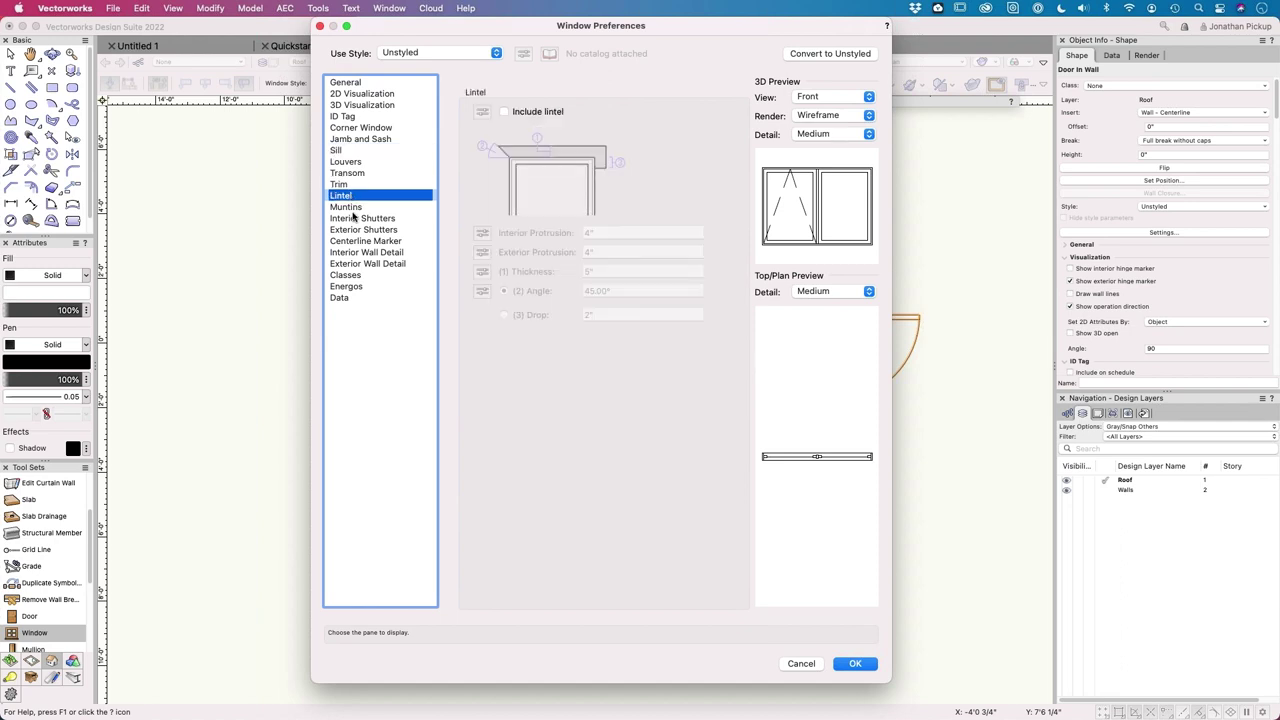
left_click(340, 299)
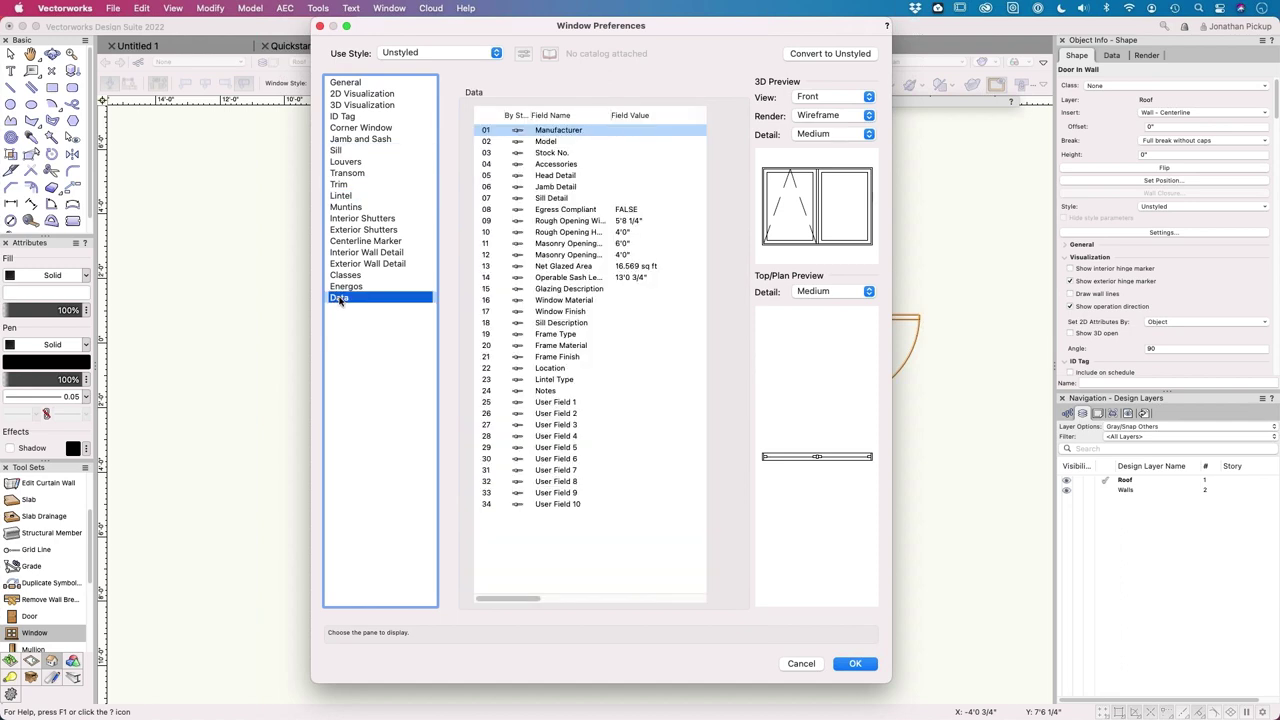
left_click(547, 404)
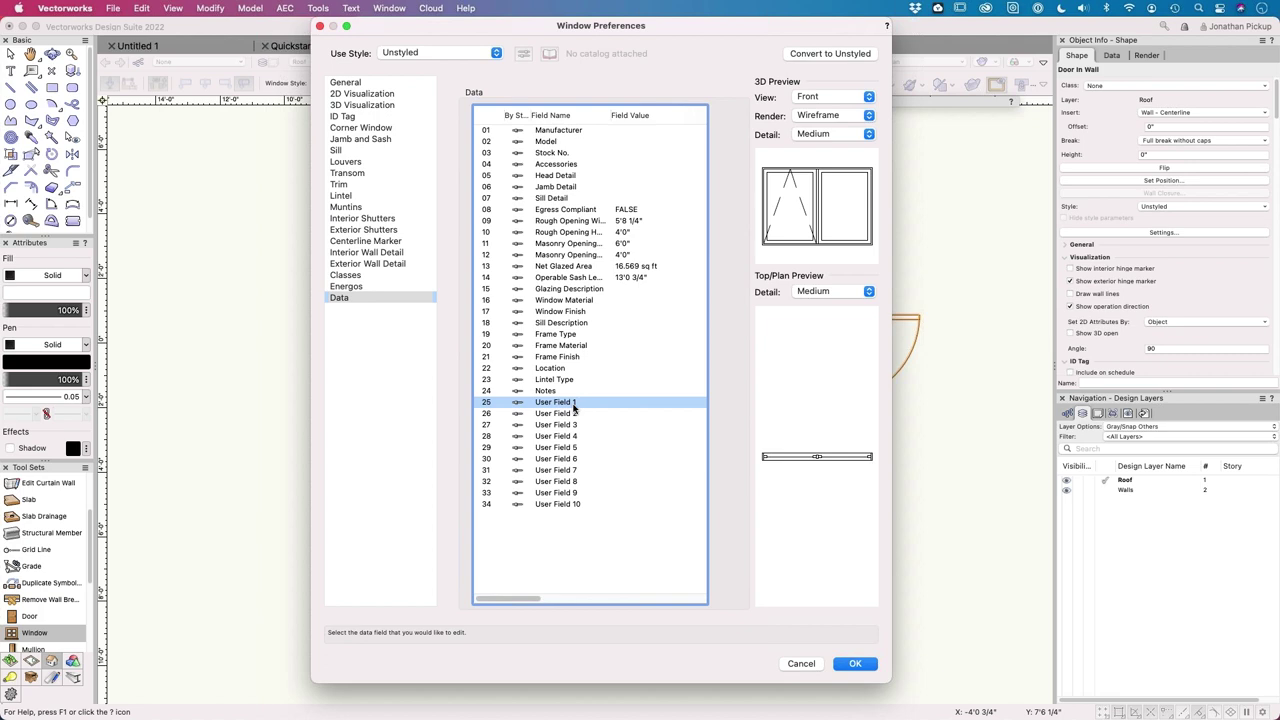
left_click(853, 664)
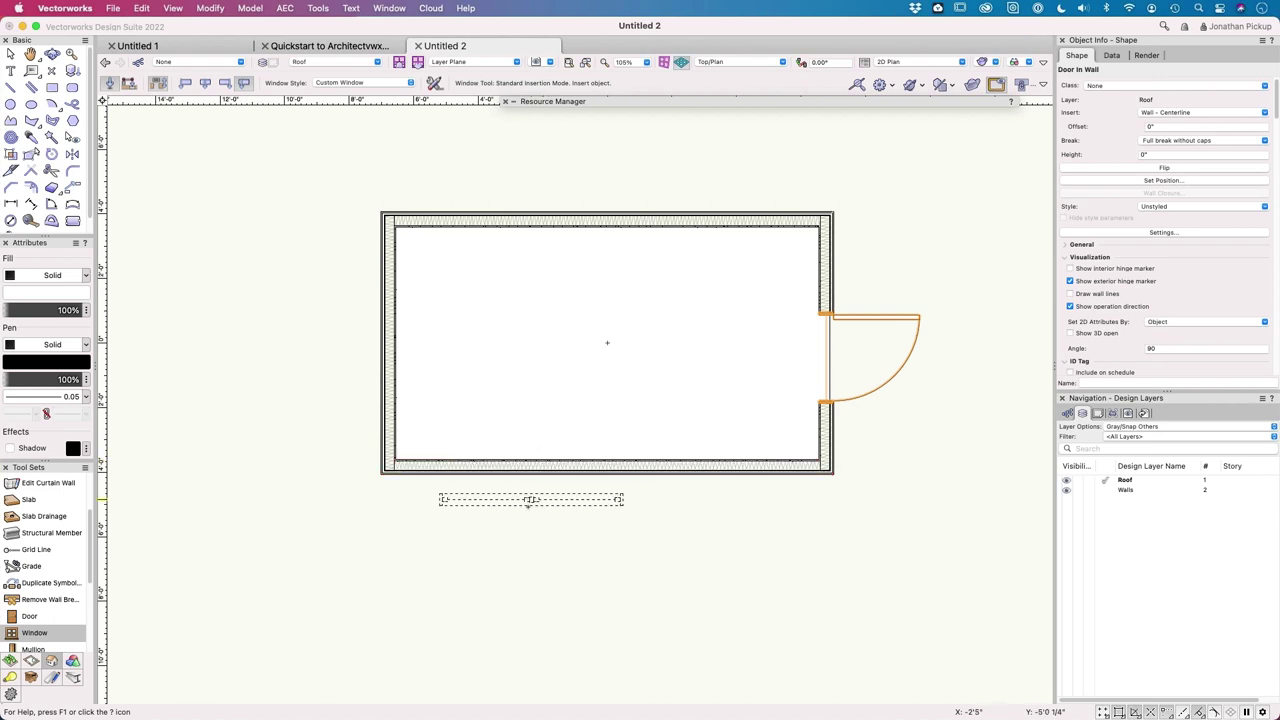
Step: Insert the window in the building's lower long wall and offset its left jamb edge 635mm from the lower left wall corner
left_click(546, 462)
left_click(534, 503)
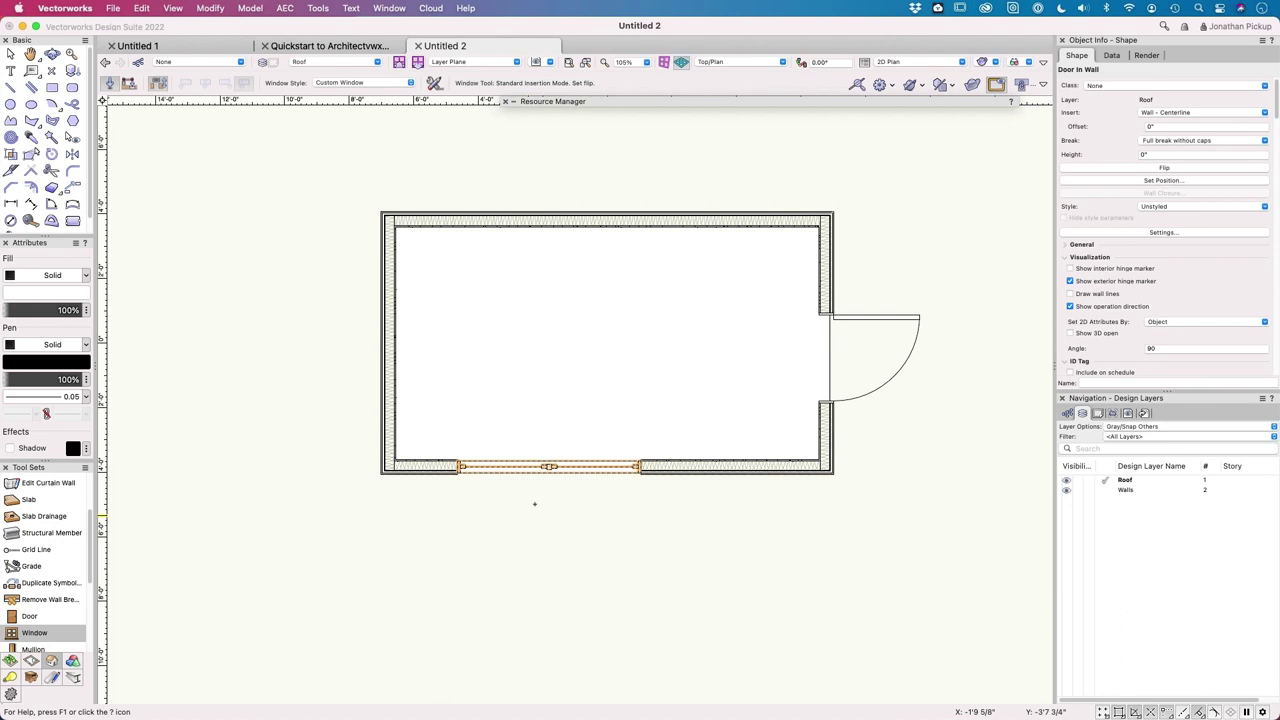
scroll(534, 503, "up", 5)
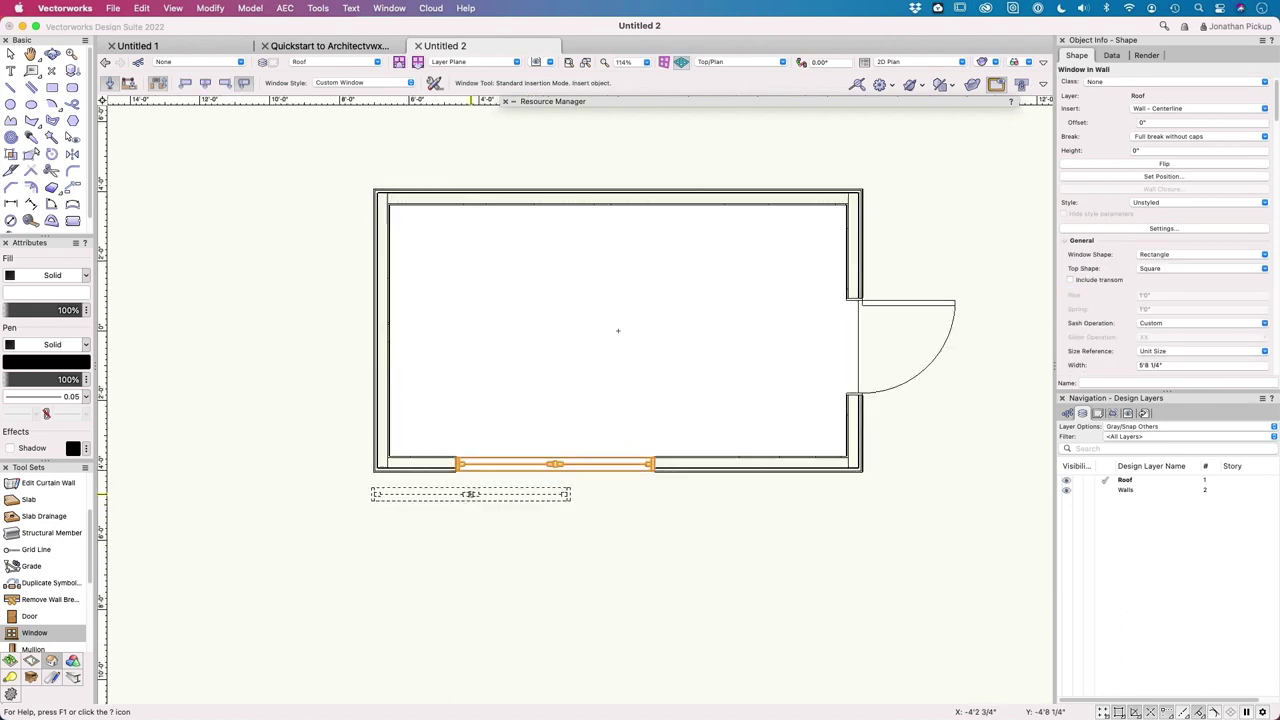
left_click(1125, 177)
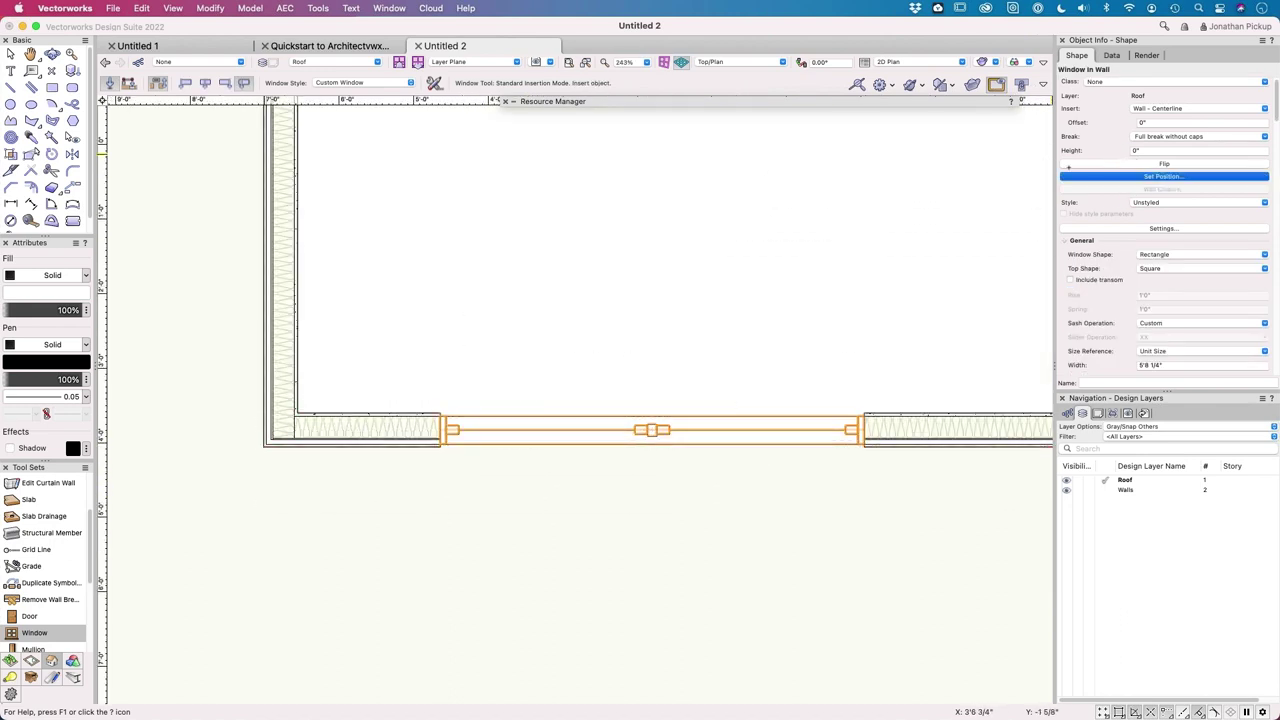
left_click(271, 437)
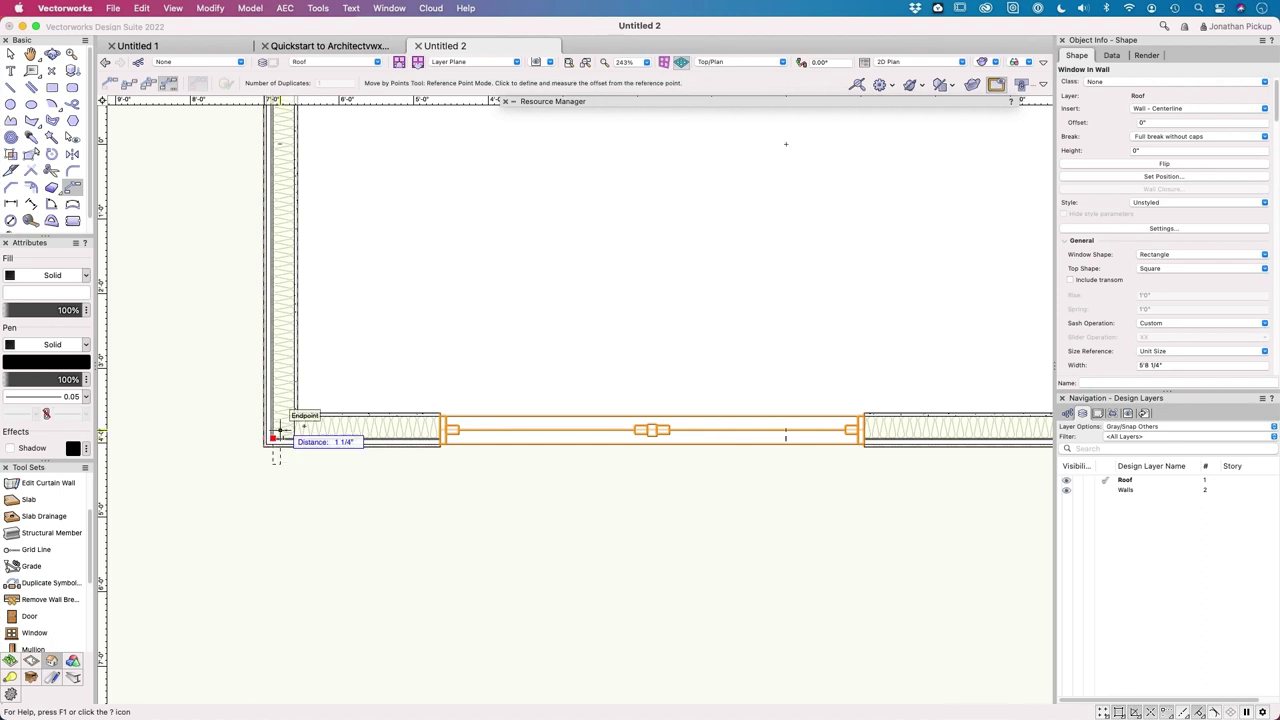
left_click(433, 435)
type("35mm")
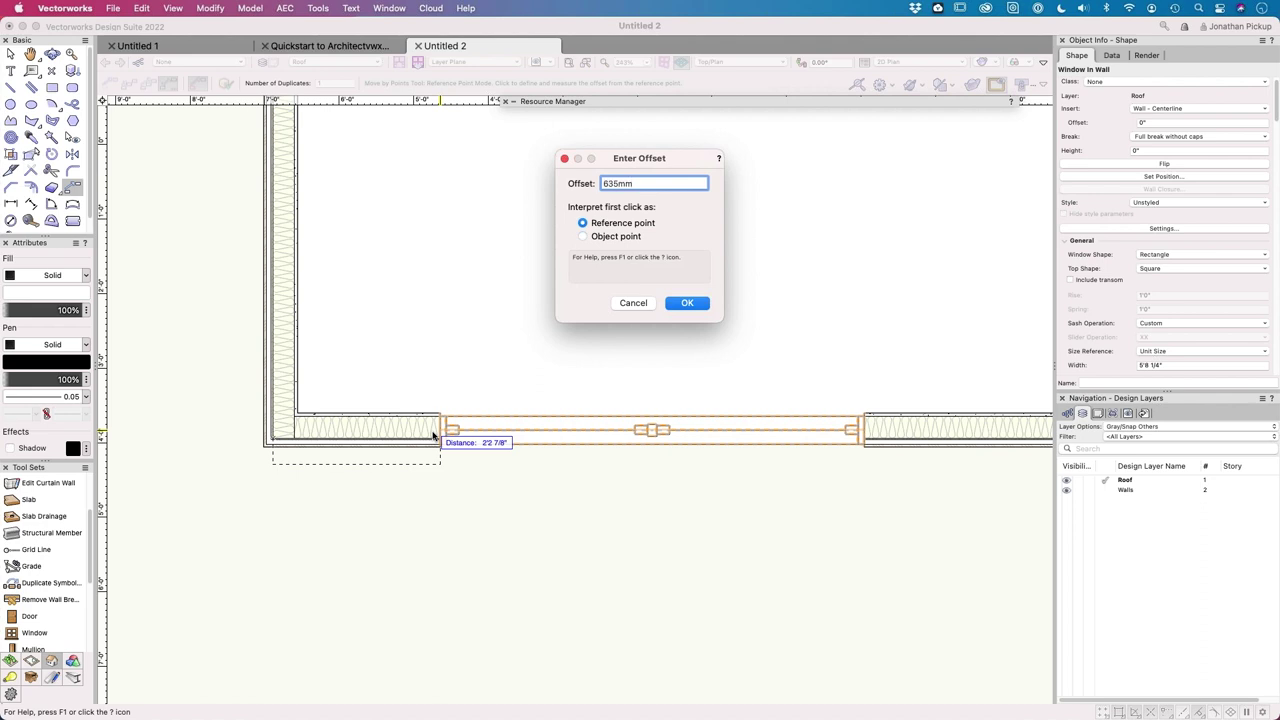
key("Return")
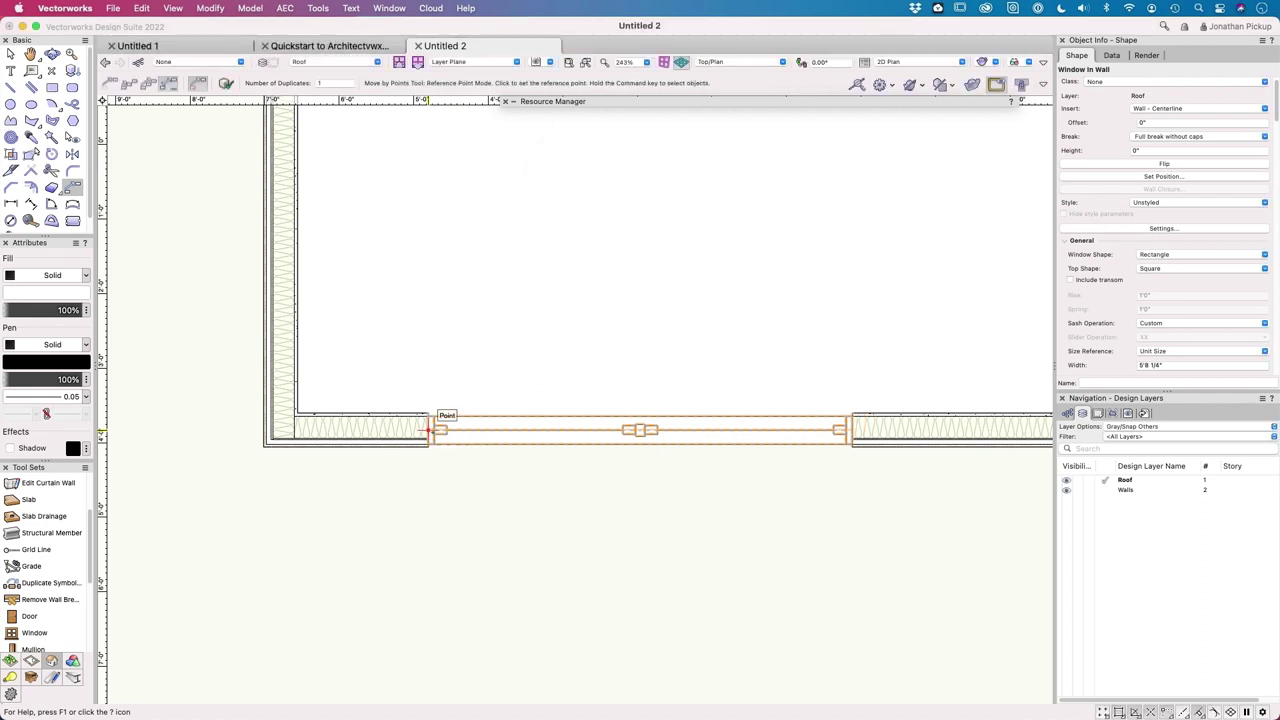
Step: Insert a second window with the same preferences at the midpoint of the building's left-hand short wall, facing outwards
scroll(428, 430, "down", 3)
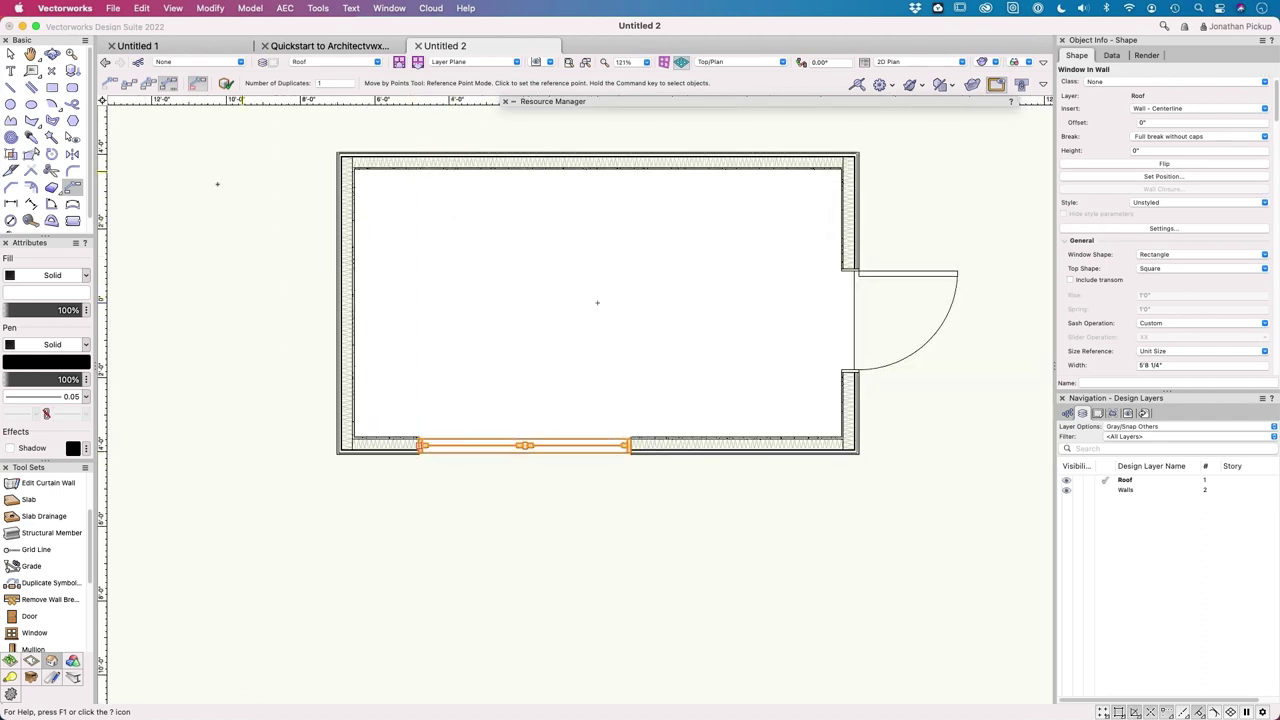
left_click(32, 637)
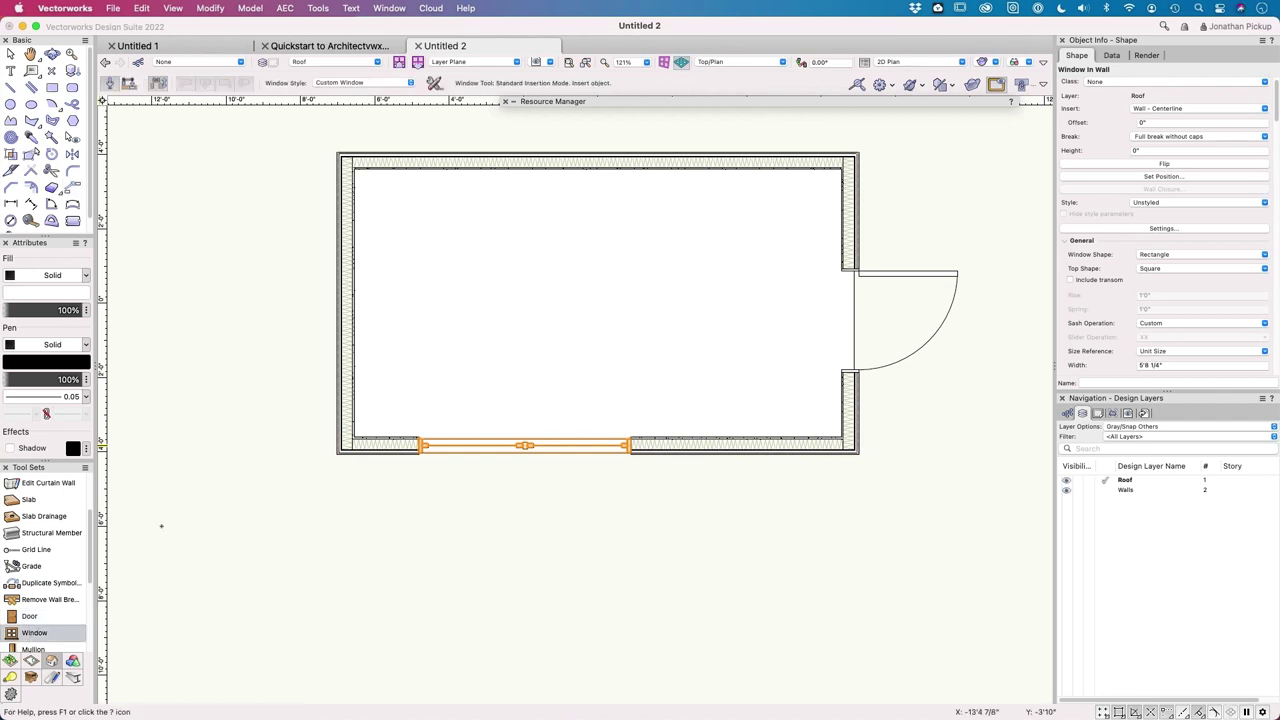
left_click(434, 85)
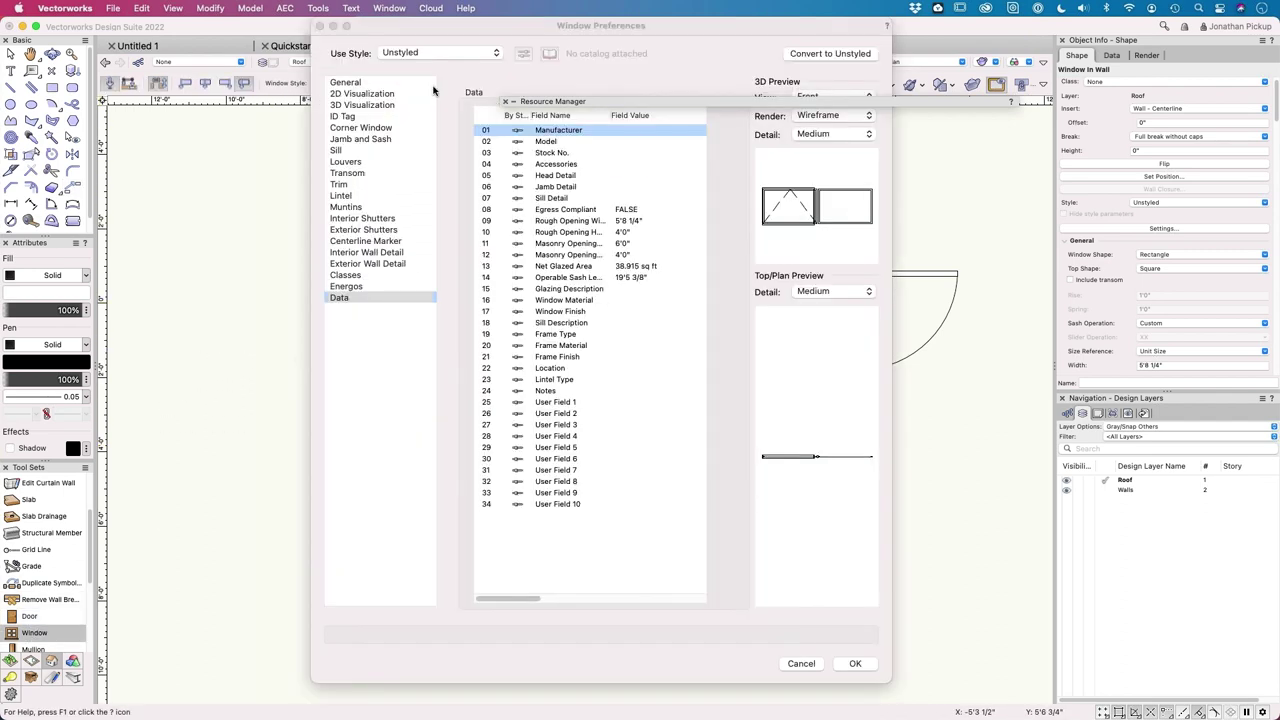
key("Escape")
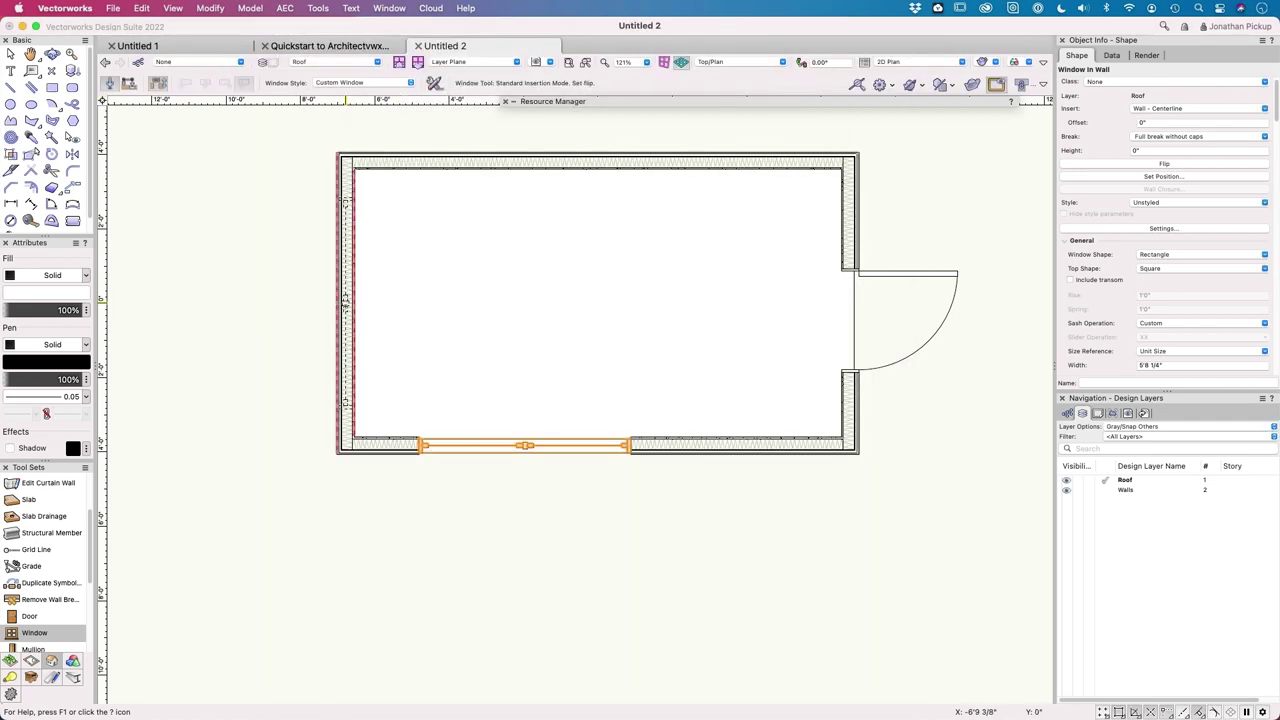
left_click(283, 299)
key("x")
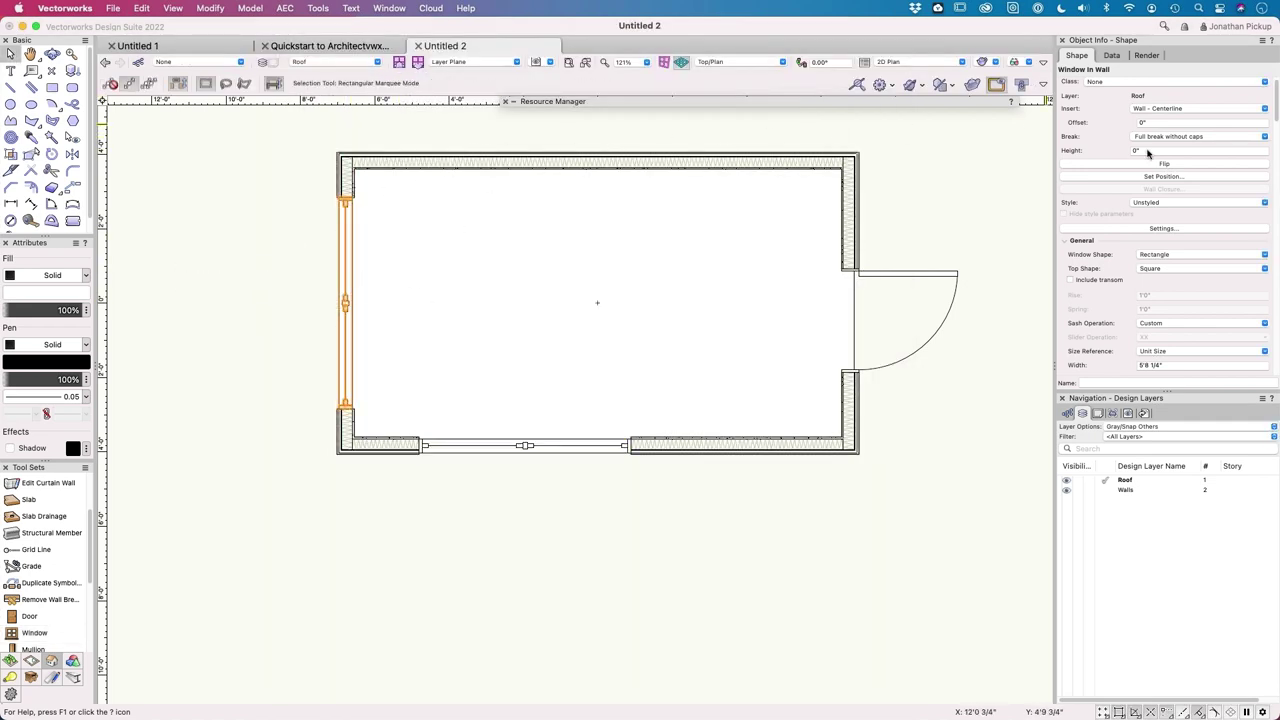
Step: Open the settings of the window in the left-hand short wall and change its sash operation to Awning
left_click(1161, 229)
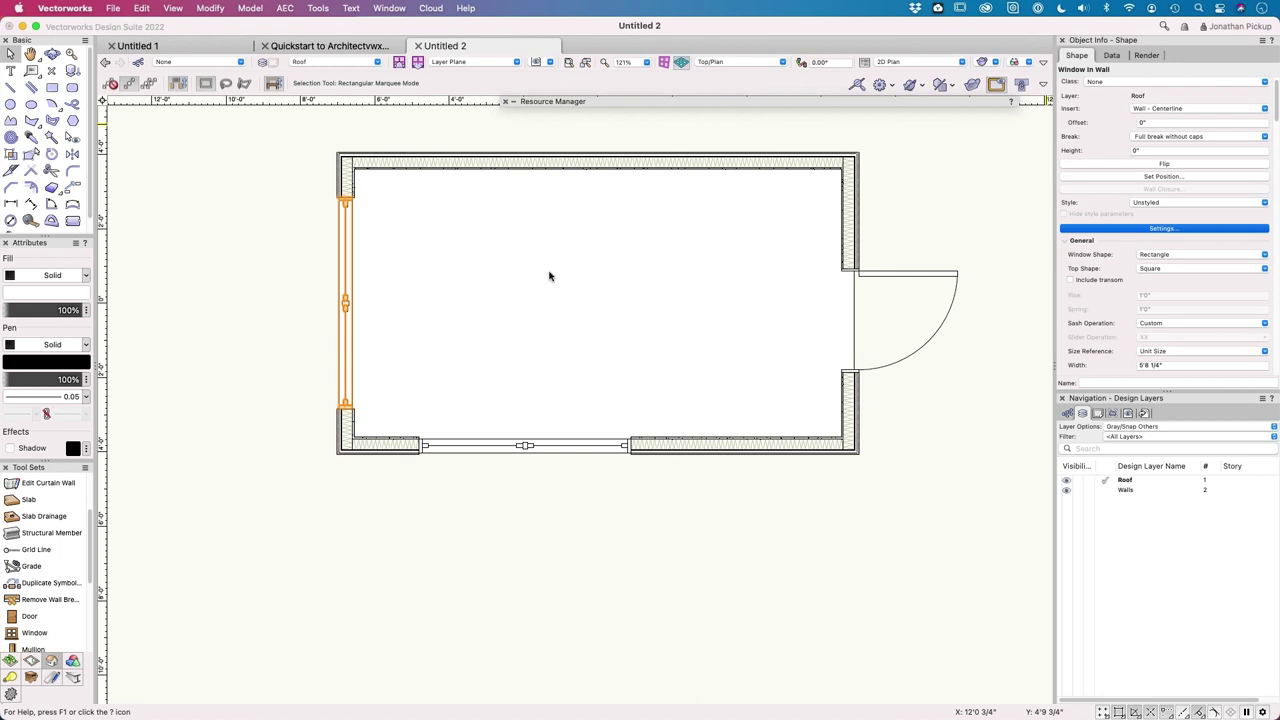
left_click(345, 82)
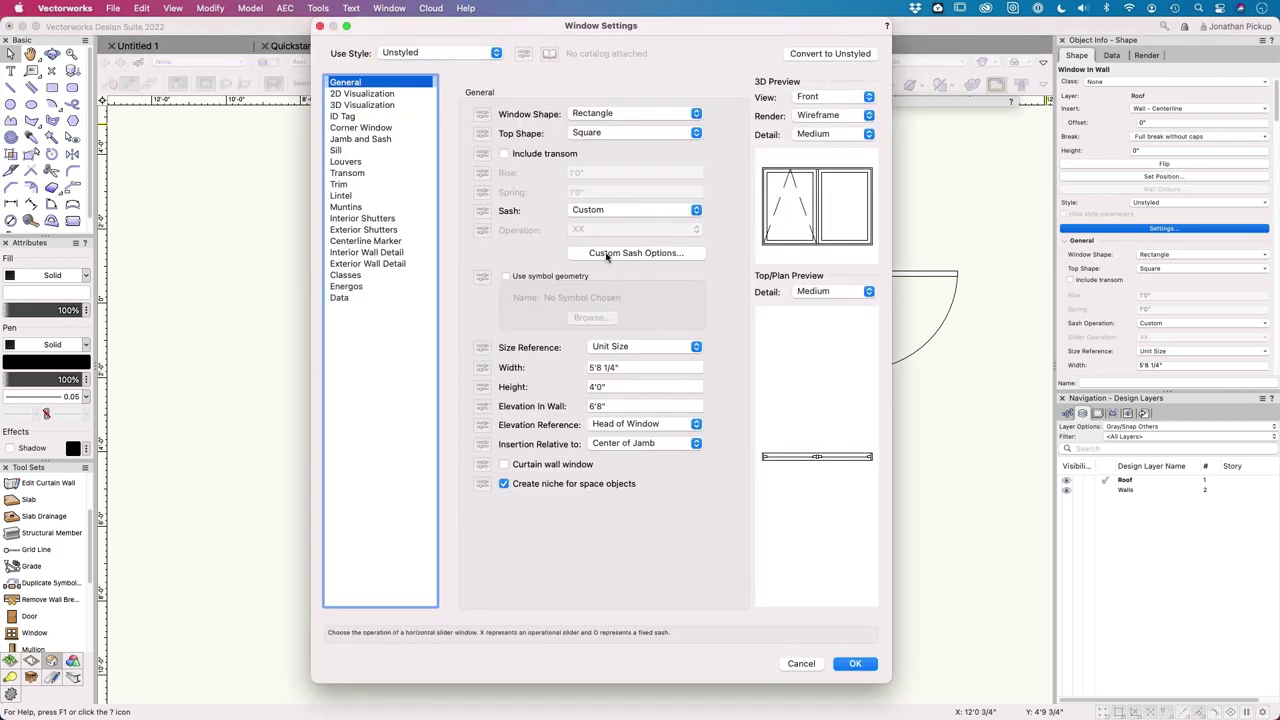
left_click(603, 211)
mouse_move(586, 14)
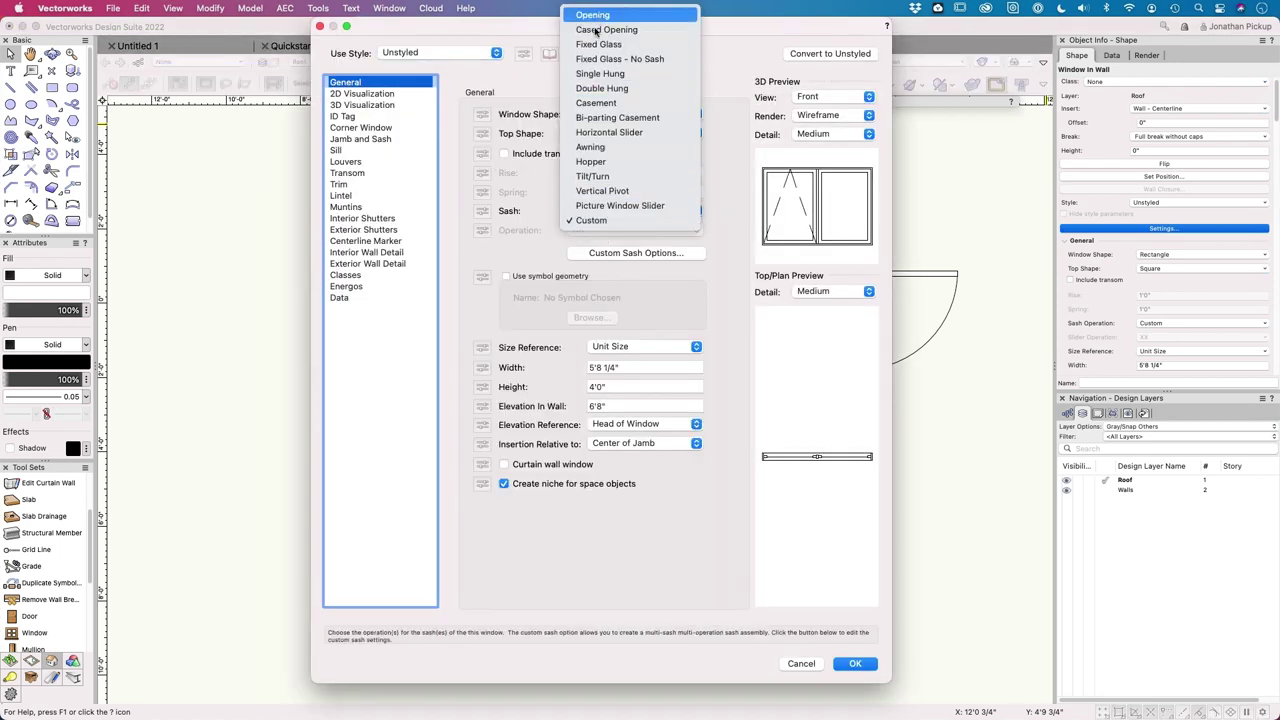
left_click(591, 134)
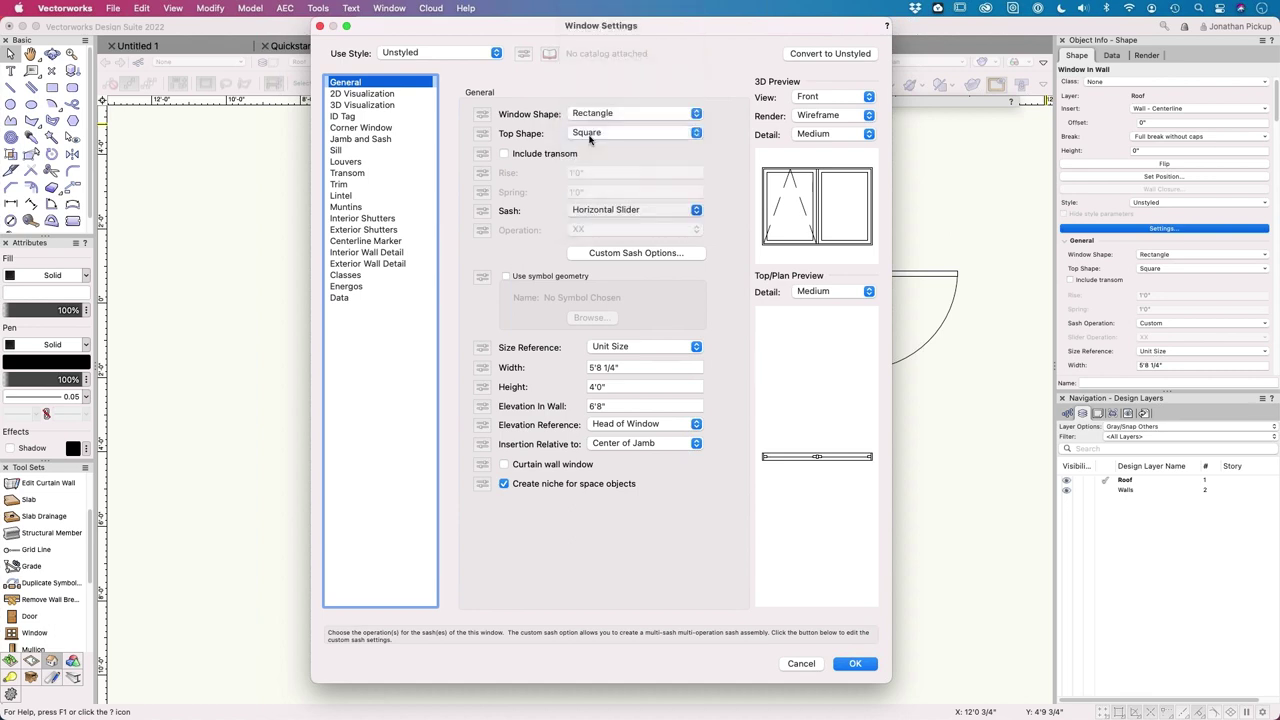
left_click(591, 213)
left_click(590, 226)
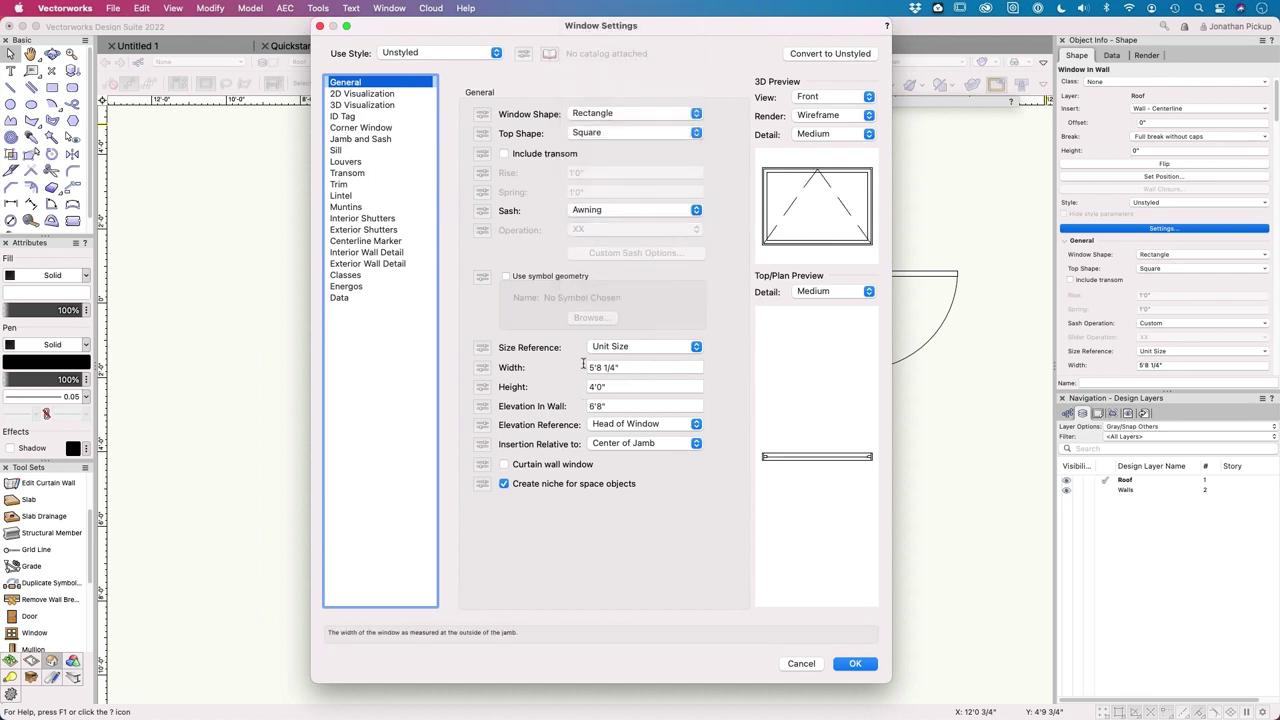
Step: Set the awning window's width to 2'0" and height to 3'0", and accept the window settings
left_click(686, 362)
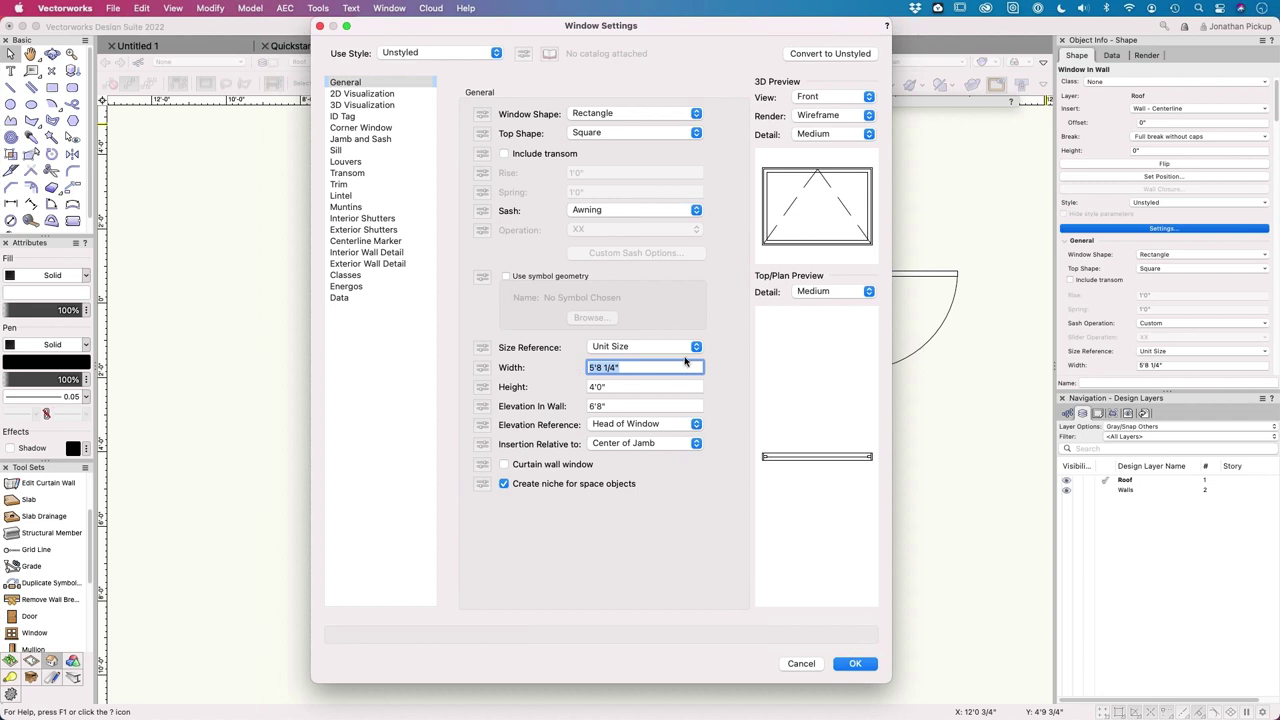
type("2'")
key("Tab")
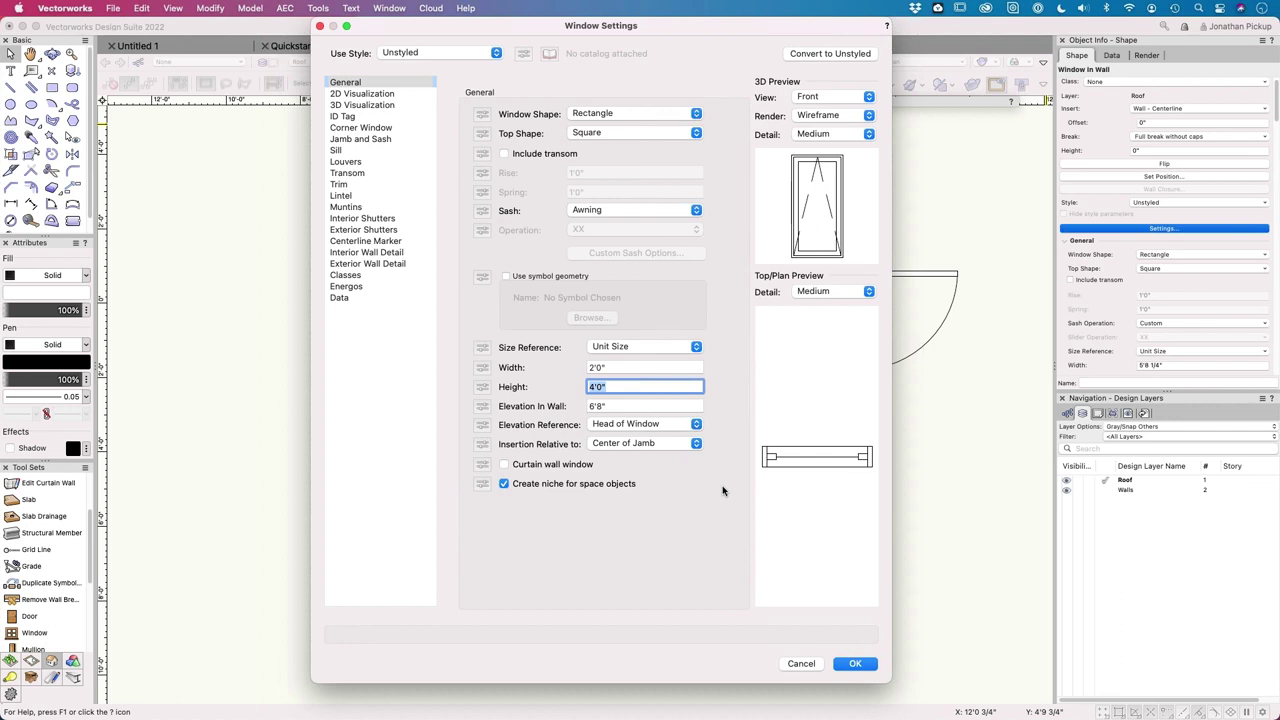
type("3'")
key("Tab")
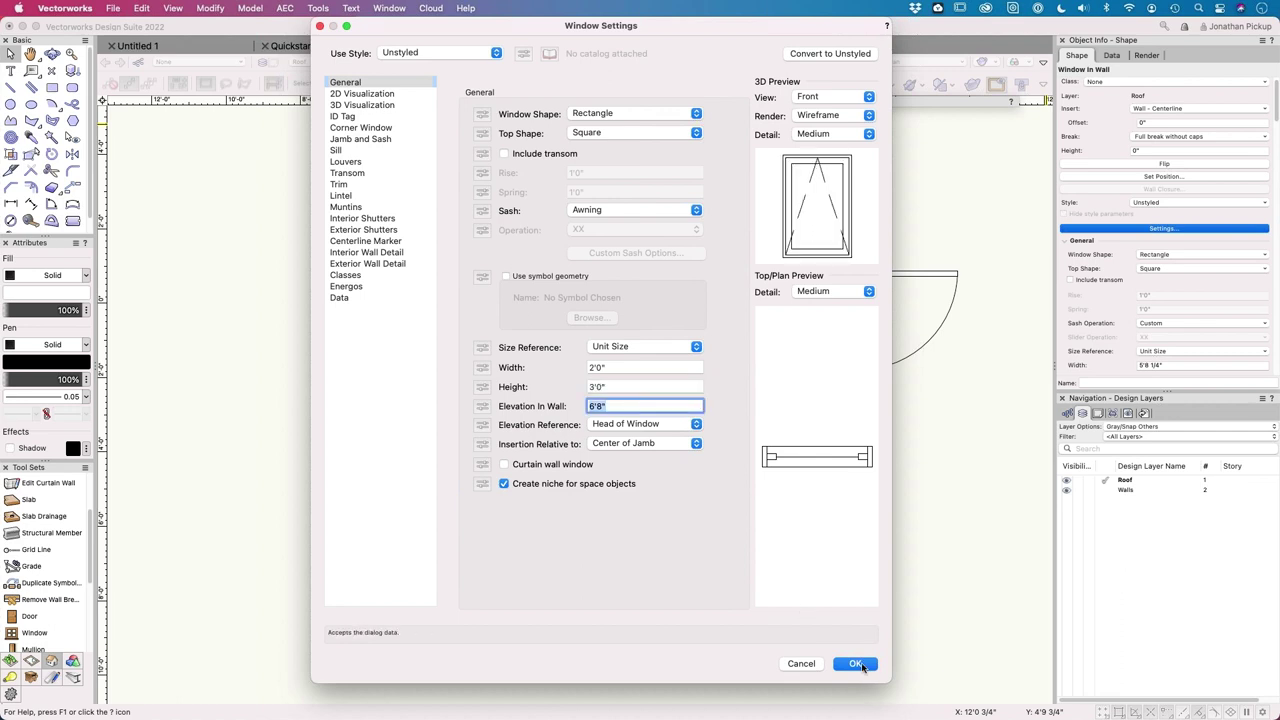
left_click(855, 664)
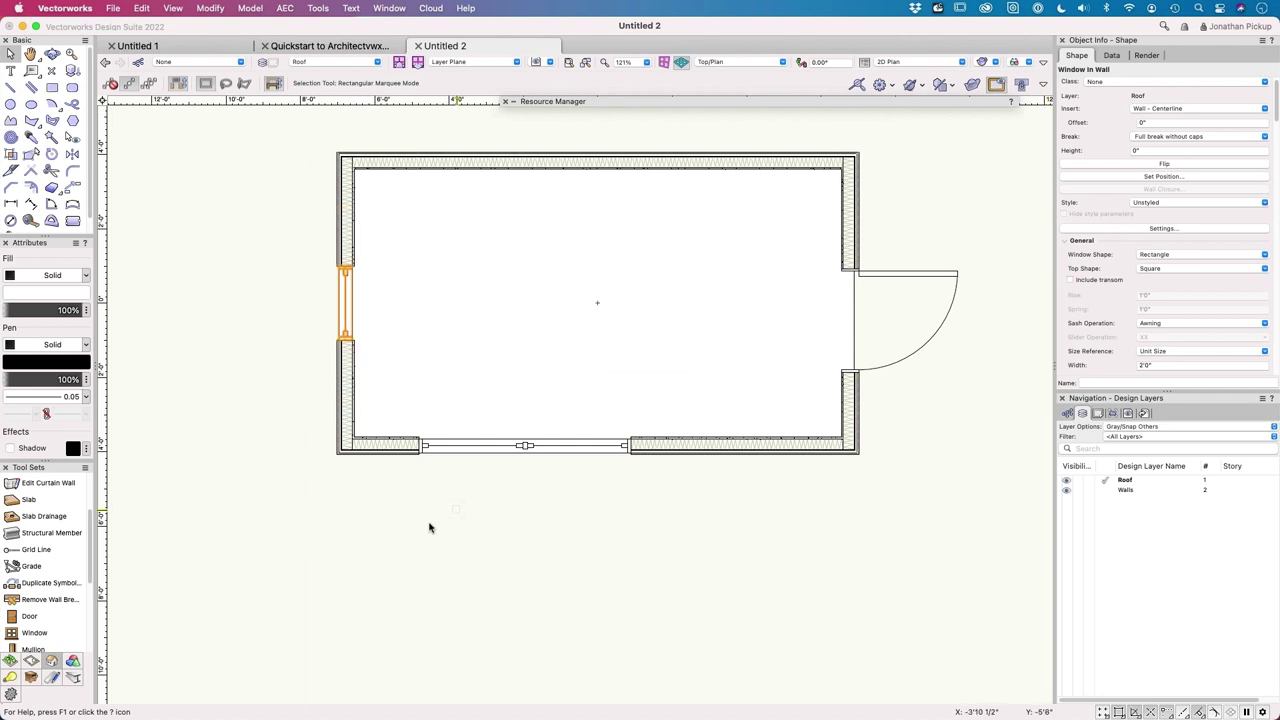
Step: Move the short-wall window by points so its lower jamb edge is offset 635mm from the lower left wall corner
scroll(338, 440, "up", 5)
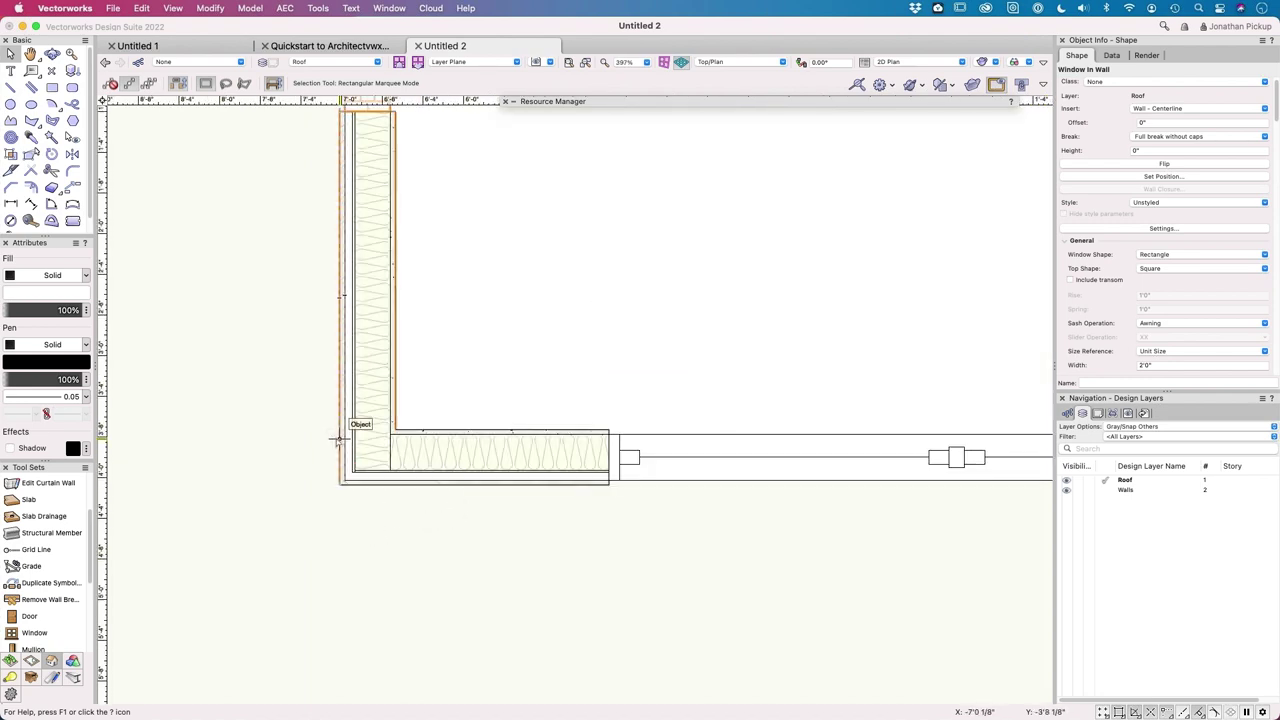
scroll(334, 437, "down", 2)
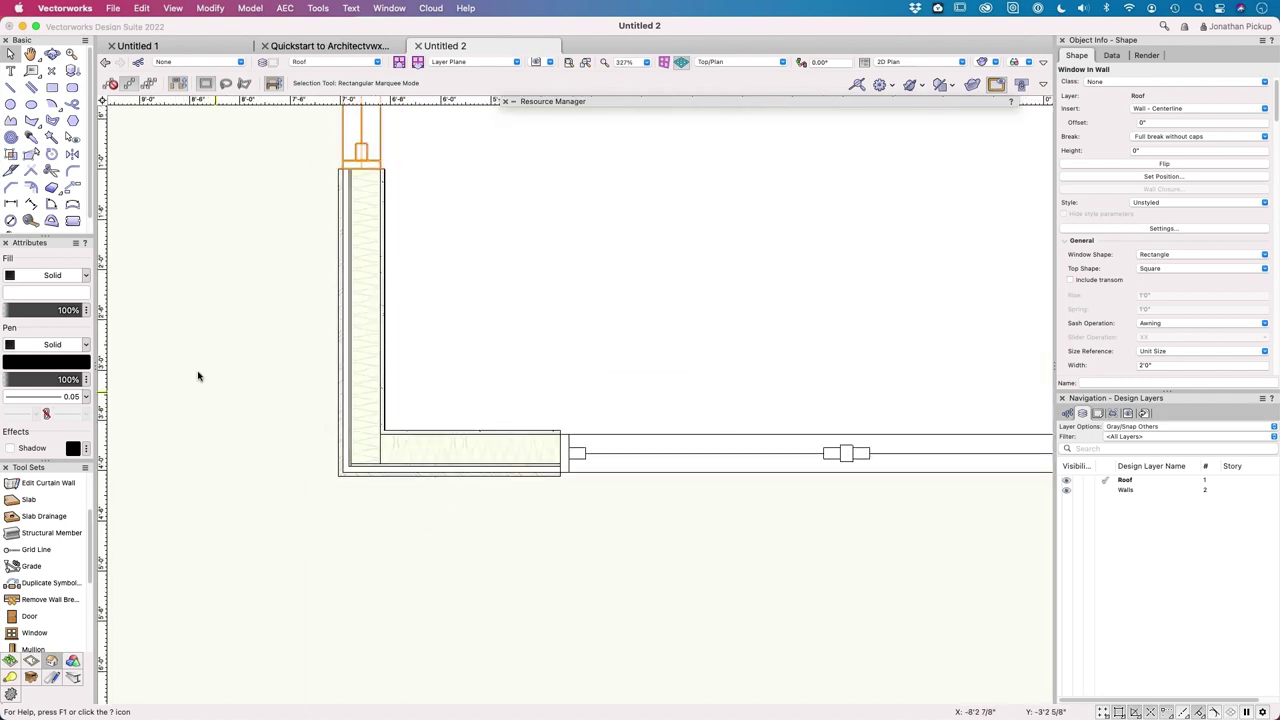
left_click(72, 192)
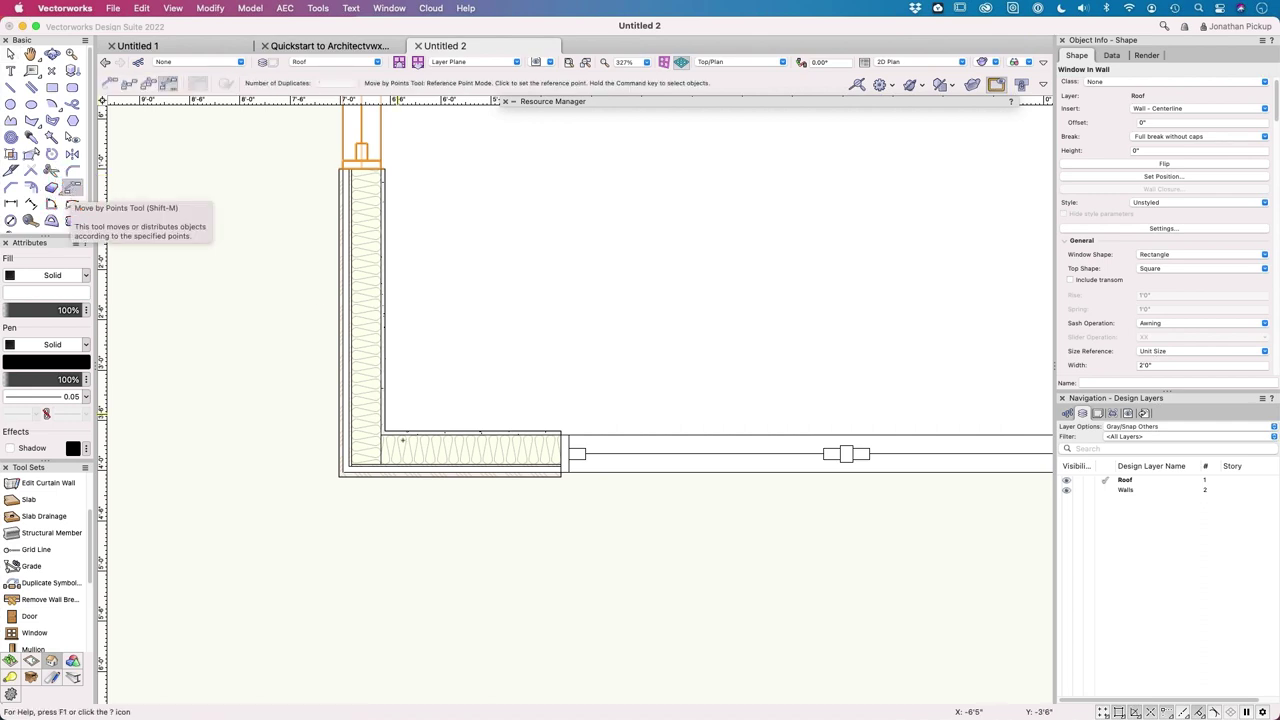
left_click(351, 464)
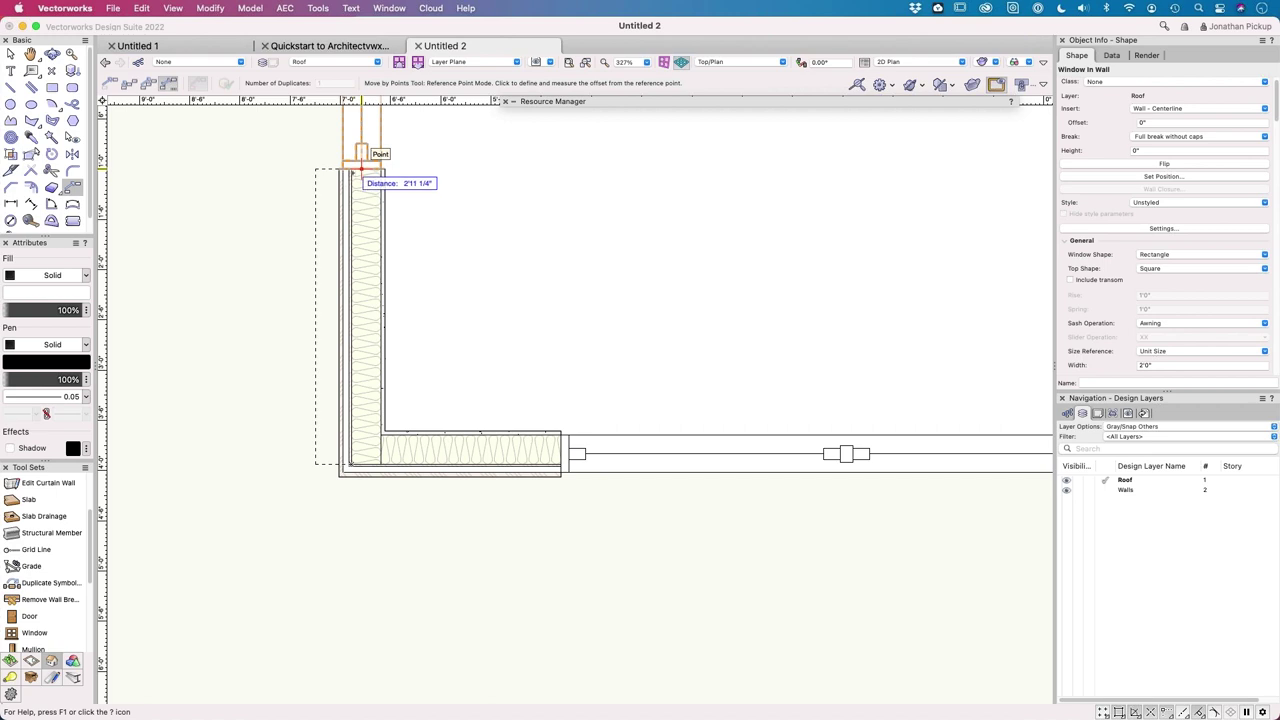
left_click(352, 176)
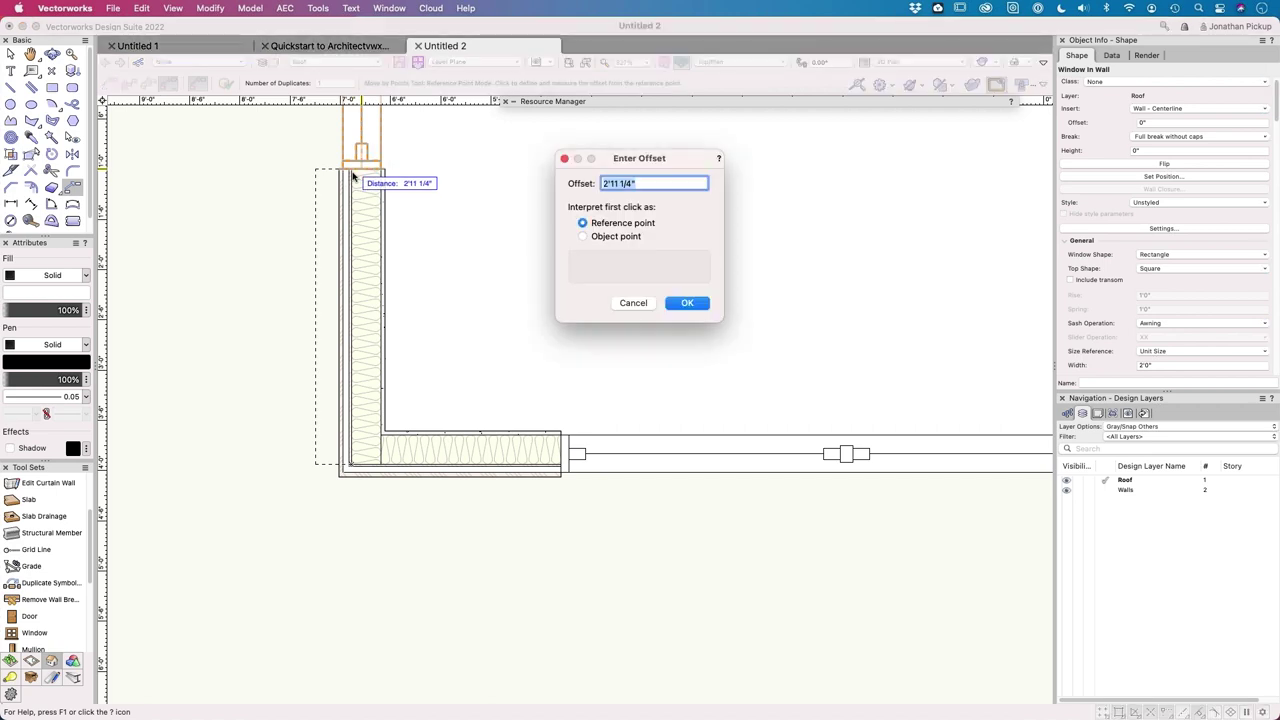
type("635mm")
key("Return")
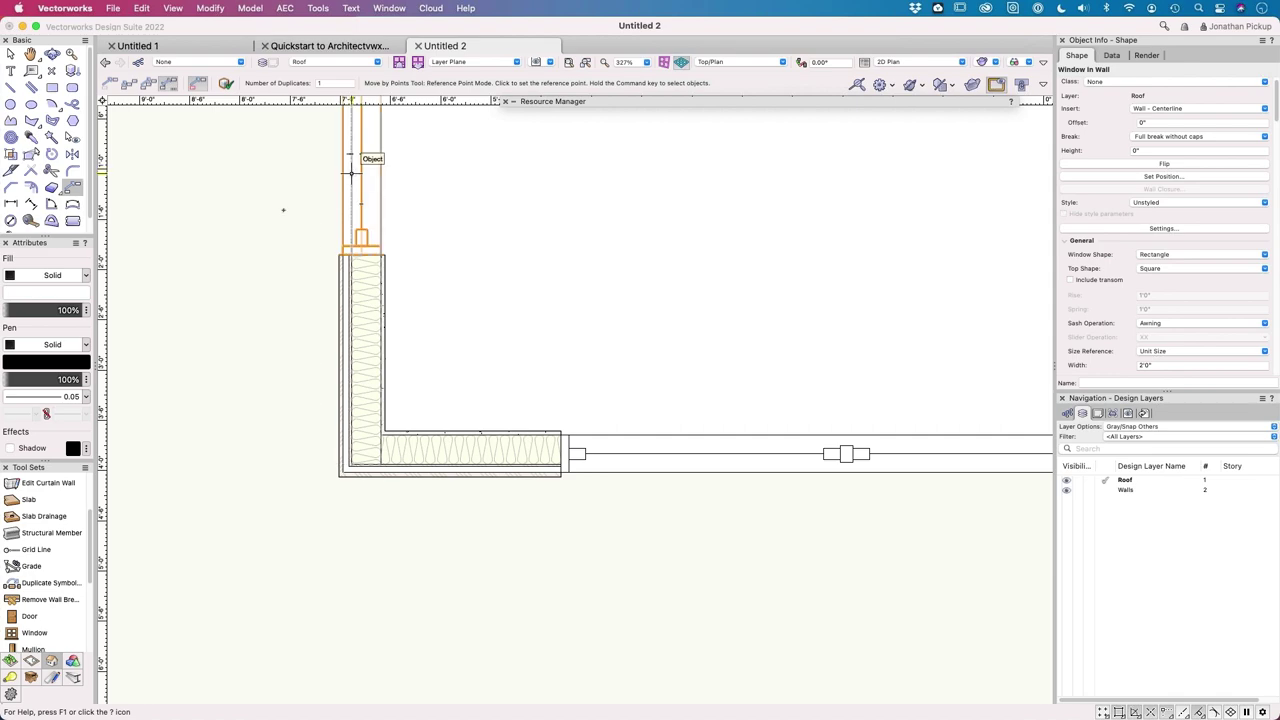
Step: Check the windows in 3D, return to the plan view, and set the short-wall window's jamb depth to 3.5"
middle_click_drag(389, 411, 515, 352, "super")
scroll(663, 380, "down", 5)
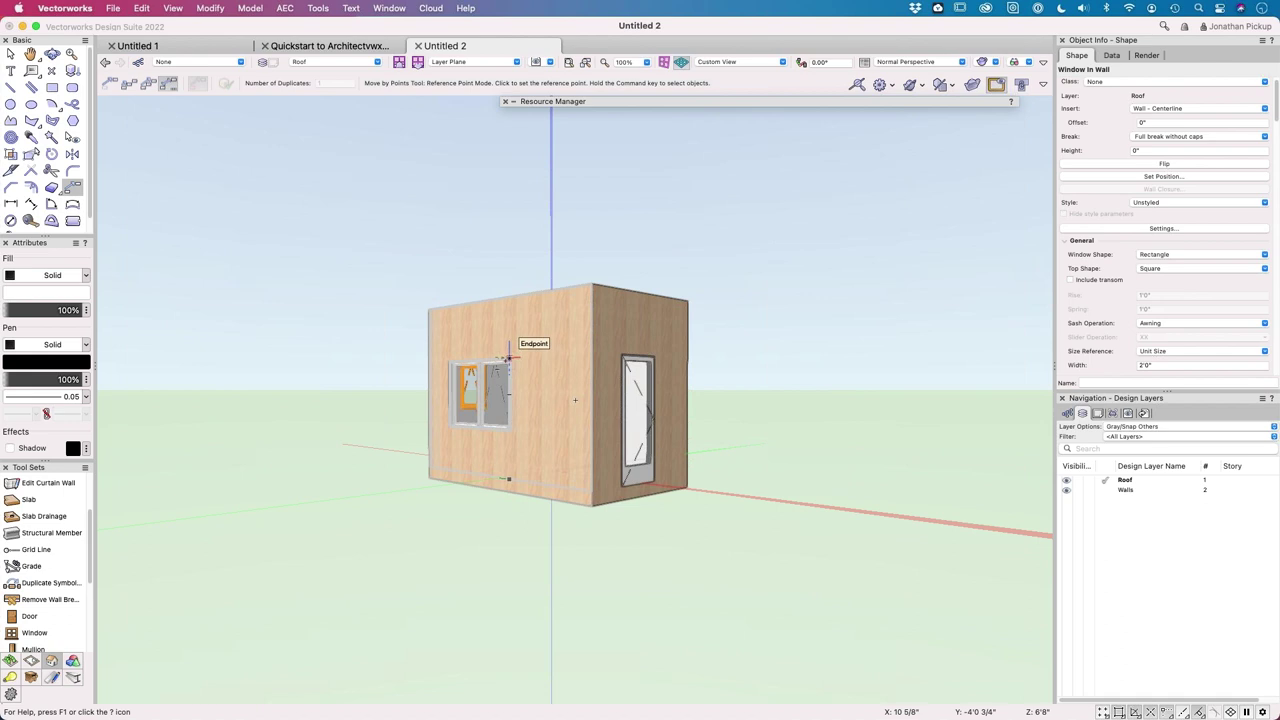
key("super+5")
scroll(575, 414, "up", 10)
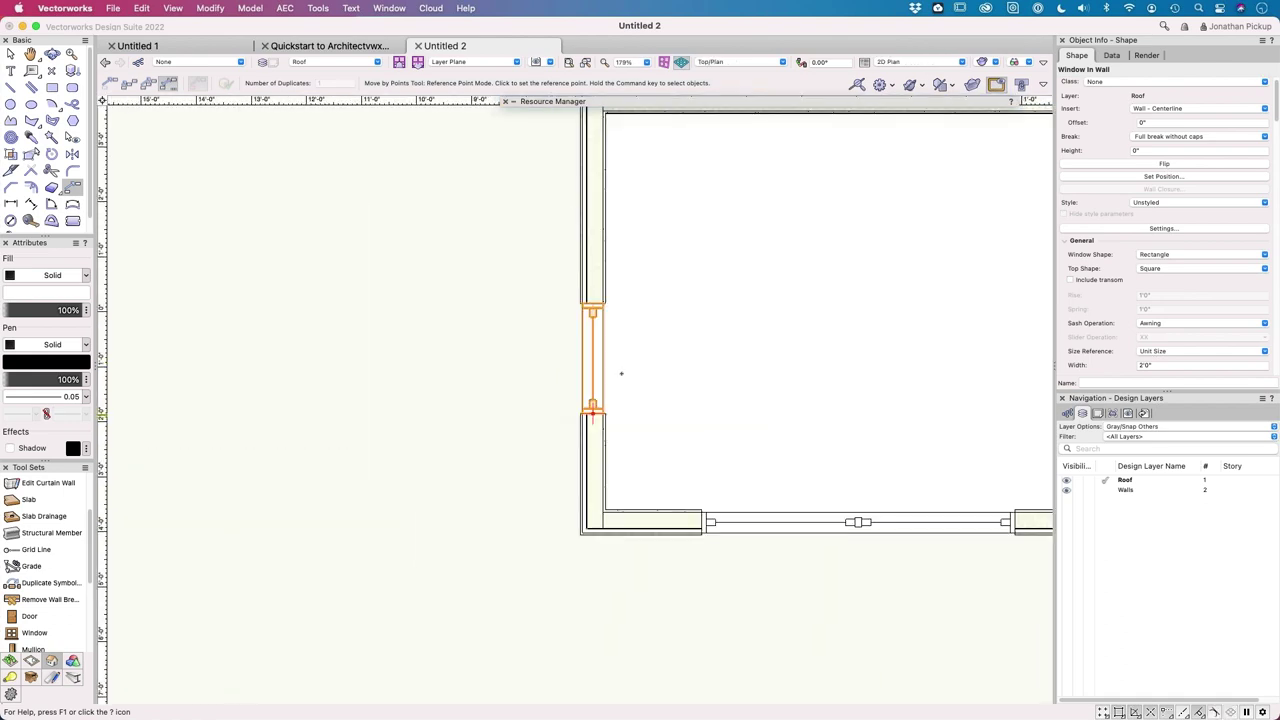
middle_click_drag(623, 400, 457, 400)
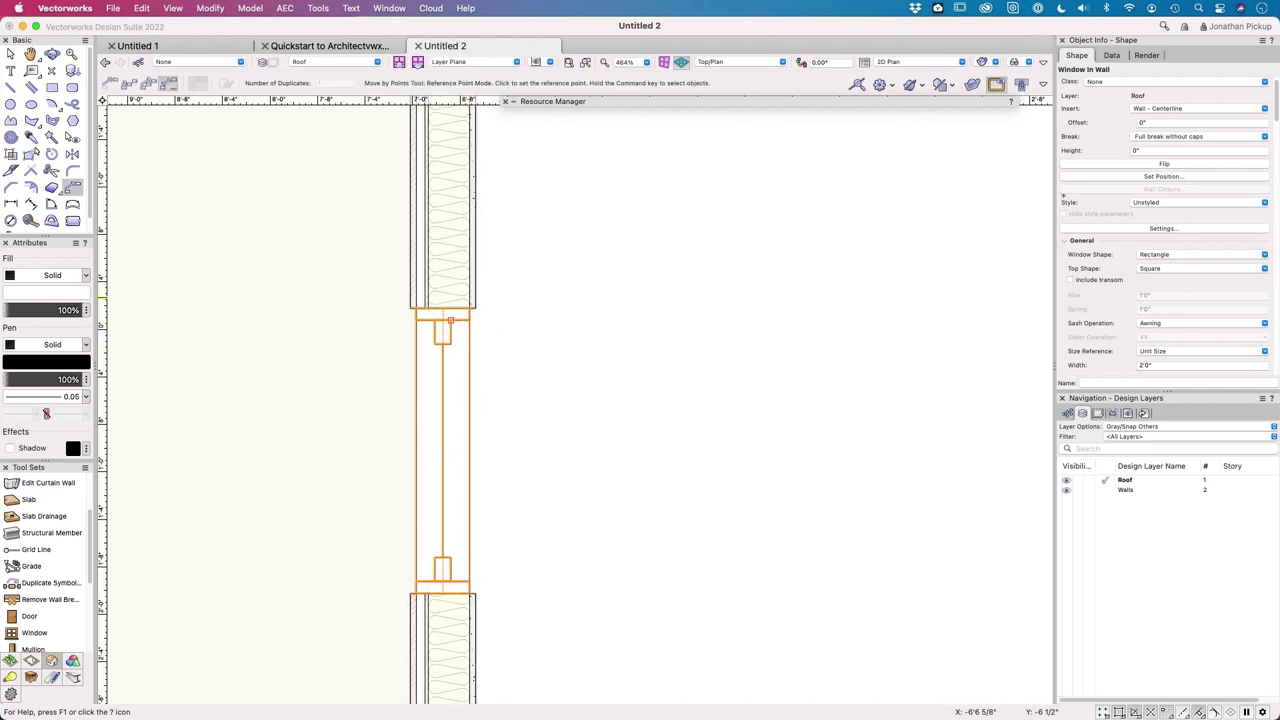
scroll(1162, 312, "down", 10)
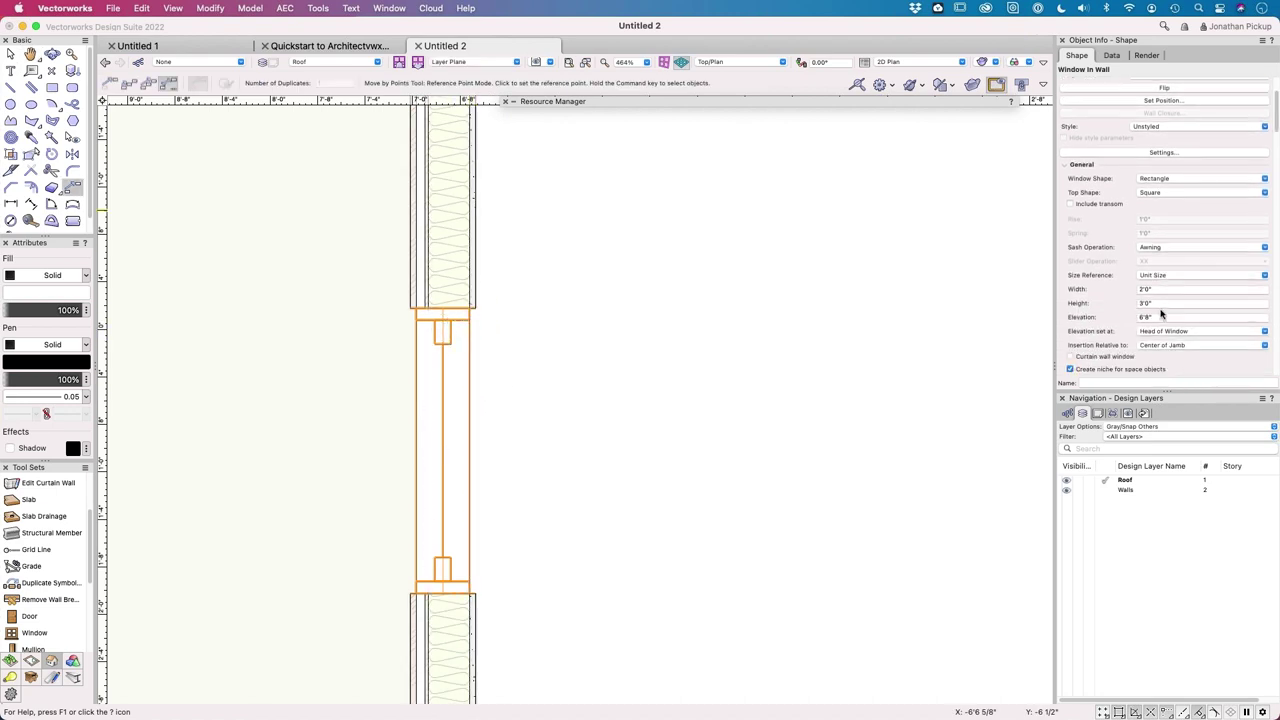
scroll(1161, 308, "down", 15)
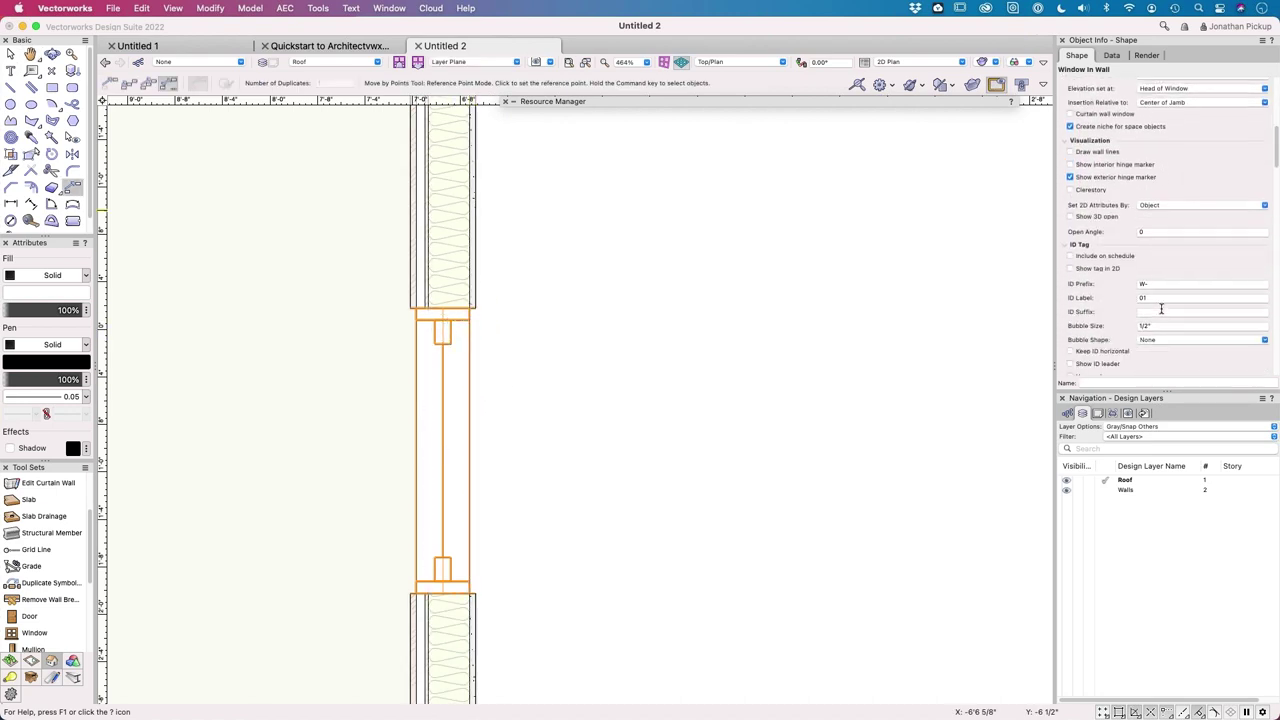
scroll(1161, 308, "down", 1)
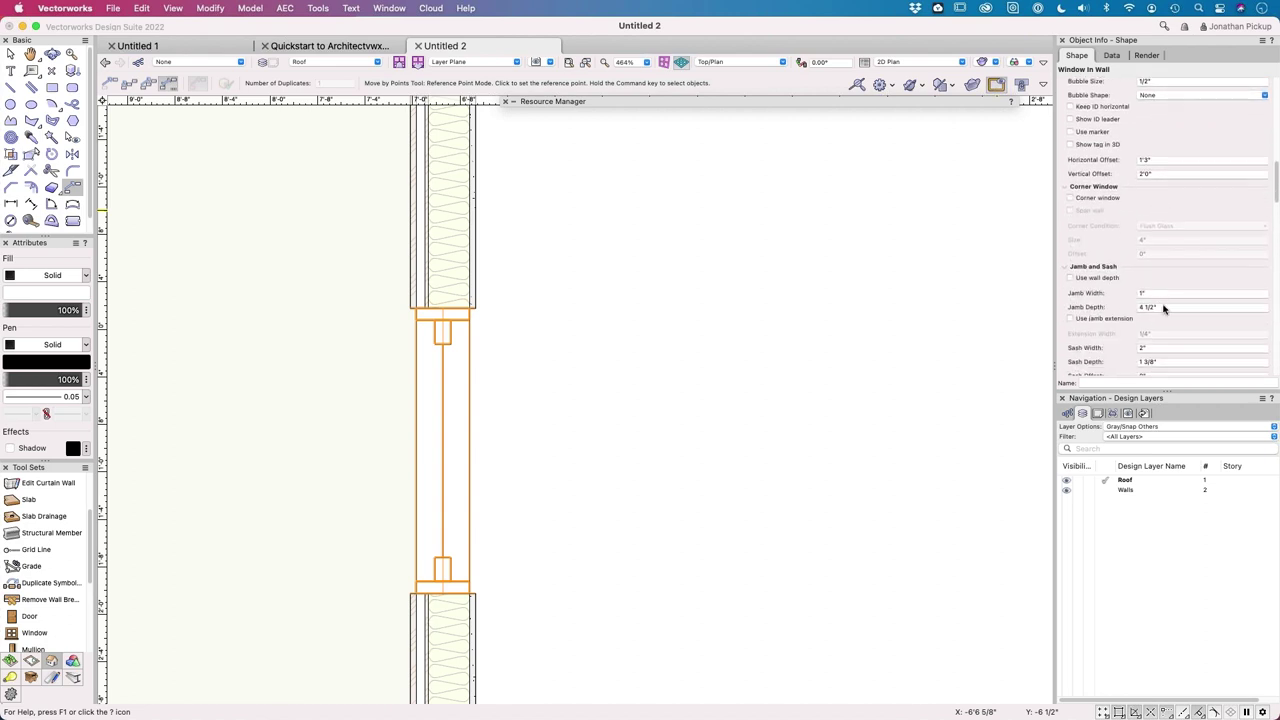
left_click(1161, 307)
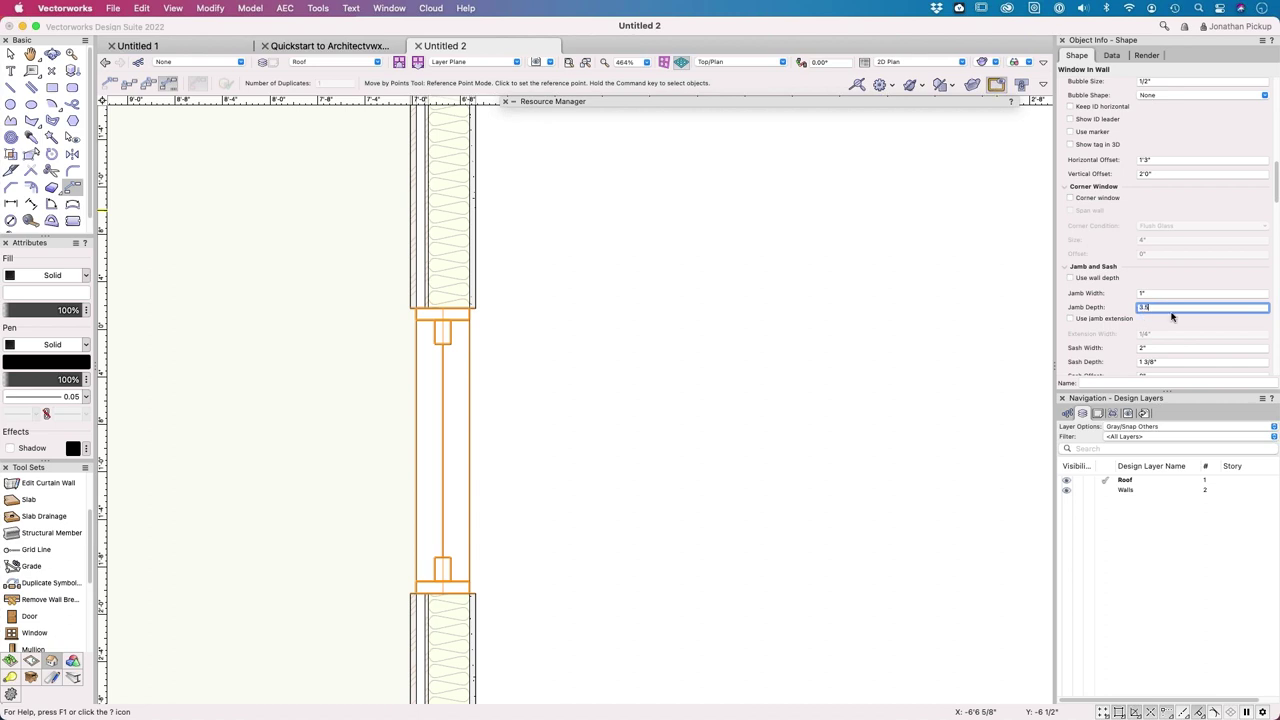
key("Return")
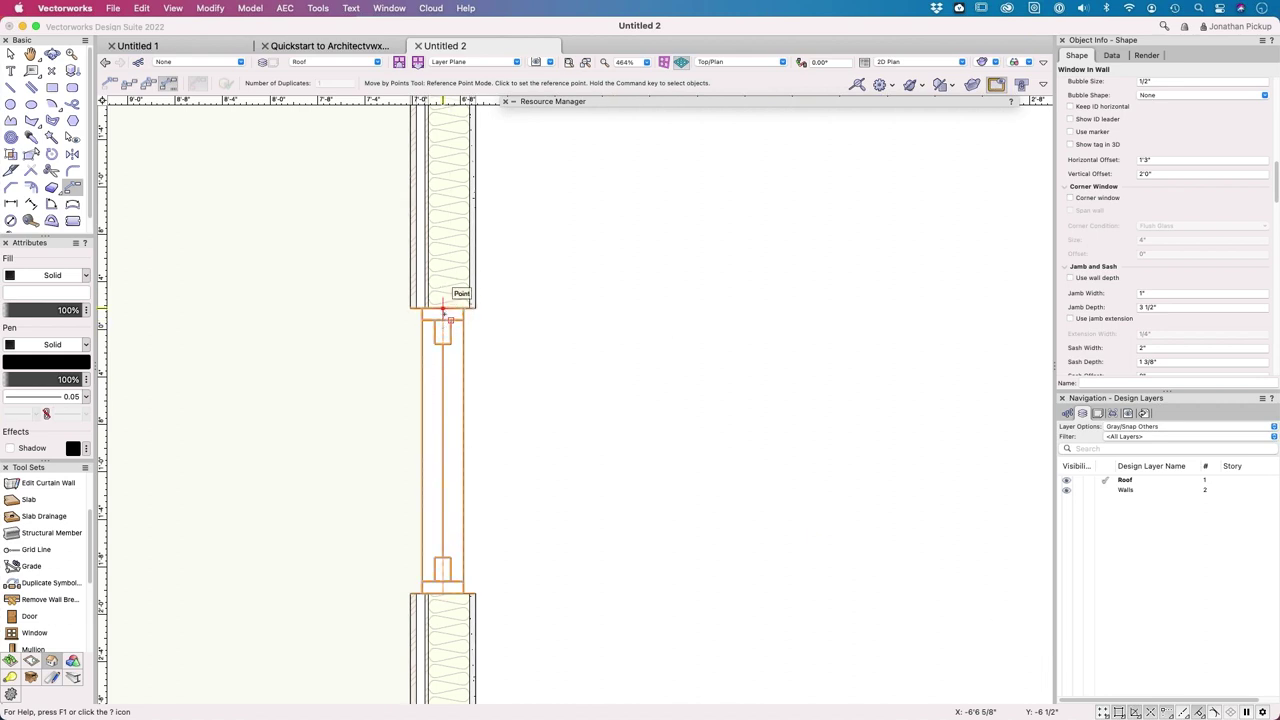
Step: Set the short-wall window's wall insertion location to Core Component - Centerline
scroll(1127, 216, "up", 5)
scroll(1127, 216, "up", 5)
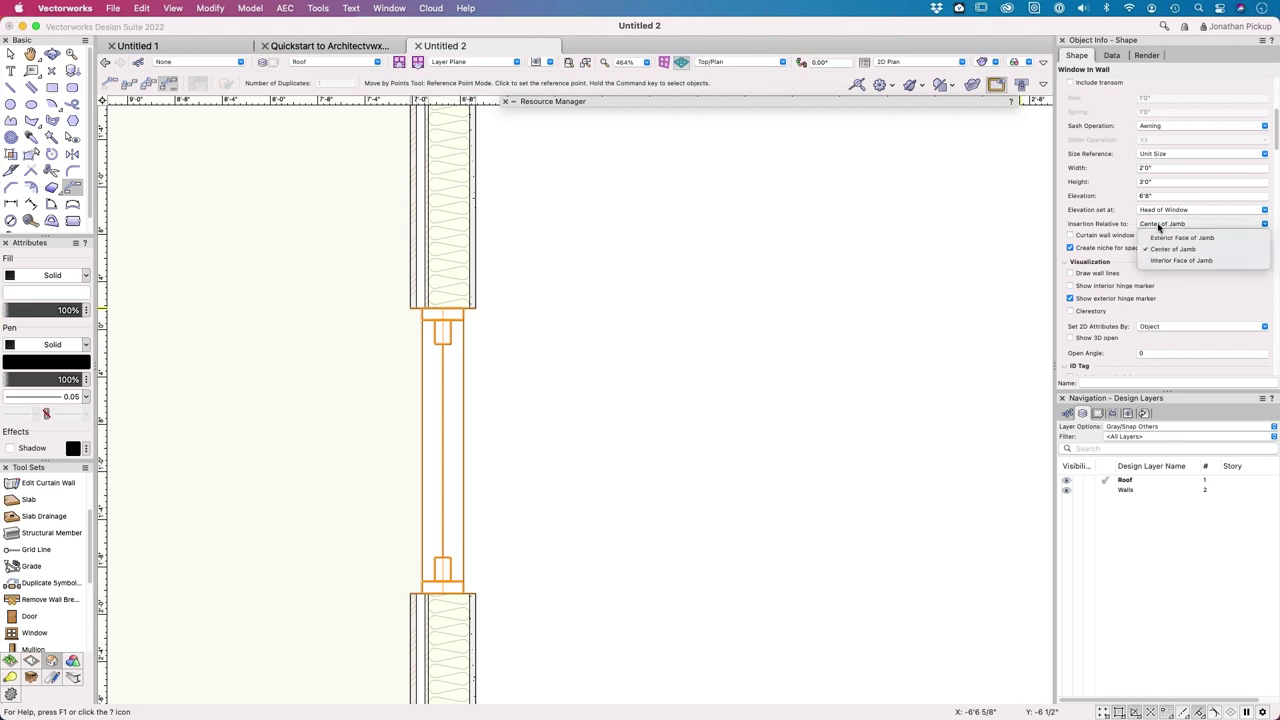
scroll(1110, 170, "up", 3)
scroll(1107, 167, "up", 5)
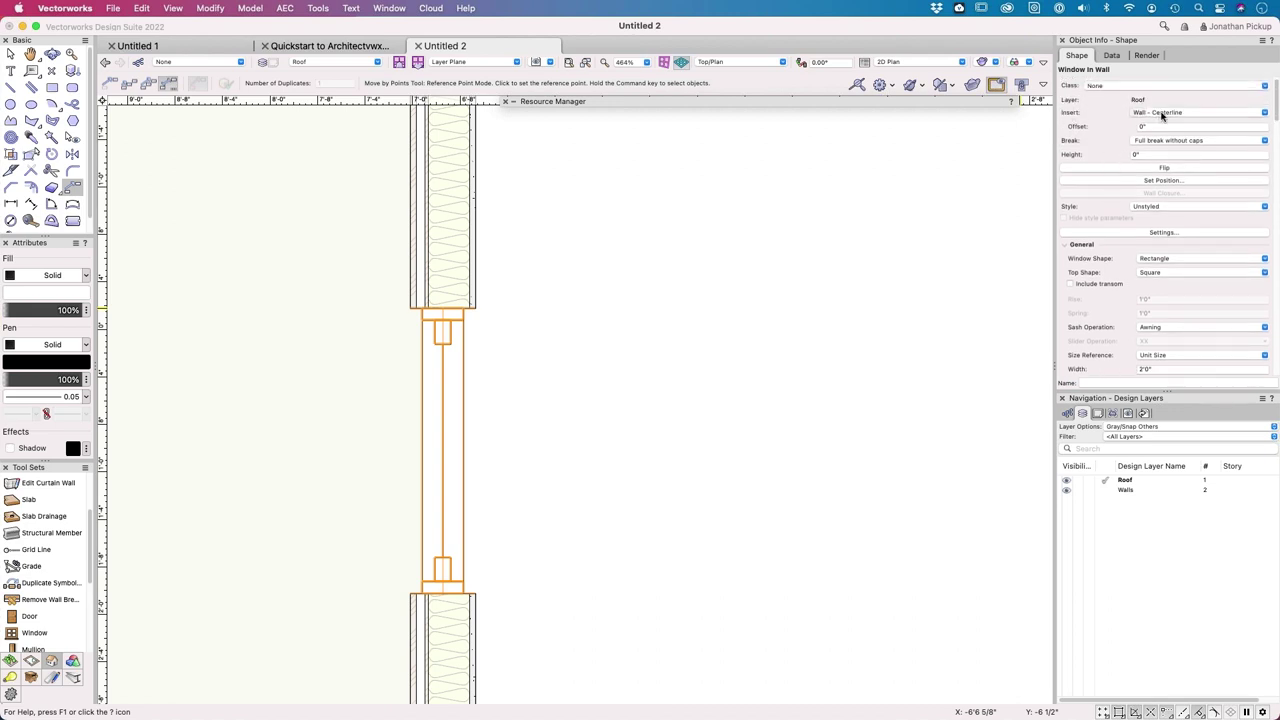
left_click(1162, 115)
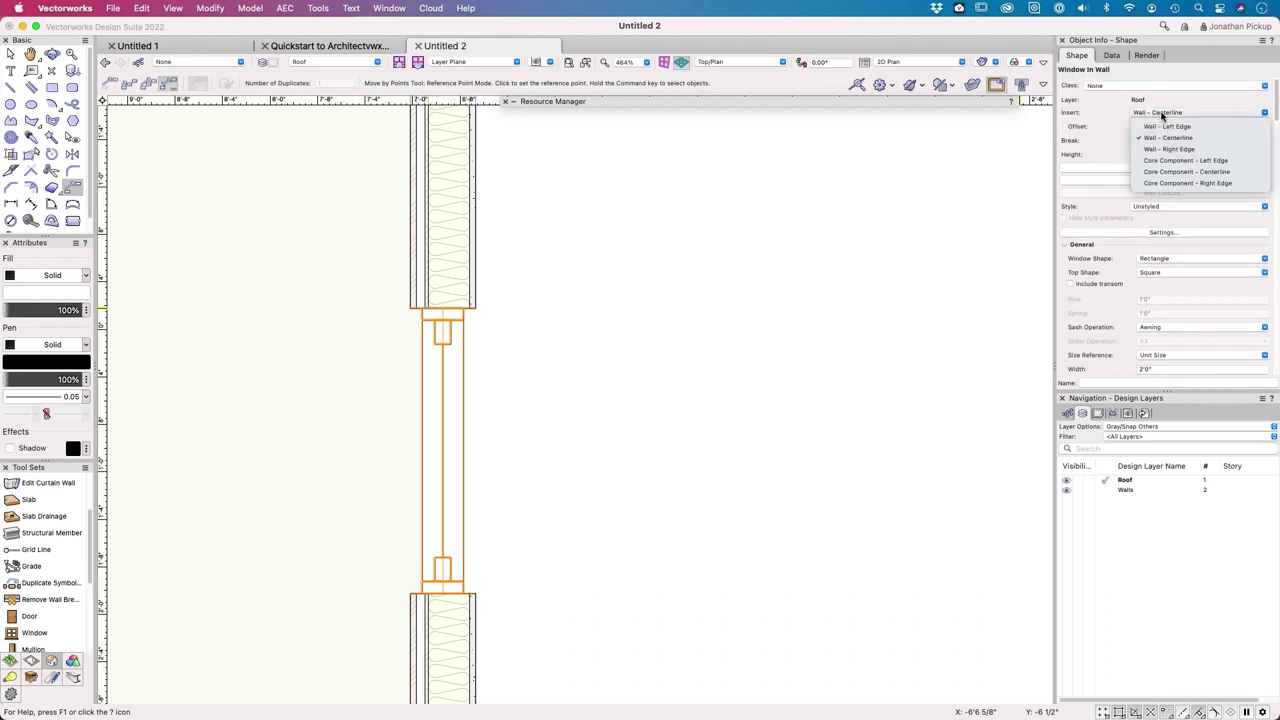
left_click(1161, 172)
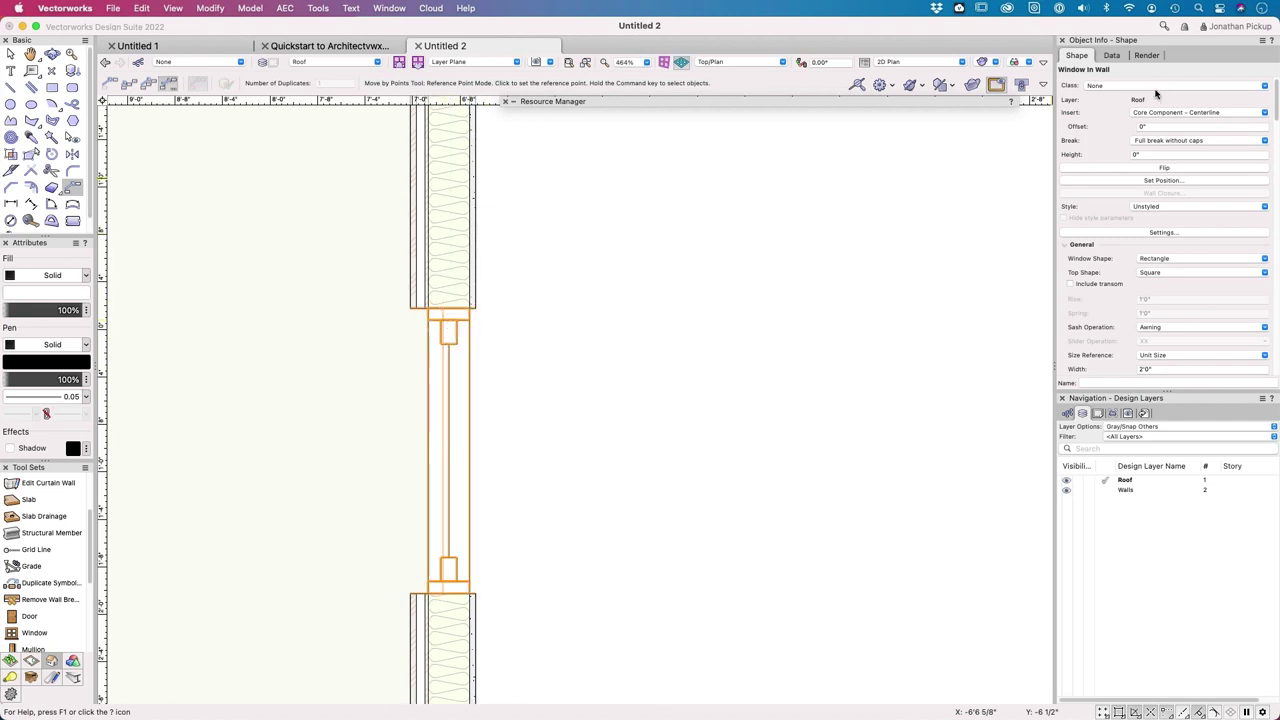
Step: Select the window in the lower long wall and set its wall insertion location to Core Component - Centerline
scroll(783, 277, "down", 5)
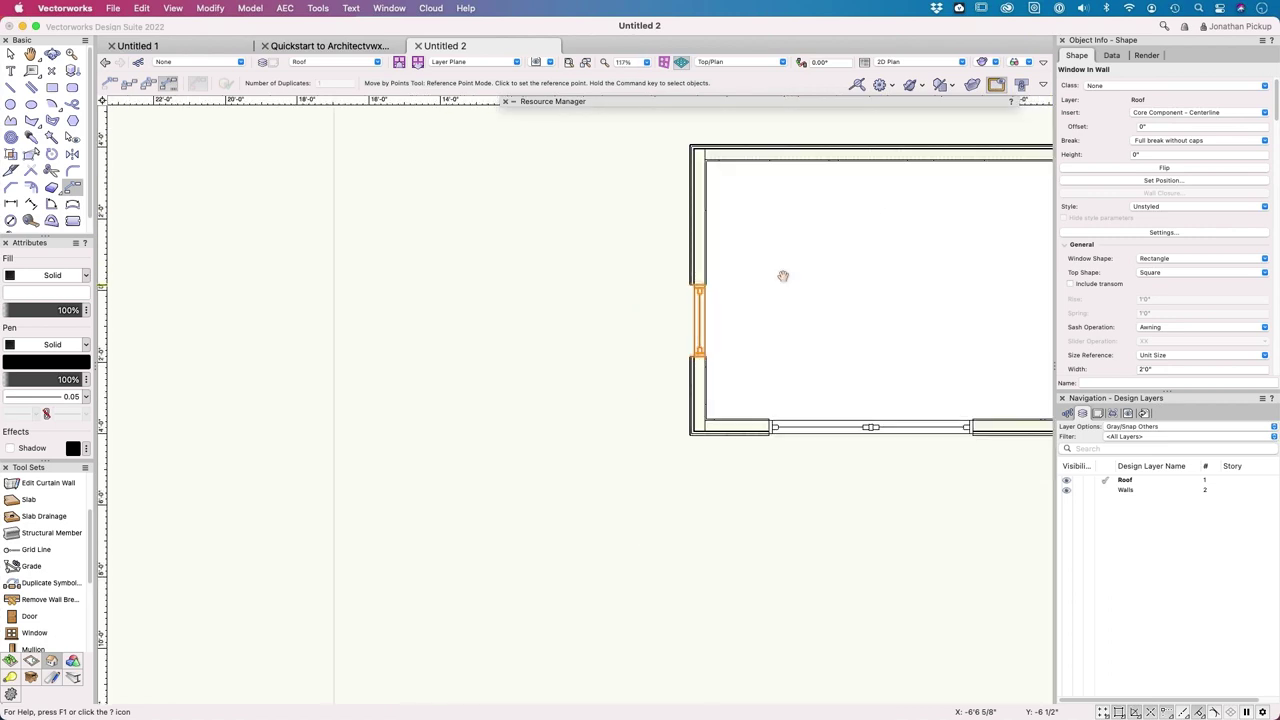
scroll(592, 432, "up", 5)
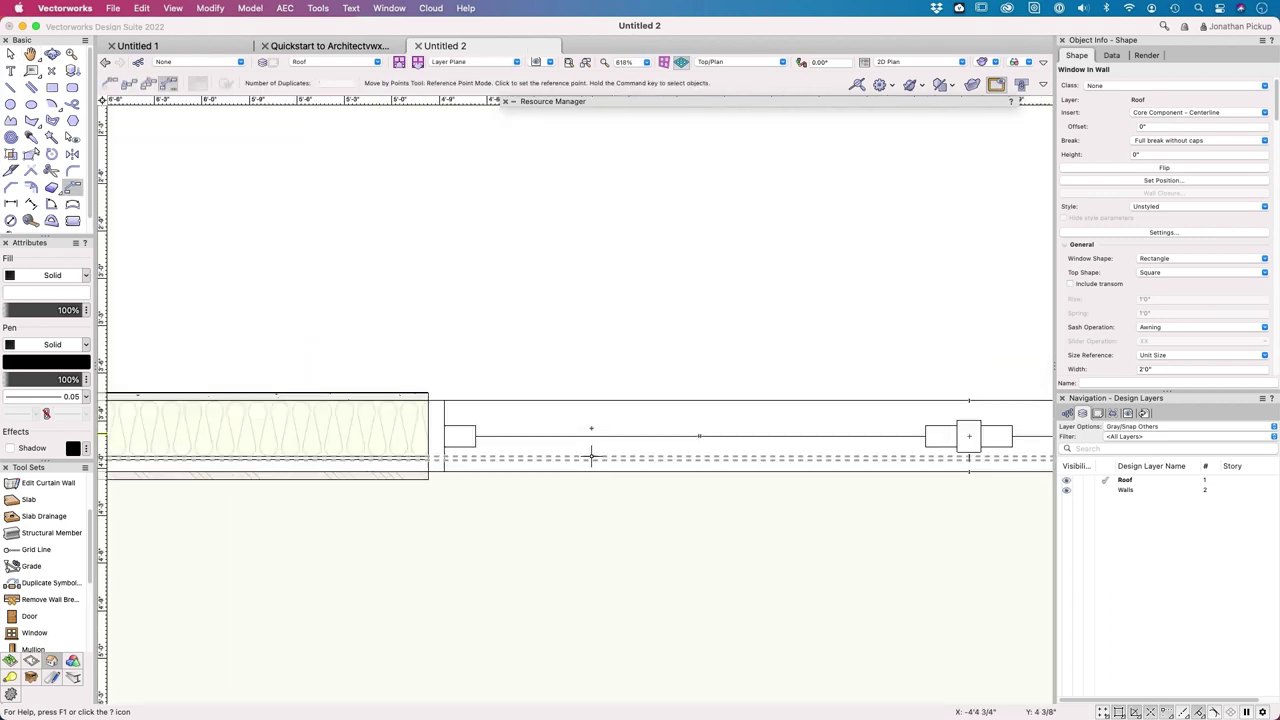
key("x")
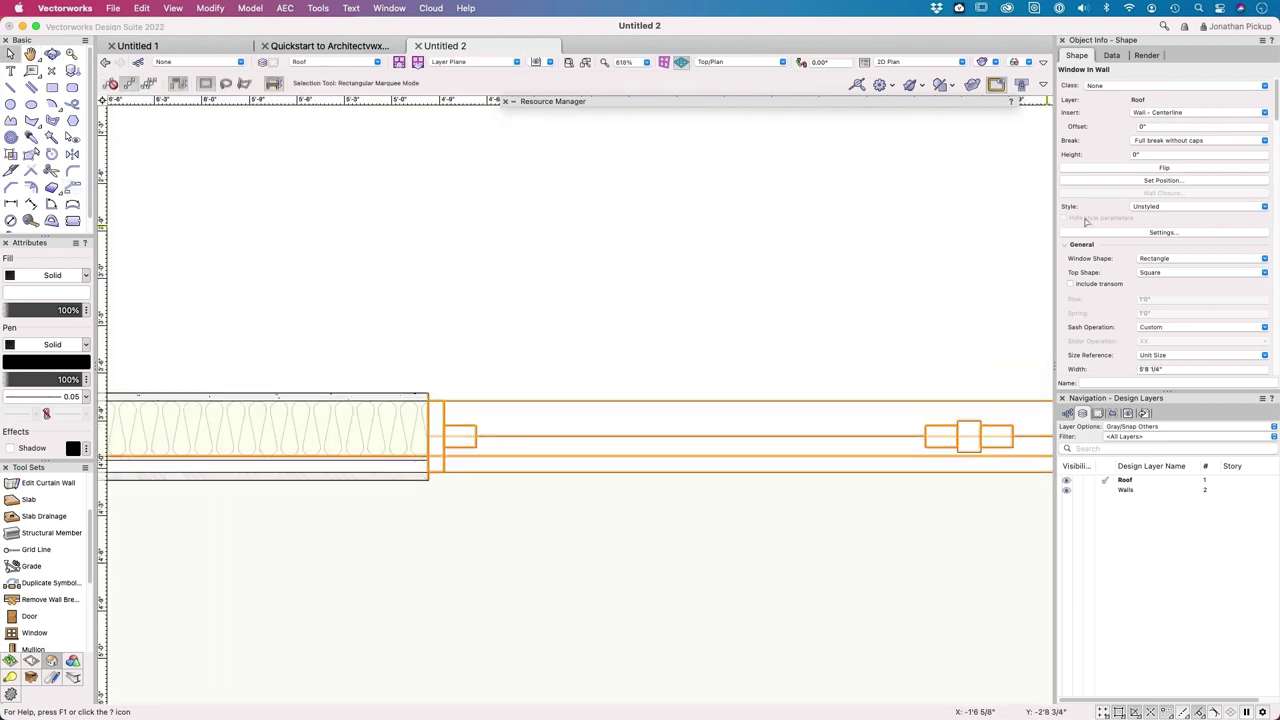
left_click(1164, 113)
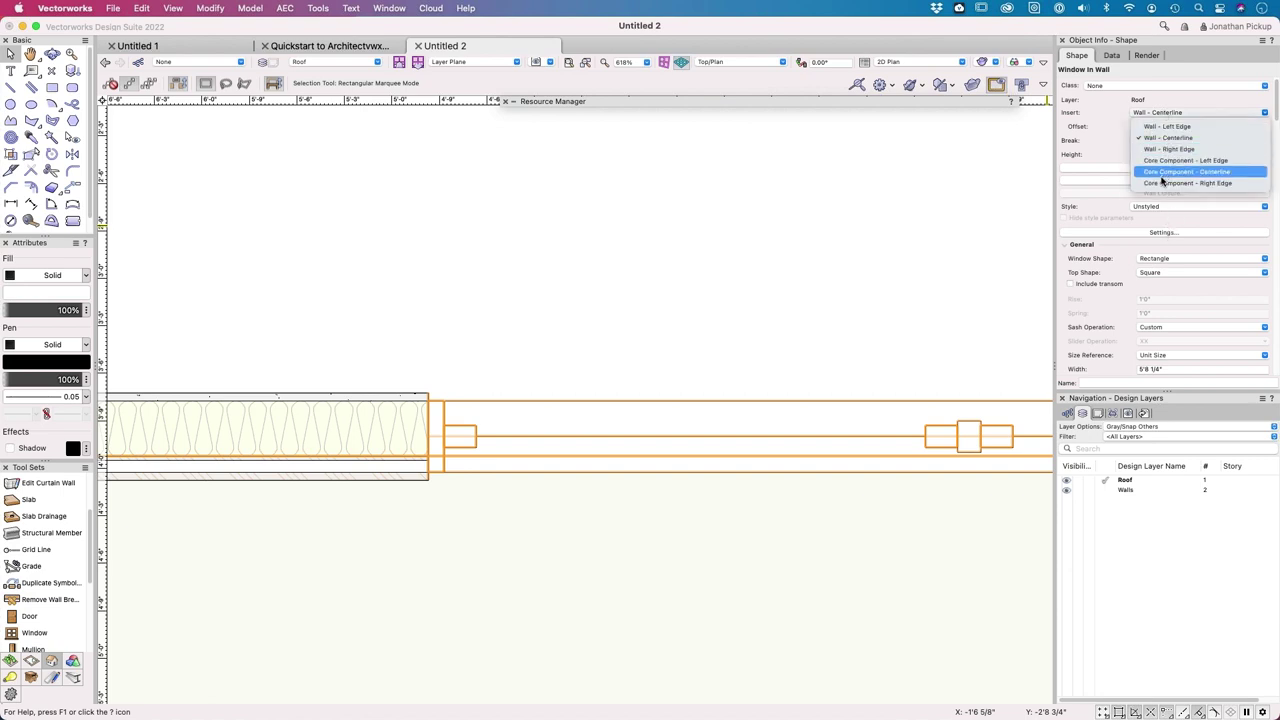
left_click(1163, 176)
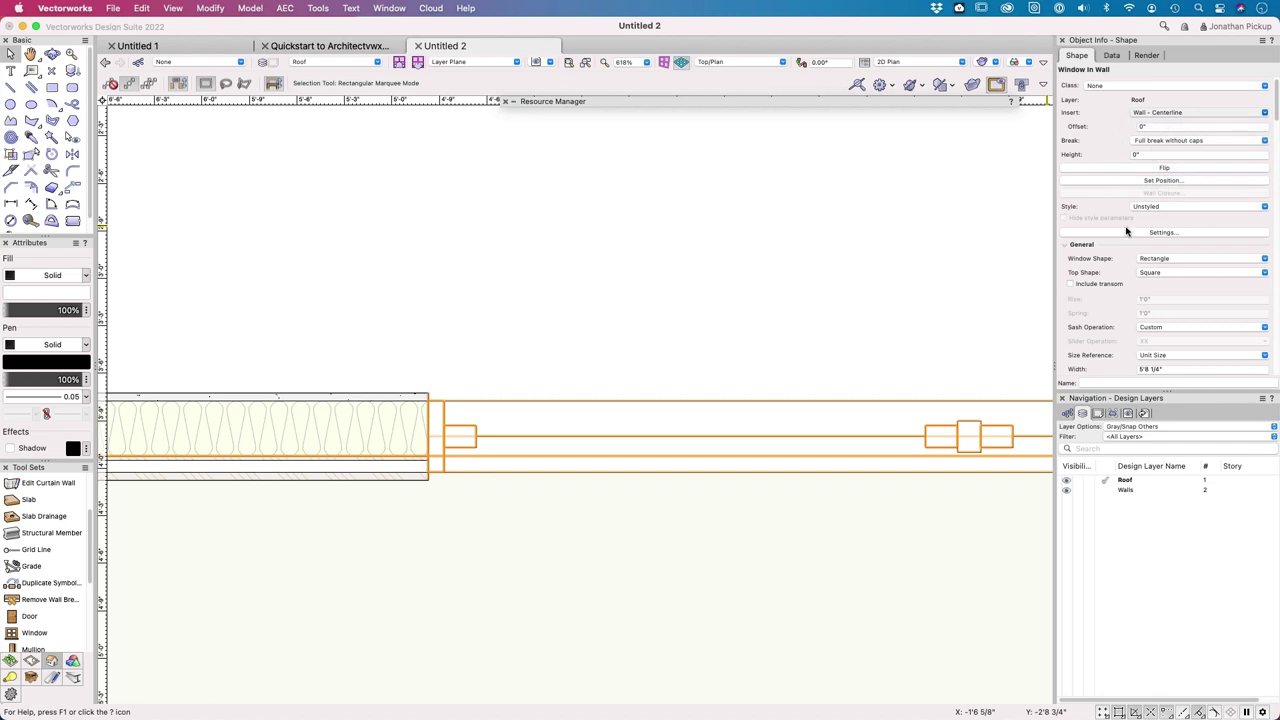
Step: Set the jamb depth of the window in the lower long wall to 3.5" and check its fit against the wall layers
scroll(1122, 245, "down", 5)
scroll(1119, 248, "down", 3)
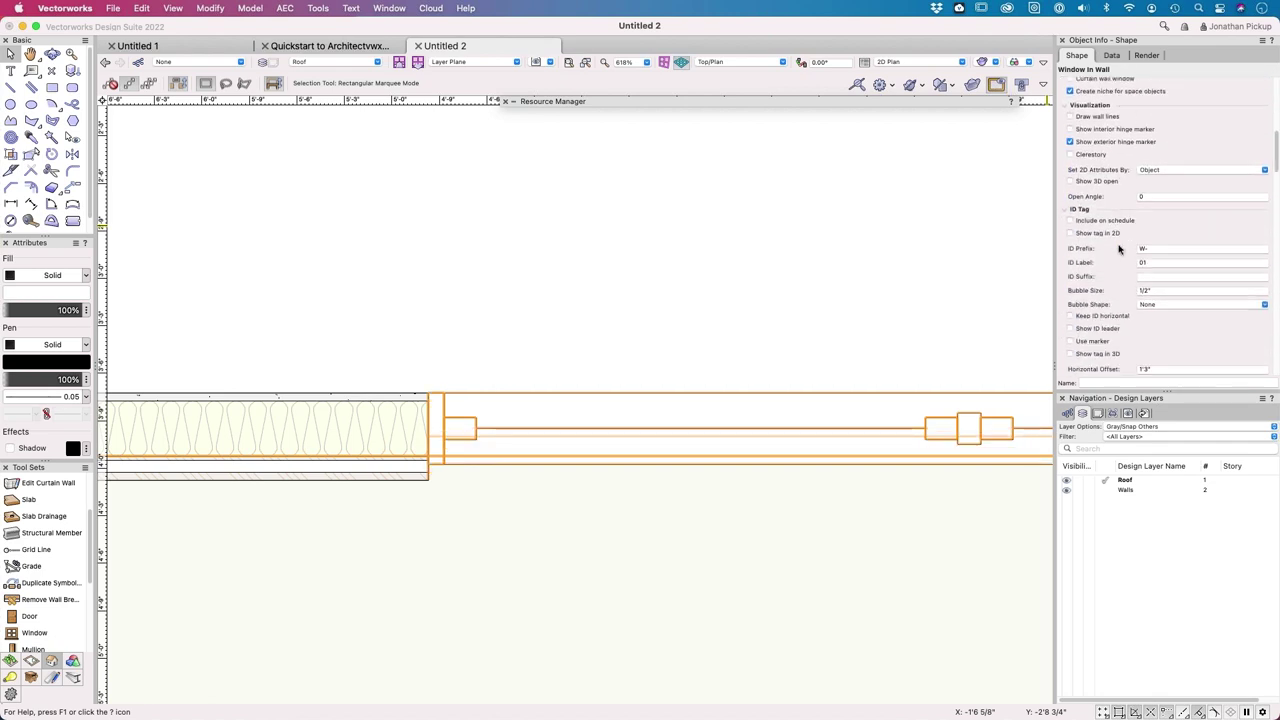
scroll(1119, 248, "down", 5)
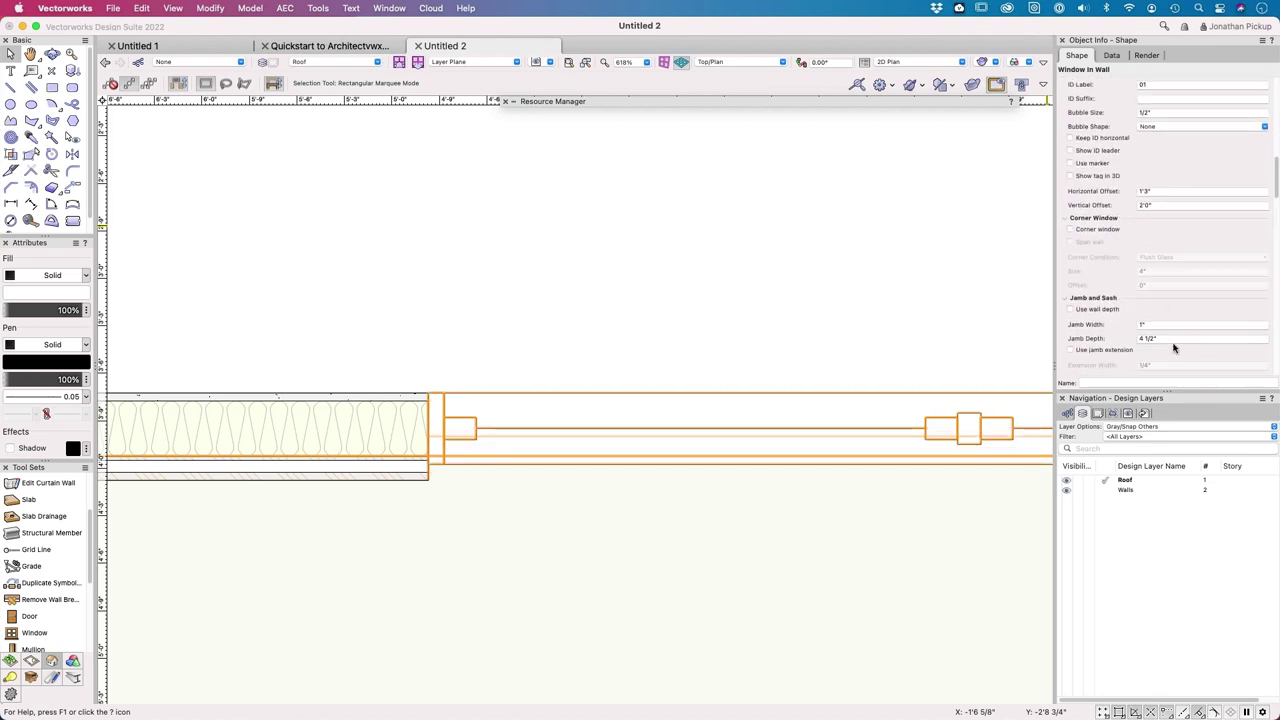
left_click(1162, 340)
type("3")
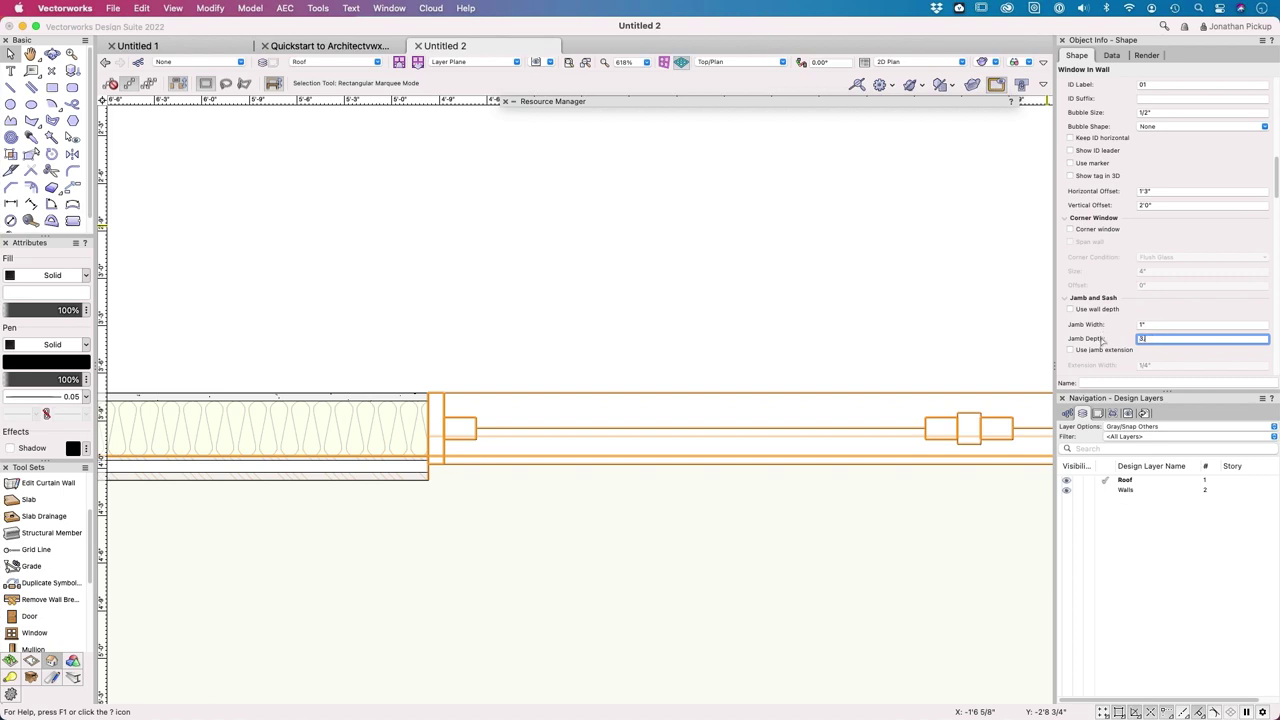
type(".5")
key("Return")
scroll(450, 414, "down", 3)
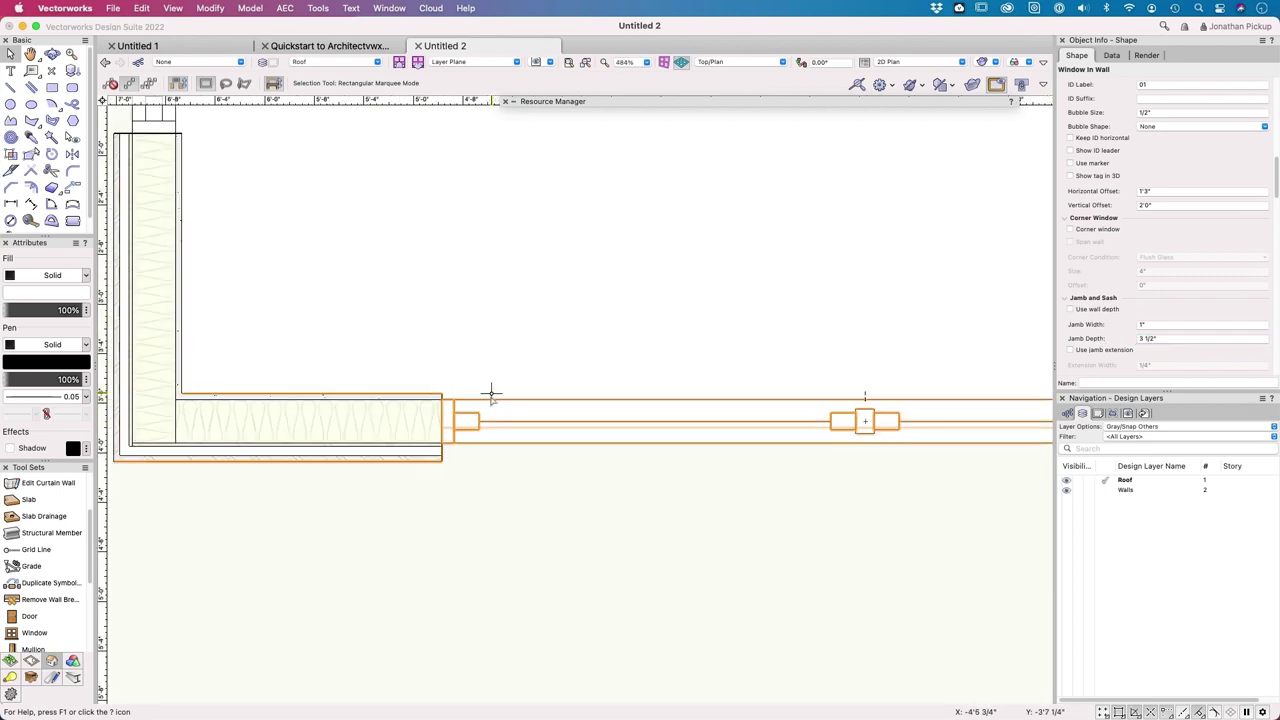
scroll(569, 412, "down", 6)
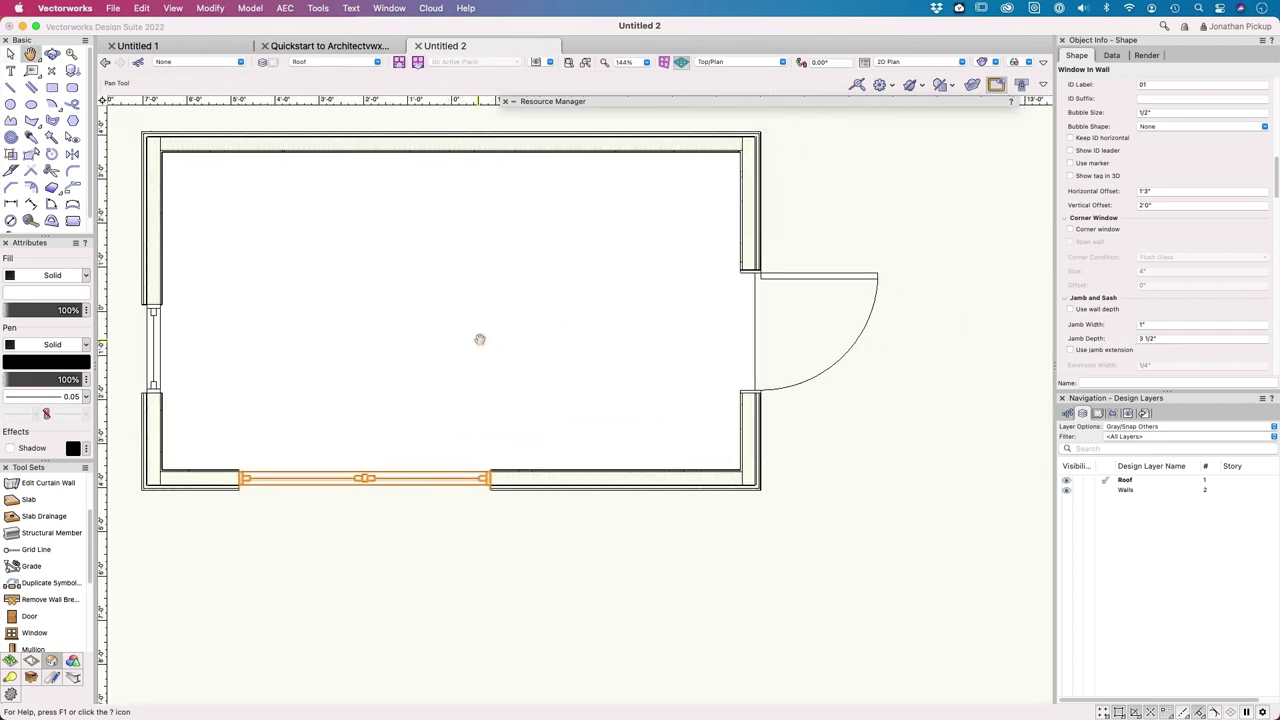
scroll(291, 491, "up", 12)
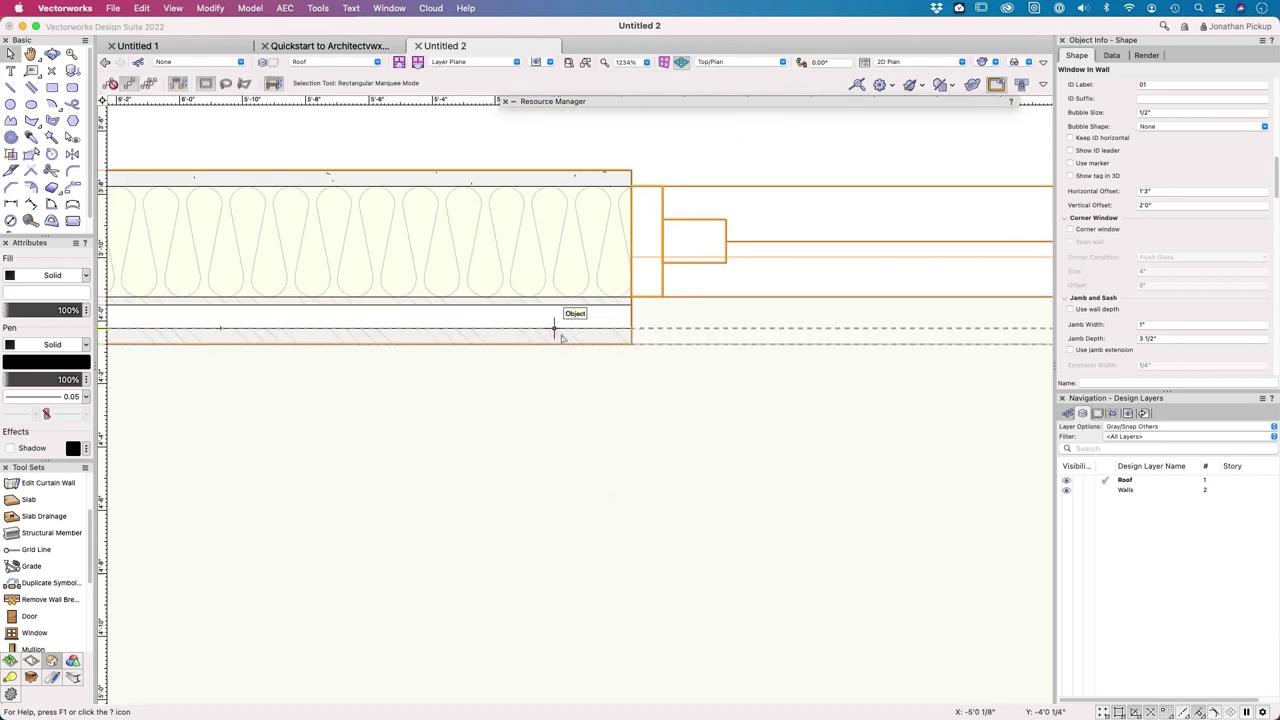
scroll(631, 271, "down", 8)
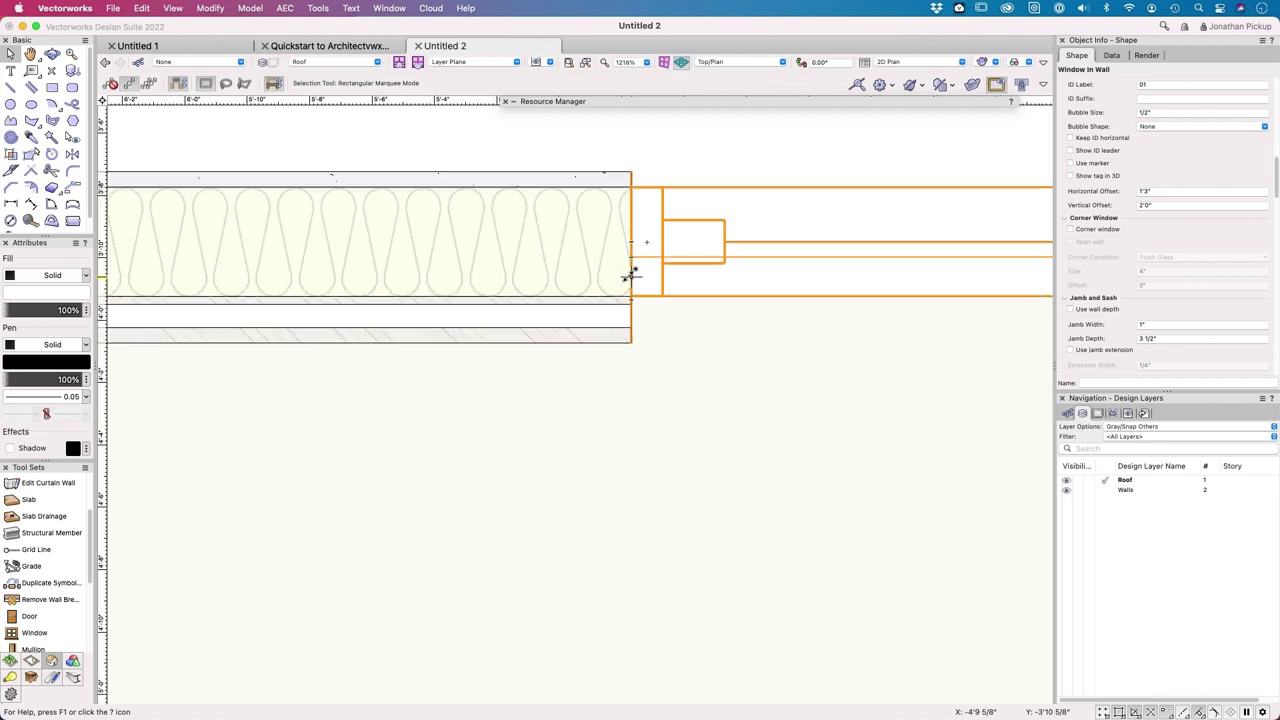
Step: Select the door and set its wall insertion location to Core Component - Centerline
middle_click_drag(631, 271, 391, 411)
scroll(314, 414, "down", 4)
left_click(800, 251)
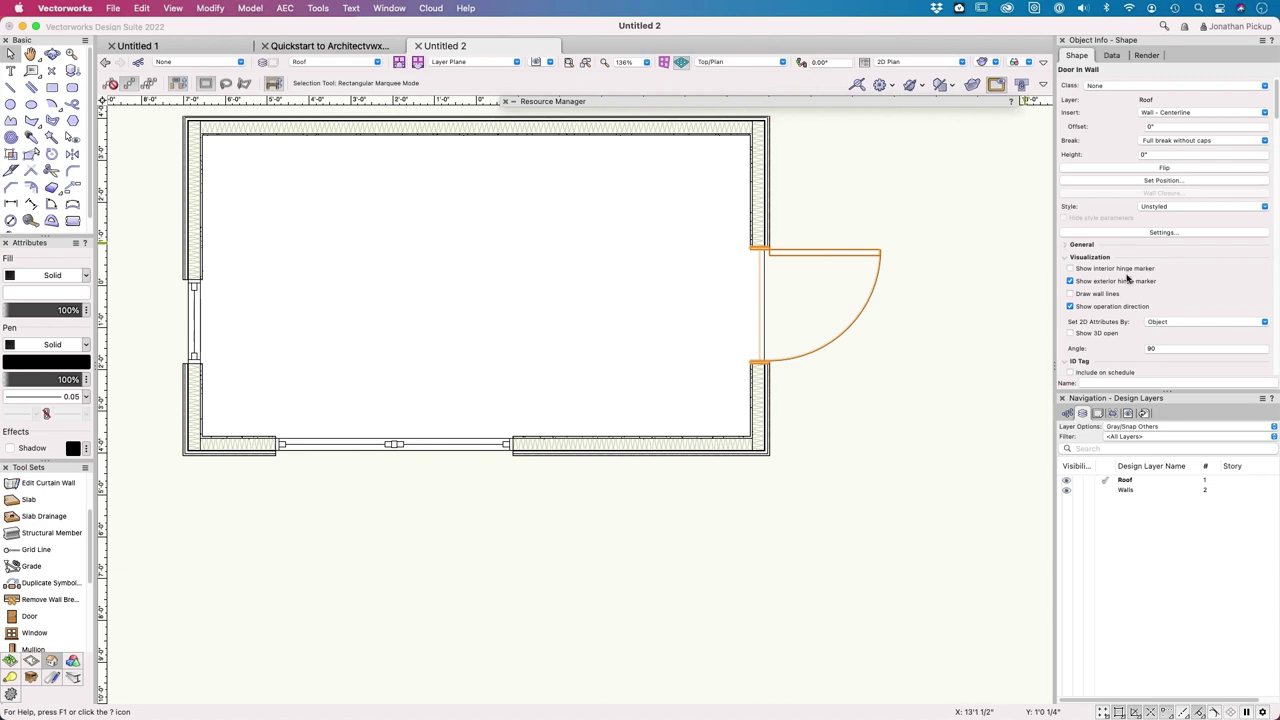
left_click(1164, 114)
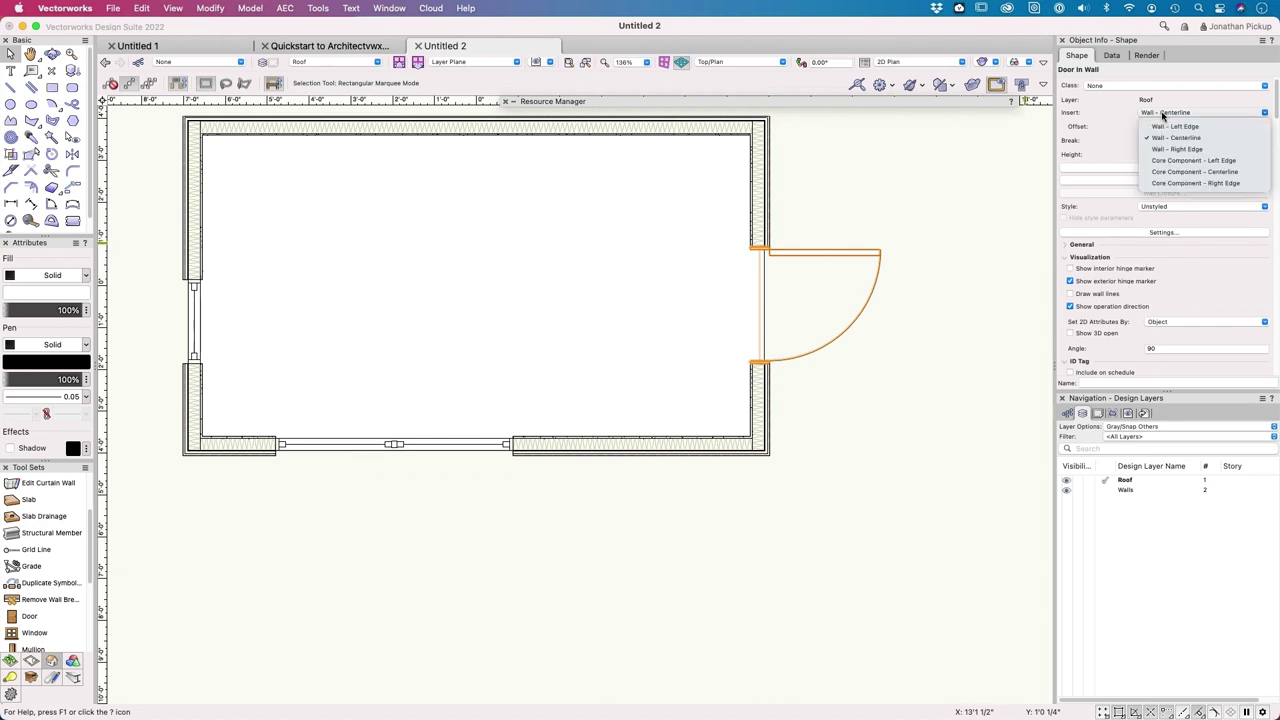
left_click(1160, 173)
Step: Turn off the door jamb's wall-depth option and set its jamb depth to 3.5"
scroll(1123, 290, "down", 8)
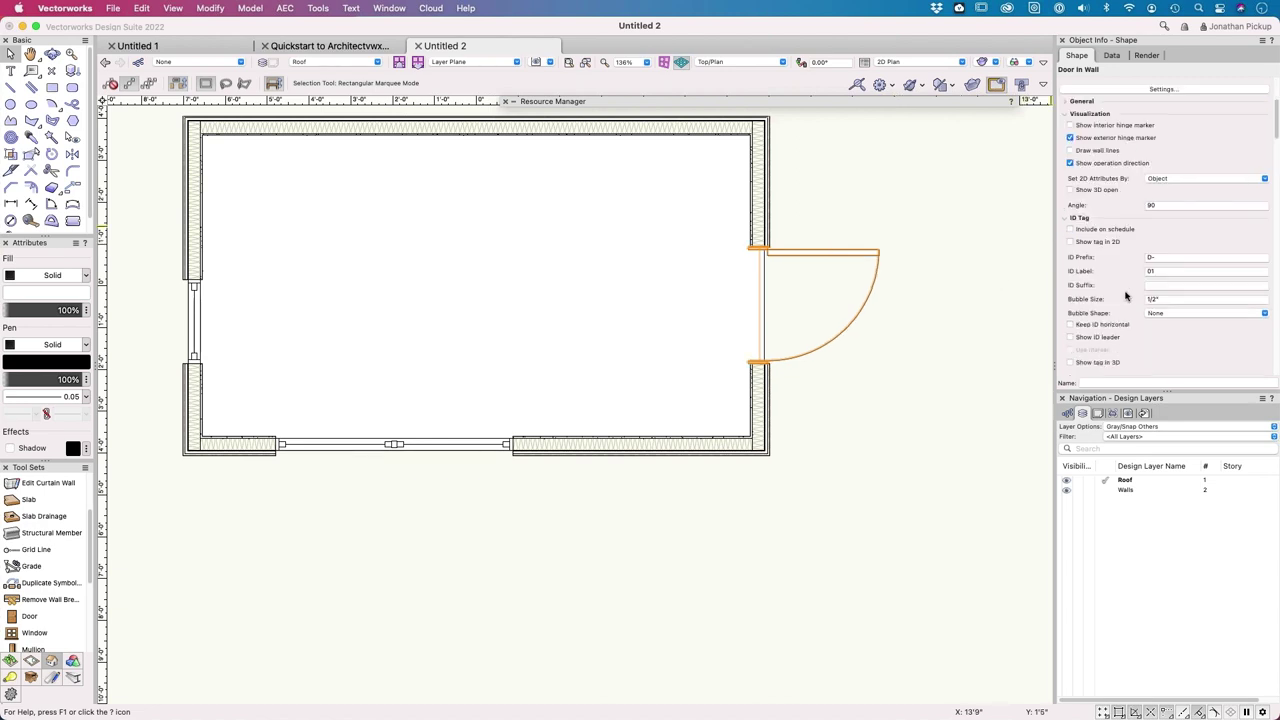
scroll(1125, 294, "down", 10)
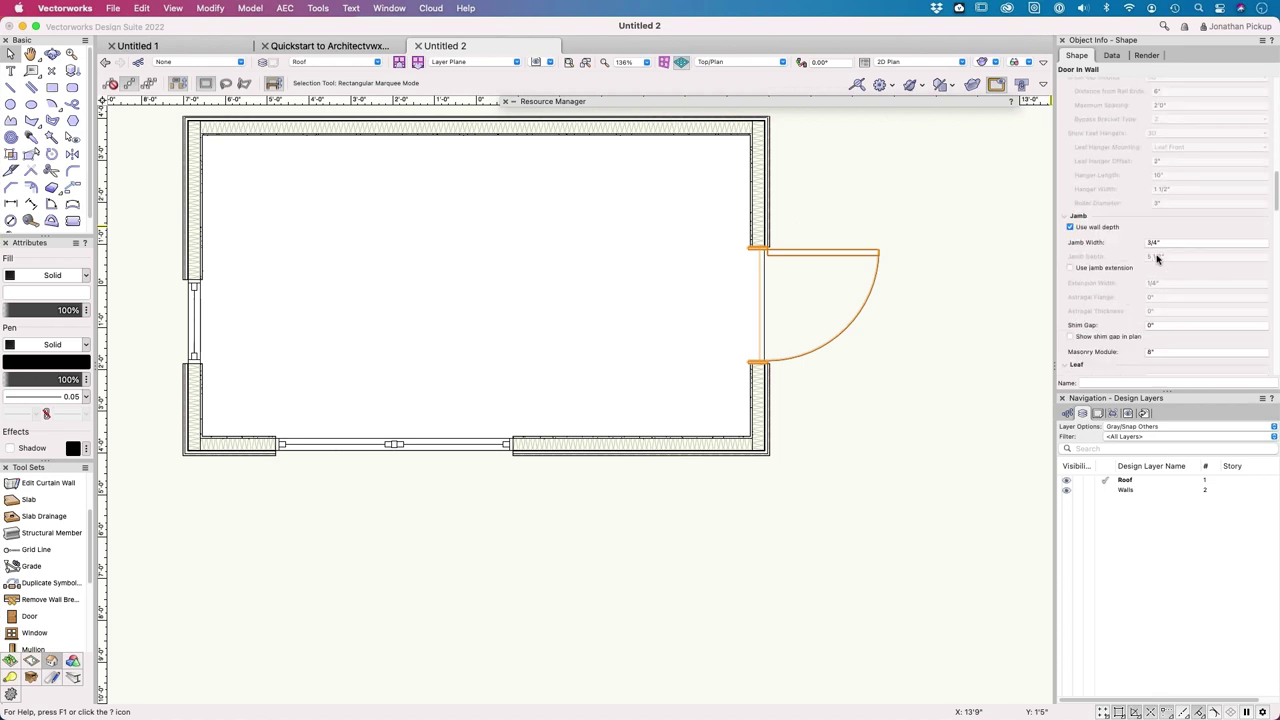
left_click(1086, 229)
left_click(1172, 242)
key("Tab")
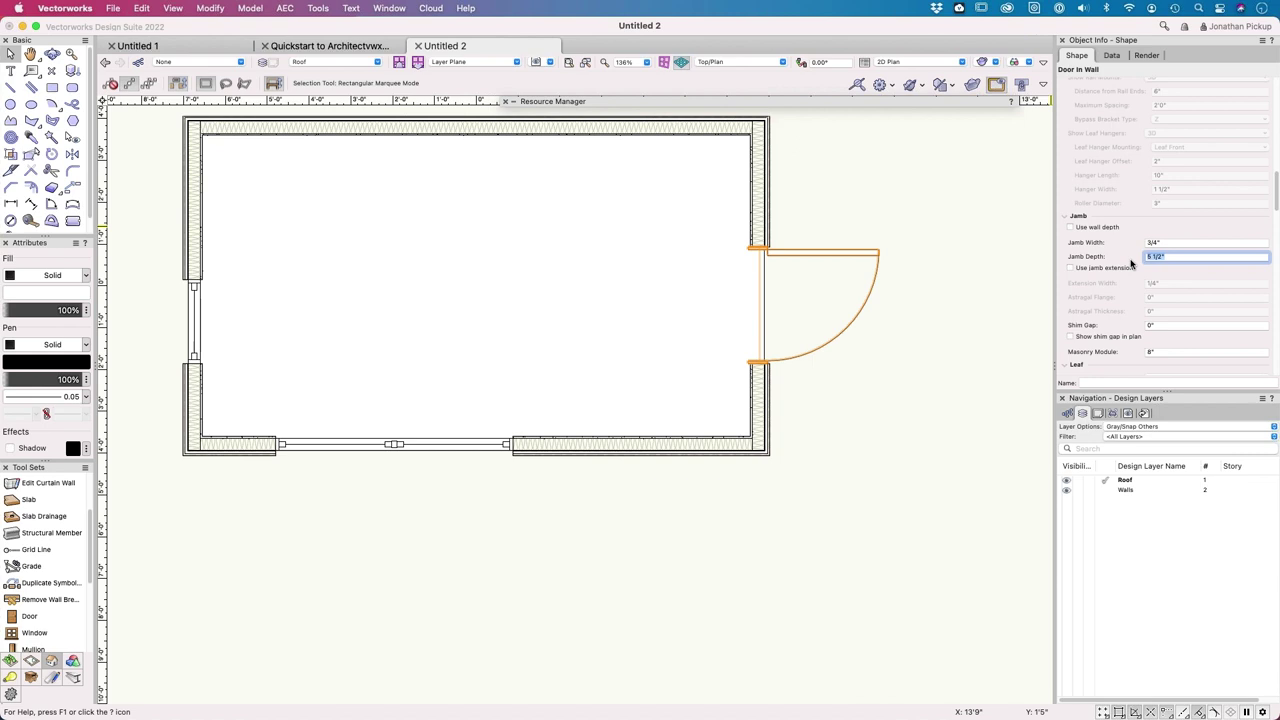
type("3.5")
key("Return")
scroll(791, 215, "up", 5)
left_click(792, 208)
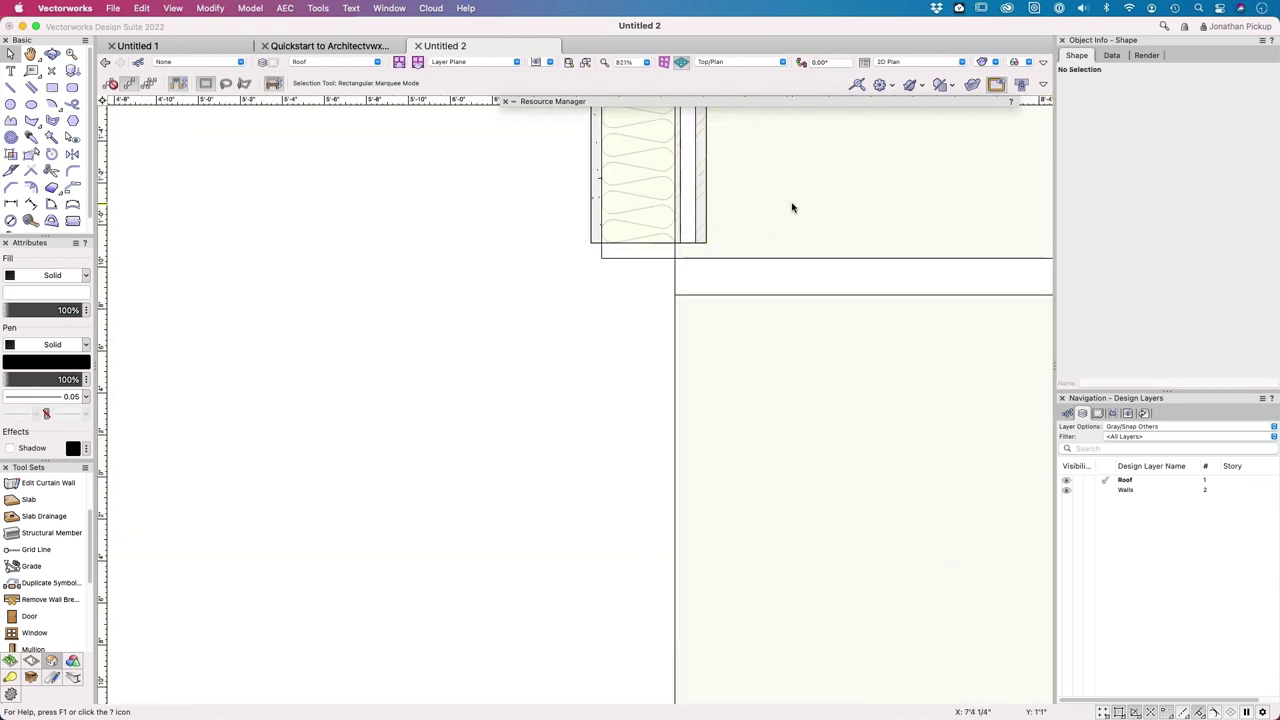
Step: Try inserting a custom window in Standard Insertion Mode at the midpoint of the upper long wall's inner face
scroll(792, 208, "down", 10)
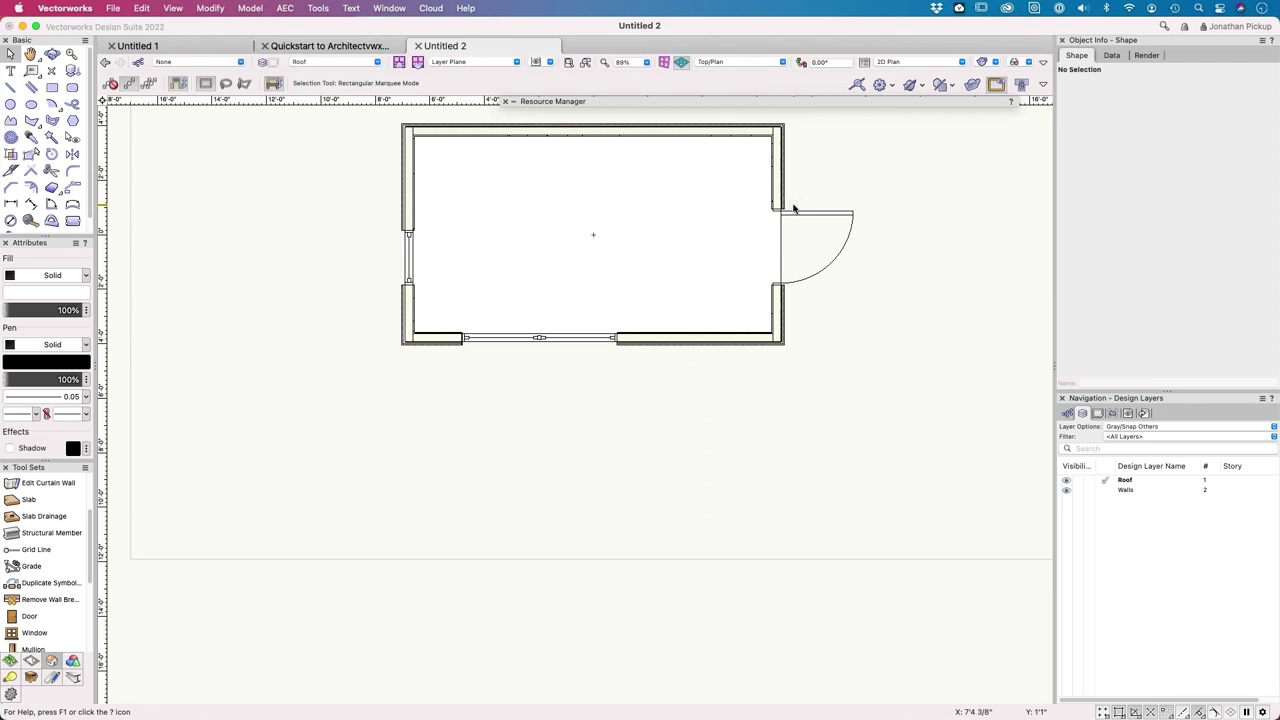
scroll(352, 251, "down", 2)
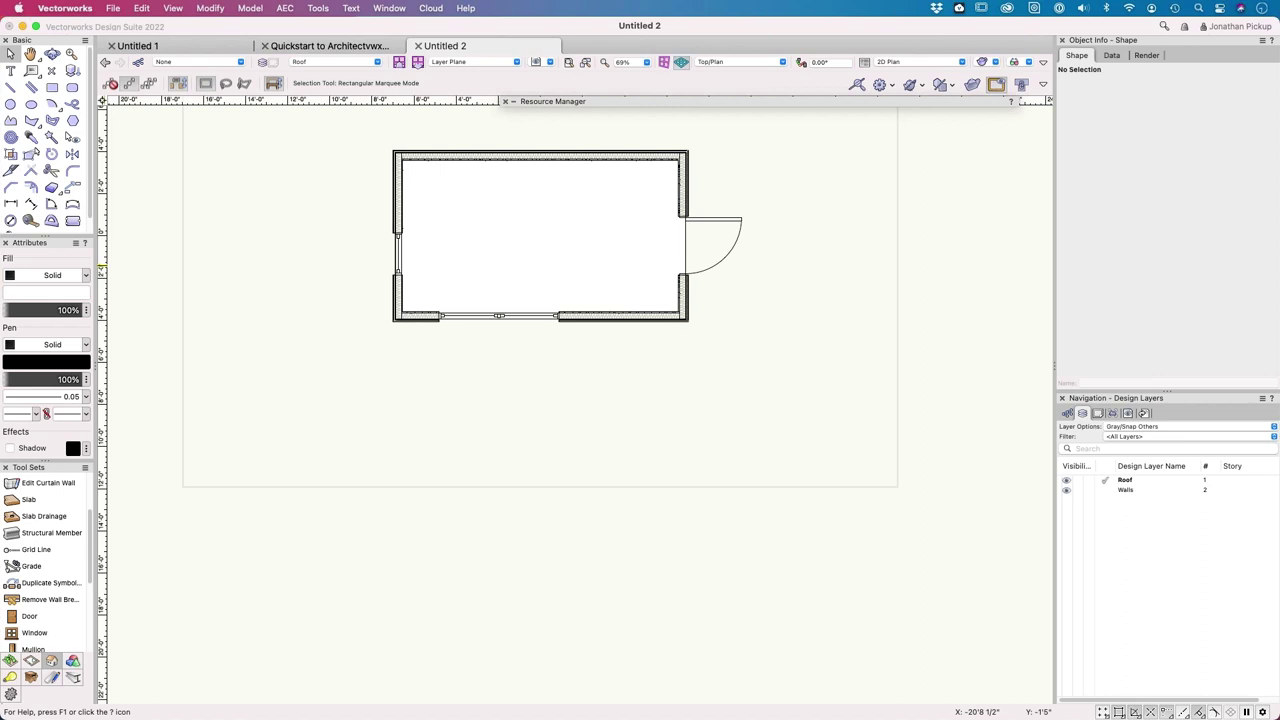
middle_click_drag(254, 140, 231, 252)
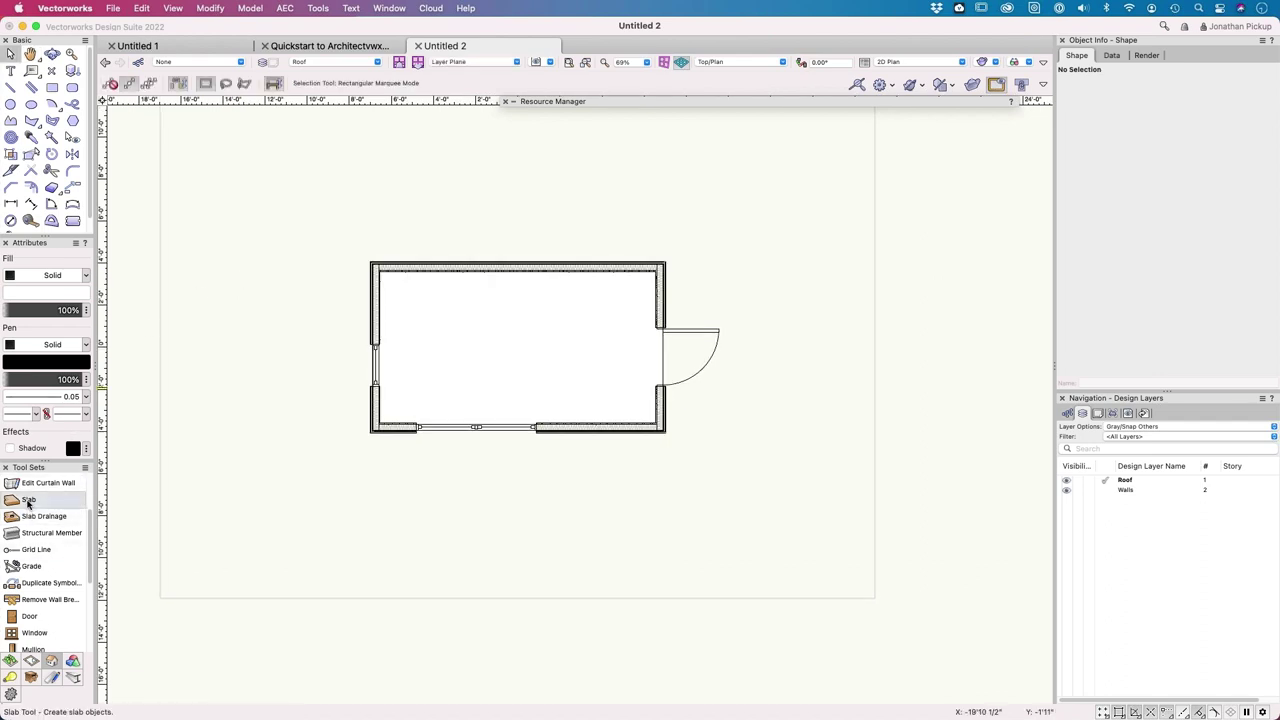
left_click(31, 633)
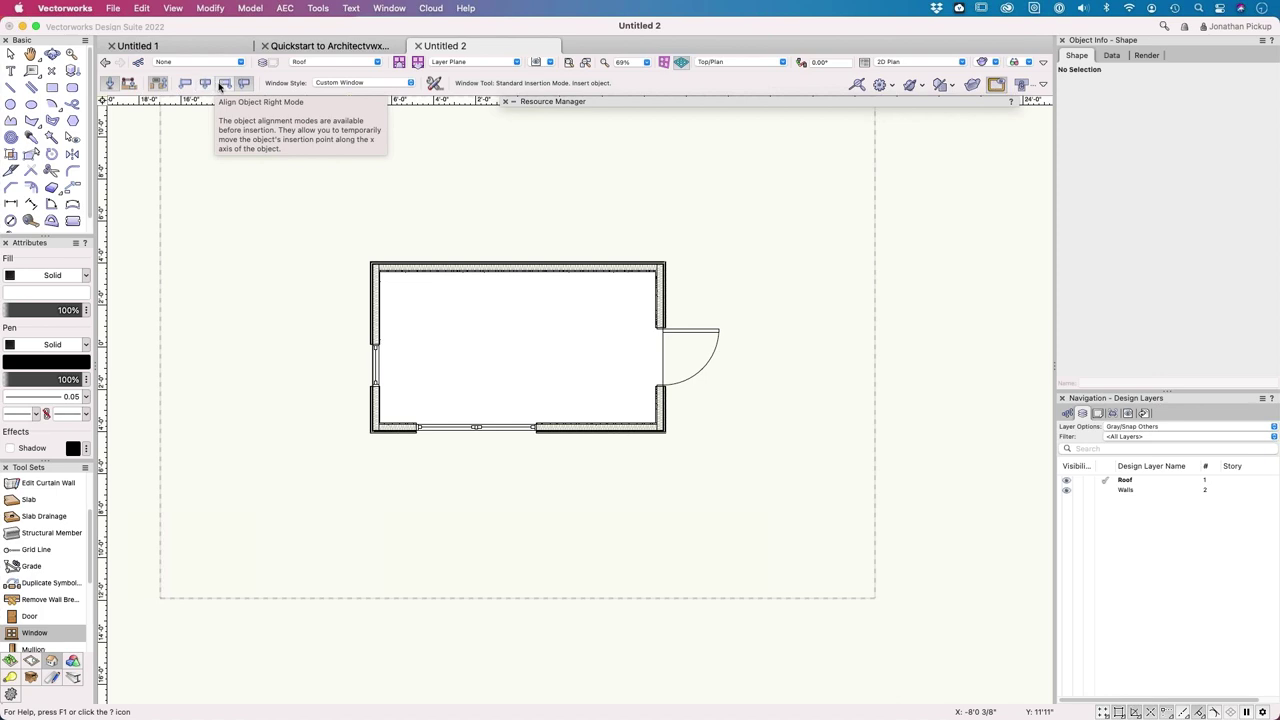
left_click(244, 85)
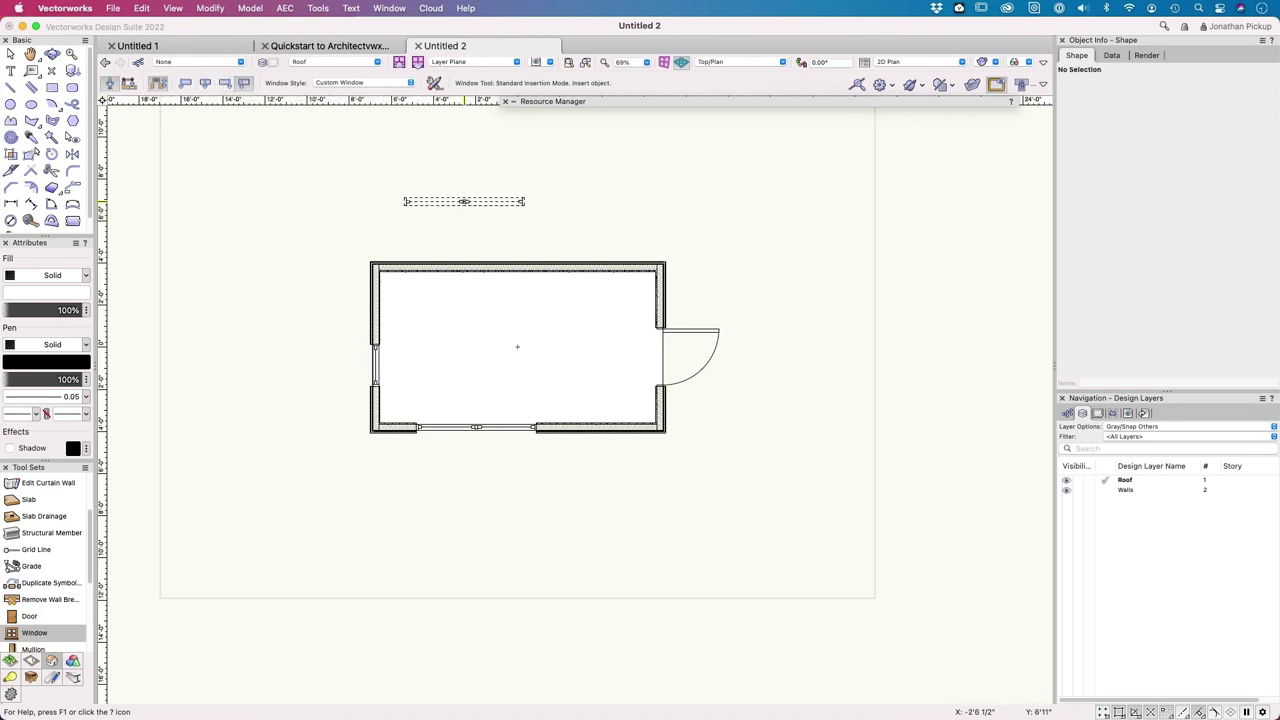
scroll(517, 206, "up", 1)
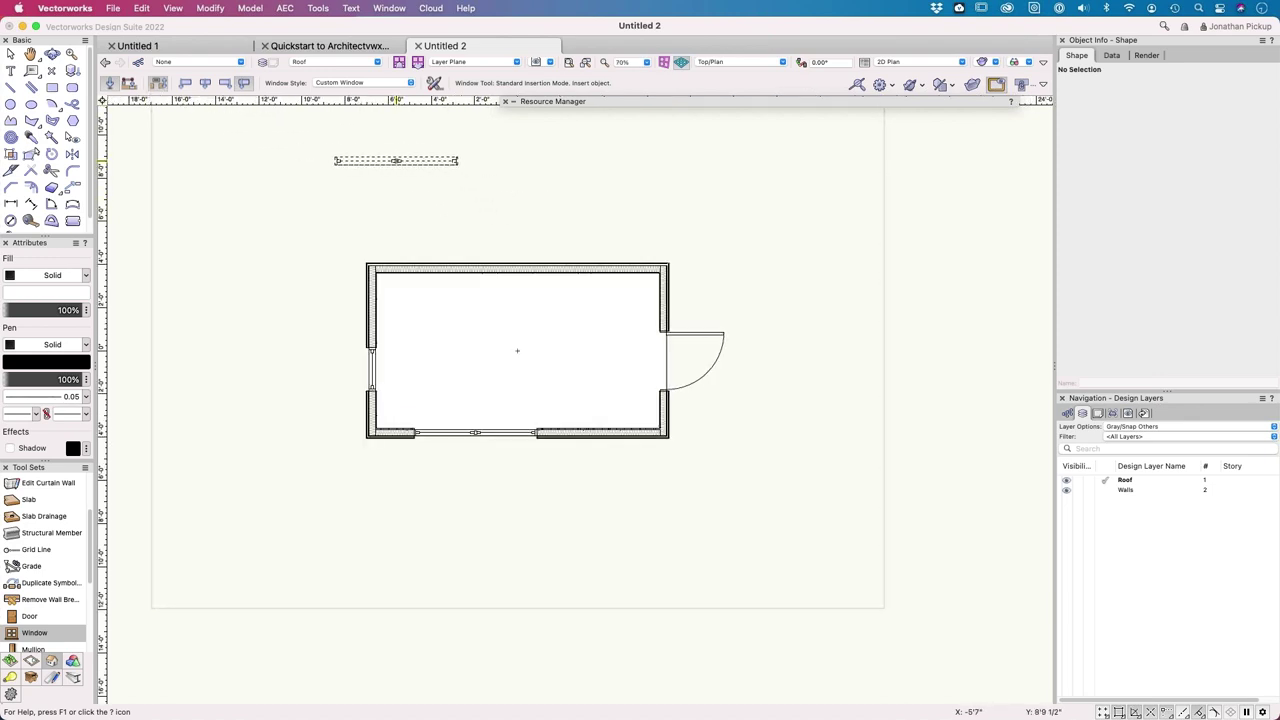
scroll(517, 351, "up", 4)
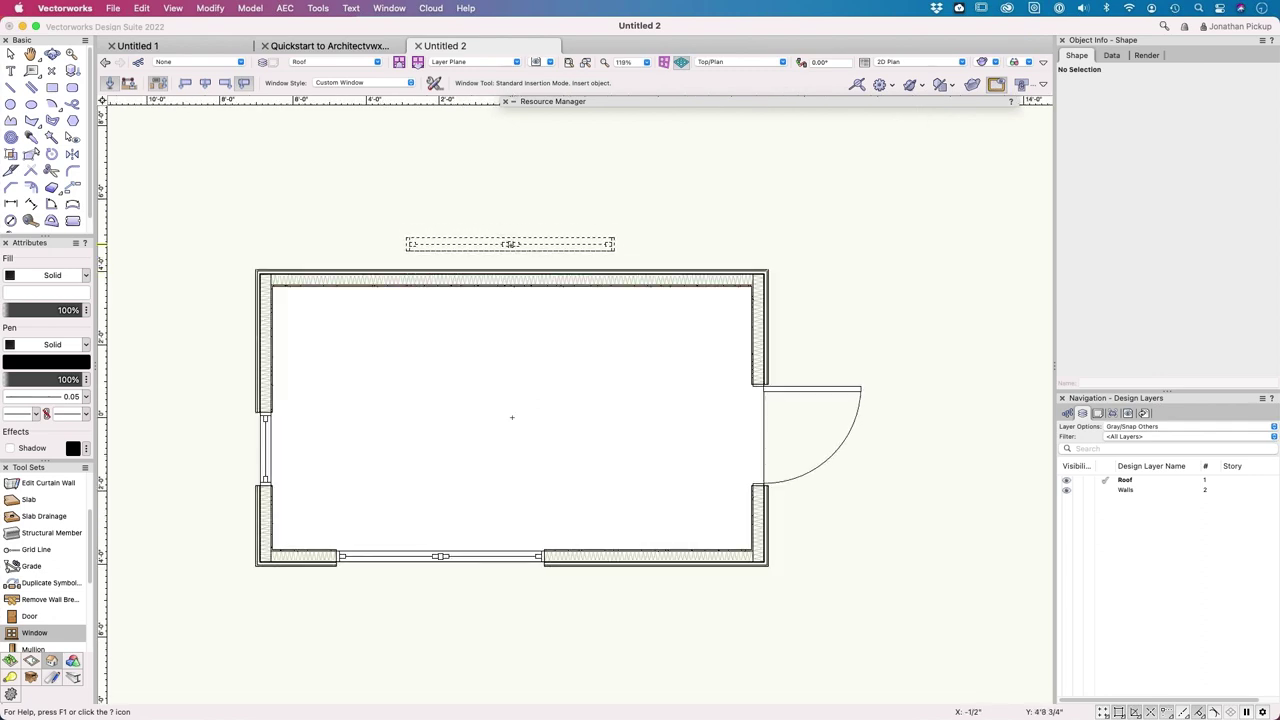
scroll(512, 246, "up", 5)
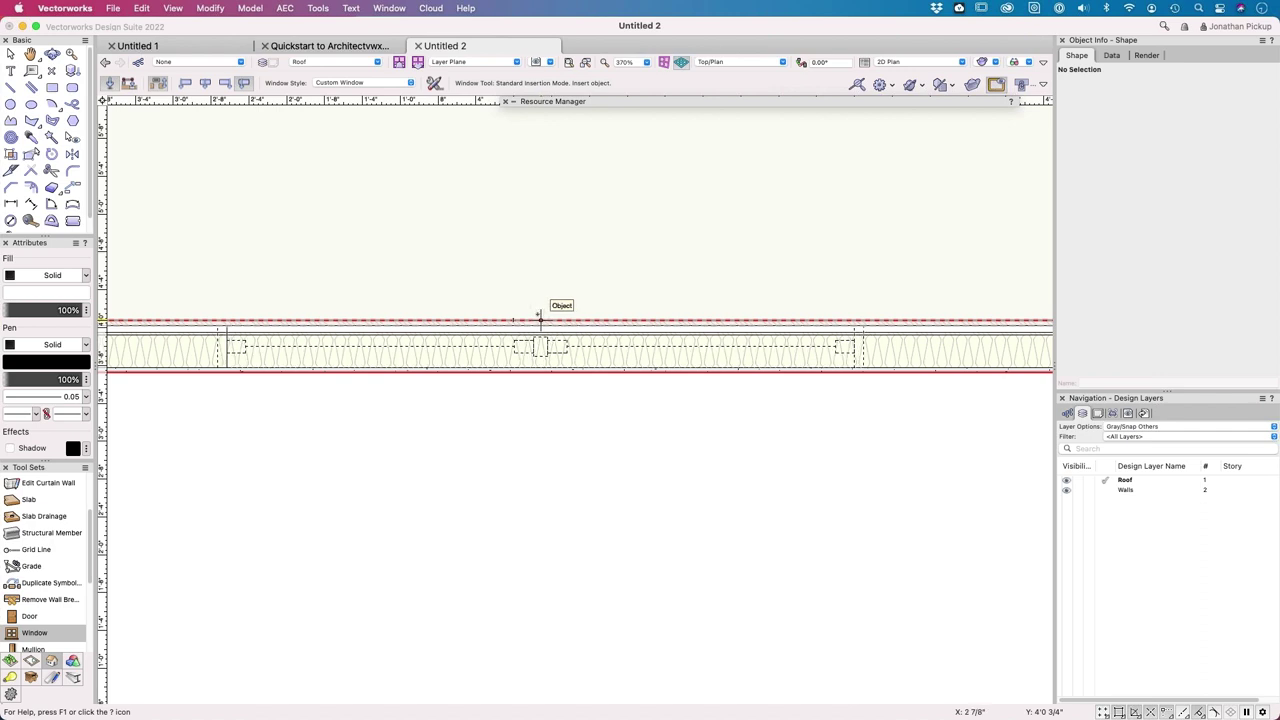
scroll(513, 318, "down", 3)
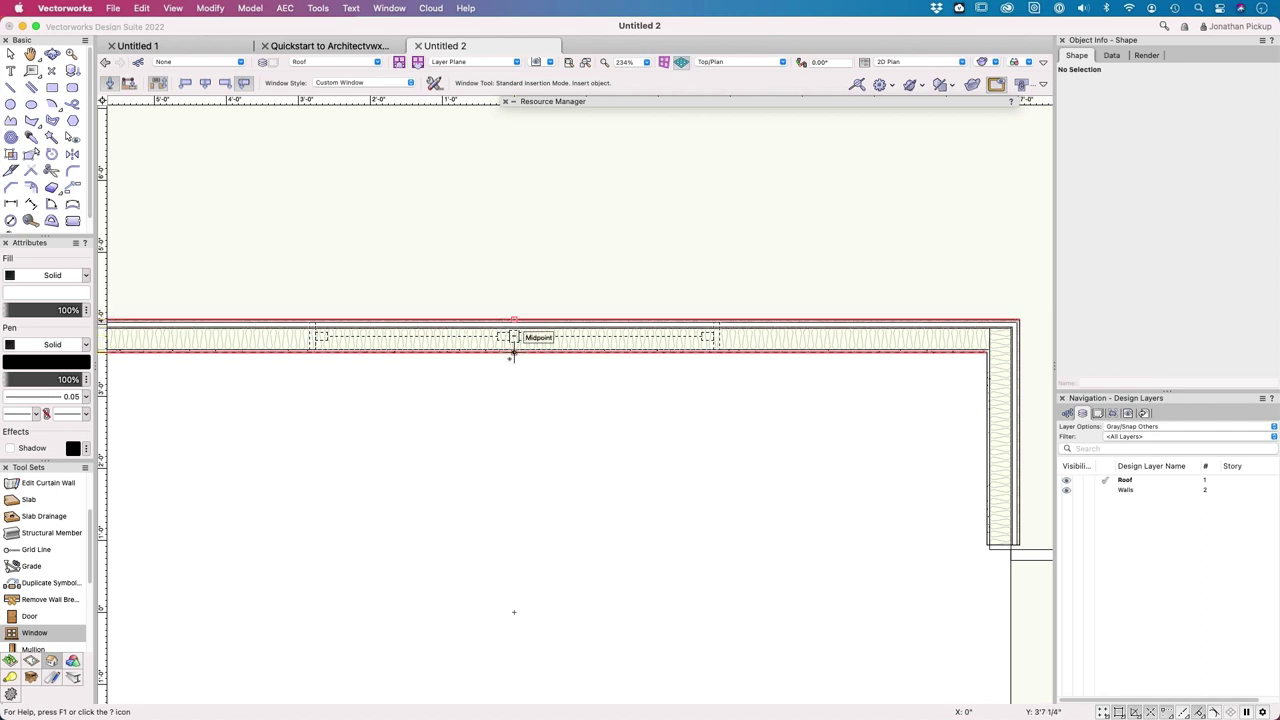
left_click(513, 350)
left_click(588, 252)
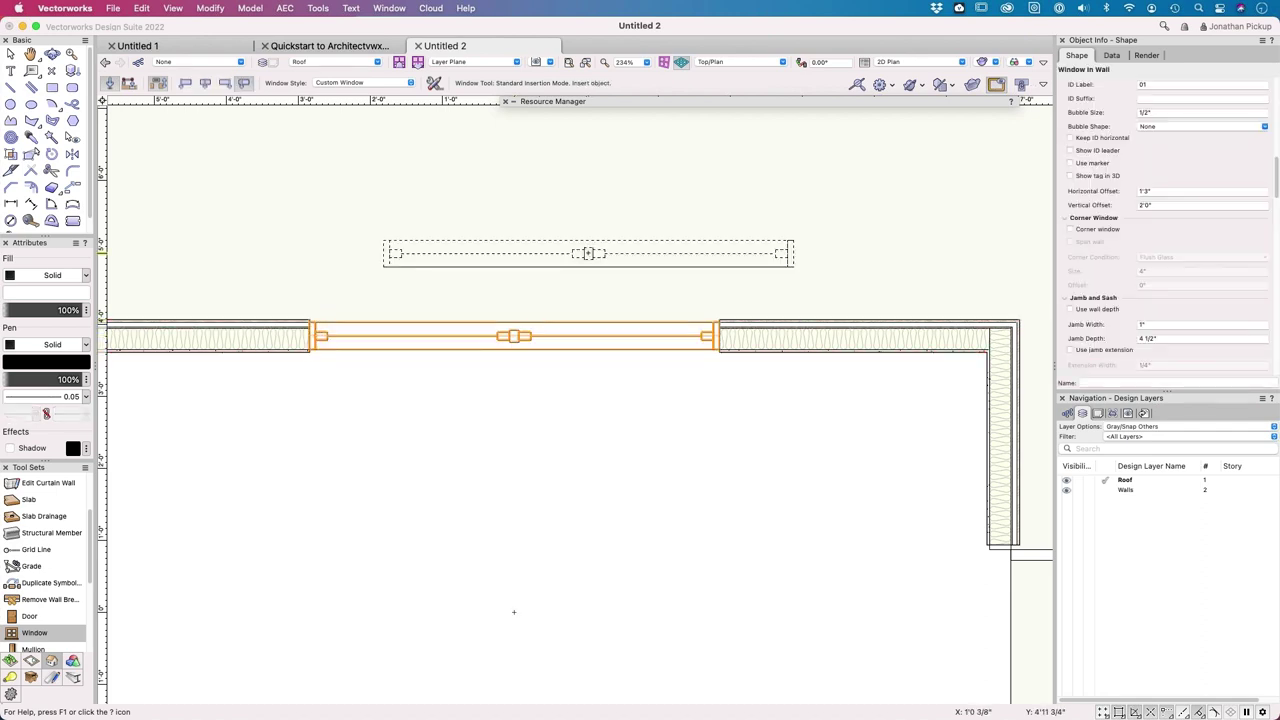
key("super+z")
Step: Switch the Window tool to Offset Insertion Mode near the upper long wall's left corner
scroll(694, 214, "left", 5)
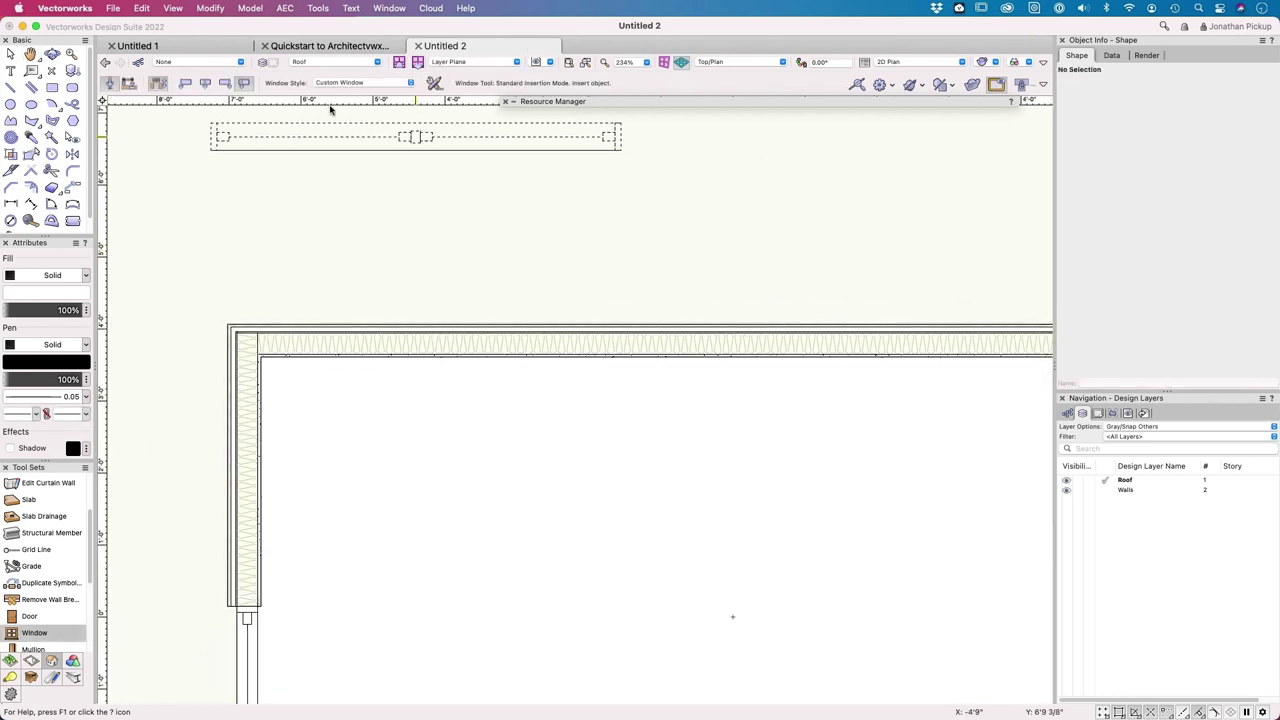
left_click(128, 85)
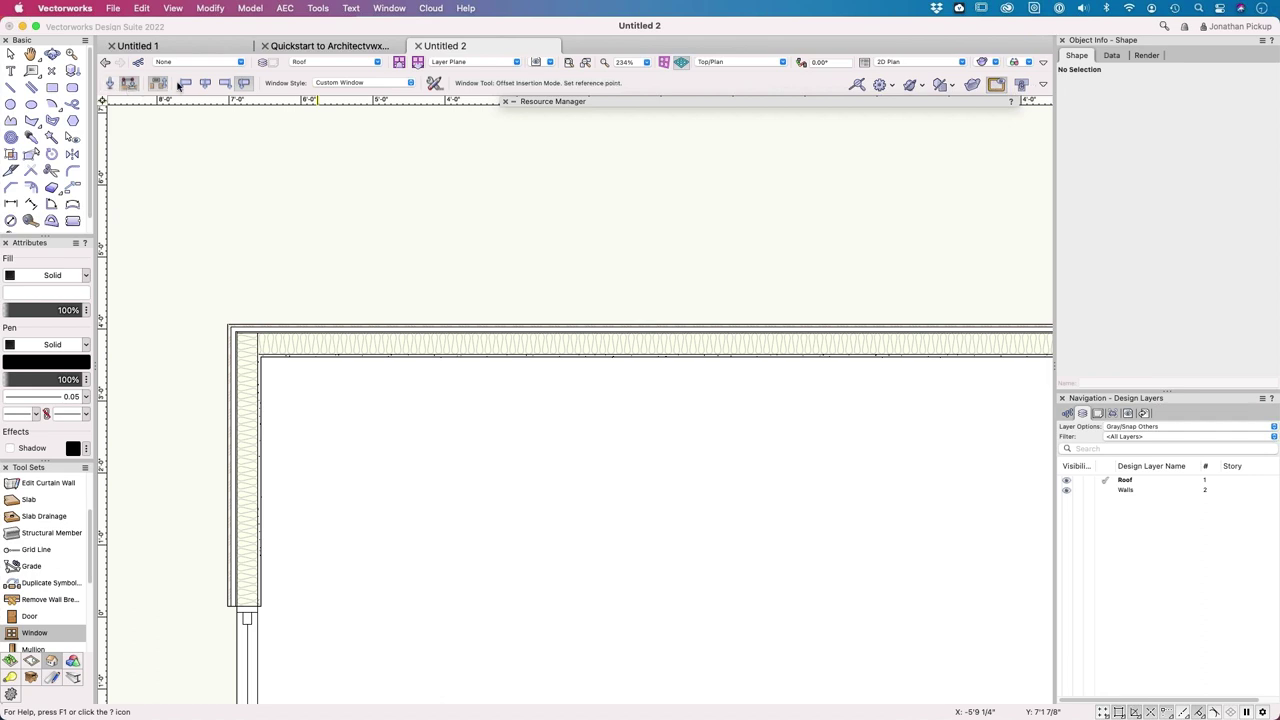
Step: Try inserting a Custom Window in the upper wall, offset 635mm from the wall's upper-left corner
left_click(110, 83)
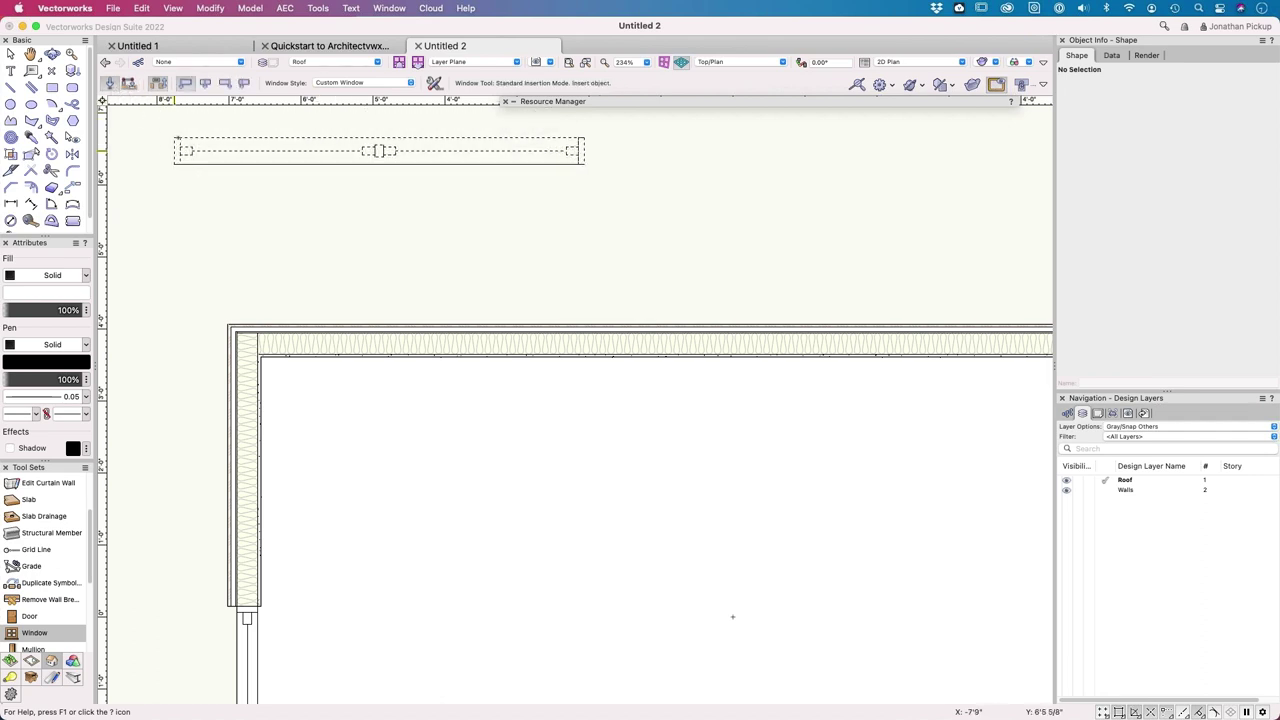
left_click(128, 84)
left_click(234, 330)
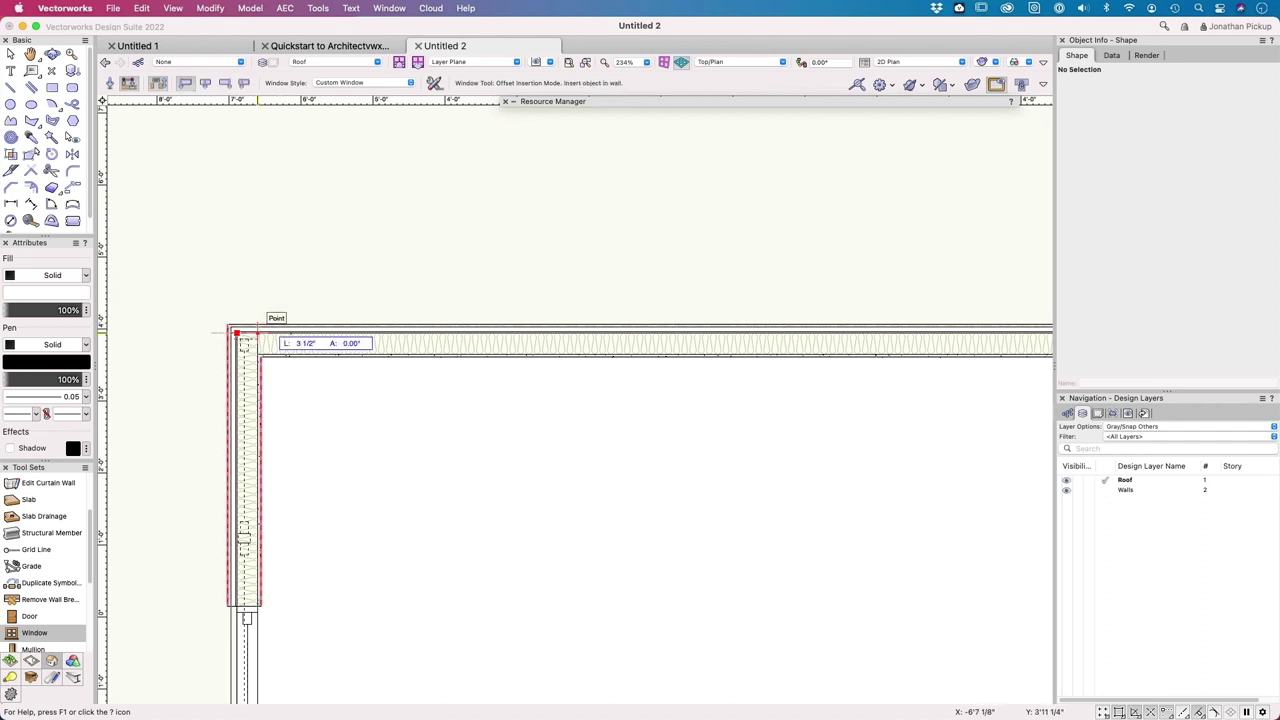
left_click(732, 616)
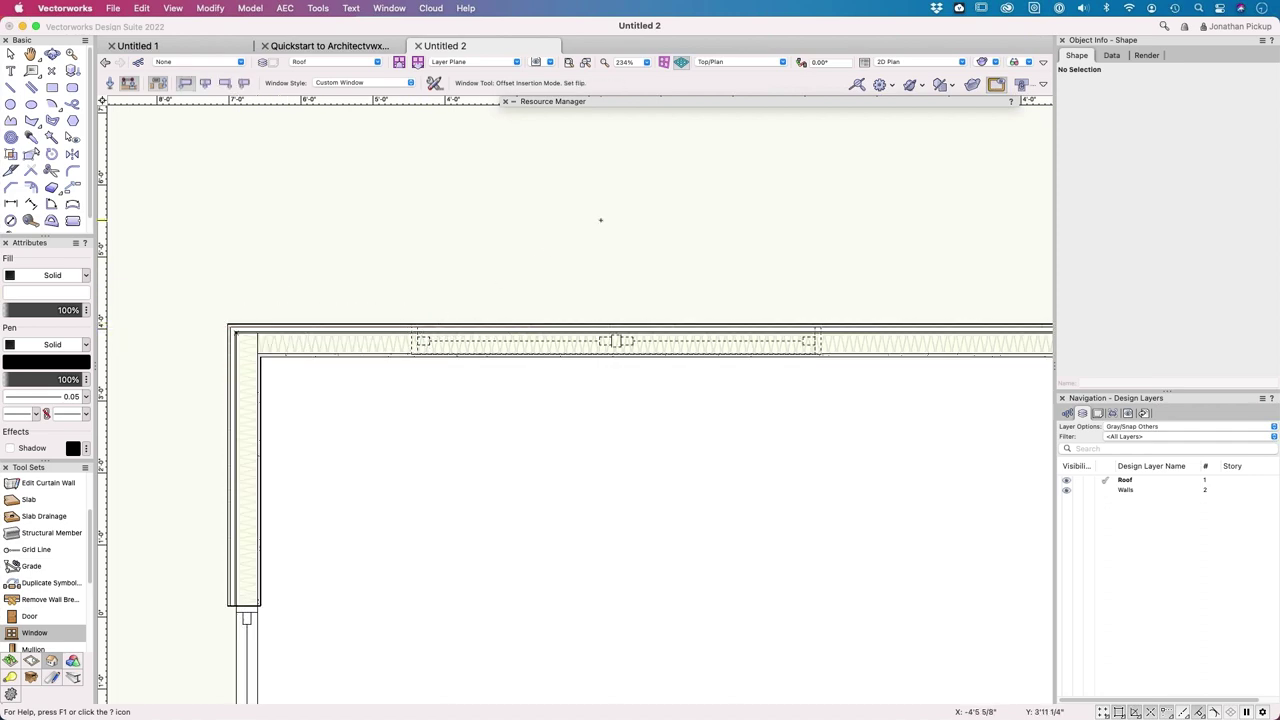
left_click(600, 220)
type("635mm")
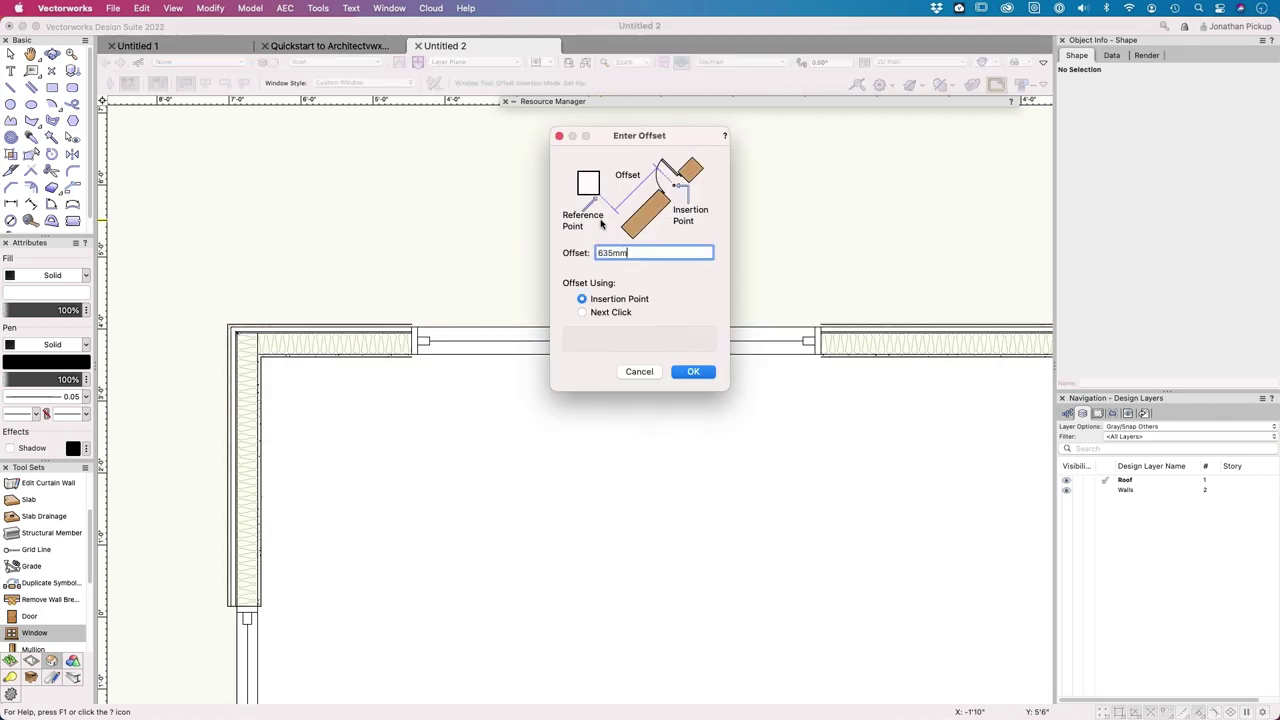
key("Return")
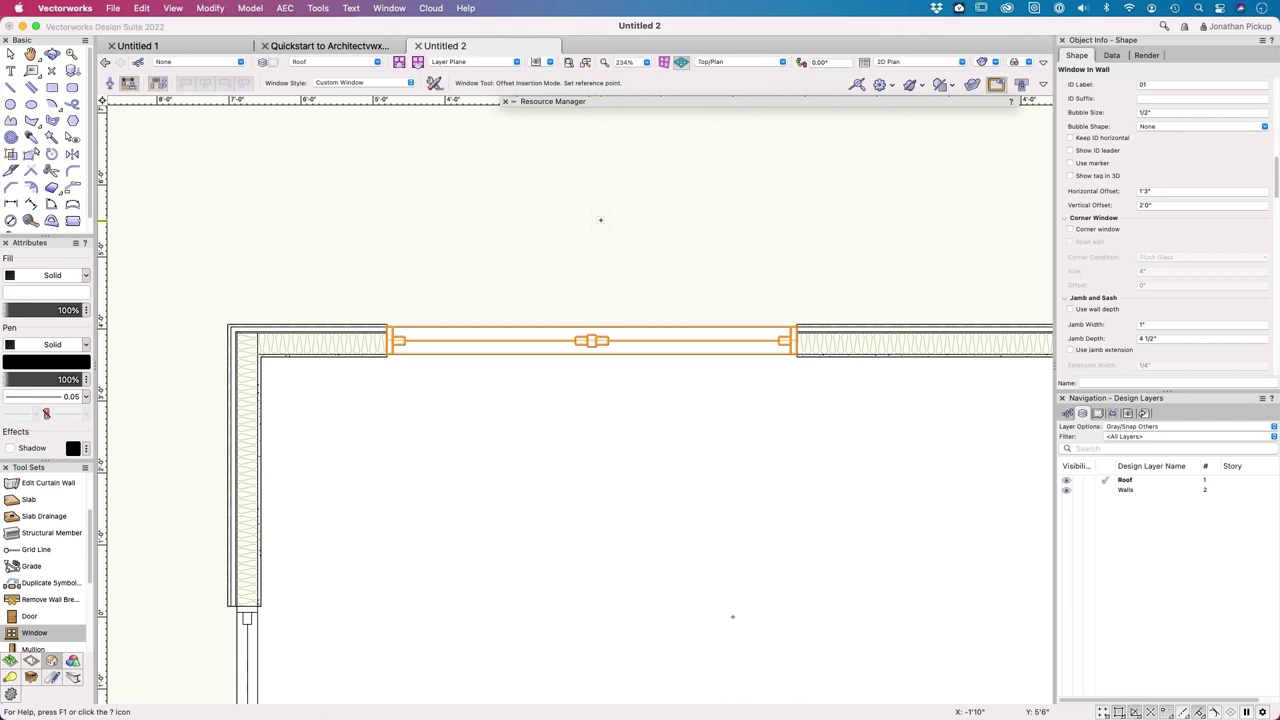
key("Escape")
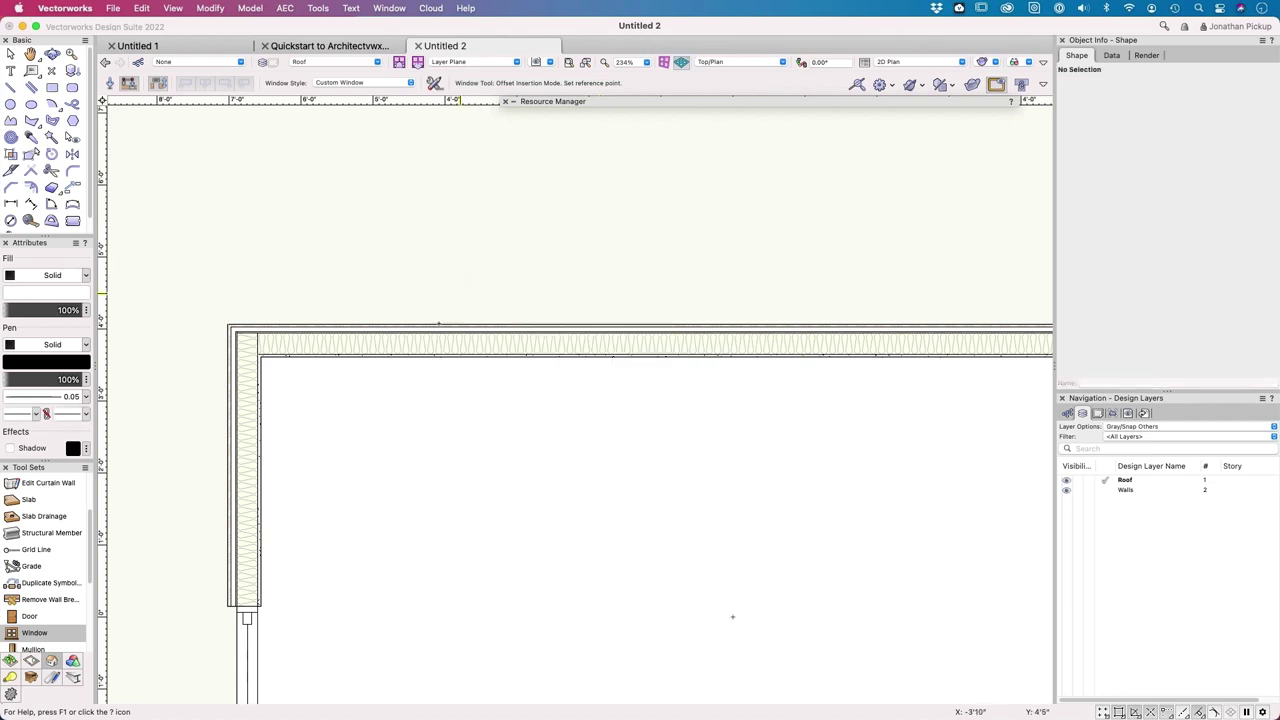
Step: Select the building's upper wall and add the left wall to the selection
scroll(443, 314, "down", 3)
middle_click_drag(434, 321, 339, 241)
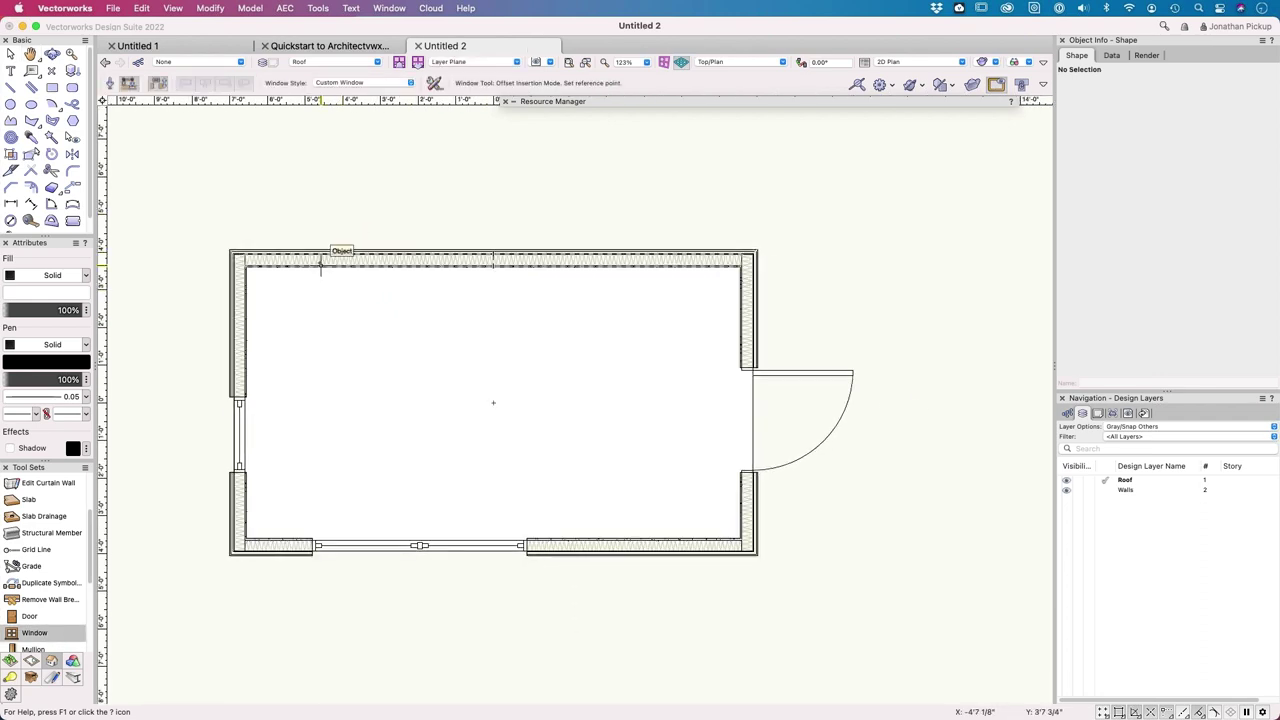
key("x")
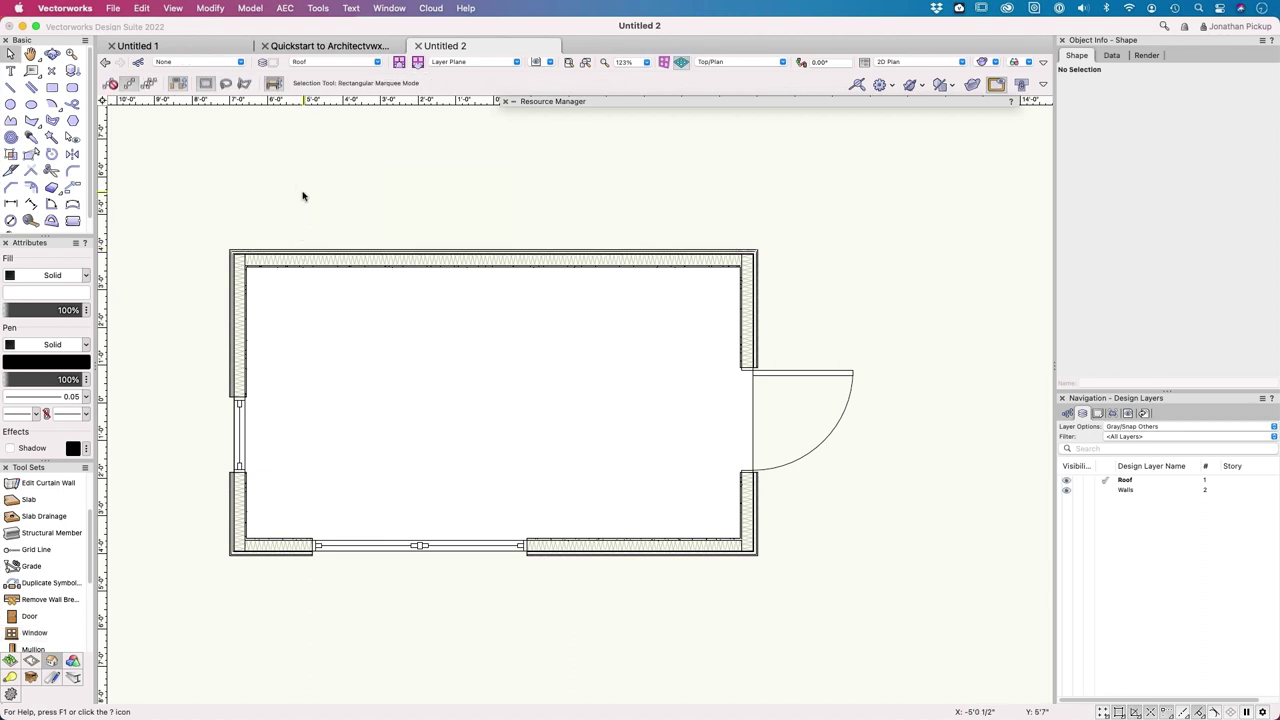
left_click(303, 303)
left_click(272, 255)
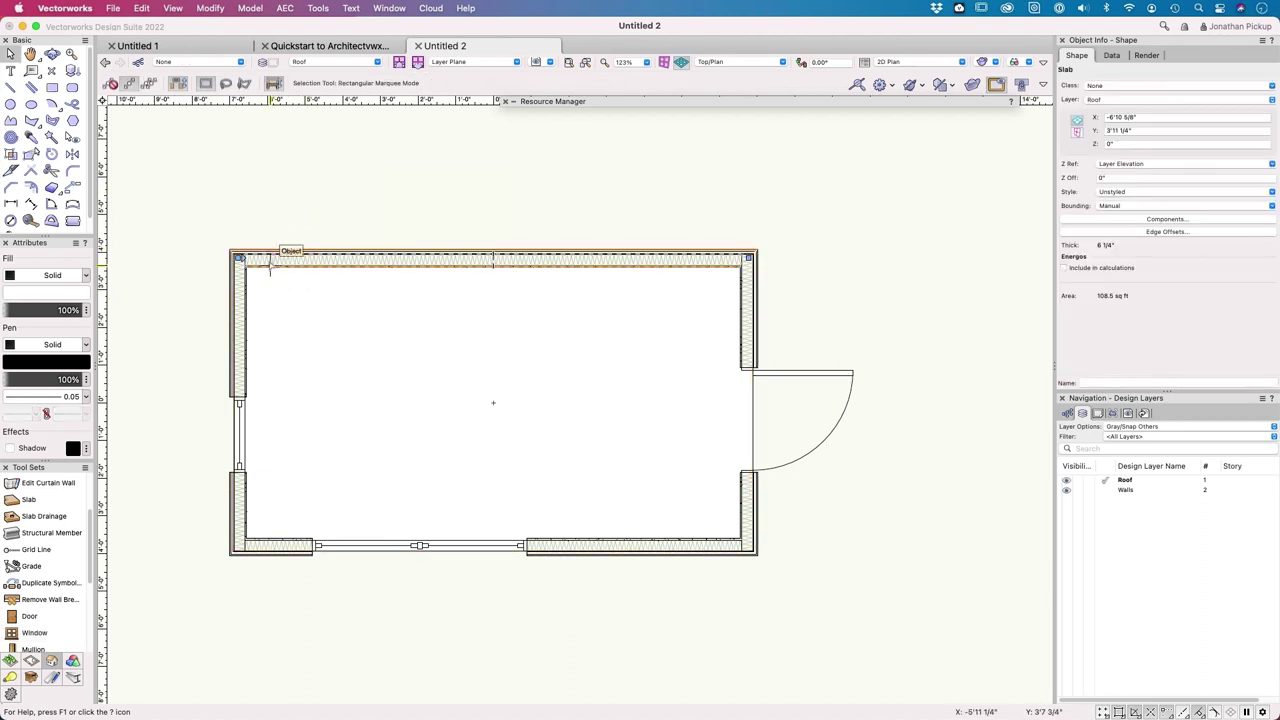
left_click(237, 300, "shift")
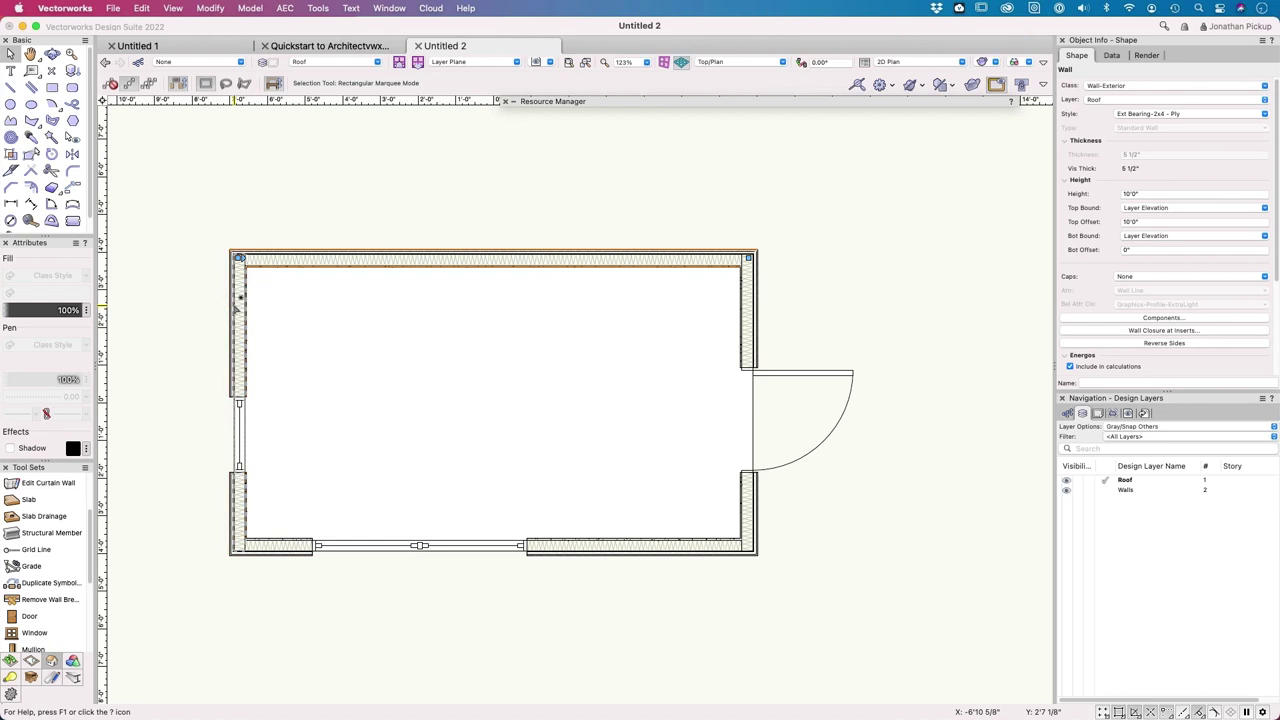
Step: Examine which criteria the Select Similar saved settings Class, class and object, and object contain
left_click(49, 139)
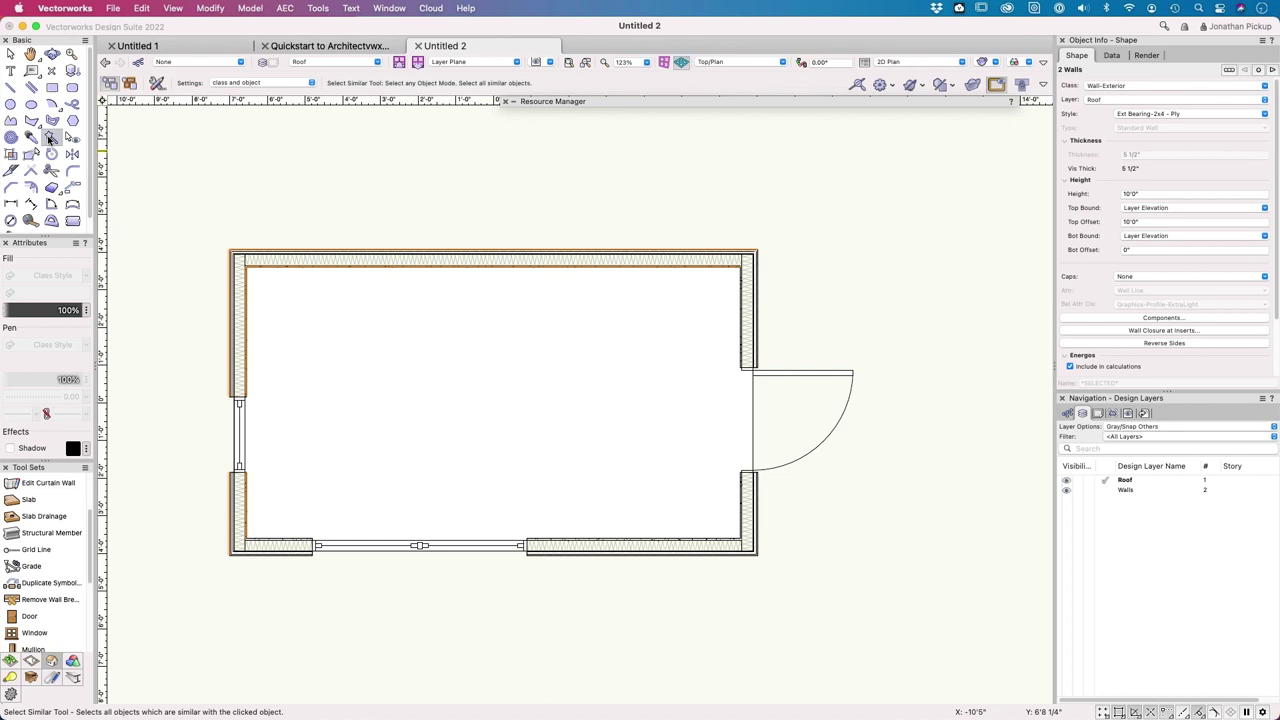
left_click(309, 84)
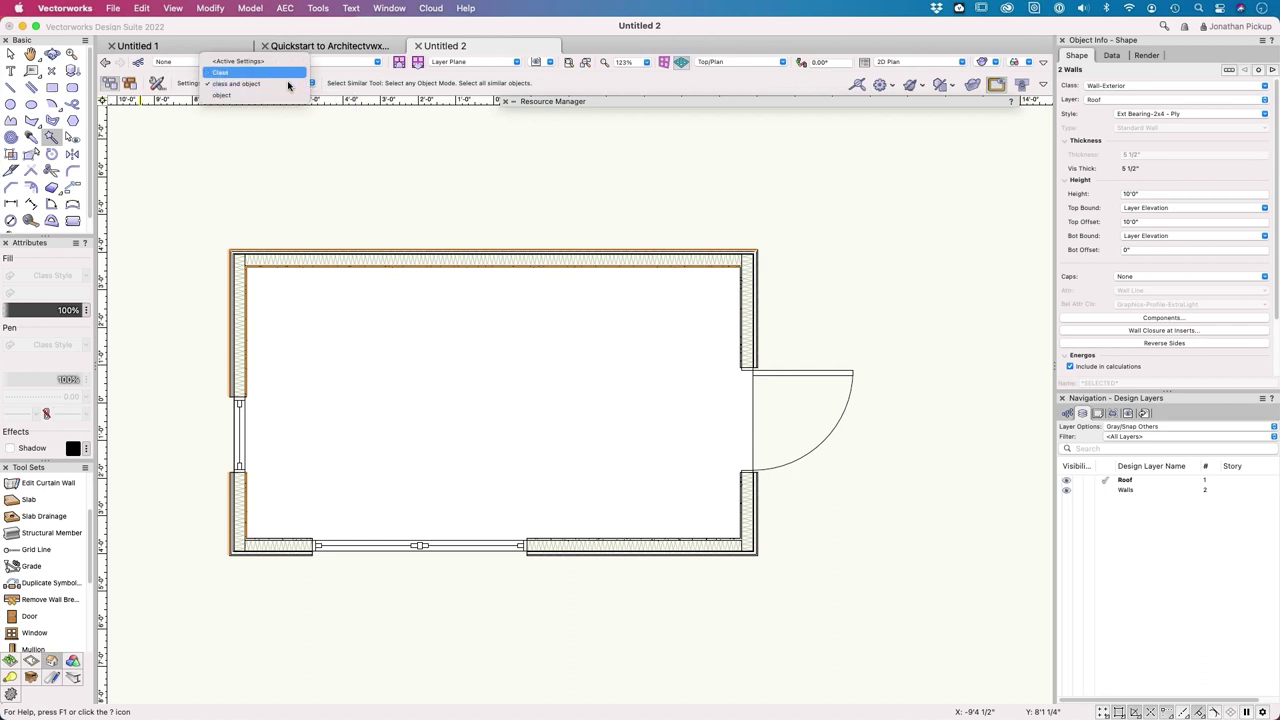
left_click(314, 132)
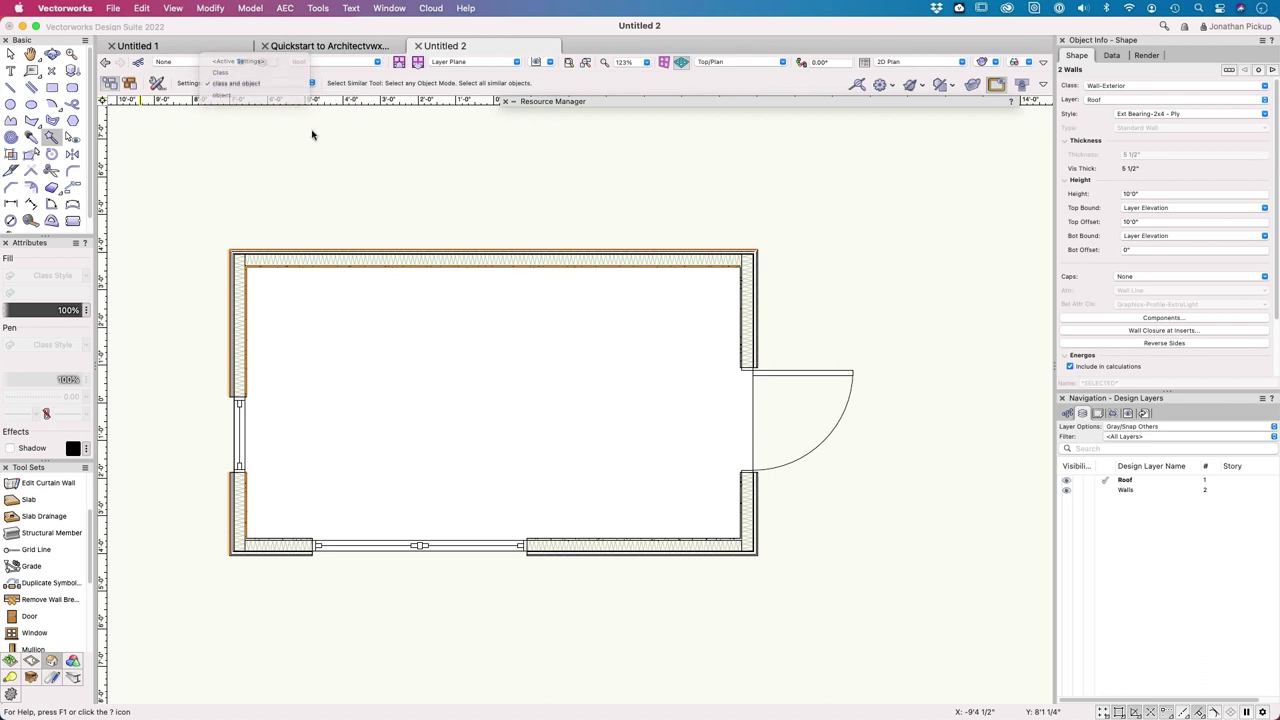
left_click(160, 84)
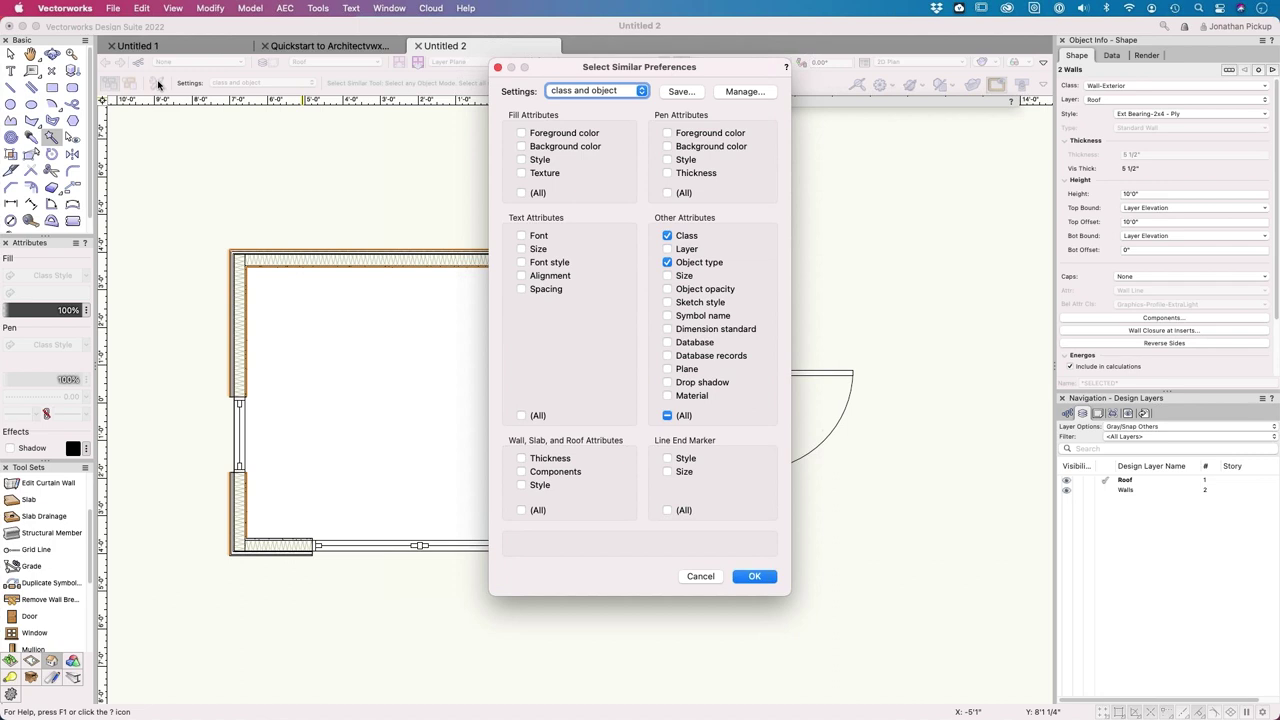
left_click(637, 92)
left_click(636, 77)
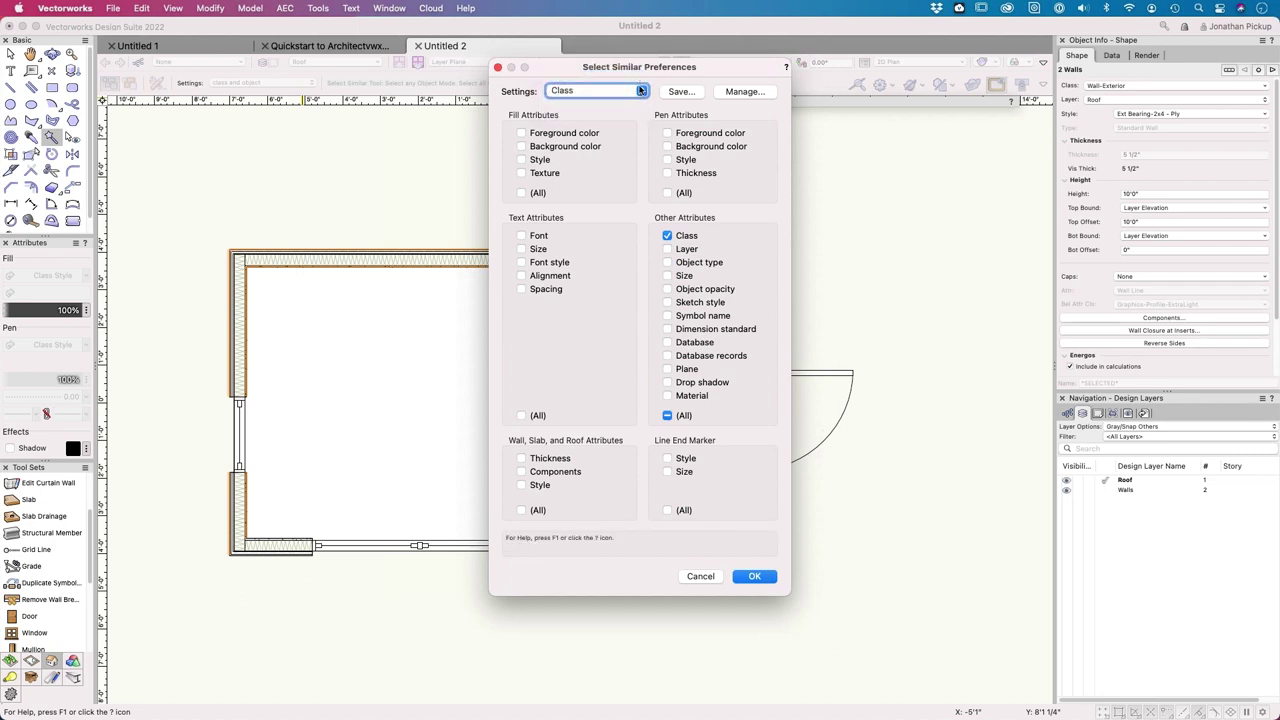
left_click(627, 93)
left_click(624, 107)
left_click(623, 94)
left_click(622, 107)
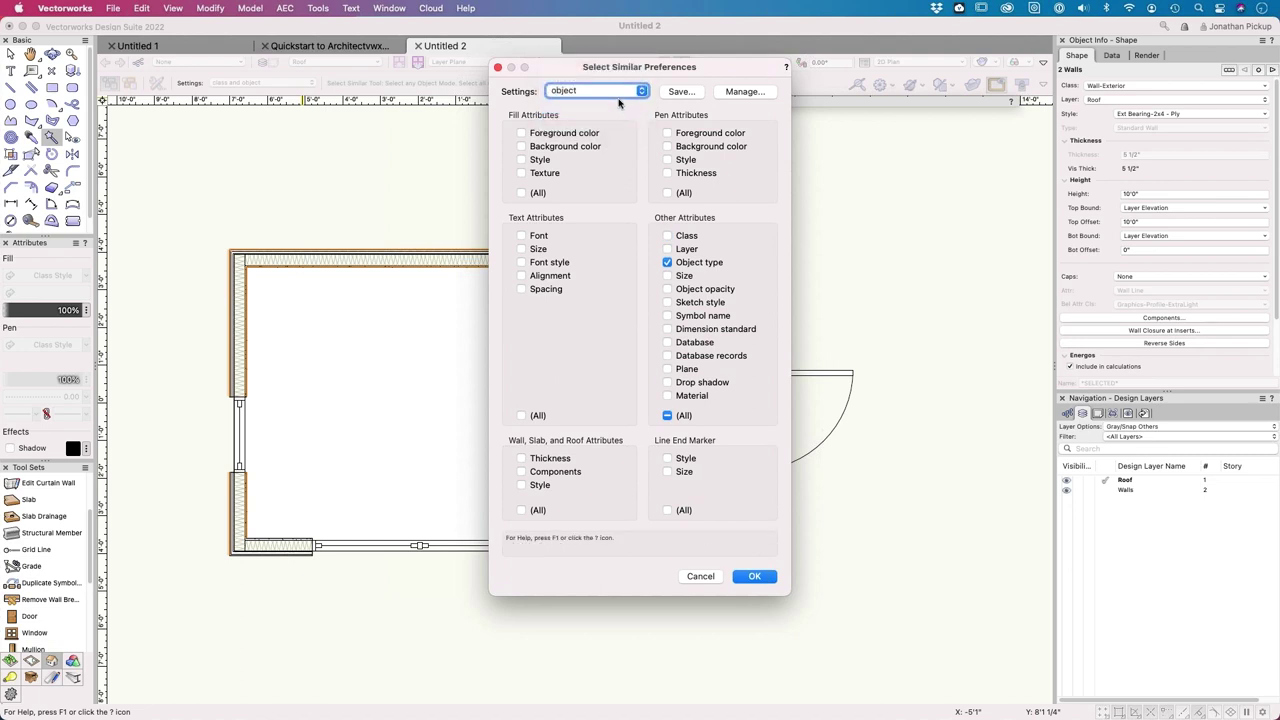
left_click(619, 95)
Step: Exclude object type, enable all Wall, Slab, and Roof attributes as selection criteria, and save the settings as Wall Style
left_click(675, 262)
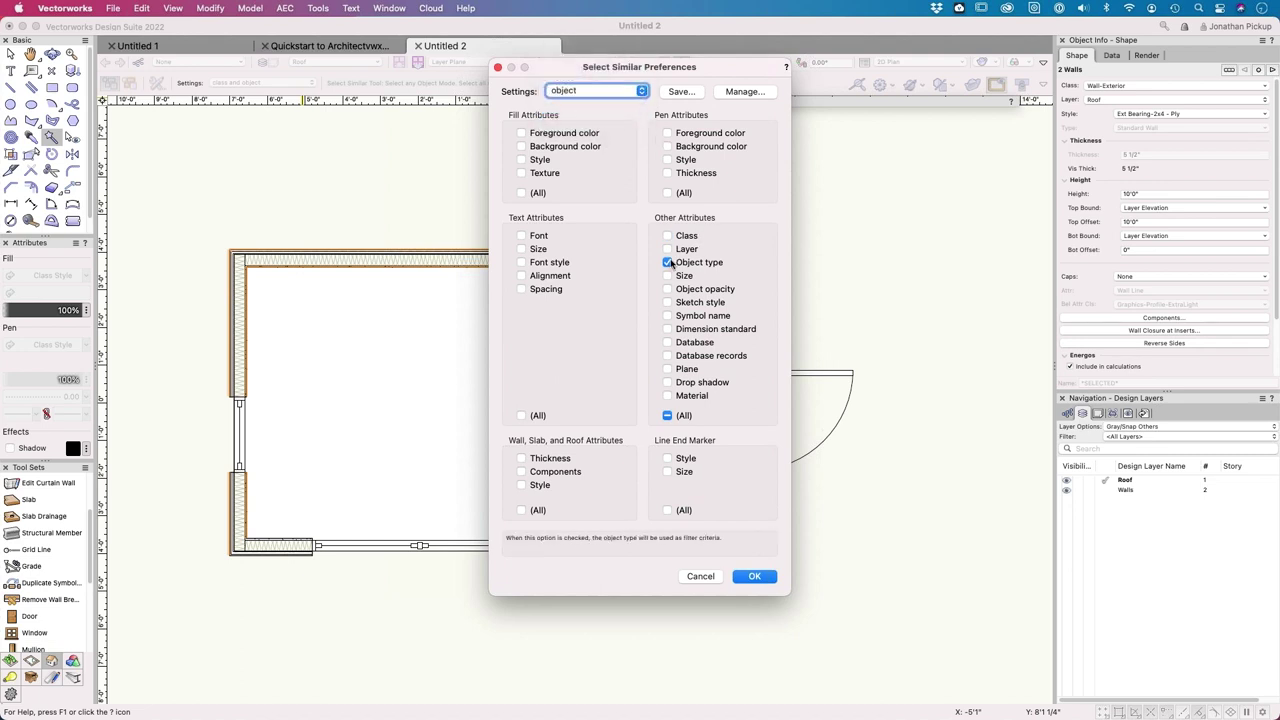
left_click(667, 262)
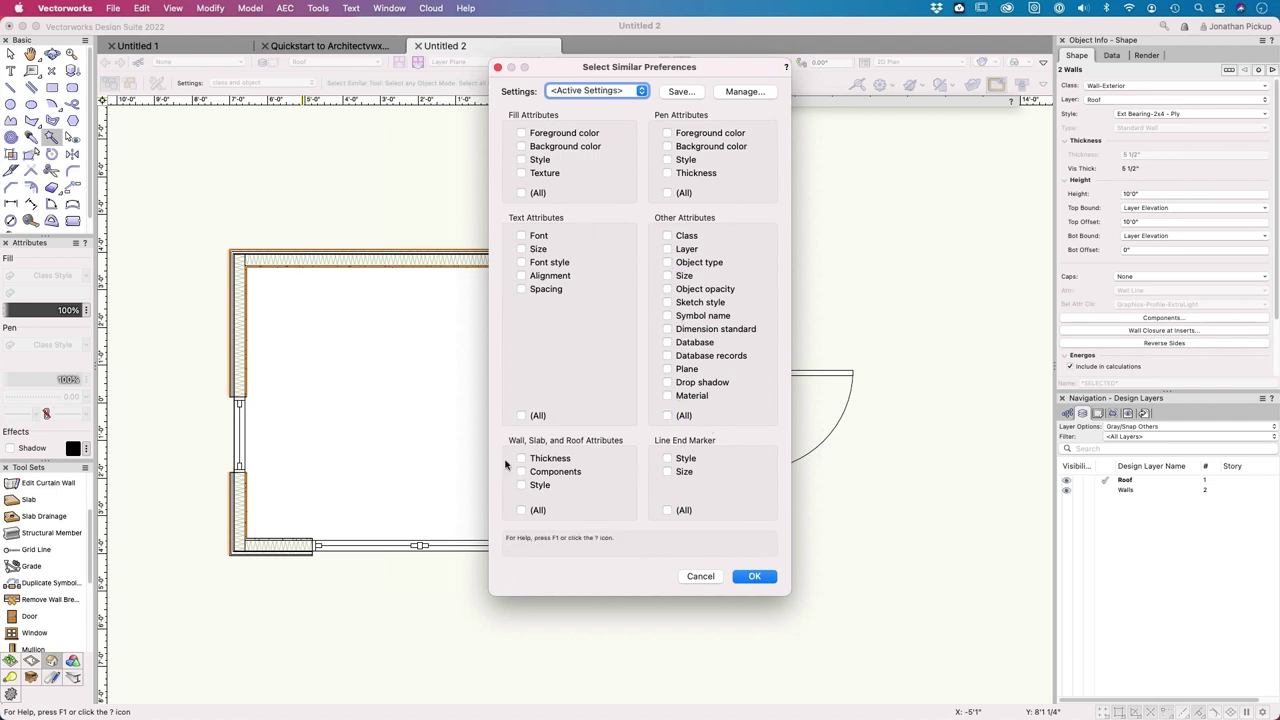
left_click(521, 511)
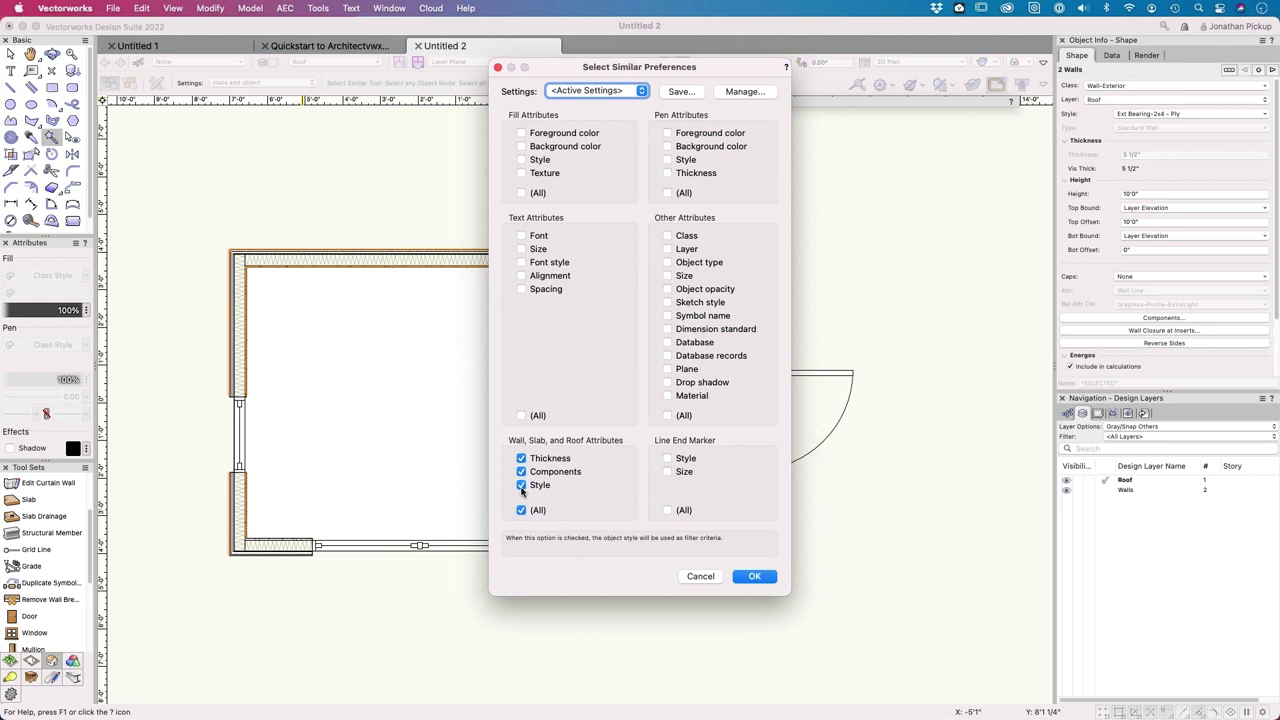
left_click(680, 91)
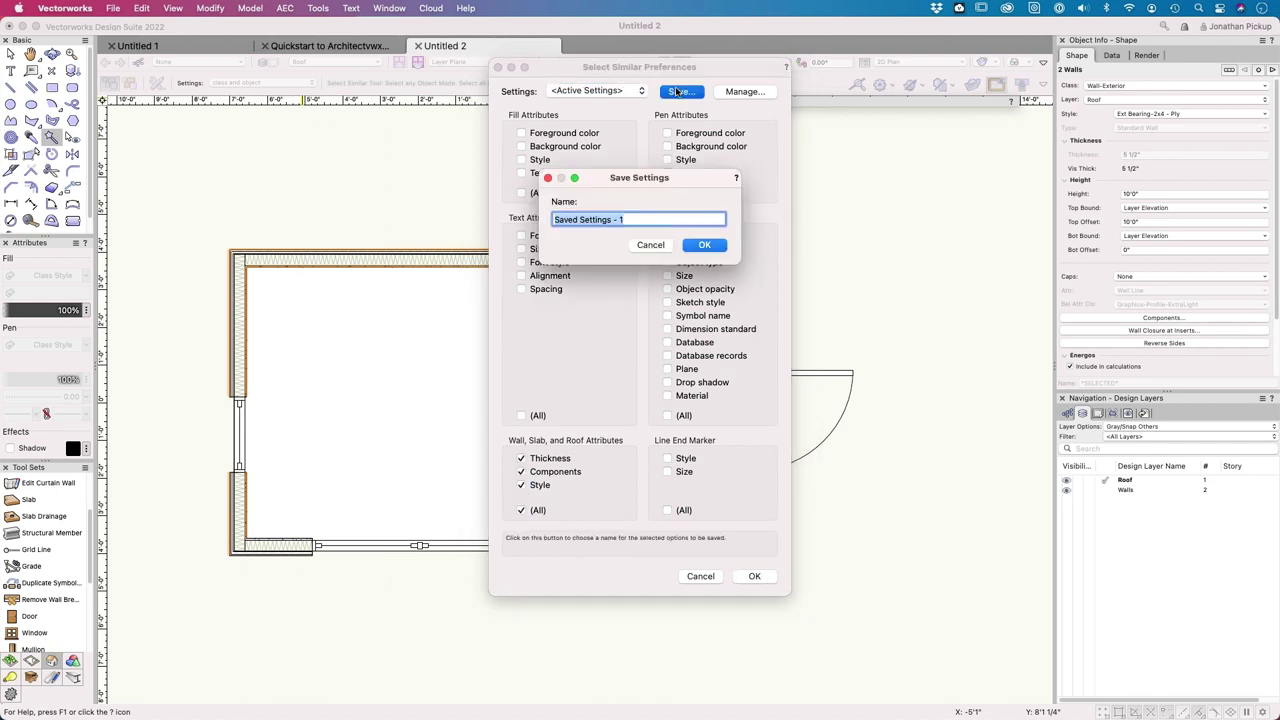
type("Wall Style")
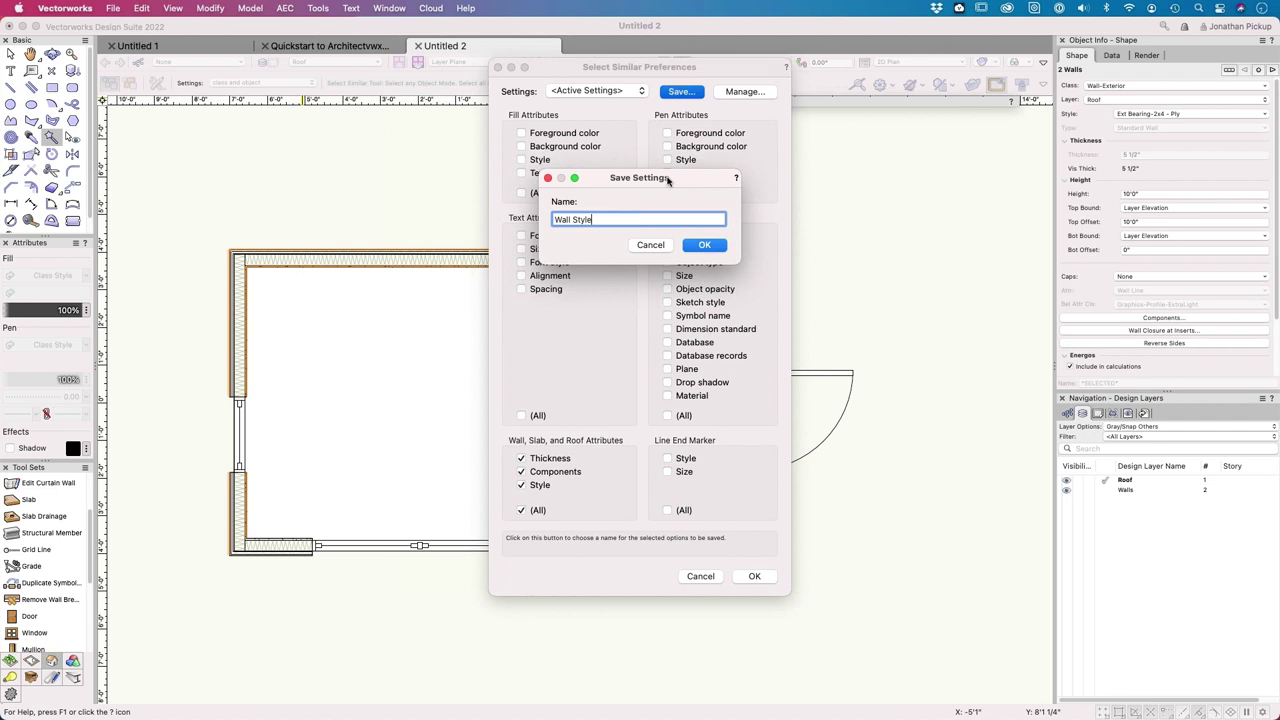
left_click(710, 246)
Step: Remove Thickness and Components from the criteria, leaving only Style, and overwrite the saved Wall Style settings
left_click(521, 458)
left_click(521, 471)
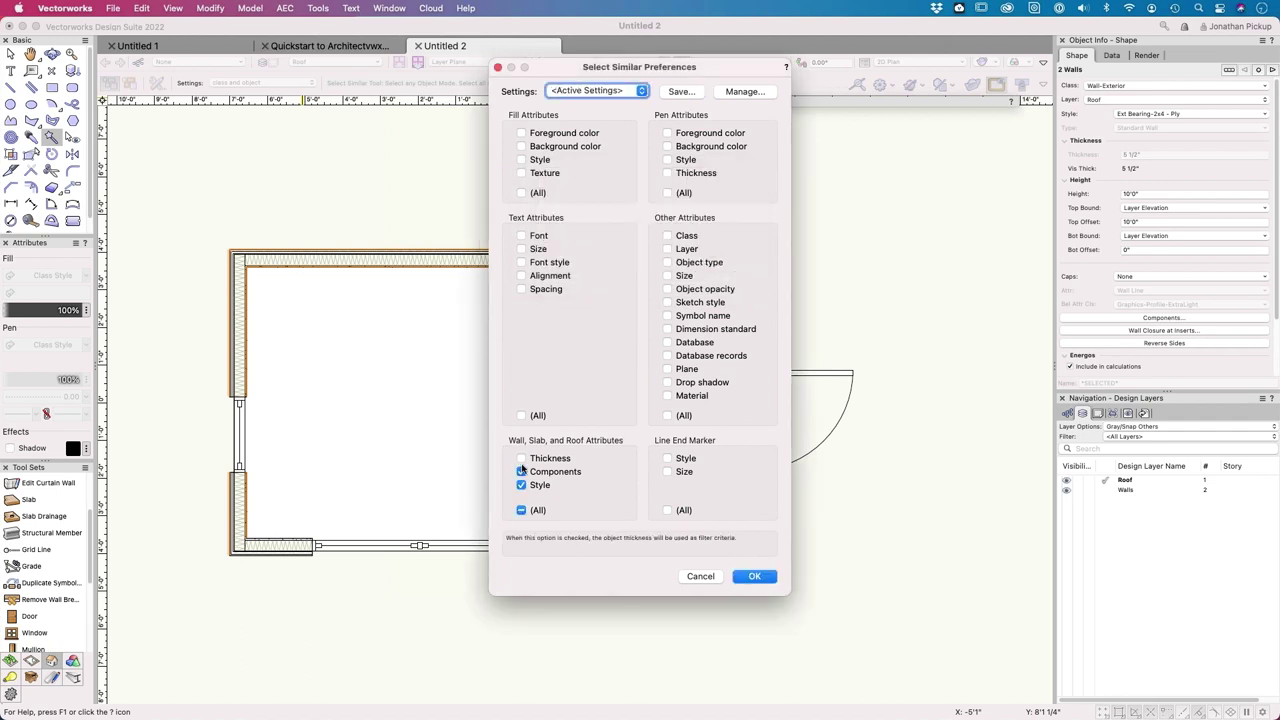
left_click(681, 92)
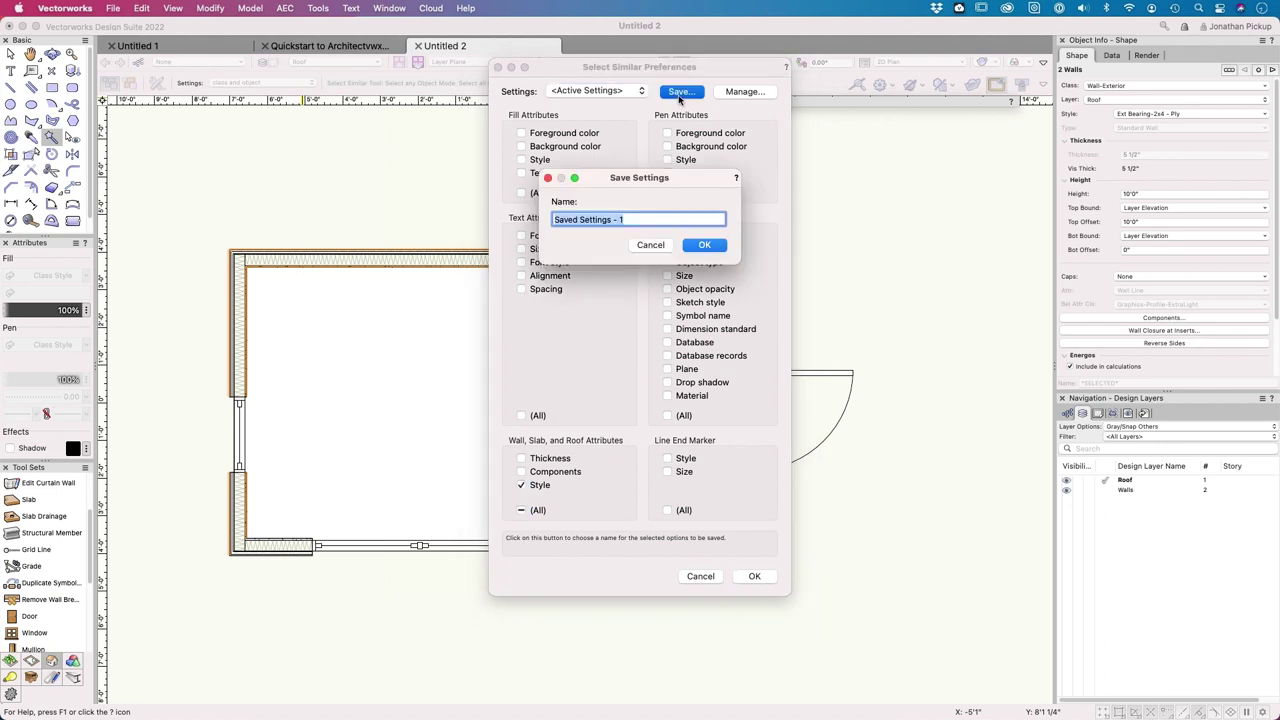
type("Wall S")
key("Return")
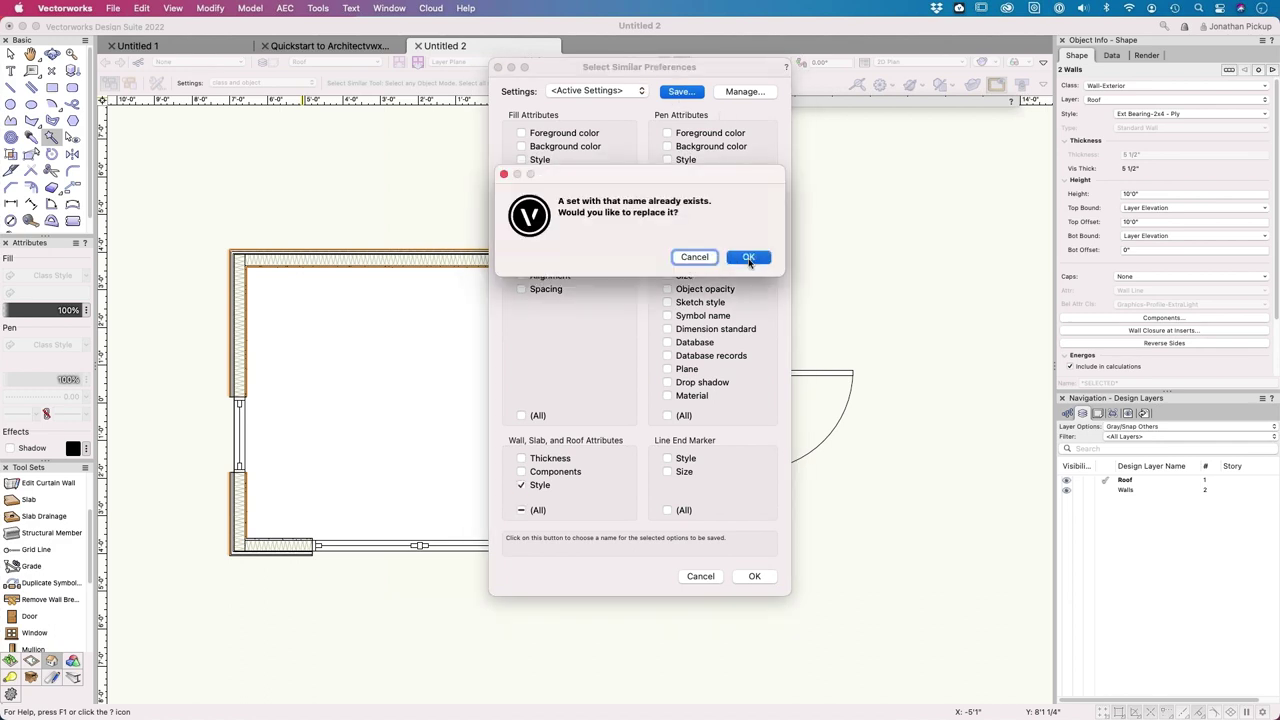
left_click(749, 258)
left_click(752, 576)
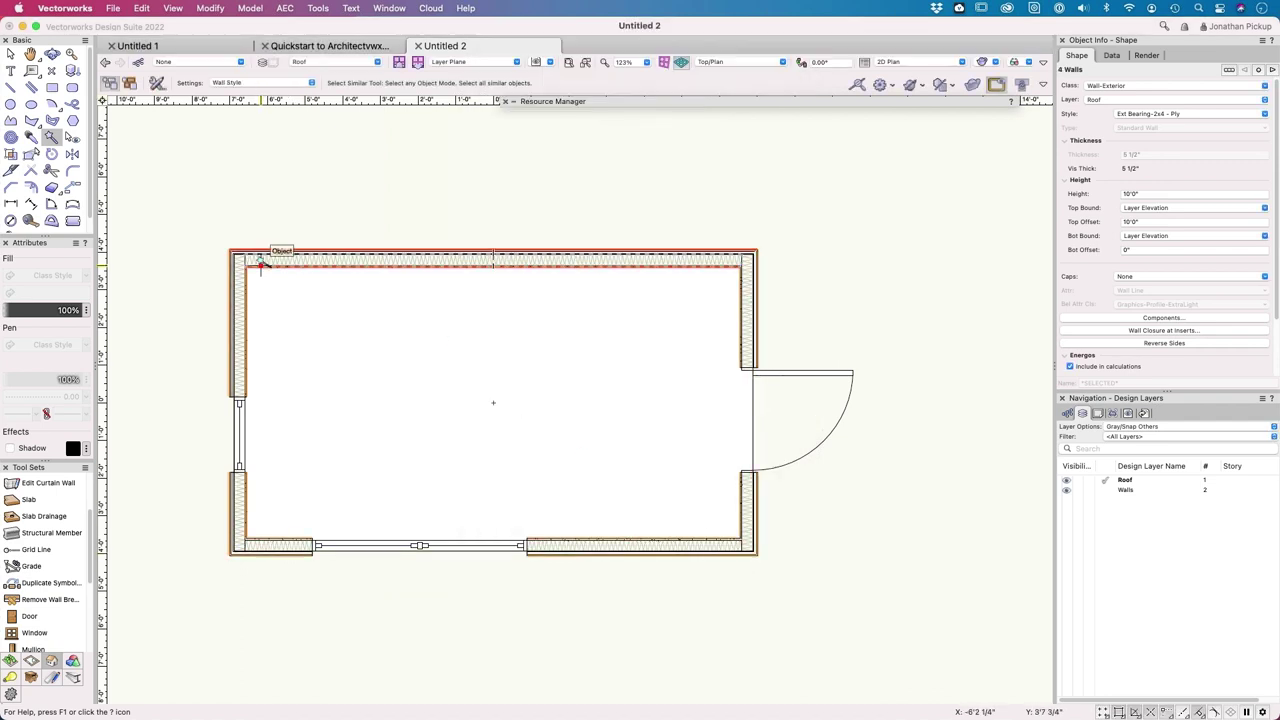
Step: Switch the Select Similar tool to the class and object setting and clear the selection
left_click(266, 84)
left_click(258, 95)
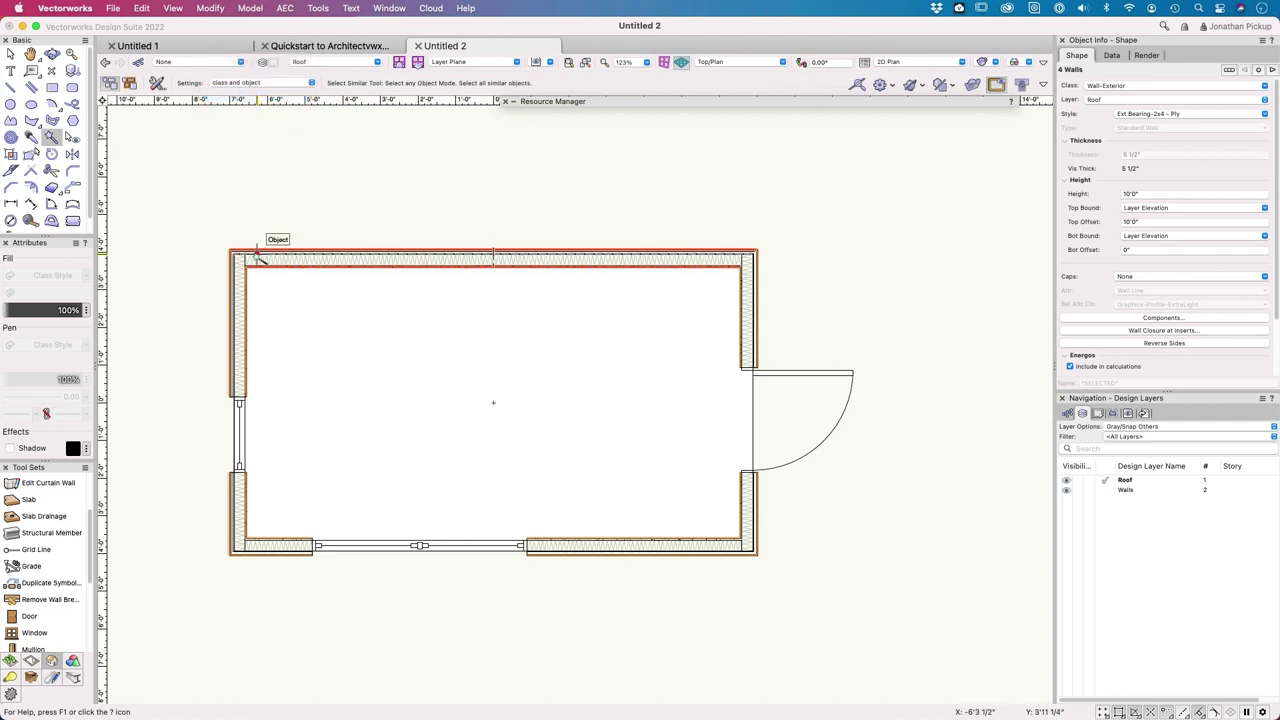
left_click(270, 162)
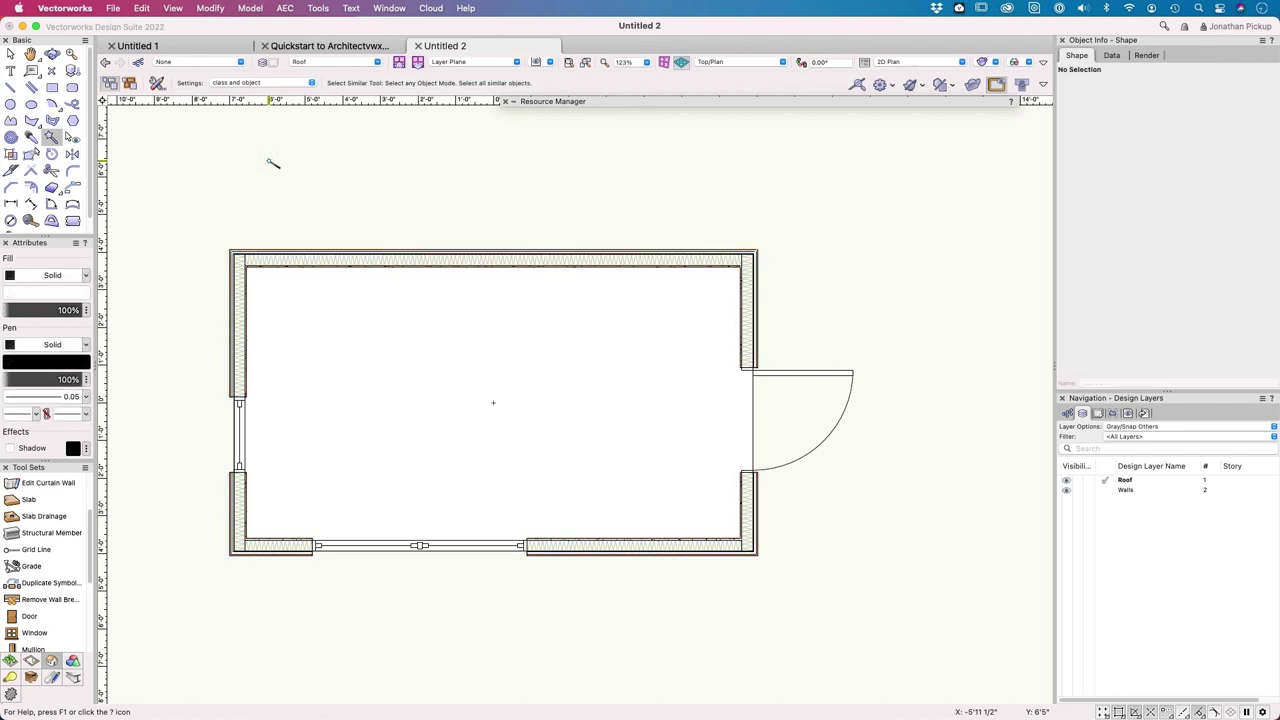
Step: Check the class assigned to the upper wall and to the slab
key("x")
left_click(428, 258)
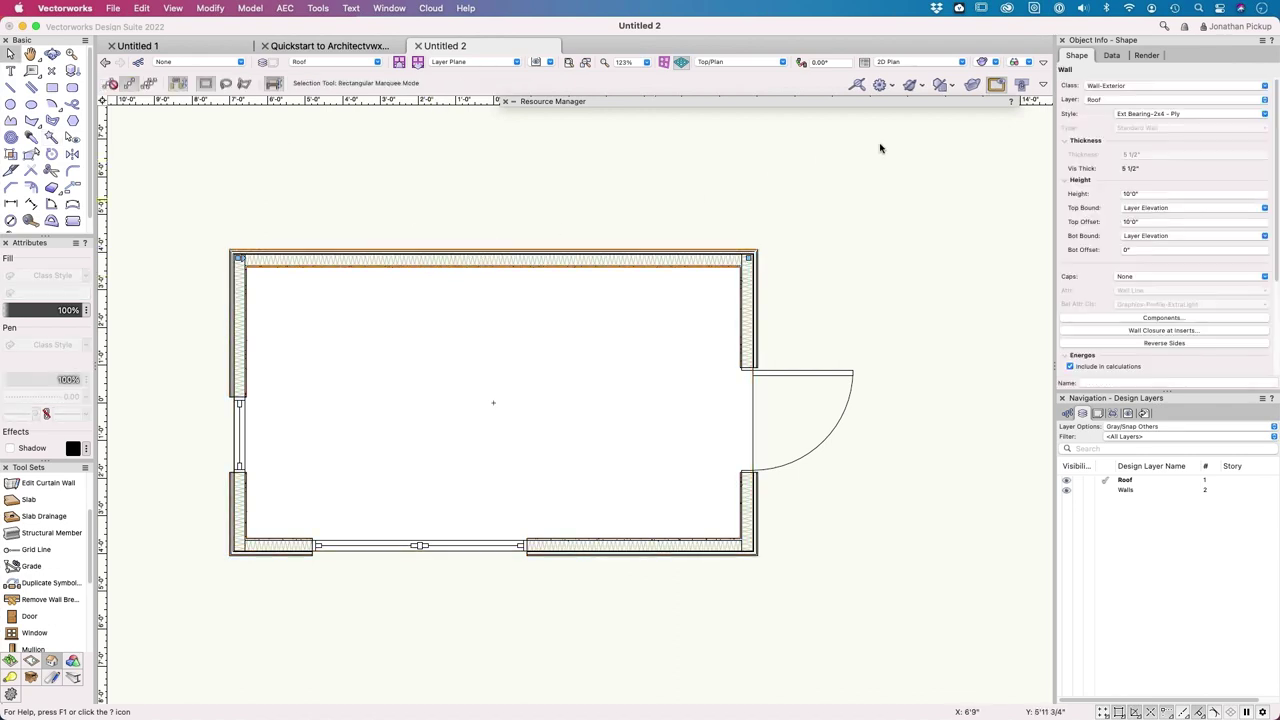
left_click(1135, 88)
left_click(497, 403)
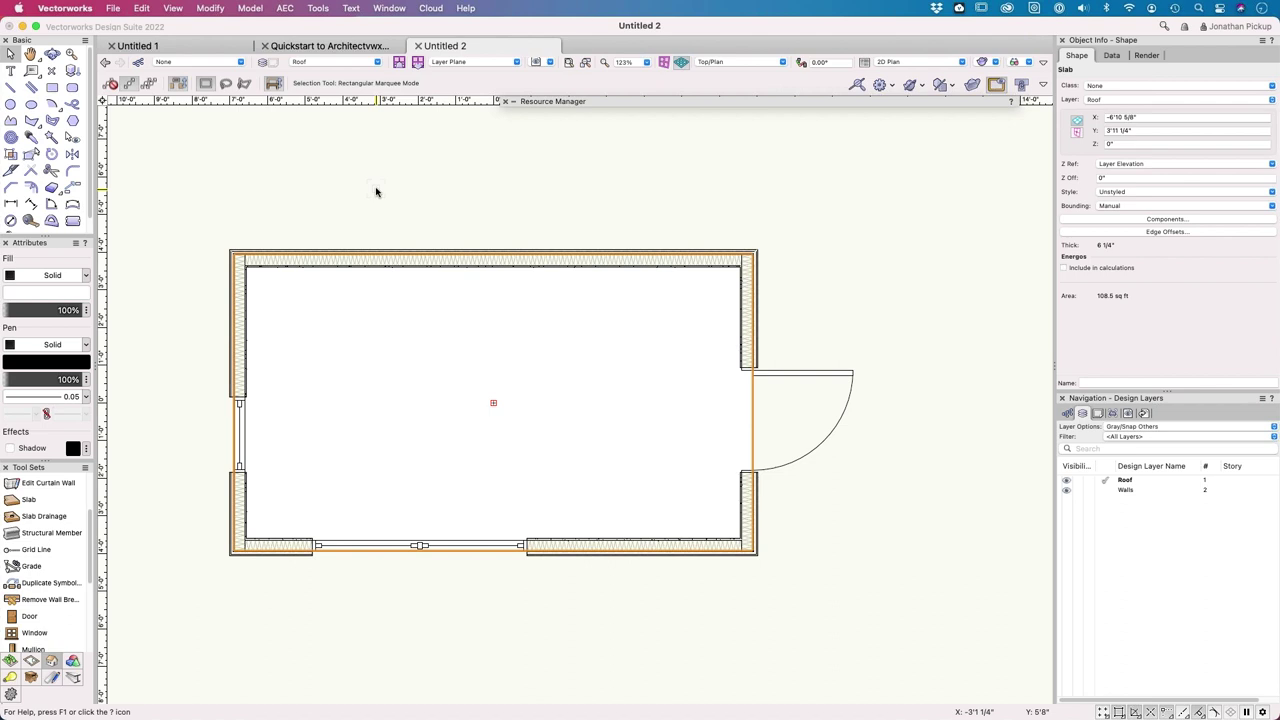
Step: Select all the exterior walls with Select Similar and start creating a roof from them
left_click(51, 137)
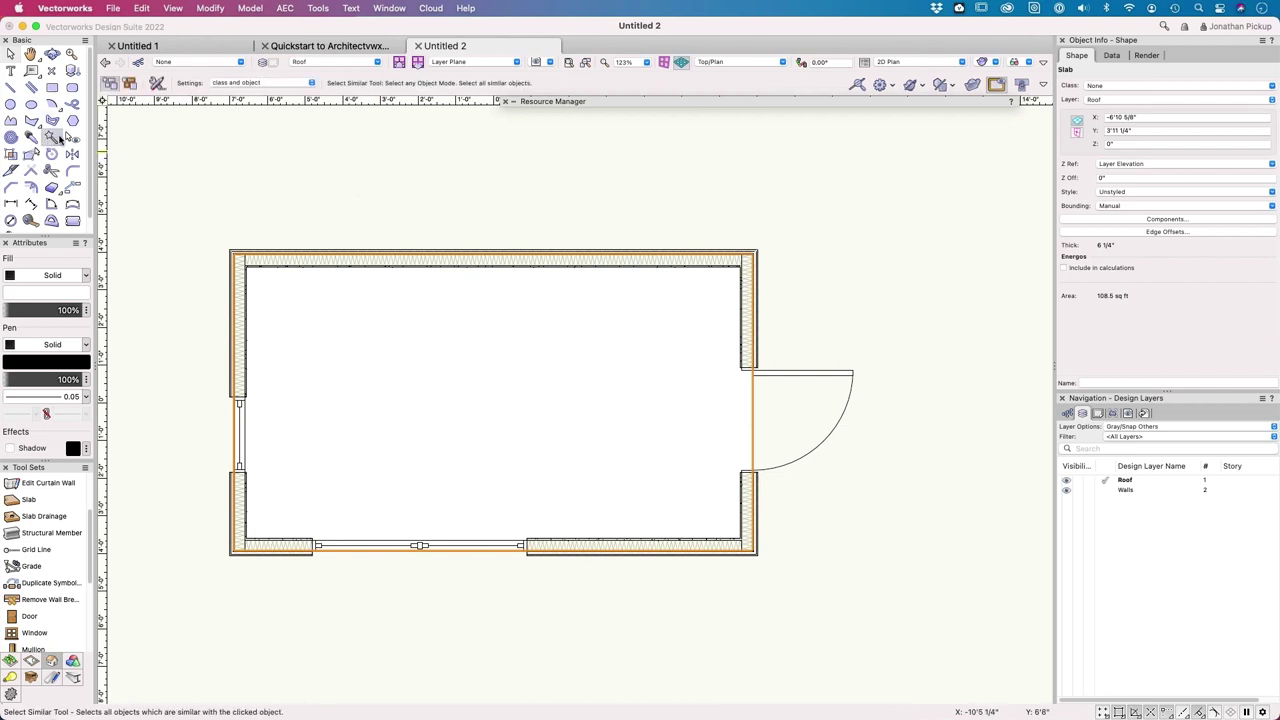
left_click(265, 257)
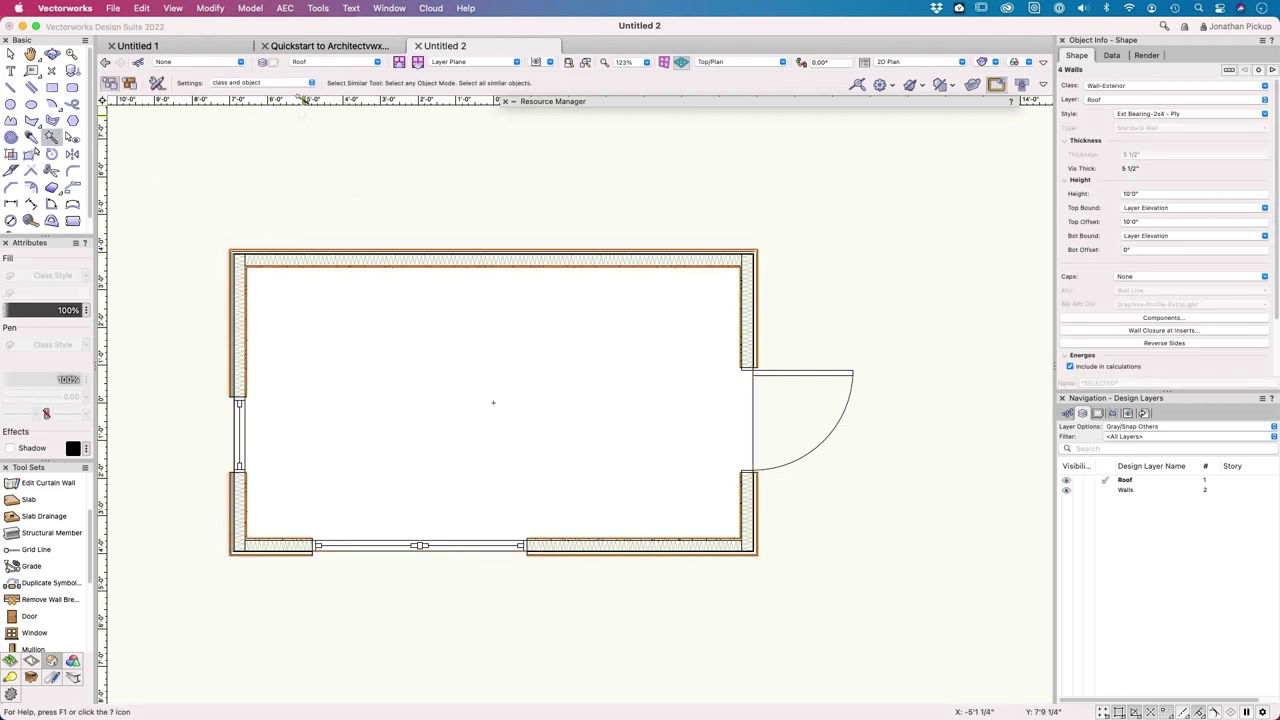
left_click(287, 9)
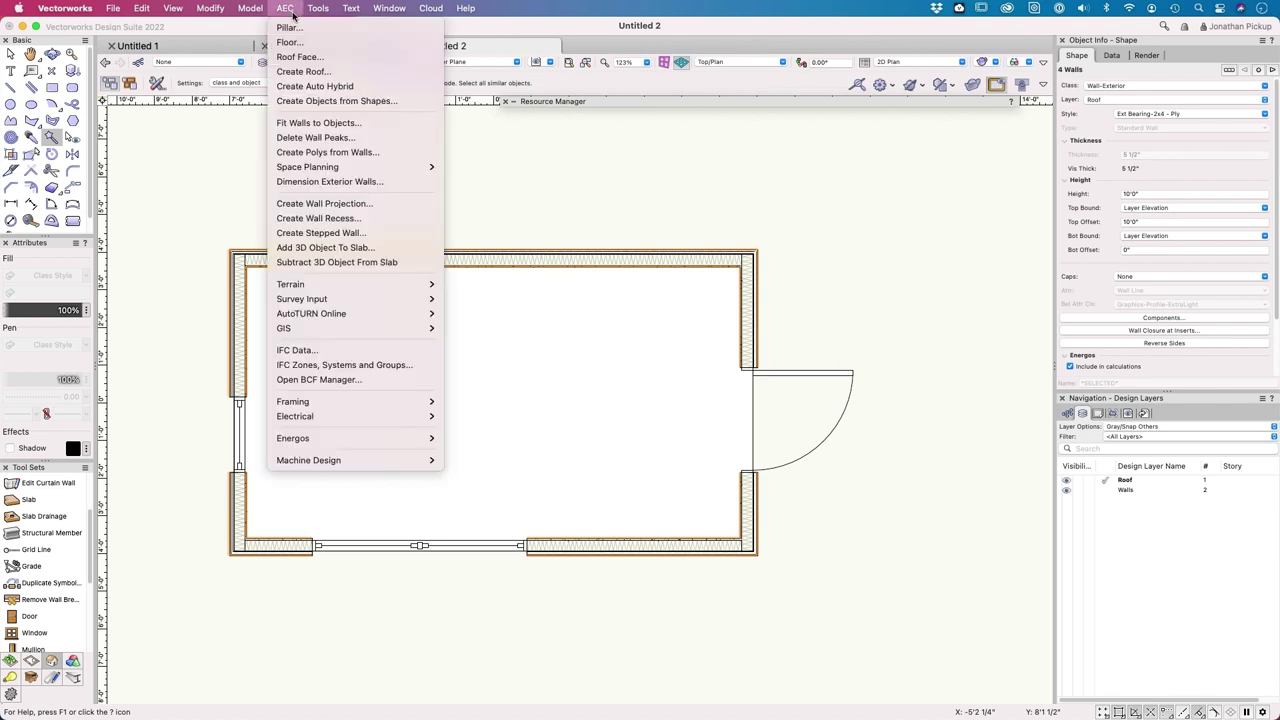
left_click(296, 72)
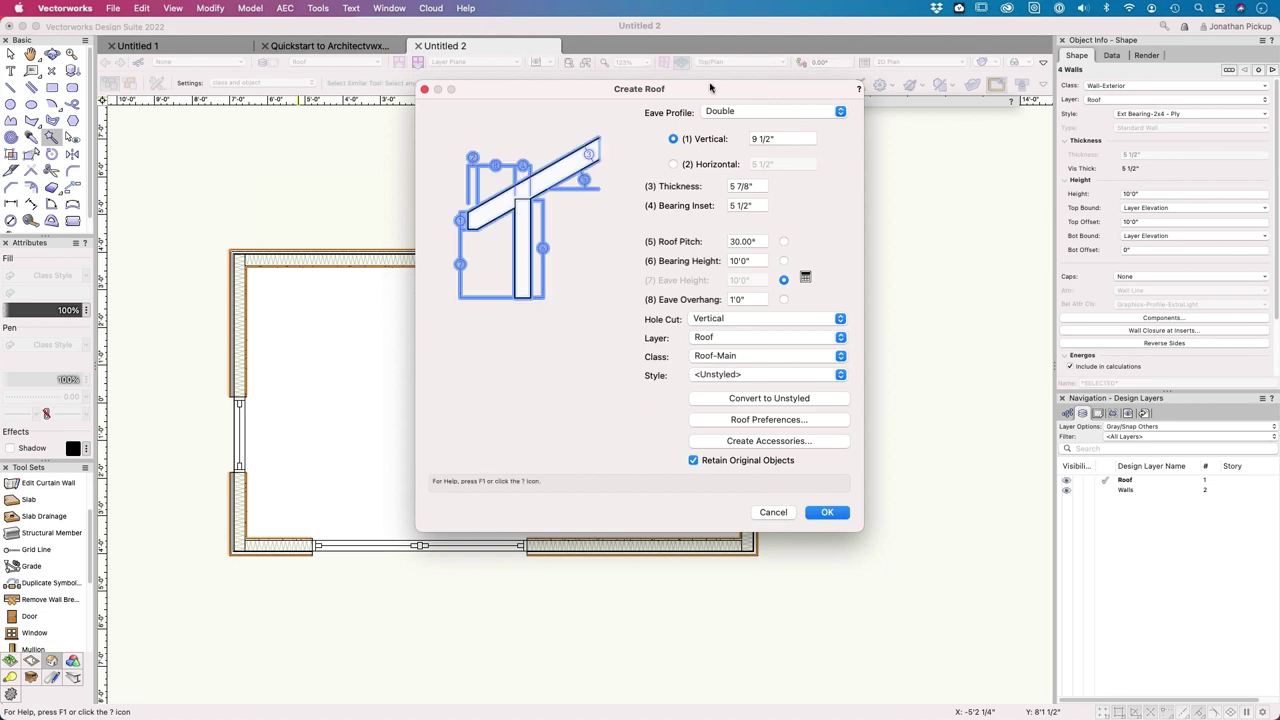
Step: Try the eave profile options for the new roof and set the profile to Vertical
left_click(722, 112)
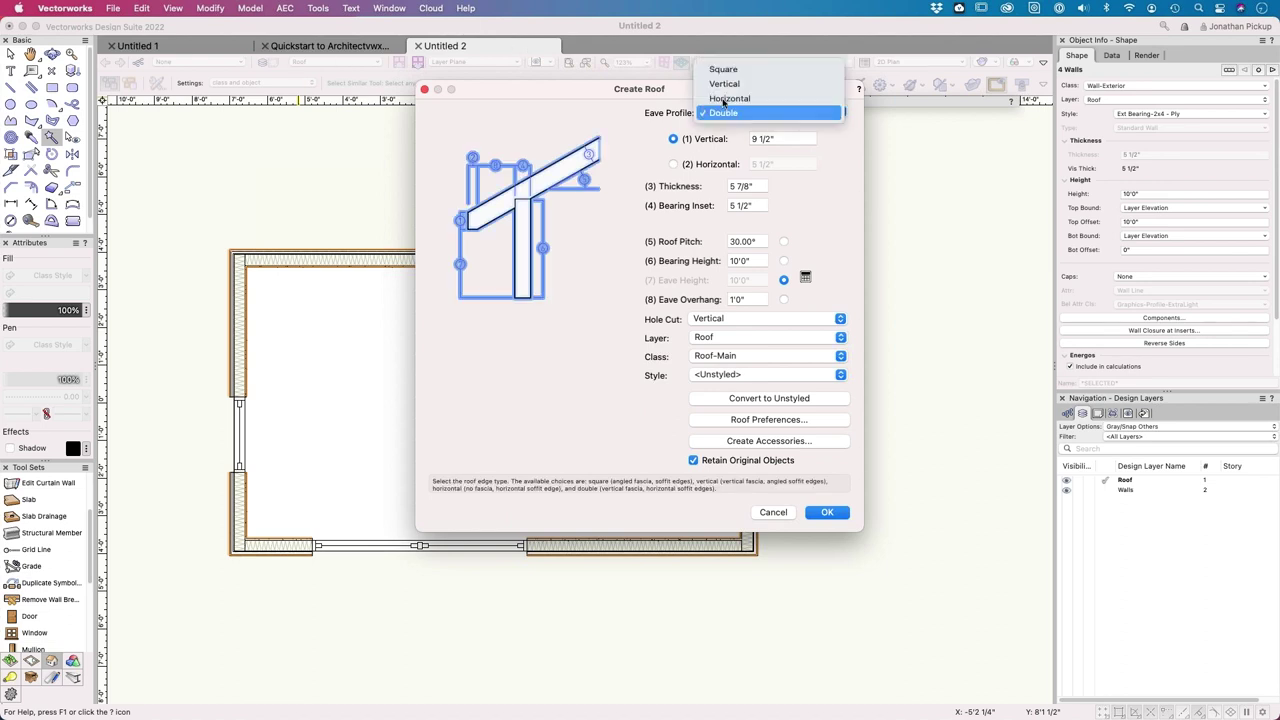
left_click(725, 96)
left_click(728, 110)
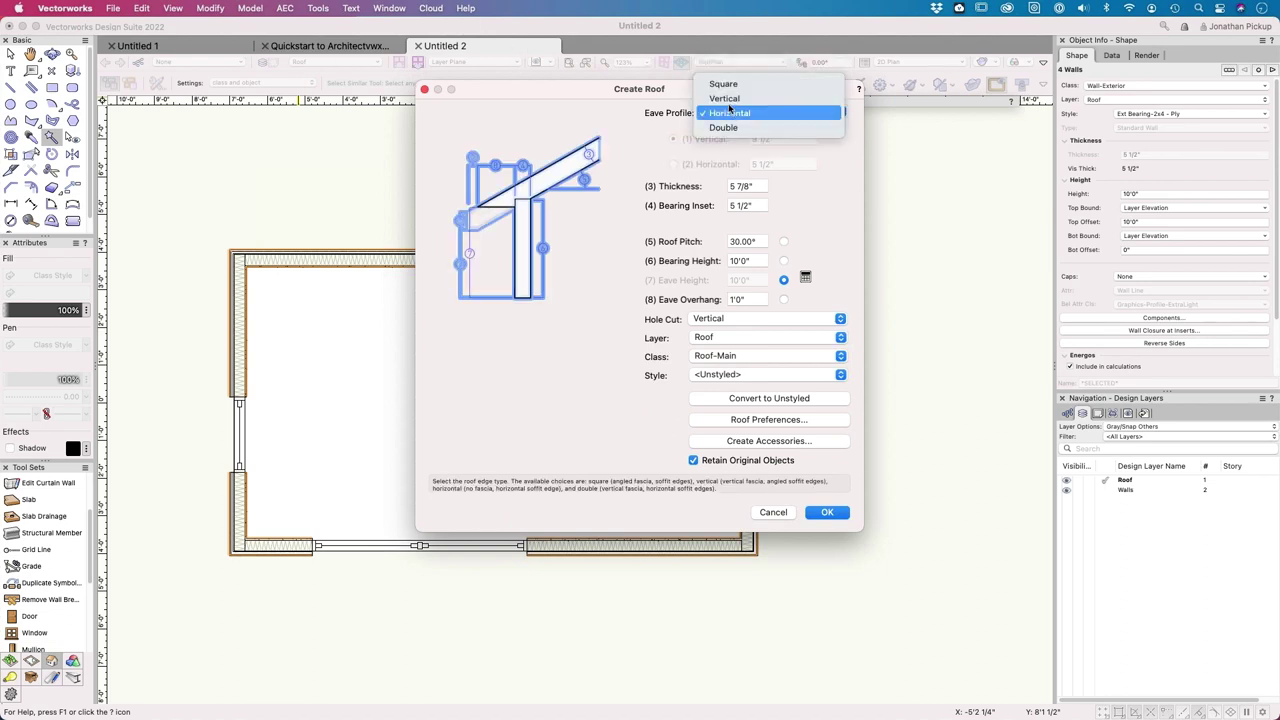
left_click(729, 96)
left_click(729, 110)
left_click(729, 100)
left_click(731, 112)
left_click(730, 126)
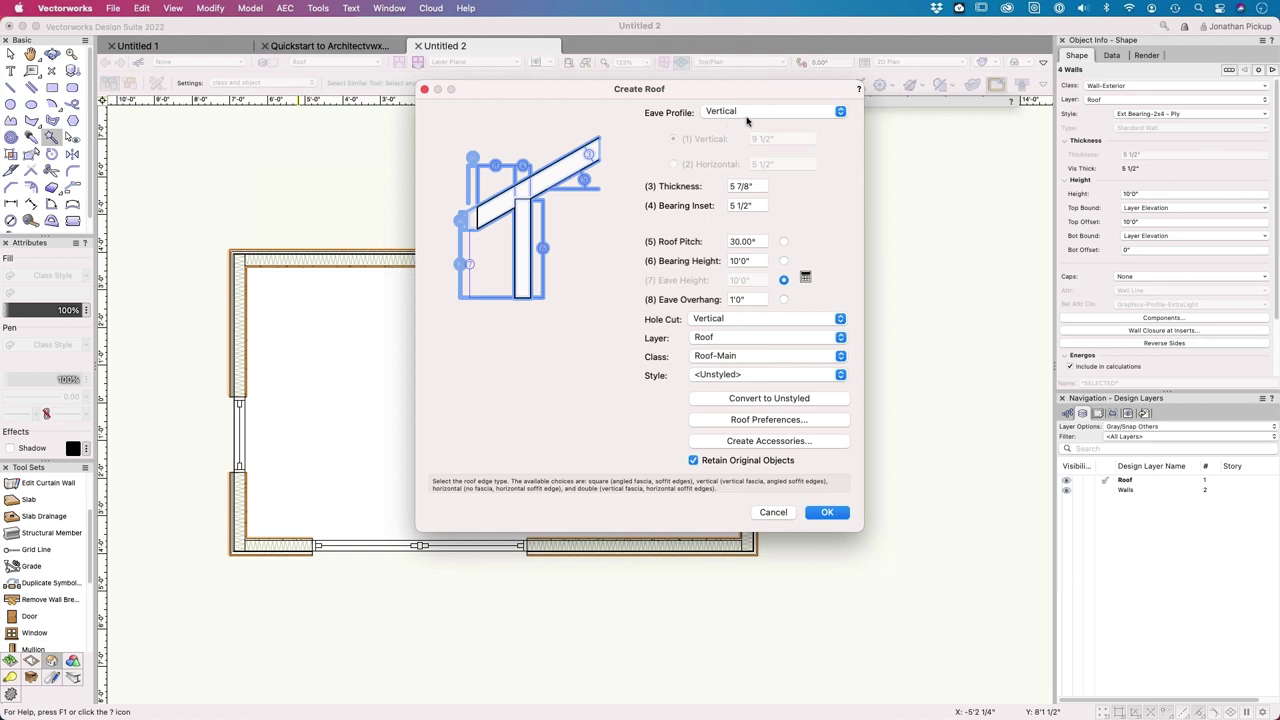
left_click(752, 186)
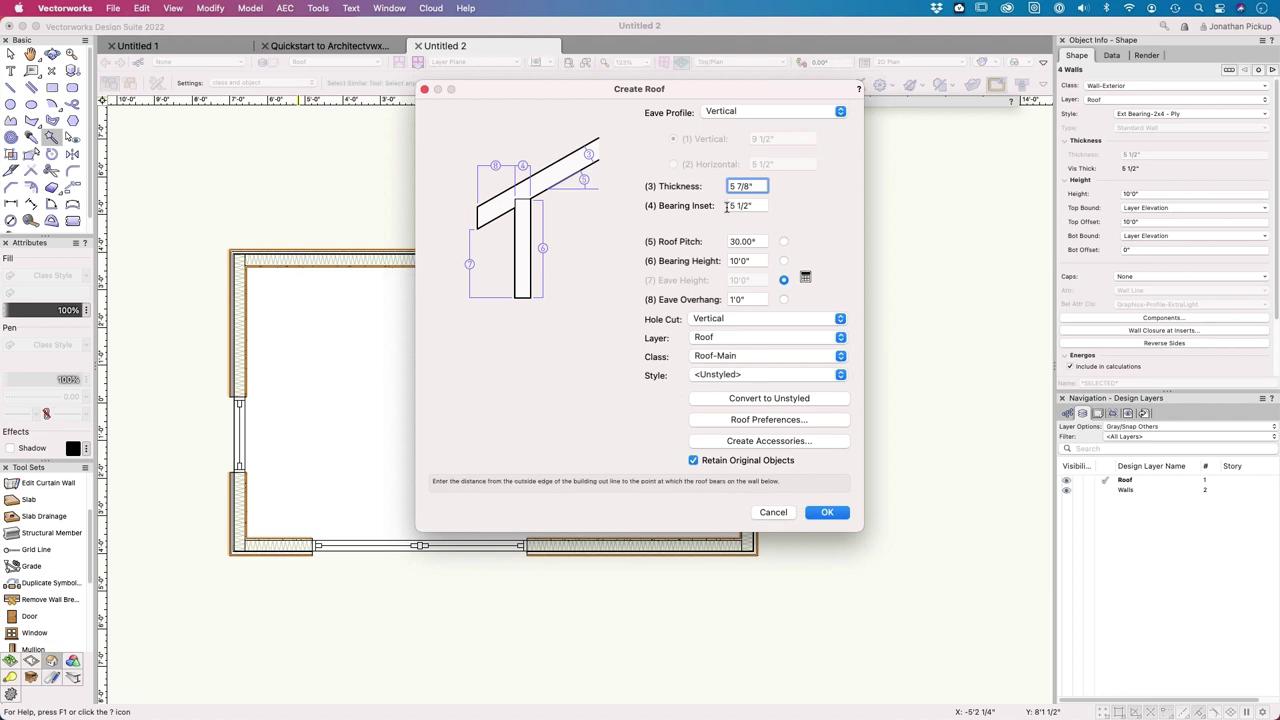
Step: In the roof preferences, name the existing component Cladding and set its function to Outer Finish
left_click(779, 421)
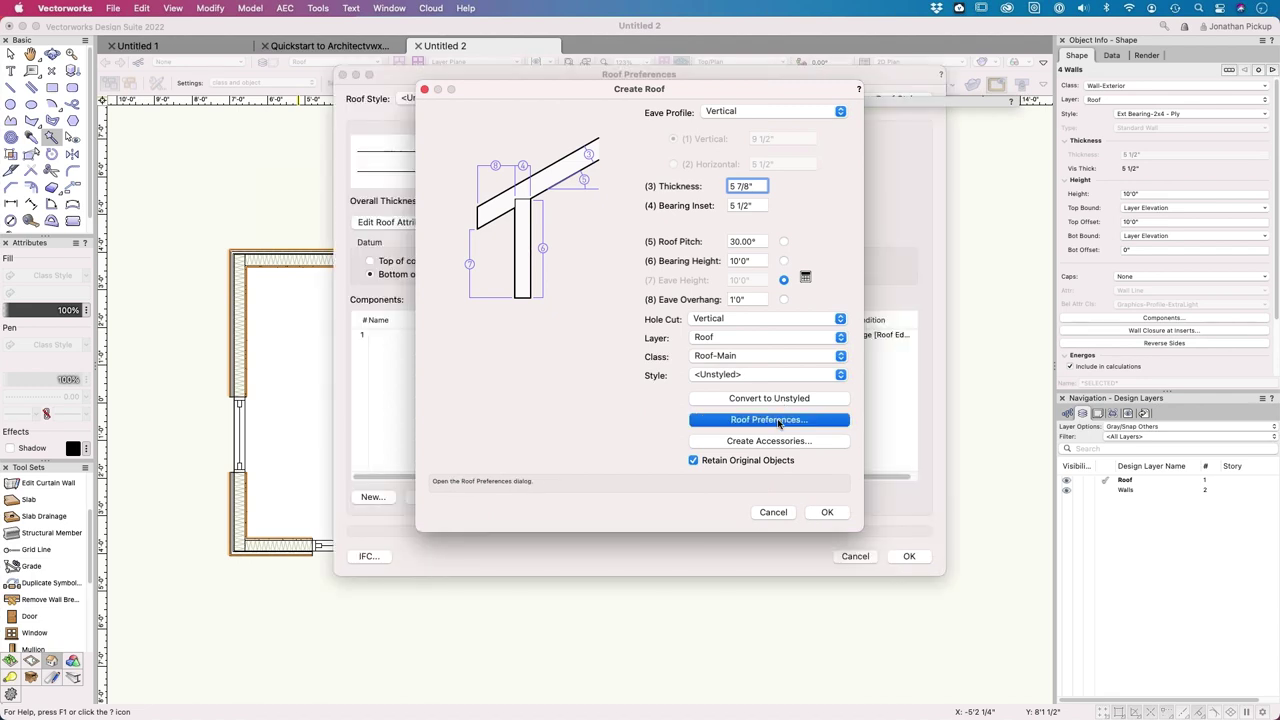
left_click(391, 337)
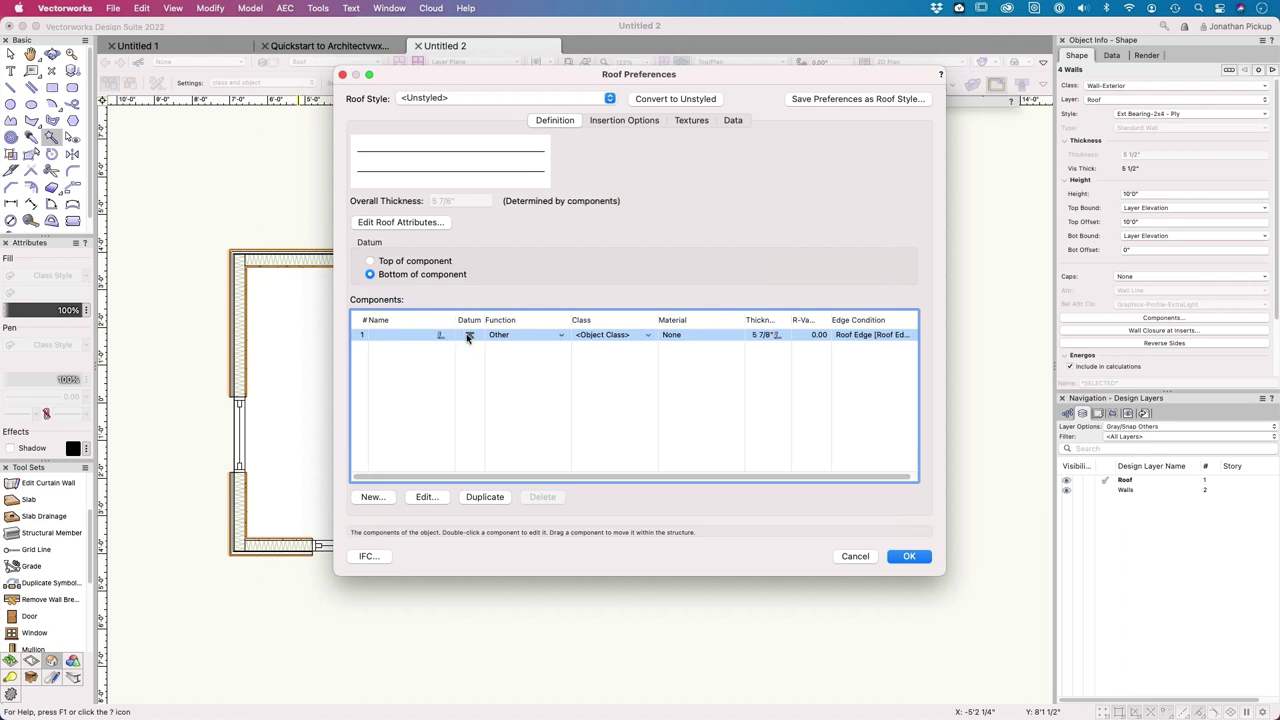
left_click(427, 497)
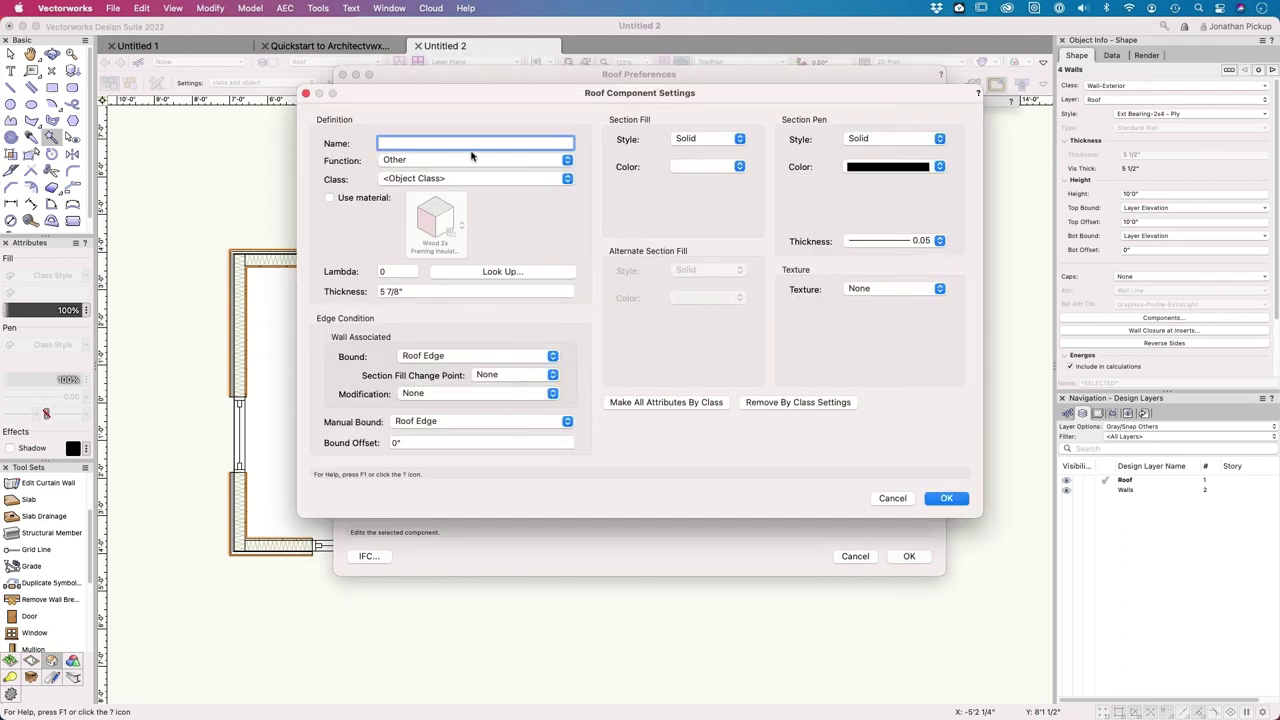
type("Cladding")
key("Tab")
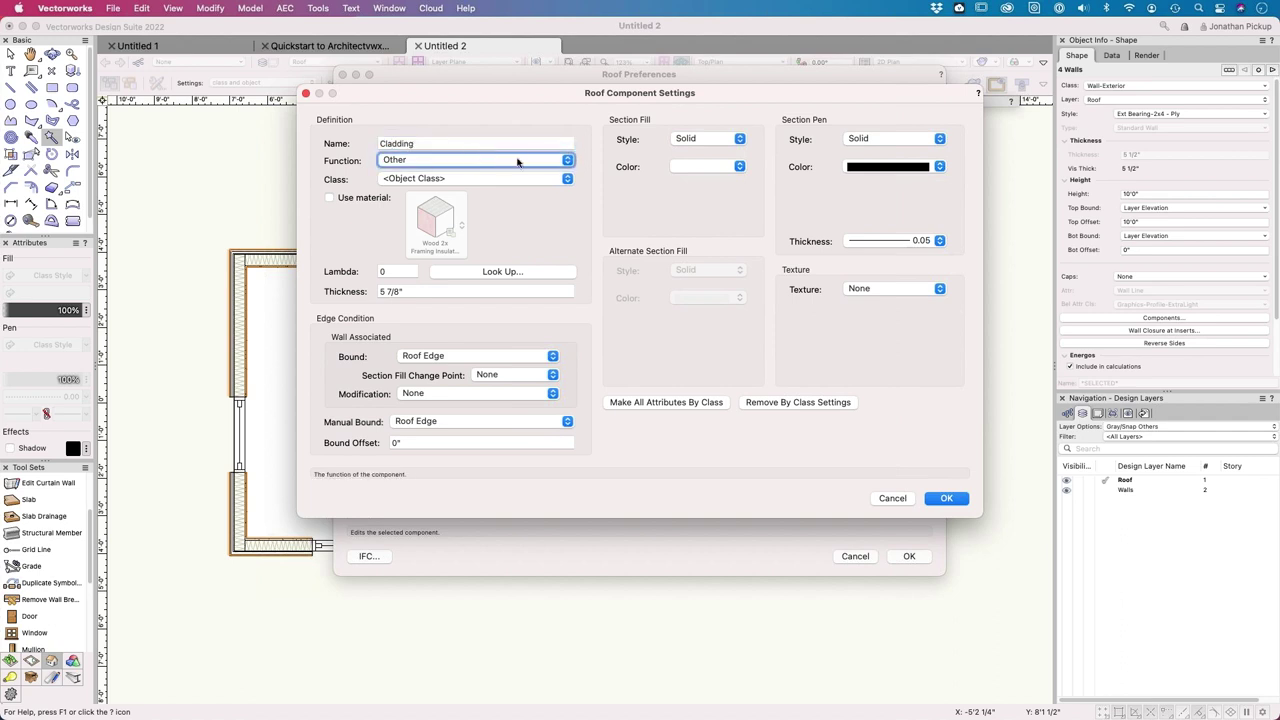
left_click(517, 162)
left_click(489, 129)
Step: Create a new class named Roof-Main from the Cladding component's class setting
left_click(407, 179)
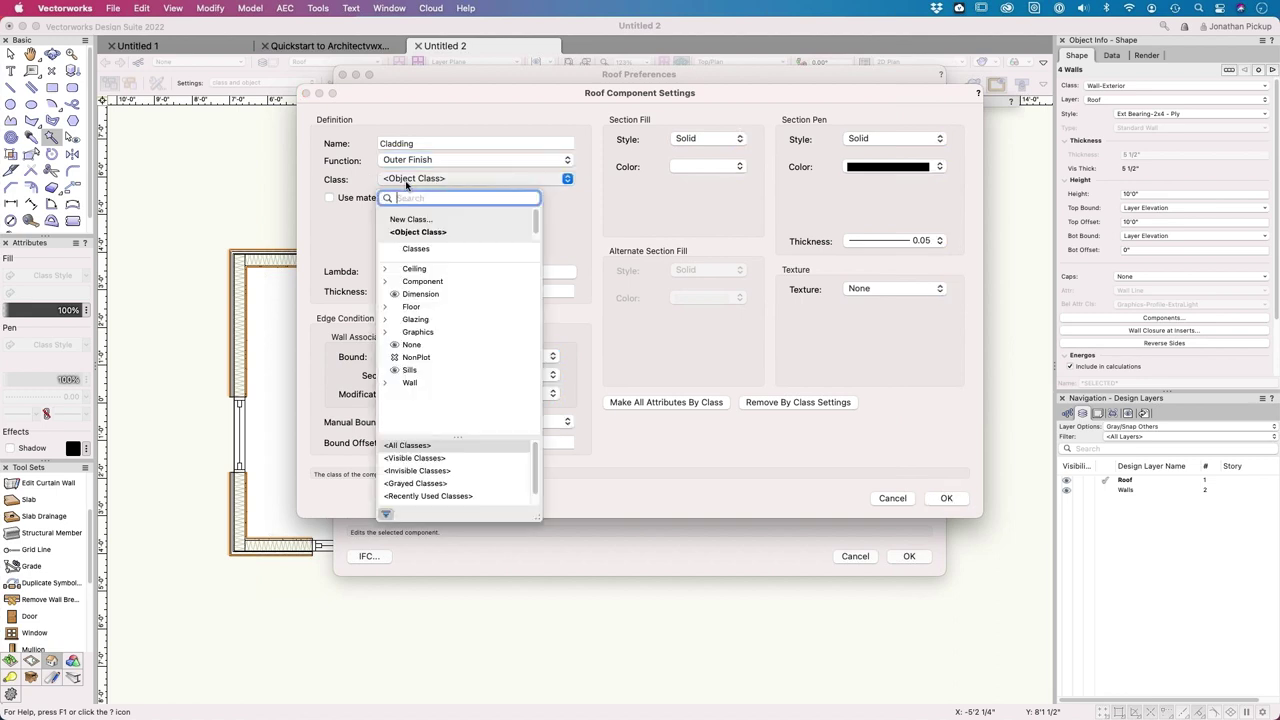
left_click(400, 227)
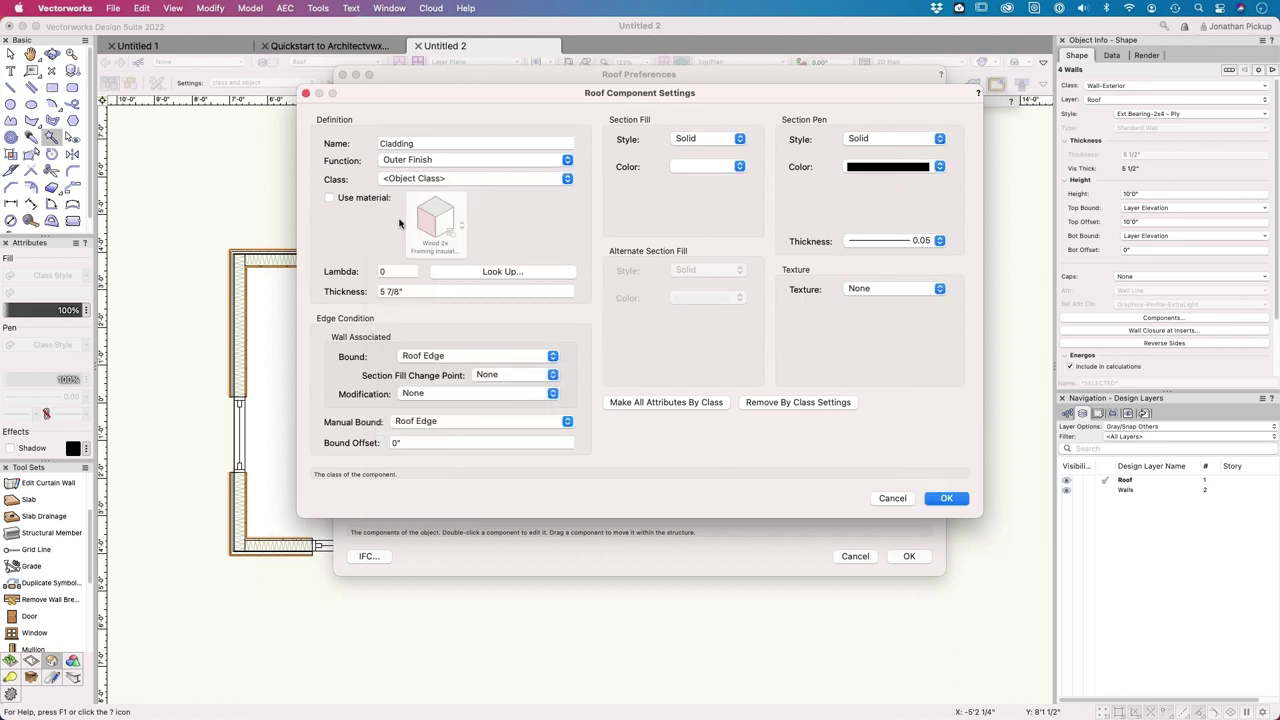
type("Roof-")
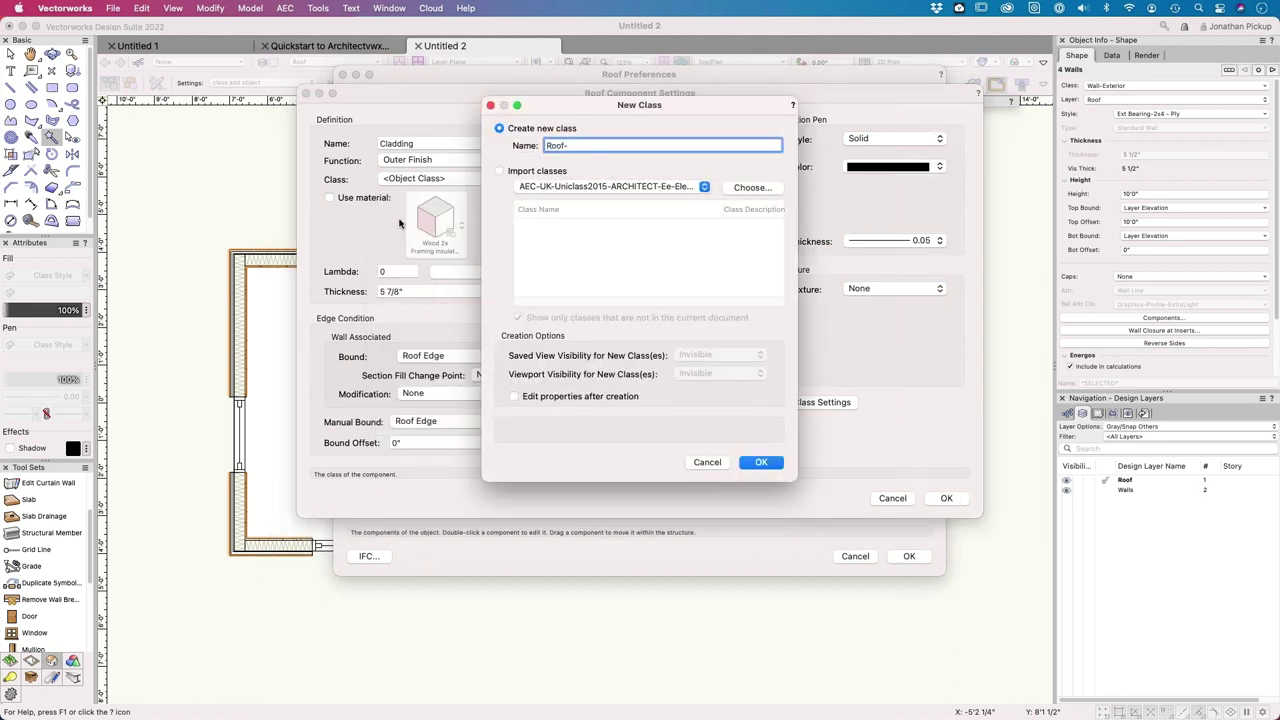
type("Mai")
key("Return")
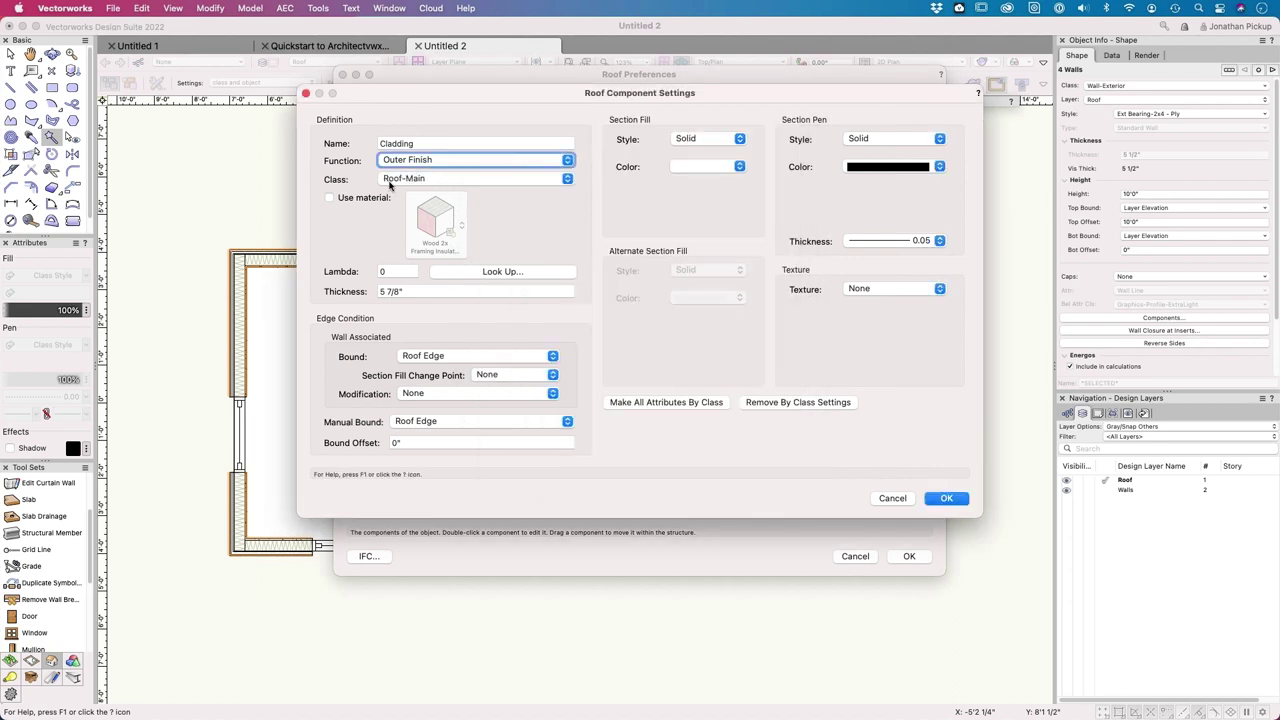
Step: Create a new class named Roof-Cladding and assign it to the Cladding component
left_click(395, 180)
key("Escape")
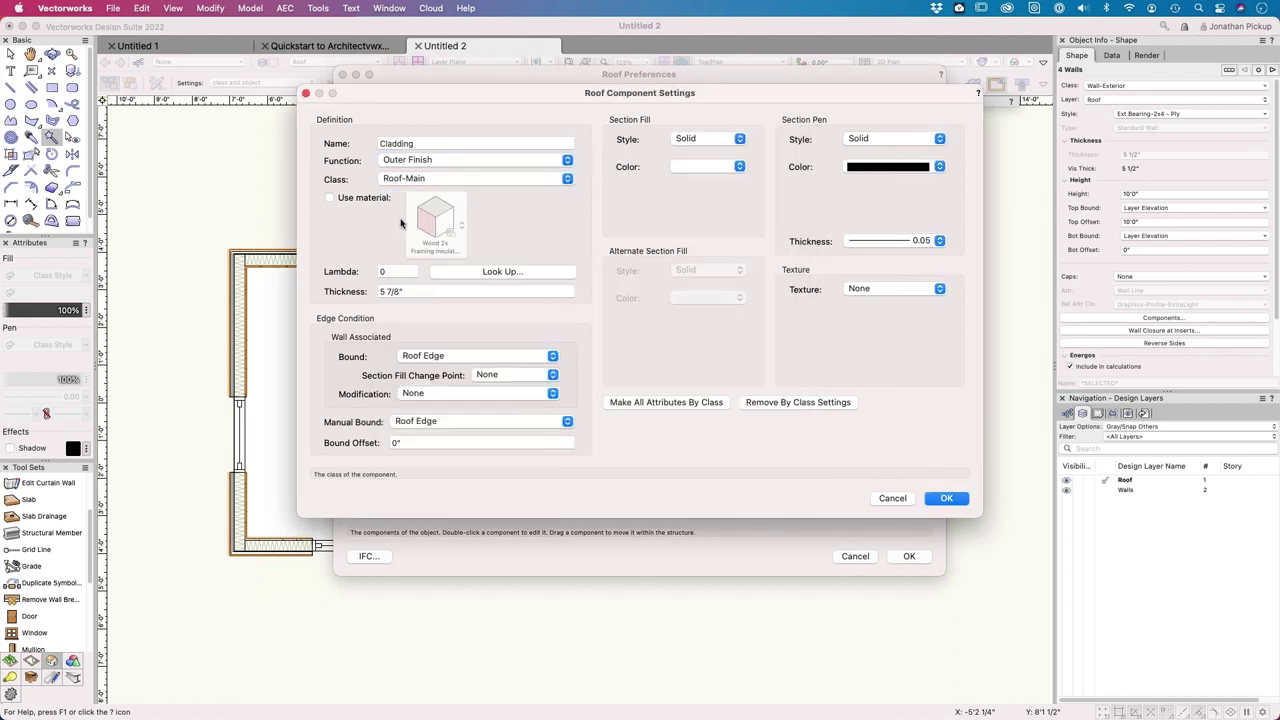
type("Roof")
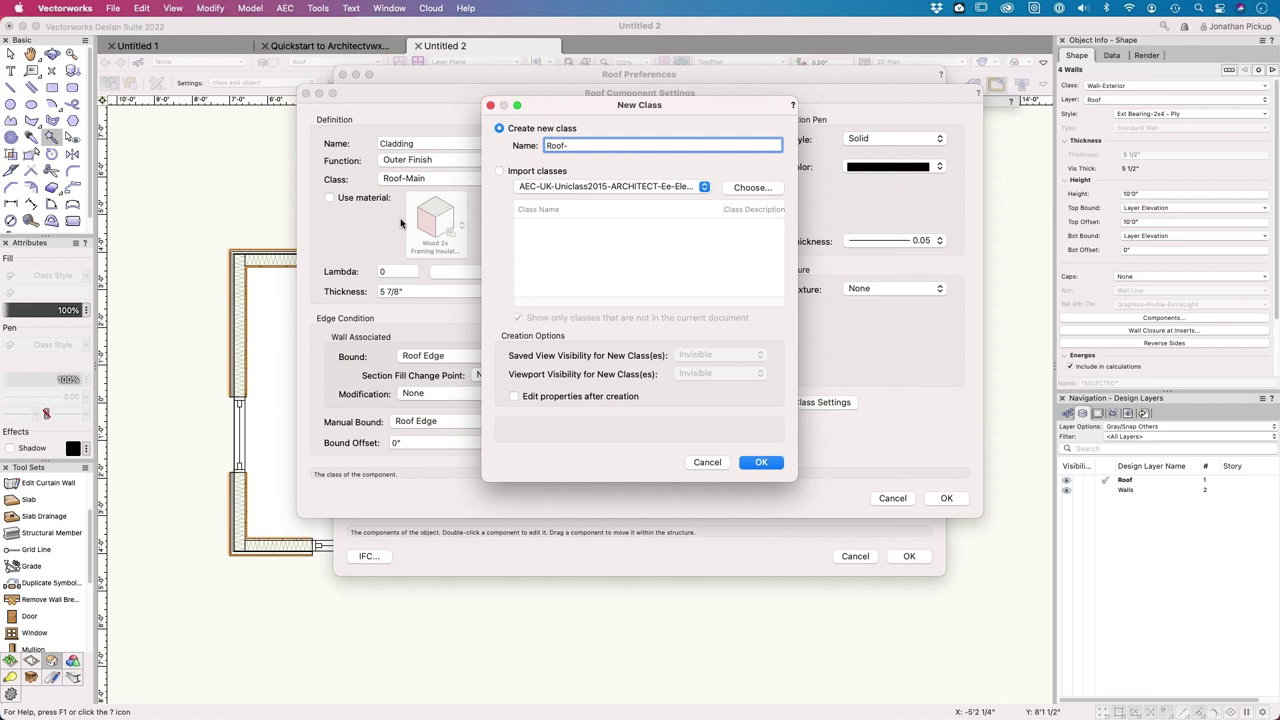
type("-Cladding")
left_click(761, 462)
Step: Try the Component-Ex Finish class on the Cladding component and return it to the Roof-Cladding class
left_click(430, 180)
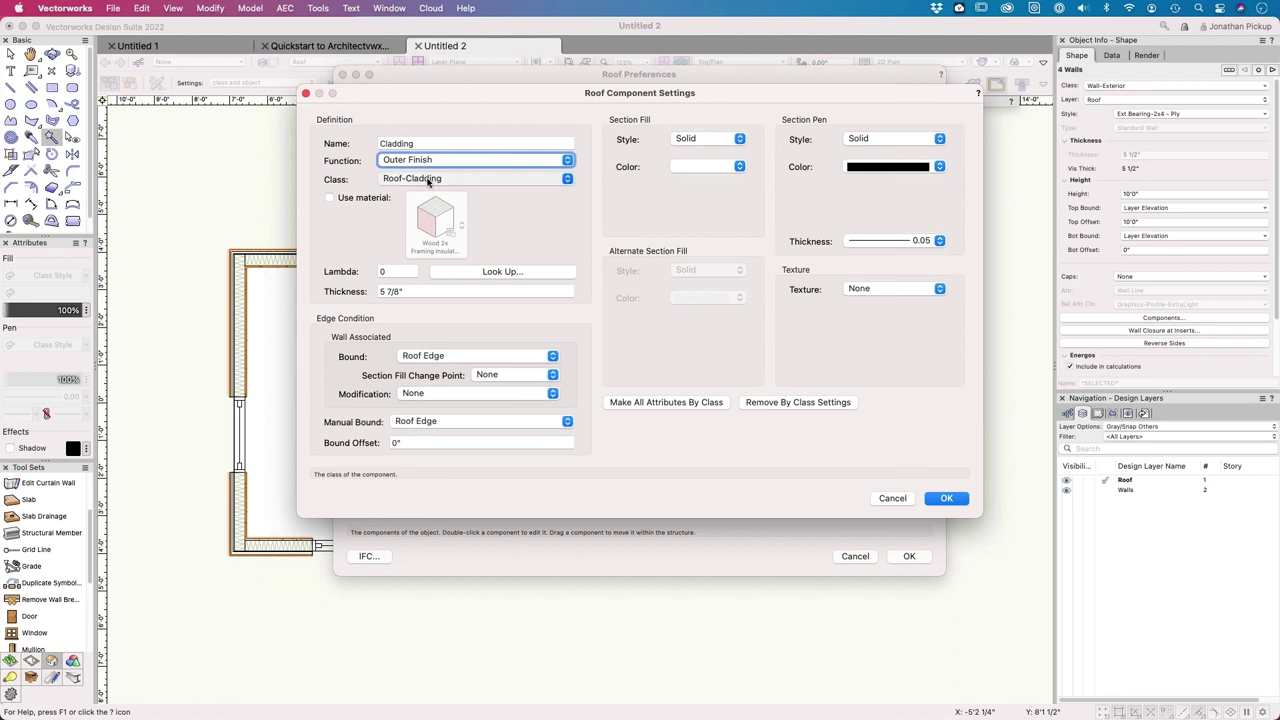
left_click(385, 284)
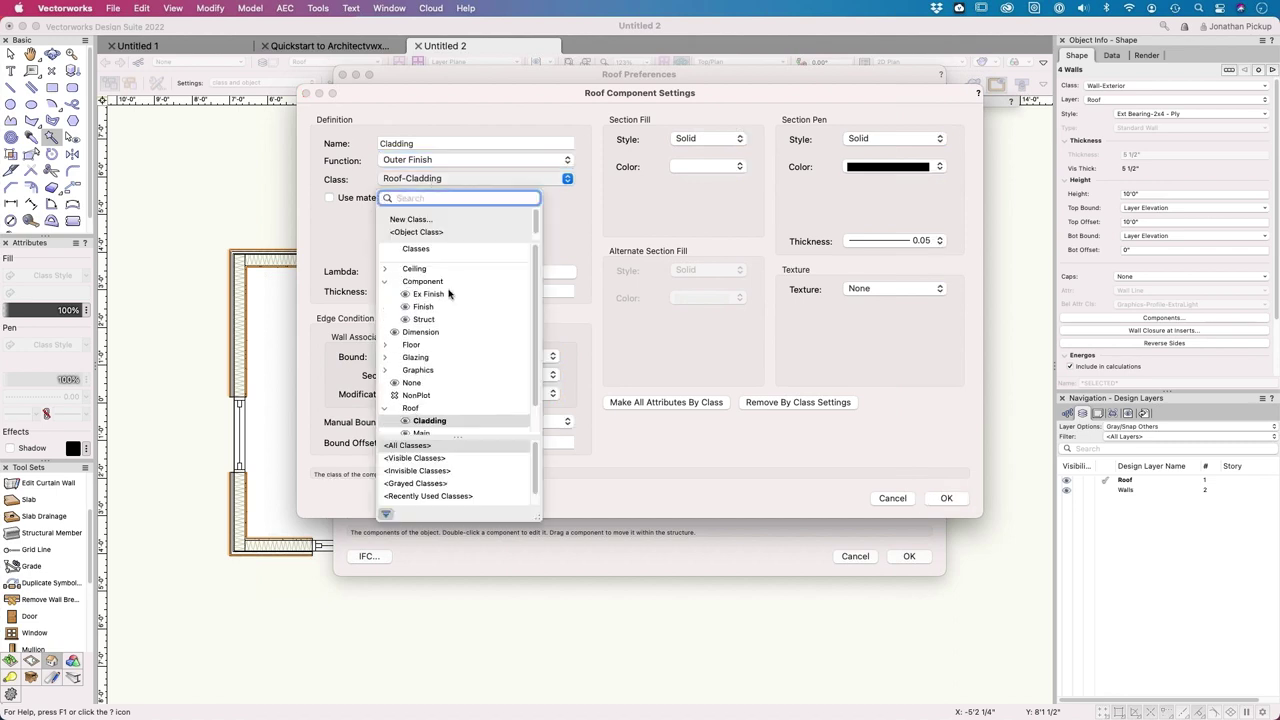
left_click(432, 292)
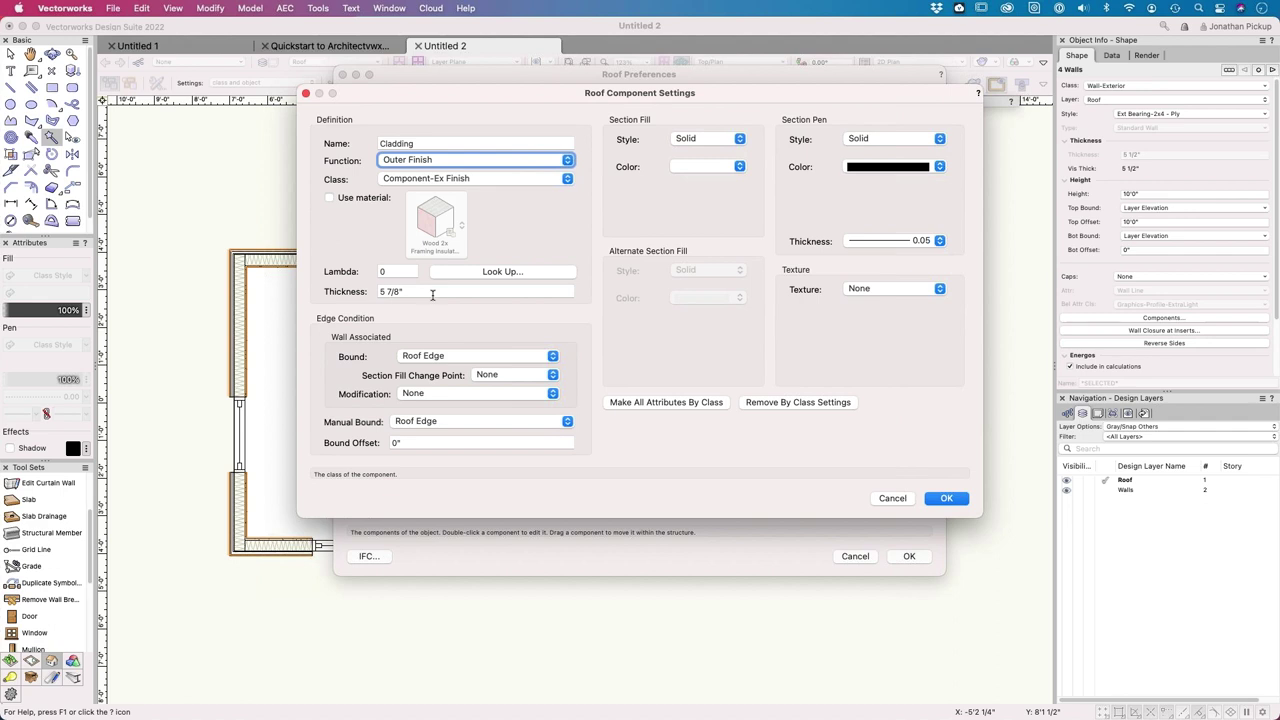
left_click(480, 179)
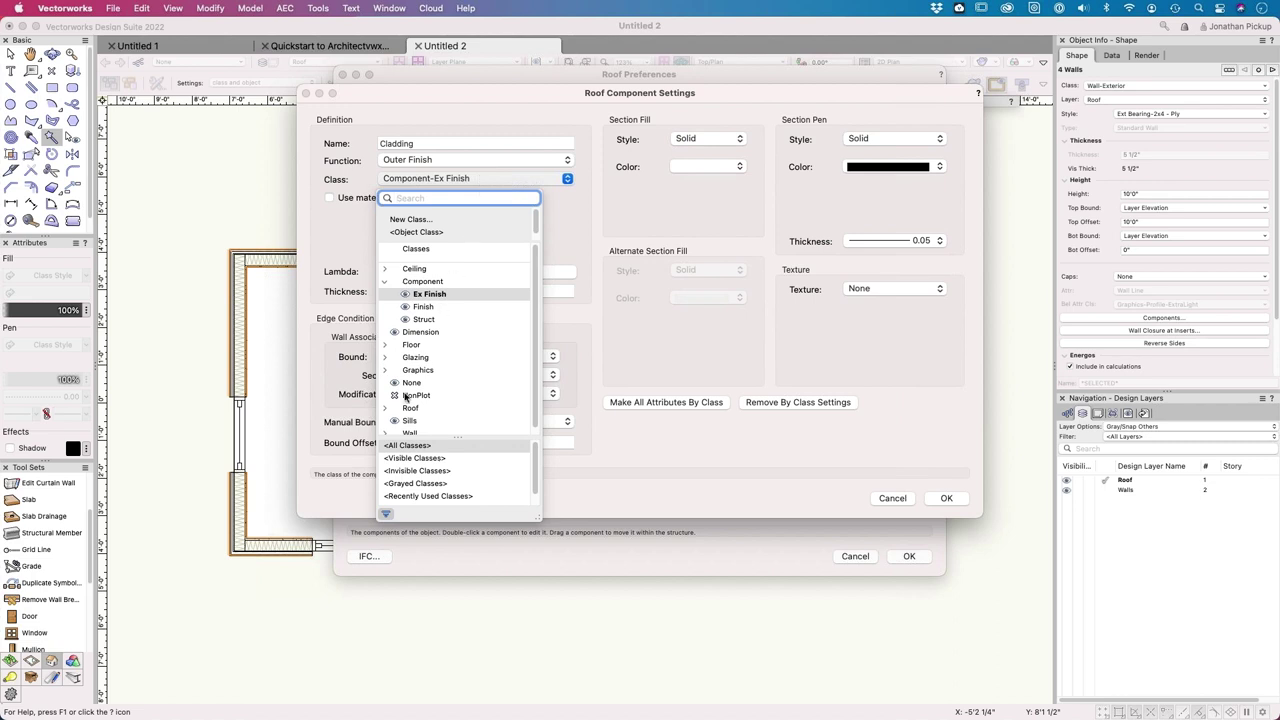
left_click(386, 408)
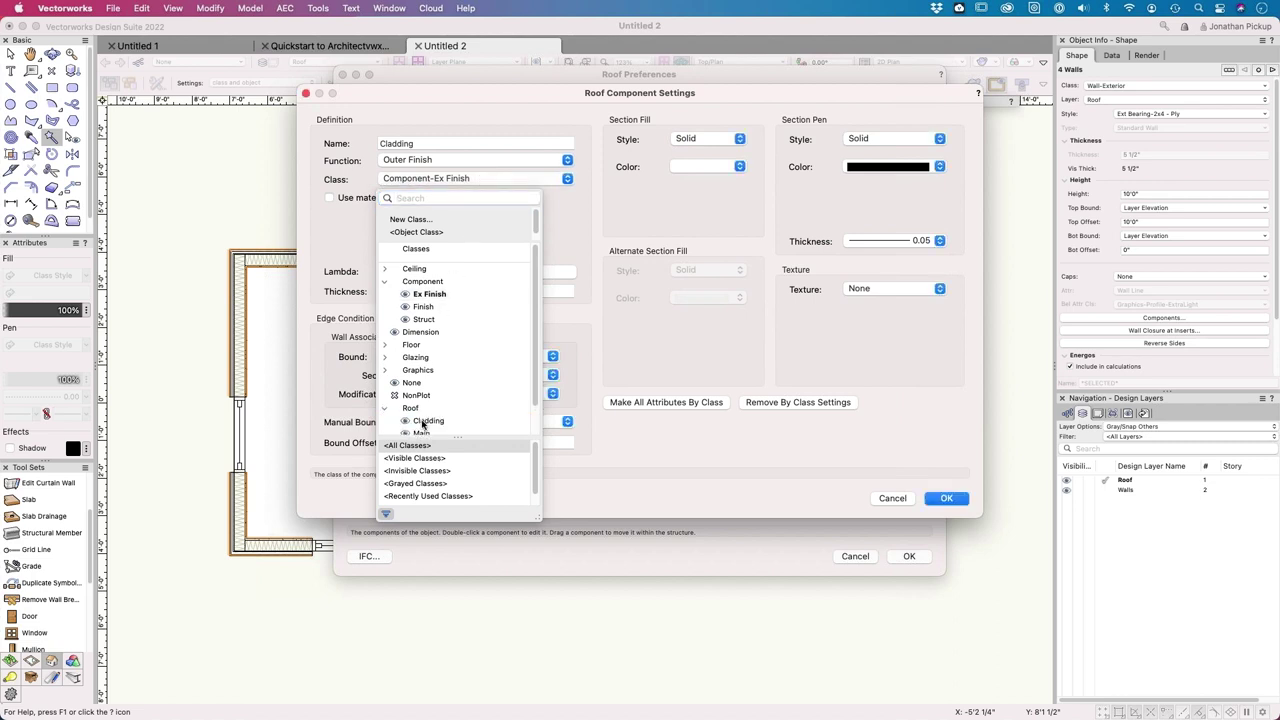
left_click(422, 421)
Step: Enable a material for the Cladding component, search the libraries for "corr" and choose Metal Corrugated MT
left_click(362, 203)
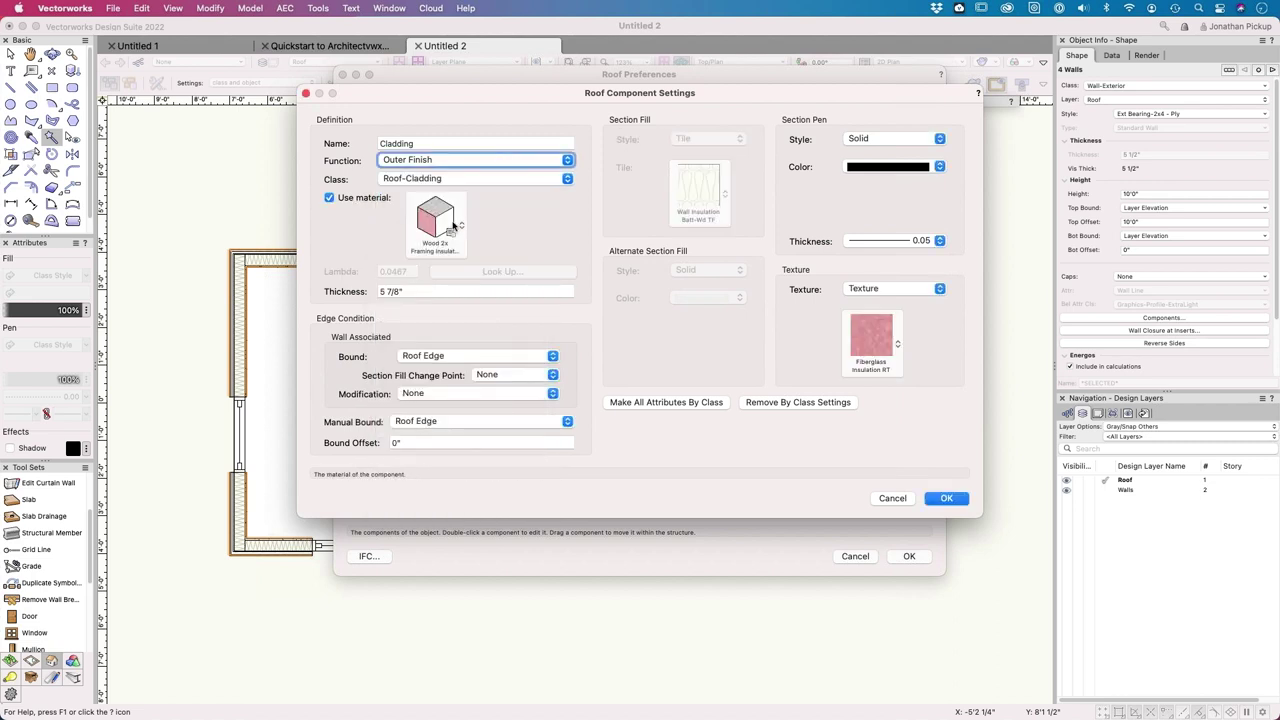
left_click(453, 227)
left_click(590, 270)
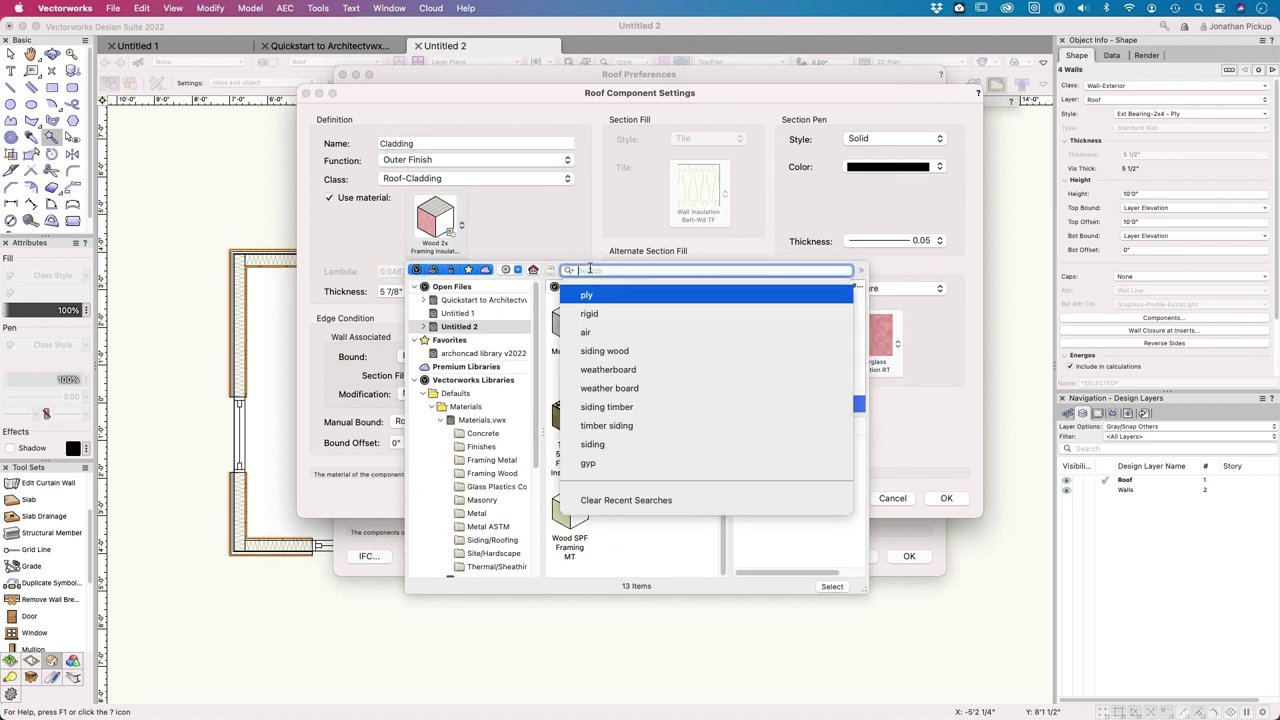
type("ced")
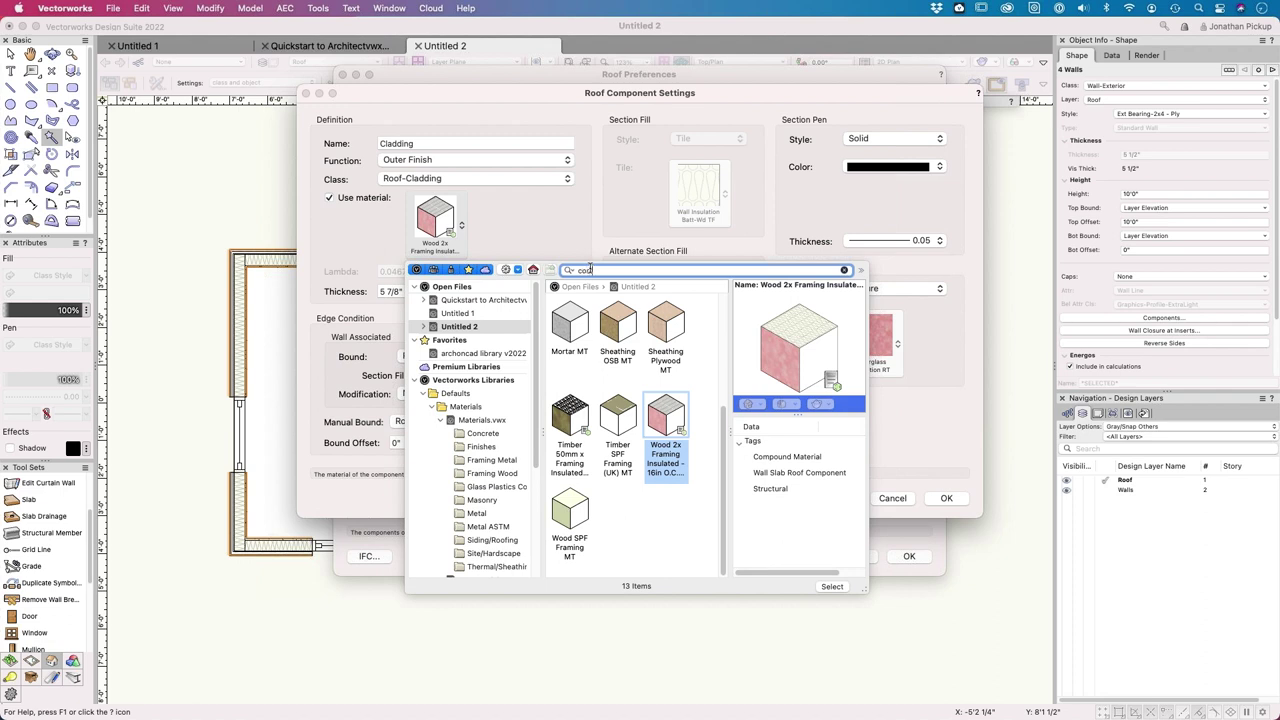
key("Return")
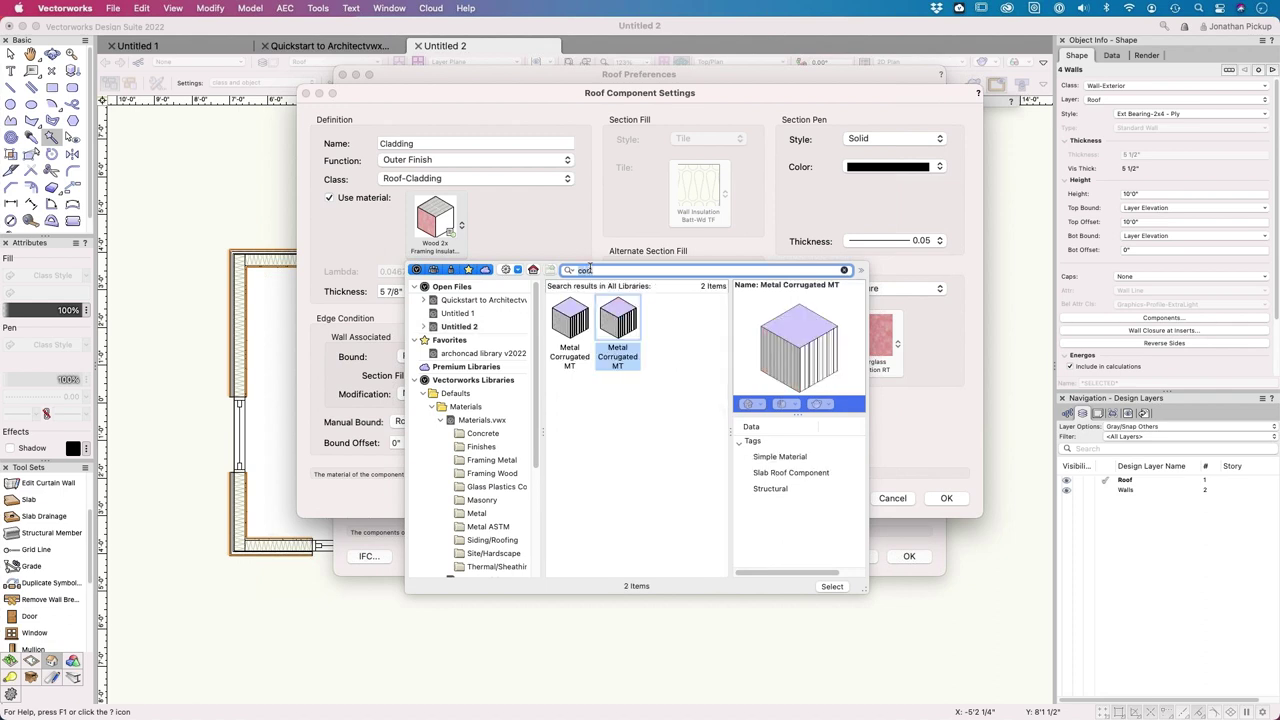
type("corr")
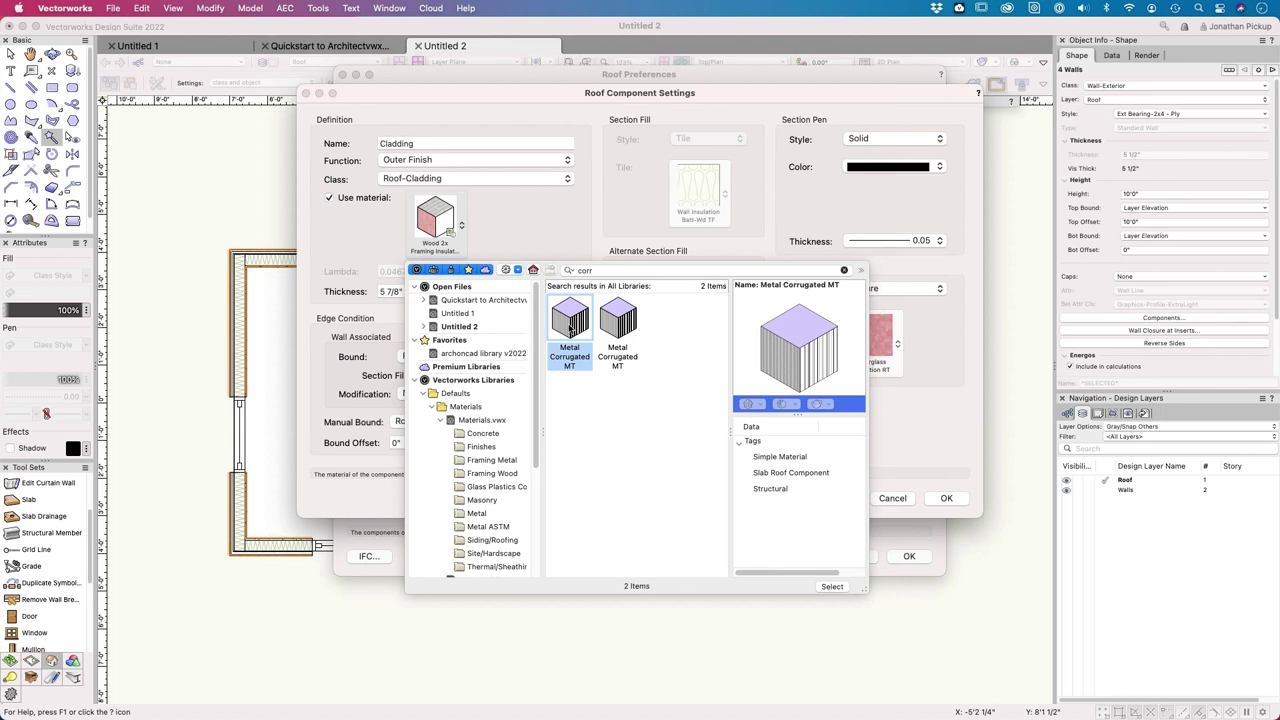
double_click(570, 330)
Step: Set the Cladding component's thickness to 20mm and accept its settings
left_click_drag(402, 291, 366, 289)
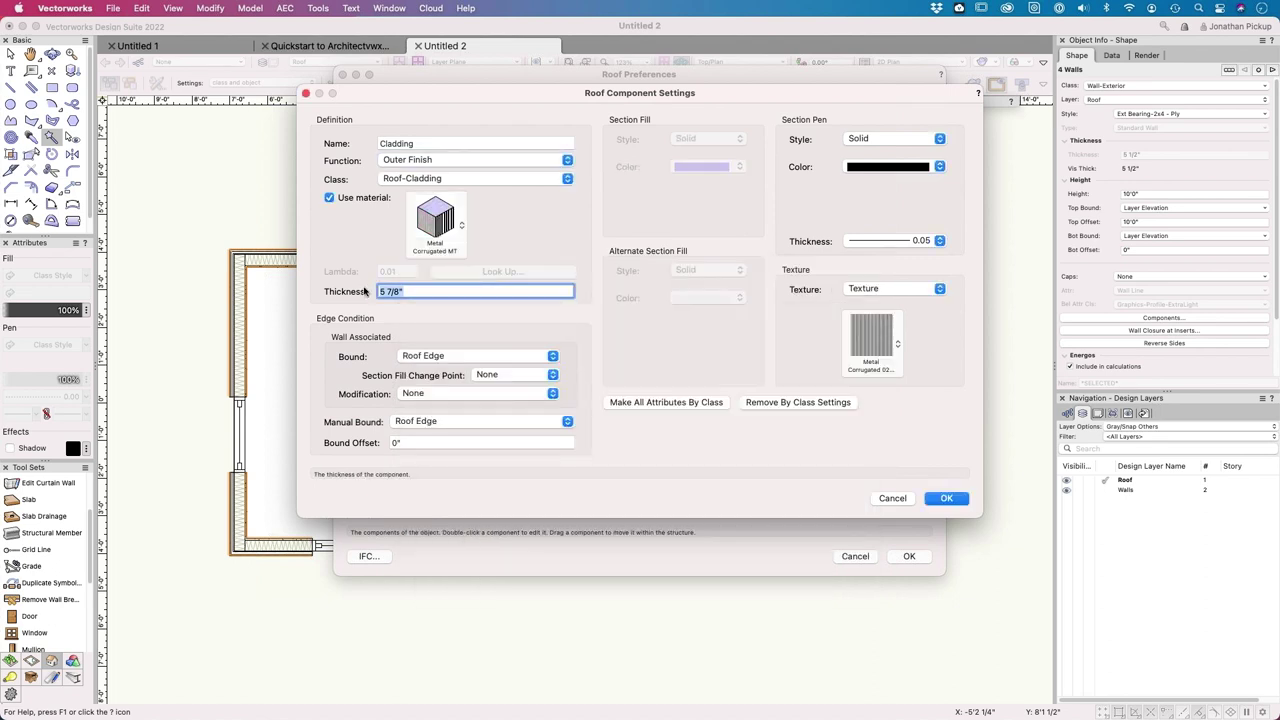
type("20mm")
key("Tab")
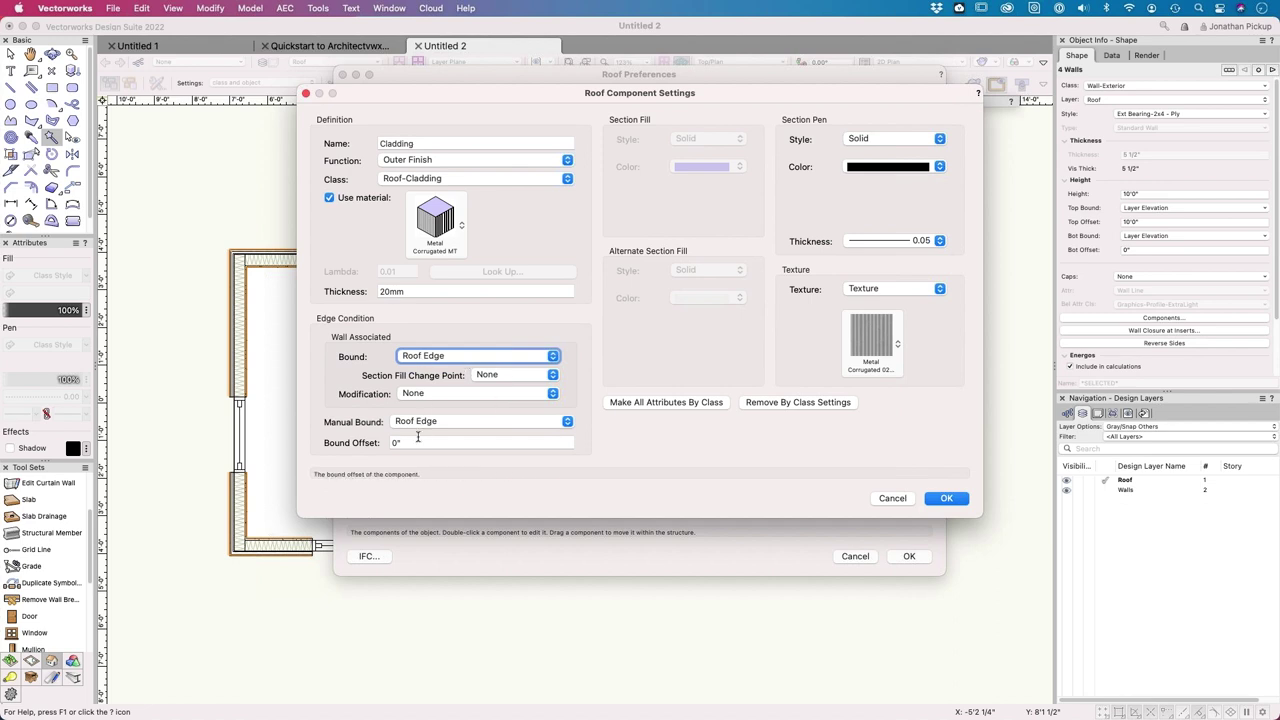
left_click(945, 498)
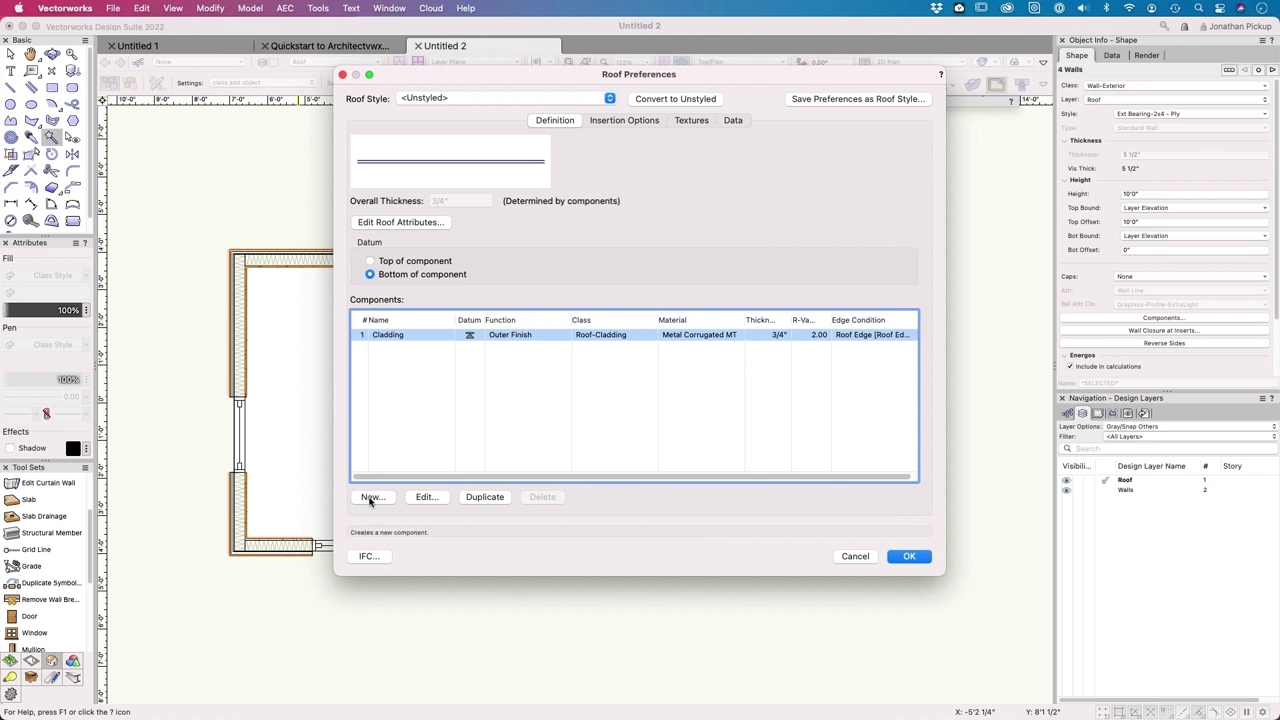
Step: Add a new roof component named Purlins with the function Load-Bearing
left_click(370, 498)
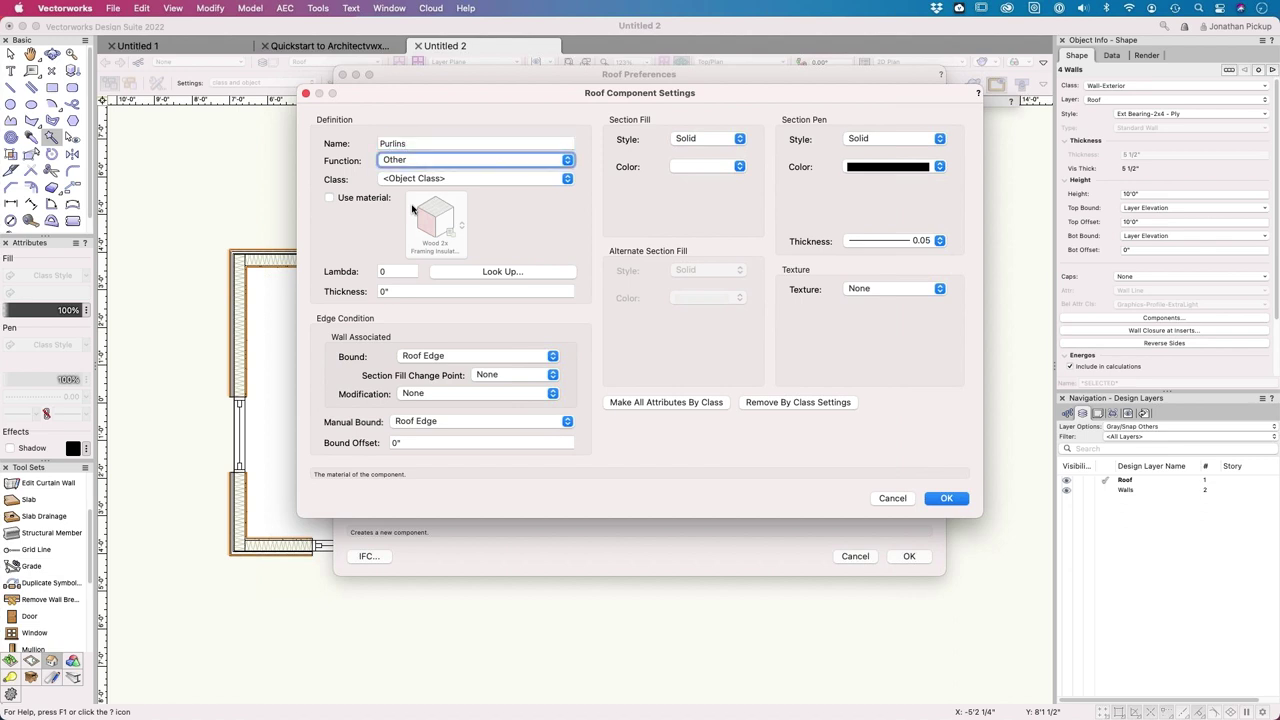
left_click(400, 162)
key("Up")
key("Up")
key("Up")
key("Up")
key("Up")
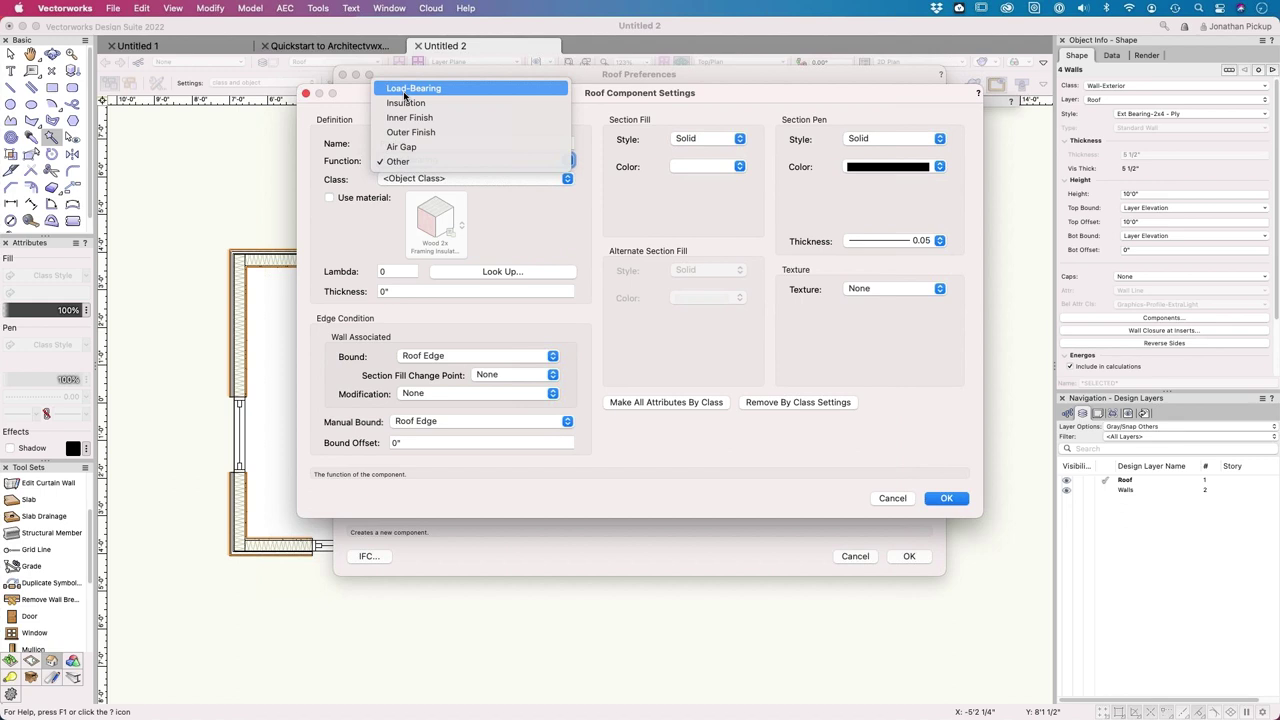
key("Return")
Step: Create a new class named Roof-Purlins for the Purlins component, with its properties opened for editing after creation
left_click(401, 180)
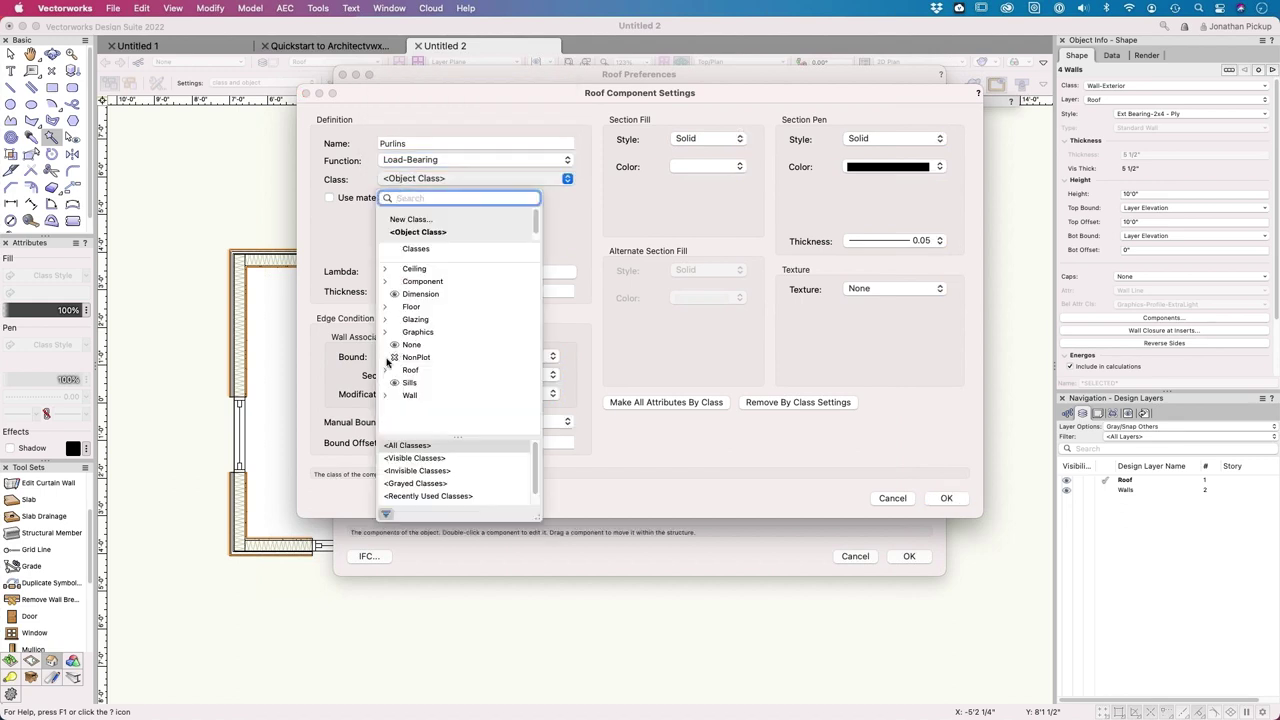
left_click(407, 221)
type("Roof-")
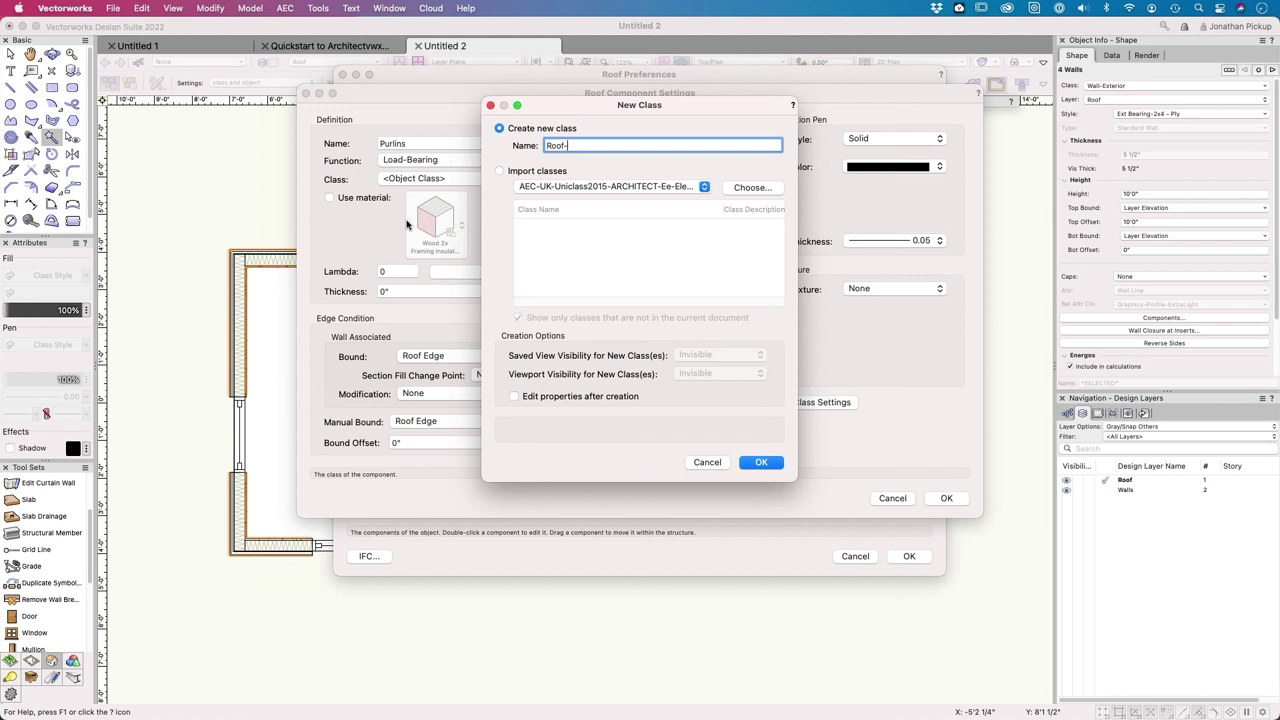
type("Purlins")
left_click(516, 396)
left_click(759, 463)
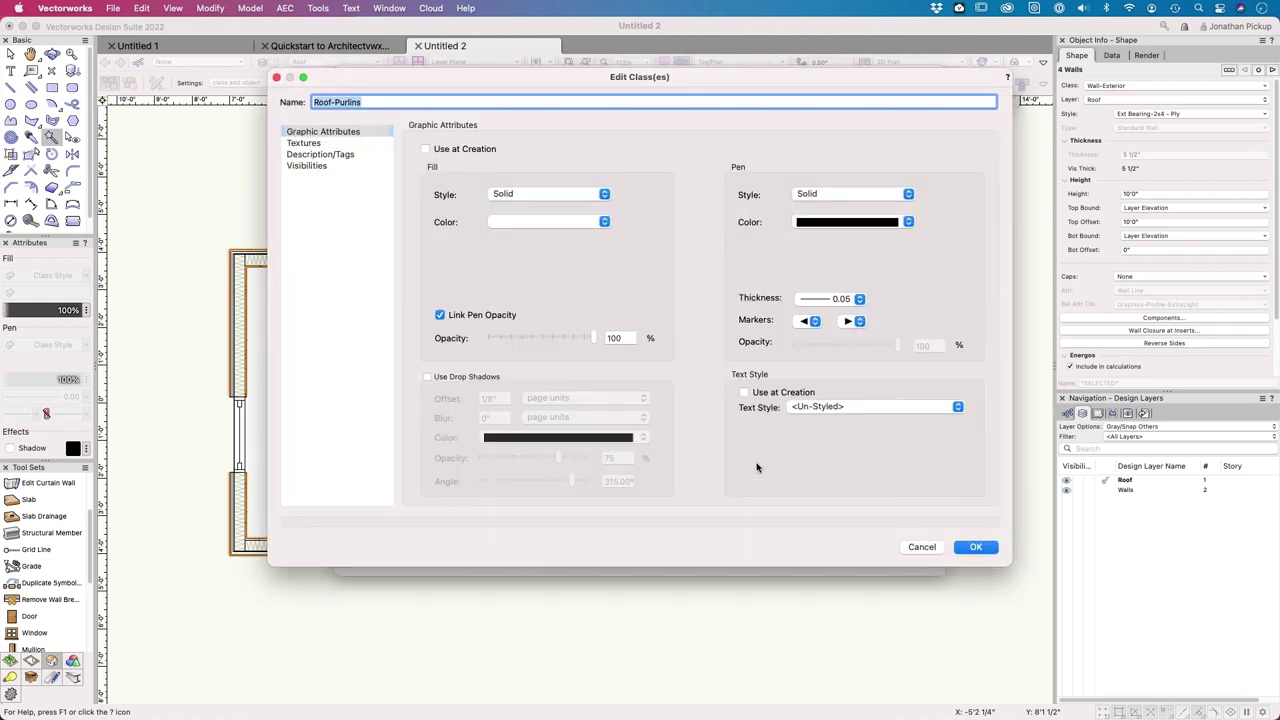
Step: Enable the Roof-Purlins class attributes at creation and set its fill style to Solid
left_click(442, 153)
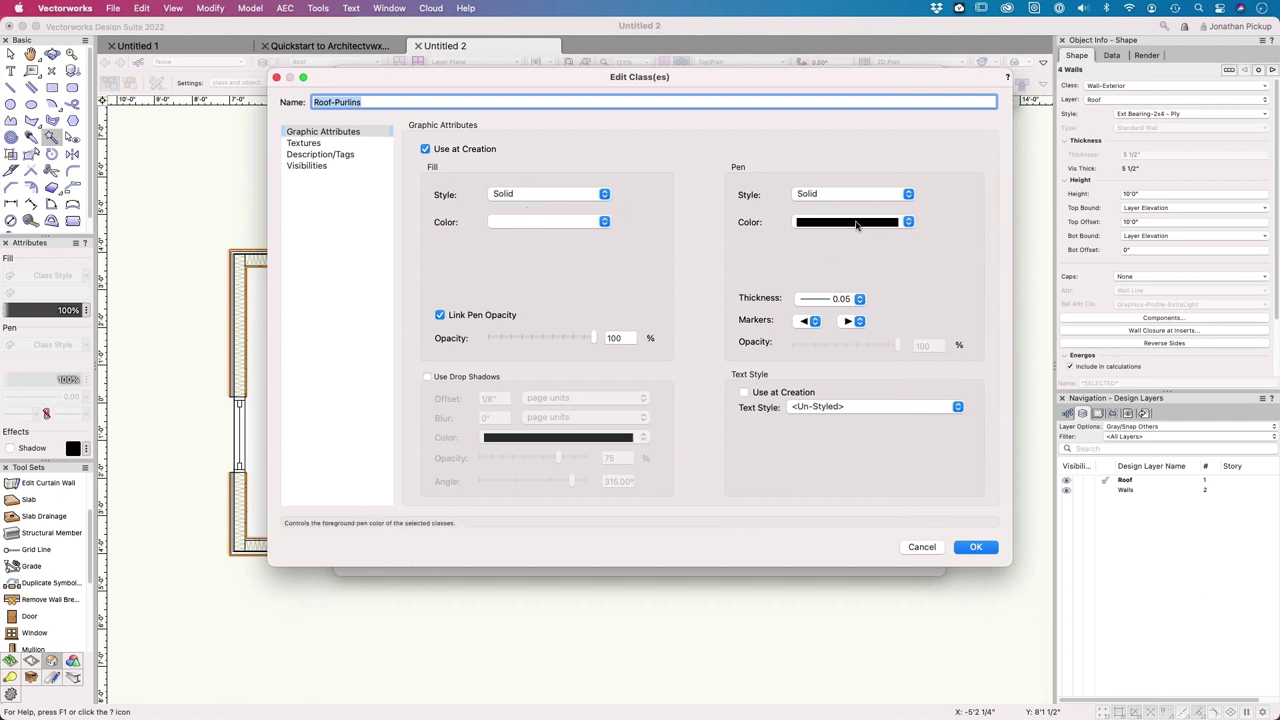
left_click(509, 194)
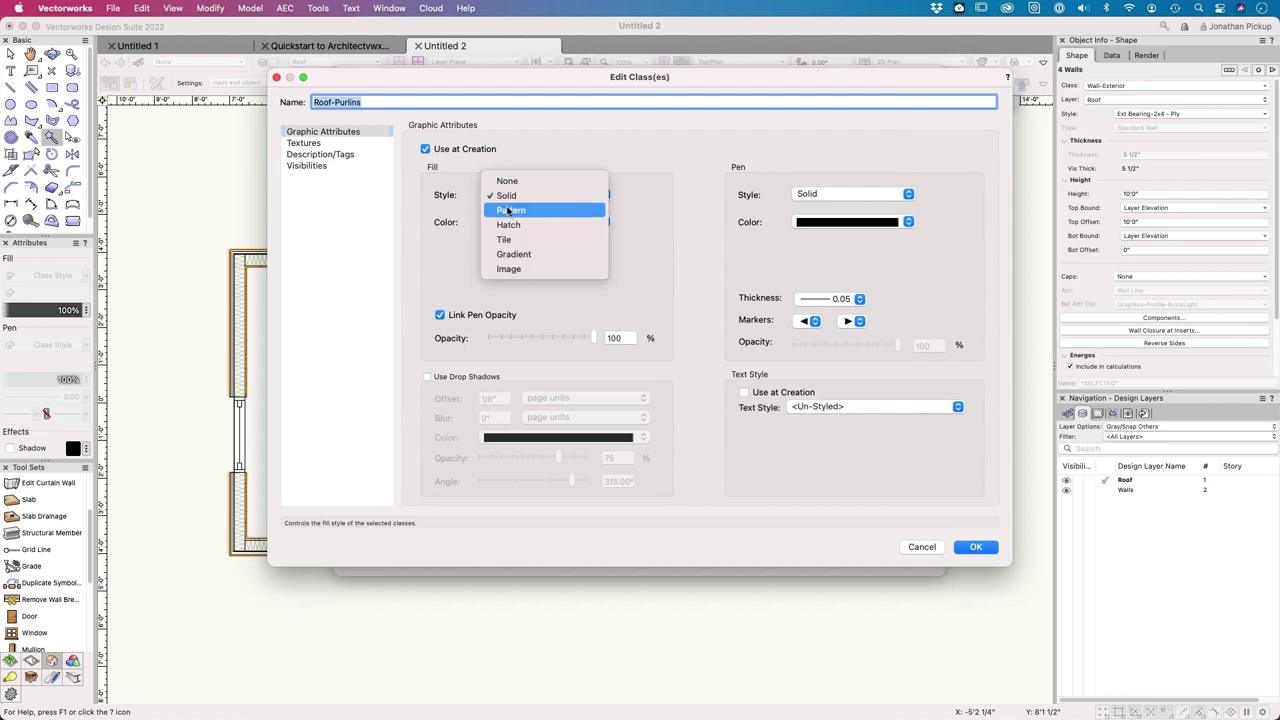
left_click(508, 181)
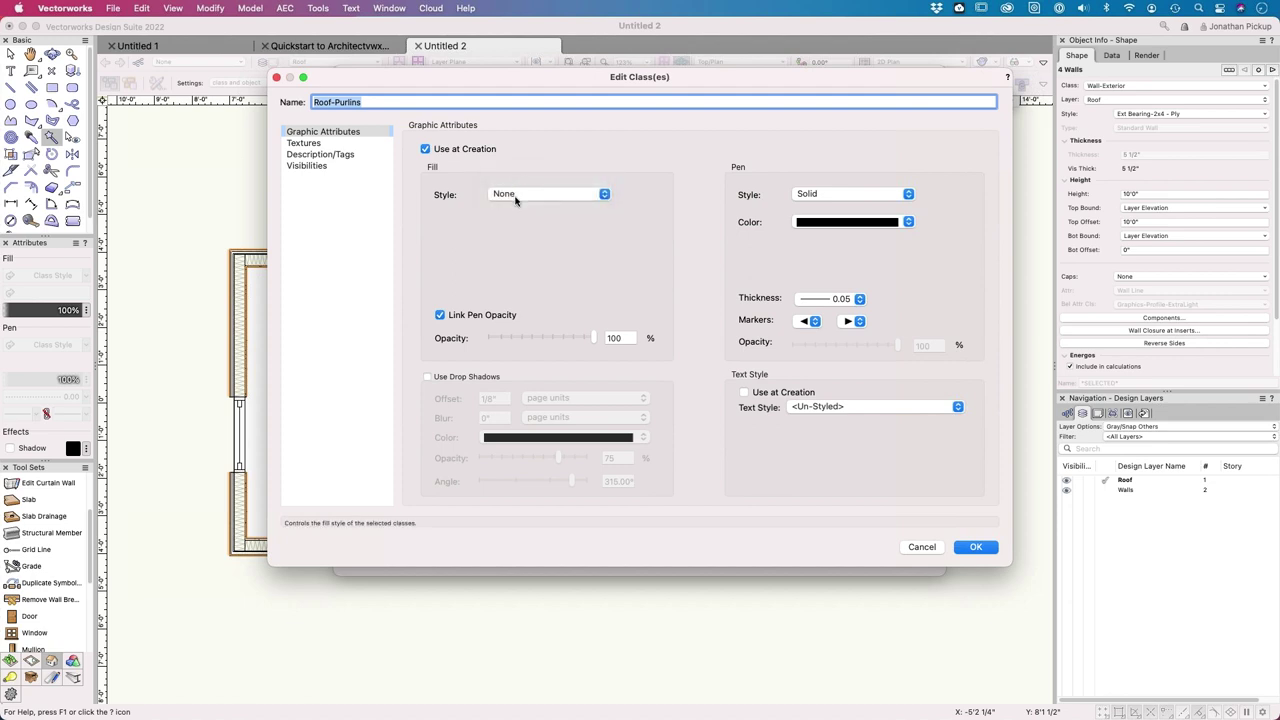
left_click(515, 197)
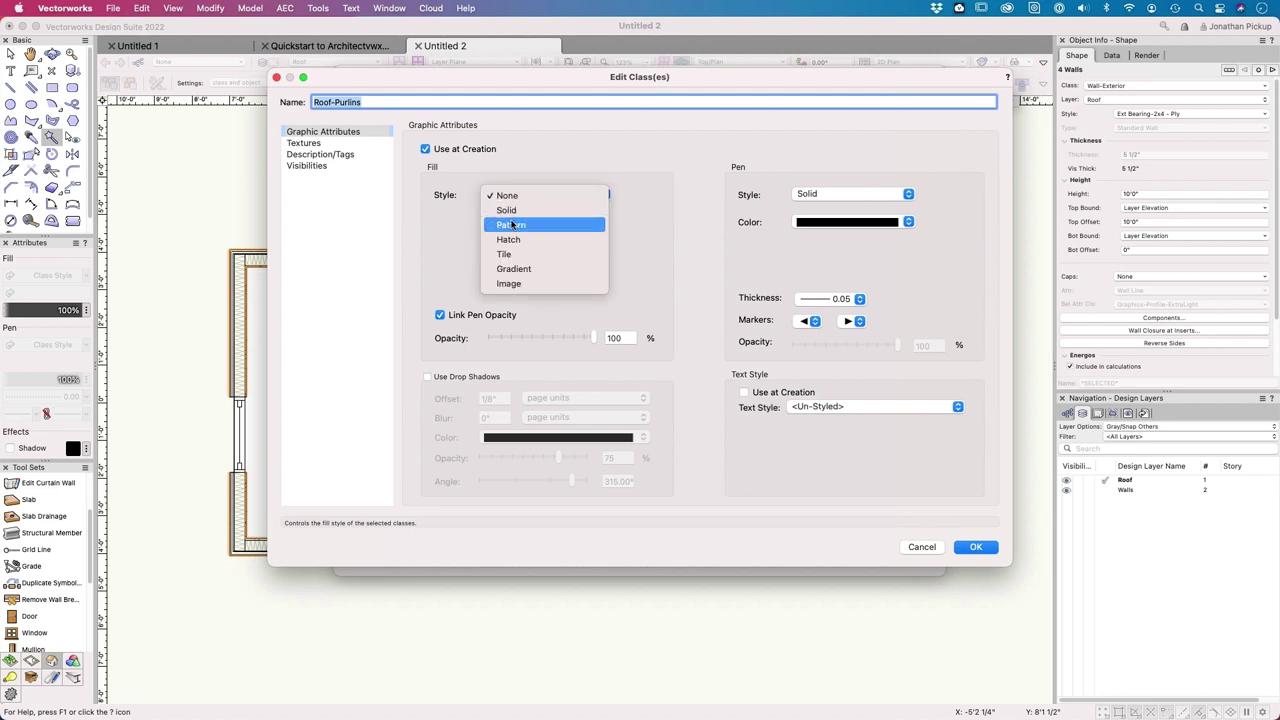
left_click(510, 208)
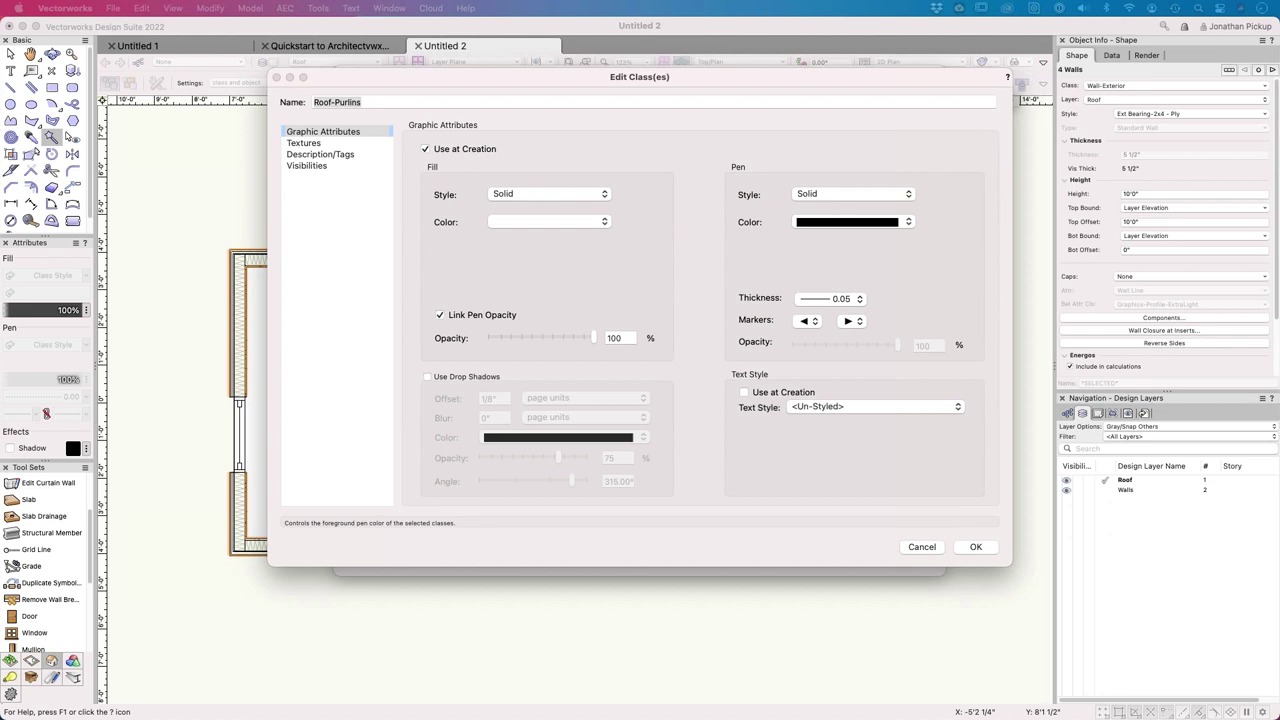
Step: Set the Roof-Purlins class pen to black with a thickness of 0.18 and accept the class settings
left_click(848, 258)
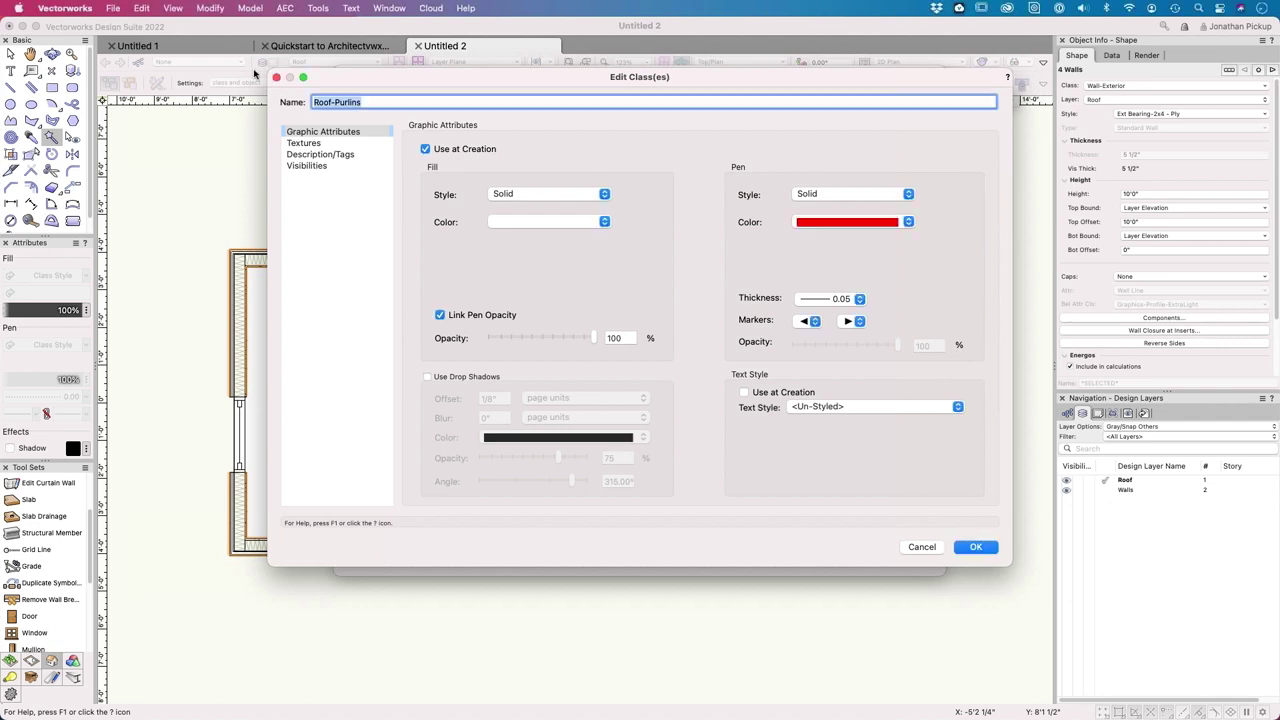
left_click(845, 302)
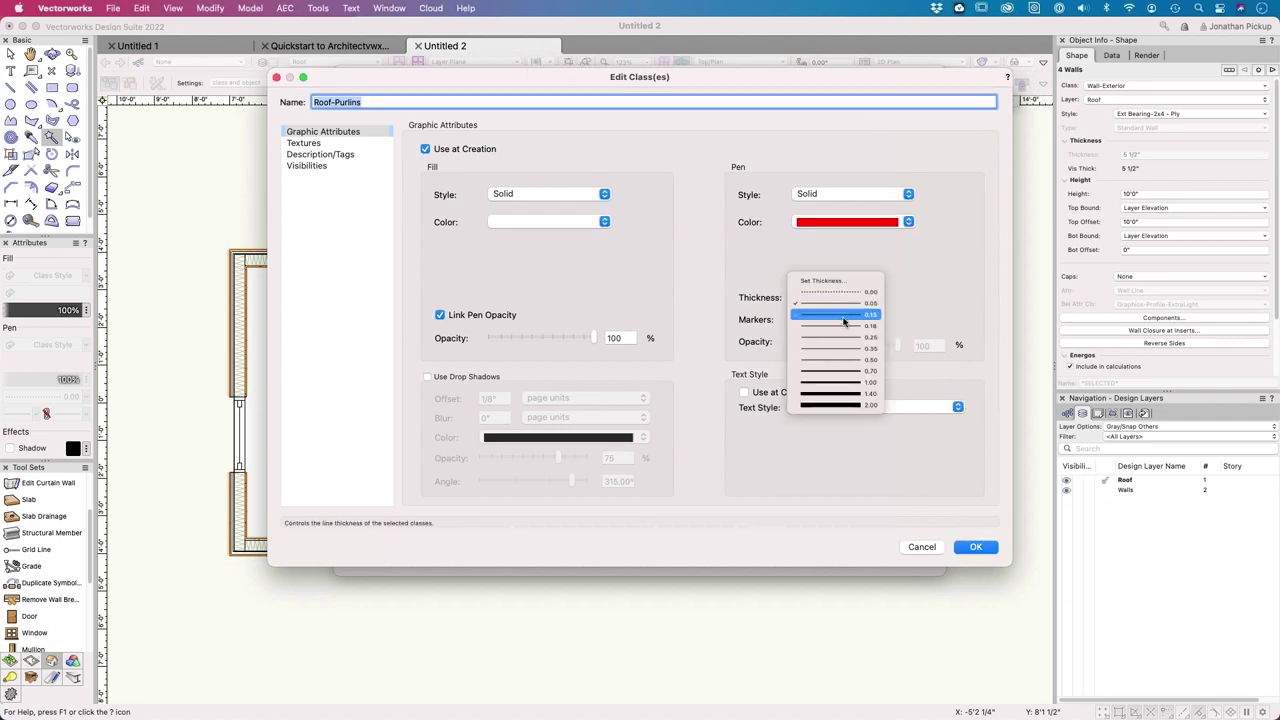
left_click(843, 326)
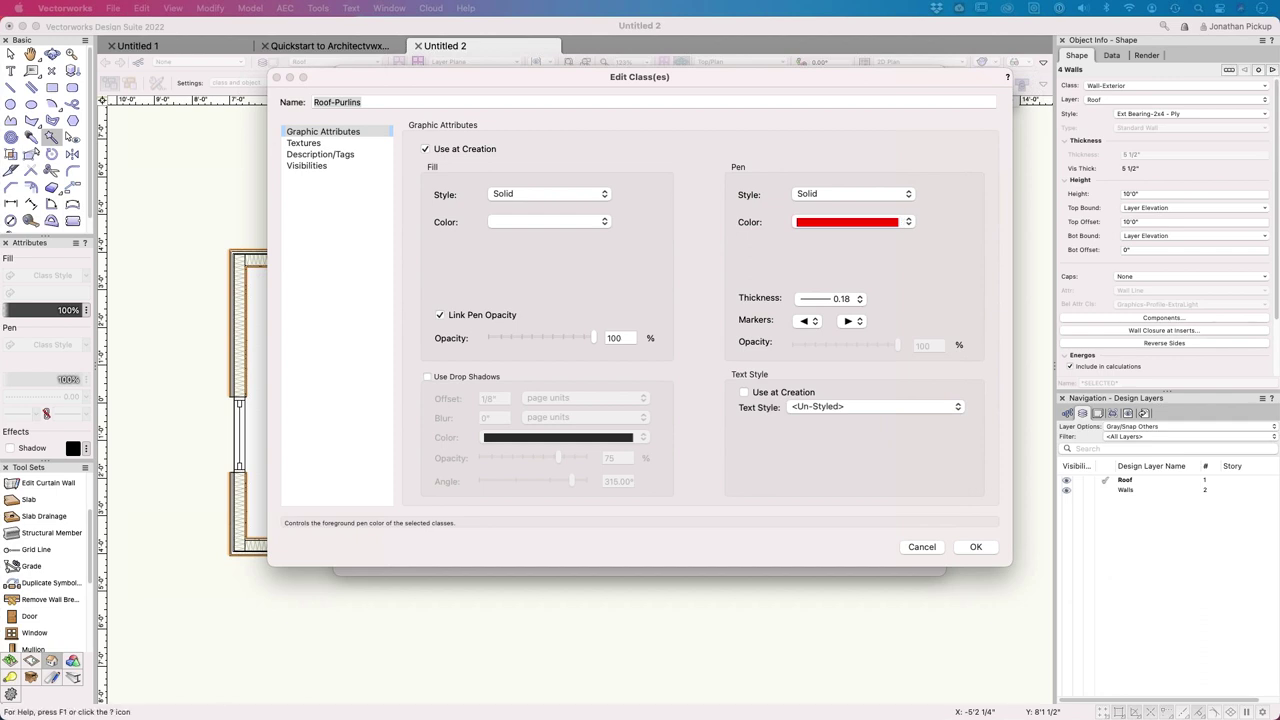
left_click(470, 113)
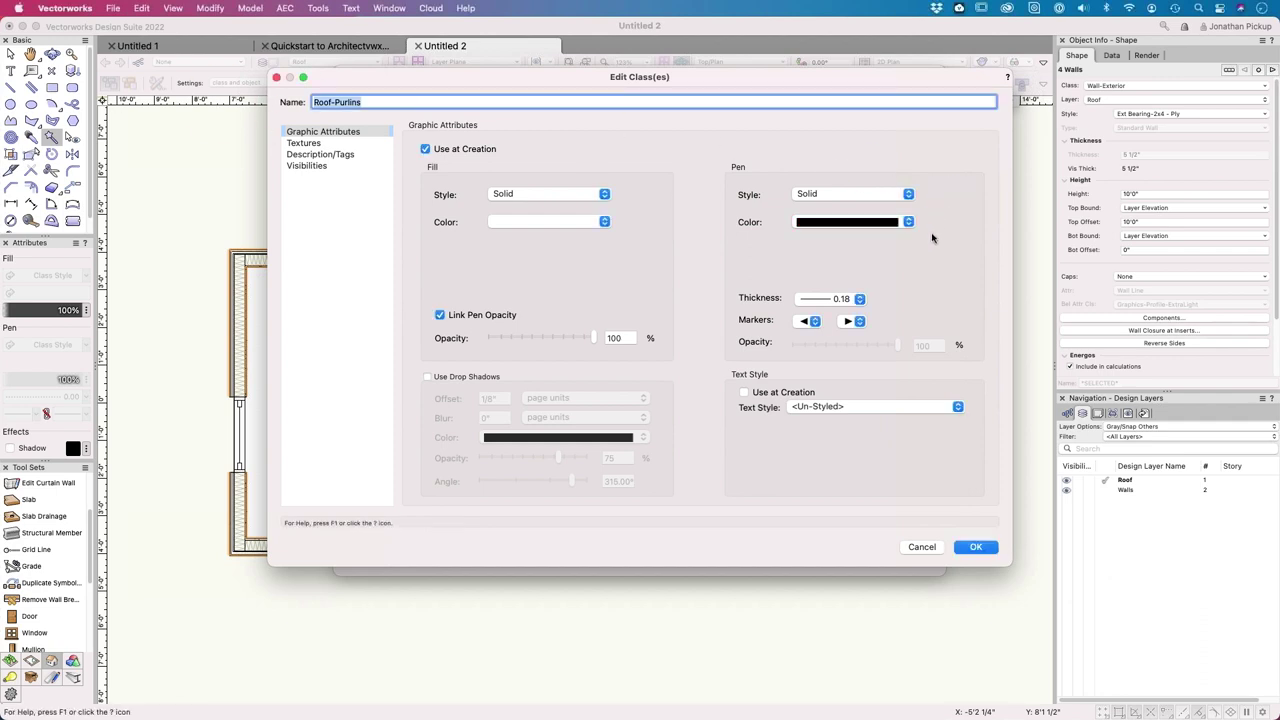
left_click(859, 299)
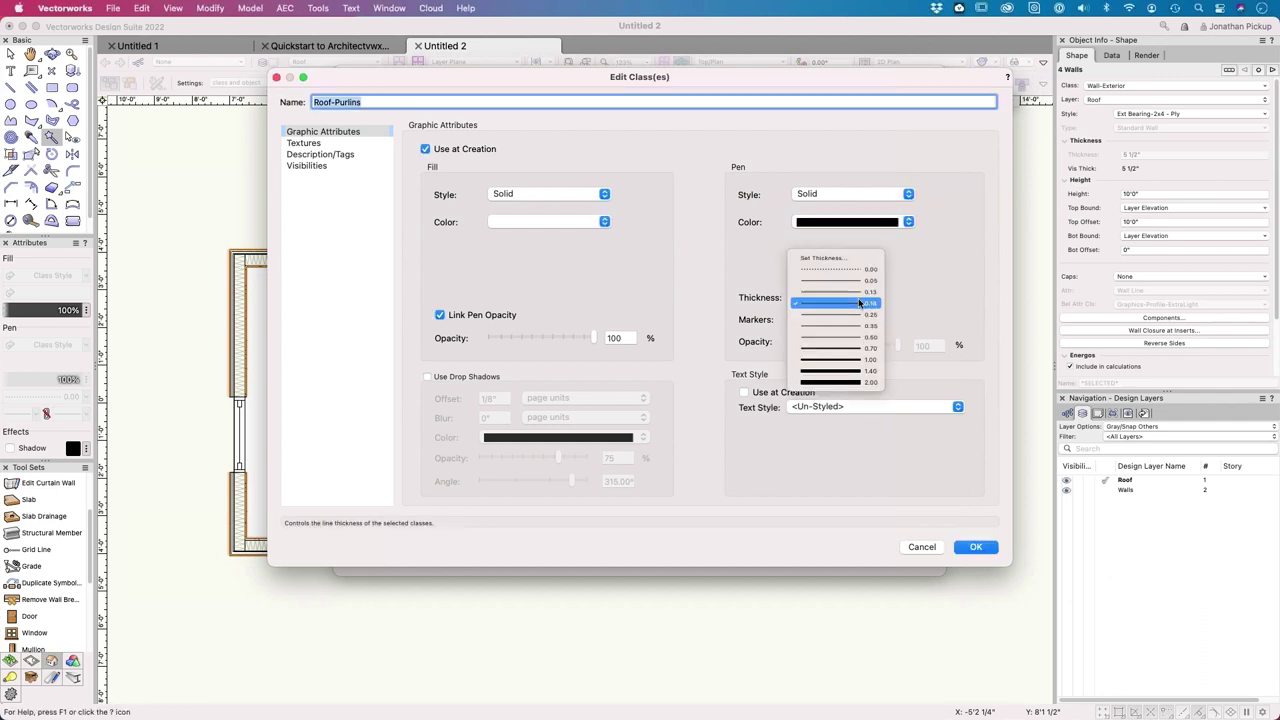
left_click(945, 266)
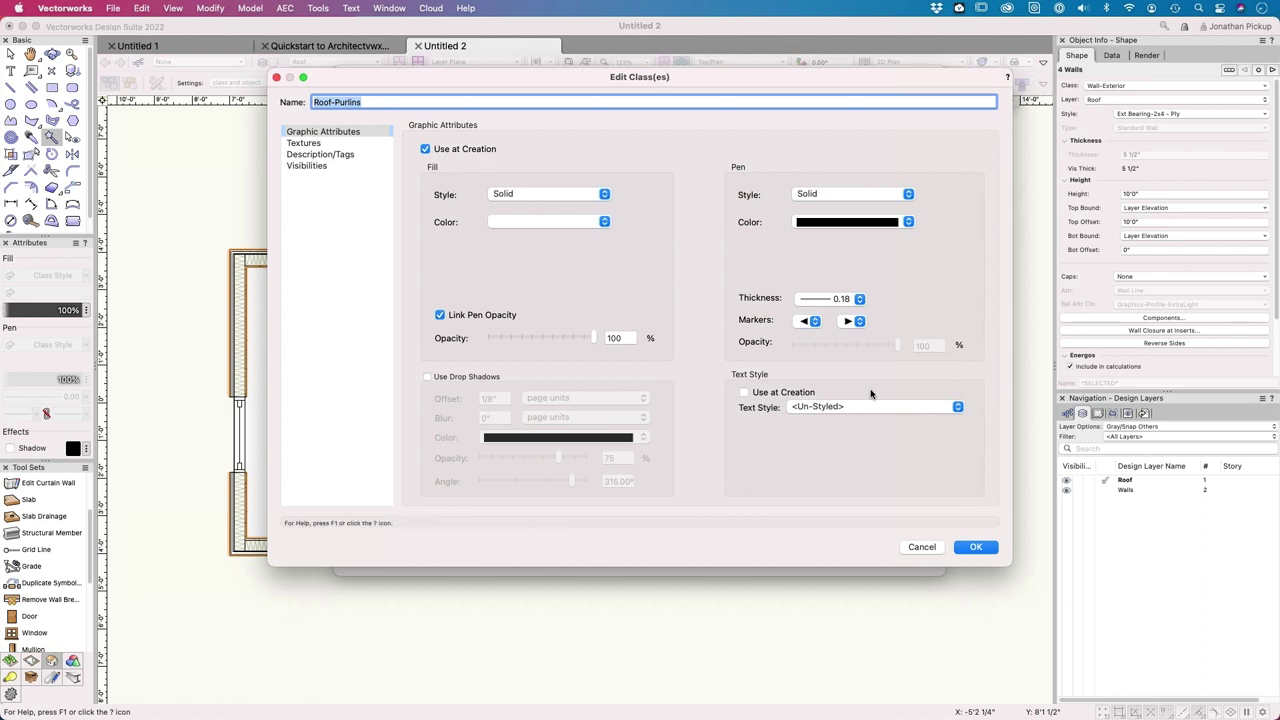
left_click(976, 547)
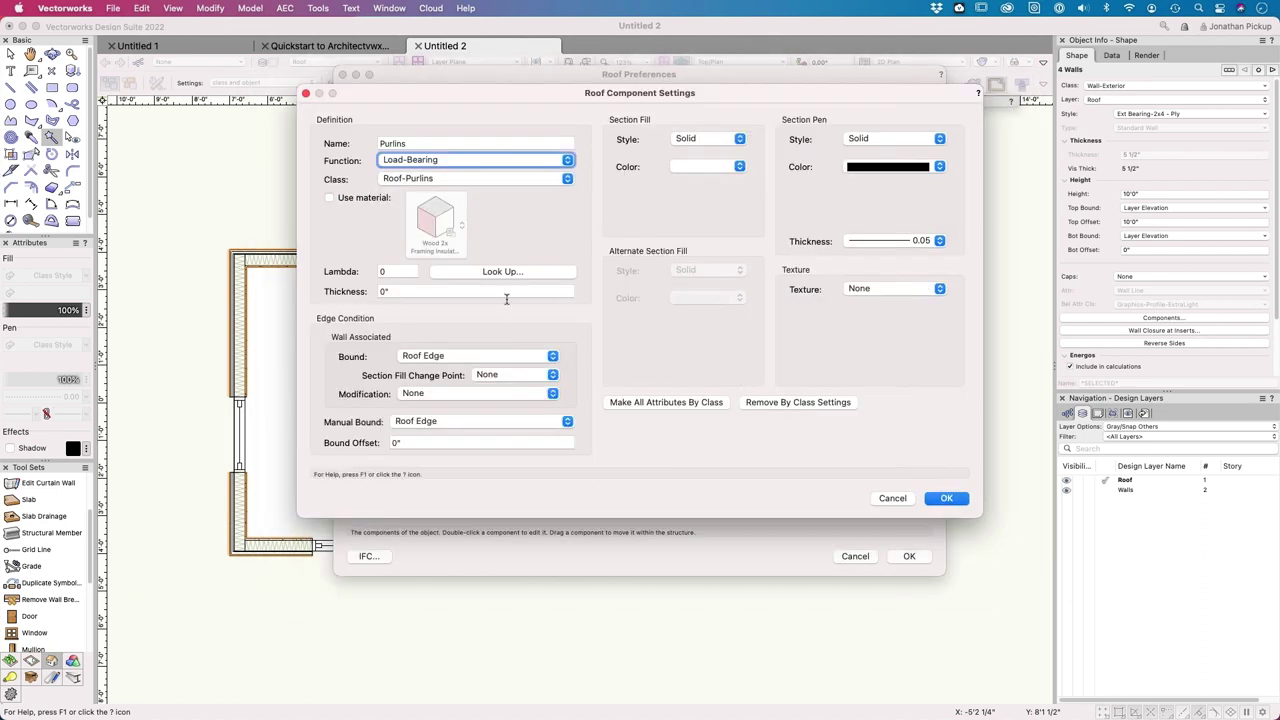
Step: Enable a material for the Purlins component, search the libraries for "timber" and choose the Timber 50mm x Framing - 400mm material
left_click(342, 197)
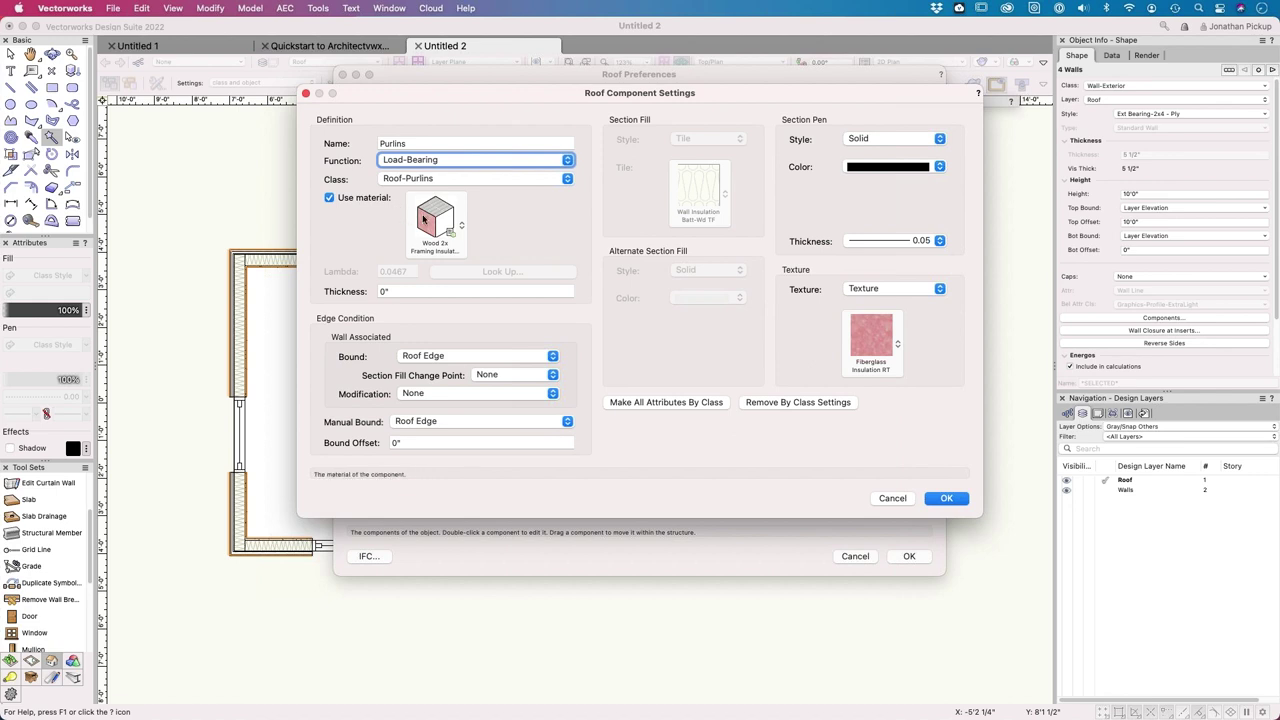
left_click(449, 228)
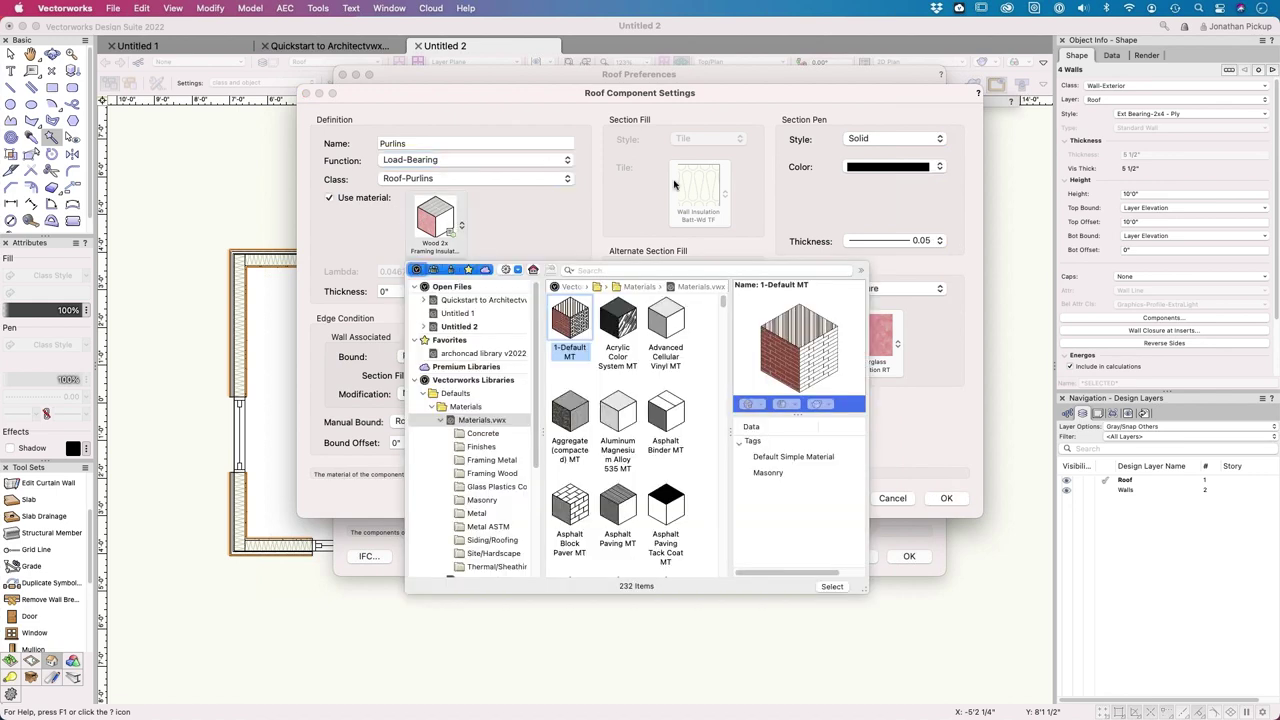
left_click(459, 327)
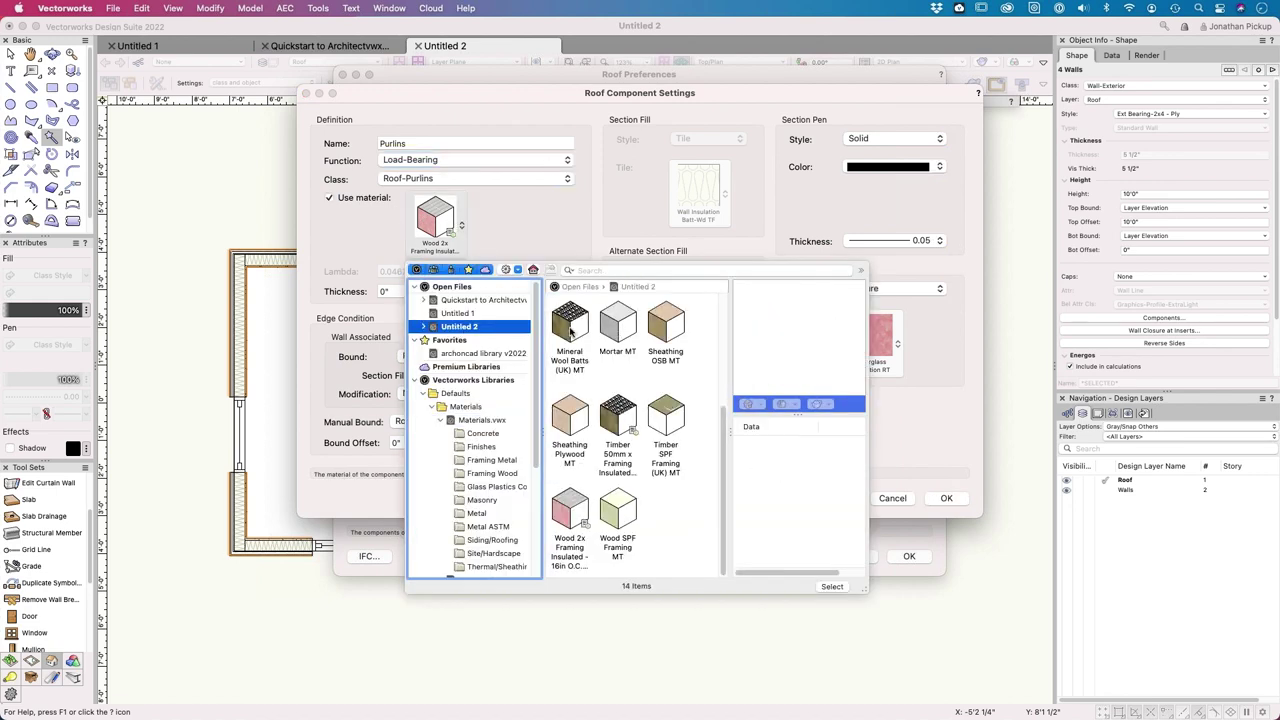
left_click(618, 423)
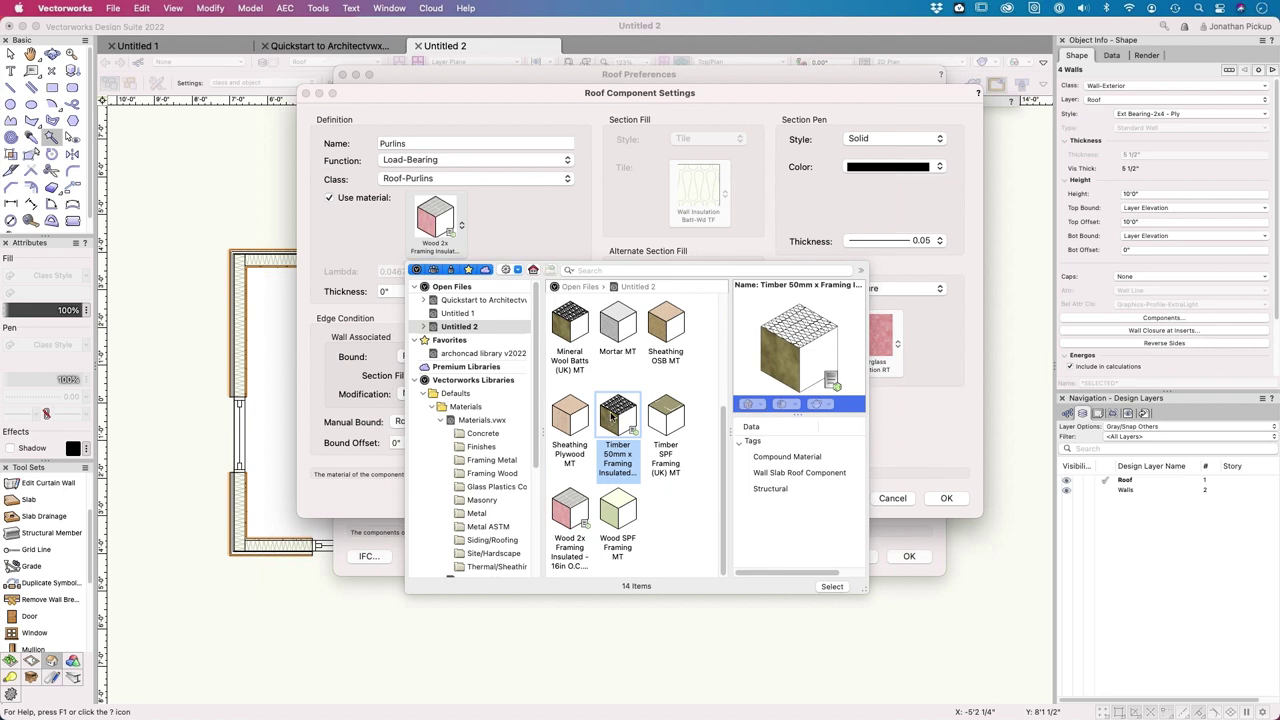
mouse_move(612, 414)
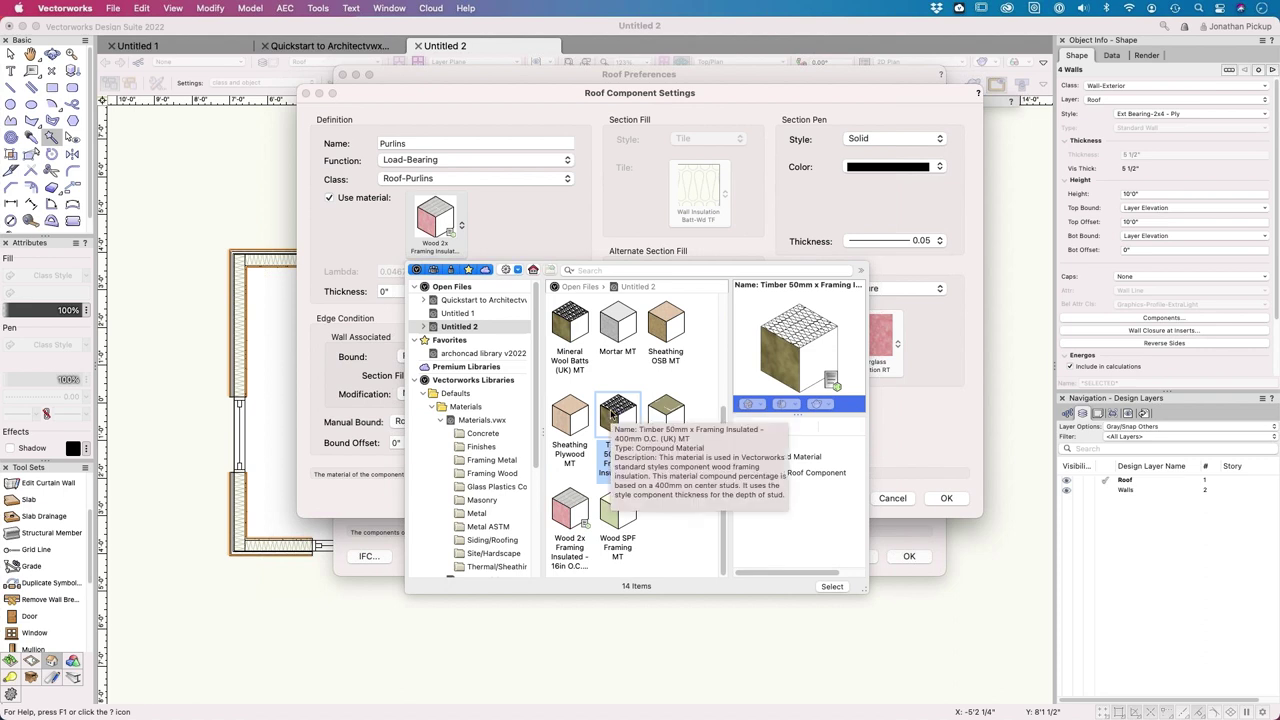
left_click(603, 270)
type("timb")
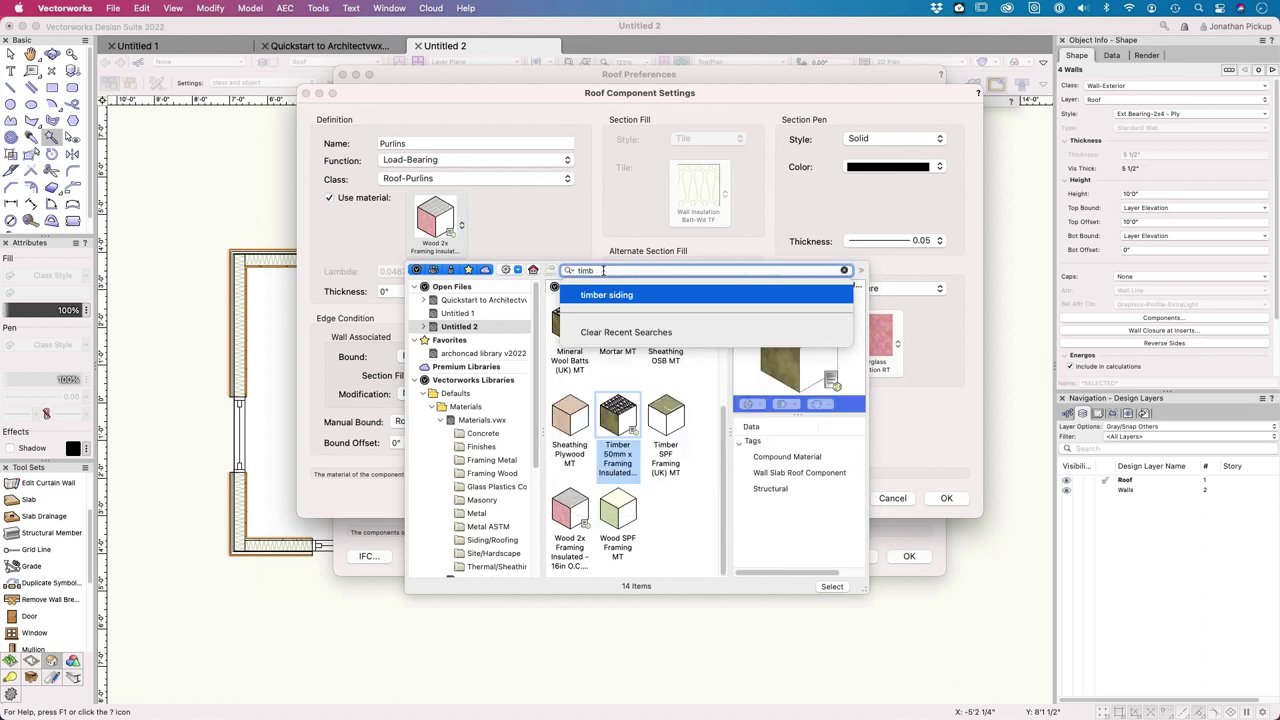
type("er")
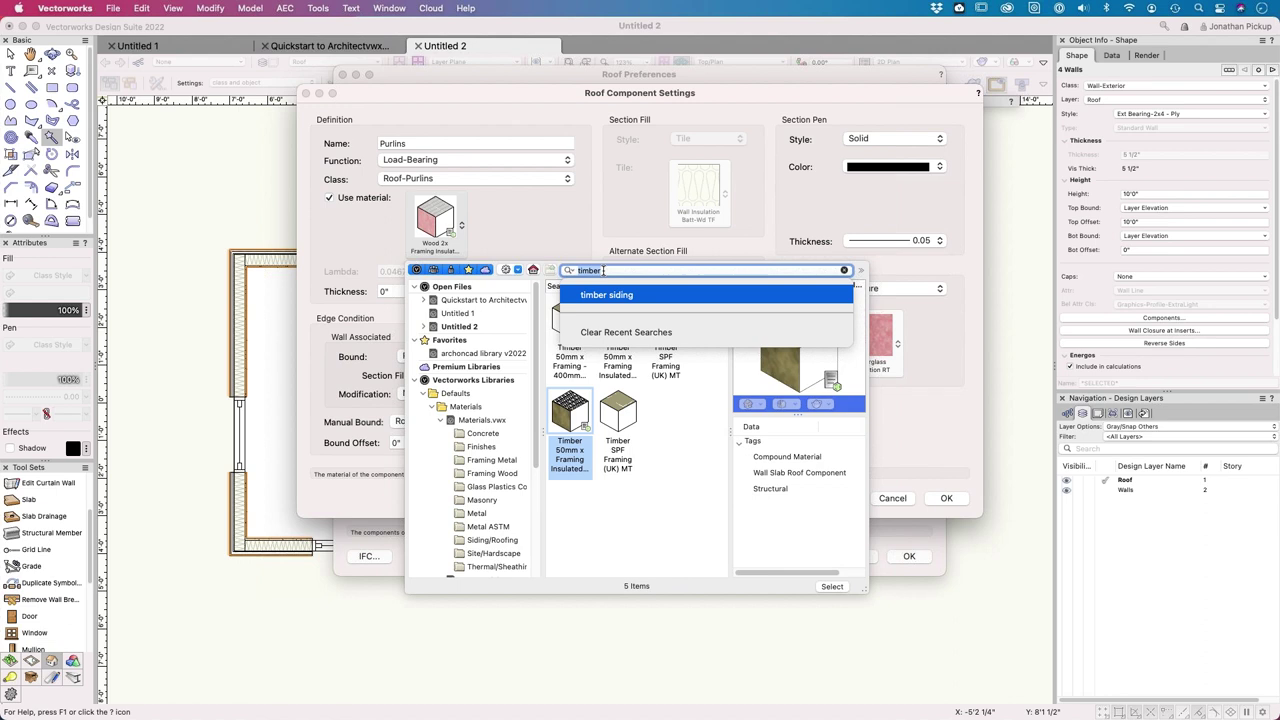
key("Return")
left_click(566, 318)
double_click(566, 318)
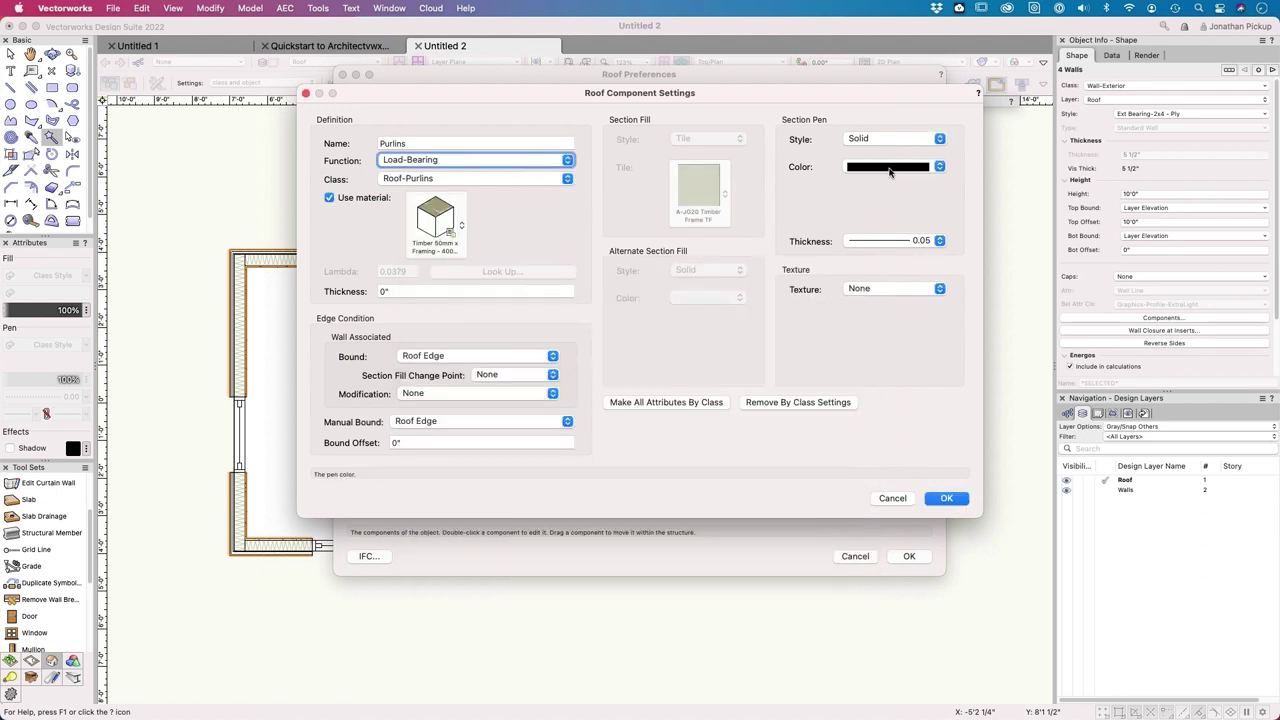
Step: Set the Purlins component's section pen thickness to 0.18 and its component thickness to 45mm, and accept its settings
left_click(940, 241)
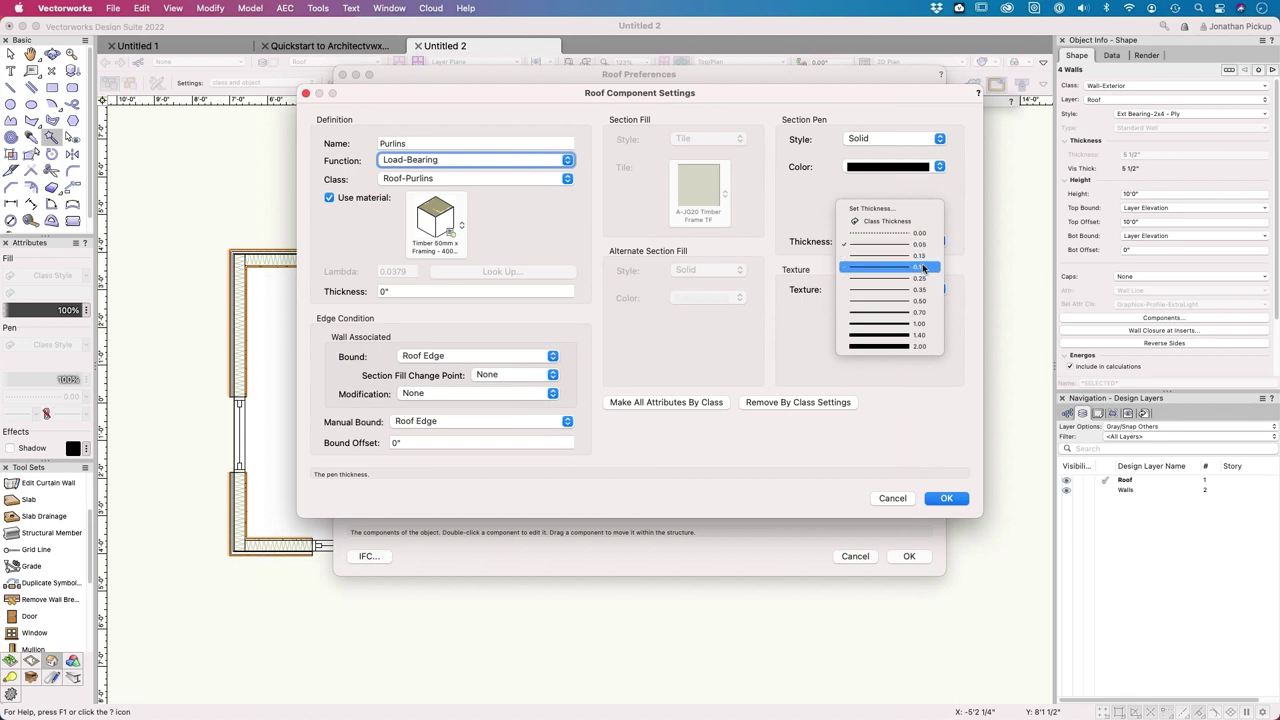
left_click(922, 268)
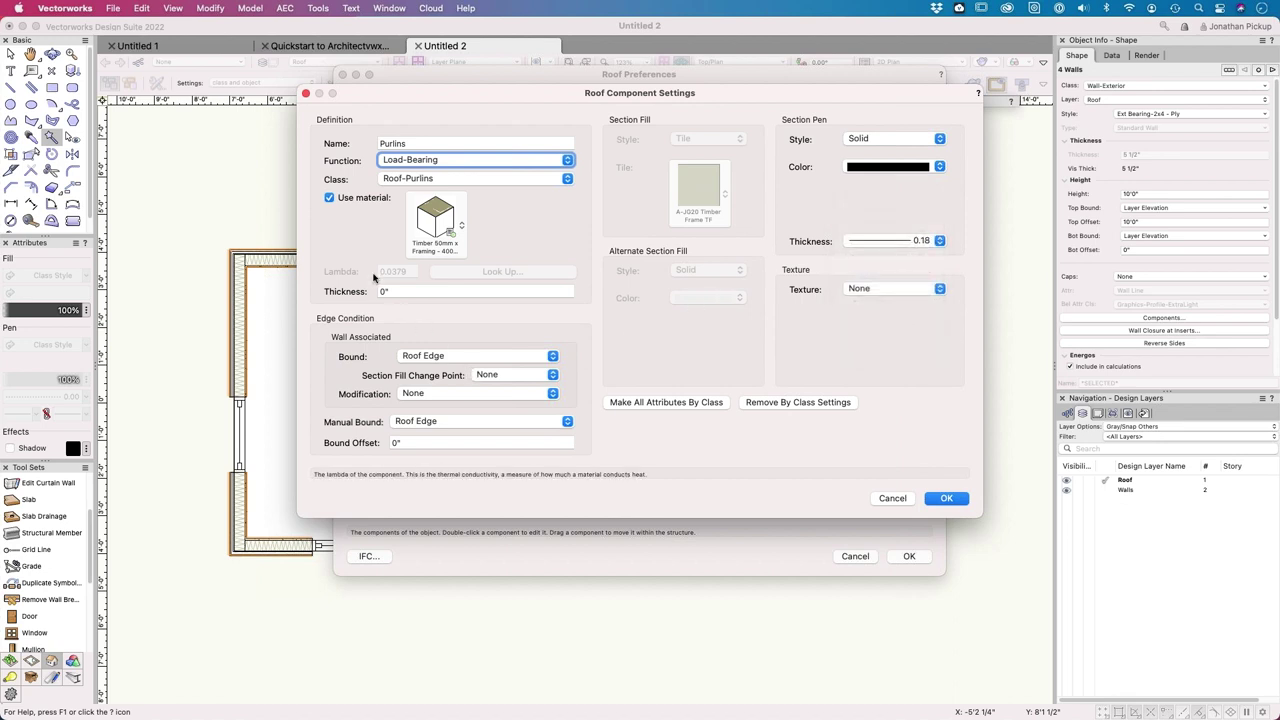
left_click(400, 298)
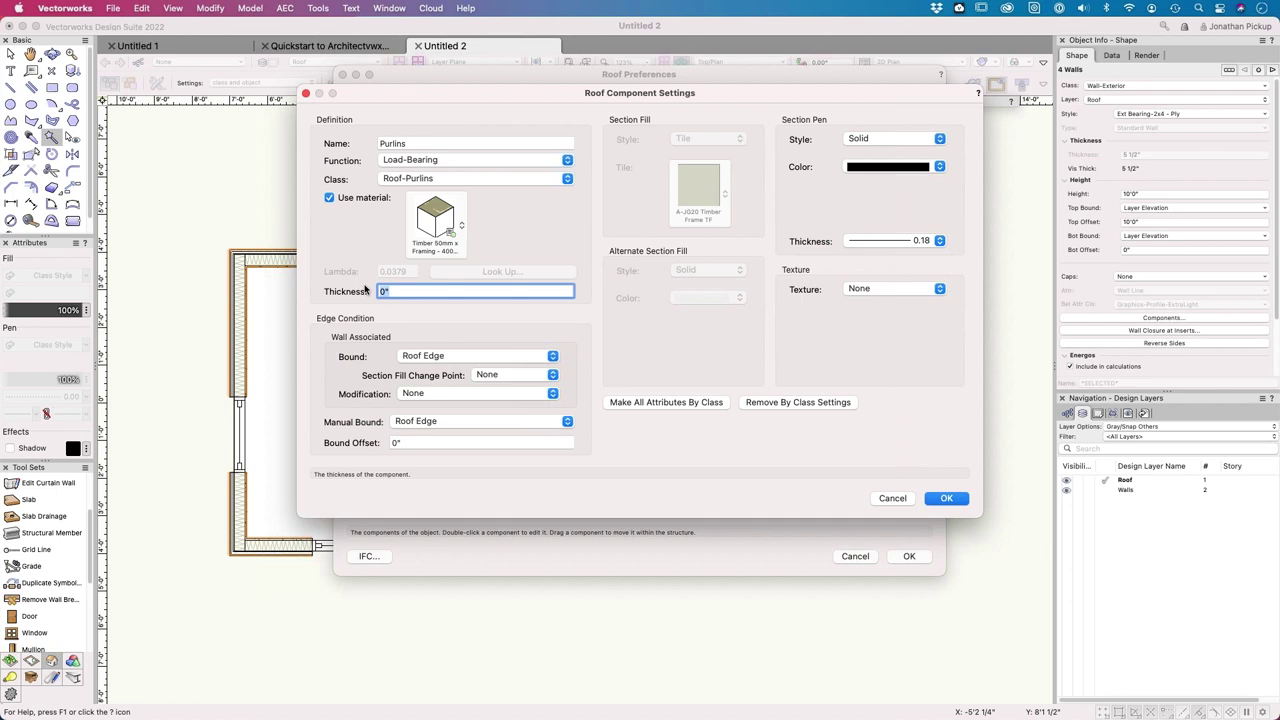
type("45mm")
left_click(515, 375)
left_click(505, 355)
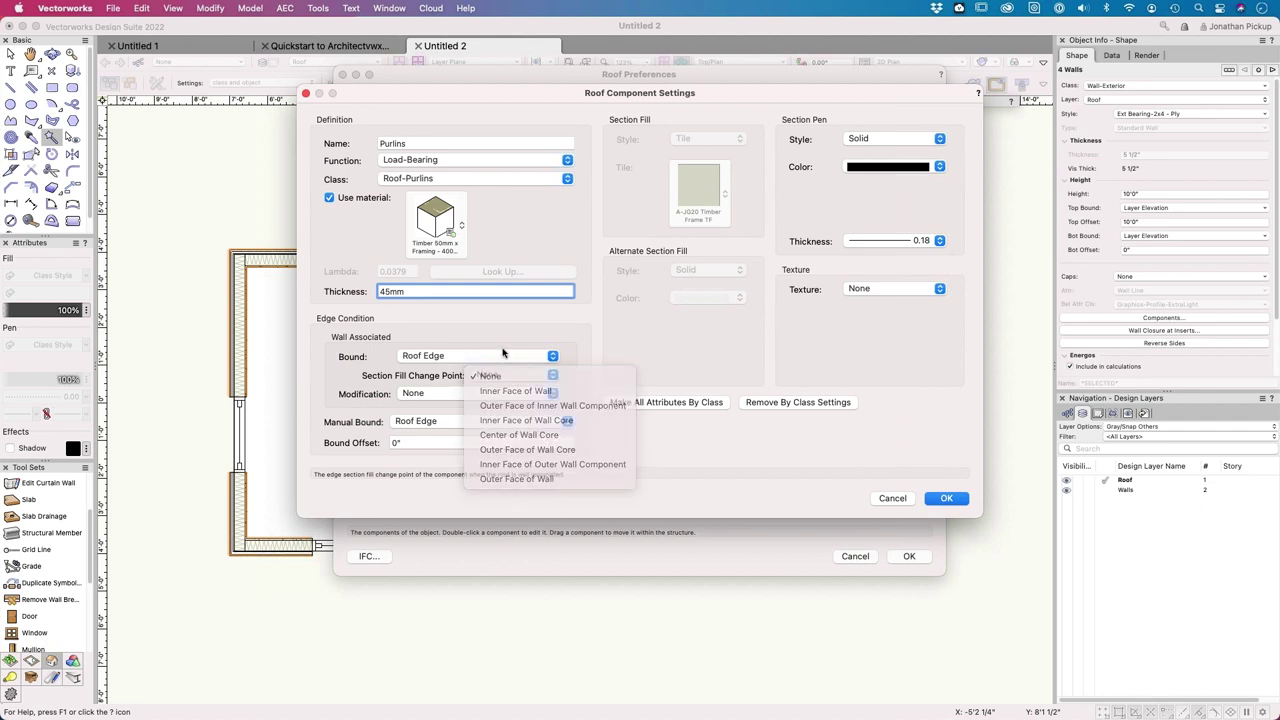
left_click(945, 498)
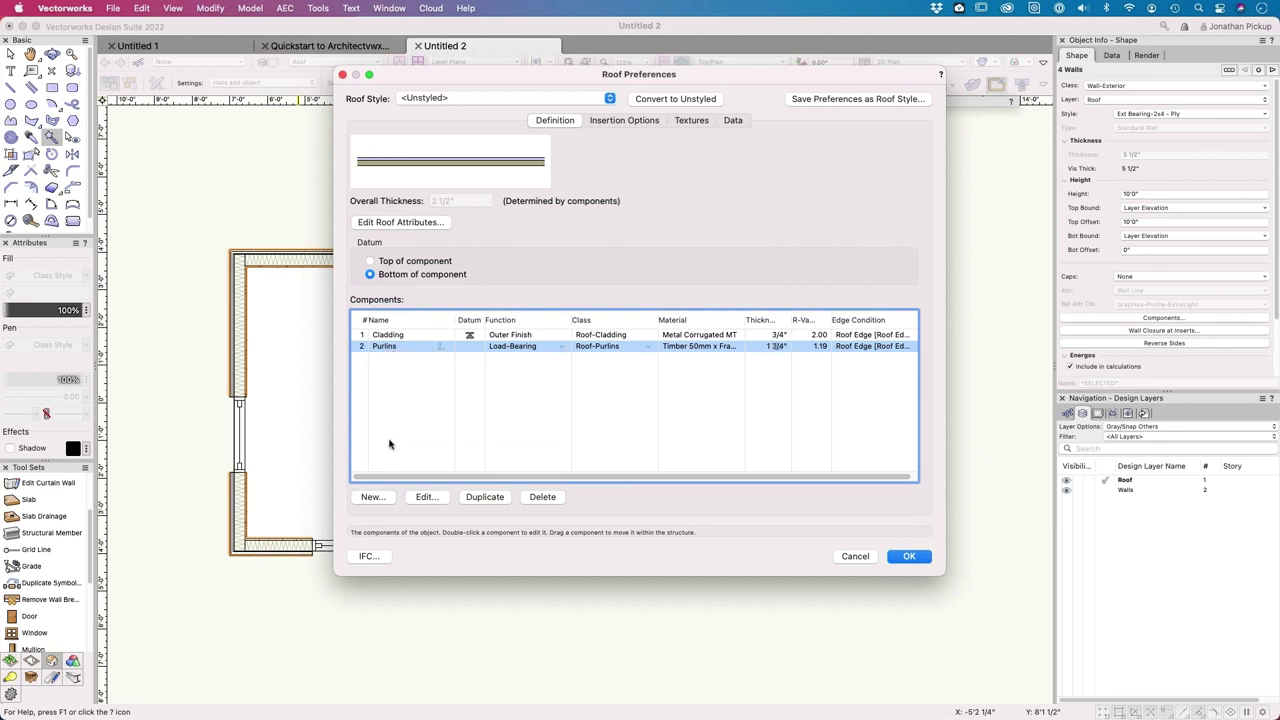
Step: Add a new roof component named Rafters with the function Load-Bearing
left_click(376, 498)
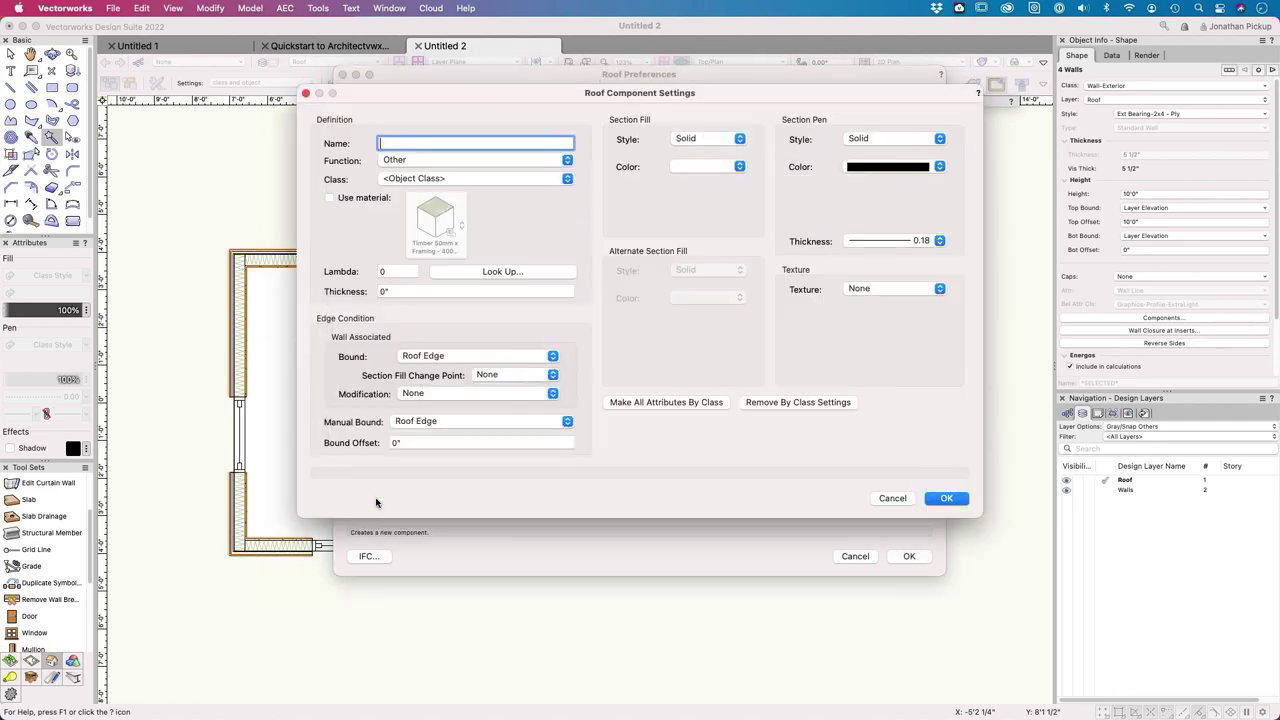
type("Read")
key("BackSpace")
key("BackSpace")
type("afters")
key("Tab")
left_click(474, 162)
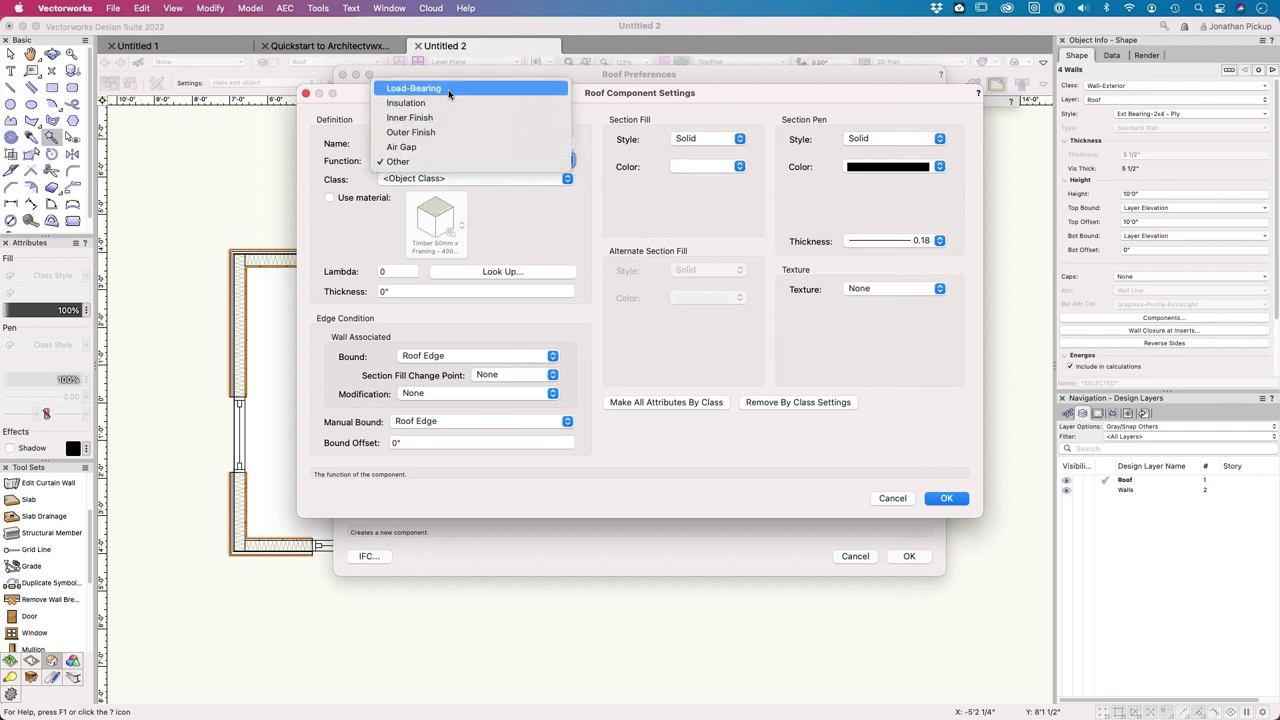
left_click(413, 88)
Step: Create a new class named Roof-Rafers for the Rafters component, with its properties opened for editing after creation
left_click(418, 179)
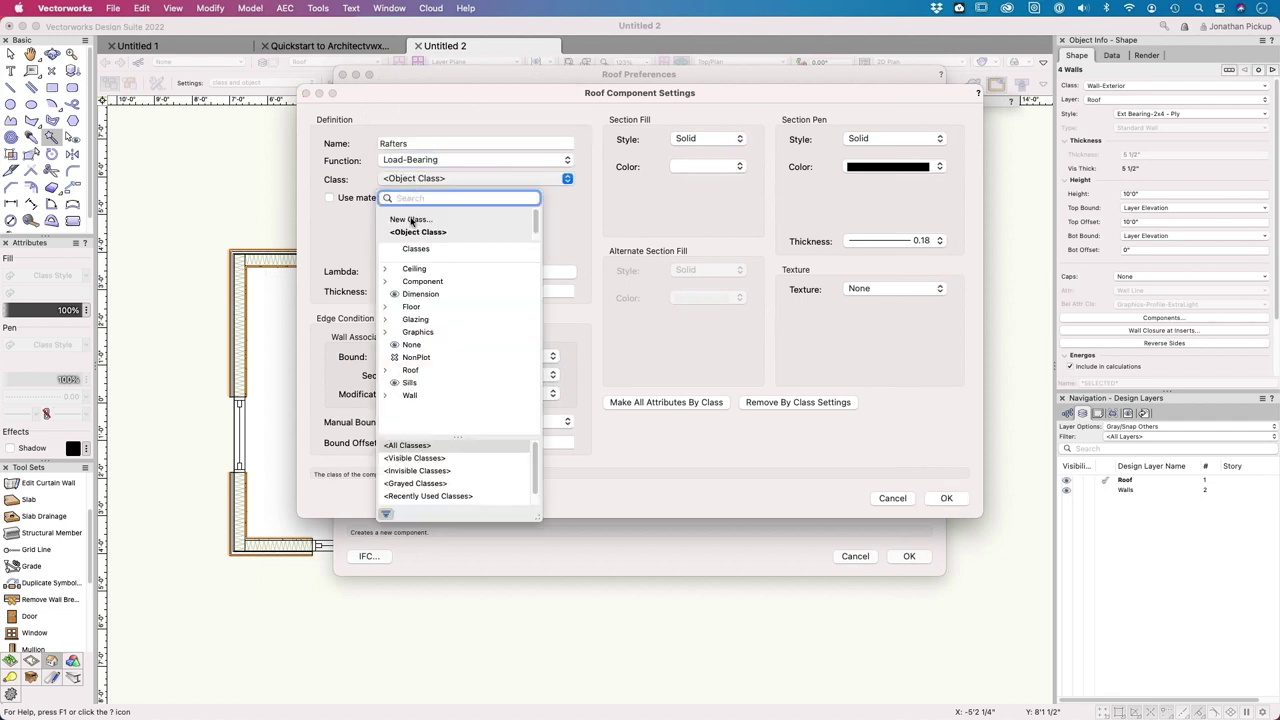
left_click(410, 219)
type("Roo")
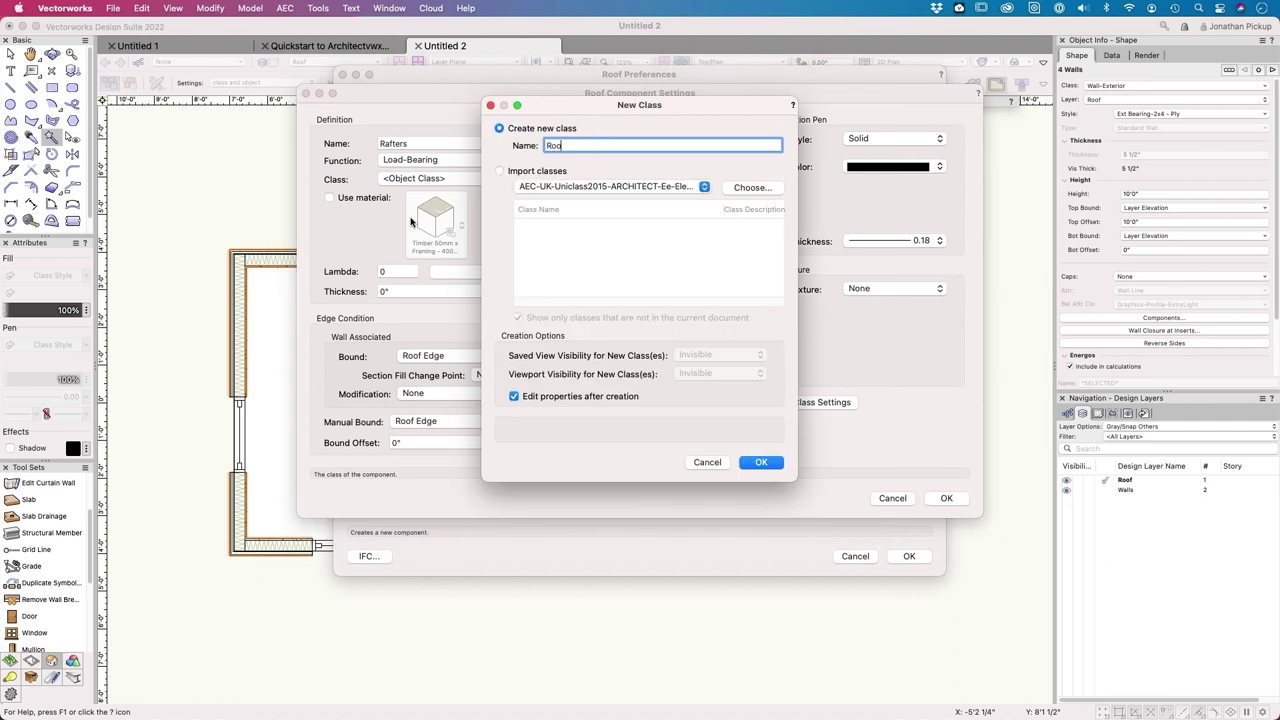
type("f-Rafers")
left_click(758, 464)
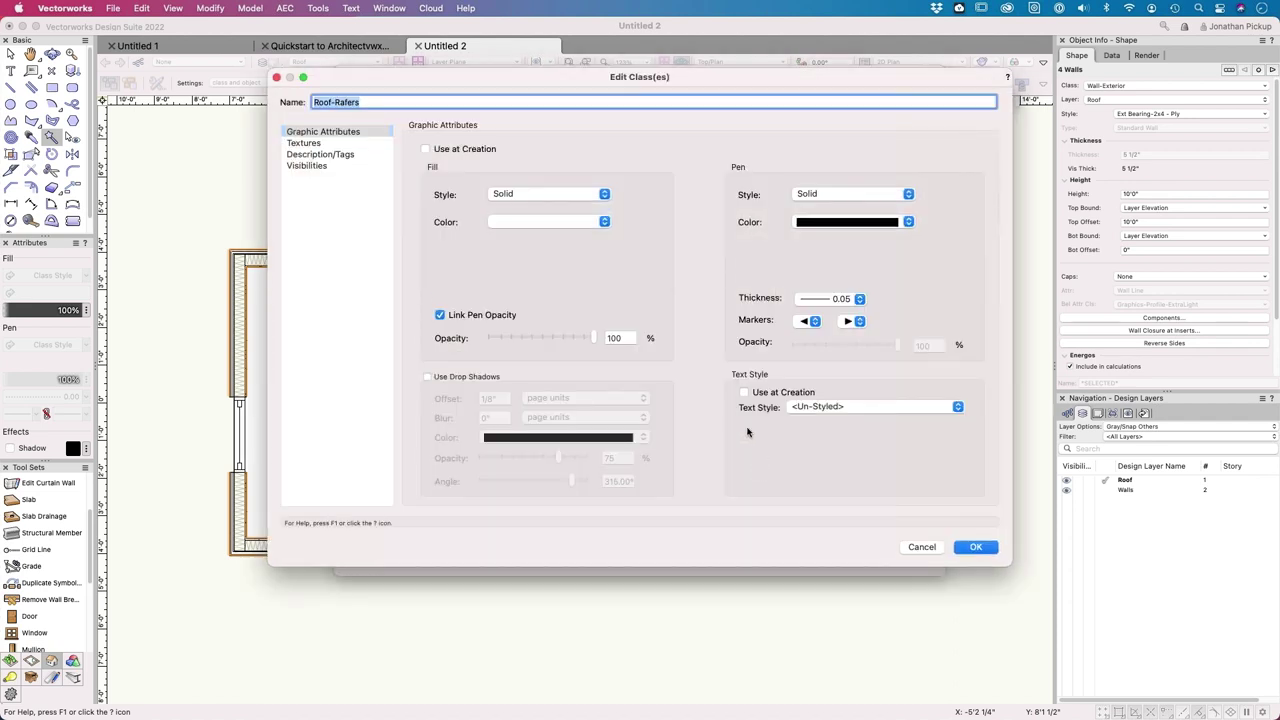
Step: Set the Roof-Rafers class to use its graphic attributes at creation, with a magenta pen 0.25 thick, and accept the class settings
left_click(462, 150)
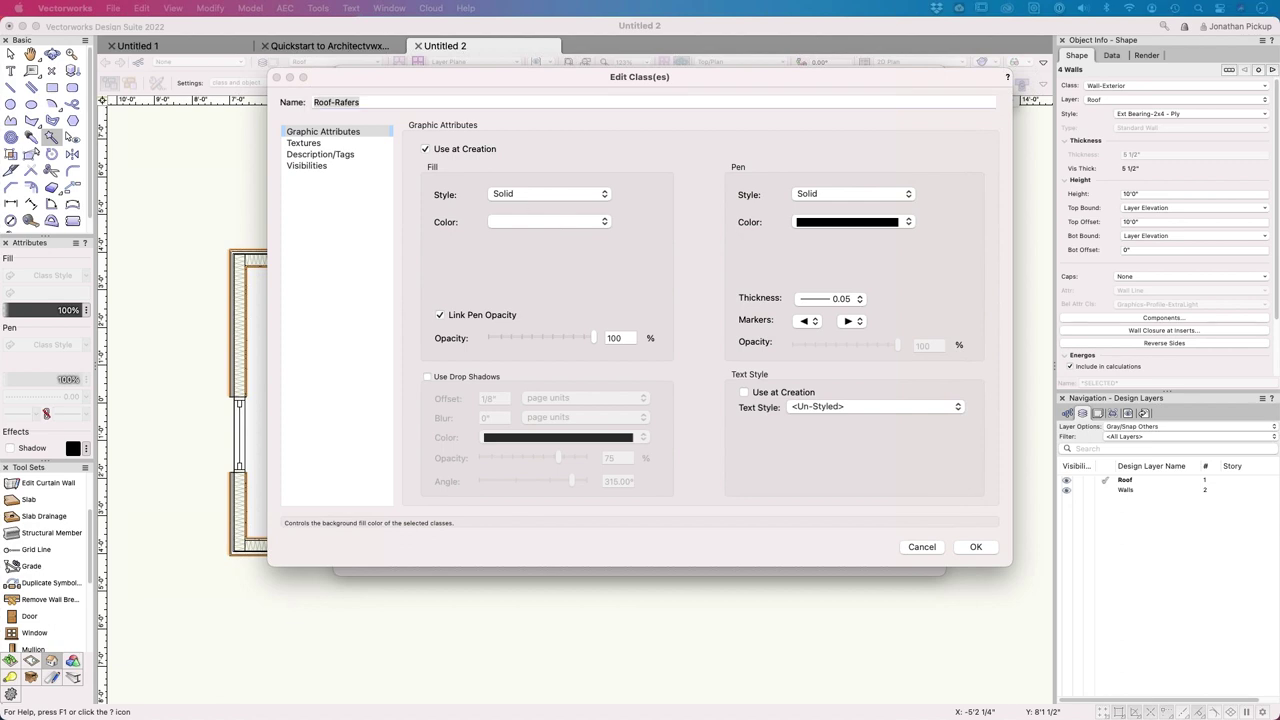
left_click(620, 171)
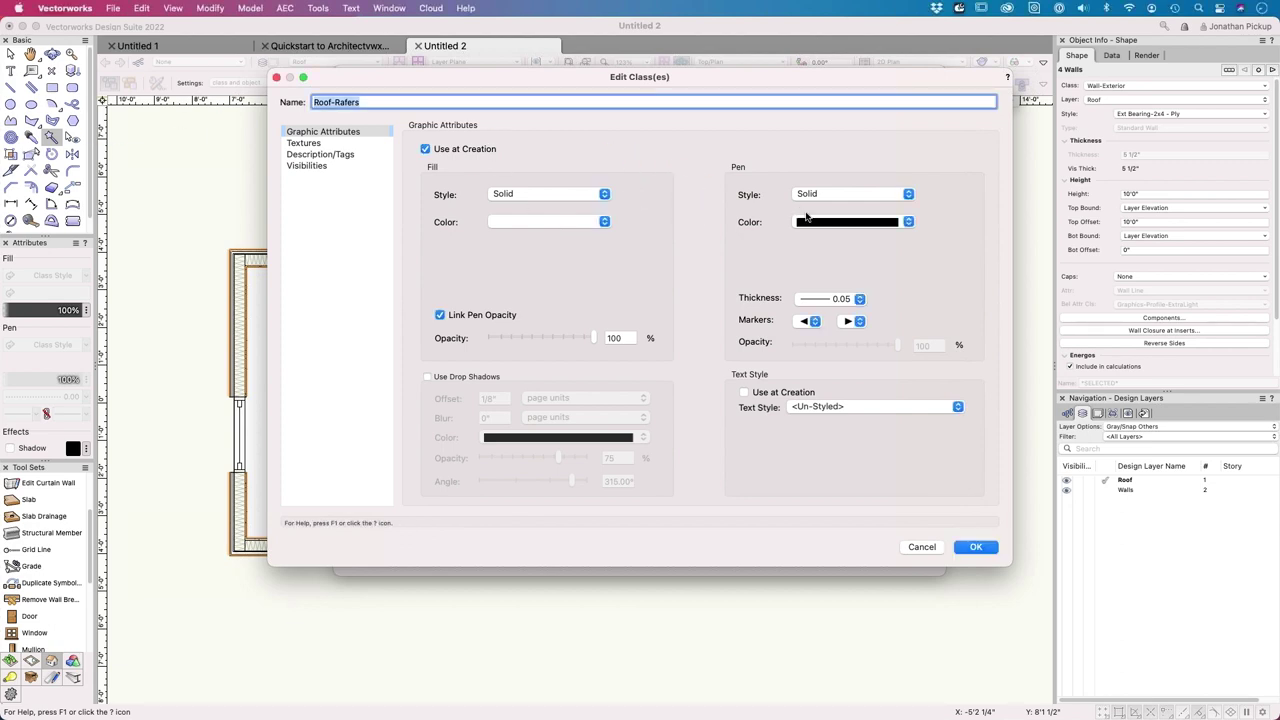
left_click(830, 299)
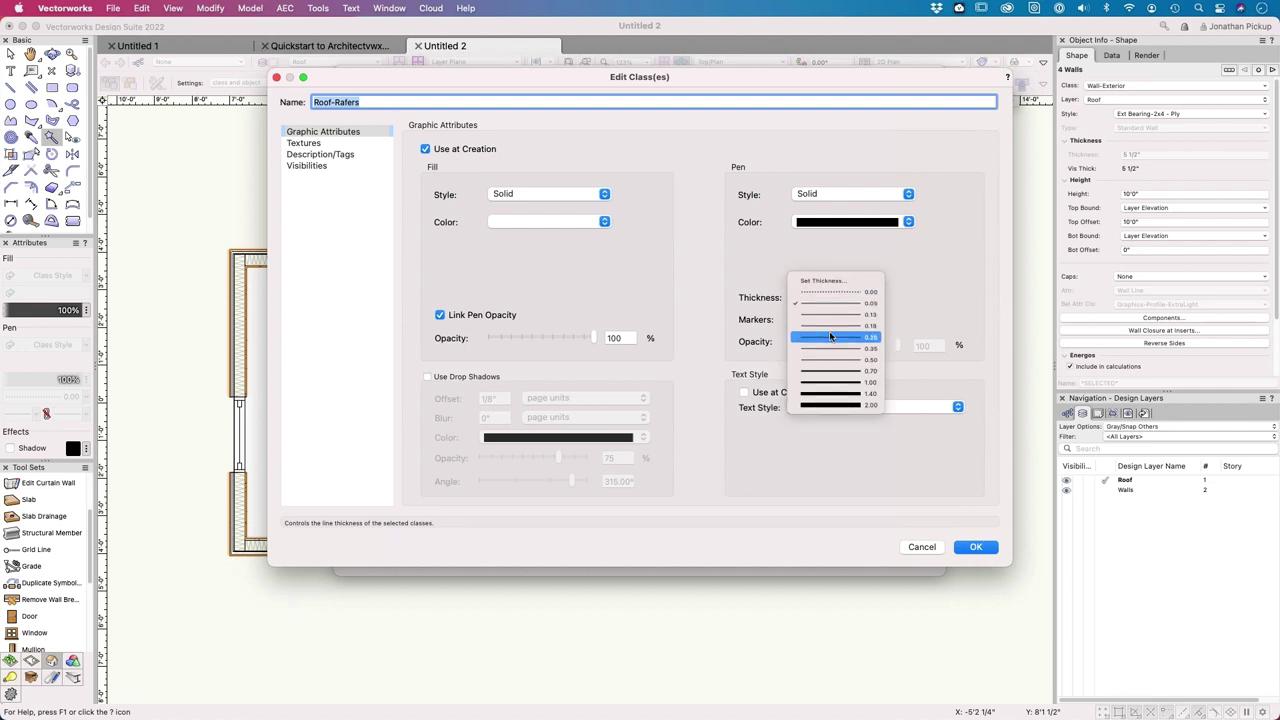
left_click(830, 327)
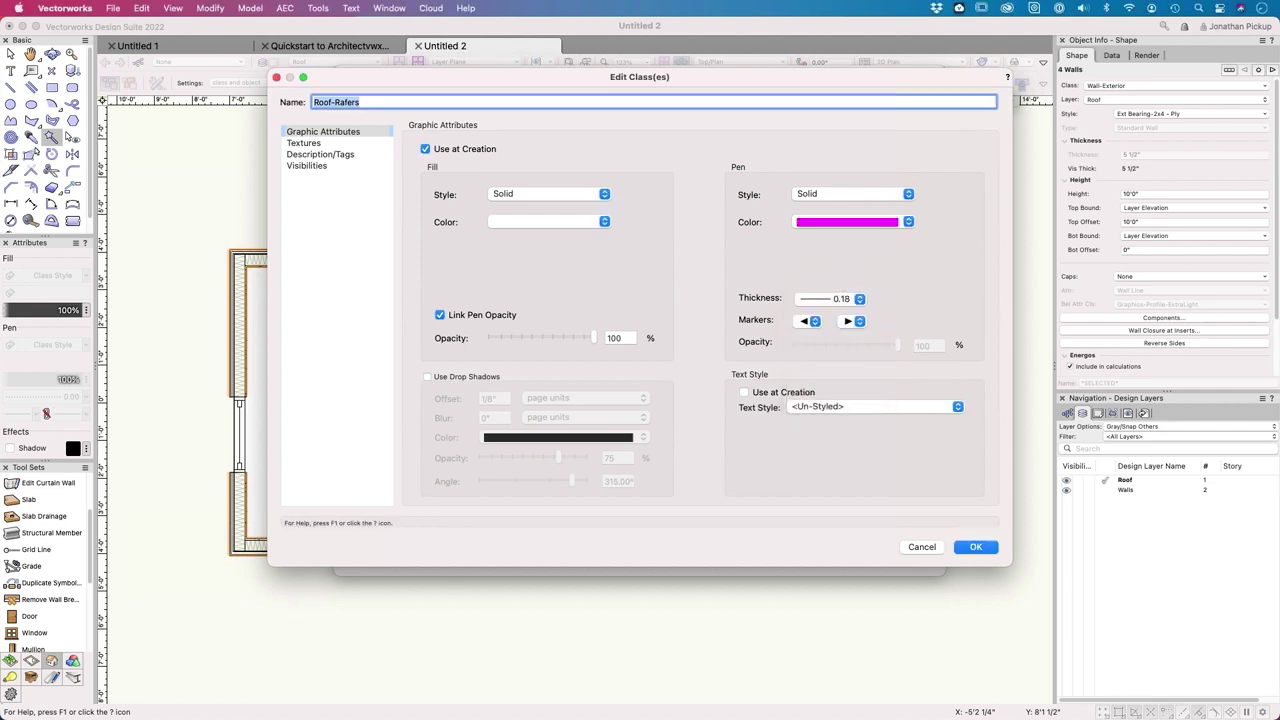
left_click(830, 299)
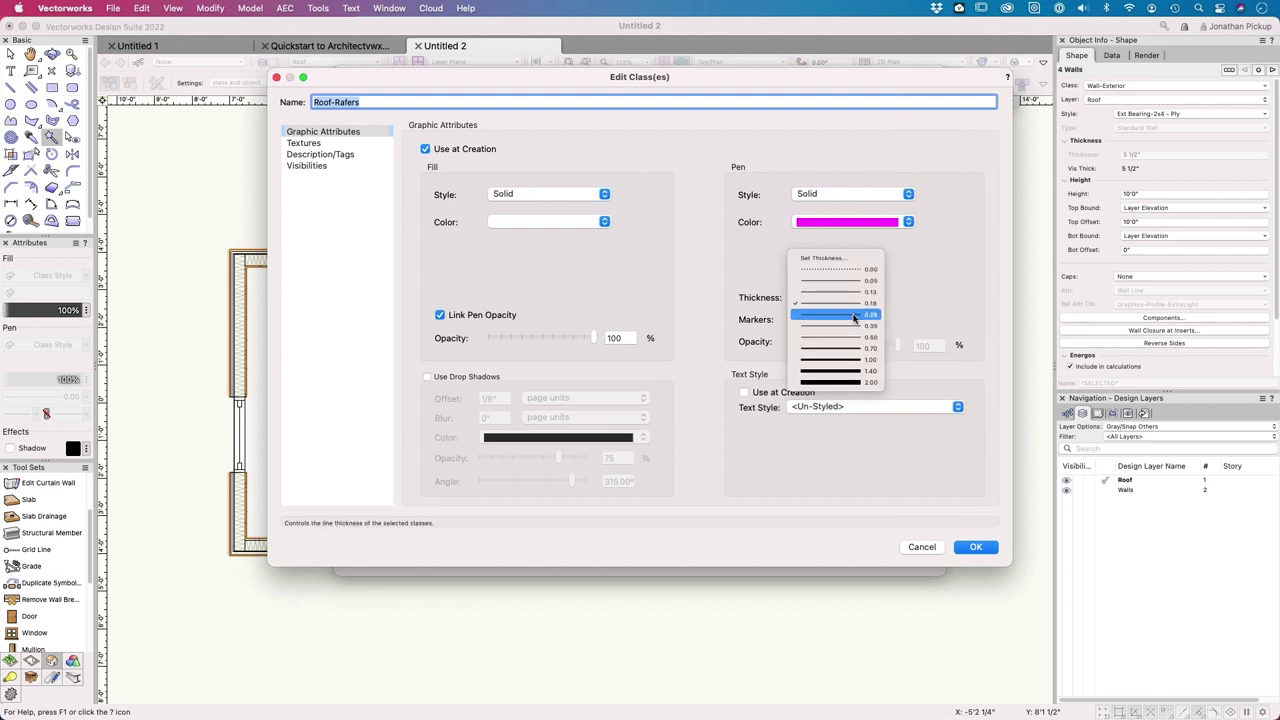
left_click(853, 318)
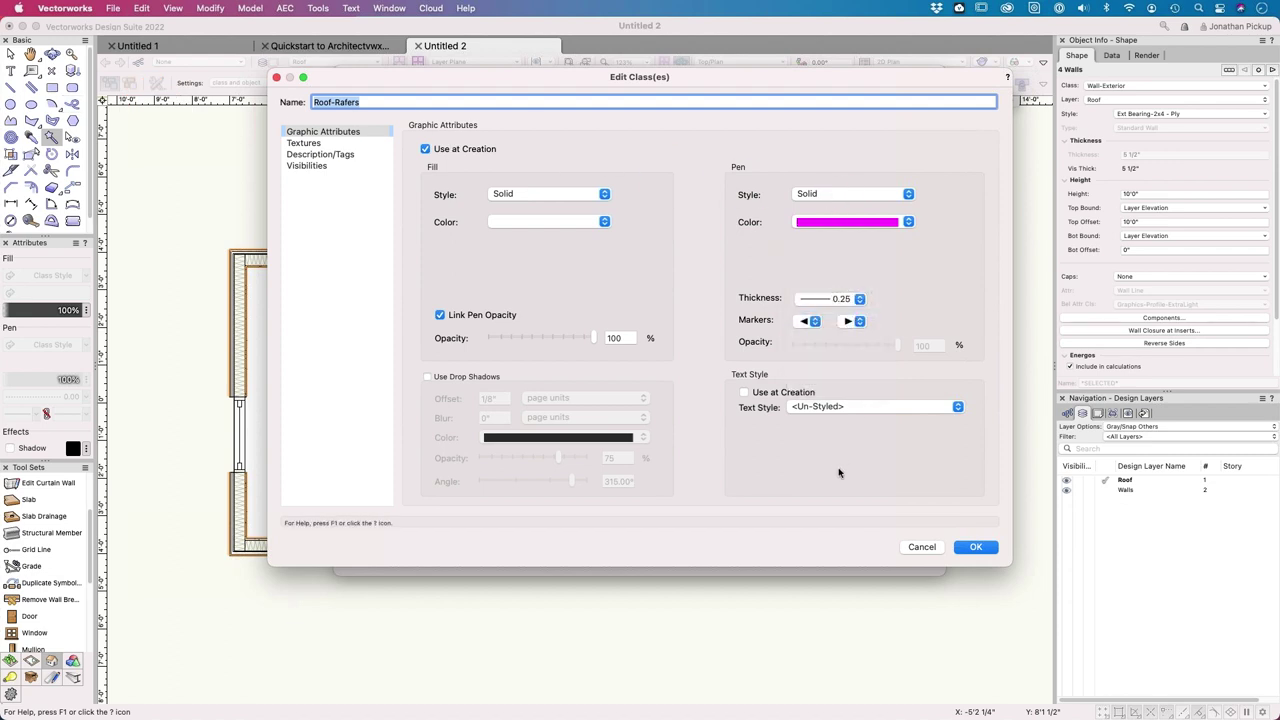
left_click(975, 548)
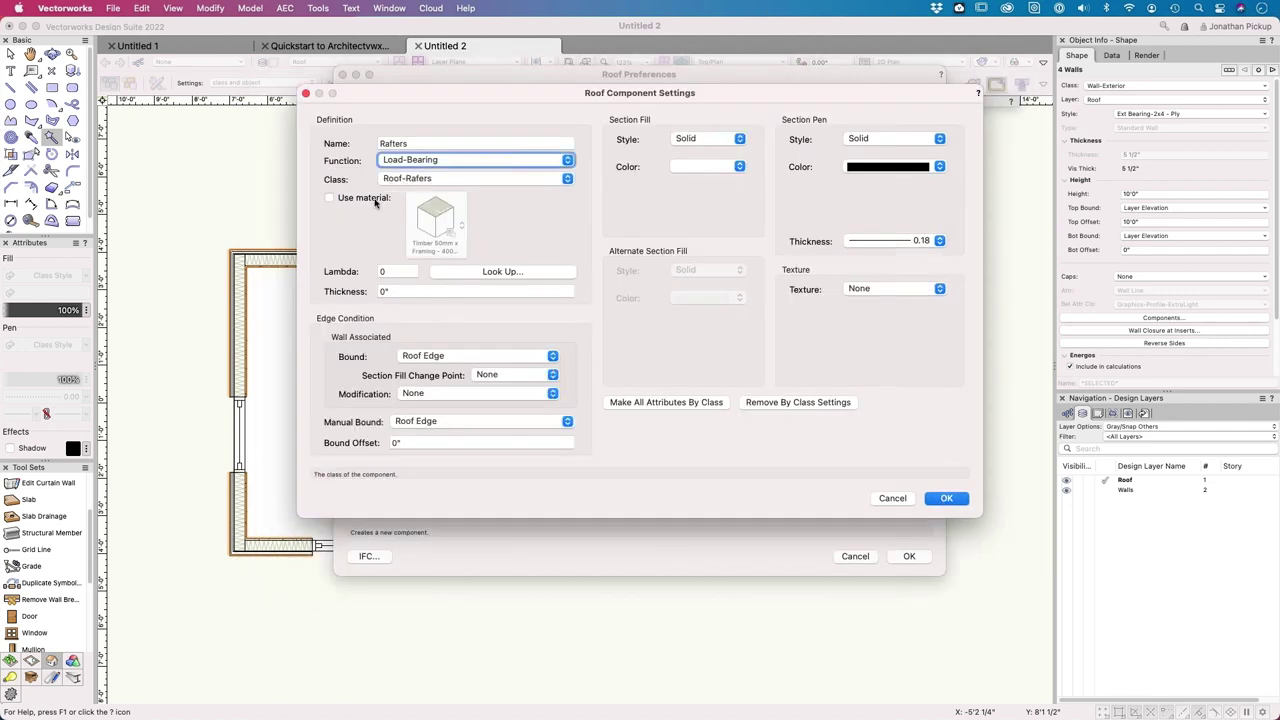
Step: Enable a material for the Rafters component and choose the insulated Timber 50mm x Framing material from the Untitled 2 file
left_click(366, 199)
left_click(438, 222)
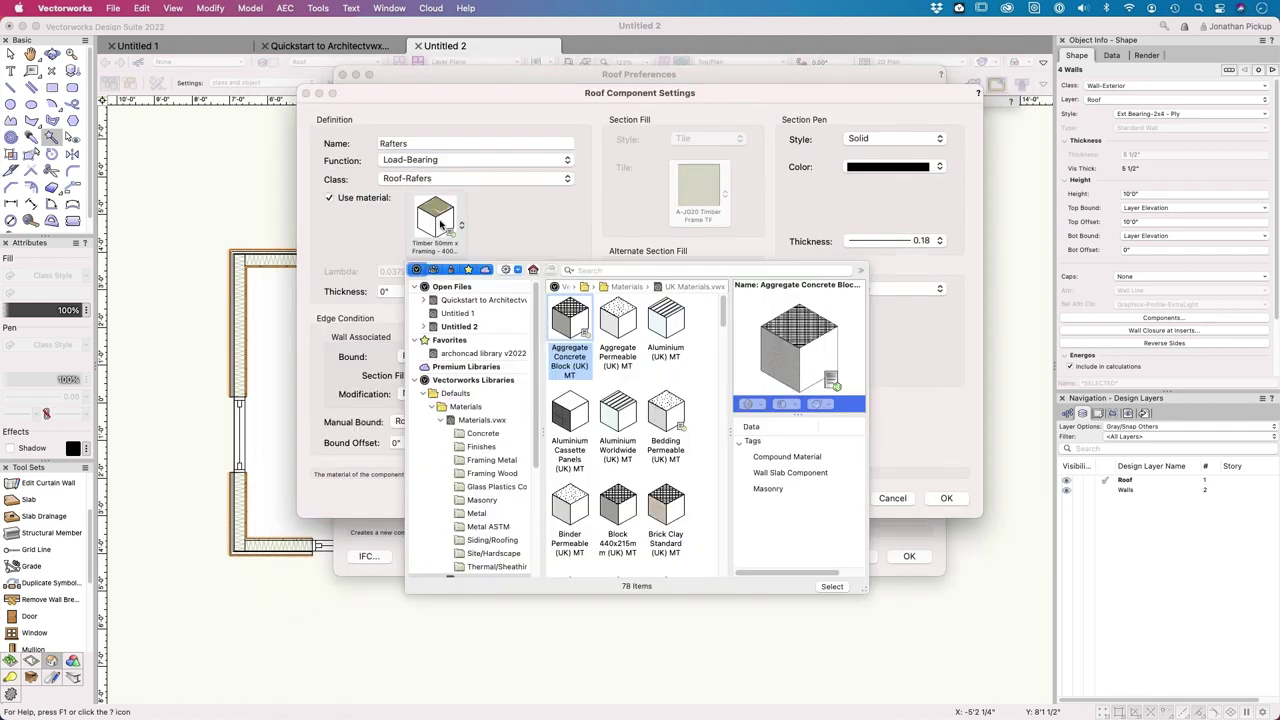
left_click(420, 242)
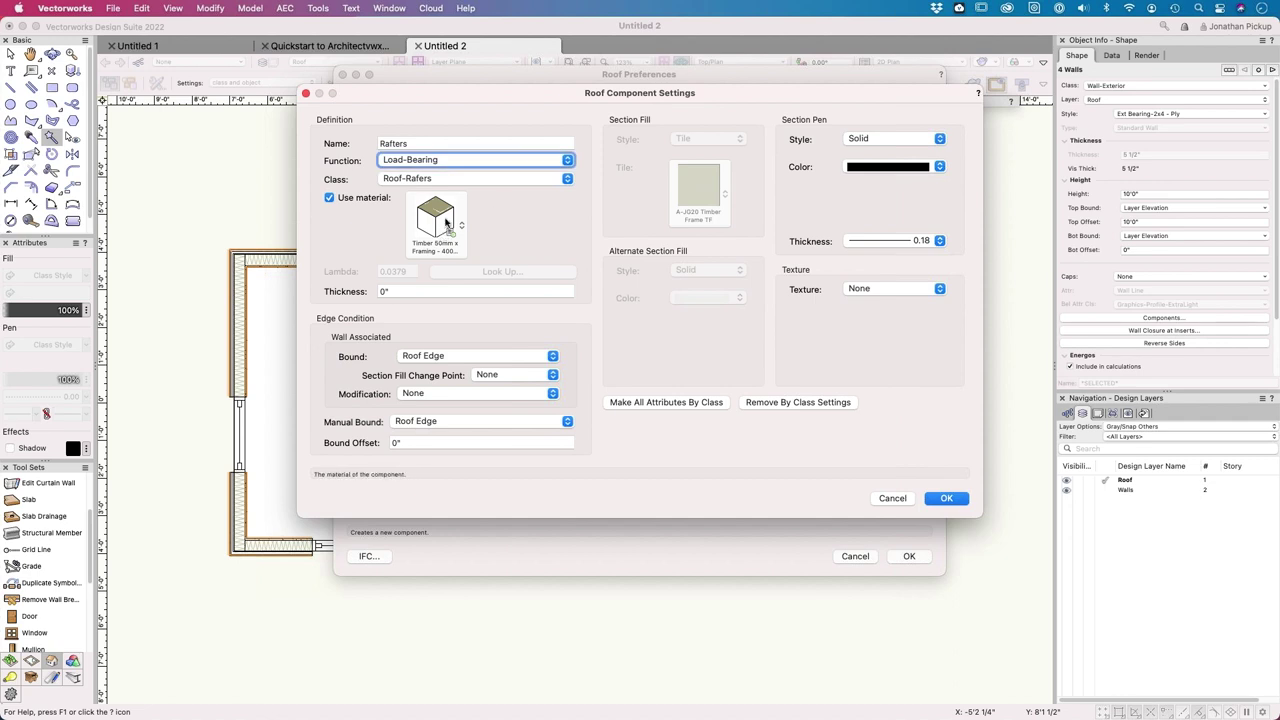
left_click(446, 222)
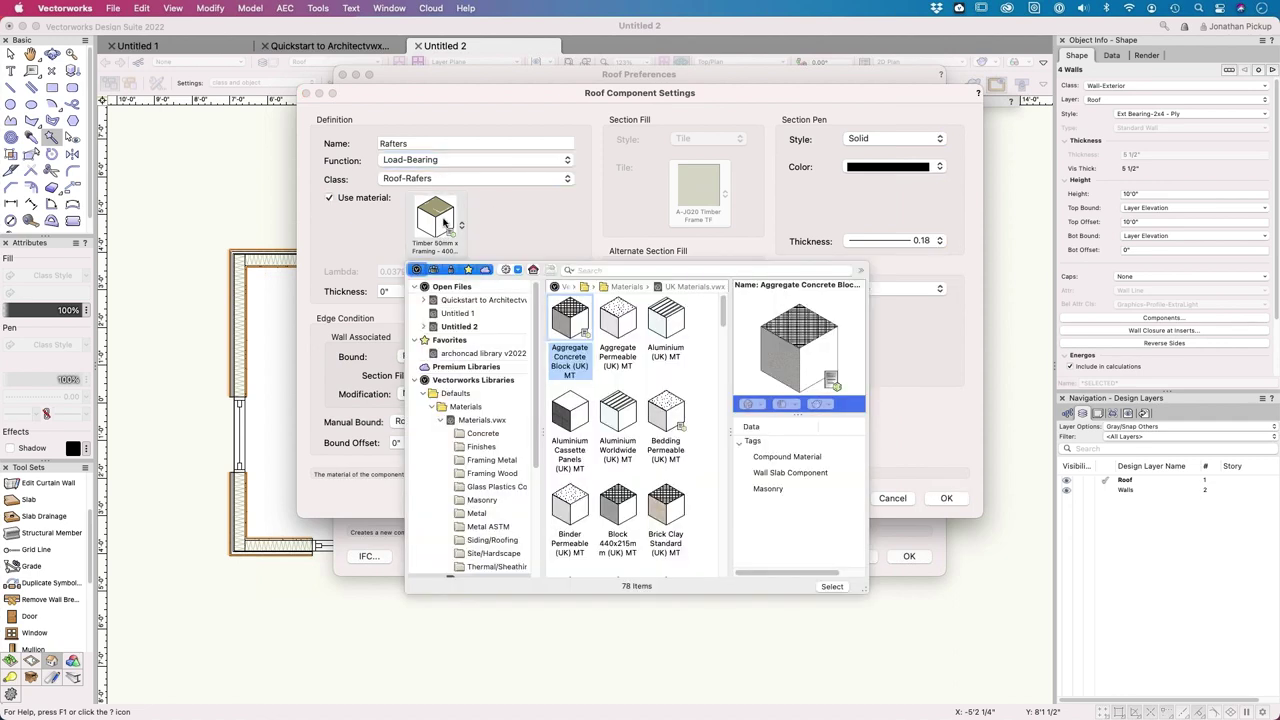
left_click(478, 327)
double_click(566, 418)
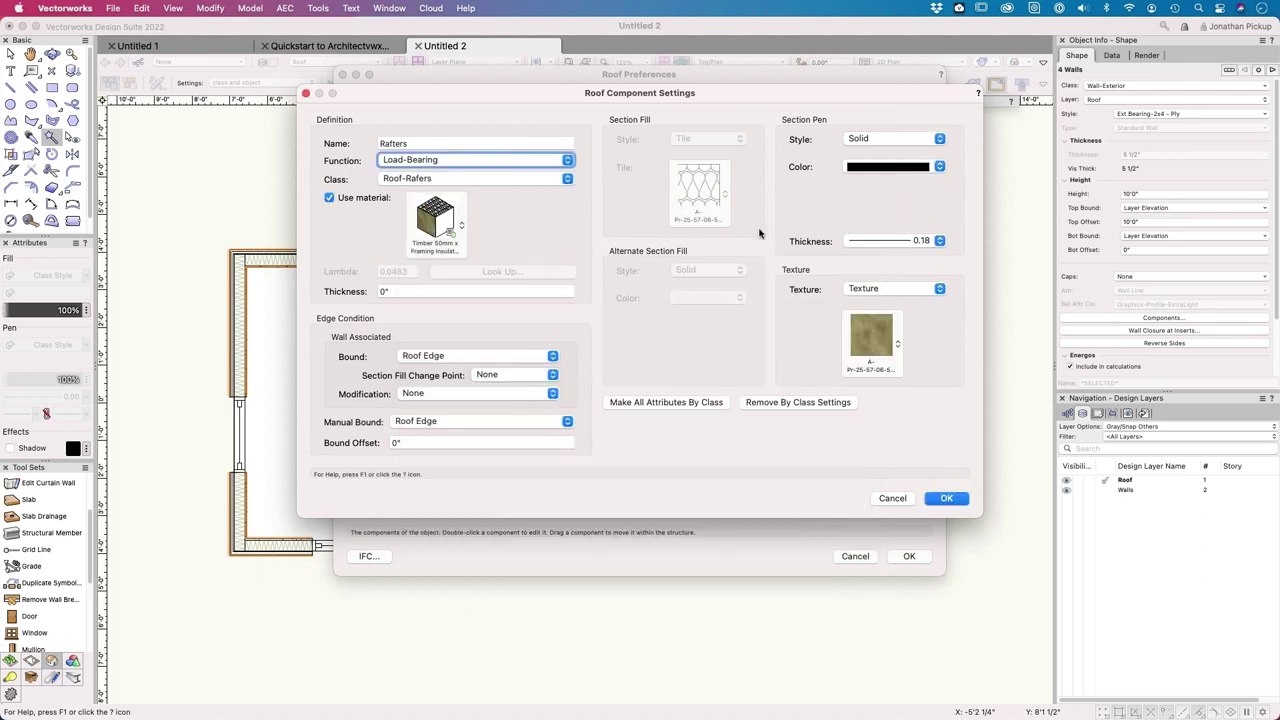
Step: Set the Rafters component's thickness to 5.5 inches
key("Tab")
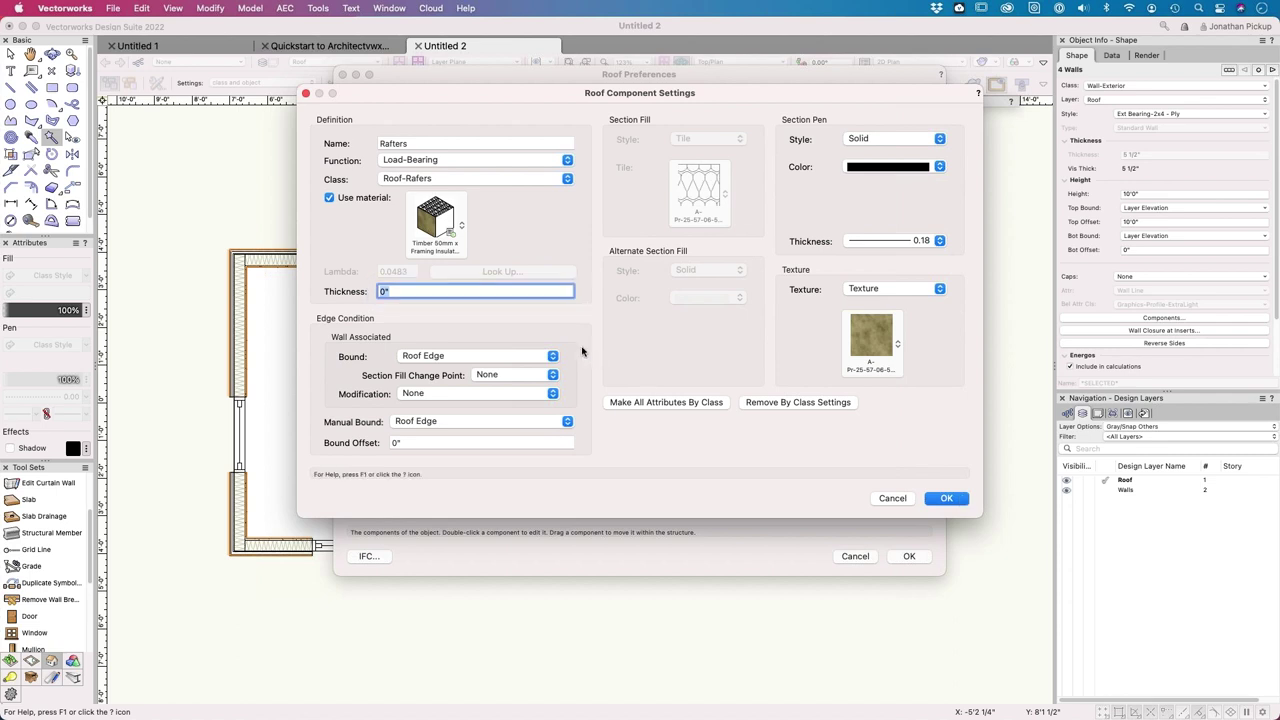
type("5.5")
key("Tab")
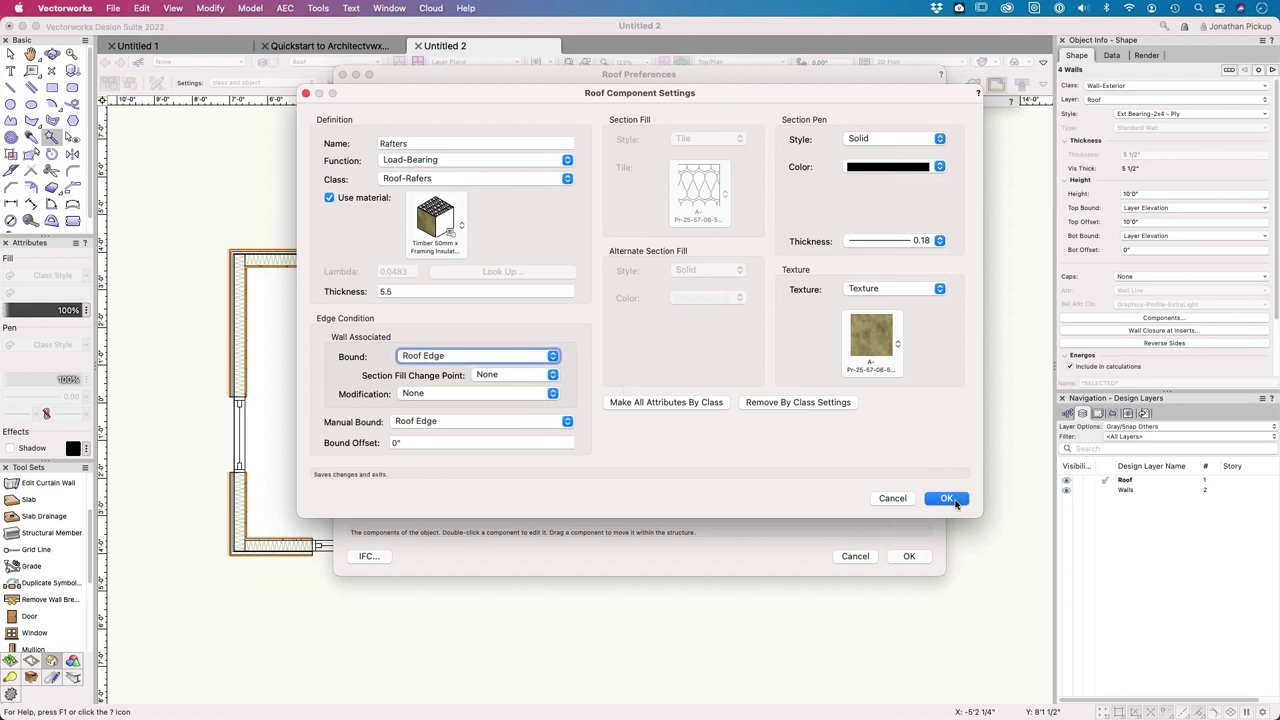
Step: Choose a 0.25 section pen for the Rafters component, make all its attributes by class instead, and accept the component settings
left_click(940, 241)
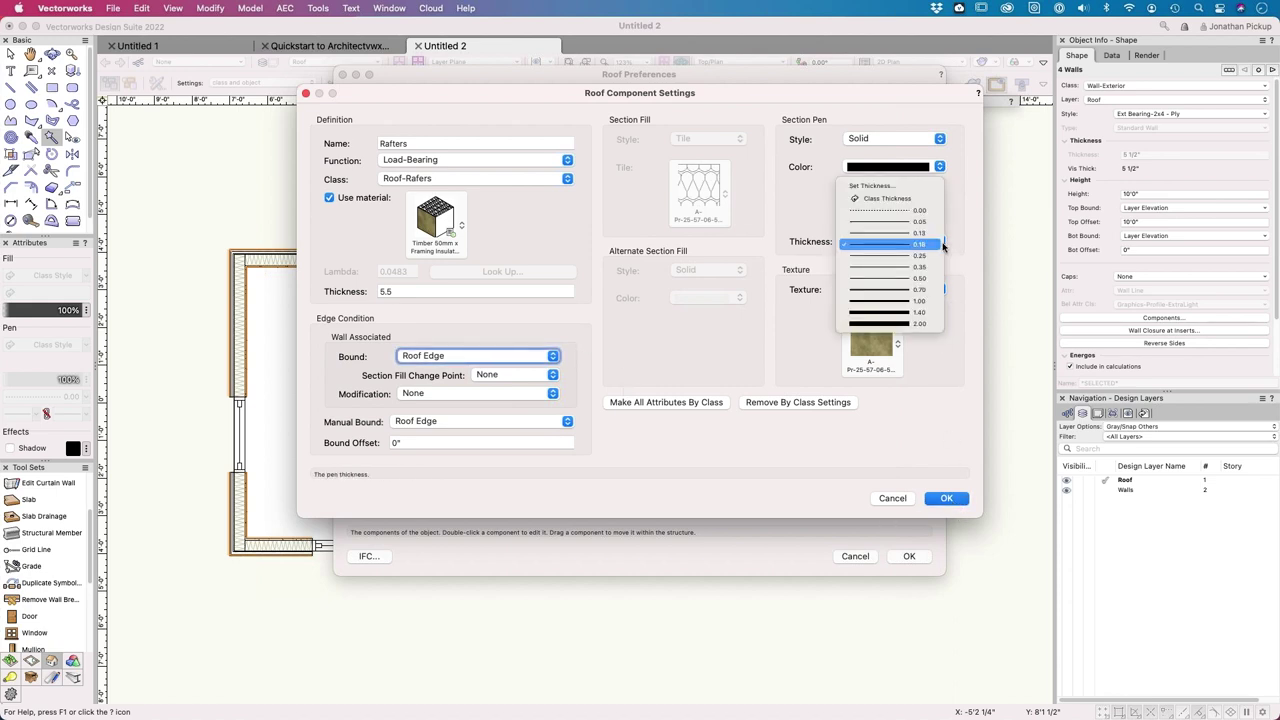
left_click(930, 255)
left_click(955, 500)
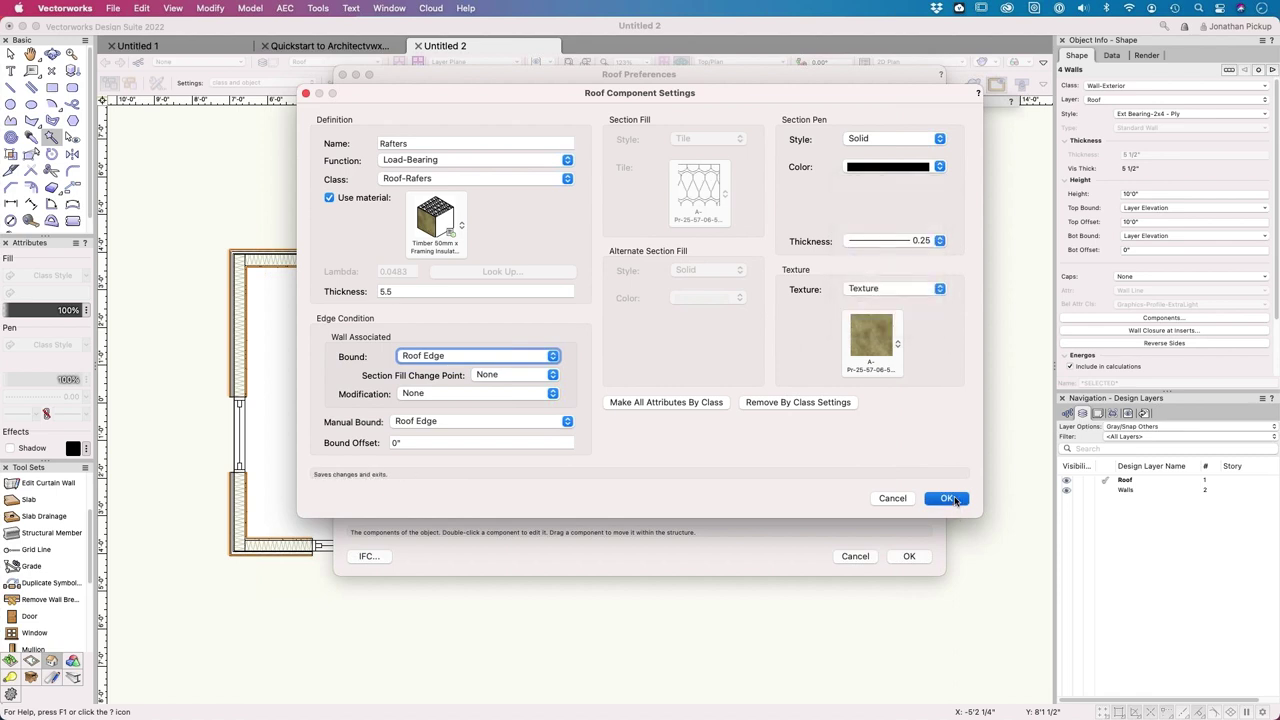
left_click(659, 404)
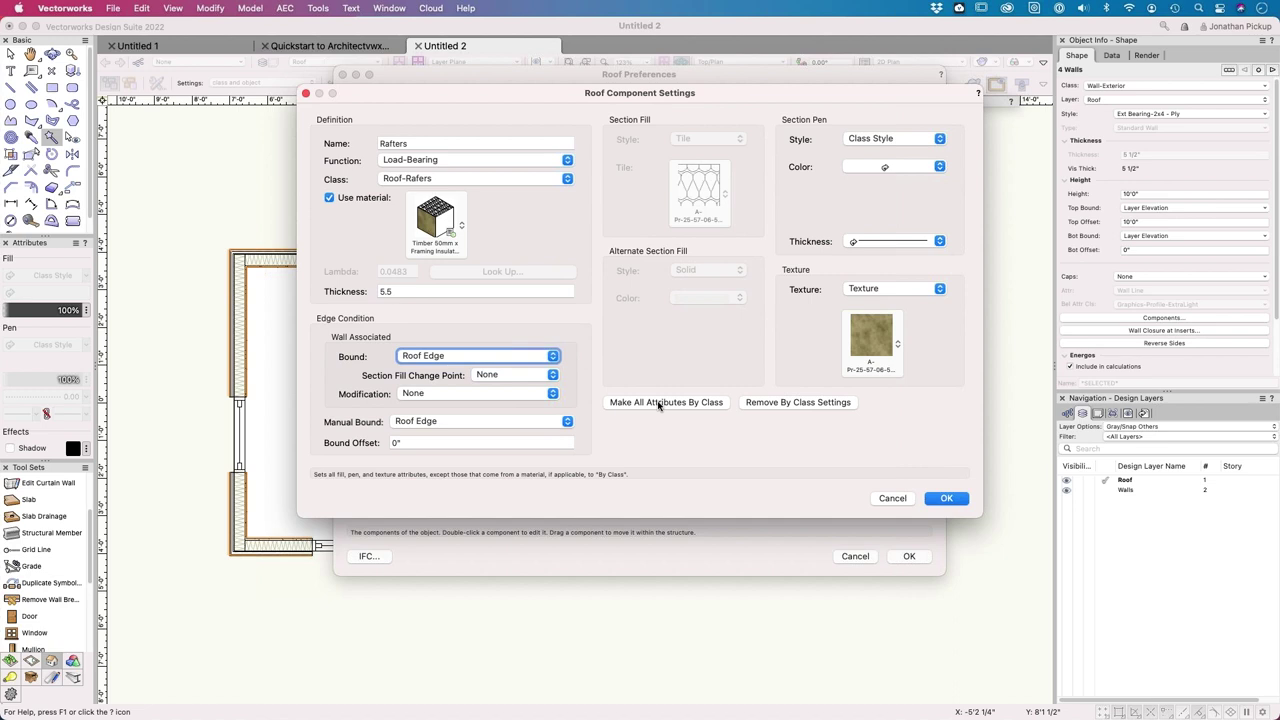
left_click(946, 498)
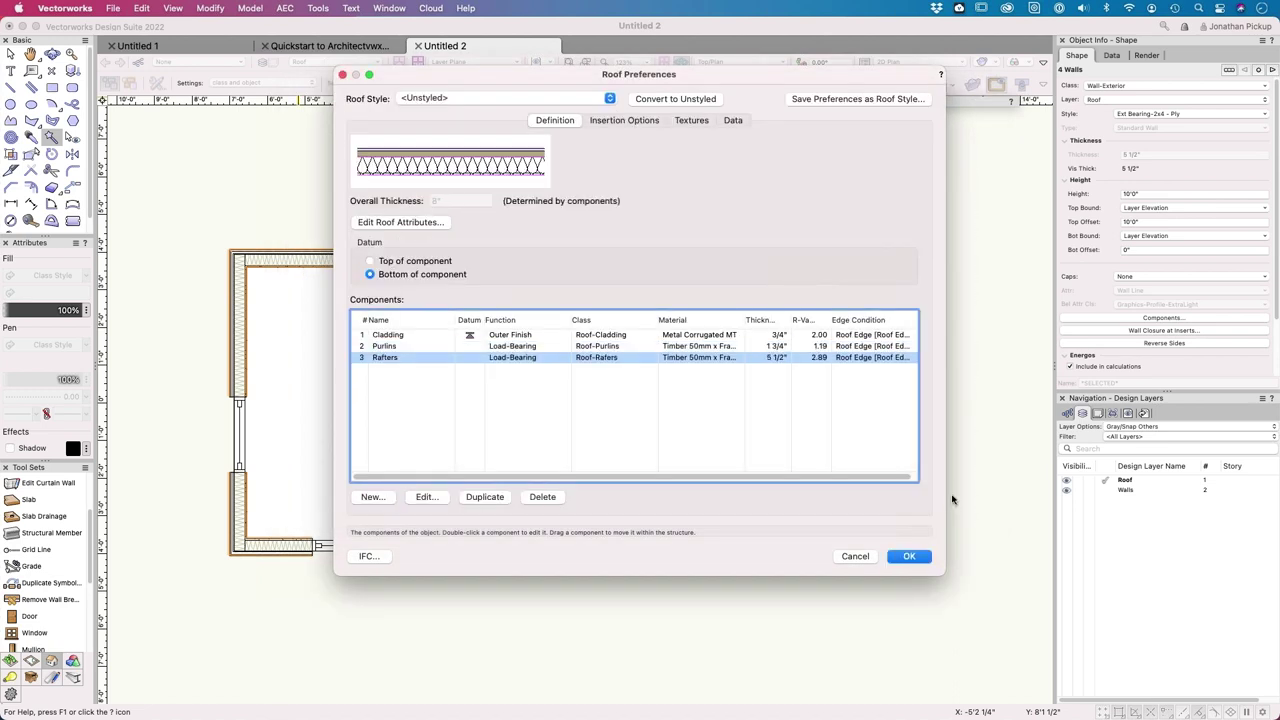
Step: Move the roof's datum to the Rafters component, keeping it at the bottom of the component, and accept the roof preferences
left_click(470, 346)
left_click(465, 359)
left_click(466, 362)
left_click(469, 361)
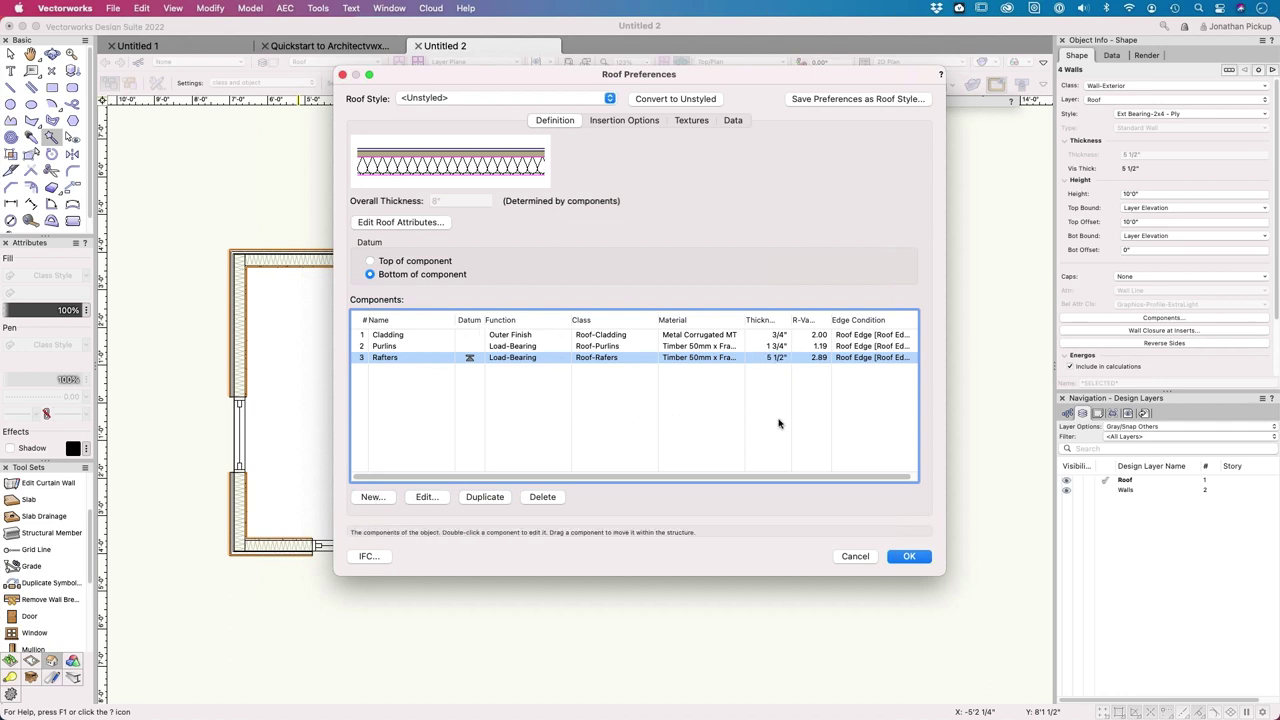
left_click(909, 556)
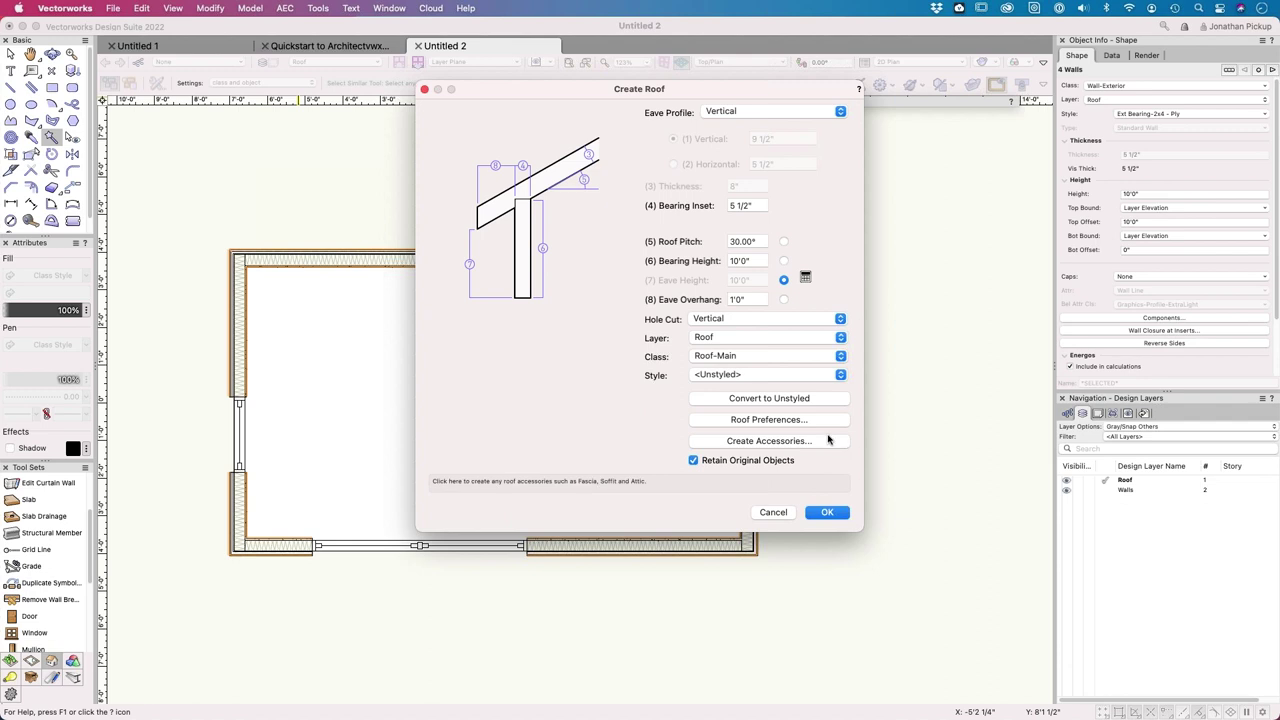
Step: Set the roof pitch to 22.5 degrees and the bearing height to 8'
left_click_drag(759, 241, 714, 241)
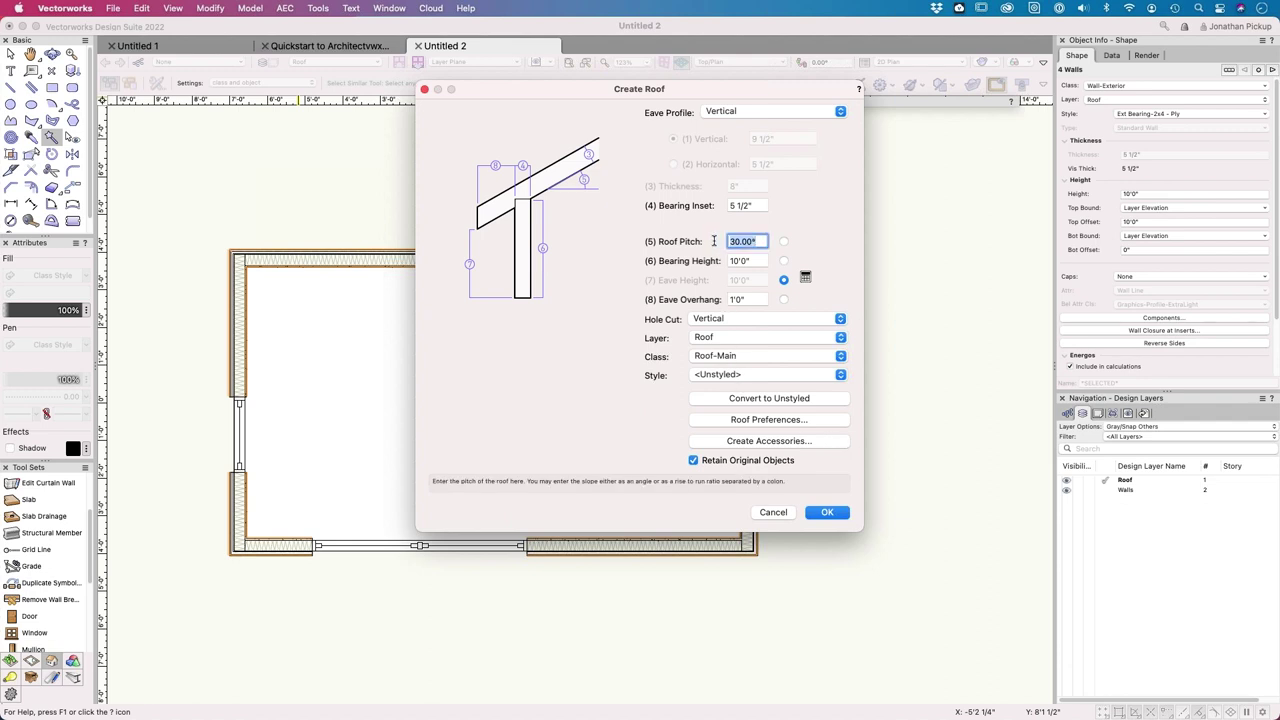
type("22.5")
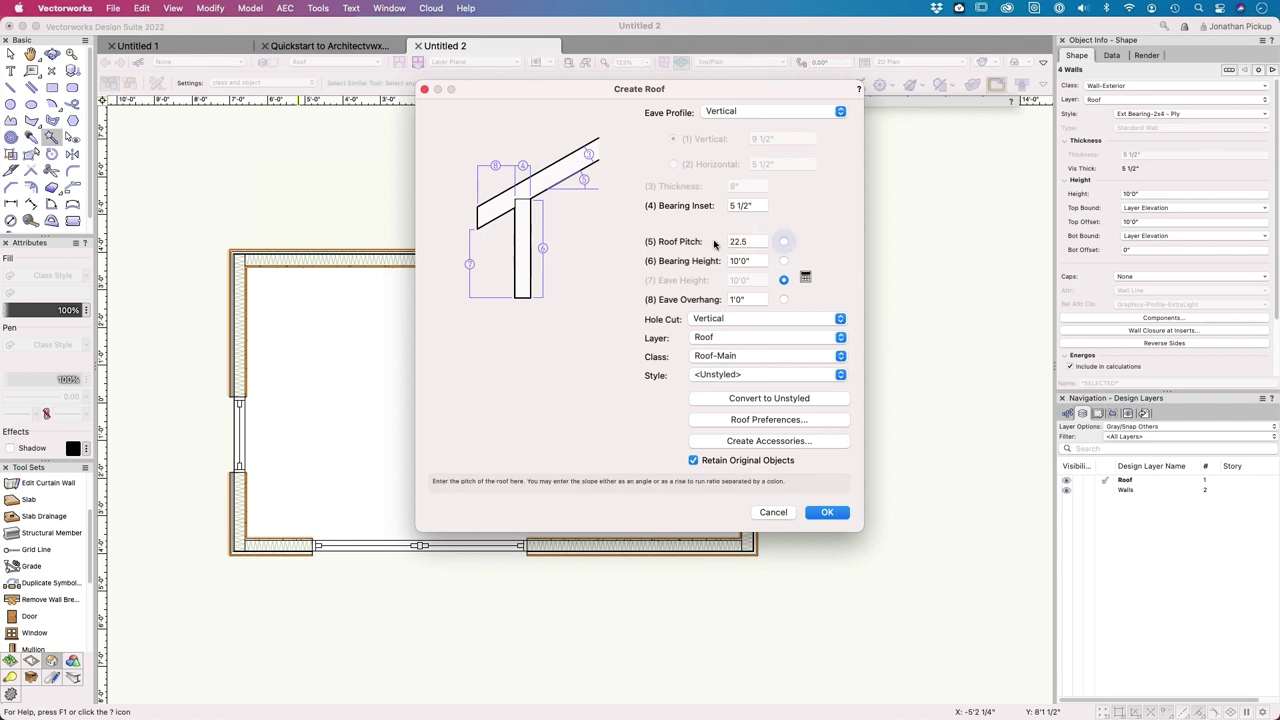
left_click(759, 205)
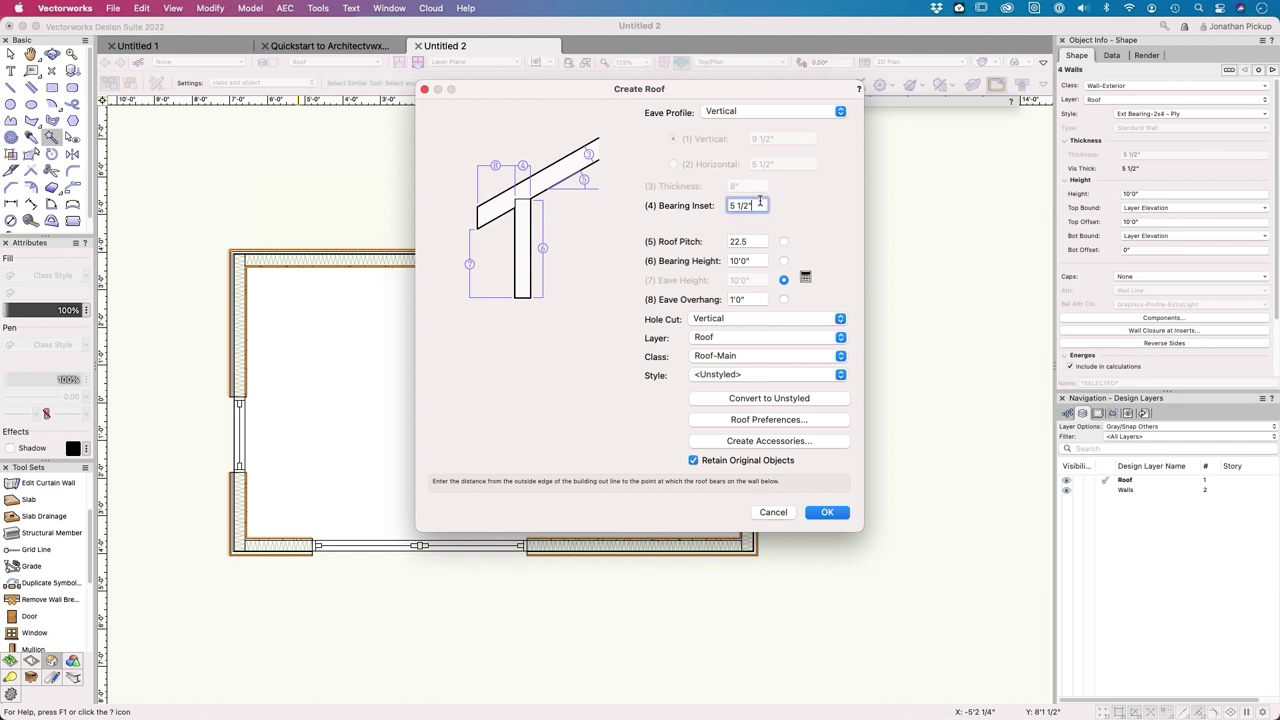
left_click_drag(752, 261, 714, 261)
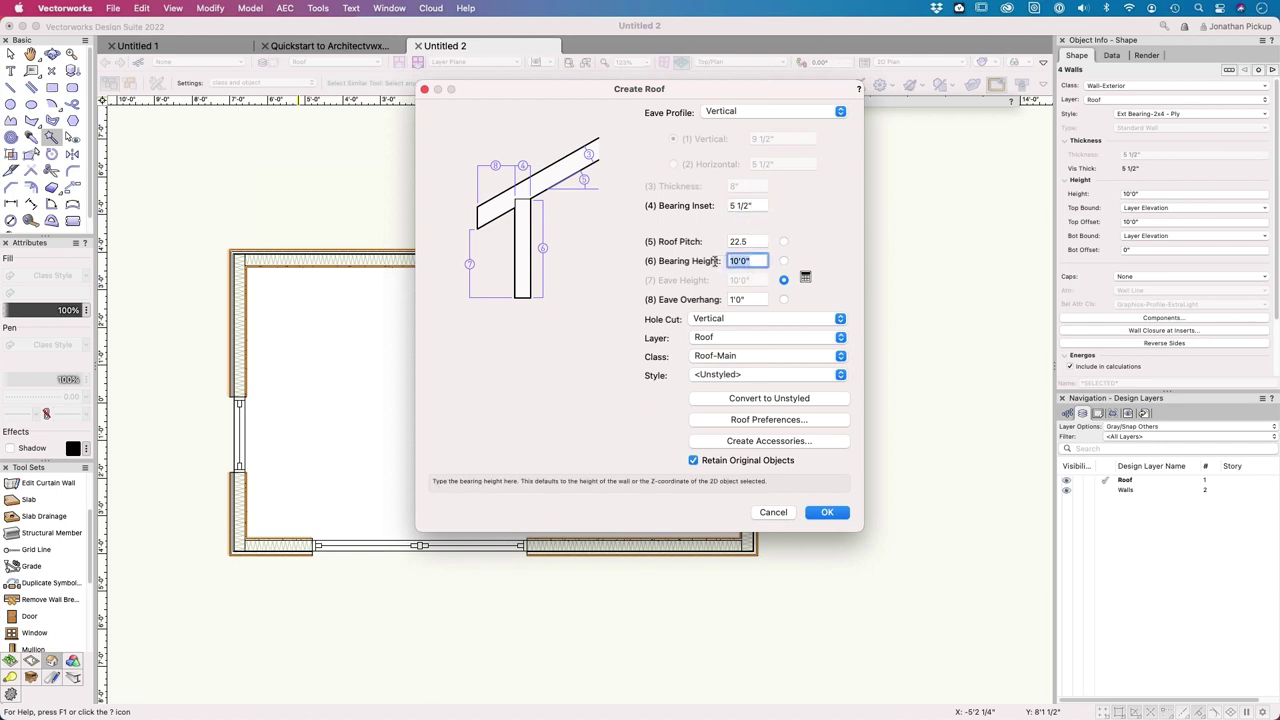
type("8;'")
key("Tab")
left_click_drag(762, 261, 720, 256)
type("8'")
key("Tab")
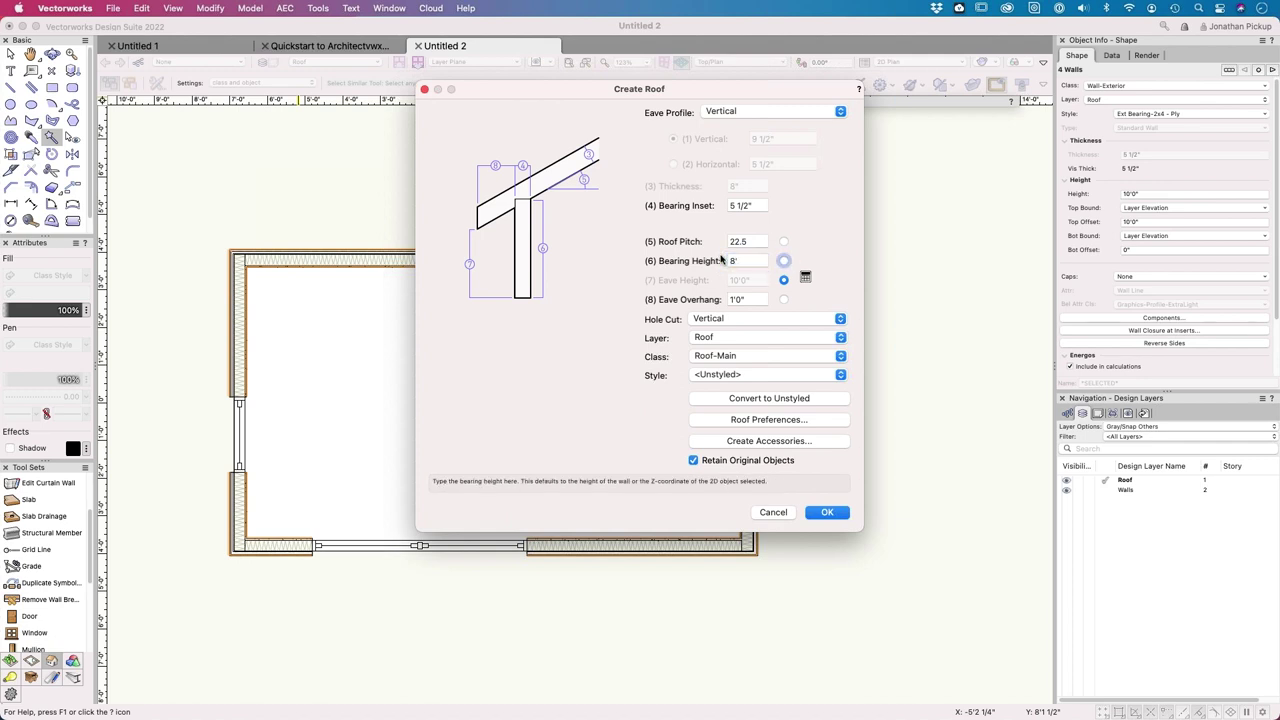
Step: Set the roof's eave overhang to 24 inches
key("Tab")
key("Tab")
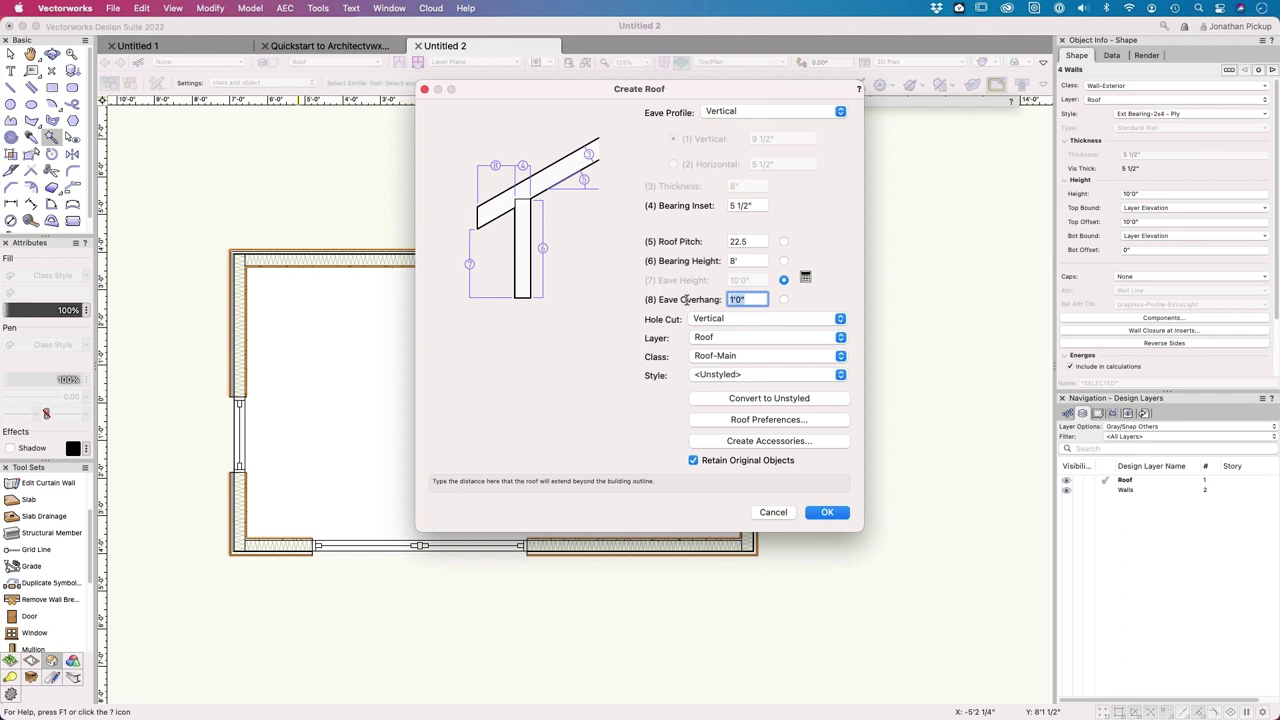
type("24")
key("Tab")
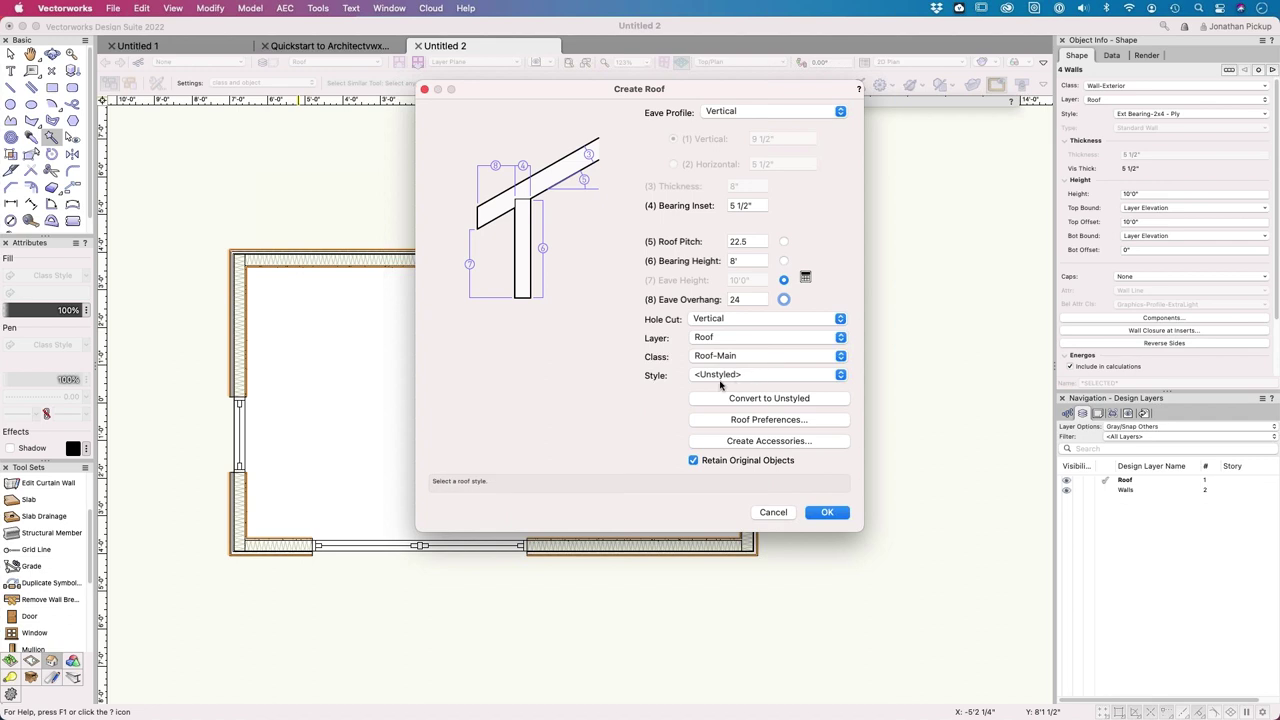
Step: Save the roof preferences as a roof style named "Corrugated - 2x6" and accept them
left_click(750, 421)
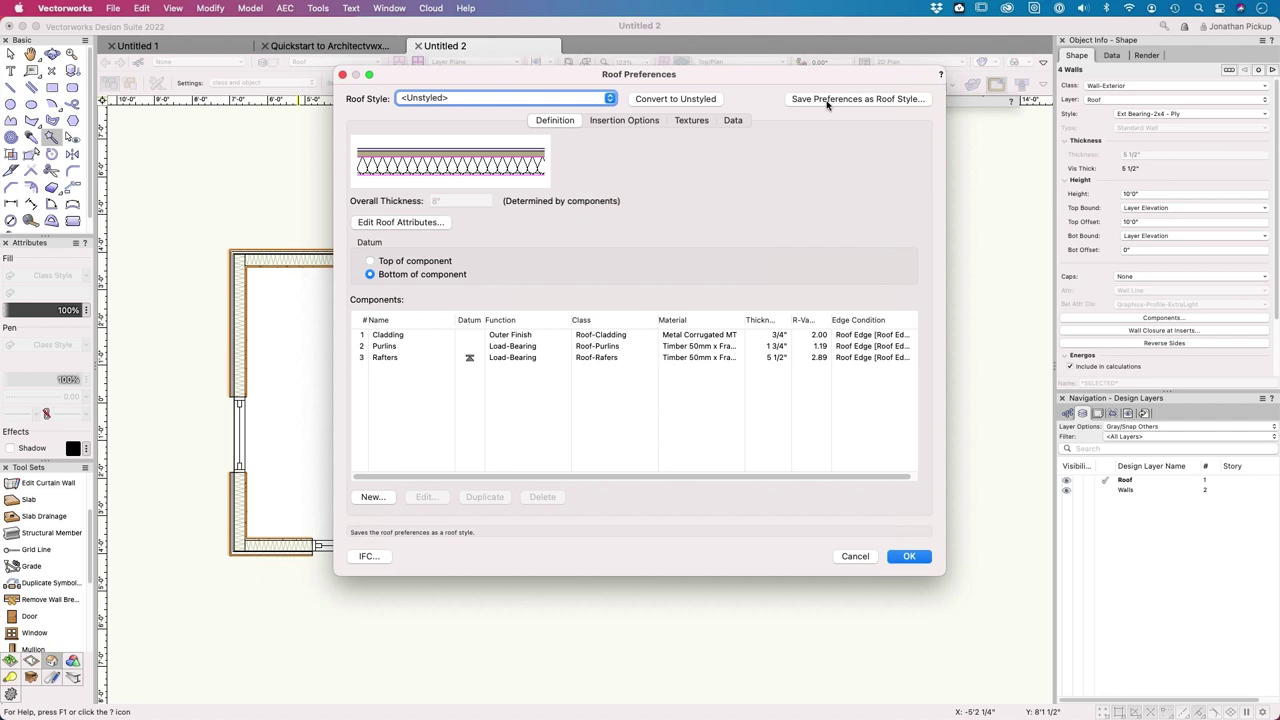
left_click(827, 100)
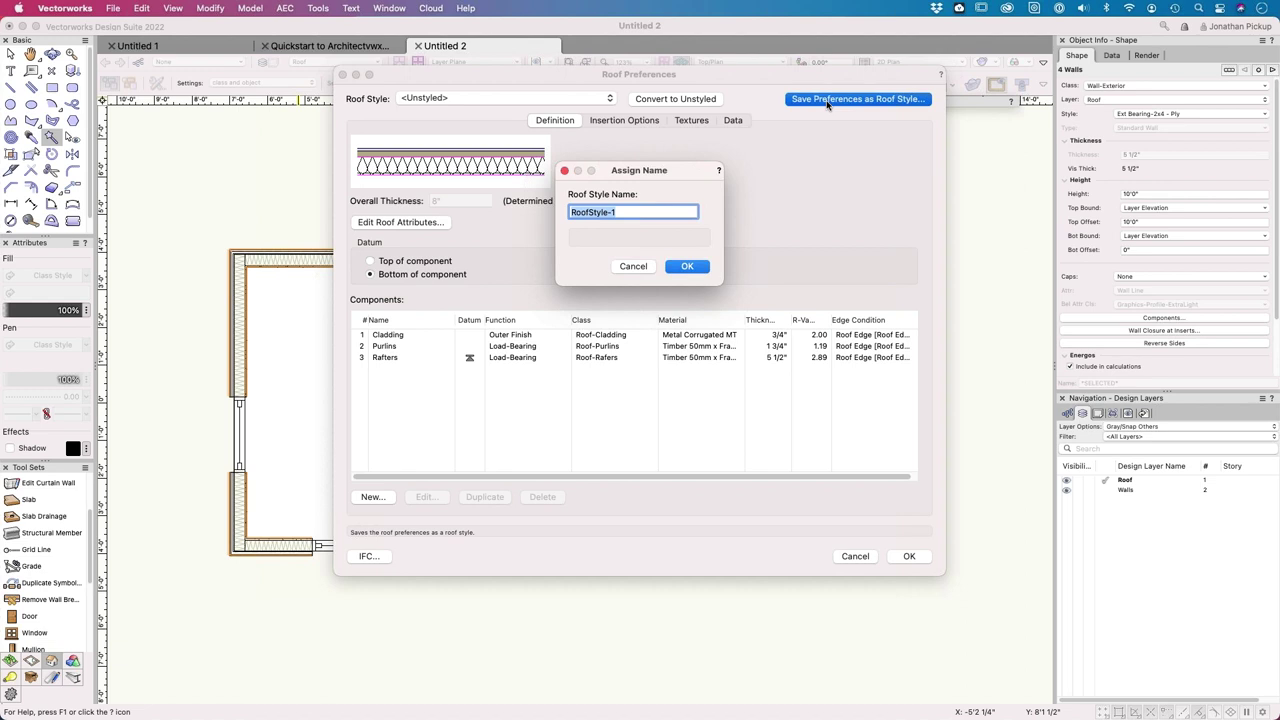
type("Corrugated - 2x6")
key("Return")
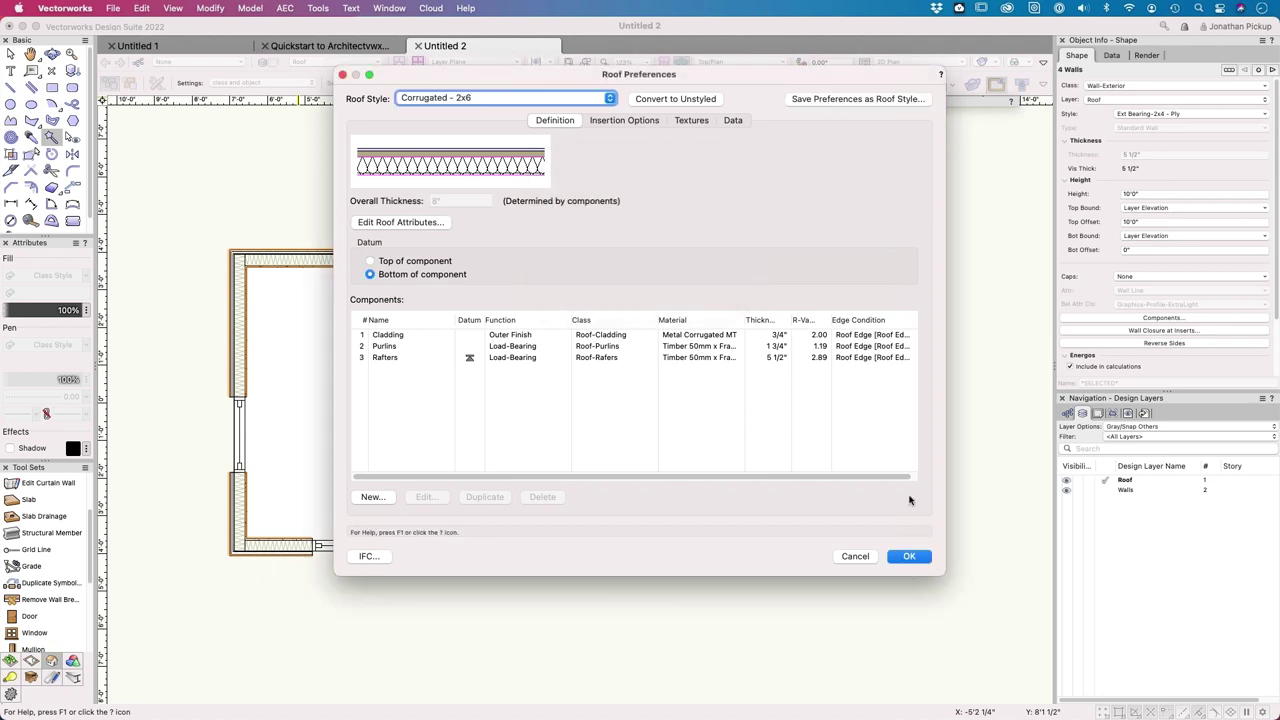
left_click(907, 557)
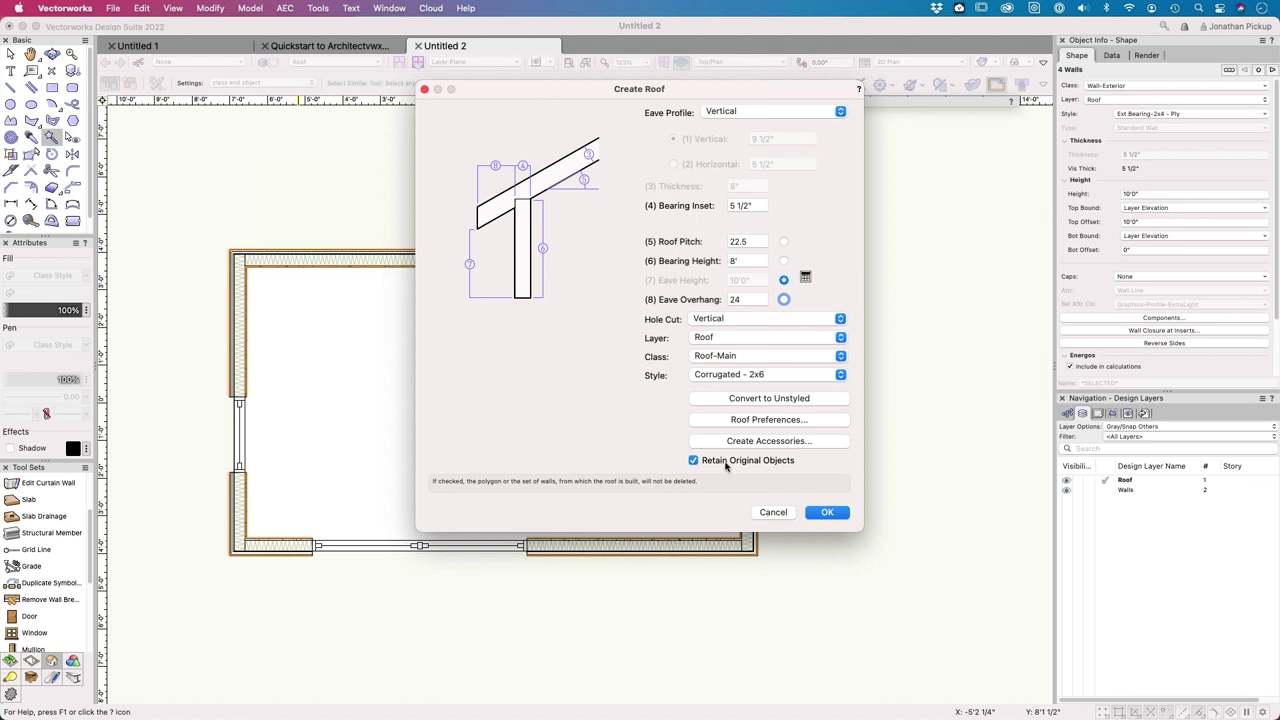
Step: Create the roof from the walls with the original objects retained, and show the model in a right isometric view
left_click(826, 512)
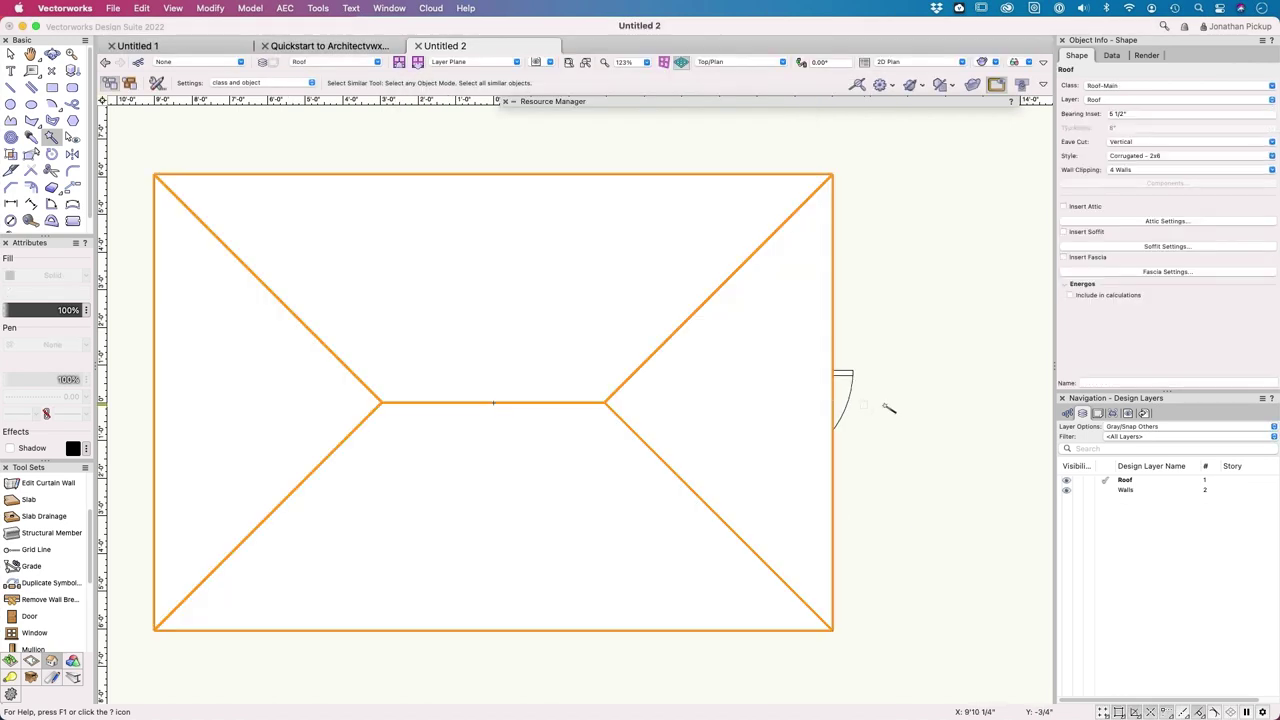
scroll(962, 455, "down", 3)
key("3")
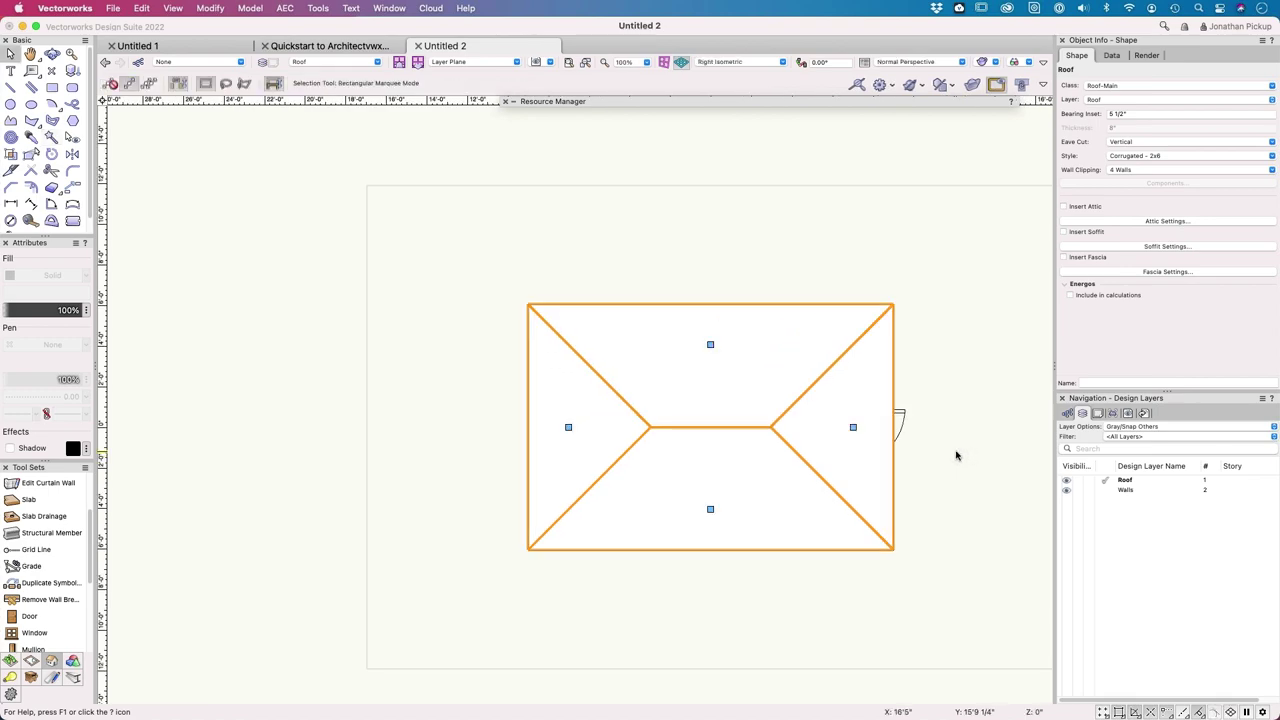
middle_click_drag(603, 555, 698, 505, "shift")
key("0")
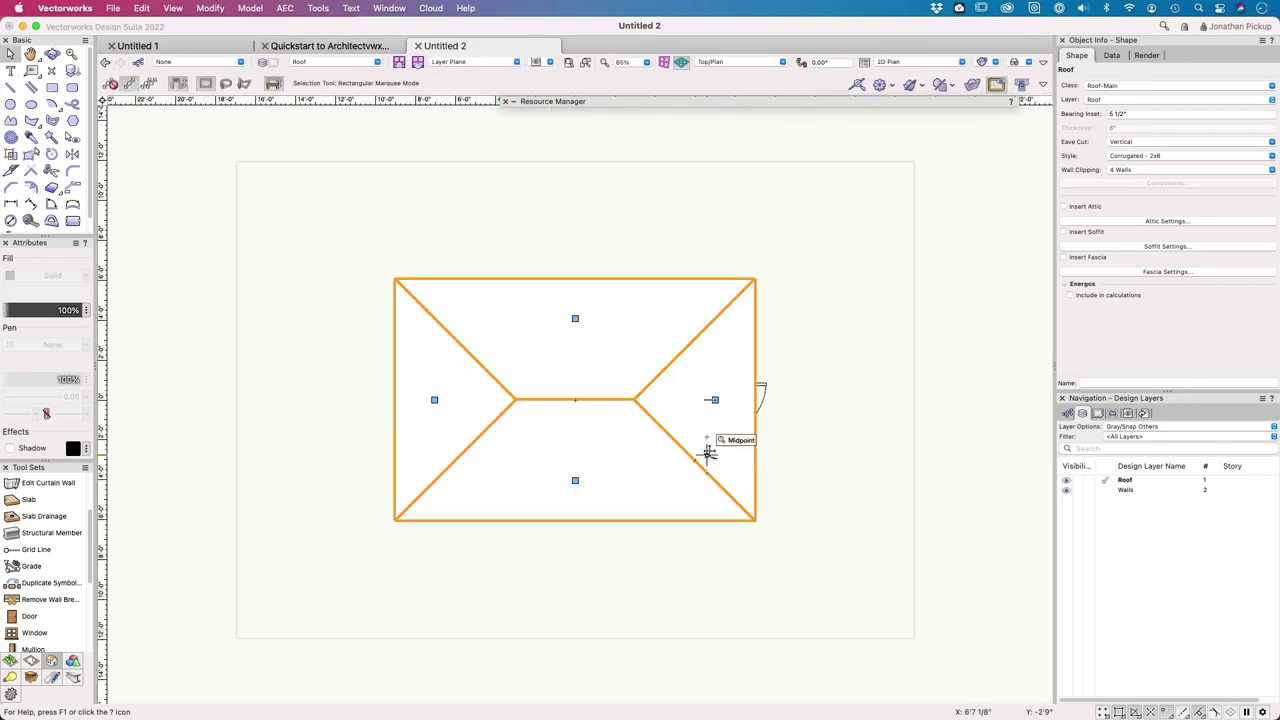
key("3")
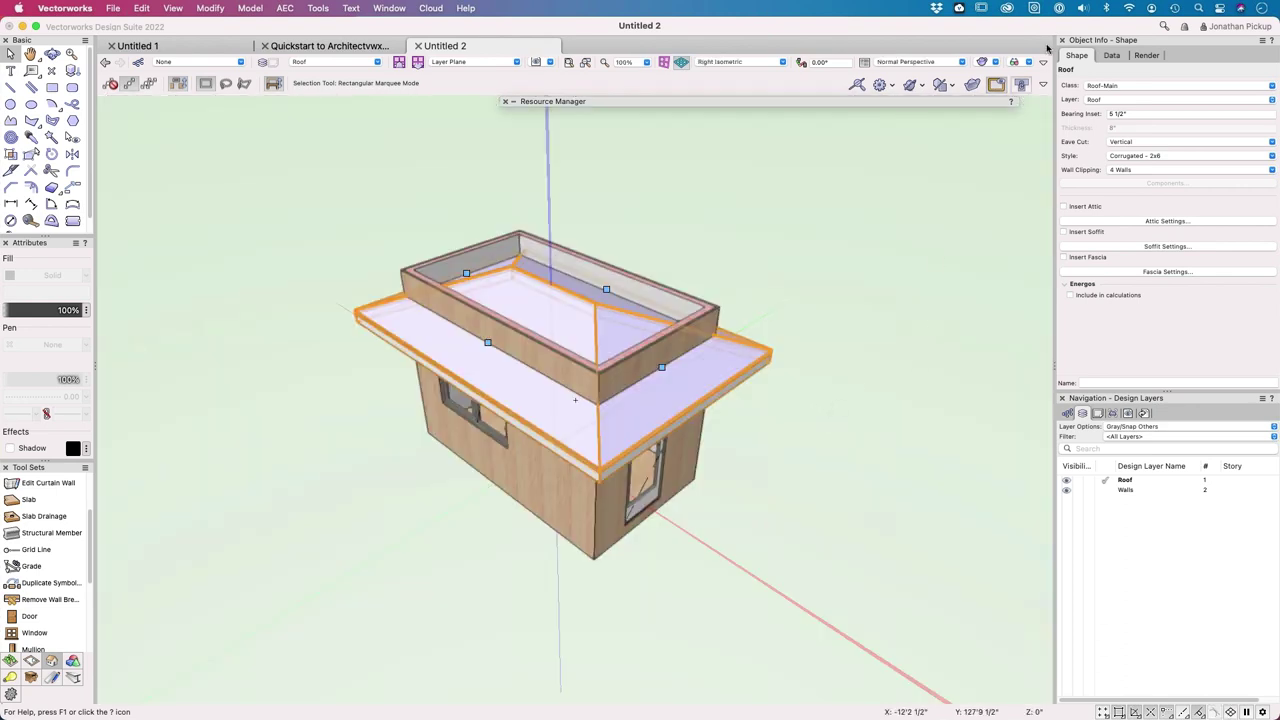
Step: Set the roof's texture mode to By Component so each component displays its own texture
left_click(1146, 57)
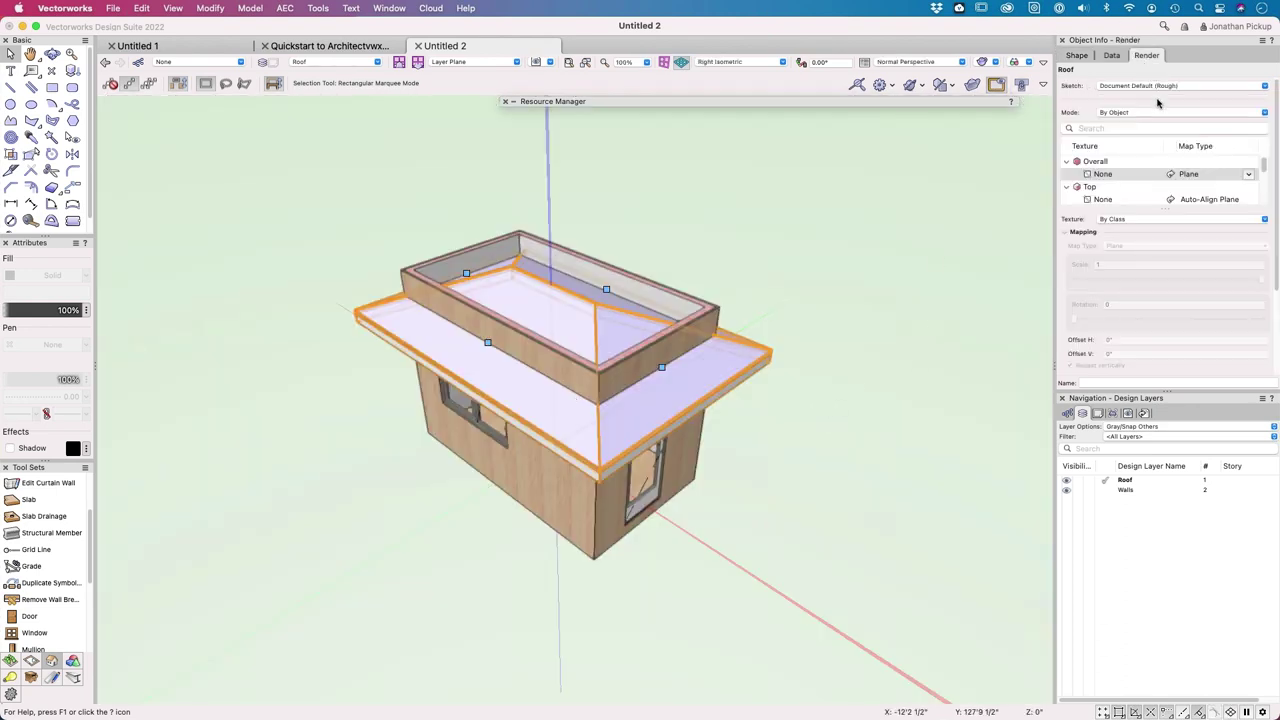
left_click(1125, 116)
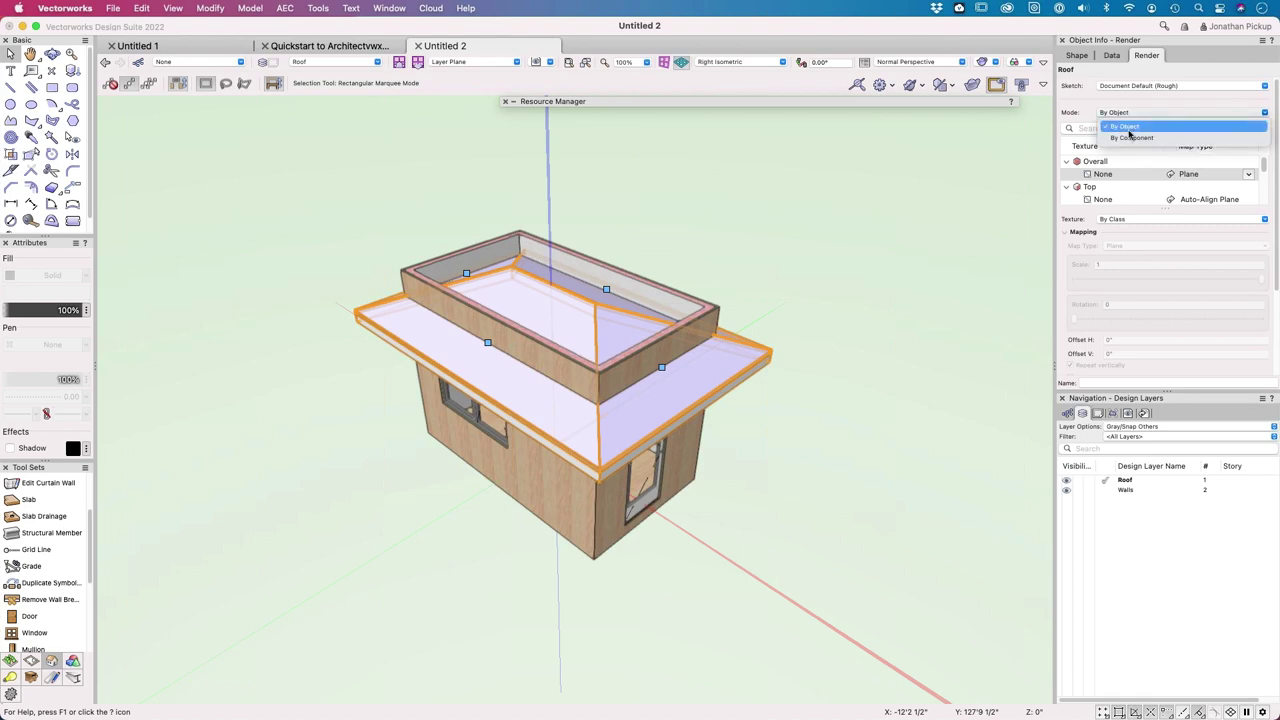
left_click(1128, 138)
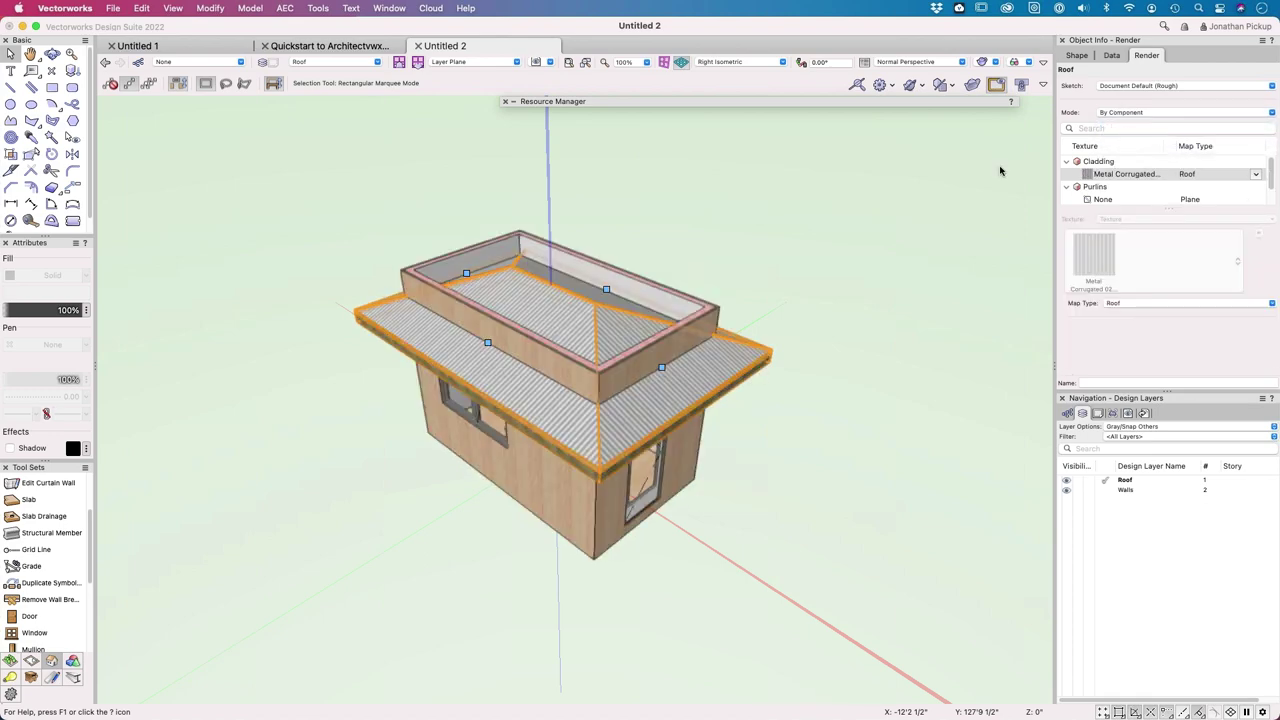
scroll(518, 471, "up", 2)
scroll(518, 471, "up", 3)
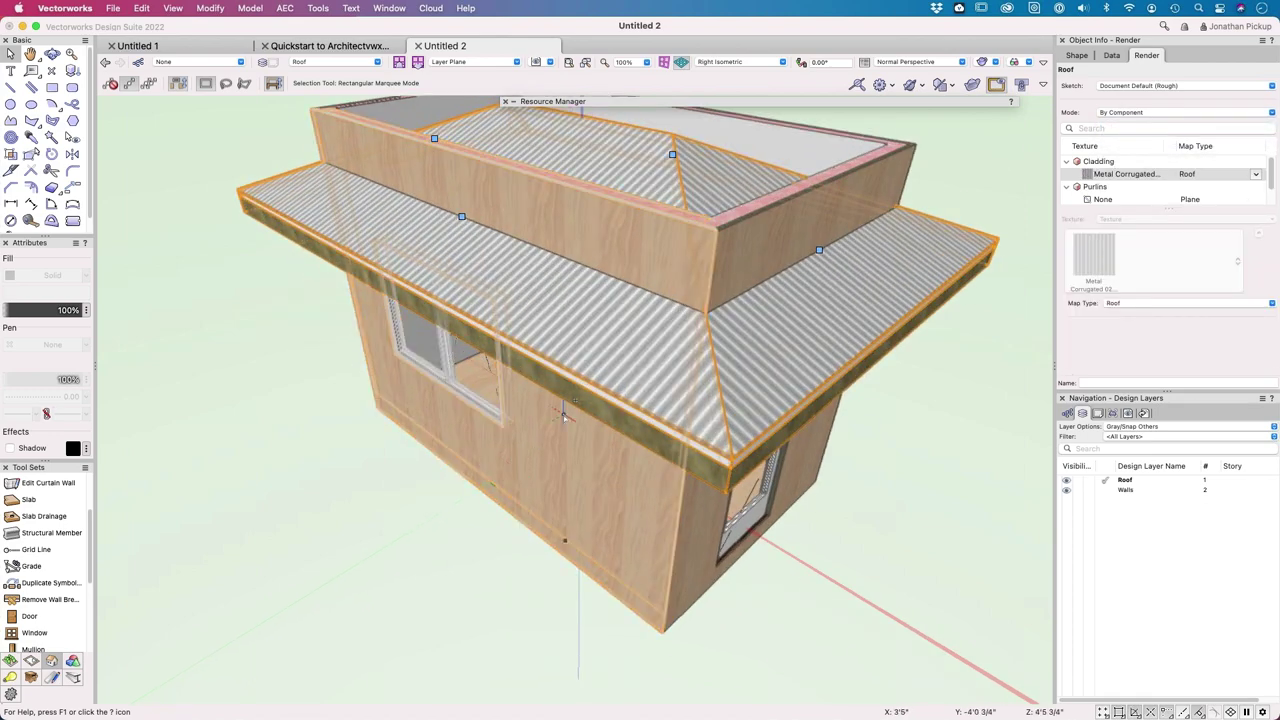
Step: In Top/Plan view, change the roof edges at both short ends to Gable and decline the document backup
key("super+5")
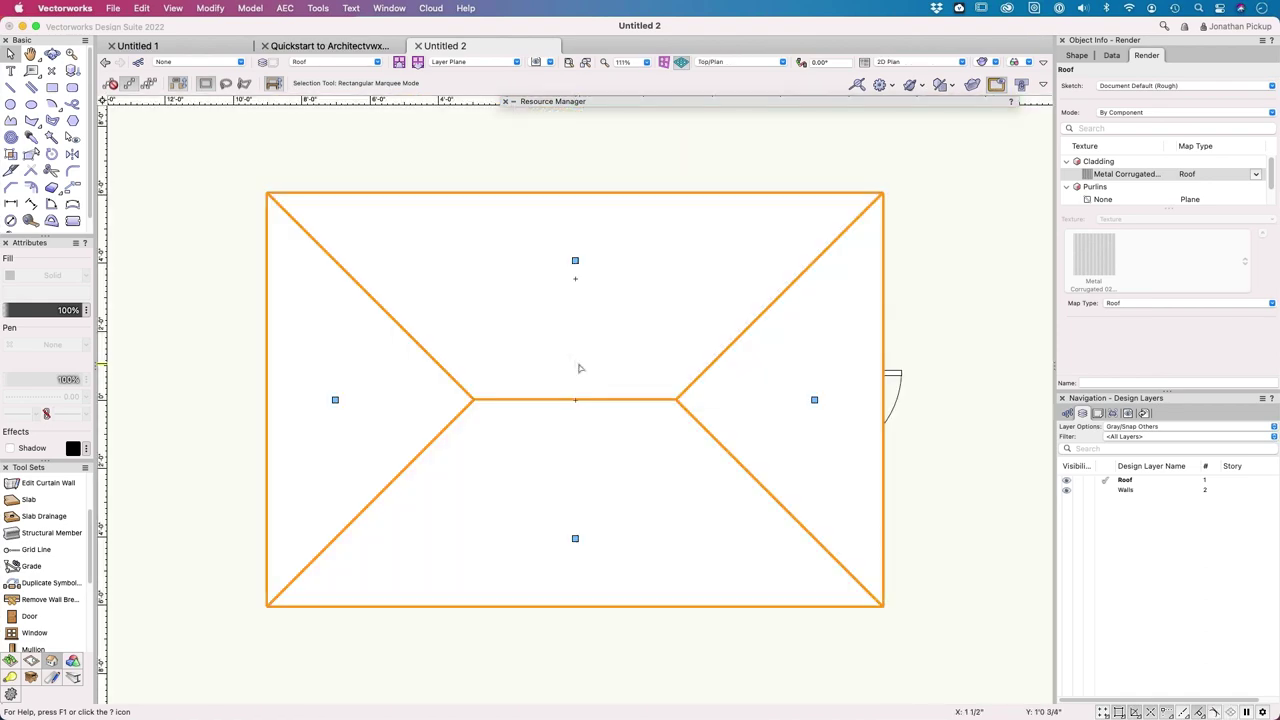
double_click(814, 401)
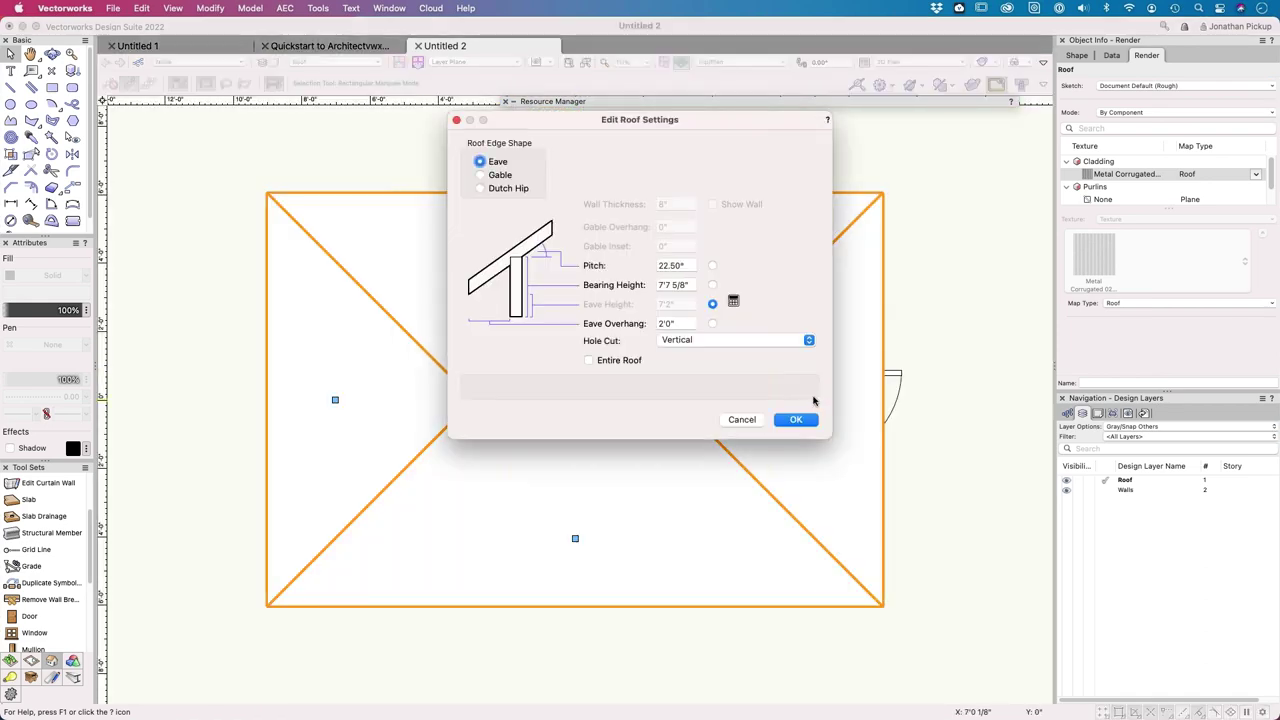
left_click(490, 176)
left_click(796, 419)
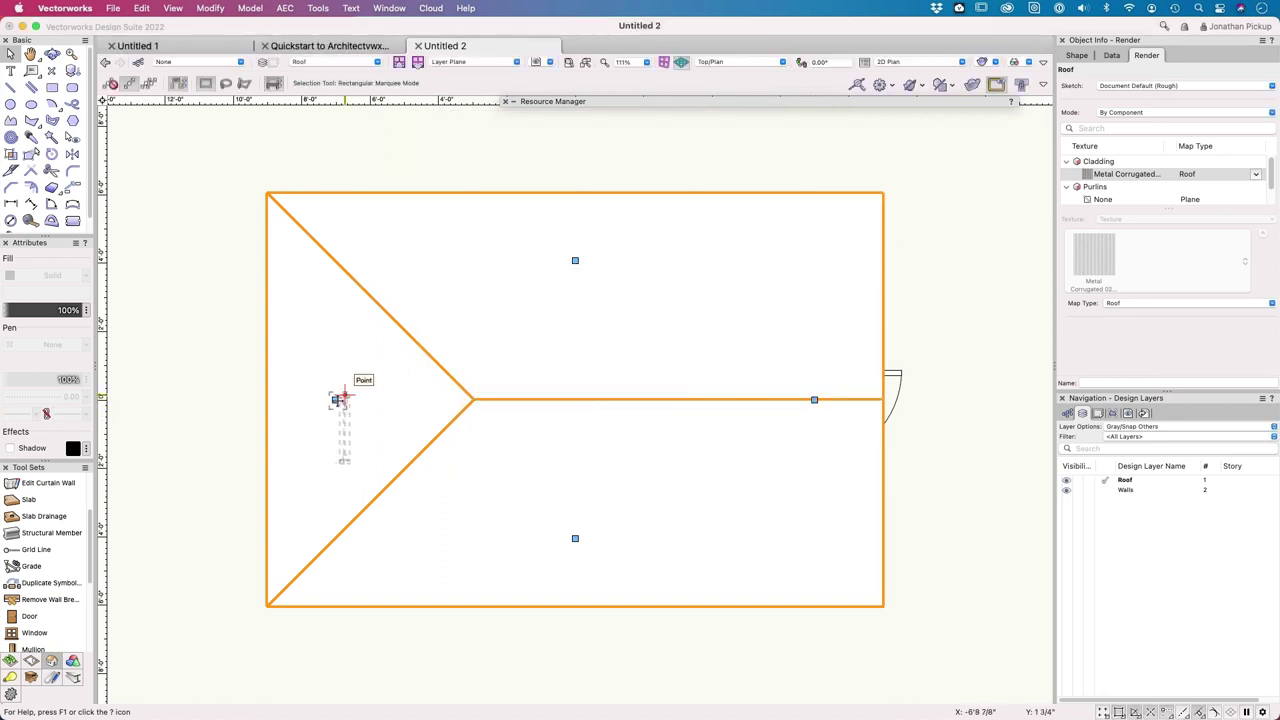
double_click(336, 400)
left_click(509, 179)
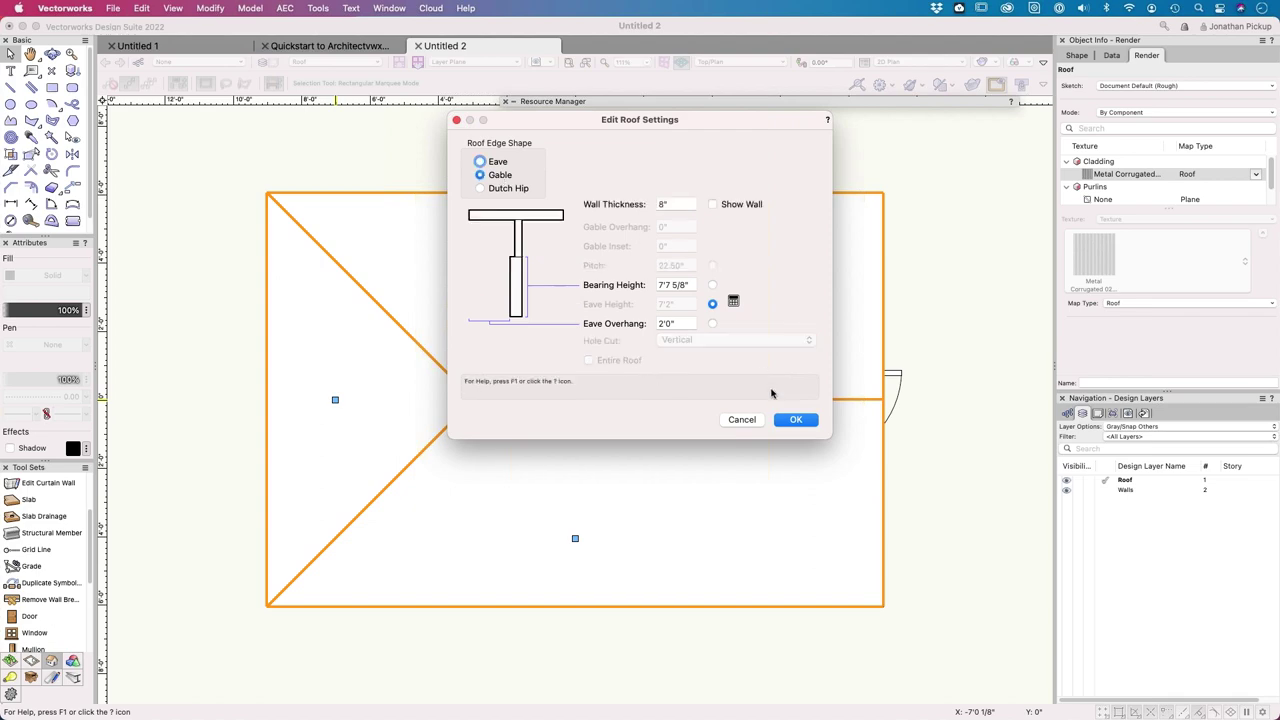
left_click(796, 419)
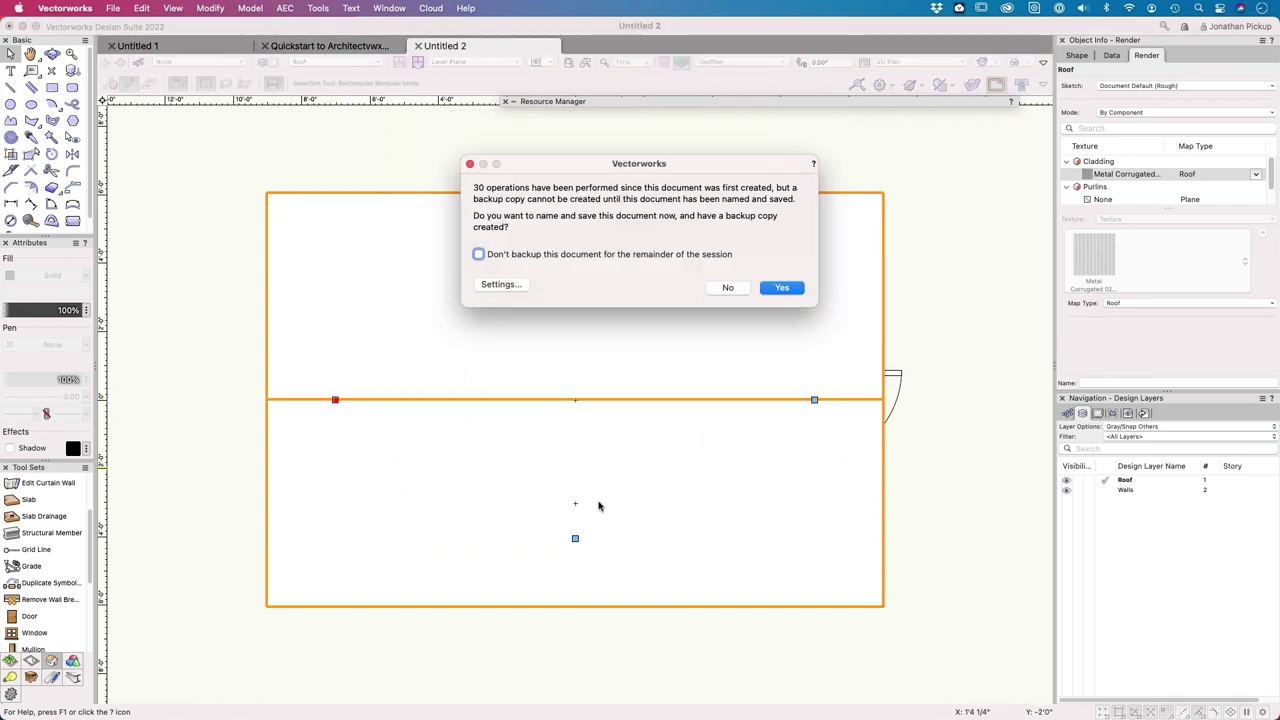
left_click(728, 288)
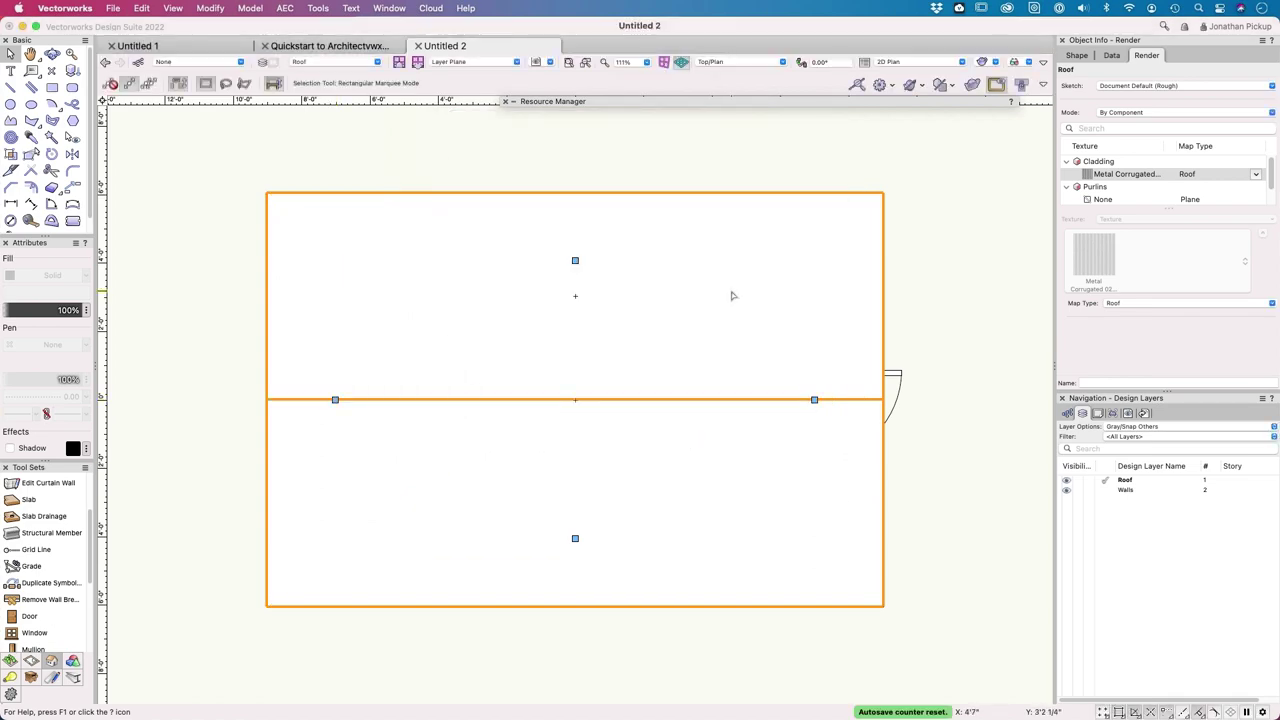
Step: In right isometric view, change the roof's near long edge from eave to Gable
key("KP_3")
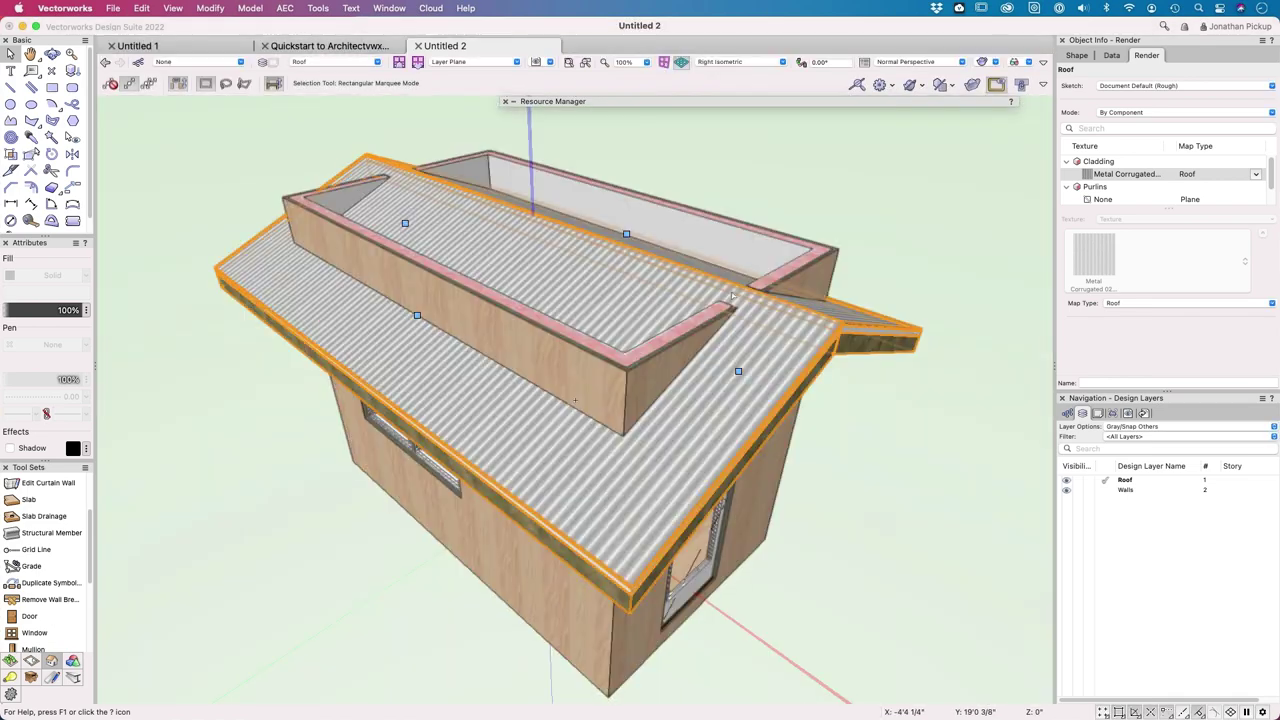
left_click(418, 318)
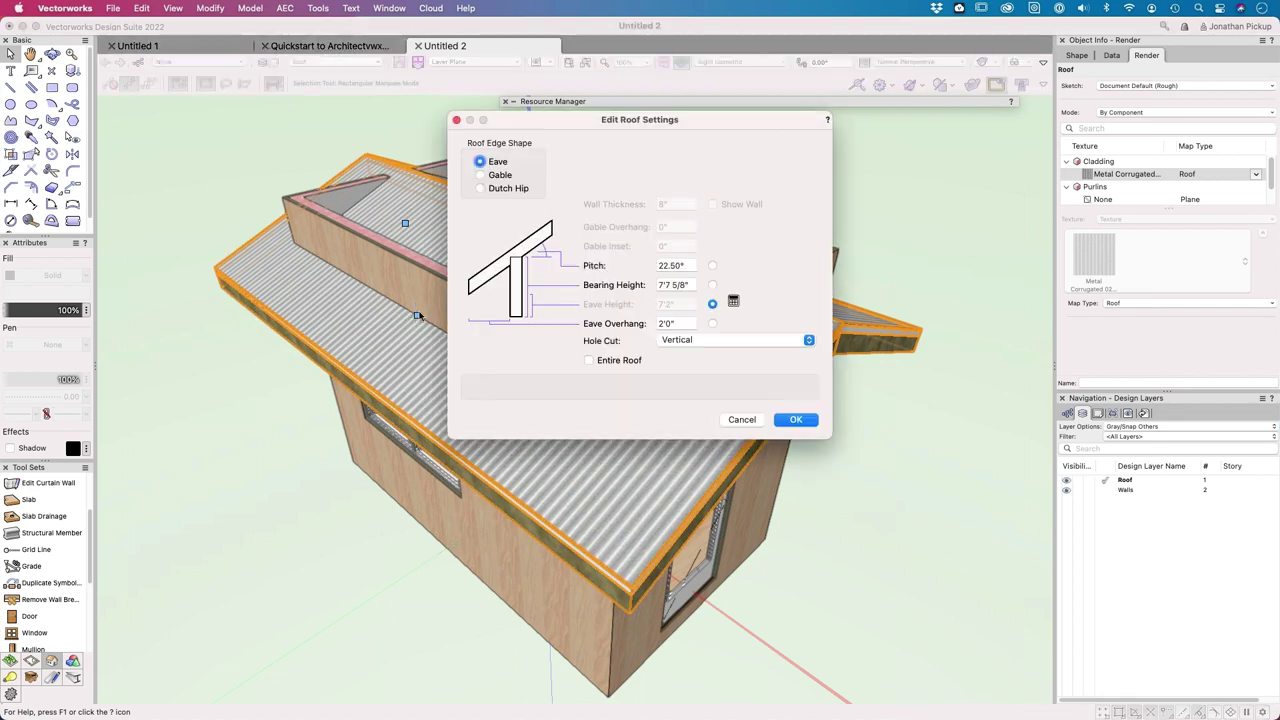
left_click(490, 175)
left_click(788, 419)
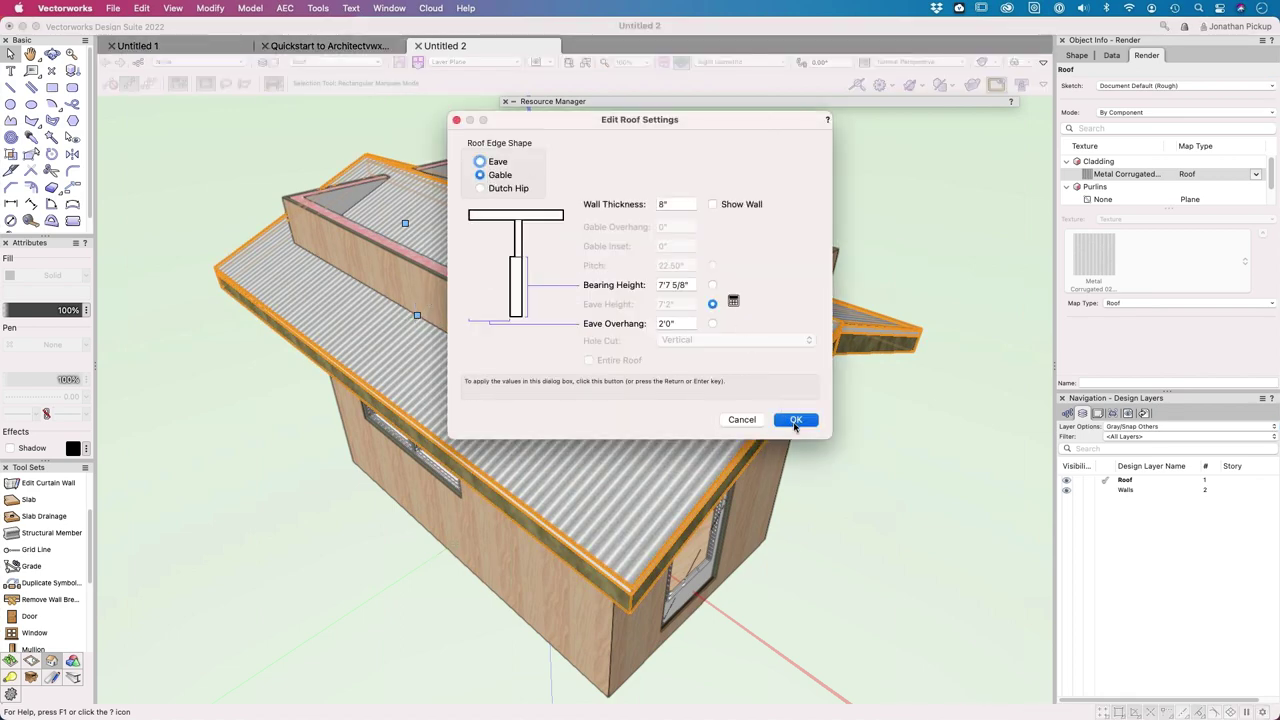
middle_click_drag(780, 408, 580, 291, "shift")
Step: Lower the pitch of the roof's one remaining eave edge to form a shallow single-slope roof
left_click(666, 255)
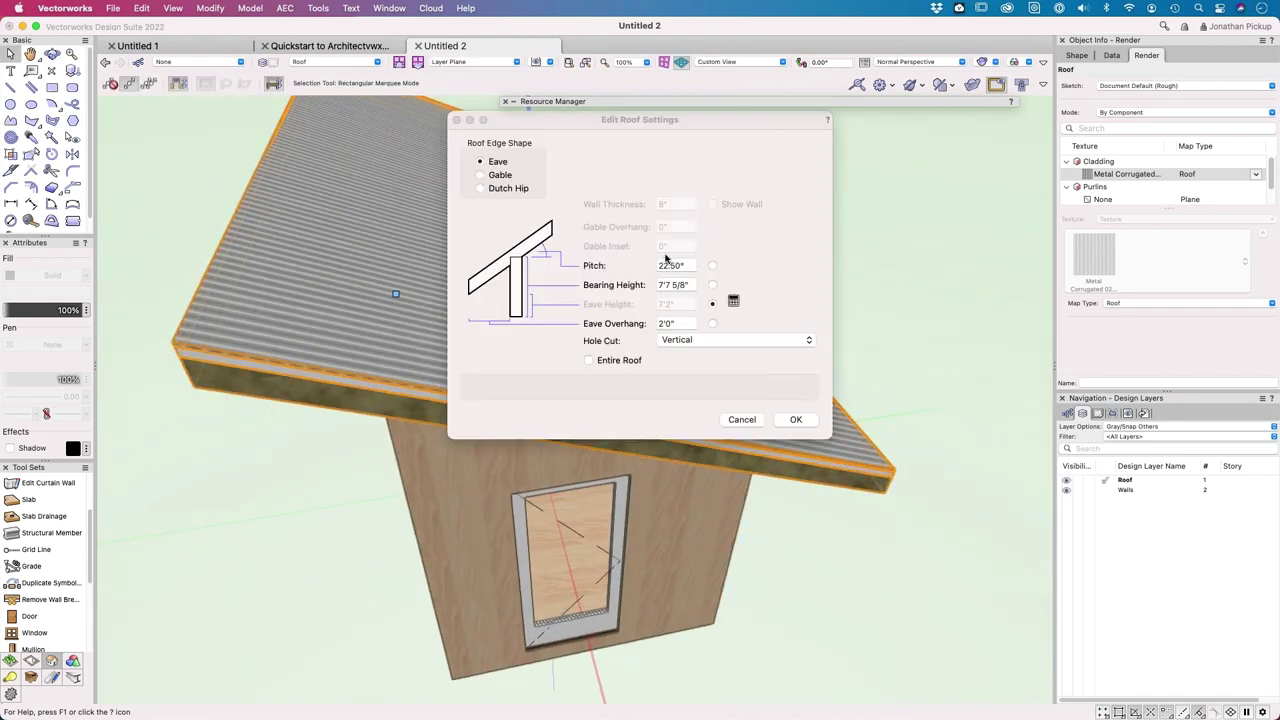
key("Tab")
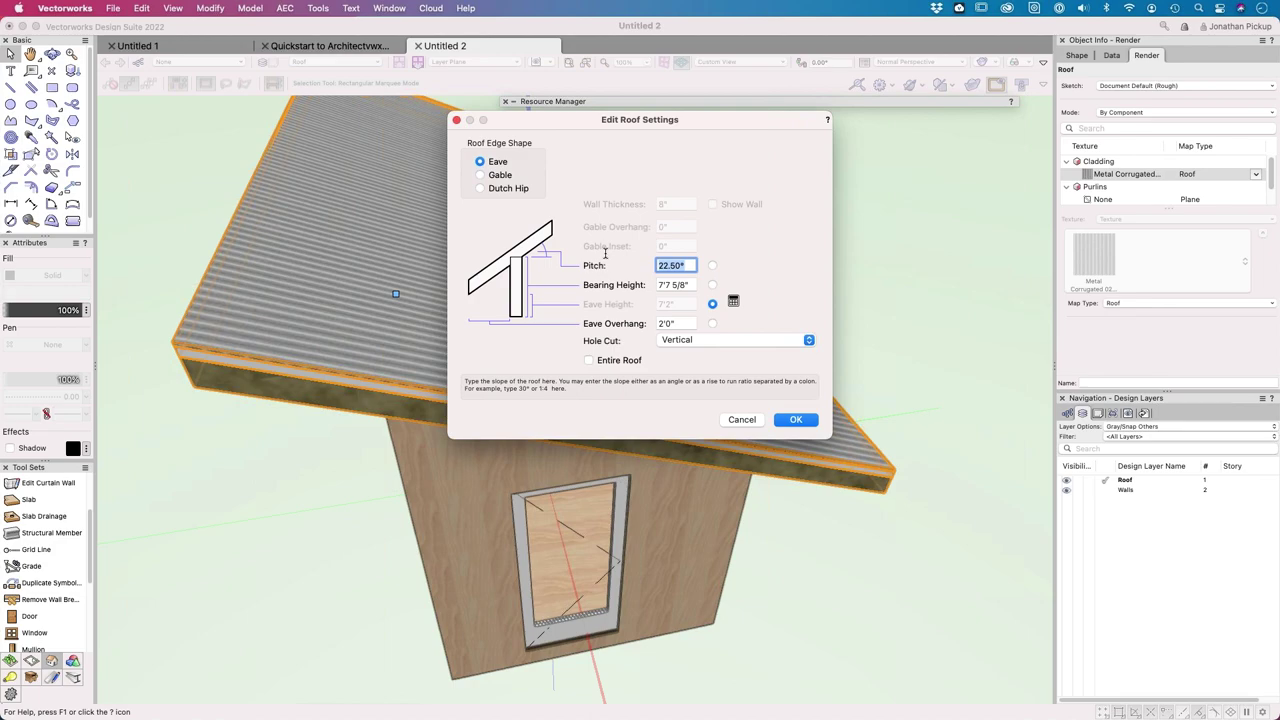
type("0")
key("Return")
middle_click_drag(605, 258, 605, 207, "shift")
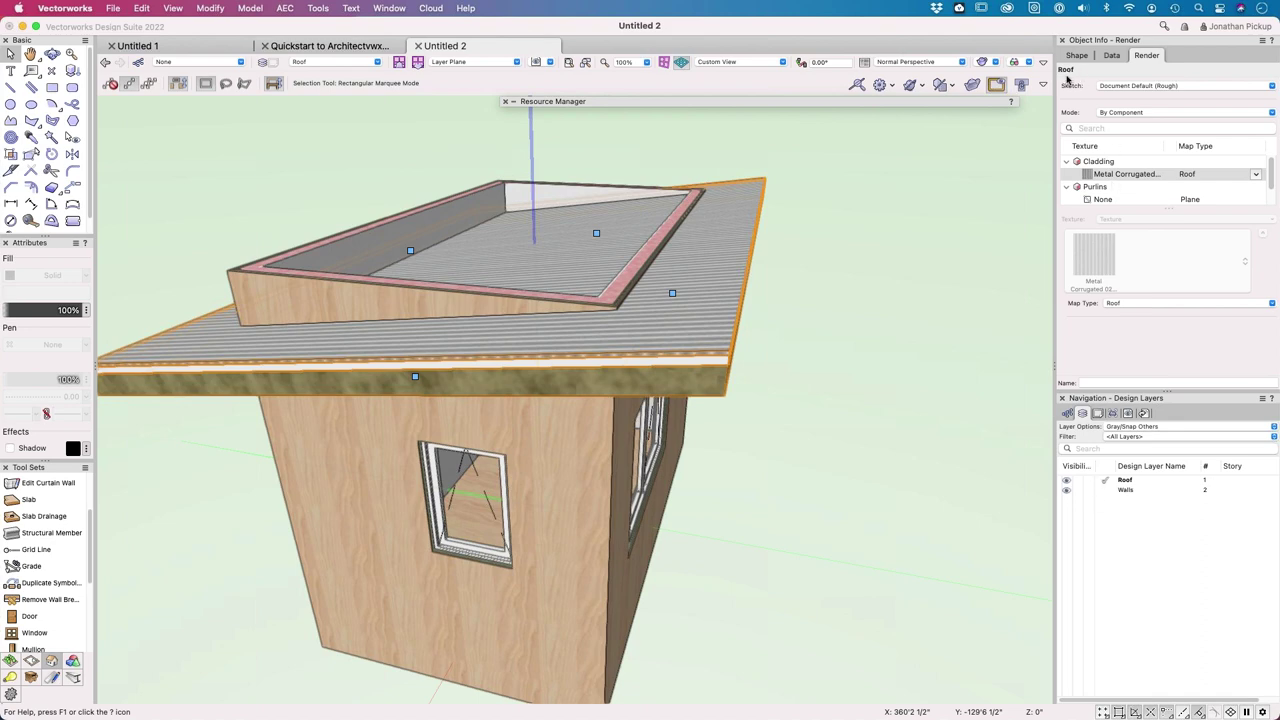
Step: Select all four exterior walls with the Select Similar tool and assign them to the Walls layer
left_click(1128, 482)
left_click(52, 136)
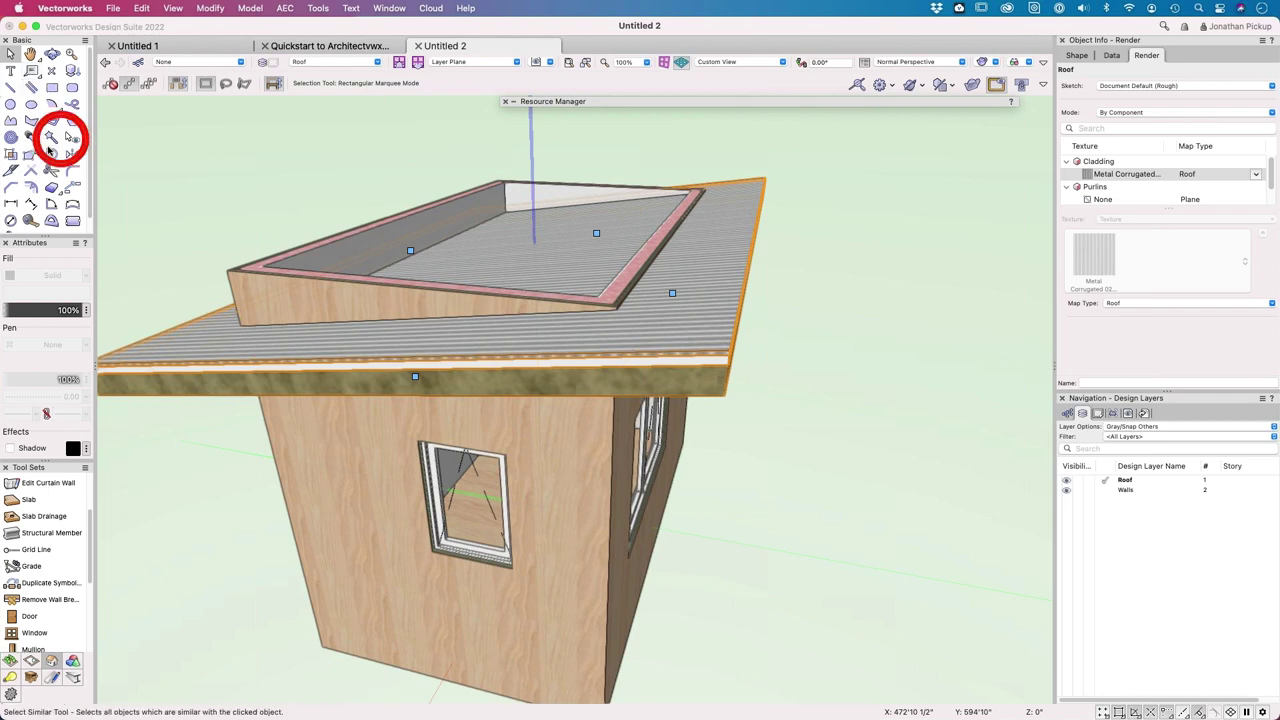
left_click(368, 491)
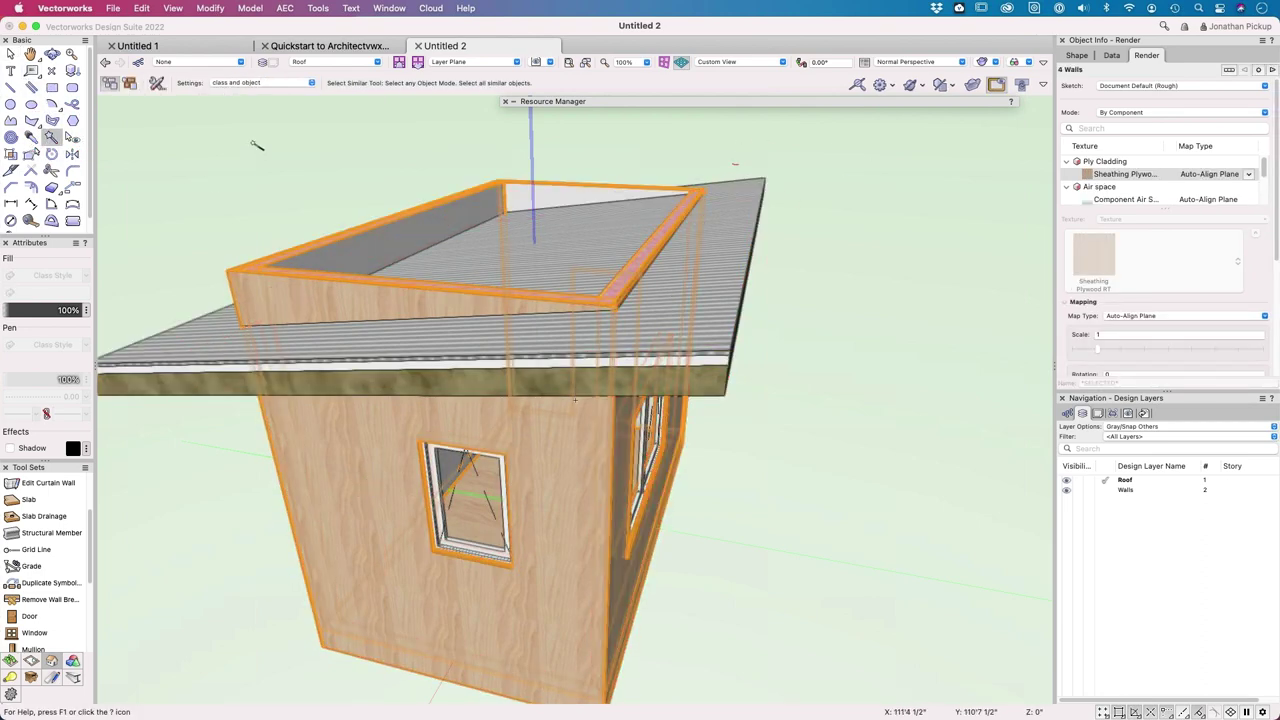
left_click(1076, 55)
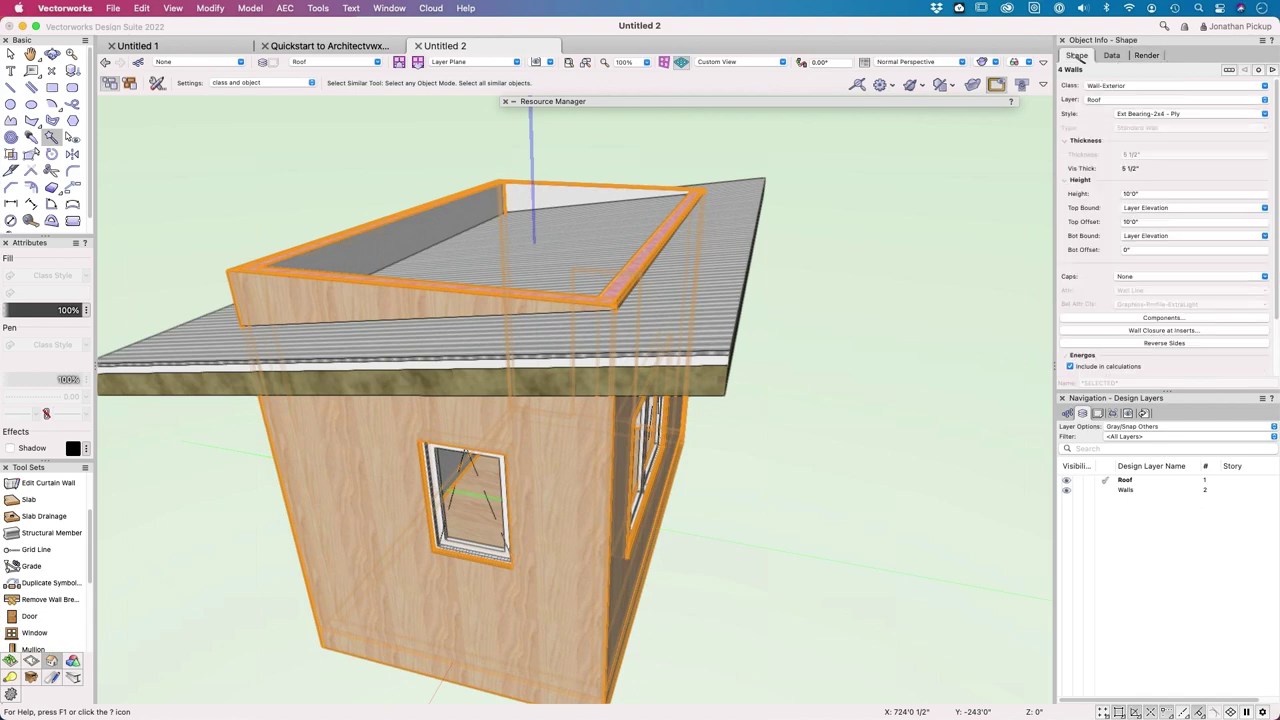
left_click(1115, 102)
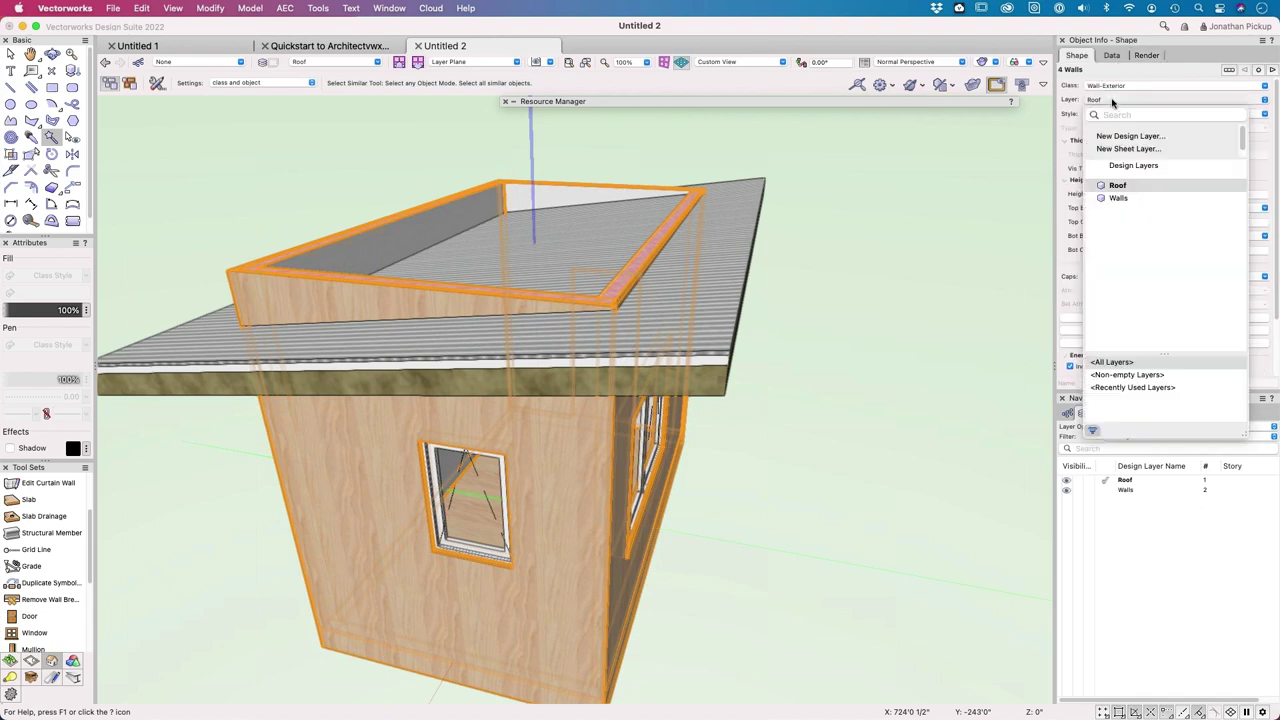
left_click(1108, 200)
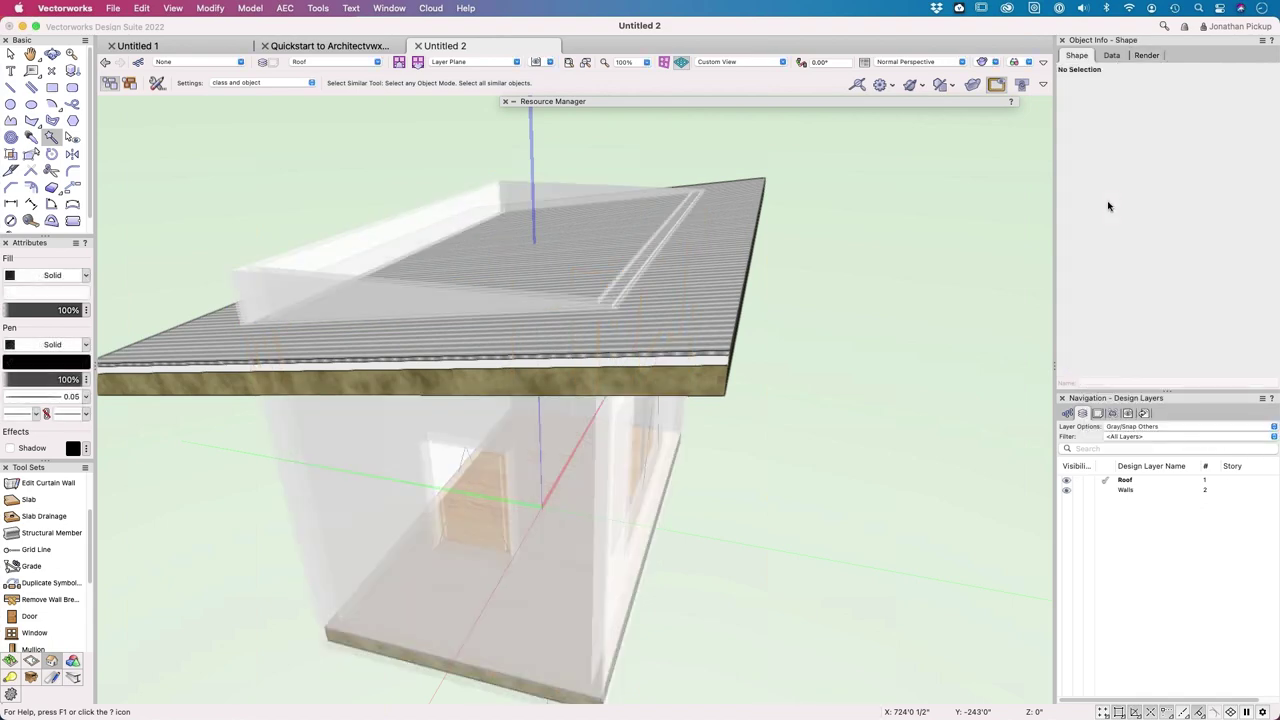
Step: Move the floor slab from the Roof layer to the Walls layer
left_click(480, 652)
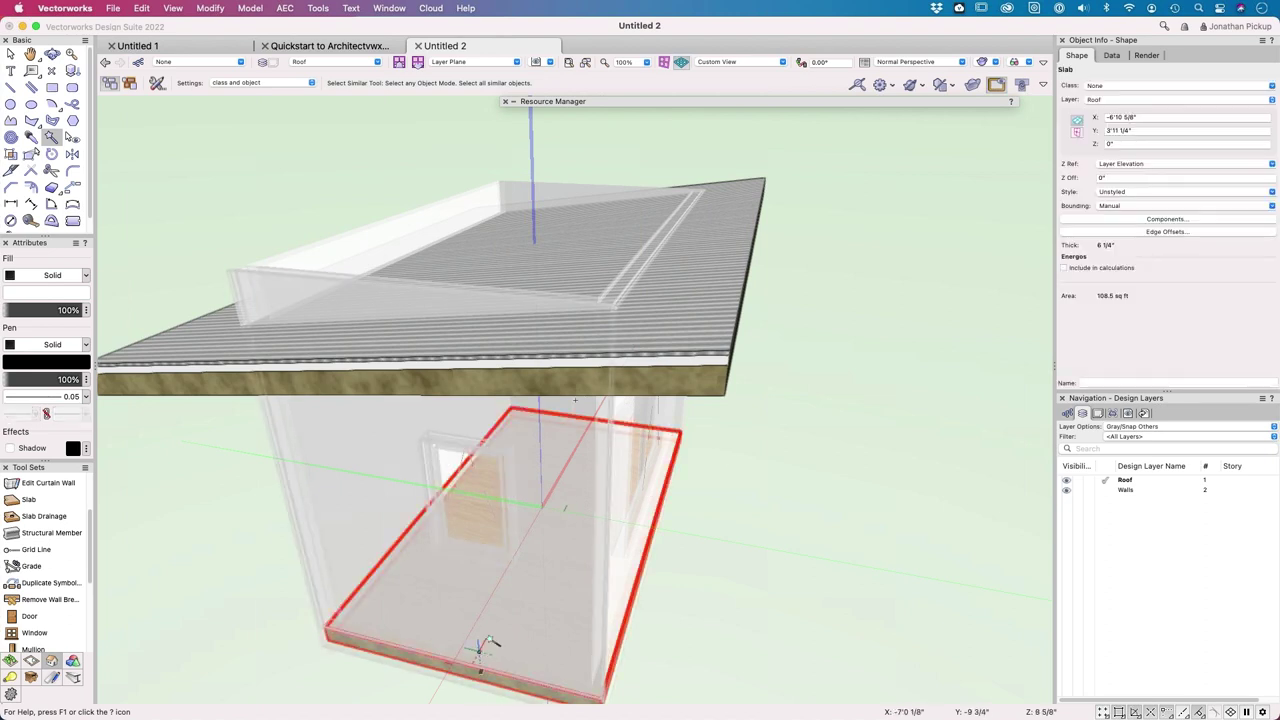
left_click(1108, 102)
left_click(1105, 199)
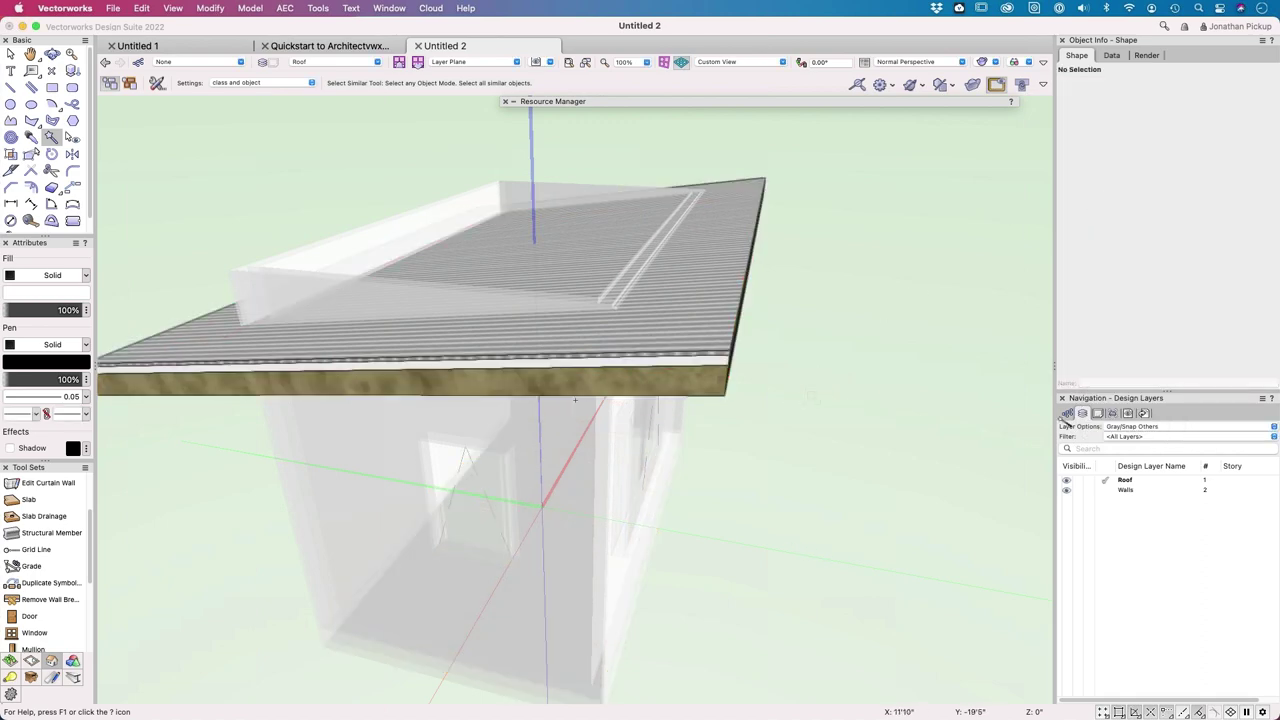
Step: Set the layer options to Show/Snap/Modify Others and clear the selection
left_click(1113, 428)
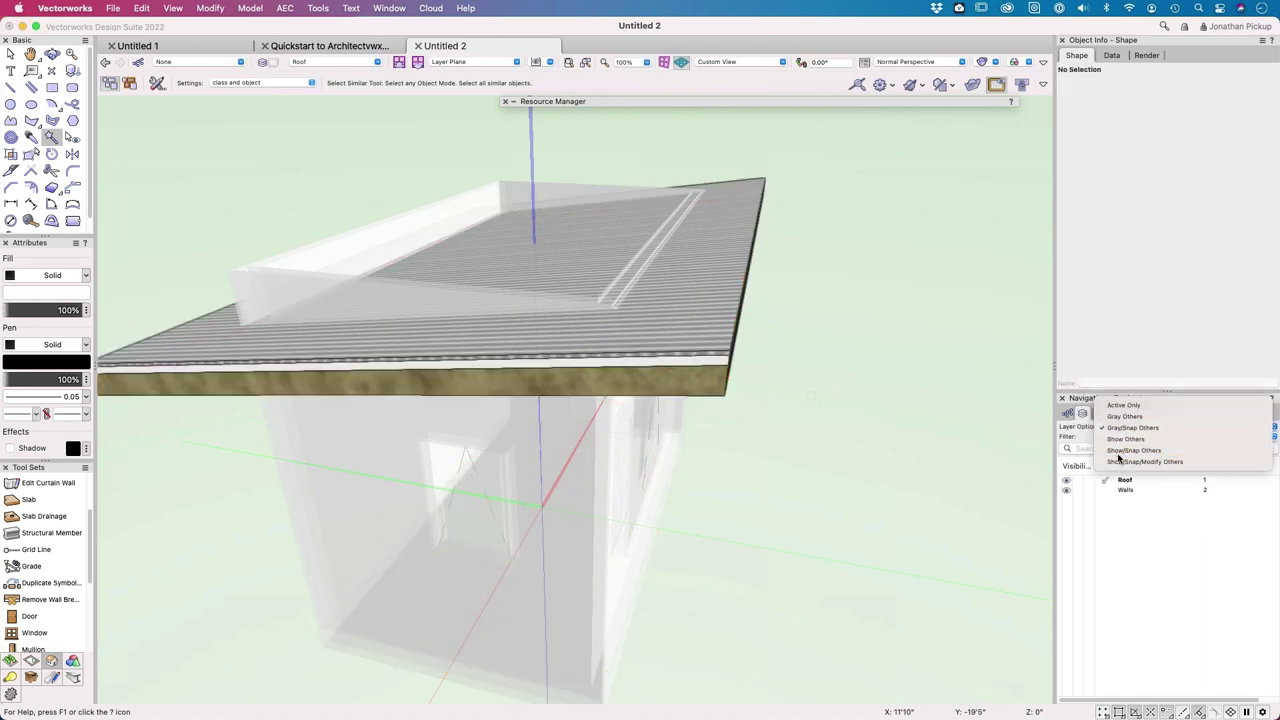
left_click(1118, 455)
middle_click_drag(621, 464, 652, 398)
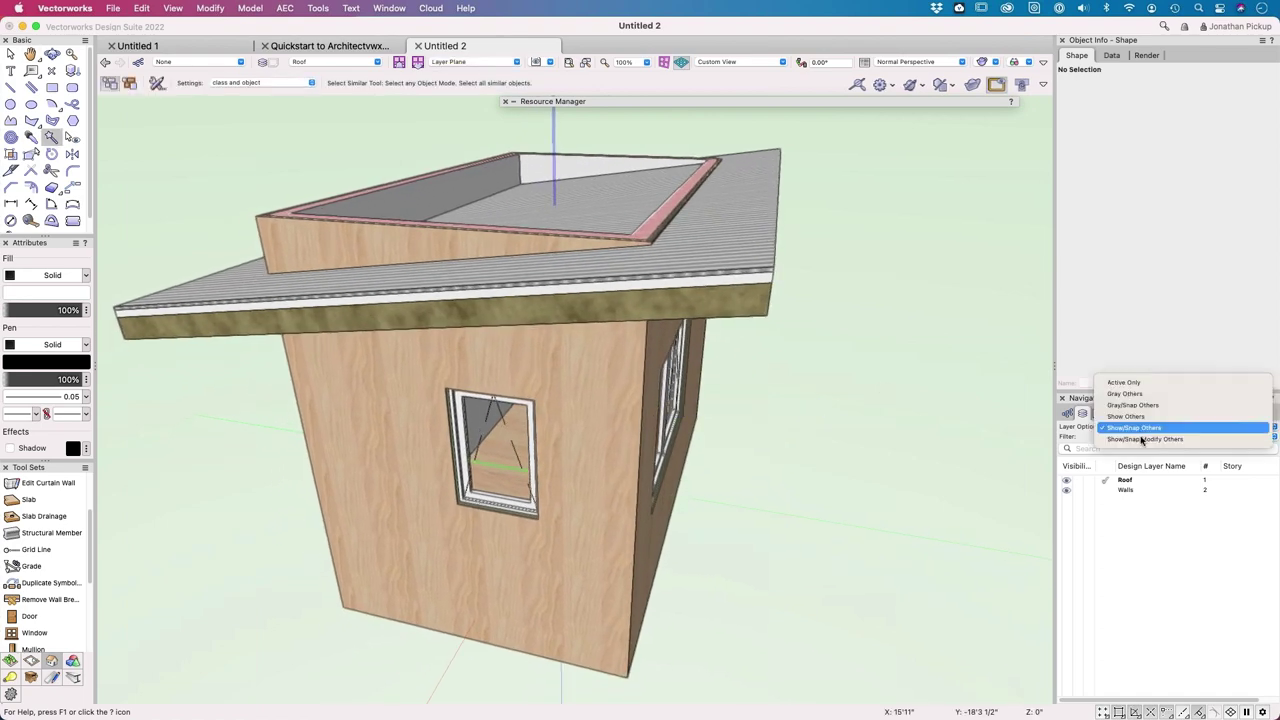
left_click(1142, 440)
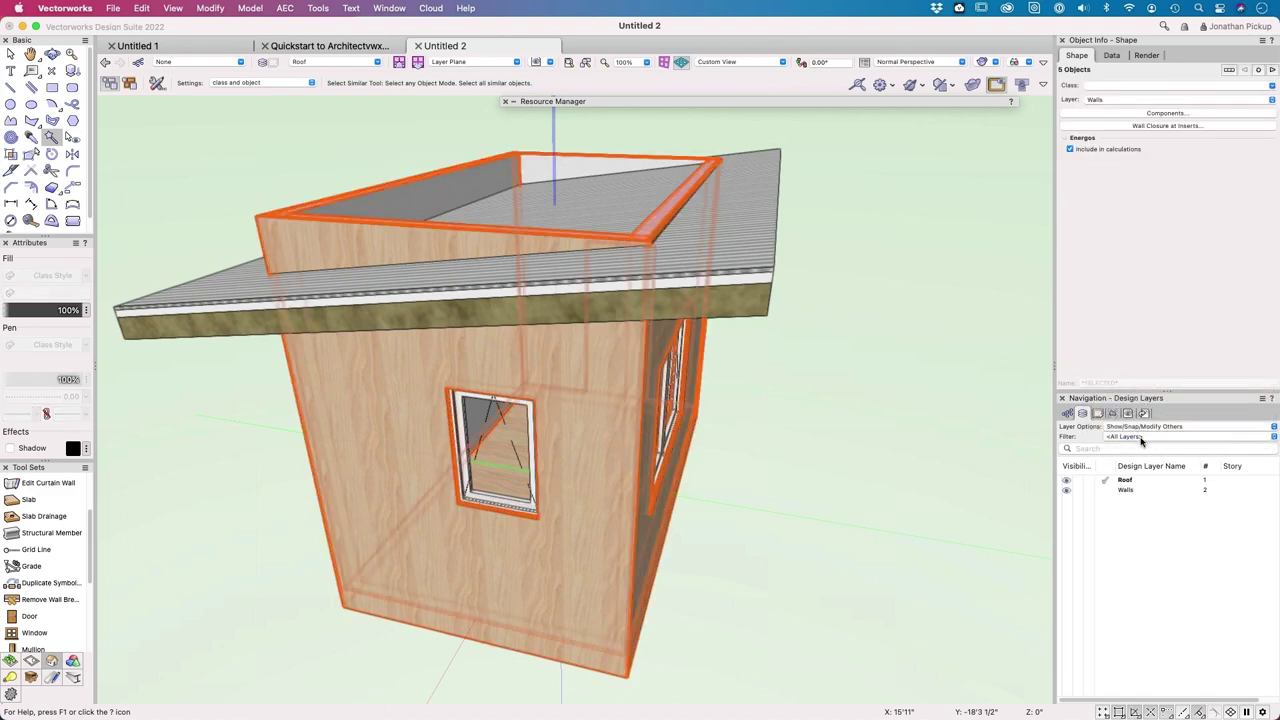
key("x")
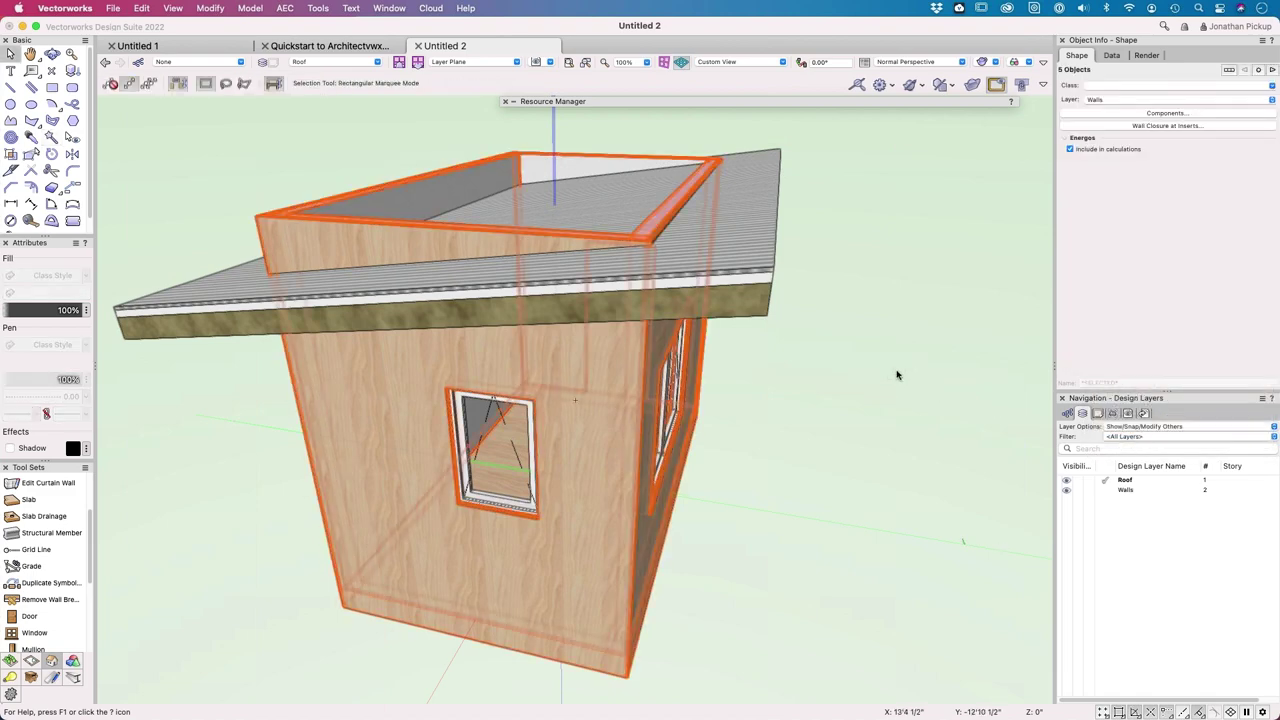
left_click(897, 375)
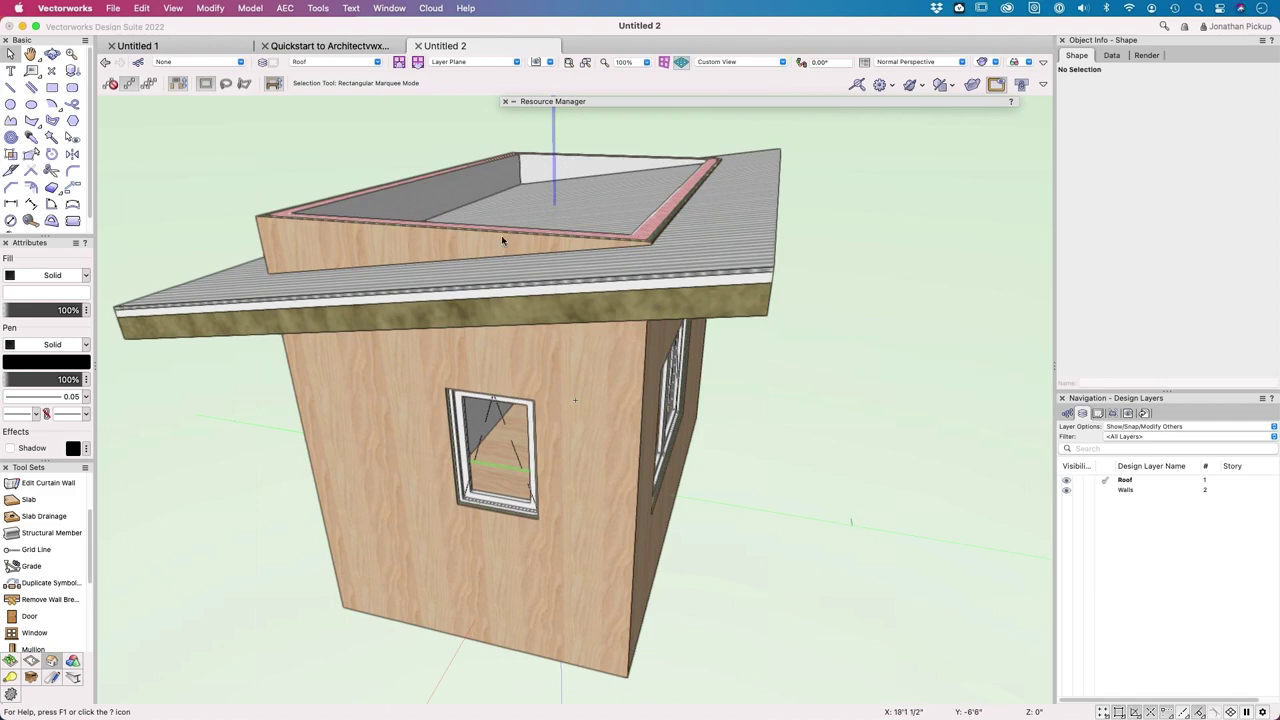
Step: Select the four exterior walls, constrain their tops to the roof with Fit Walls to Objects, and return to Top/Plan view
left_click(51, 137)
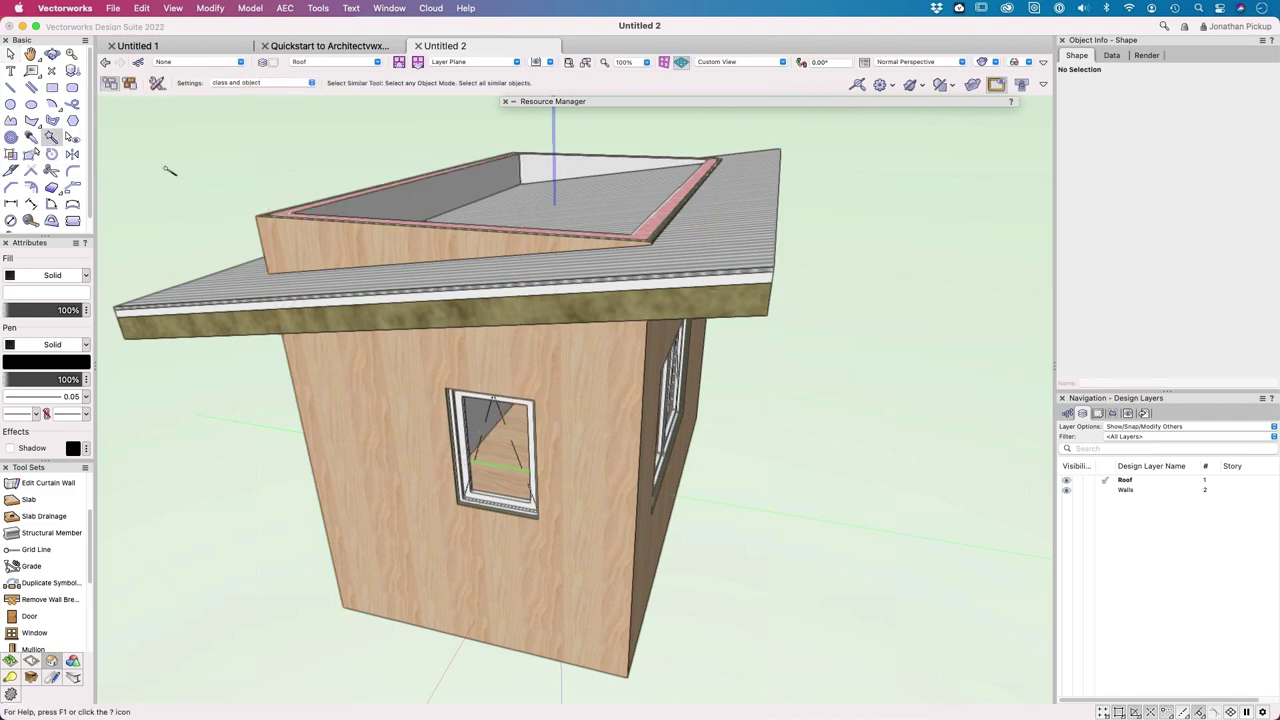
left_click(285, 214)
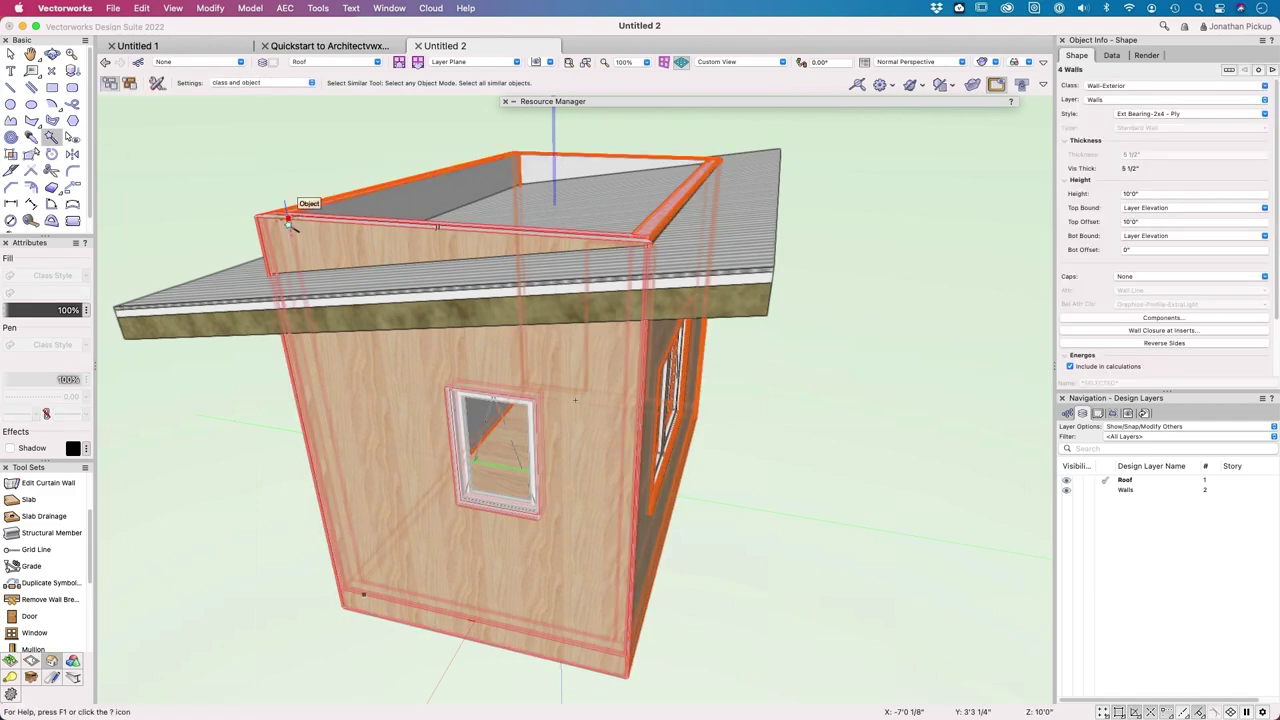
left_click(285, 8)
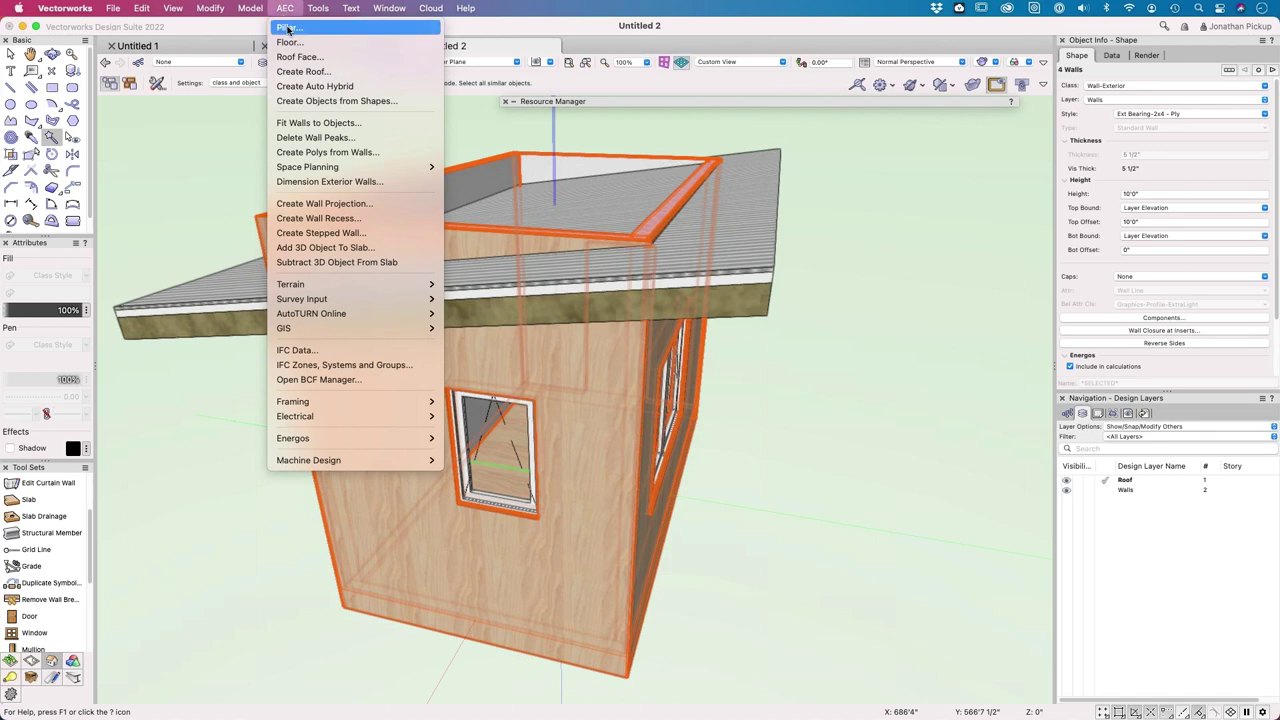
left_click(368, 123)
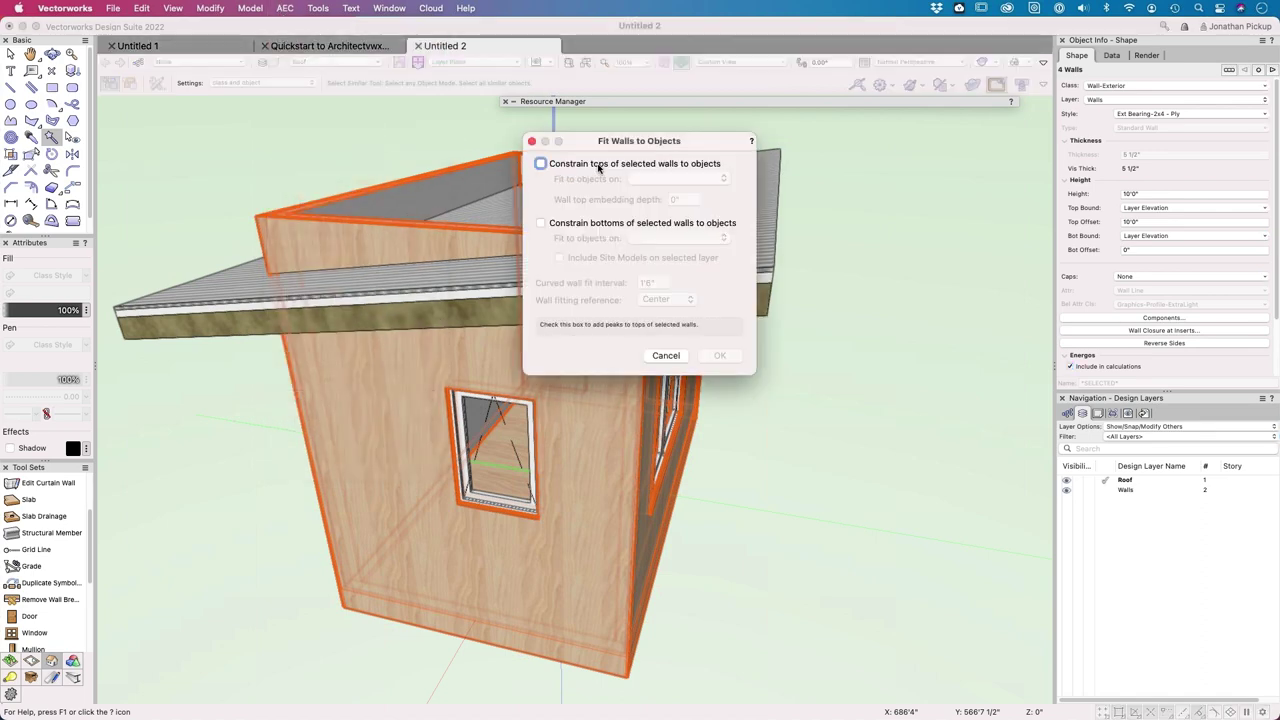
left_click(602, 165)
left_click(724, 357)
middle_click_drag(797, 394, 563, 325, "shift")
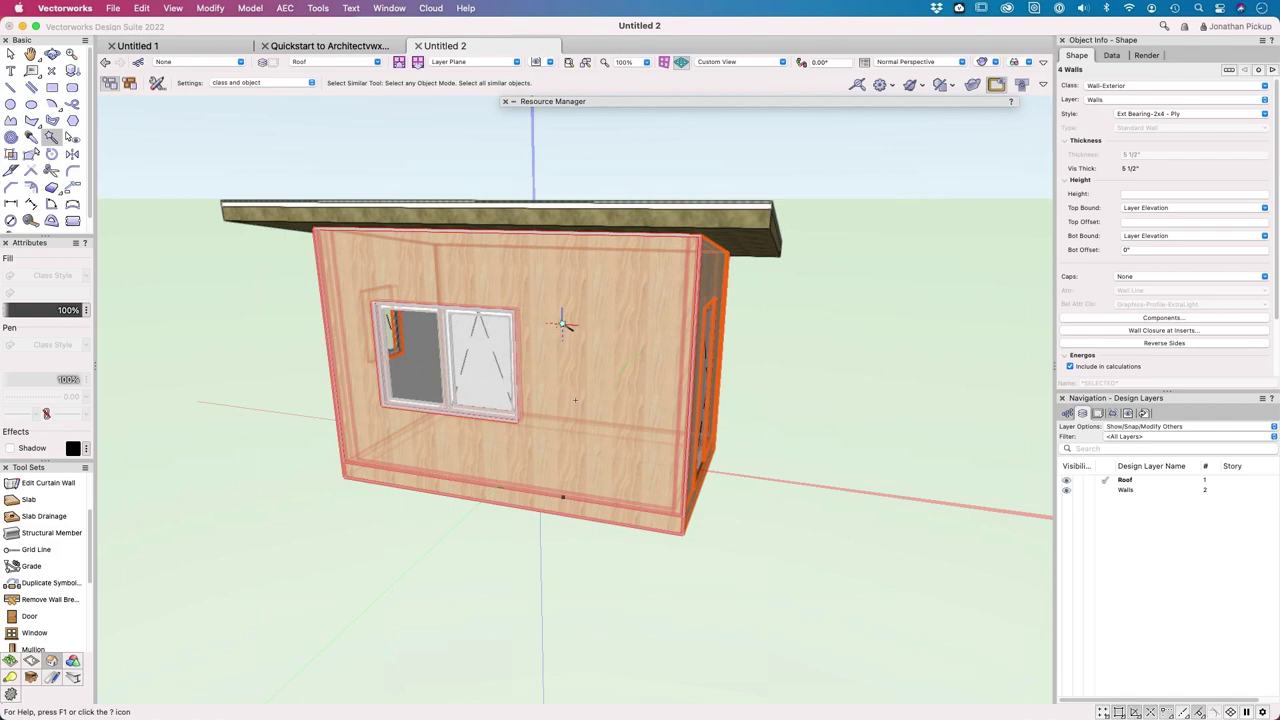
middle_click_drag(569, 537, 500, 549, "shift")
key("super+5")
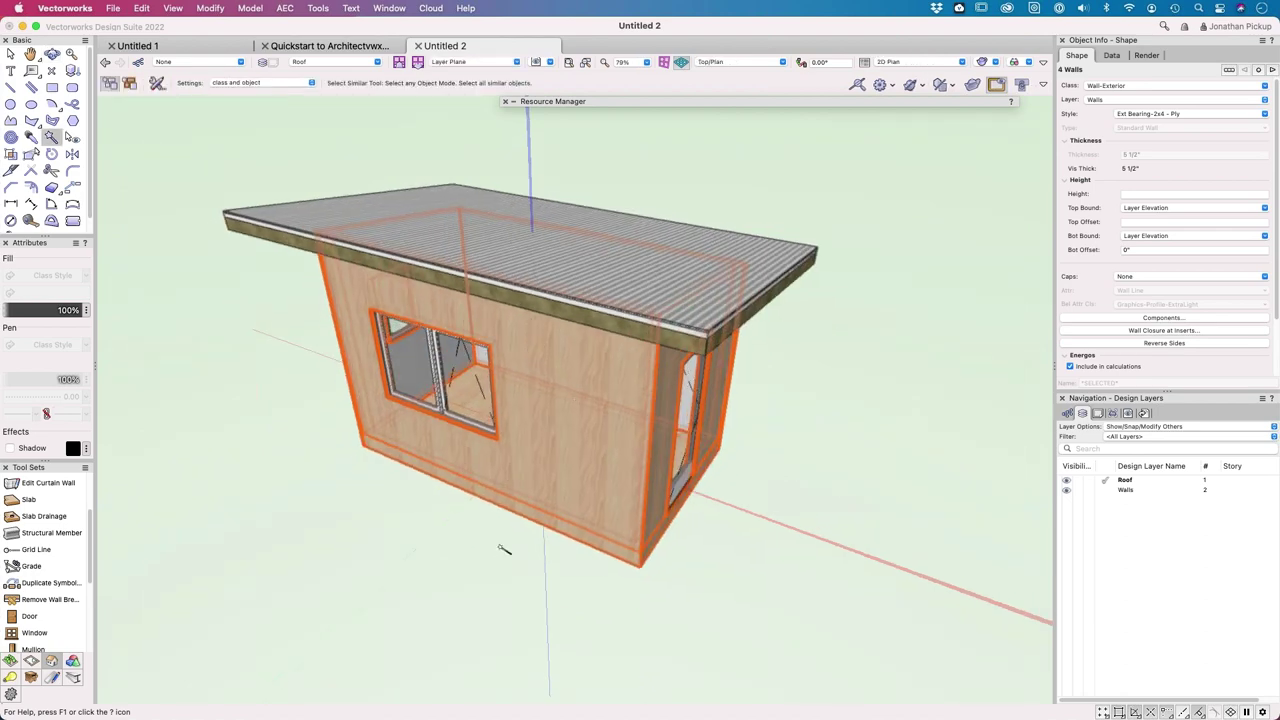
key("x")
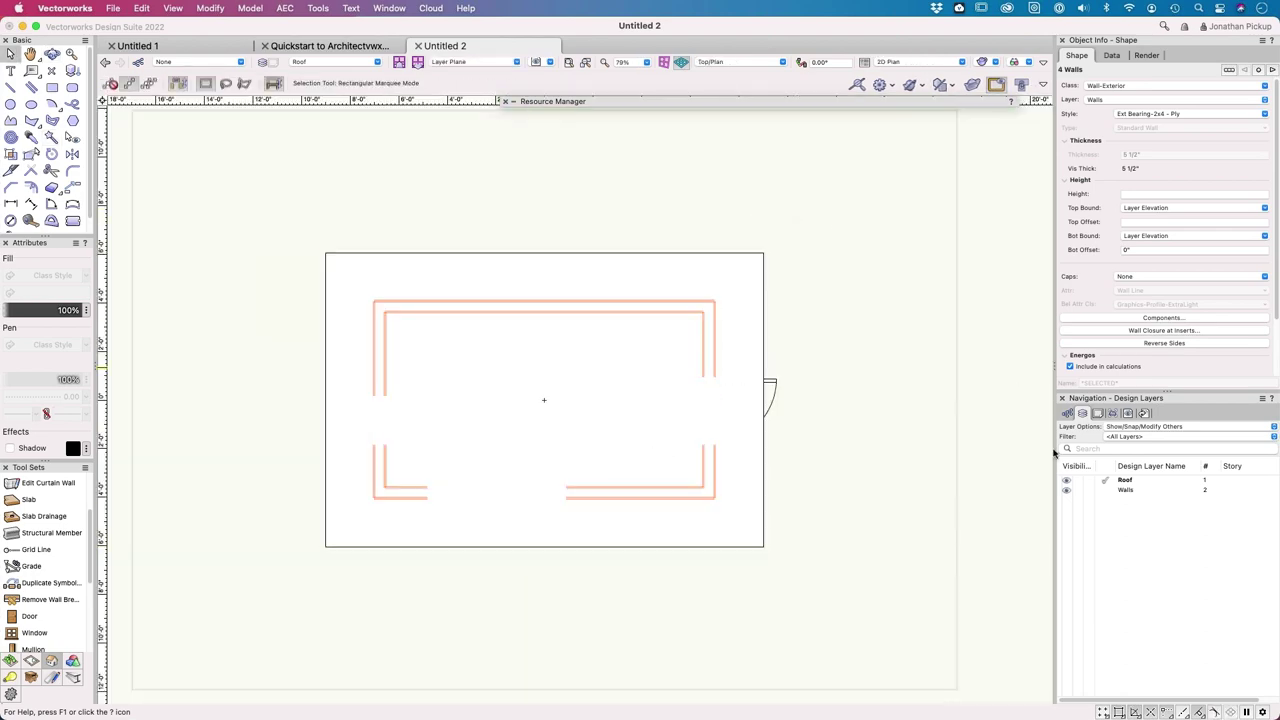
Step: Make the Walls layer active and hide the Roof layer
left_click(1104, 490)
left_click(1076, 481)
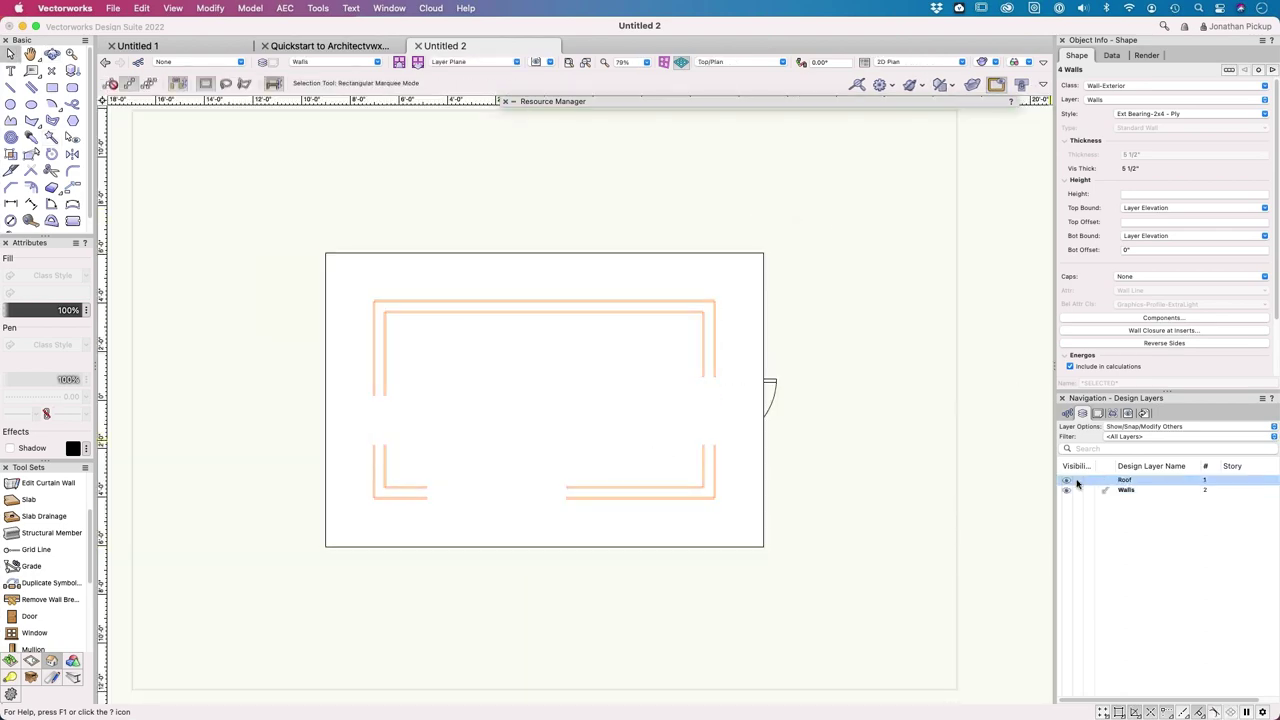
scroll(655, 415, "up", 3)
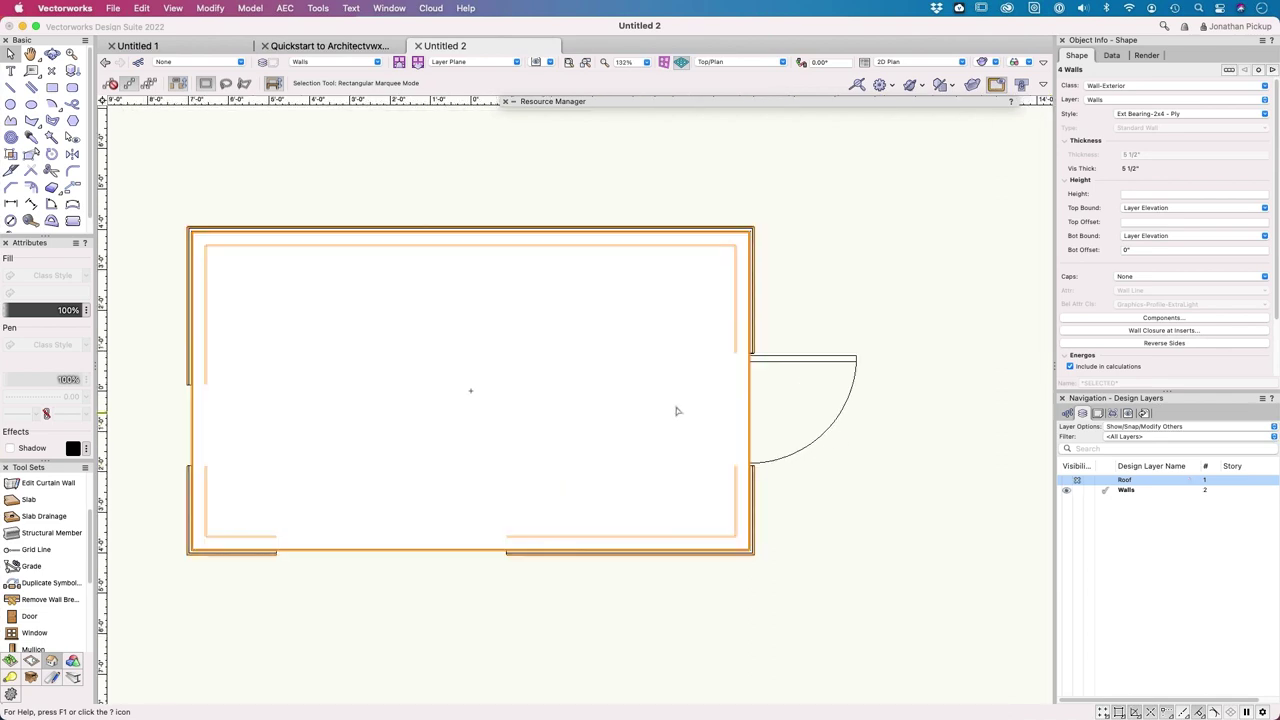
Step: Select the floor slab and send it to the back, behind the walls
left_click(925, 406)
left_click(591, 360)
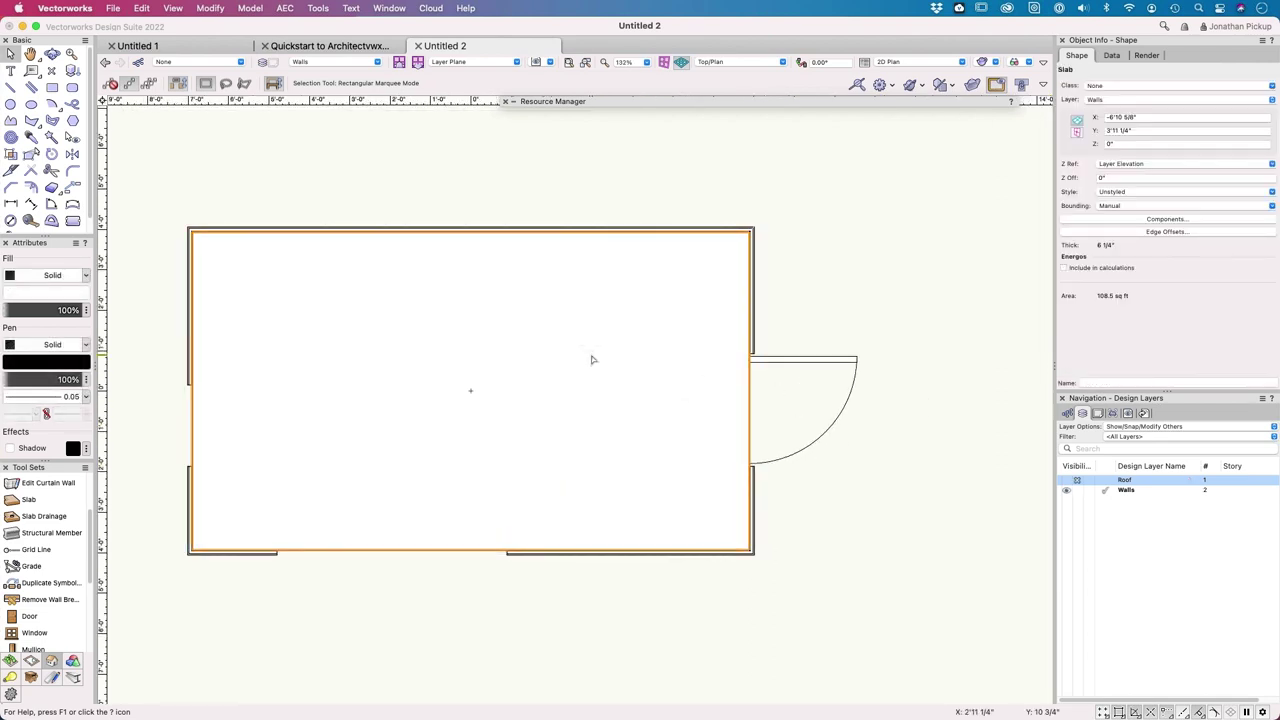
right_click(587, 359)
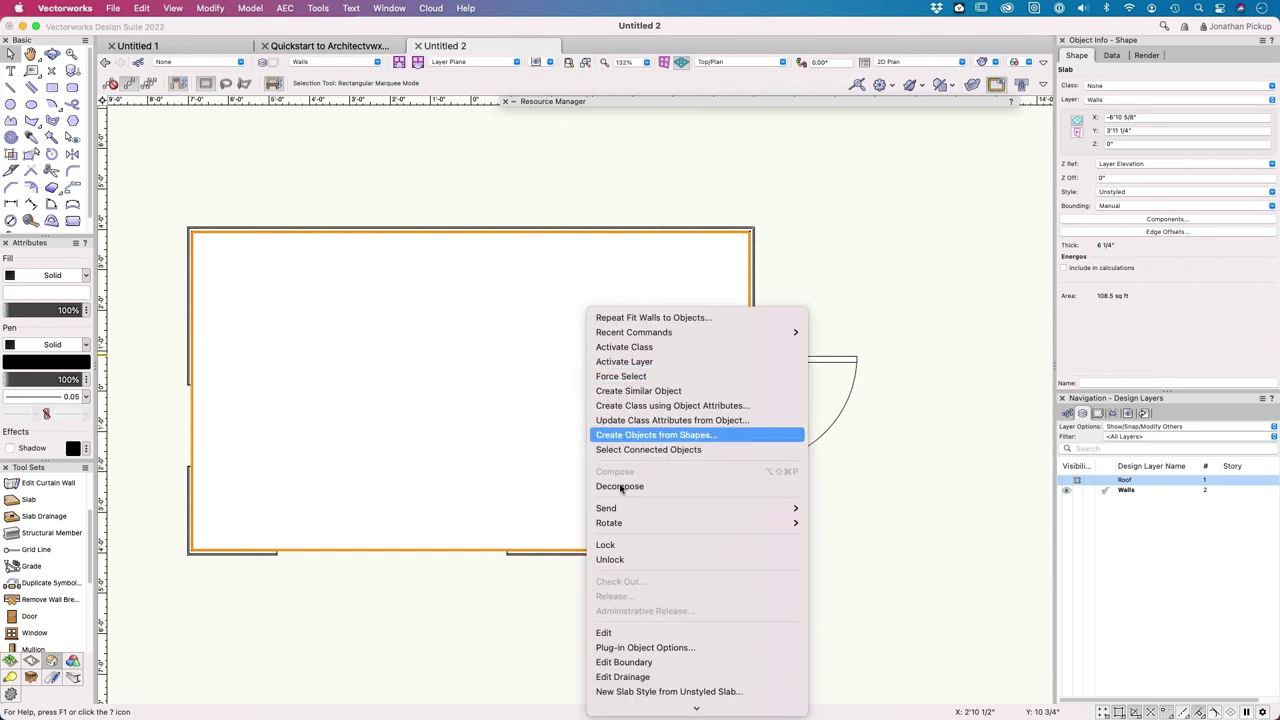
mouse_move(734, 506)
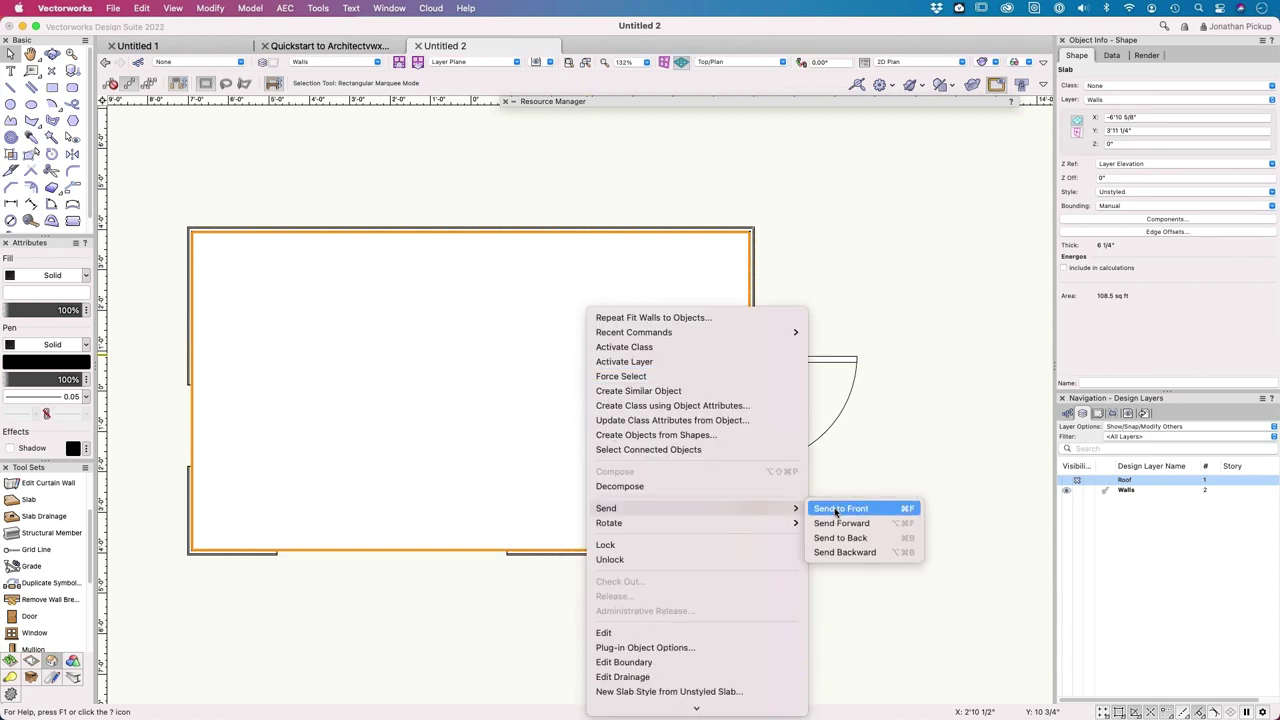
left_click(840, 538)
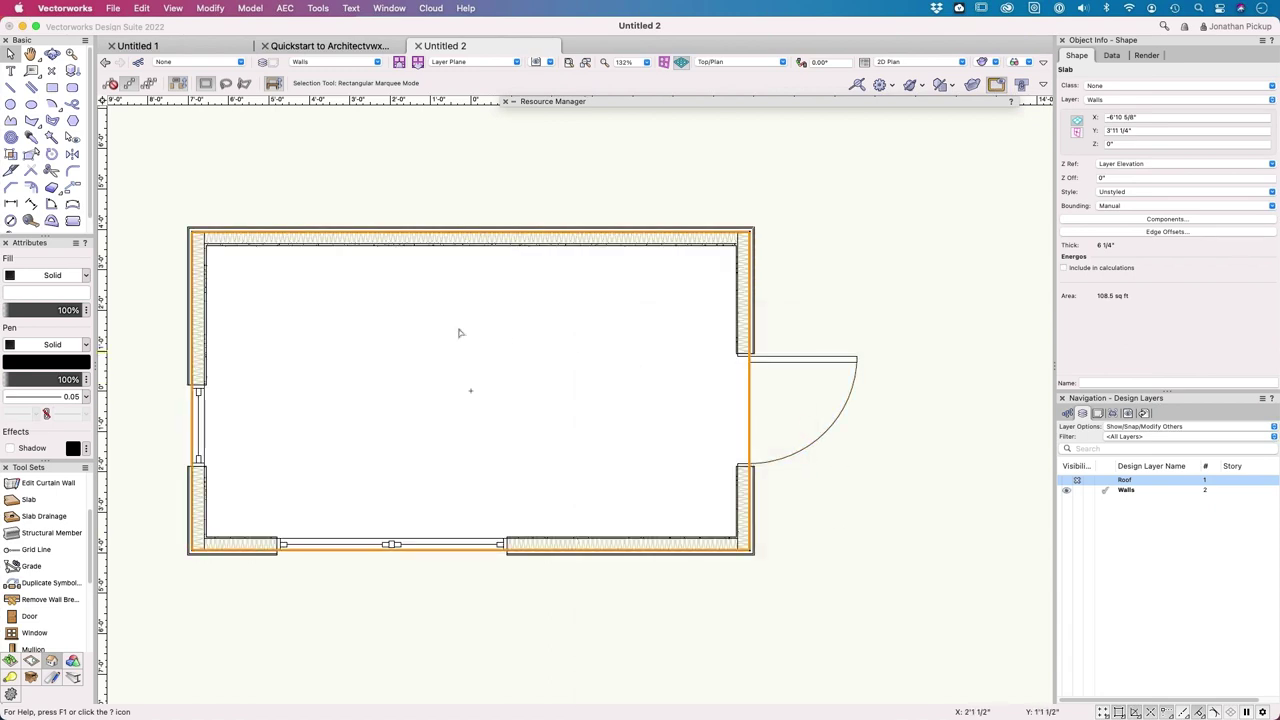
Step: Hide the Wall class group, including its Exterior class, and select the floor slab
left_click(263, 229)
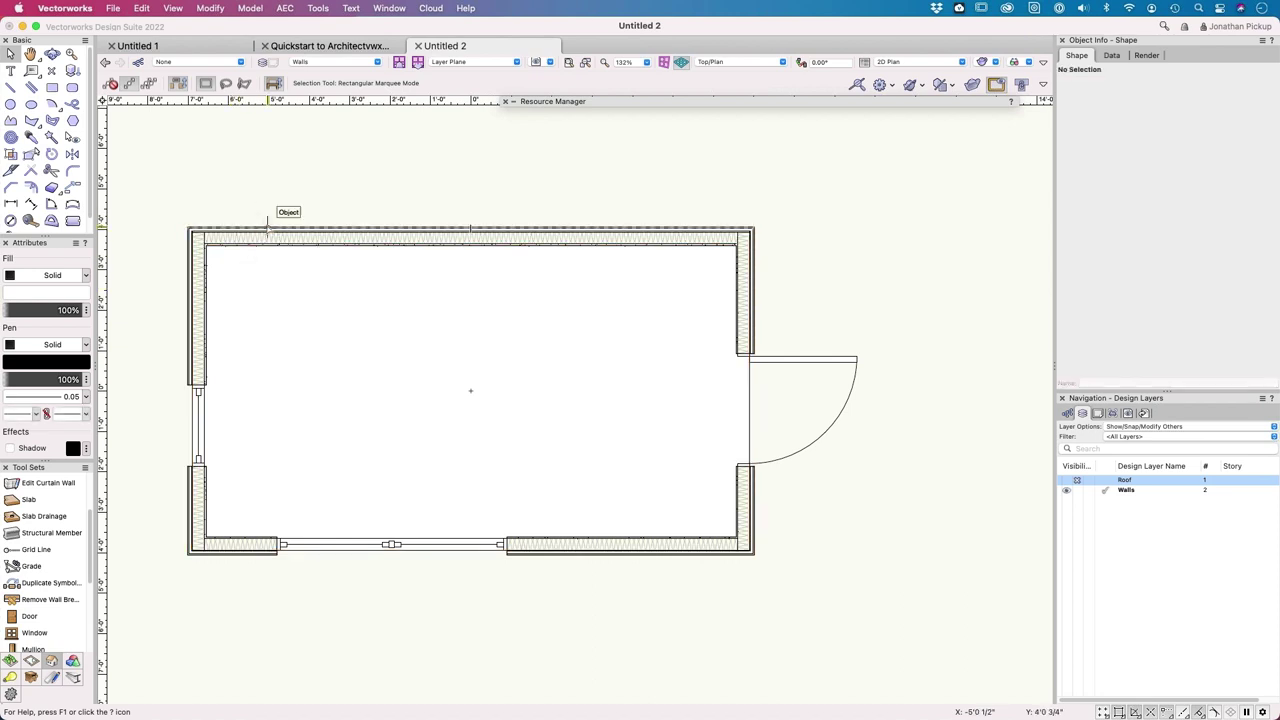
left_click(268, 248)
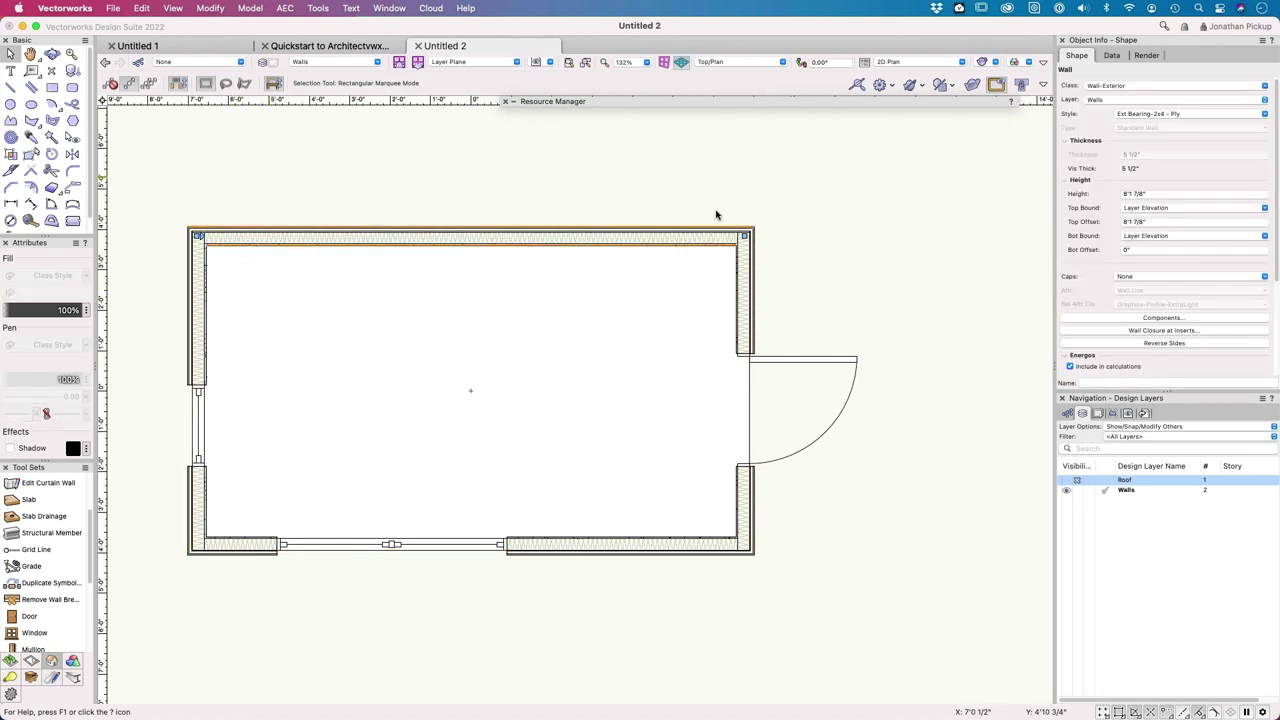
left_click(1066, 413)
scroll(1112, 595, "down", 2)
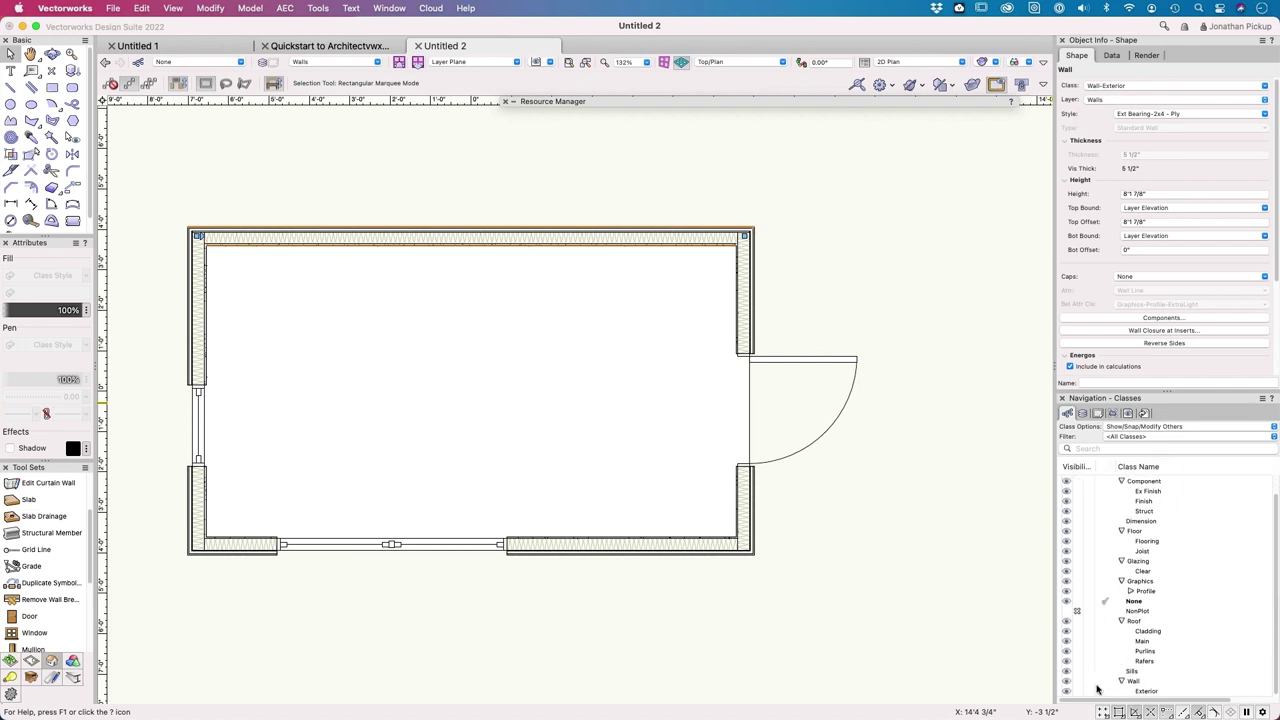
left_click(1077, 681)
left_click(702, 445)
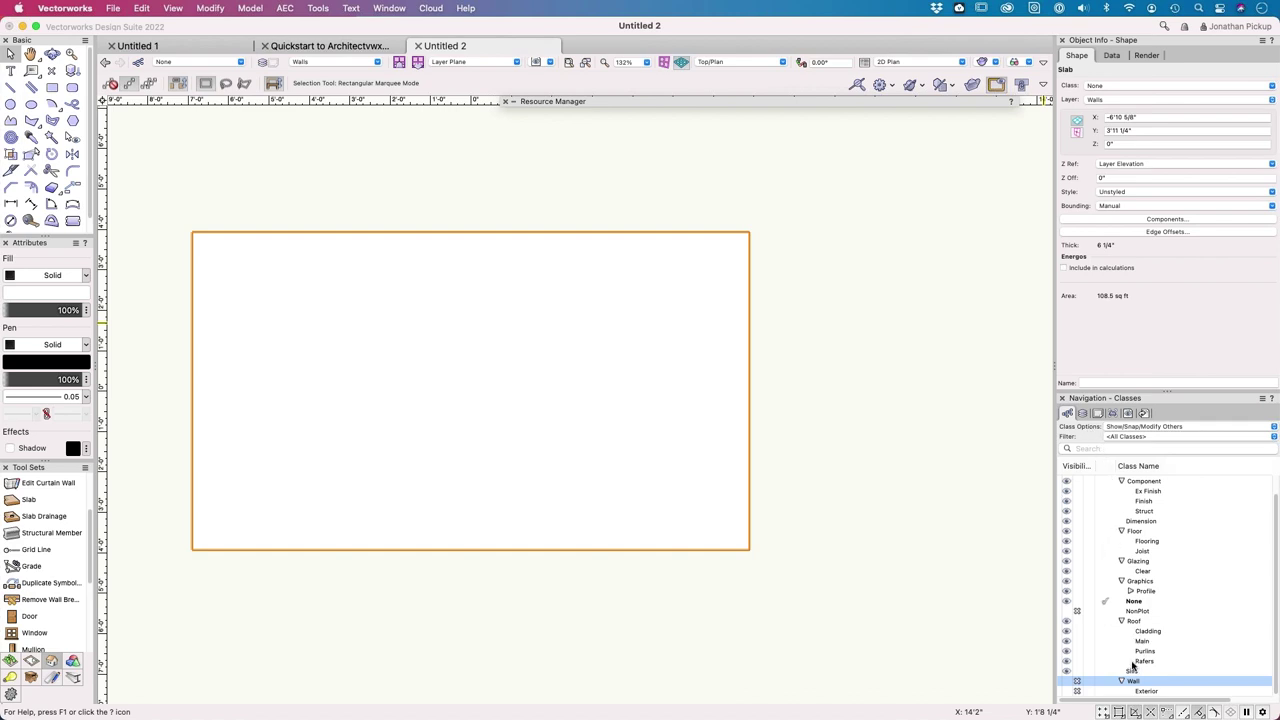
Step: Duplicate the Flooring class within the Floor group and rename the copy Main
right_click(1141, 545)
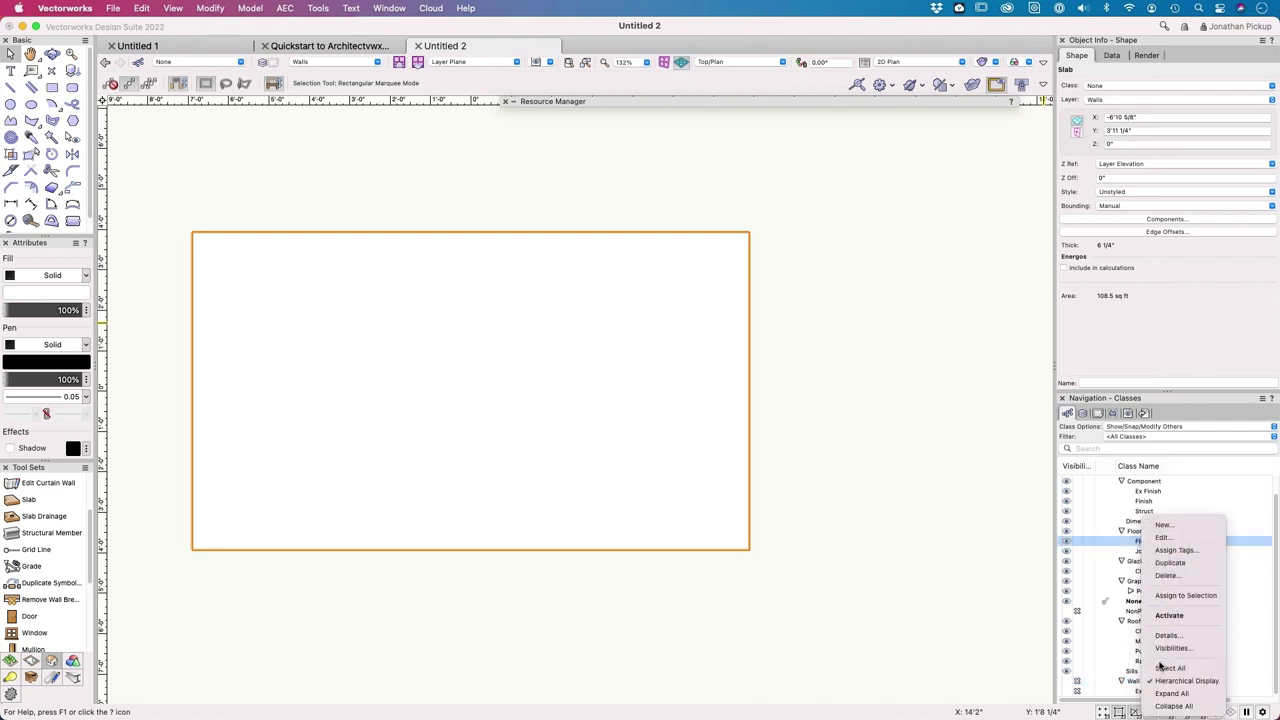
left_click(1169, 563)
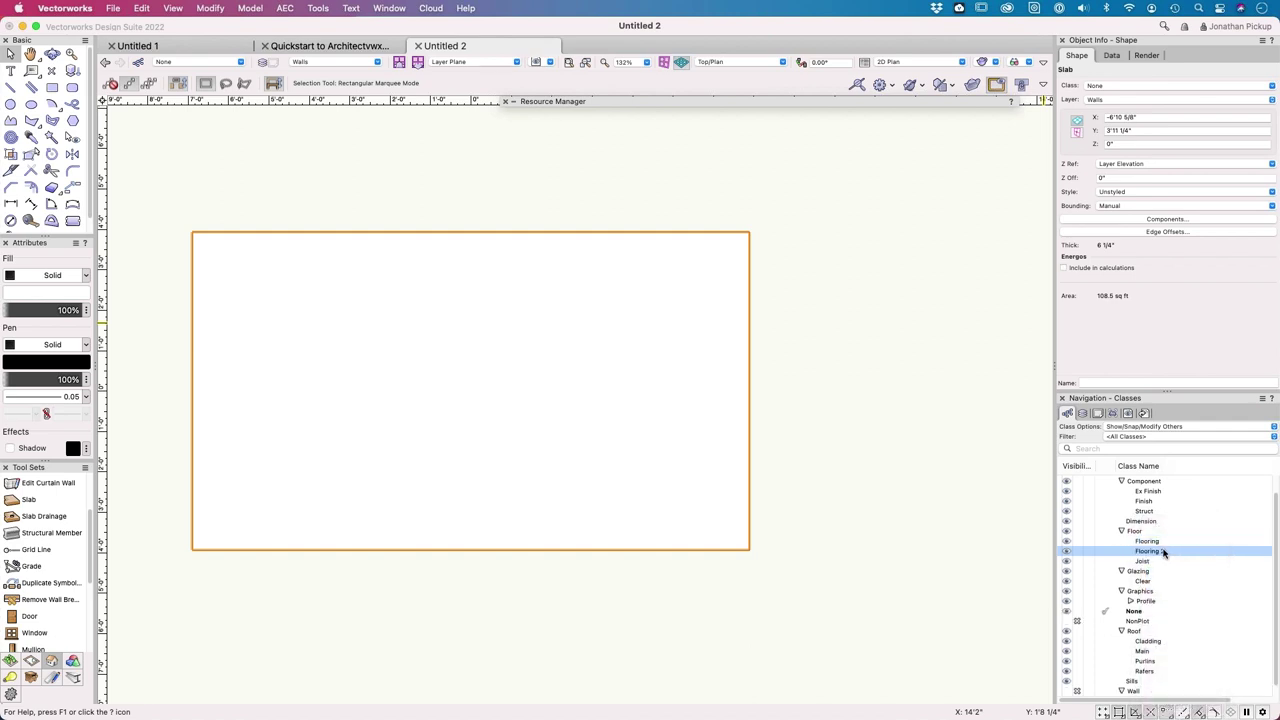
left_click(1164, 551)
left_click(1164, 551)
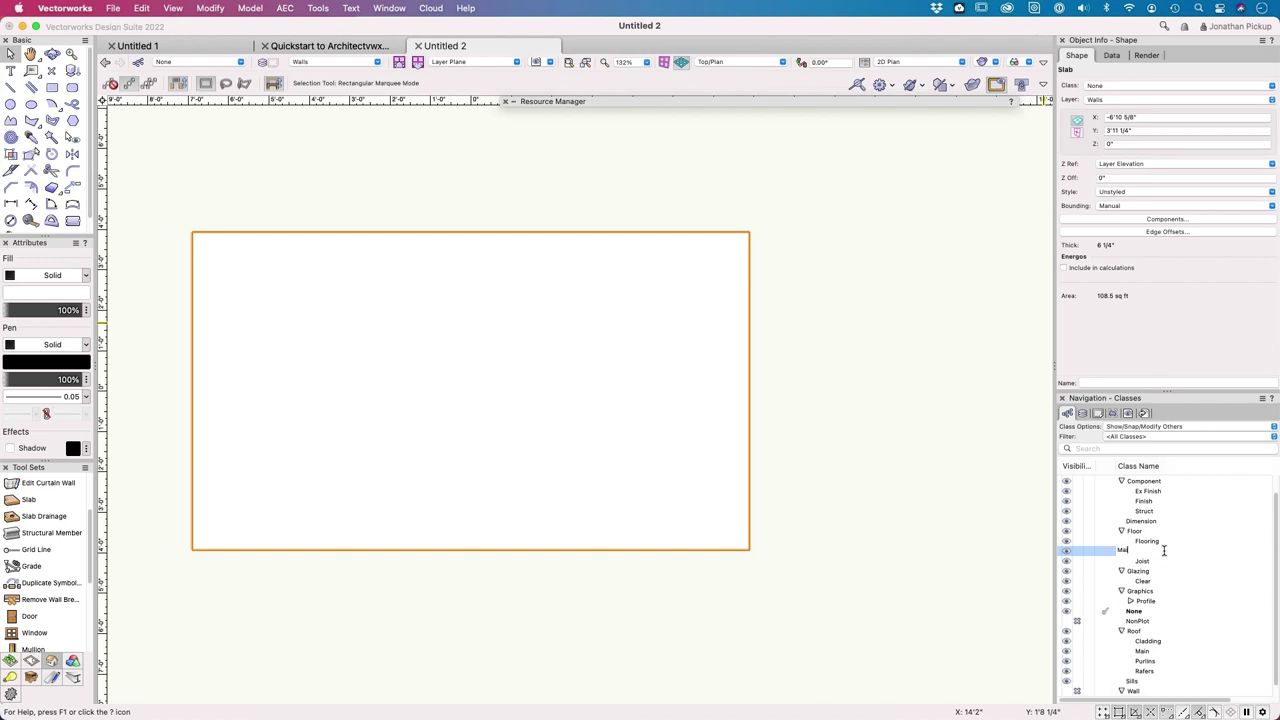
type("Main")
key("Return")
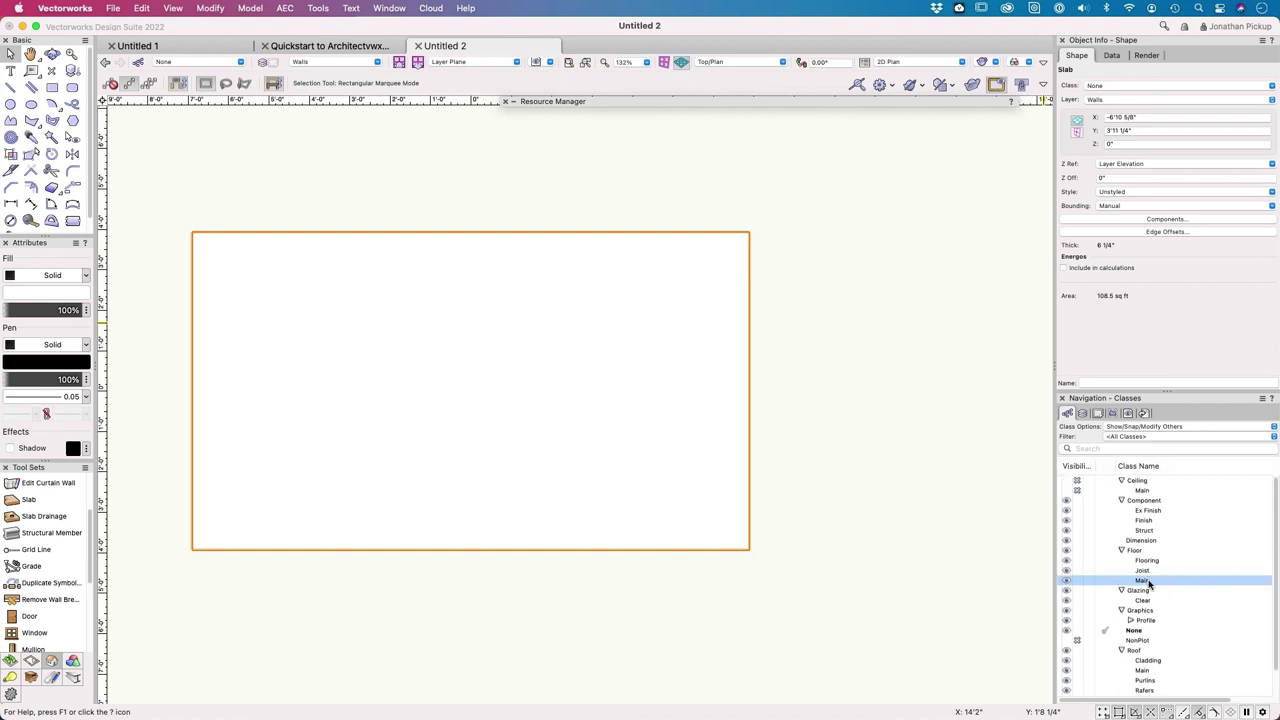
Step: Assign the floor slab to the Floor-Main class, check it by toggling the class visibility, and reselect the slab
right_click(1148, 583)
left_click(1210, 595)
left_click(1077, 581)
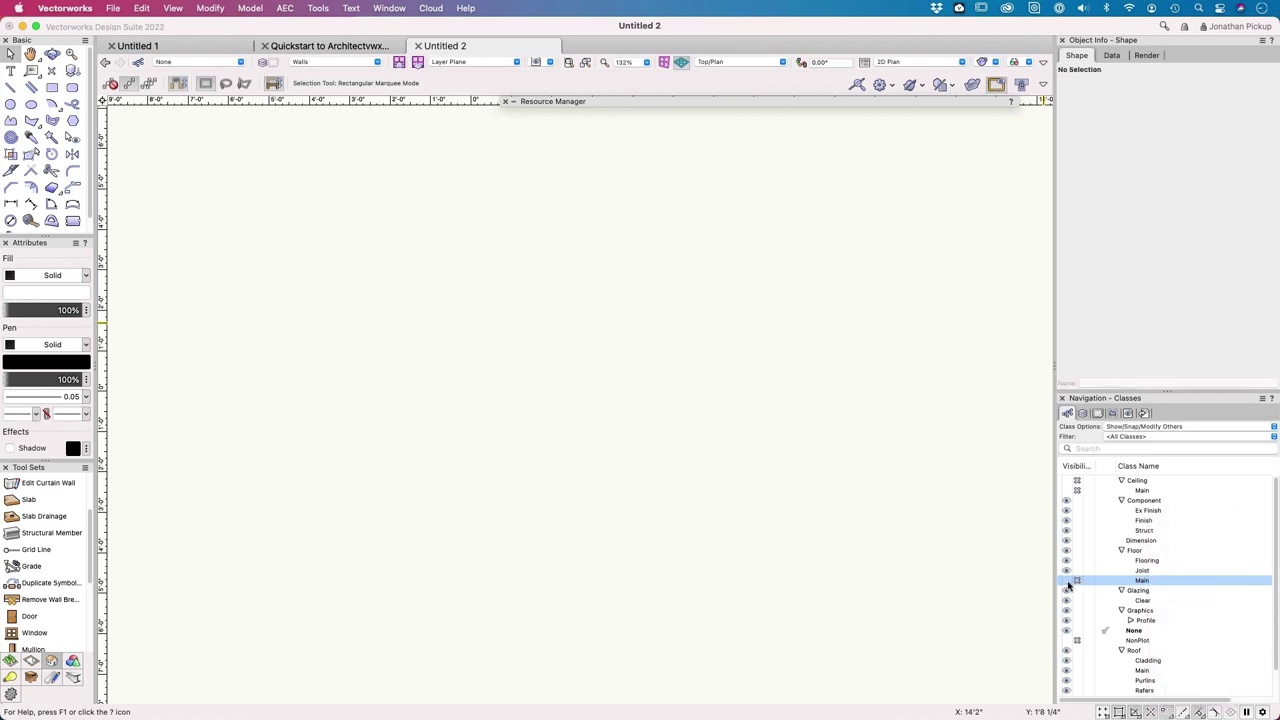
left_click(1066, 581)
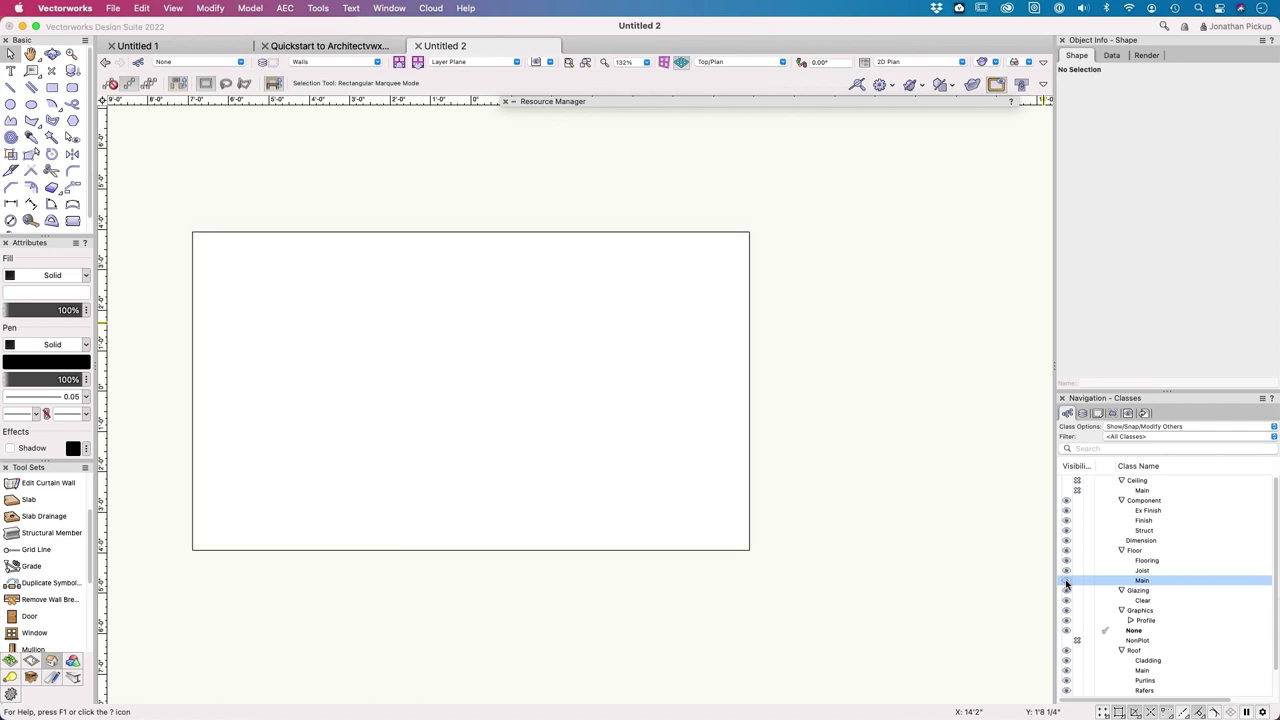
left_click(223, 278)
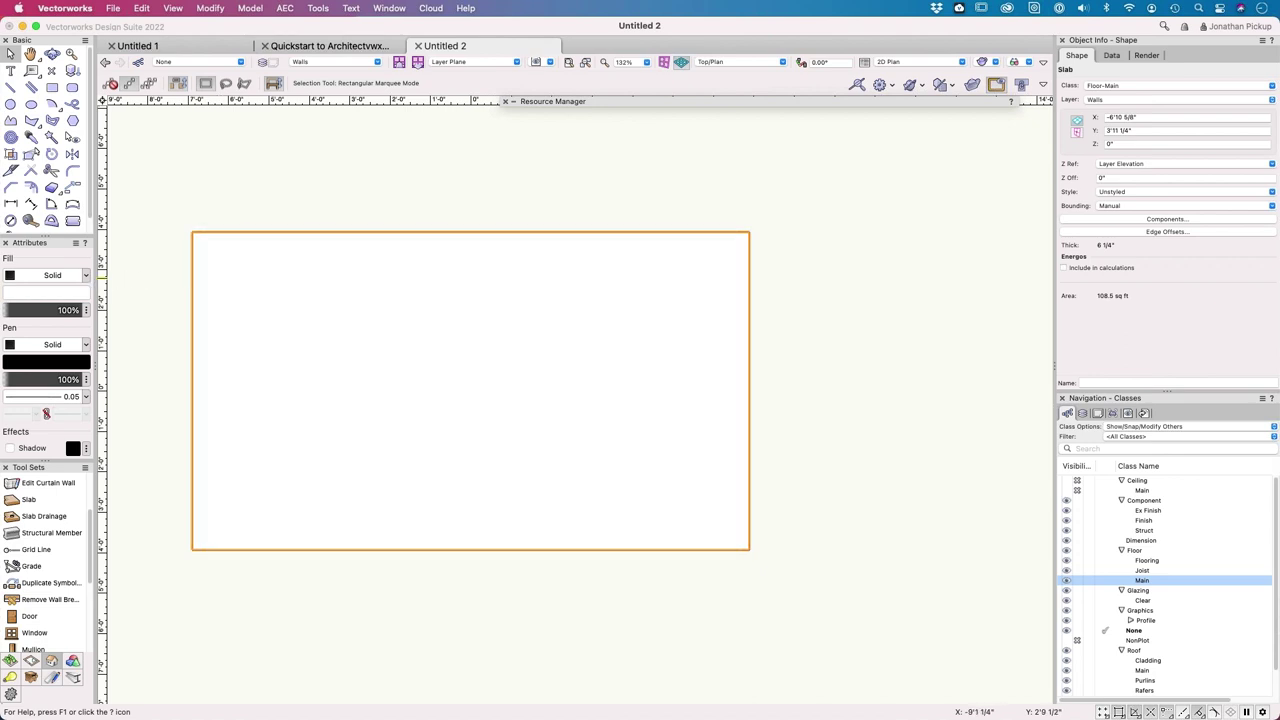
Step: Start the Create Joists command for the selected slab and base it on the slab's Joists component
left_click(286, 9)
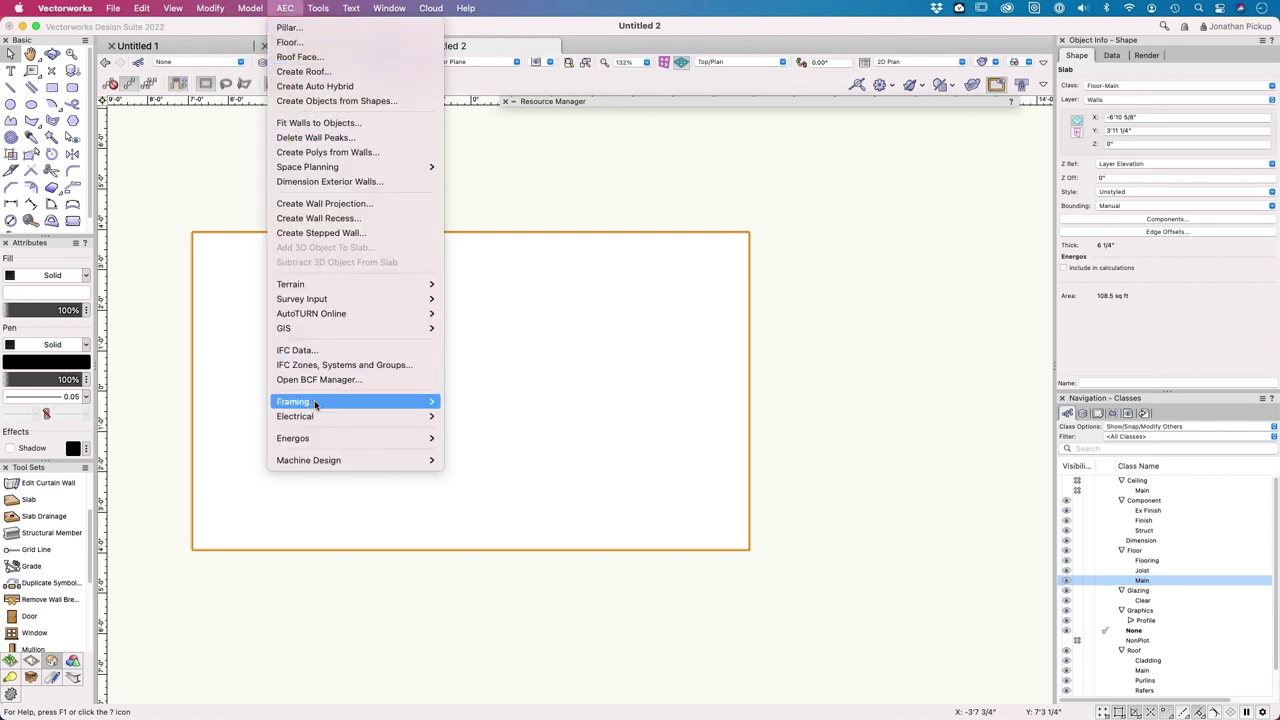
mouse_move(315, 402)
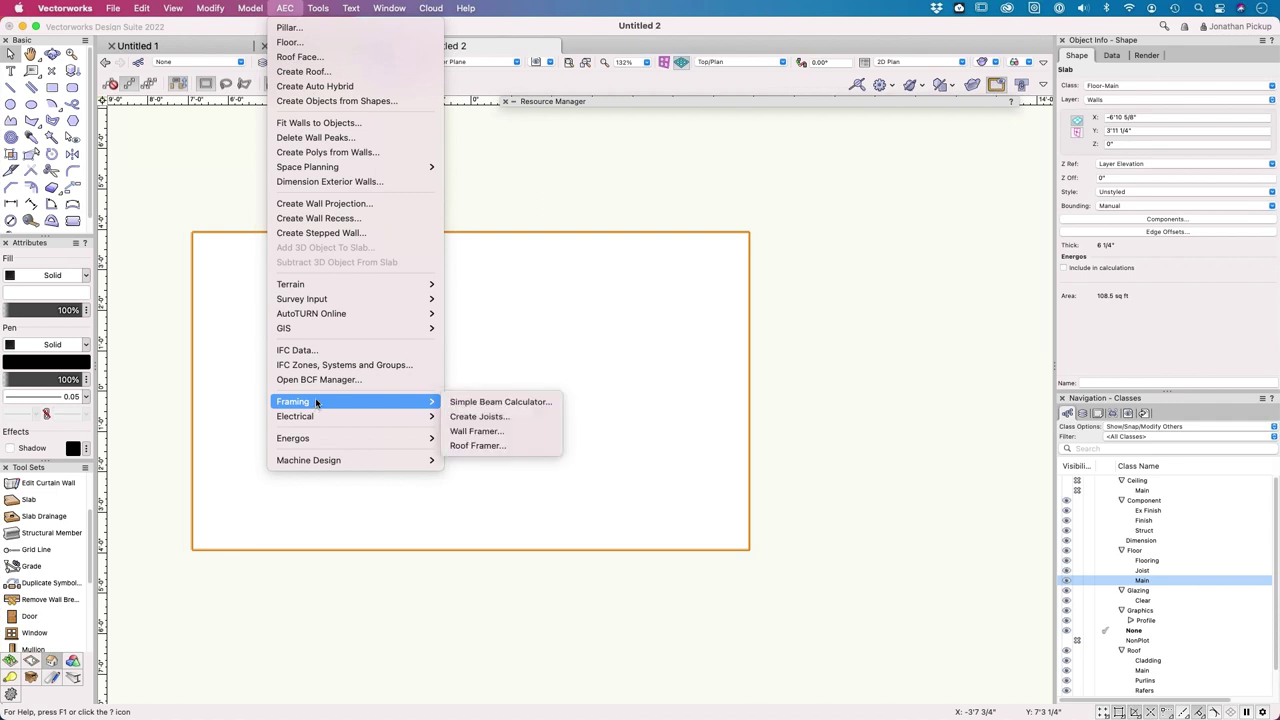
left_click(505, 424)
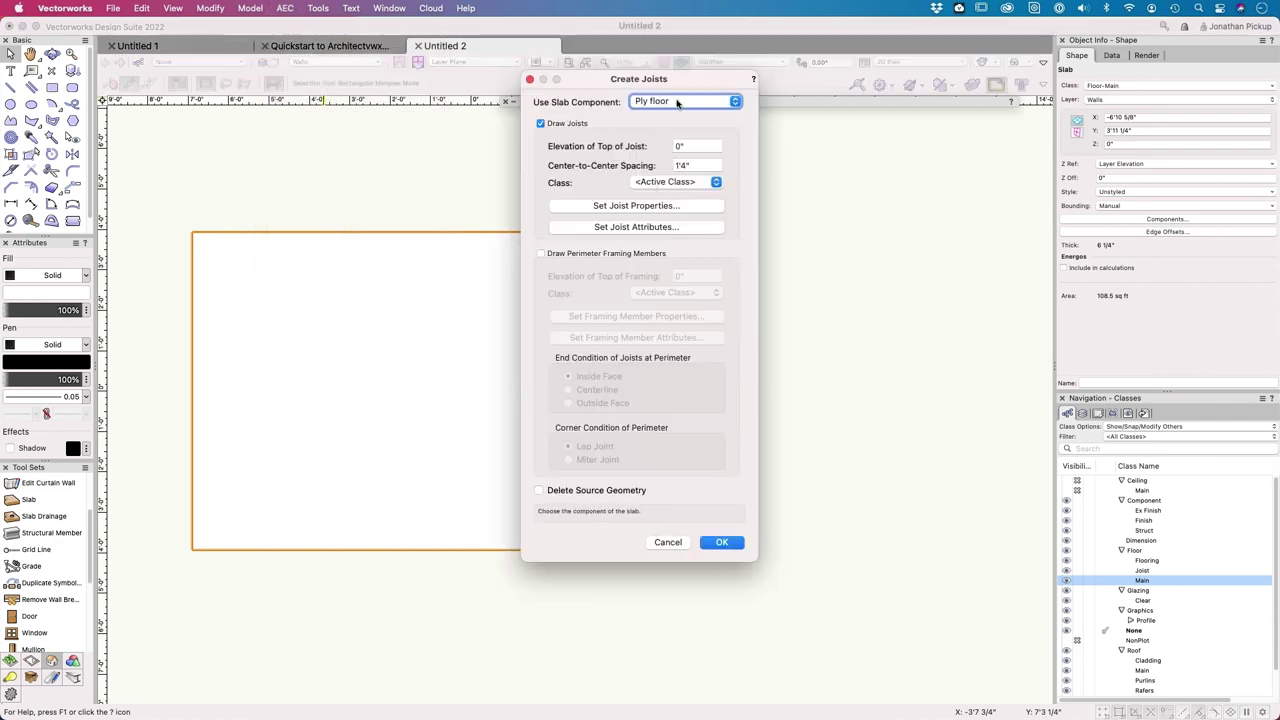
left_click(677, 102)
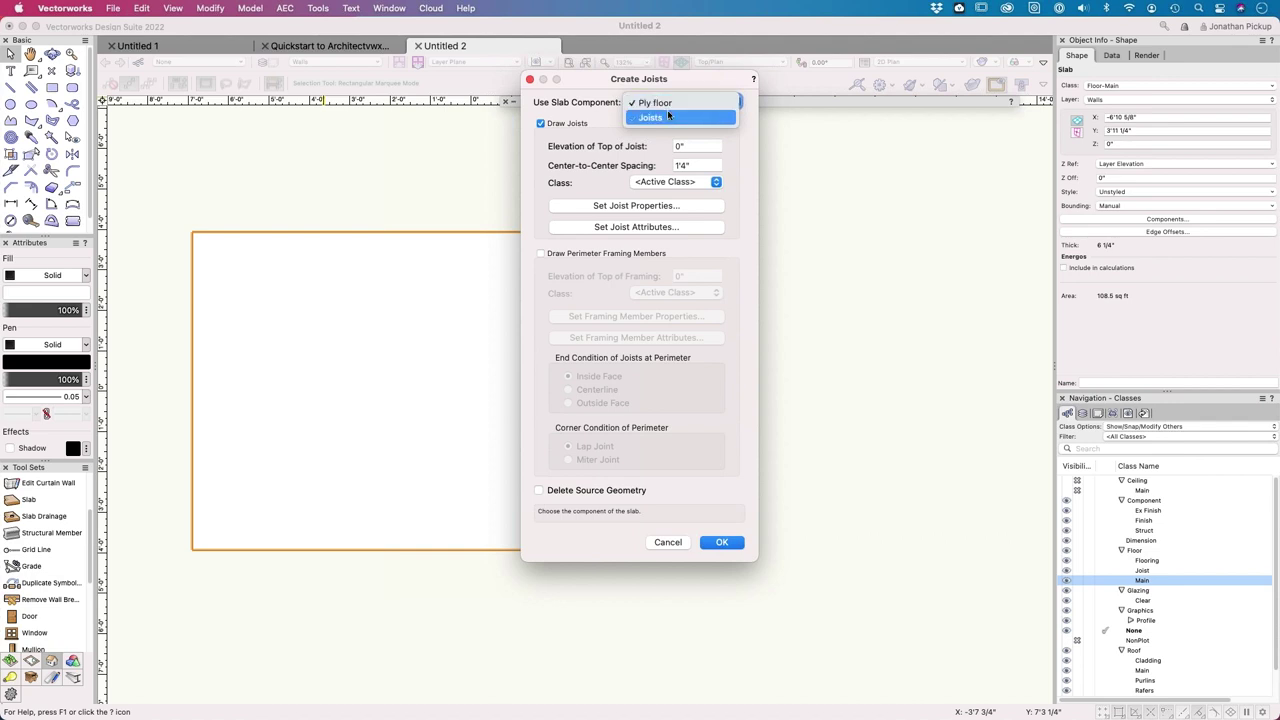
left_click(668, 117)
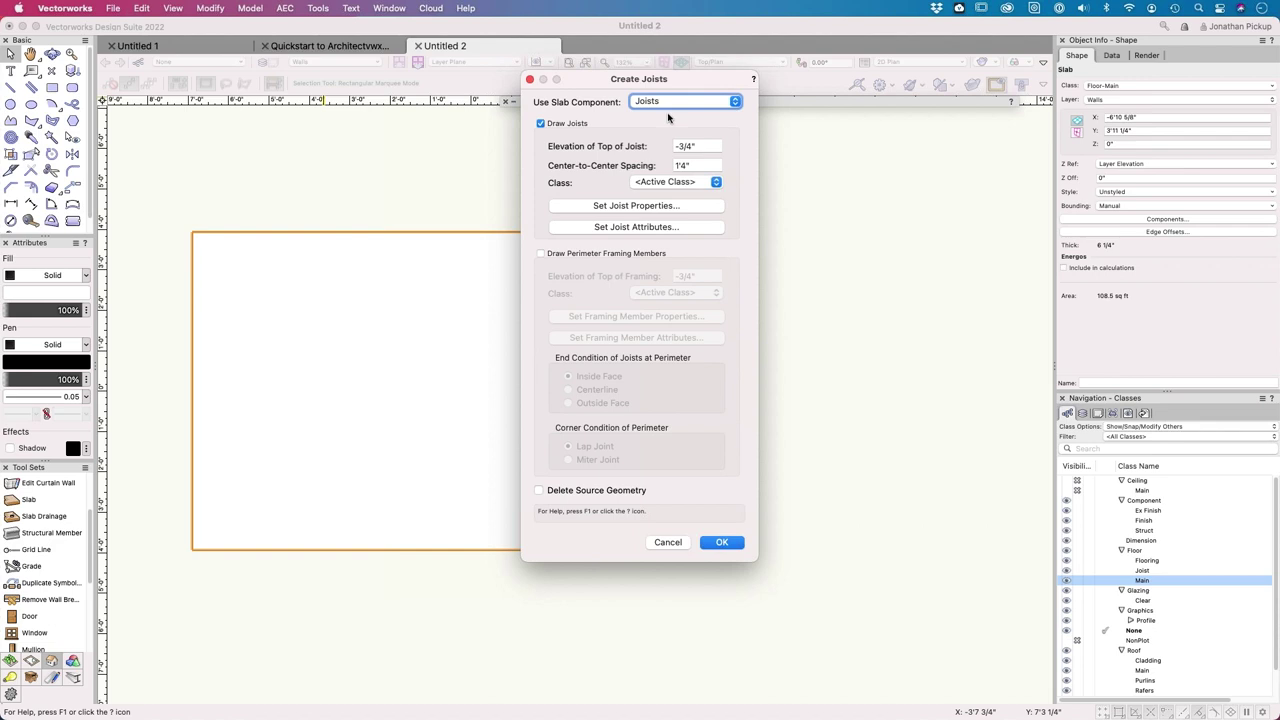
Step: Set the joists' center-to-center spacing to 18 and their class to Floor-Joist
left_click(672, 166)
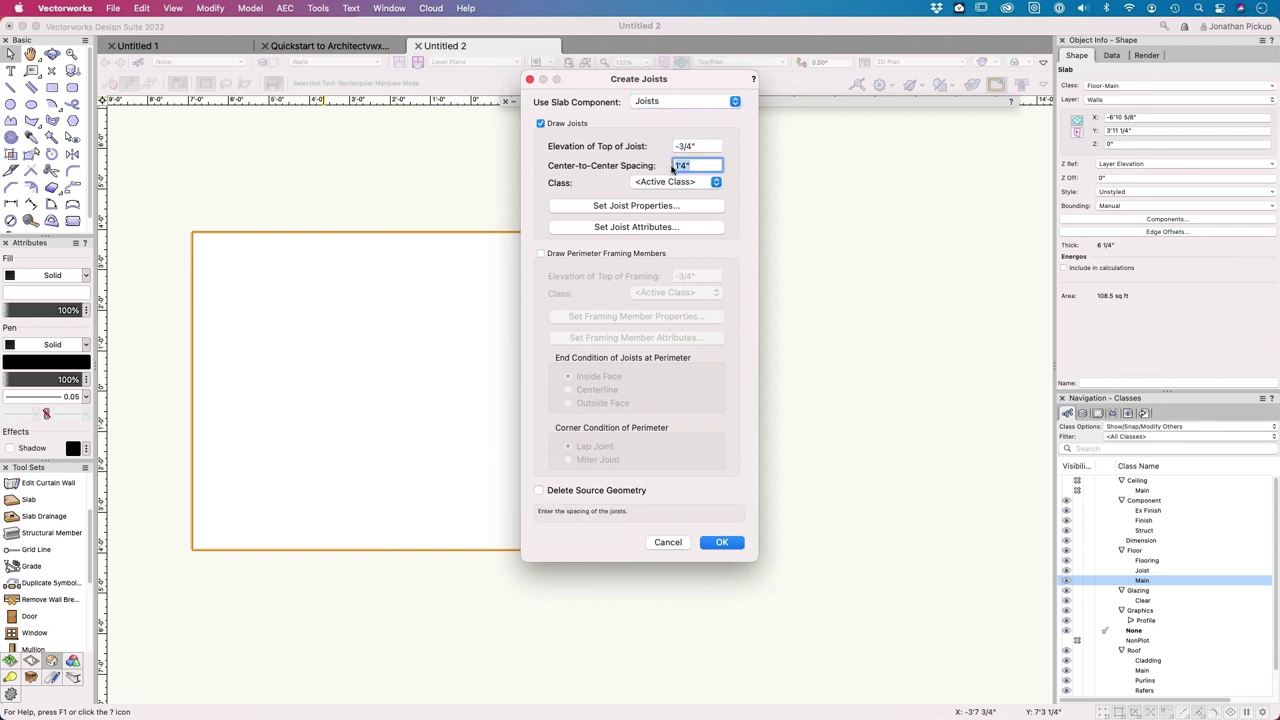
type("28")
key("Tab")
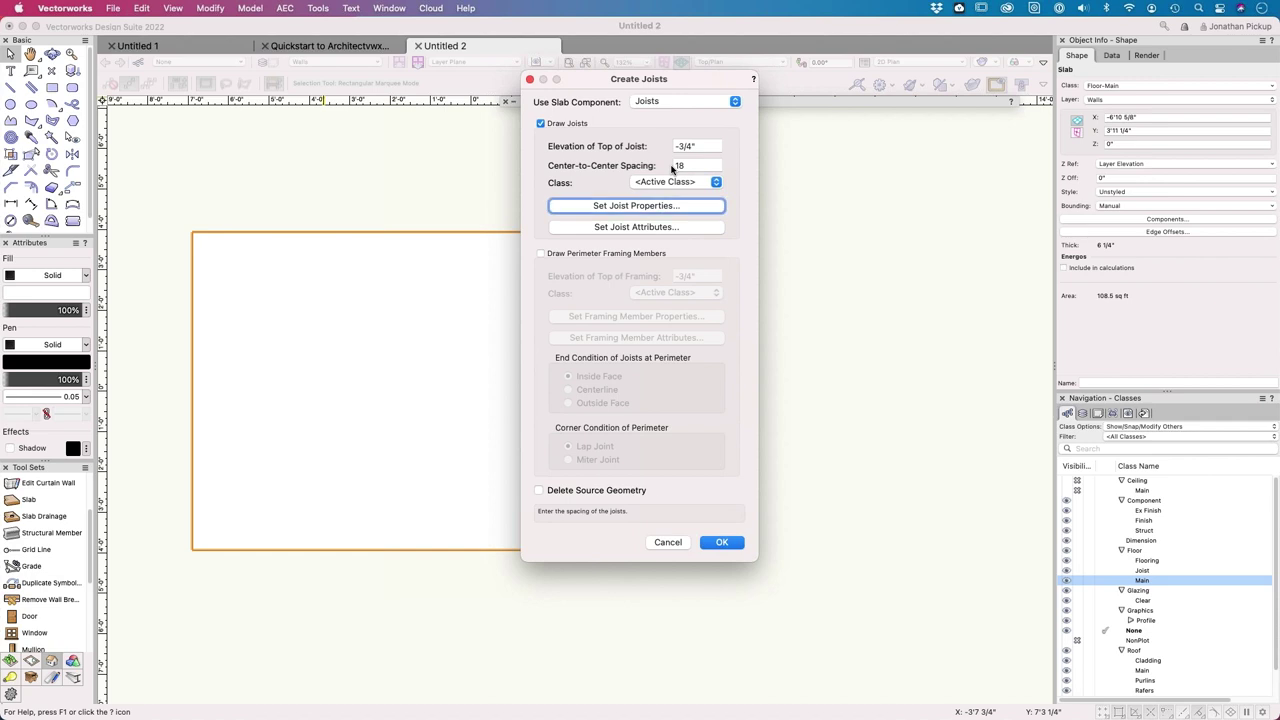
left_click(707, 181)
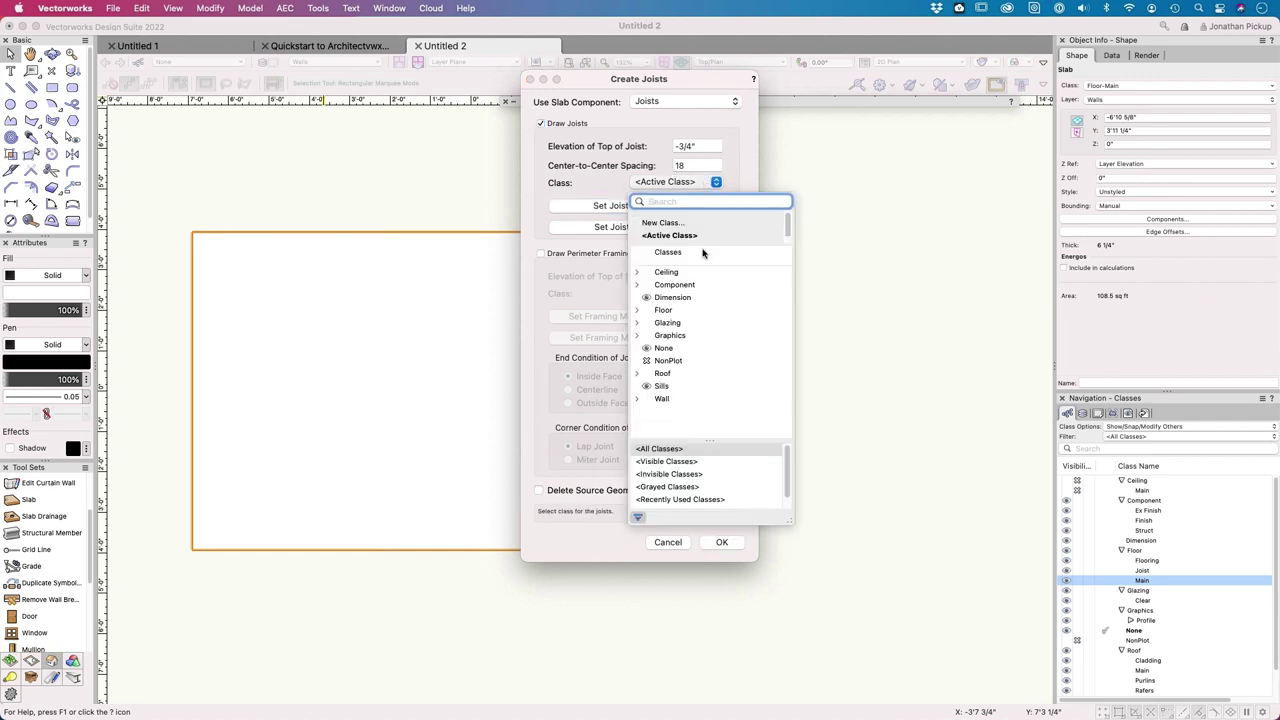
left_click(637, 310)
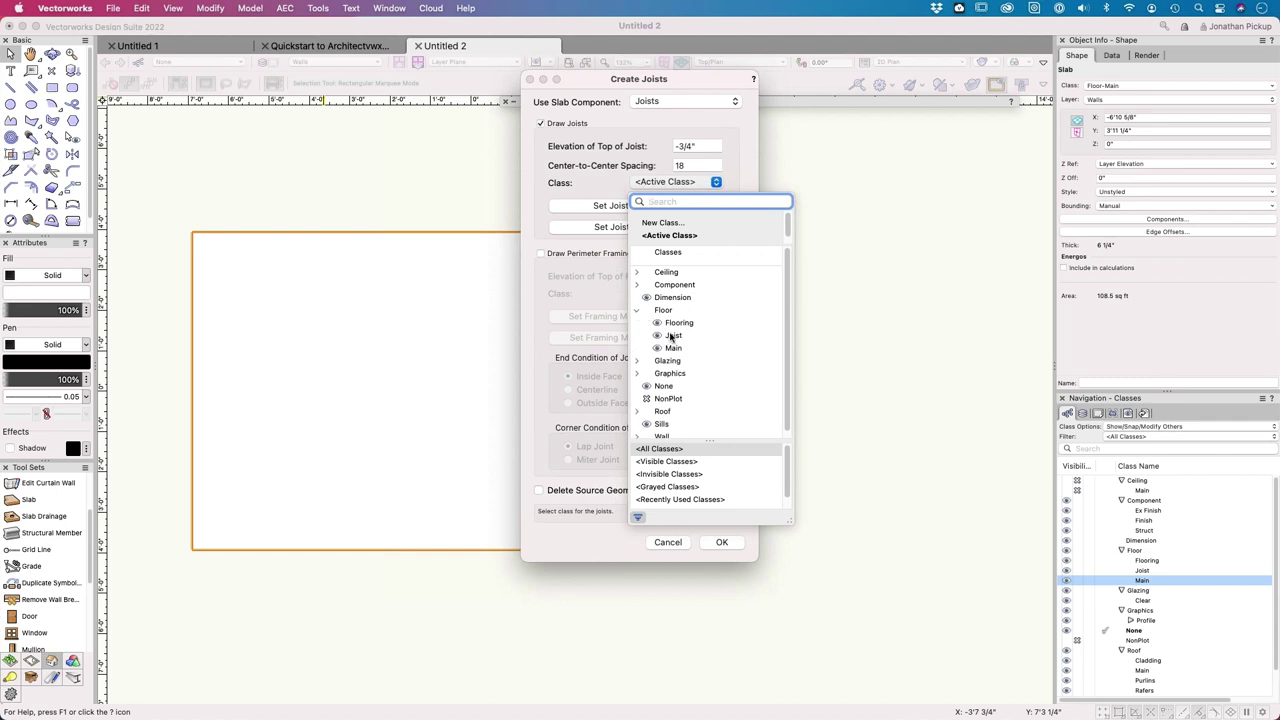
left_click(672, 336)
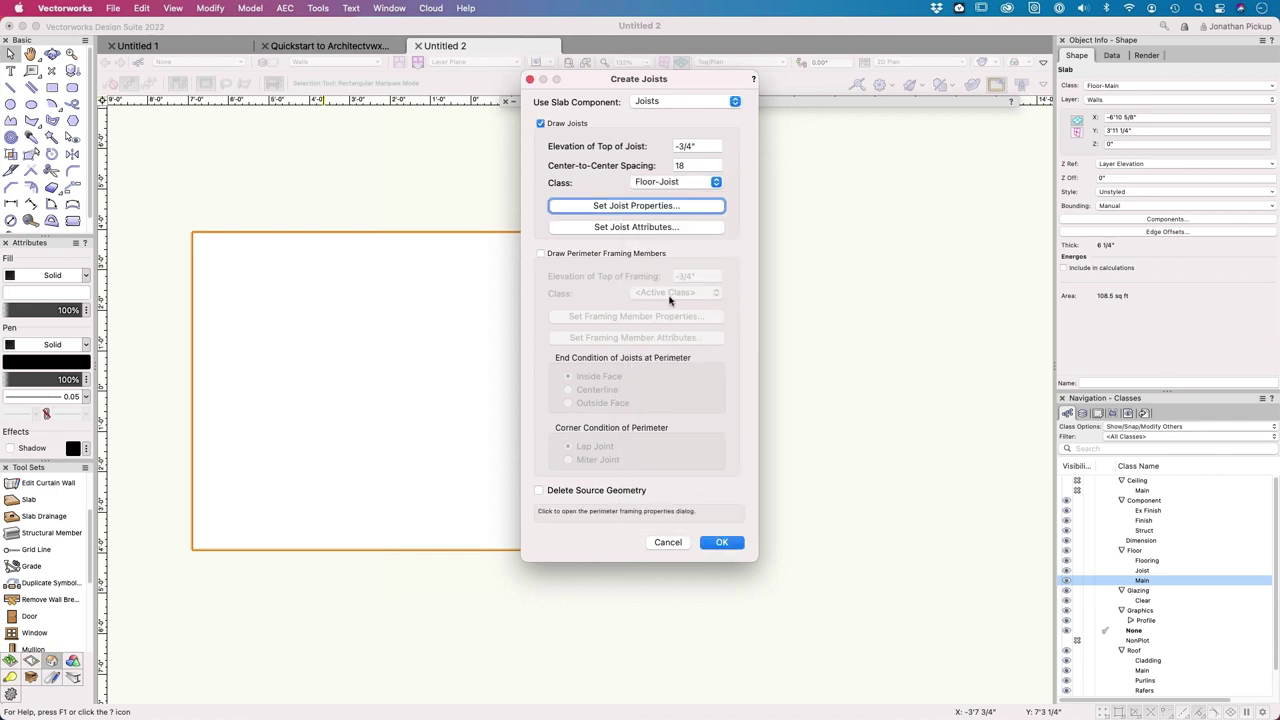
Step: Set the joist properties to a width of 45mm and a 2D display of Width
left_click(658, 206)
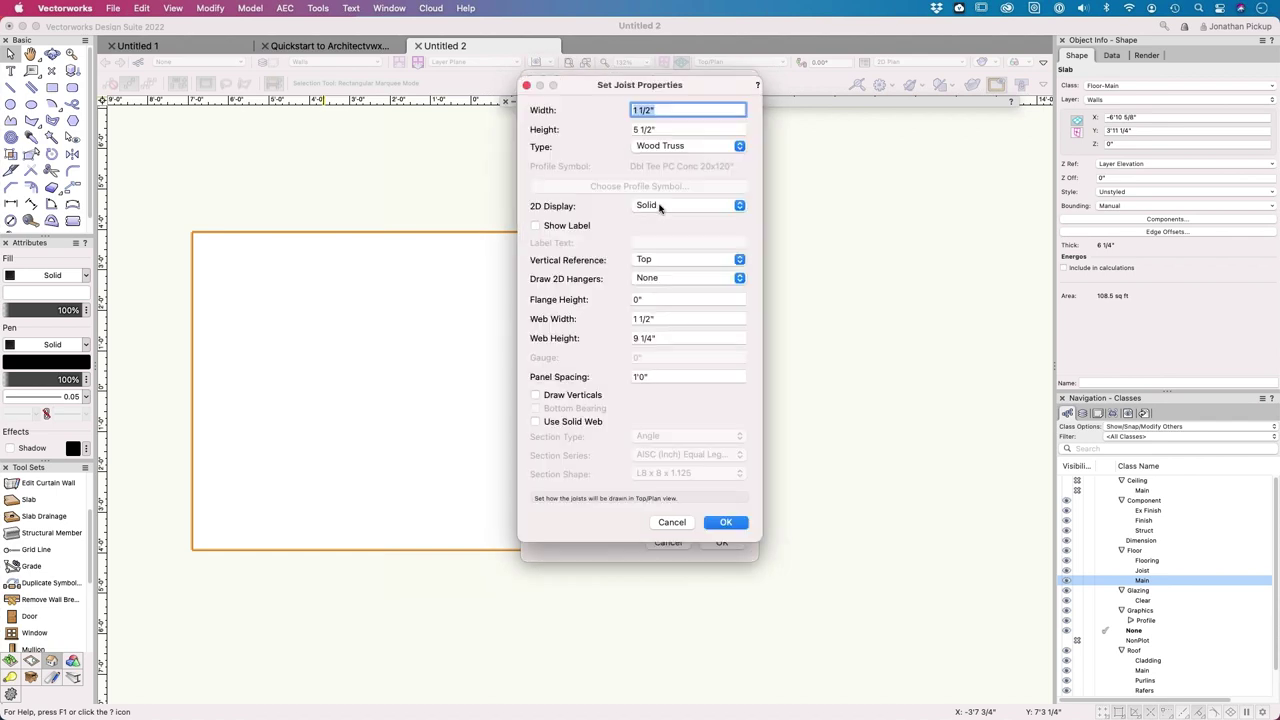
type("45mm")
key("Tab")
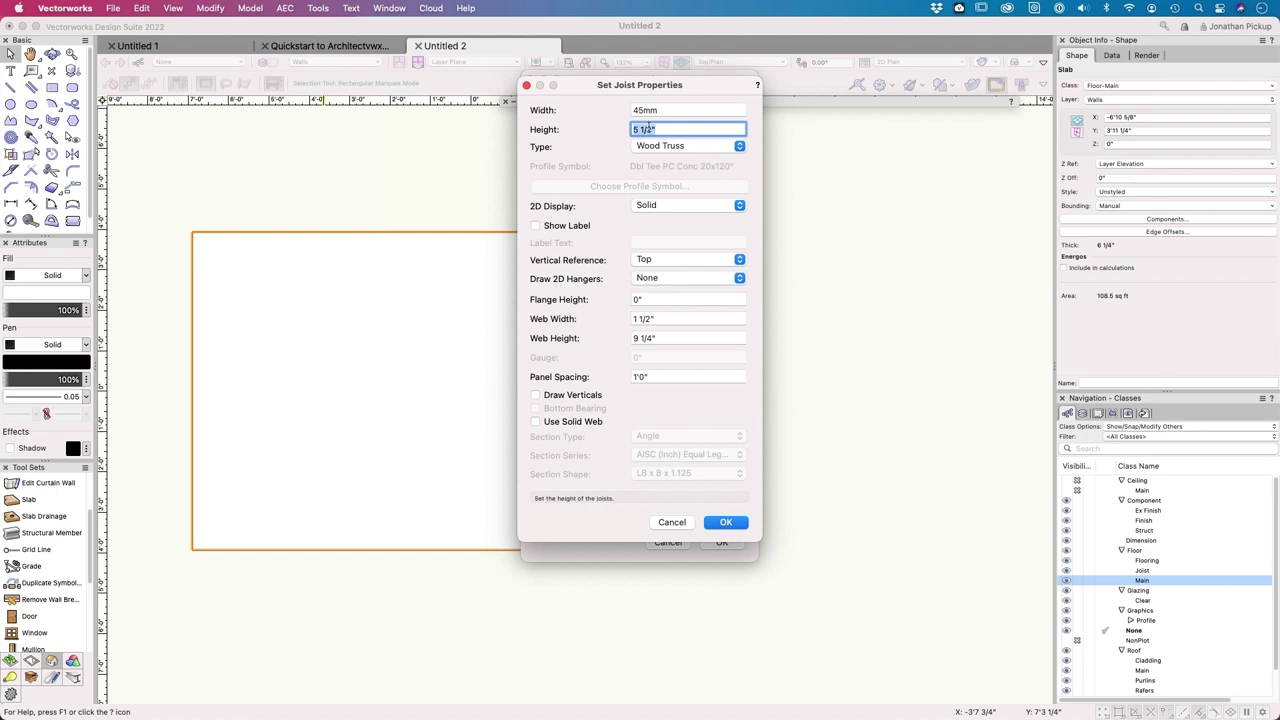
left_click(663, 206)
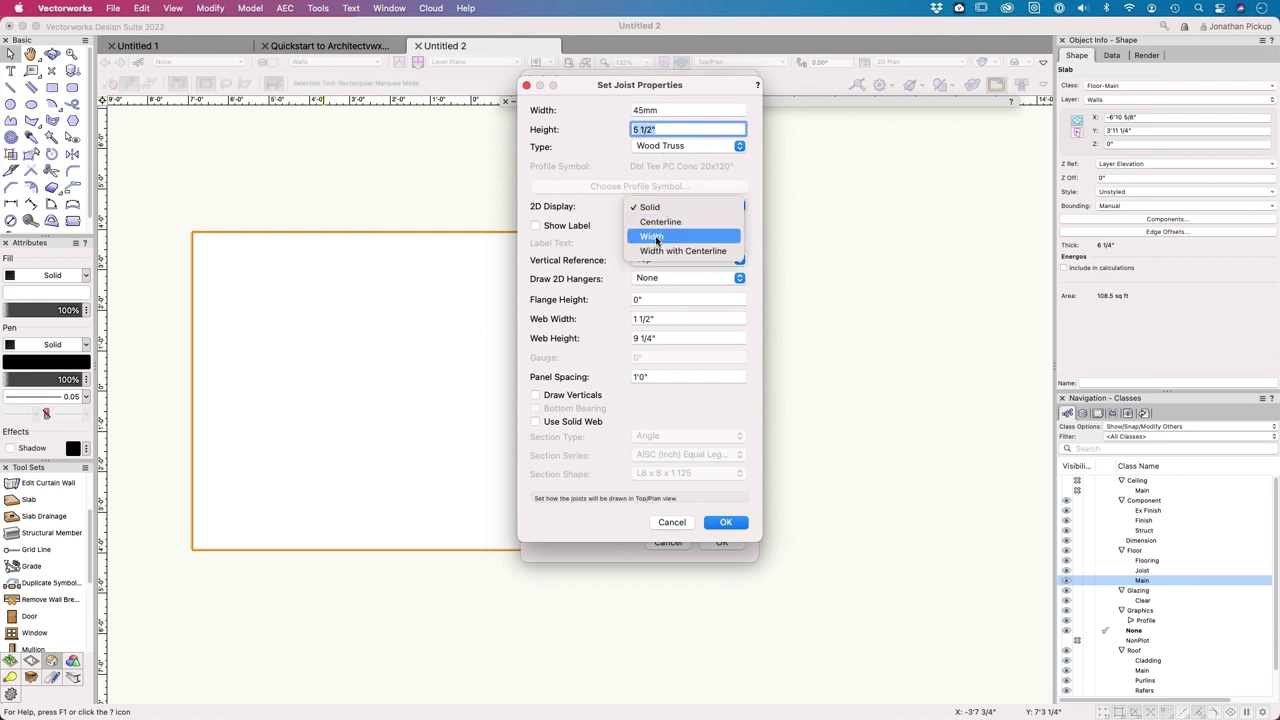
left_click(656, 237)
left_click(656, 206)
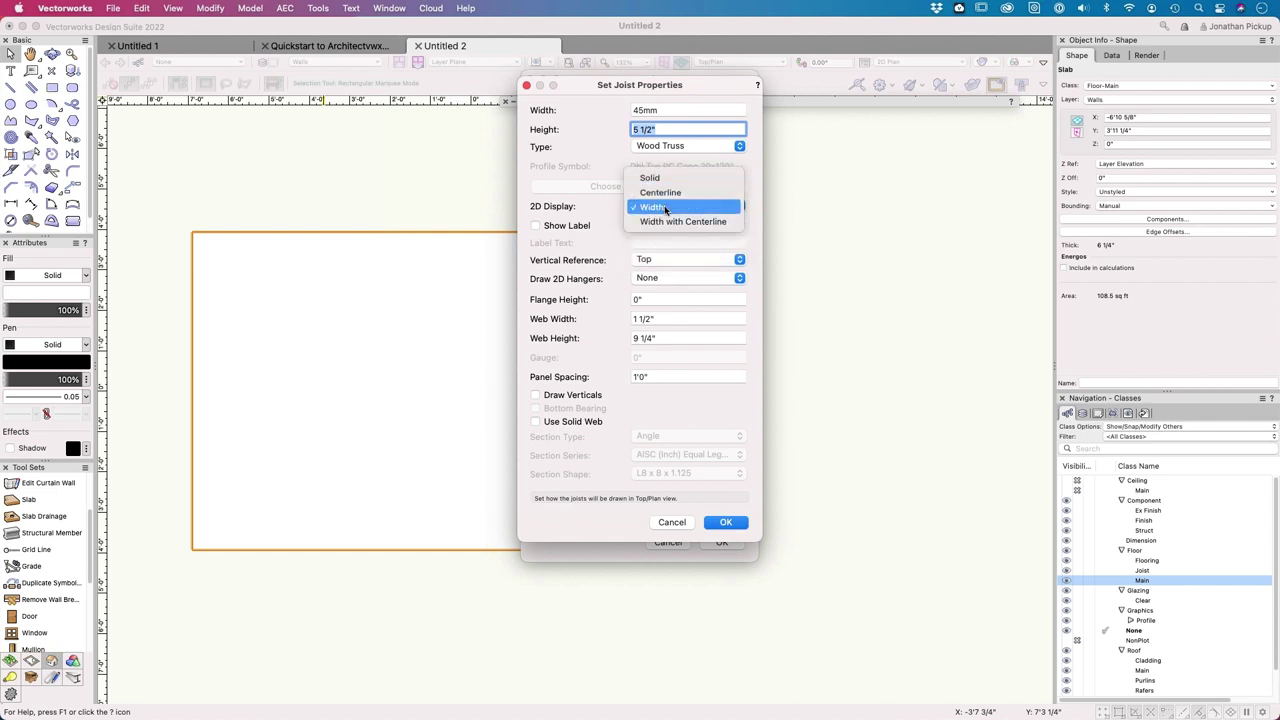
left_click(663, 207)
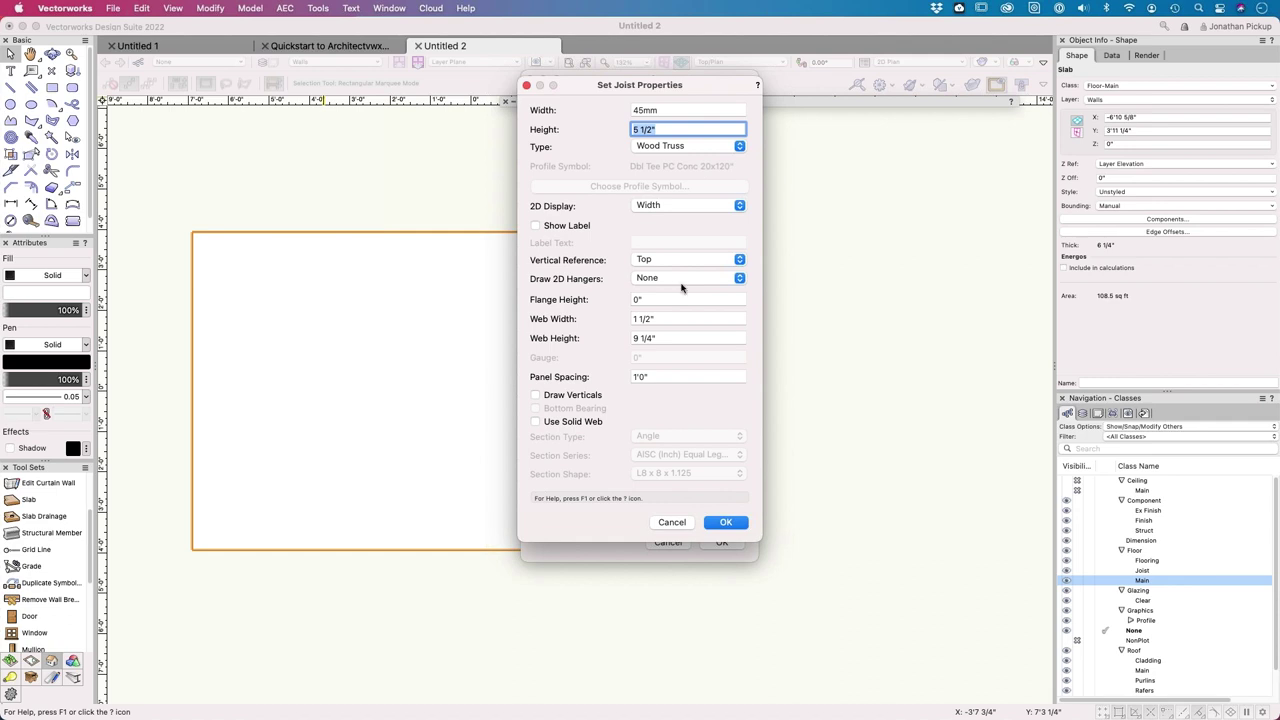
left_click(728, 523)
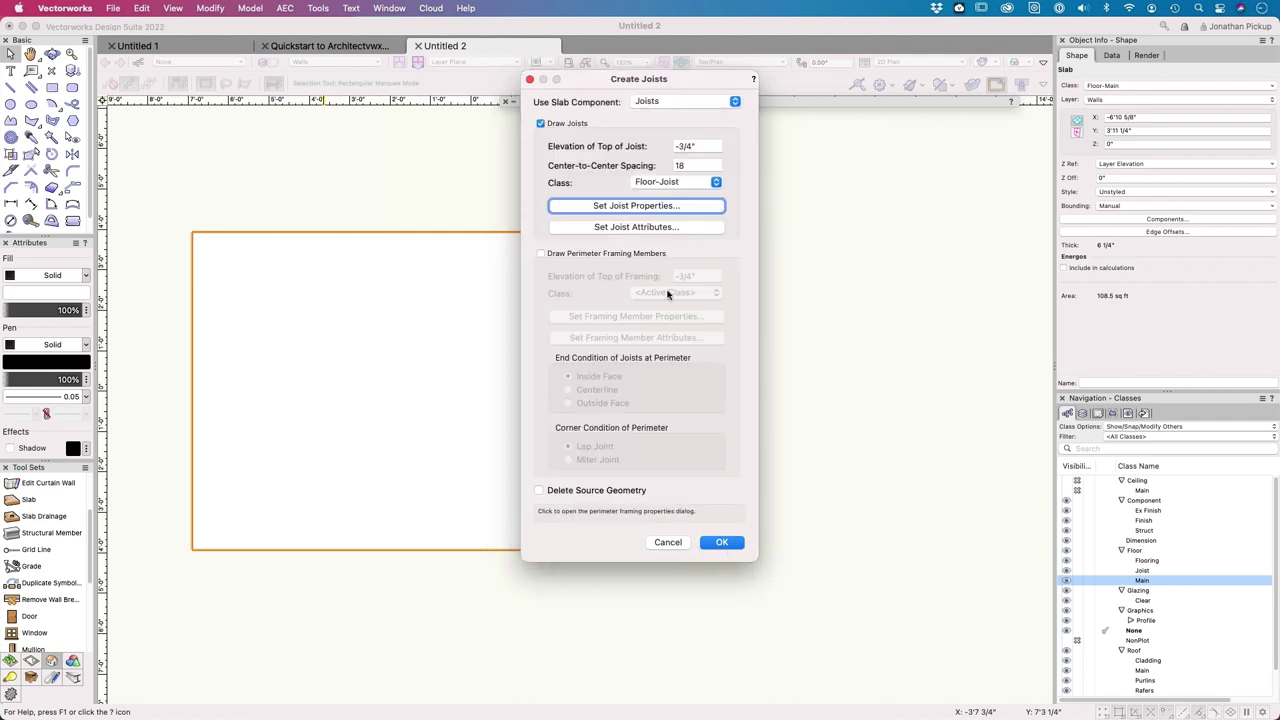
Step: Enable perimeter framing members for the joists and set their class to Floor-Joist
left_click(572, 254)
left_click(689, 295)
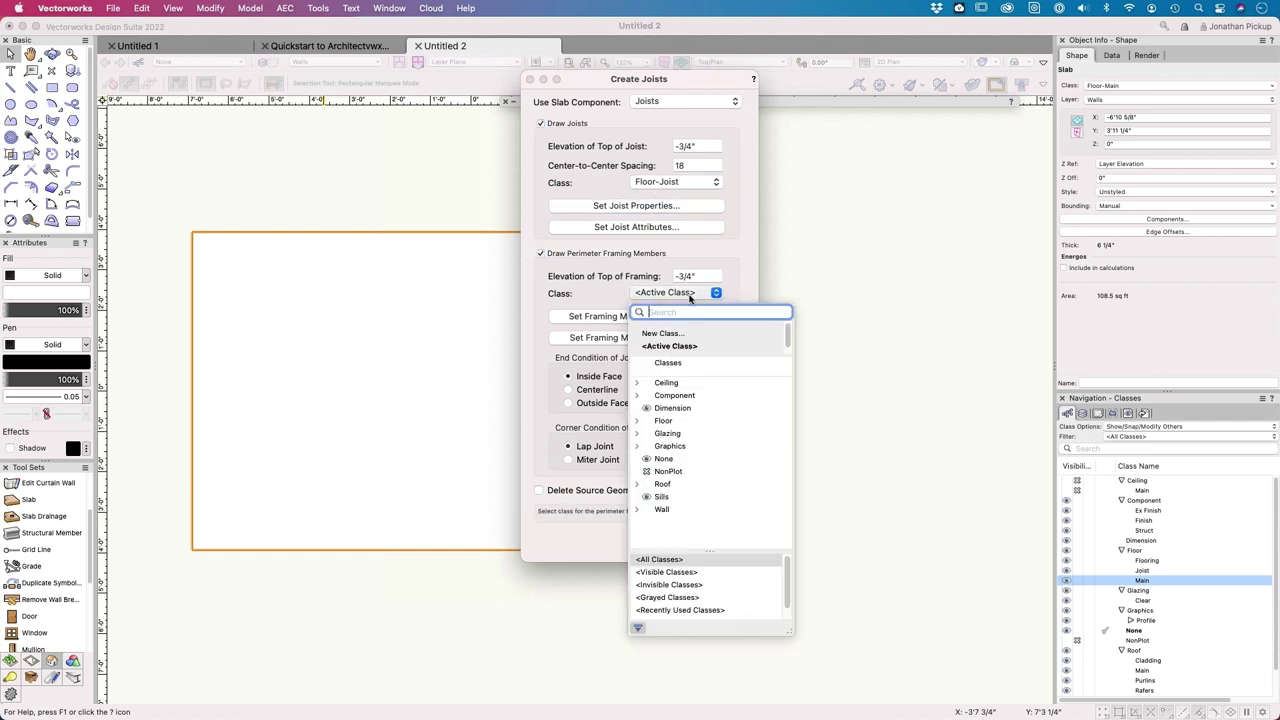
left_click(650, 409)
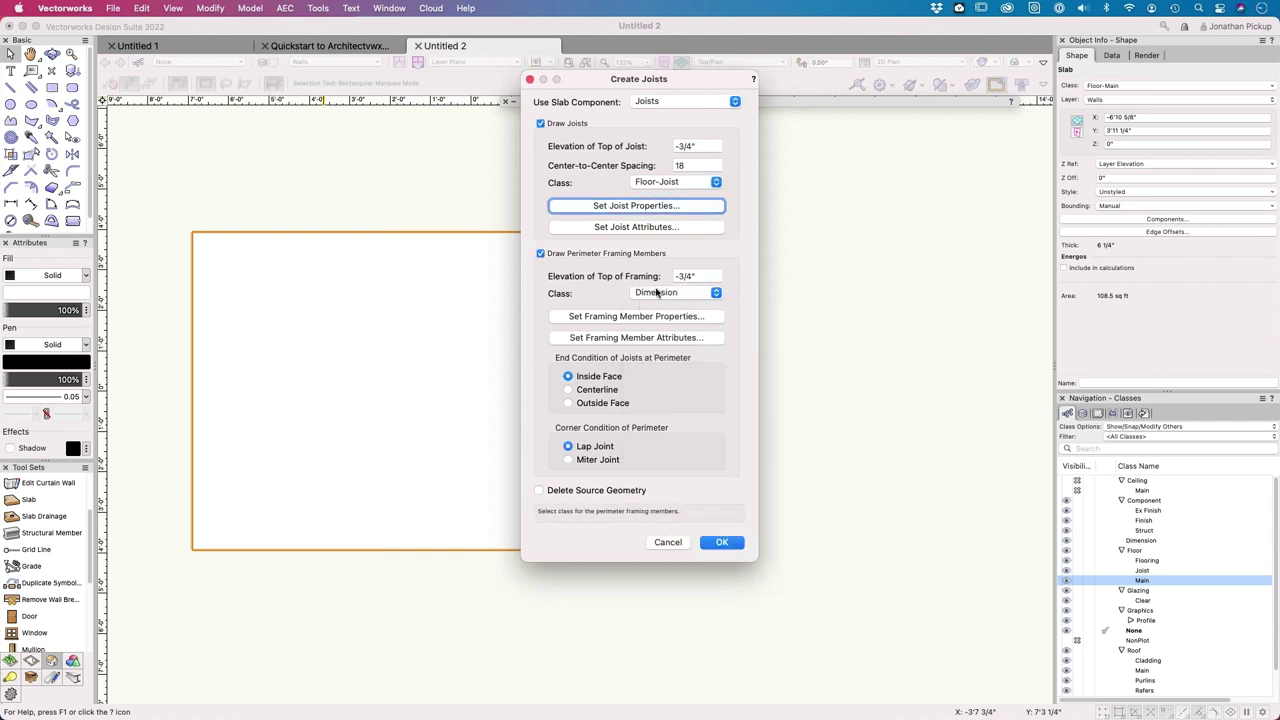
left_click(652, 318)
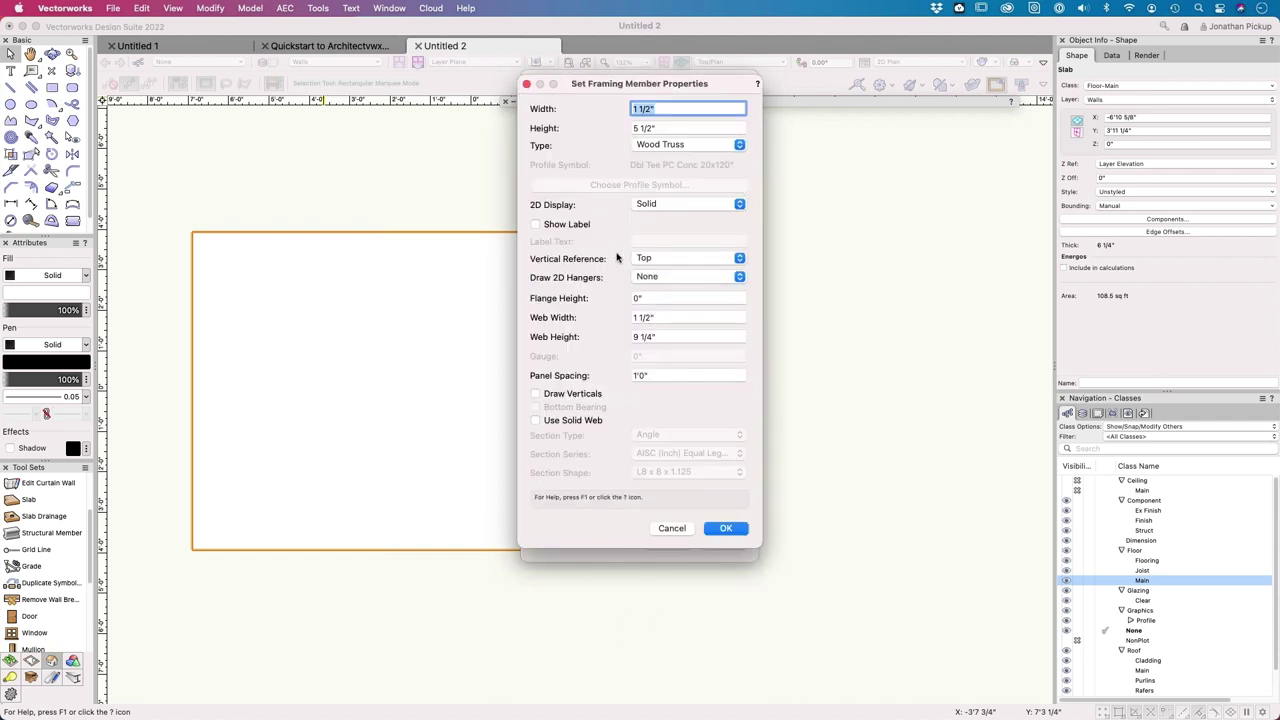
left_click(722, 528)
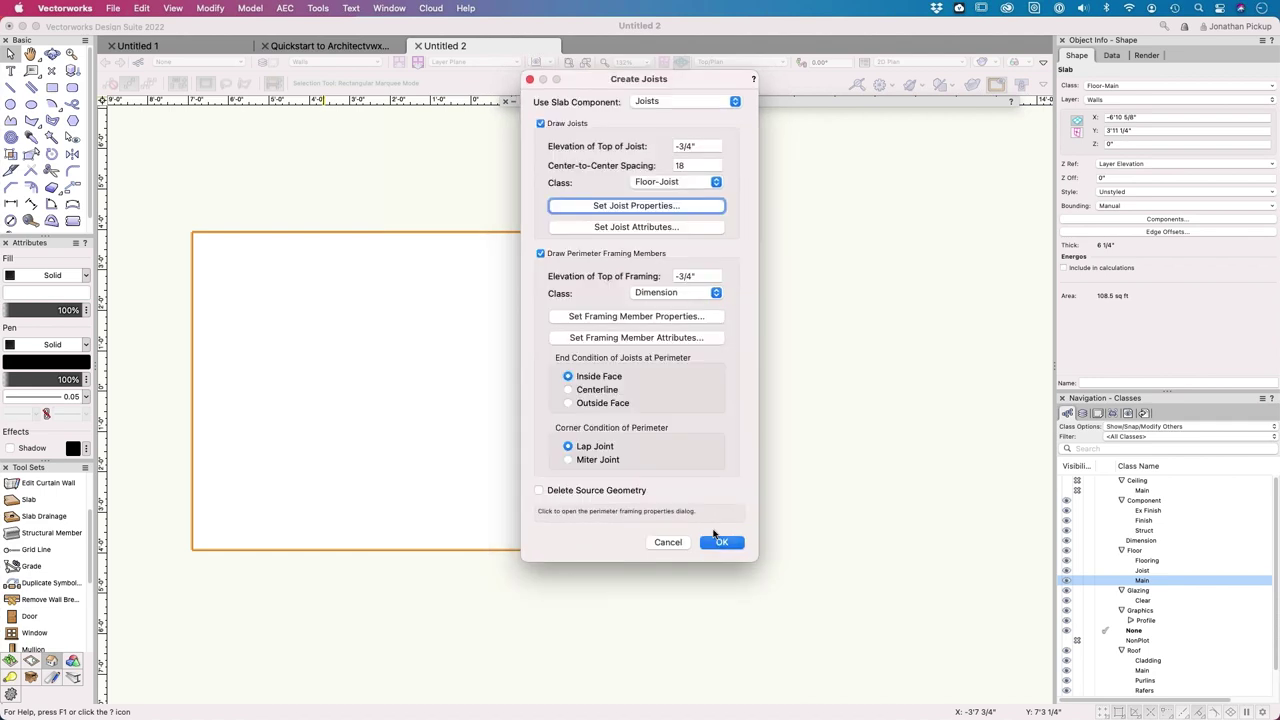
left_click(688, 293)
left_click(636, 421)
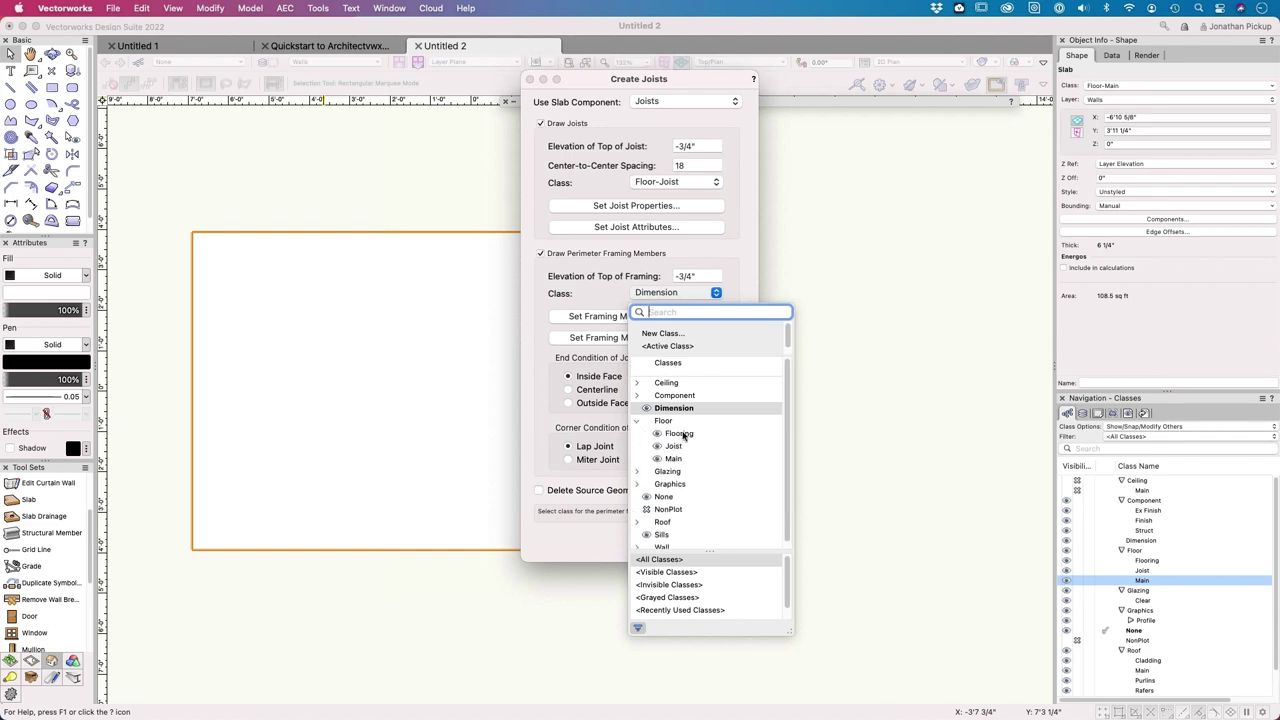
left_click(676, 447)
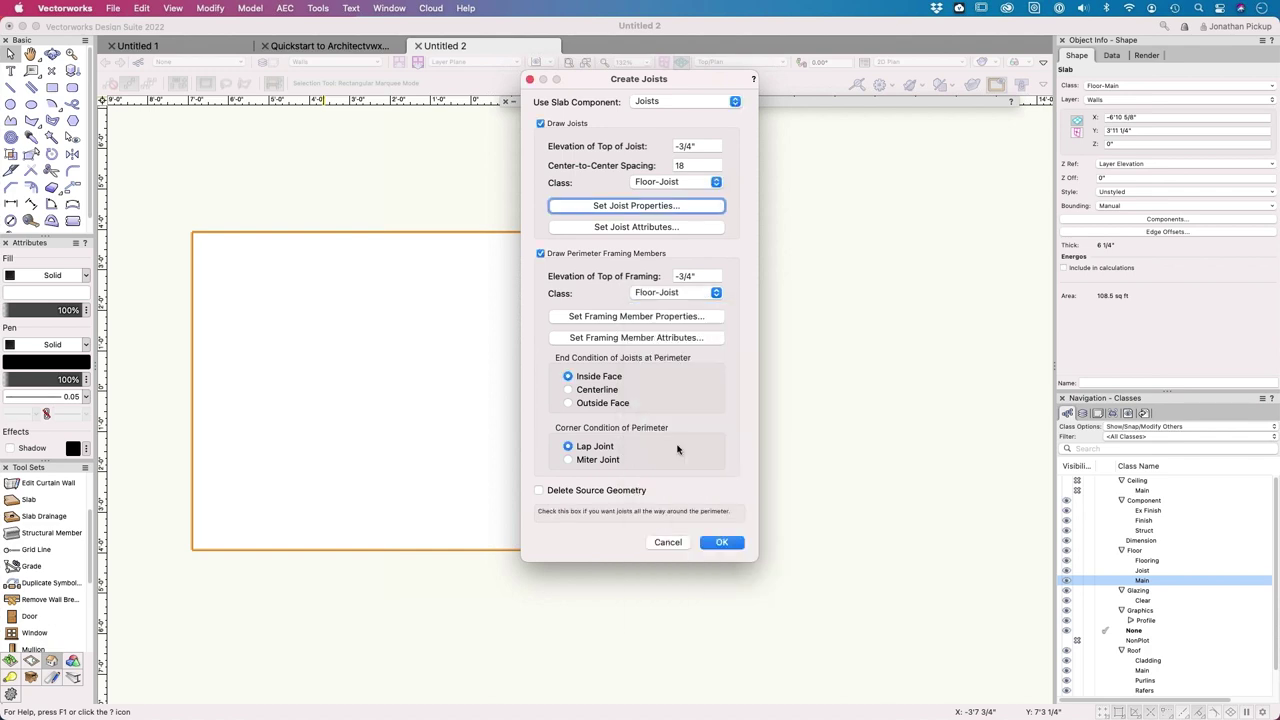
Step: Set the perimeter framing members' fill and pen to Class Style and their line thickness to Class Thickness
left_click(598, 338)
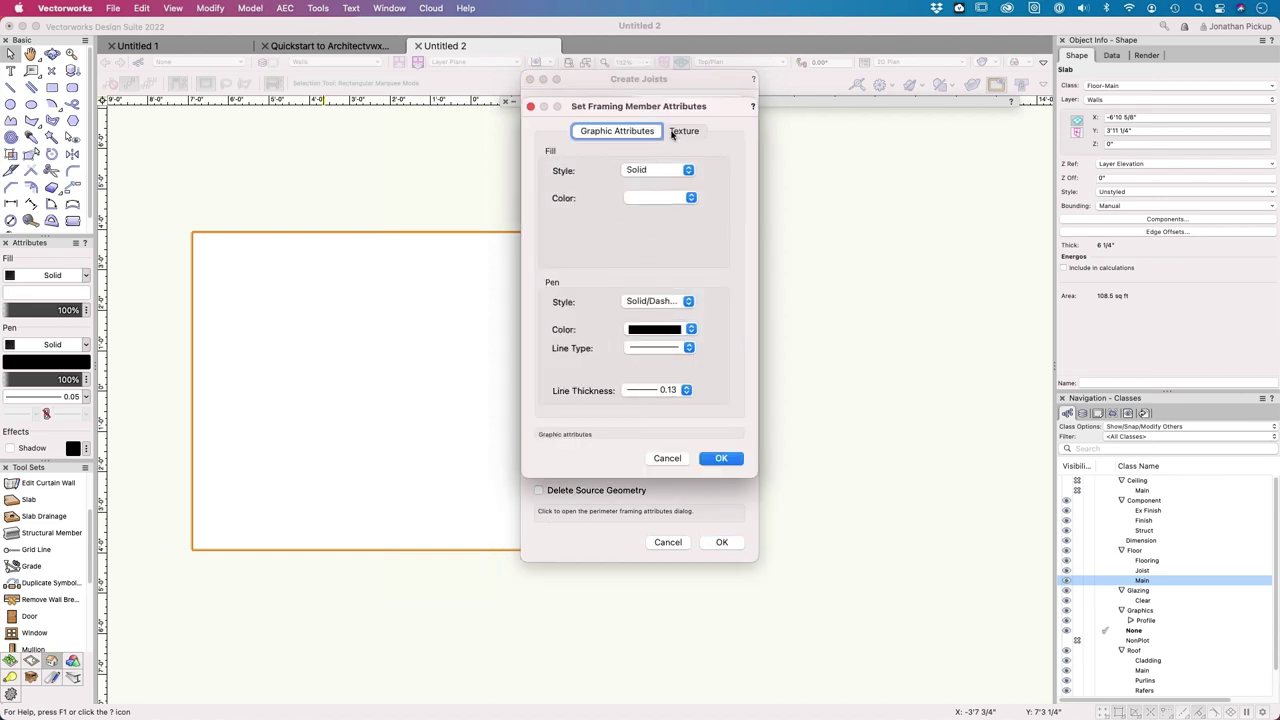
left_click(645, 170)
left_click(651, 243)
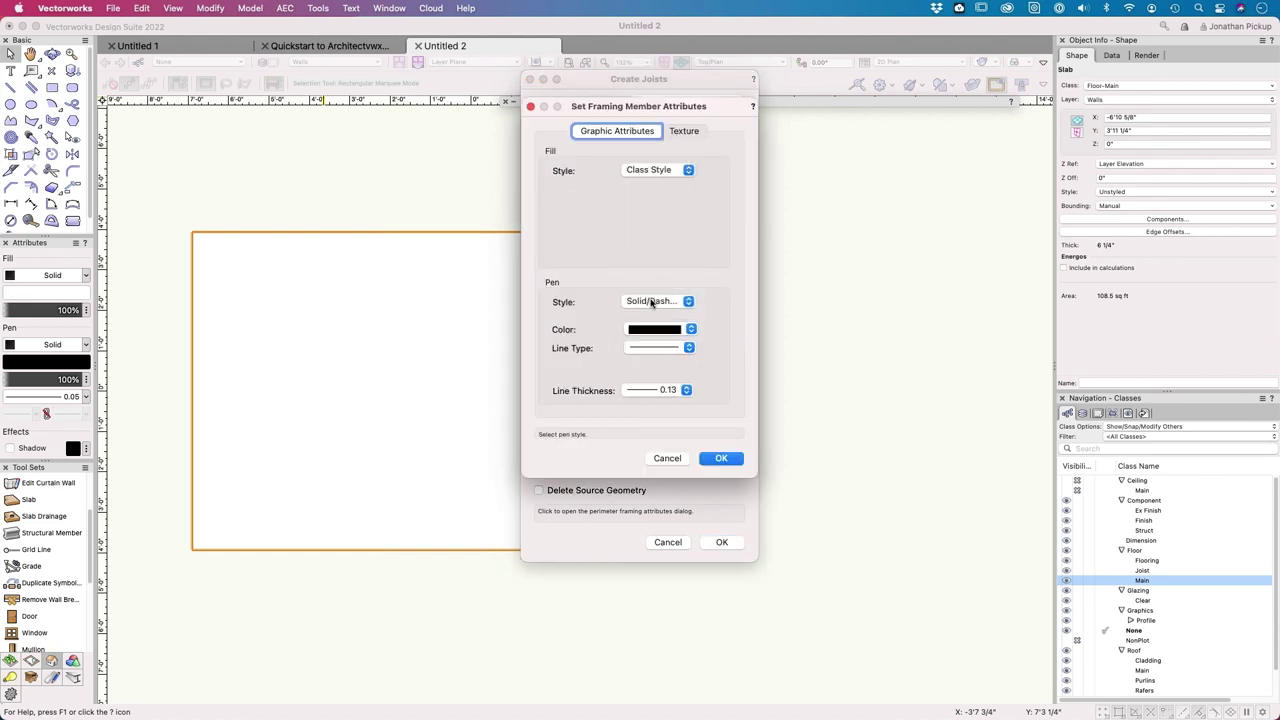
left_click(651, 301)
left_click(651, 334)
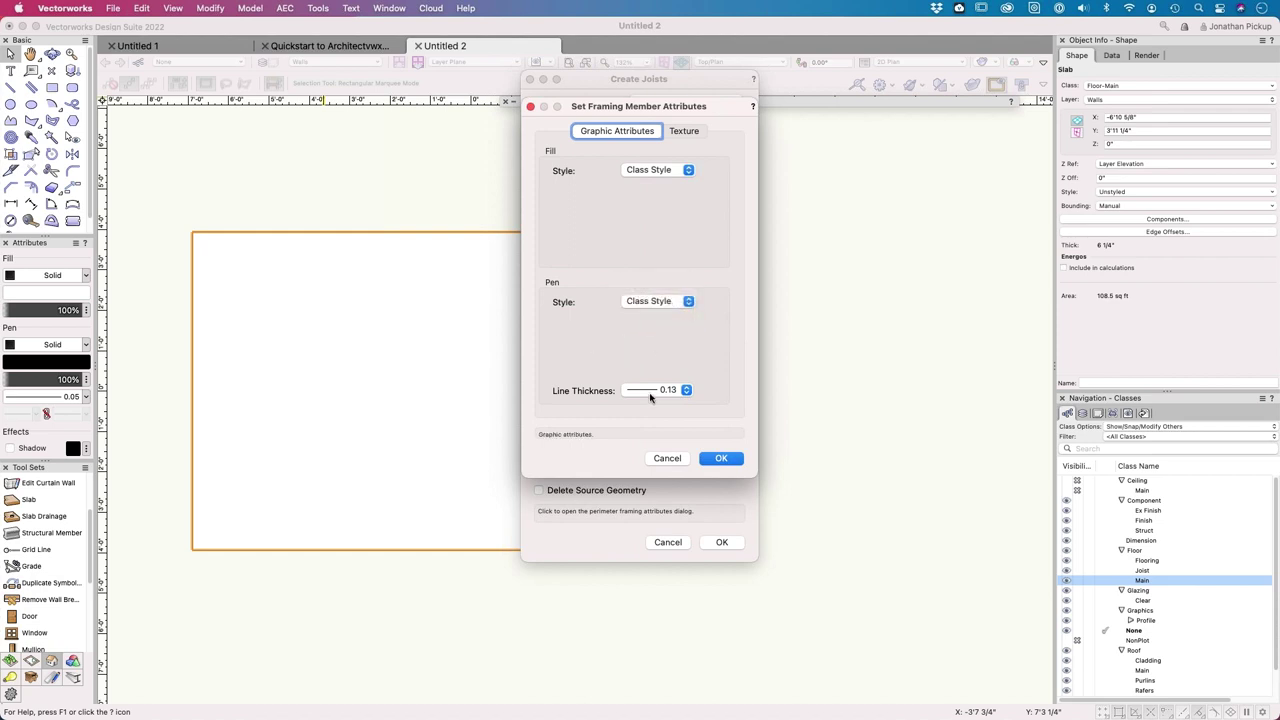
left_click(649, 393)
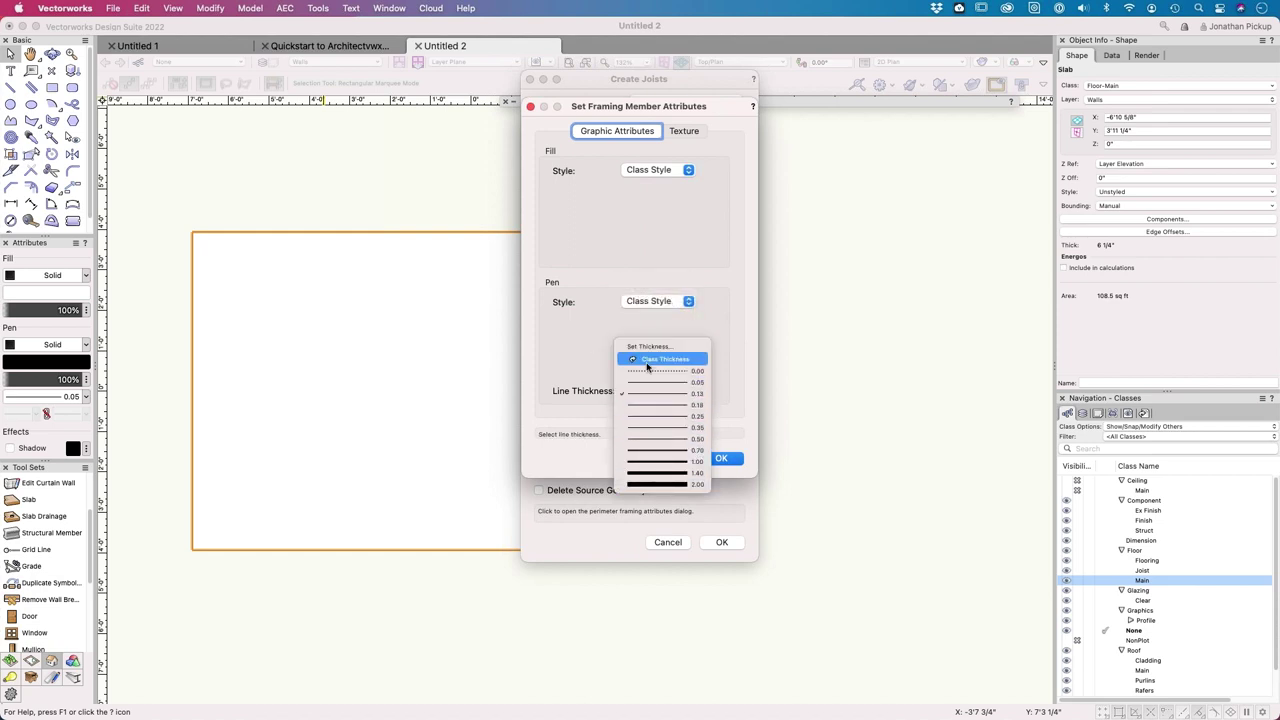
left_click(649, 358)
left_click(721, 458)
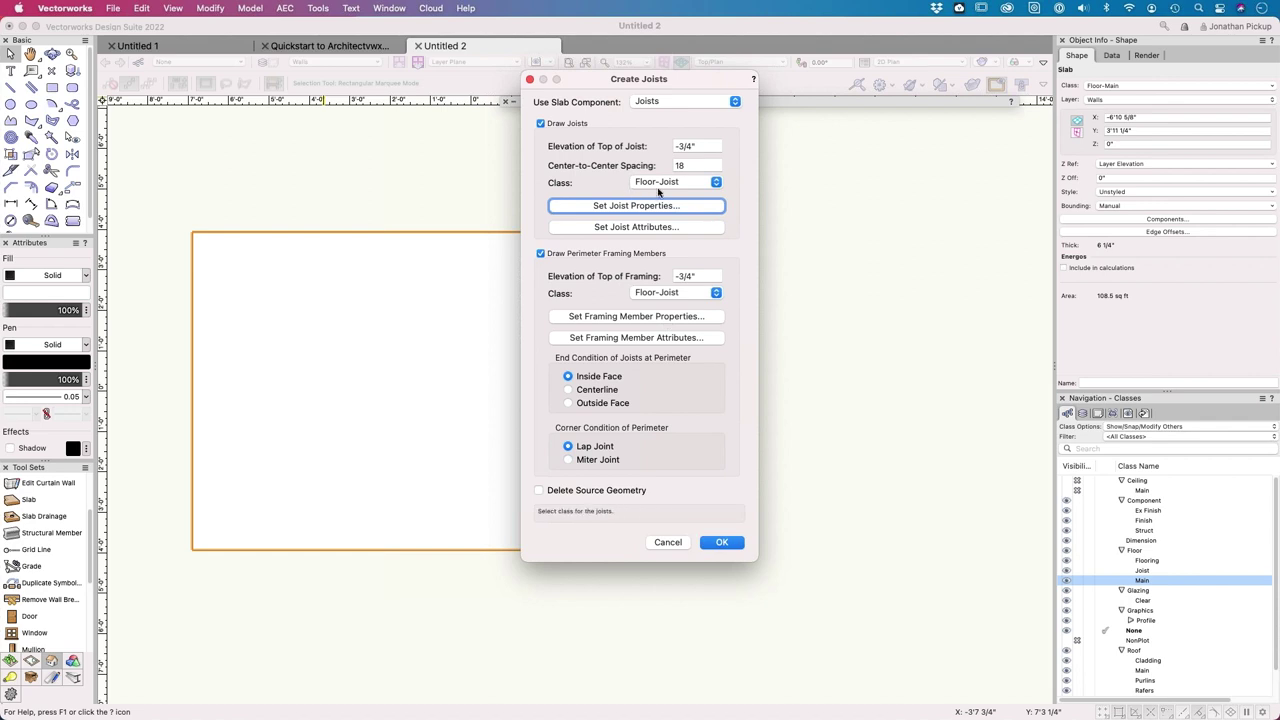
Step: Set the joists' fill and pen attributes to Class Style and their line thickness to Class Thickness
left_click(659, 232)
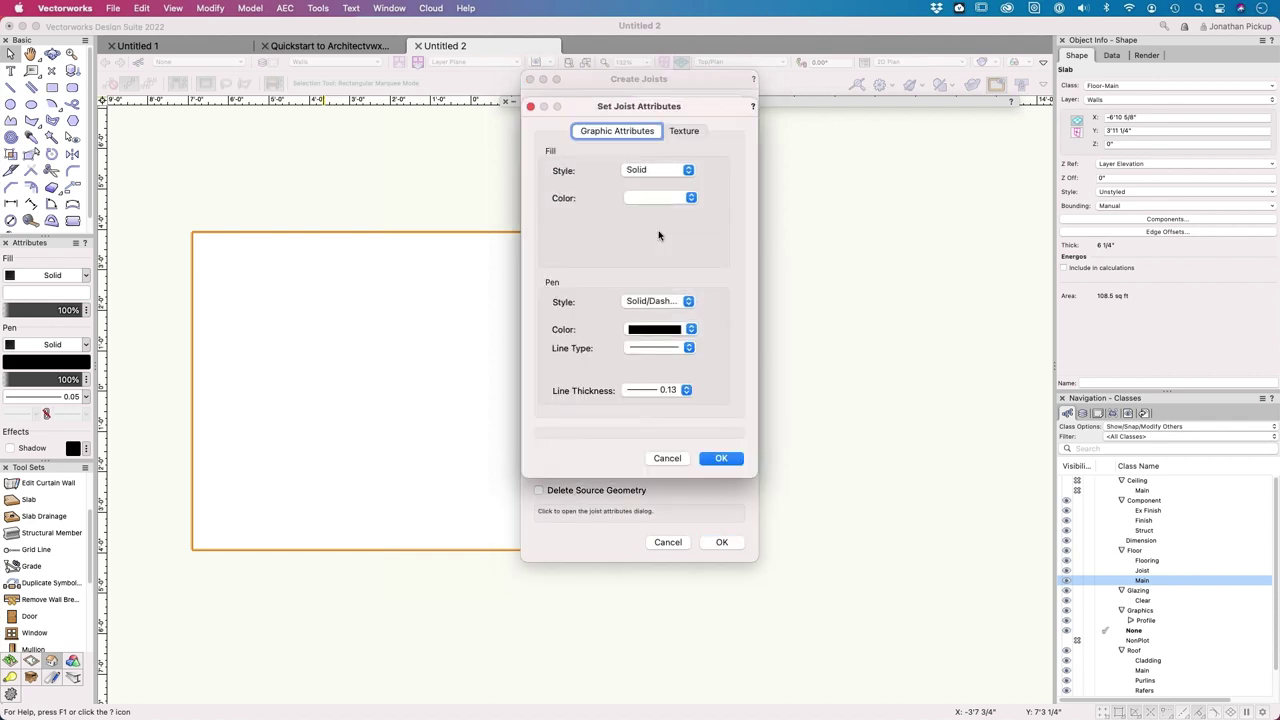
left_click(648, 177)
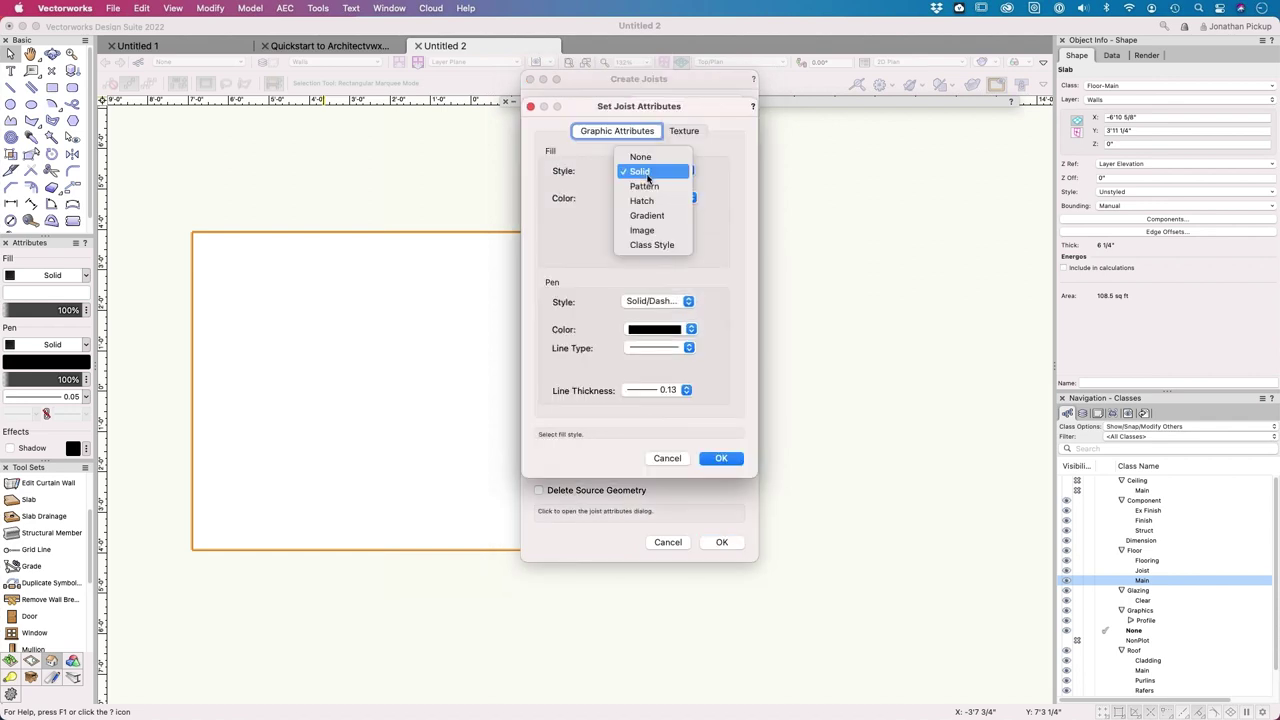
left_click(651, 245)
left_click(652, 332)
left_click(643, 386)
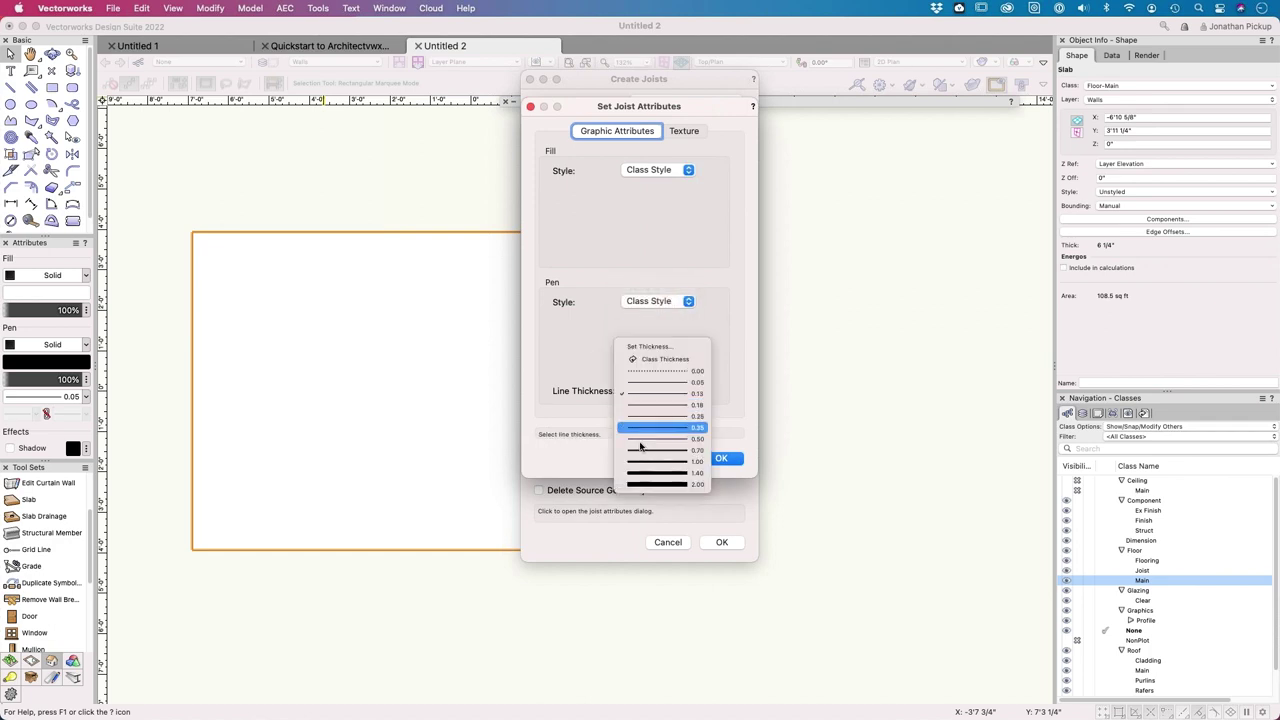
left_click(657, 355)
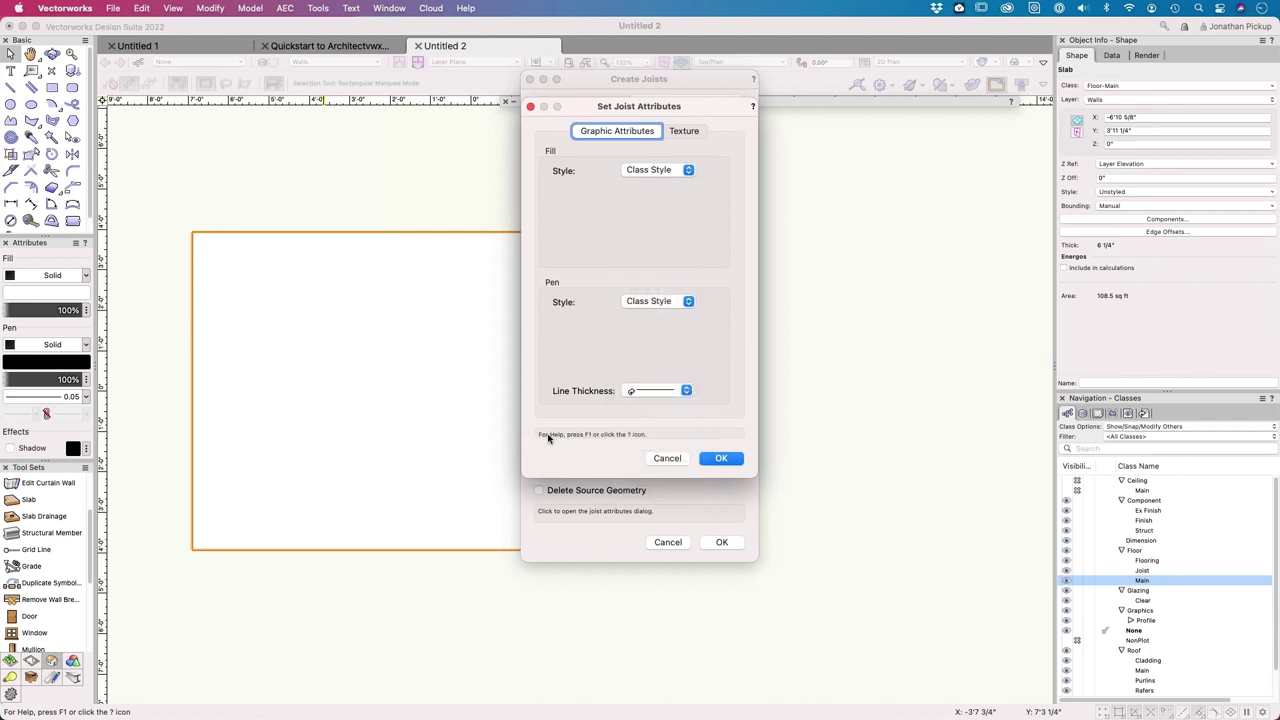
left_click(721, 458)
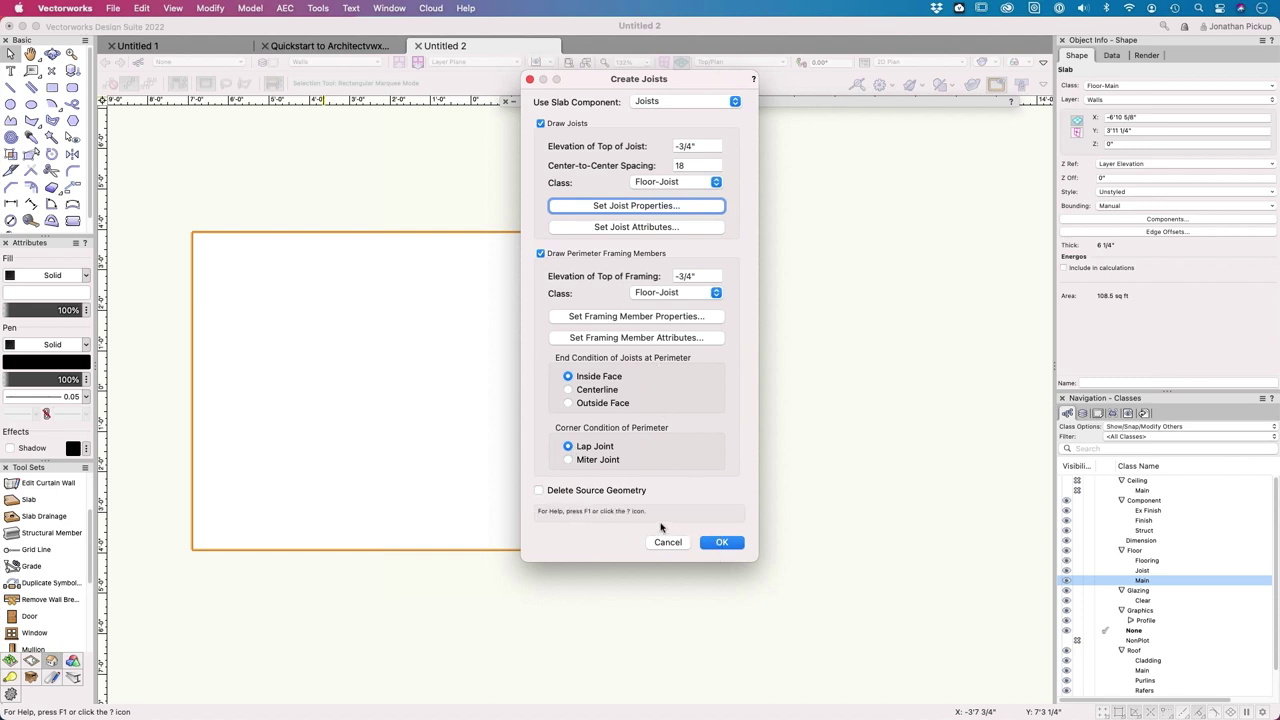
Step: Generate the joists, orienting them from the slab's upper-left corner down along its left edge
left_click(722, 545)
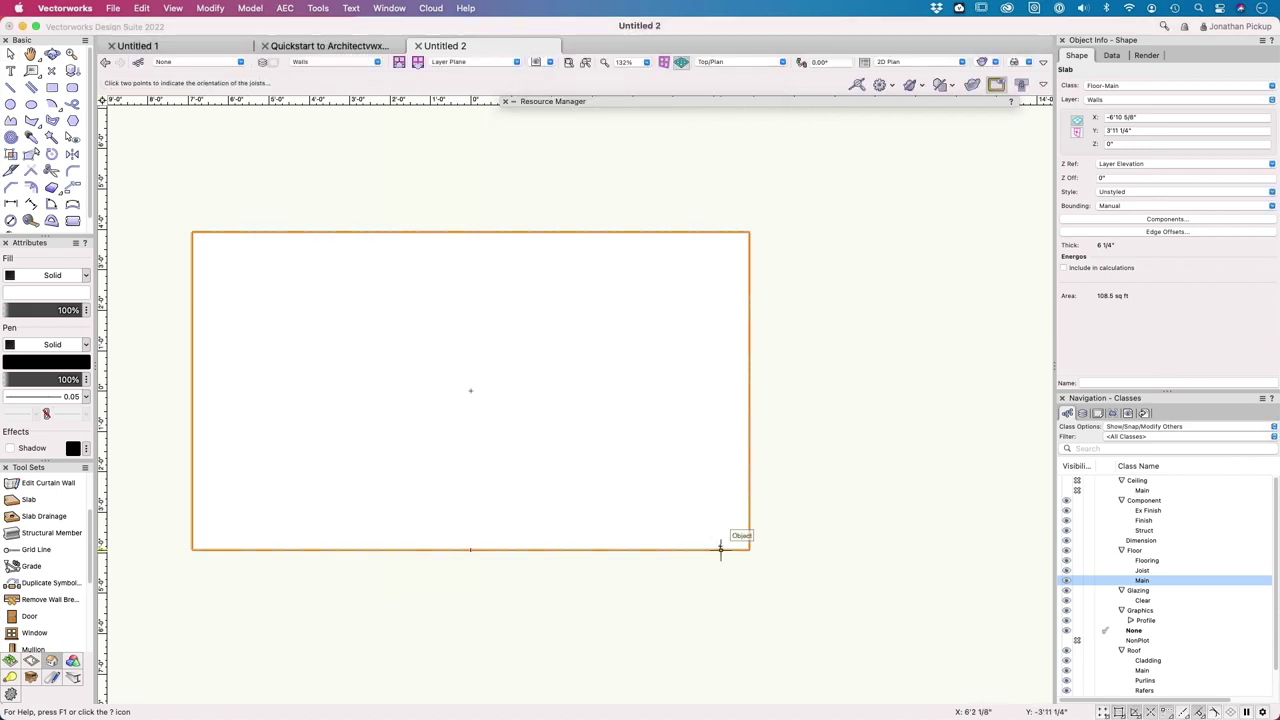
left_click(193, 233)
left_click(192, 463)
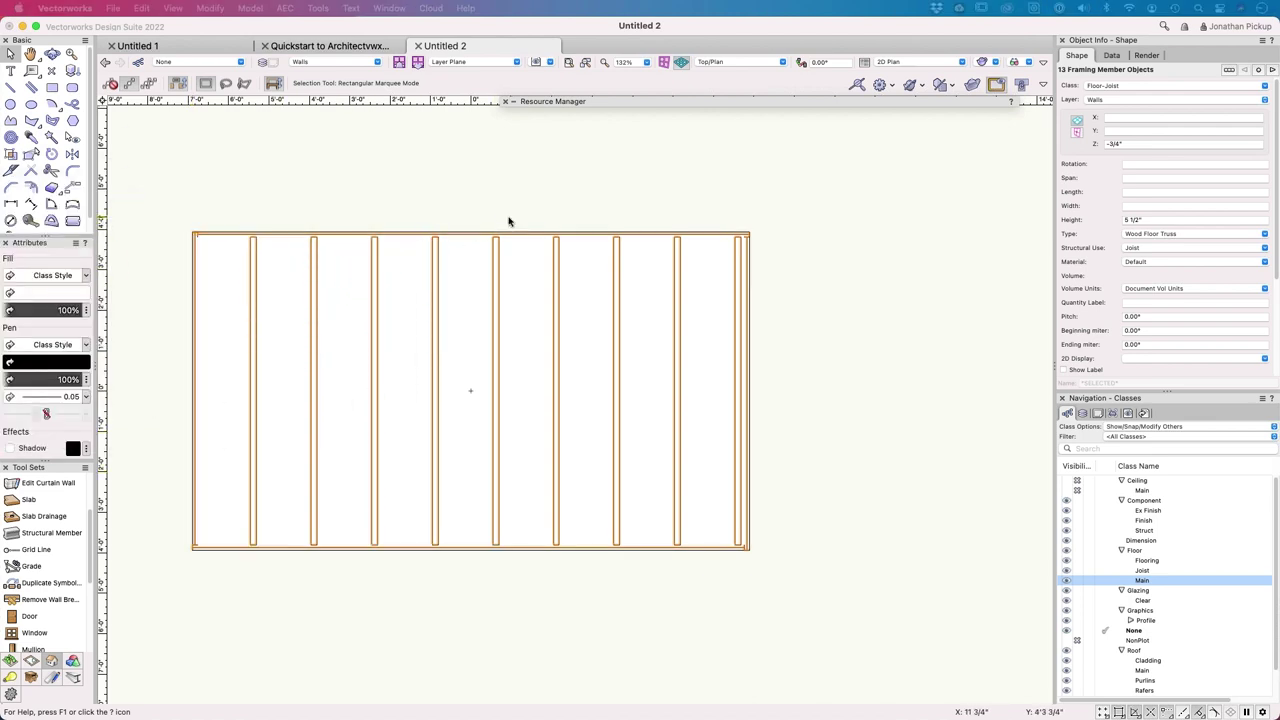
Step: Delete all the generated joists and perimeter framing members using Select Similar, and select the remaining slab
key("super+z")
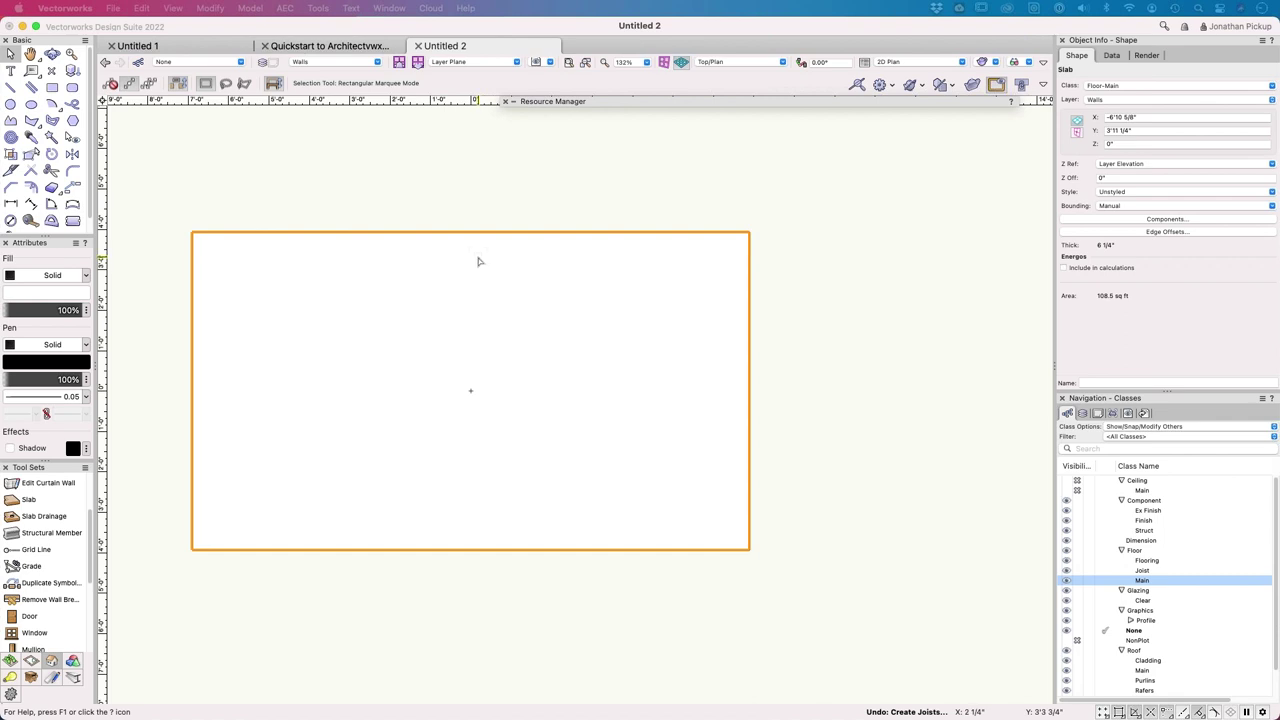
key("super+shift+z")
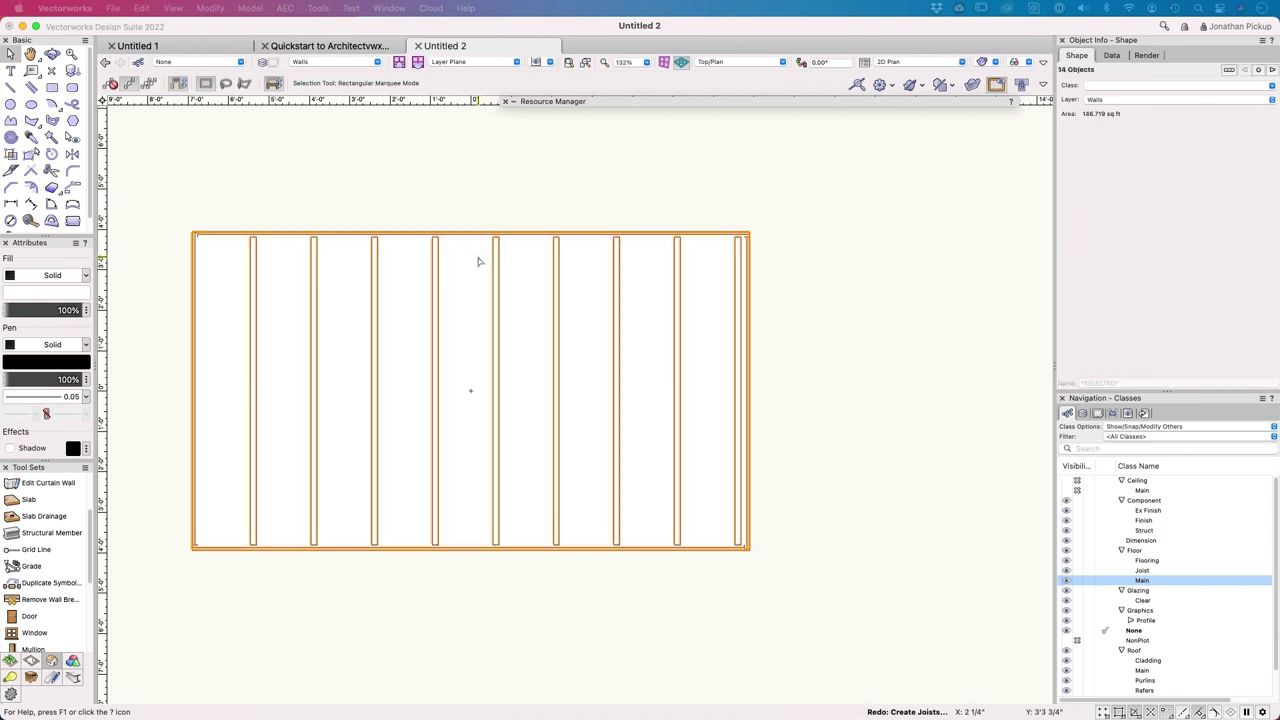
left_click(51, 137)
left_click(257, 266)
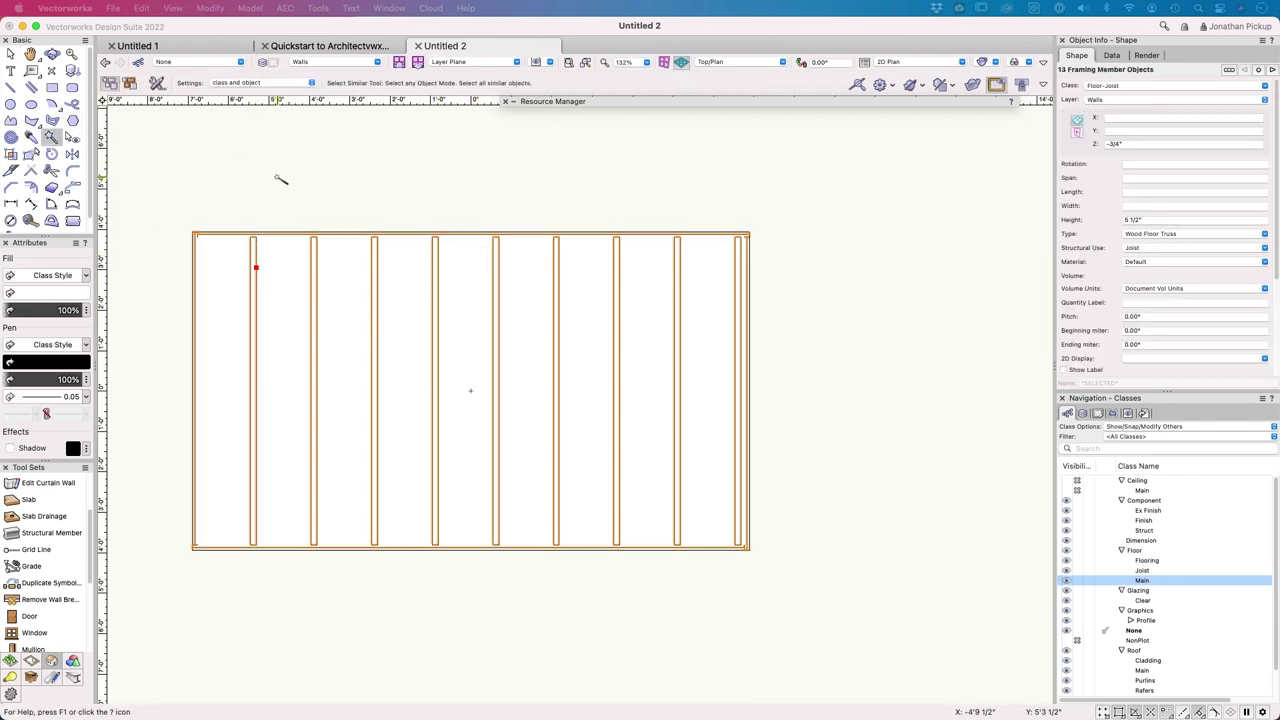
key("Delete")
key("x")
key("super+a")
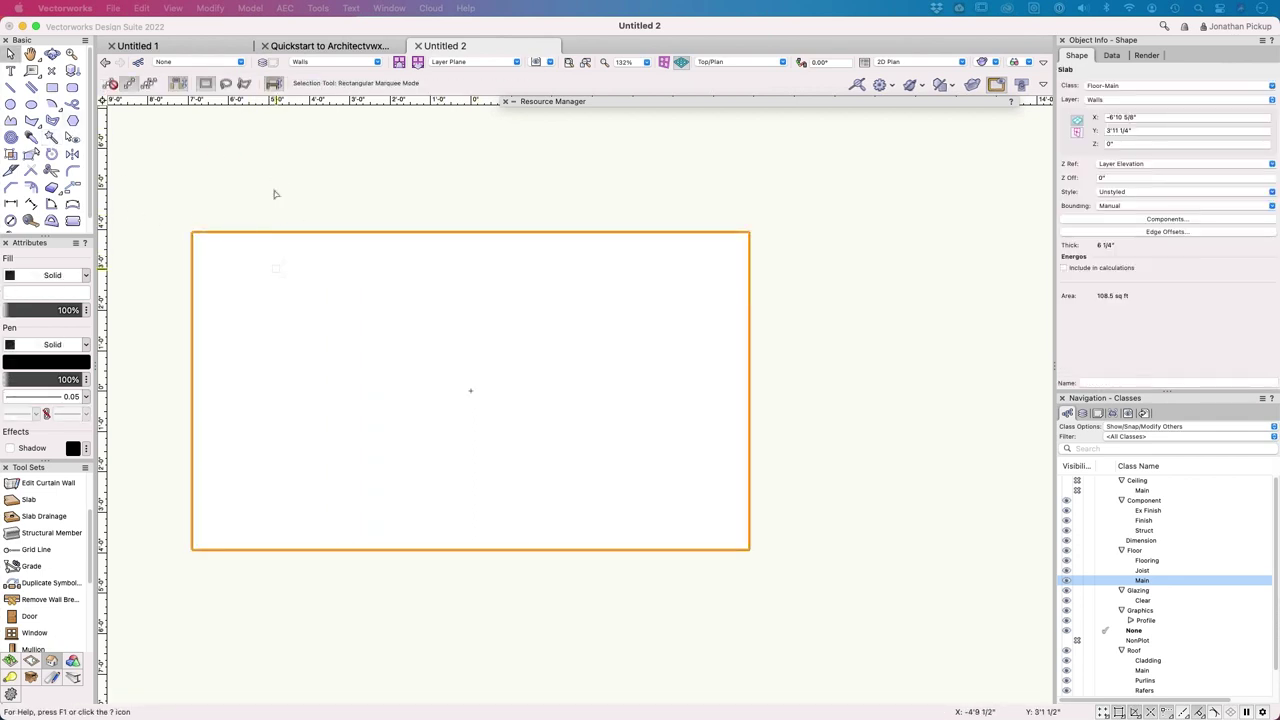
Step: Restart Create Joists for the selected slab and set the joists' 2D display to Solid
left_click(285, 8)
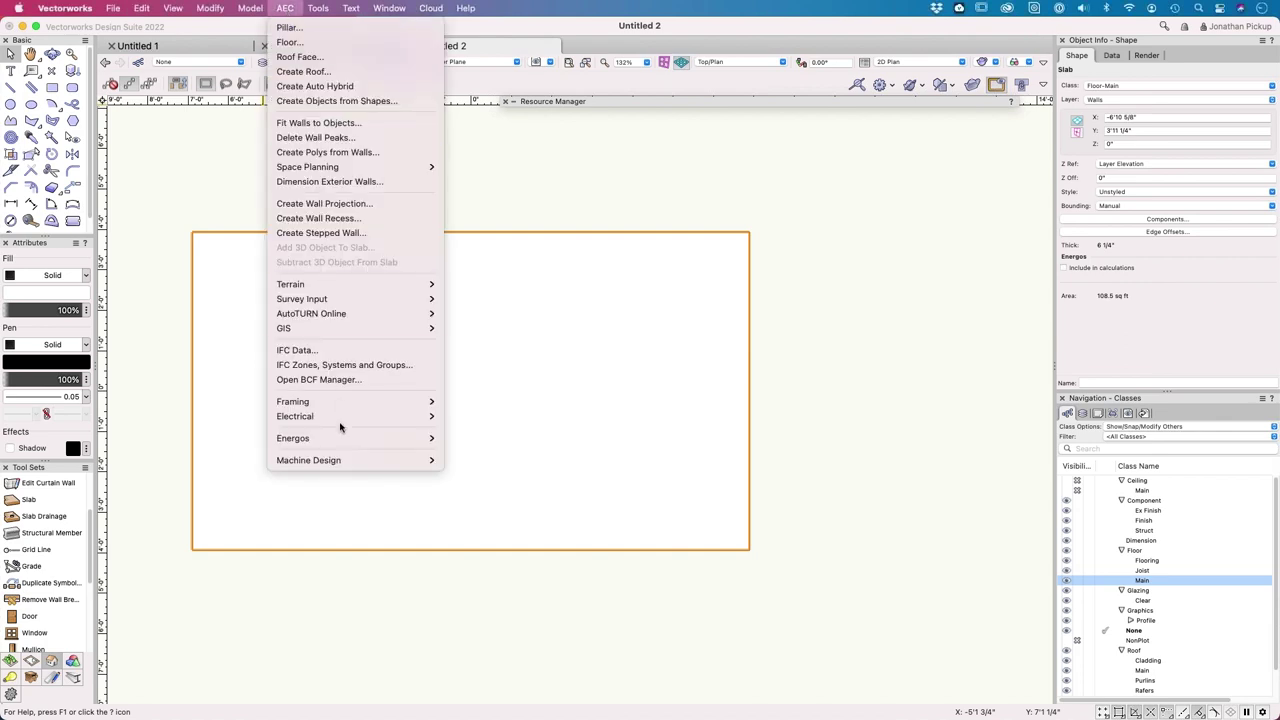
mouse_move(340, 401)
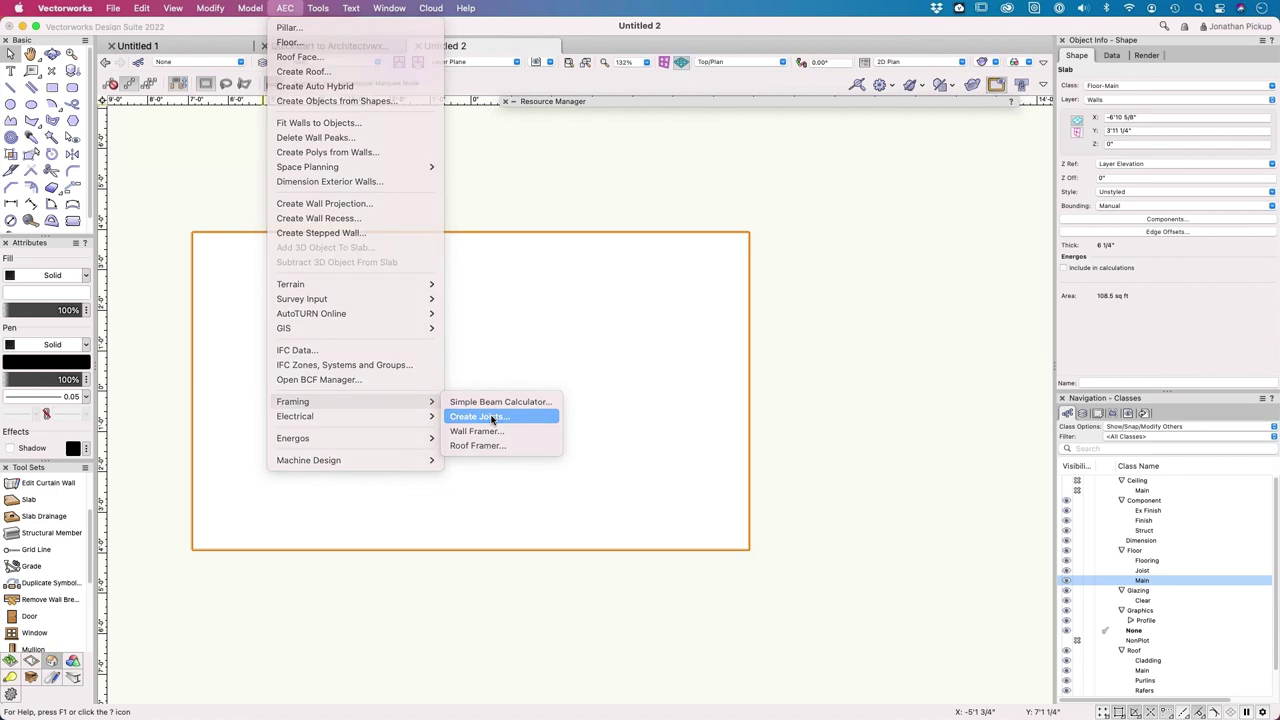
left_click(491, 417)
left_click(641, 207)
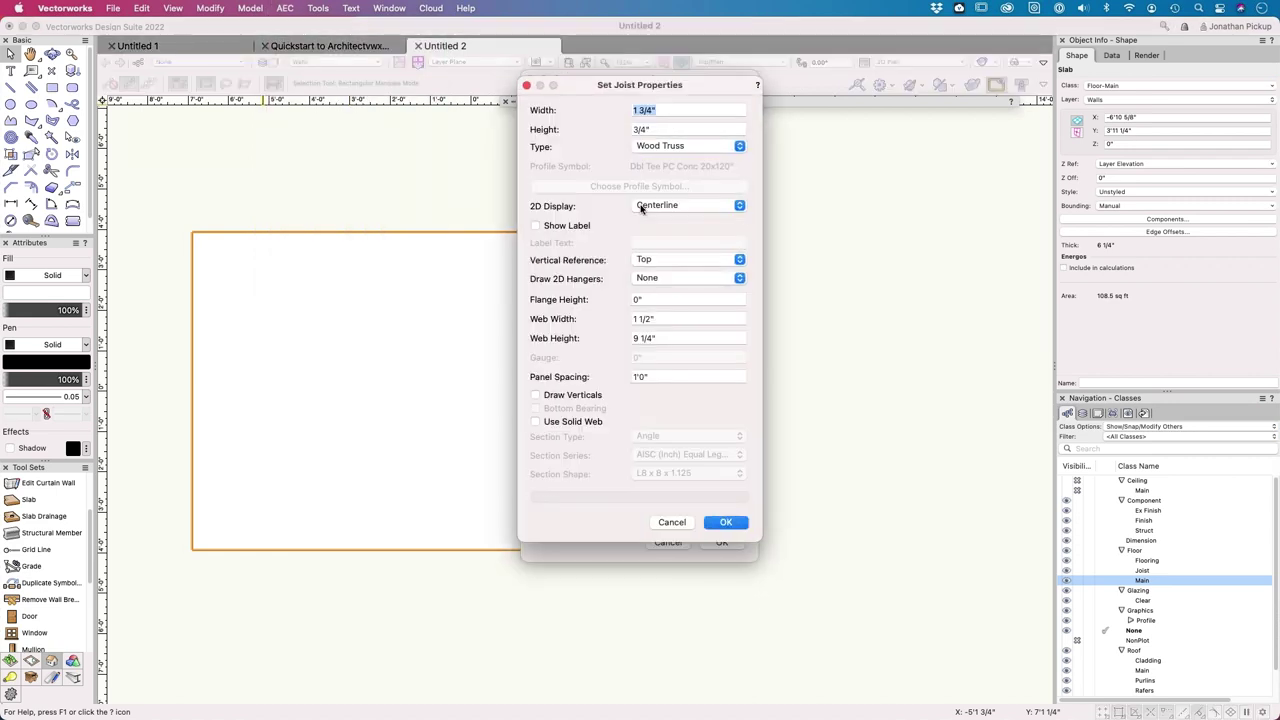
left_click(668, 207)
left_click(655, 221)
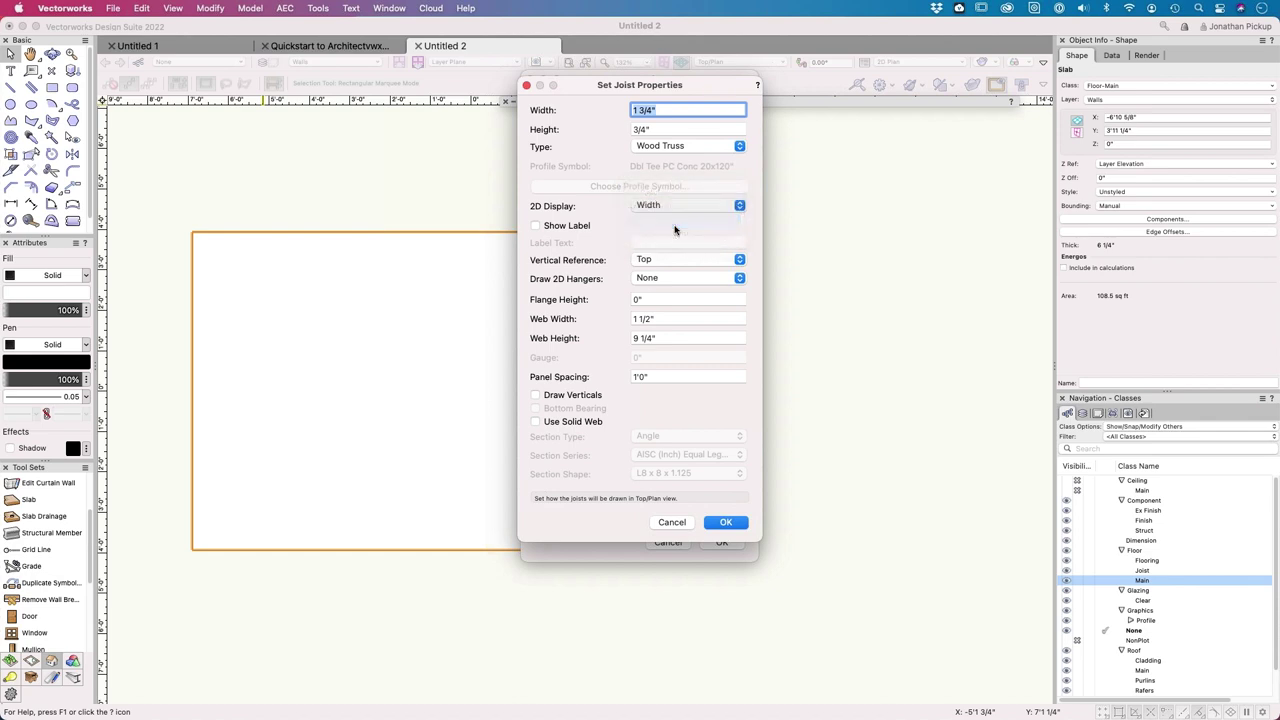
left_click(653, 207)
left_click(655, 177)
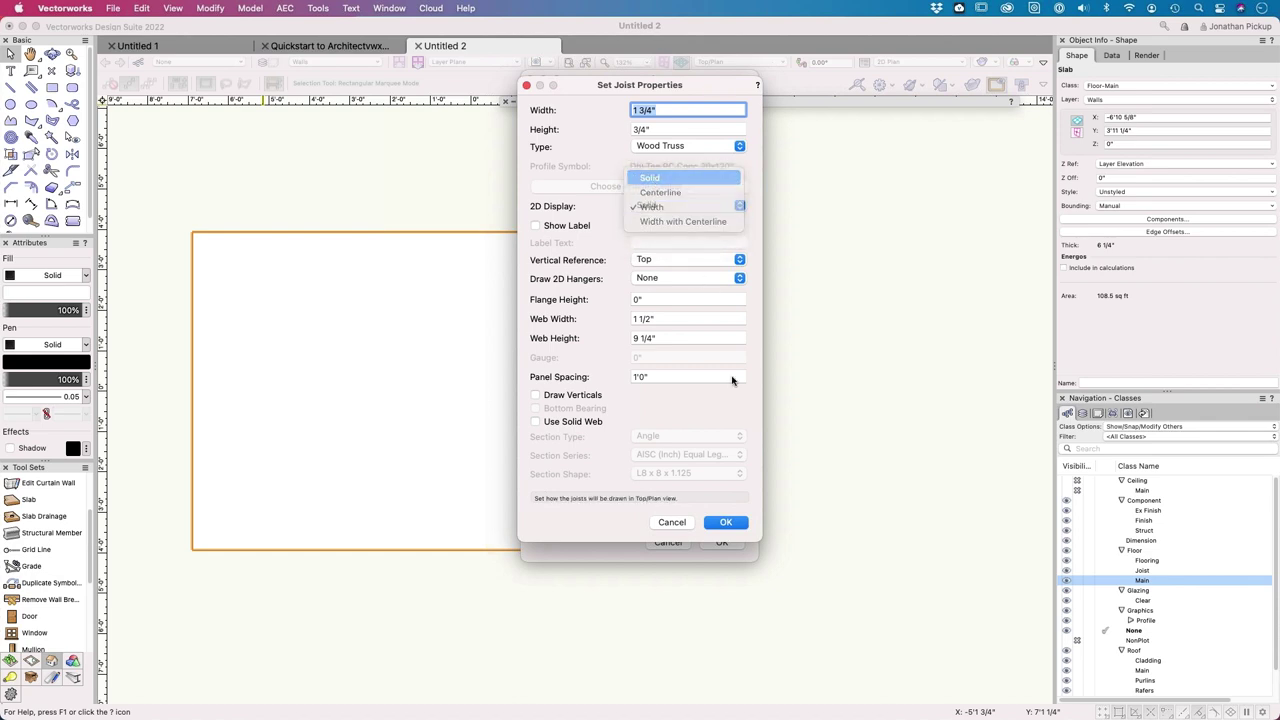
left_click(741, 521)
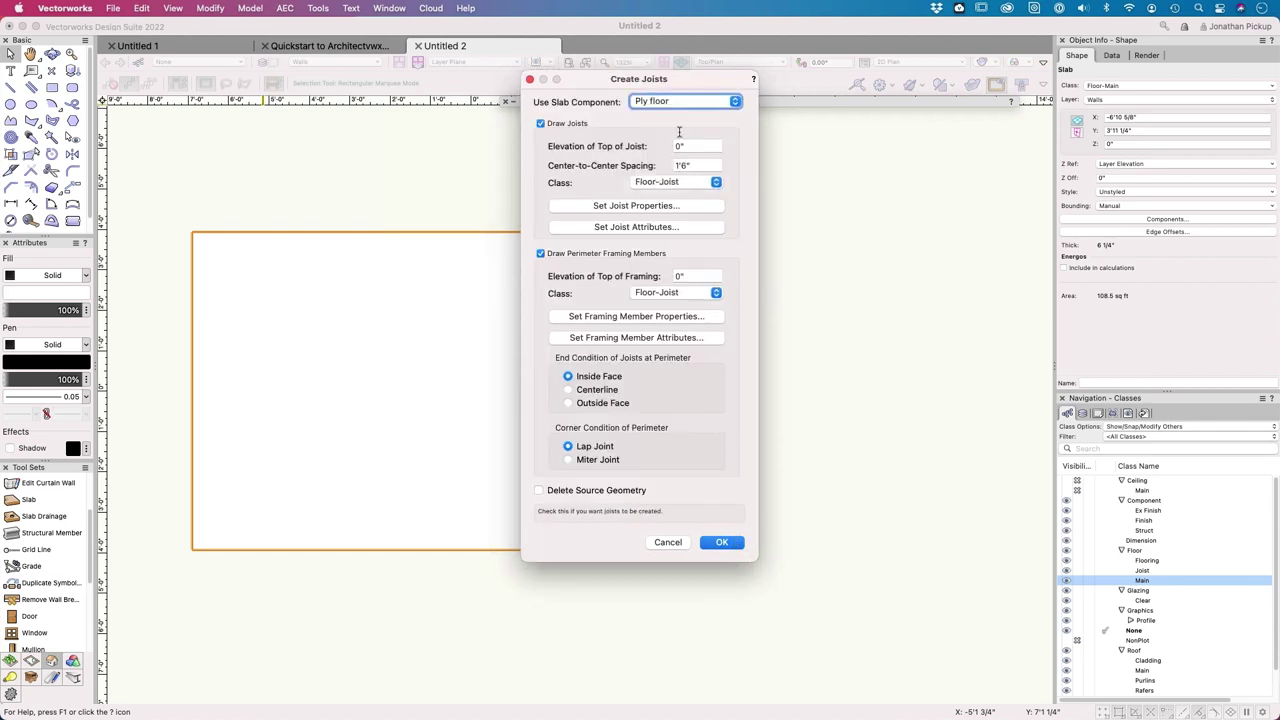
Step: Set the joists' structural type to Solid Beam in the joist properties
left_click(663, 206)
left_click(675, 147)
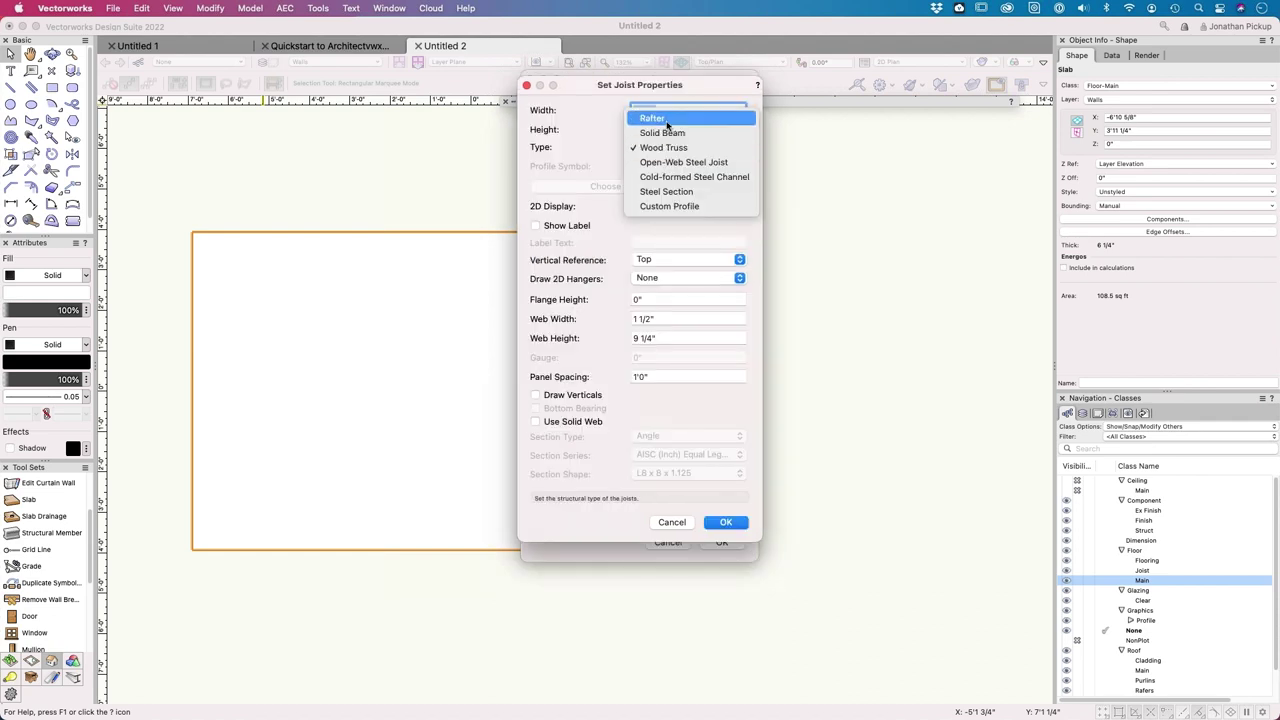
left_click(664, 132)
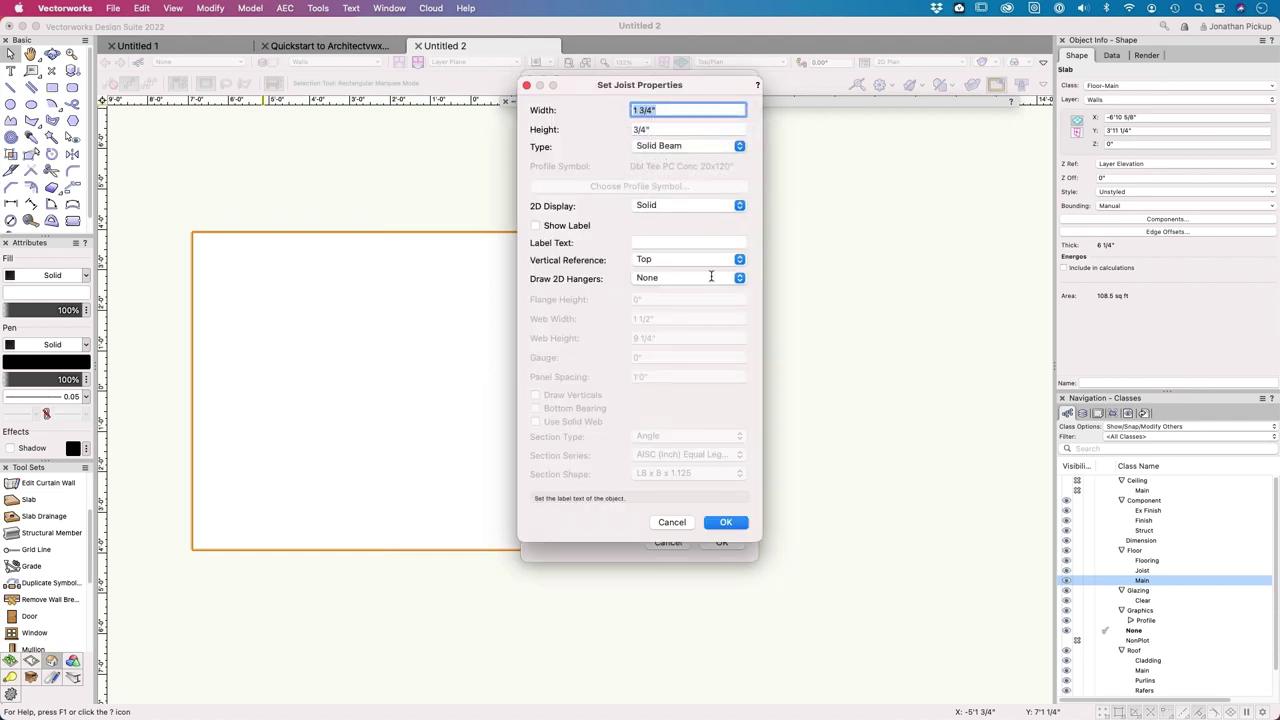
left_click(727, 524)
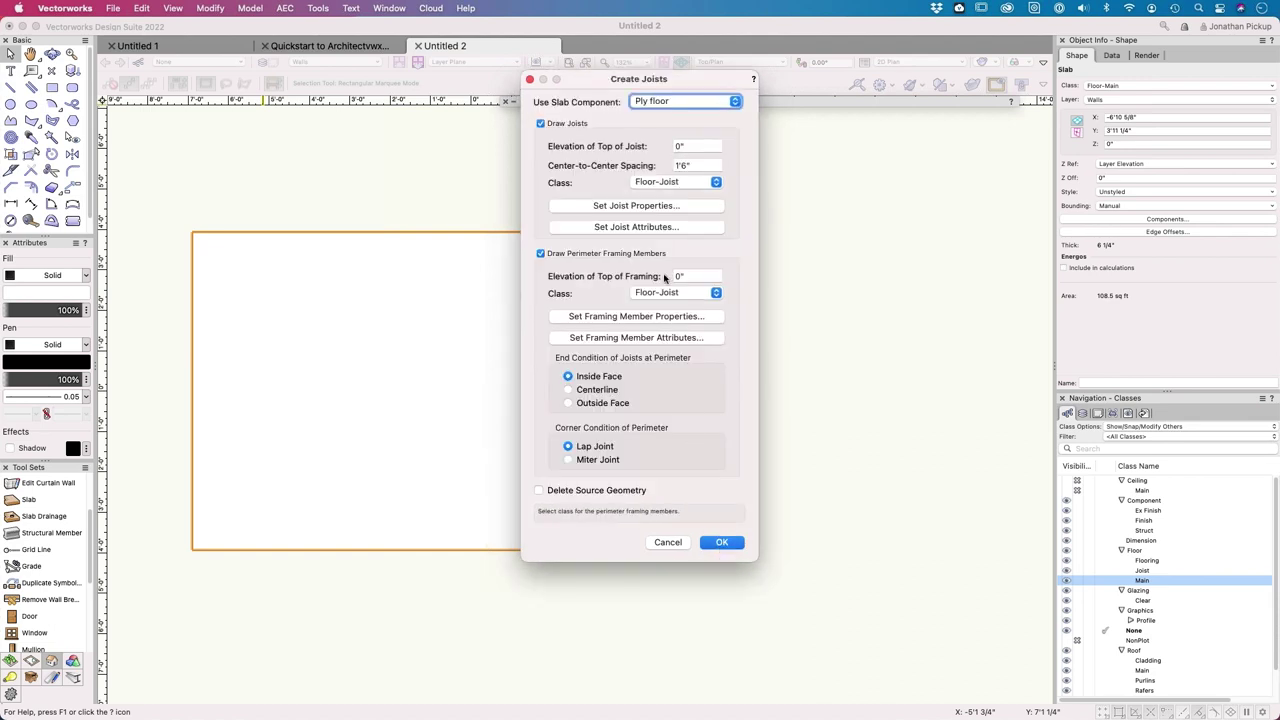
Step: Set the perimeter framing members' structural type to Solid Beam
left_click(664, 318)
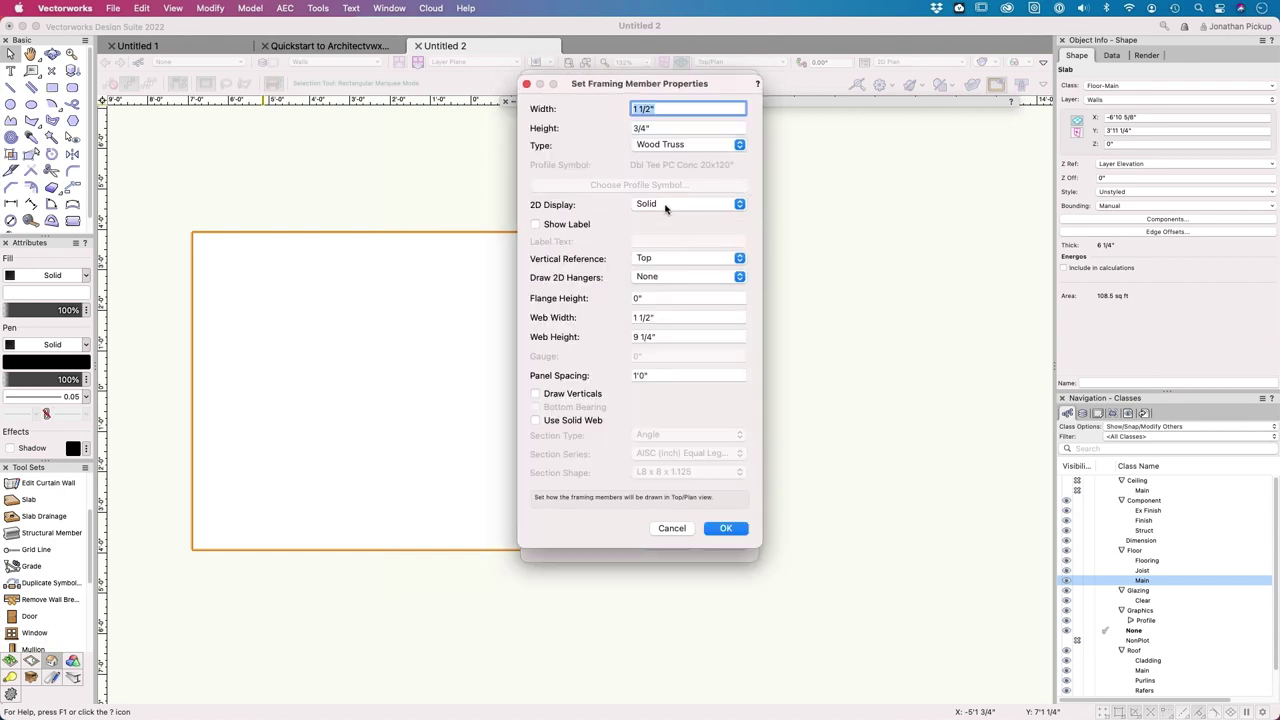
left_click(670, 144)
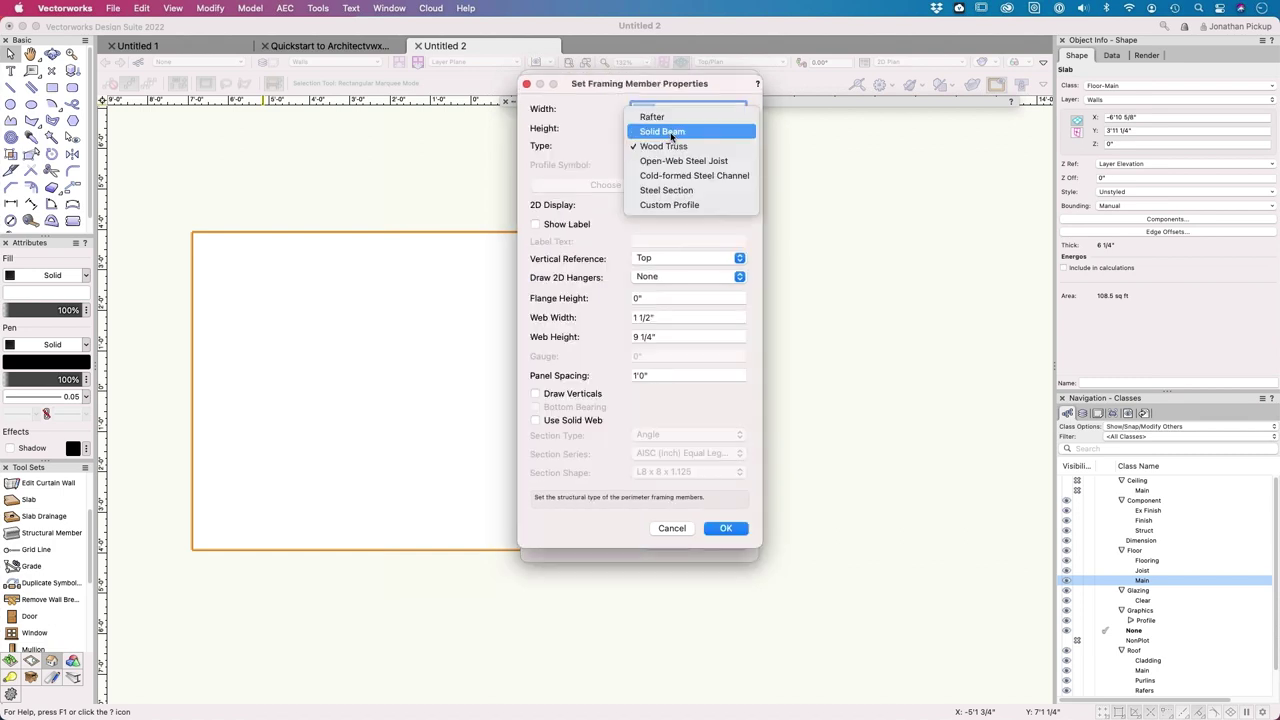
left_click(672, 129)
left_click(726, 530)
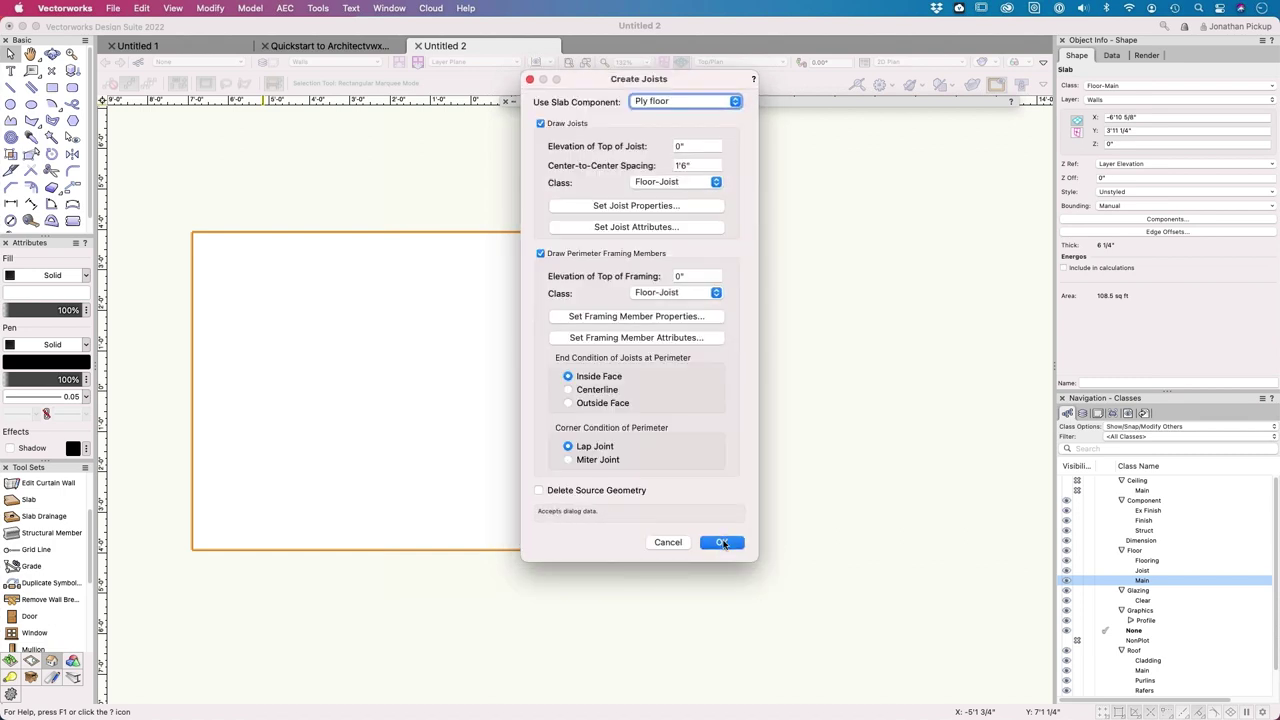
Step: Confirm the joist settings and generate the floor joists running vertically in plan, starting from the slab's top-edge midpoint
left_click(722, 543)
left_click(471, 233)
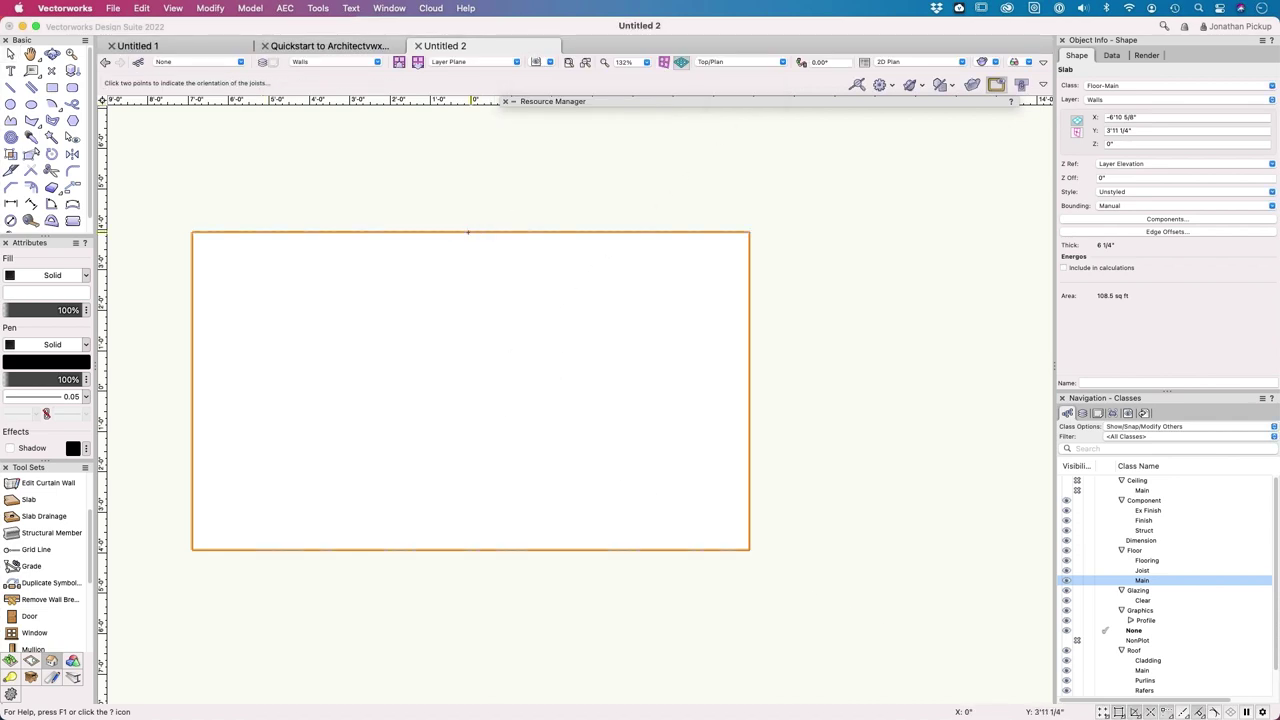
left_click(471, 350)
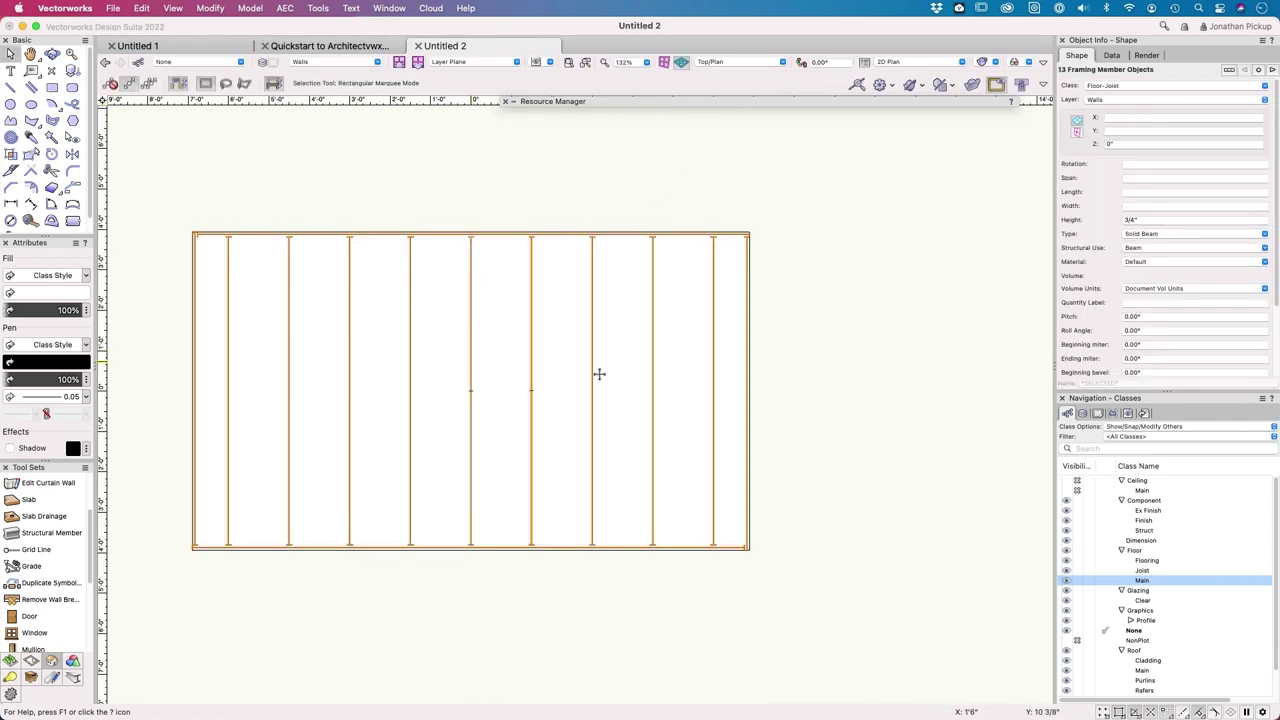
Step: Set the 2D display of all the generated joists and perimeter framing members to Width
left_click(1150, 235)
left_click(1150, 235)
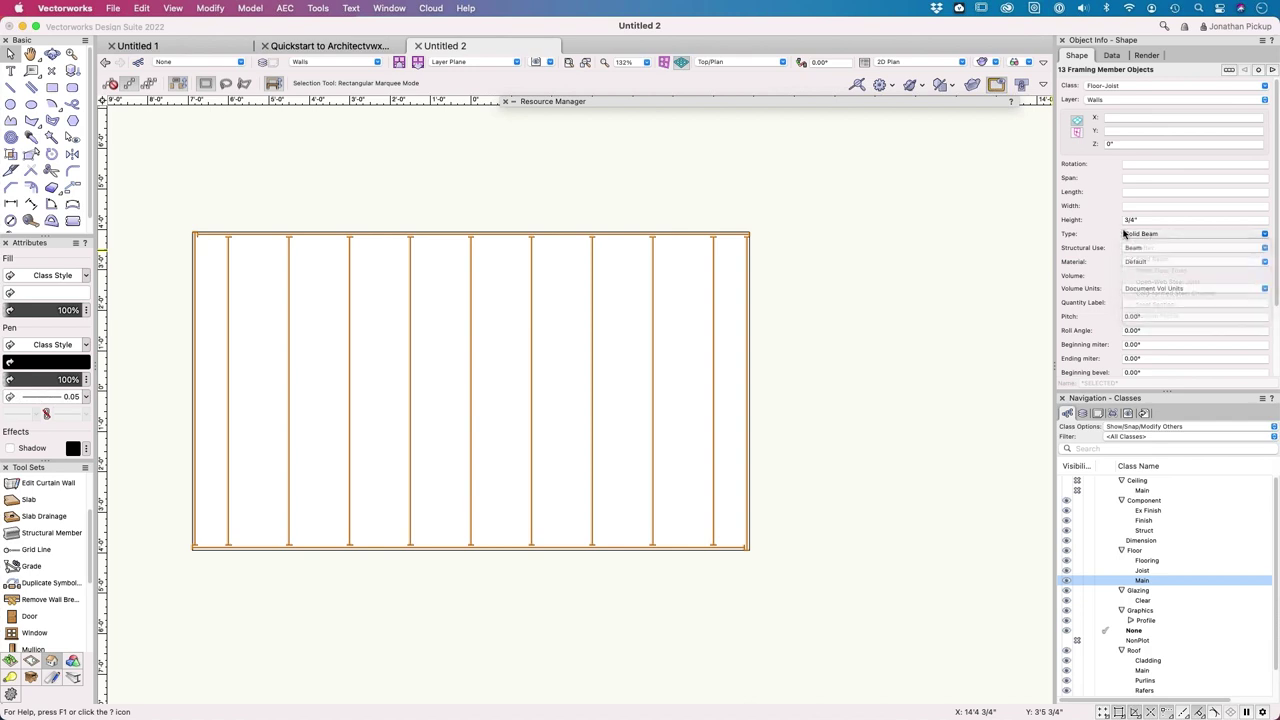
scroll(1140, 255, "down", 4)
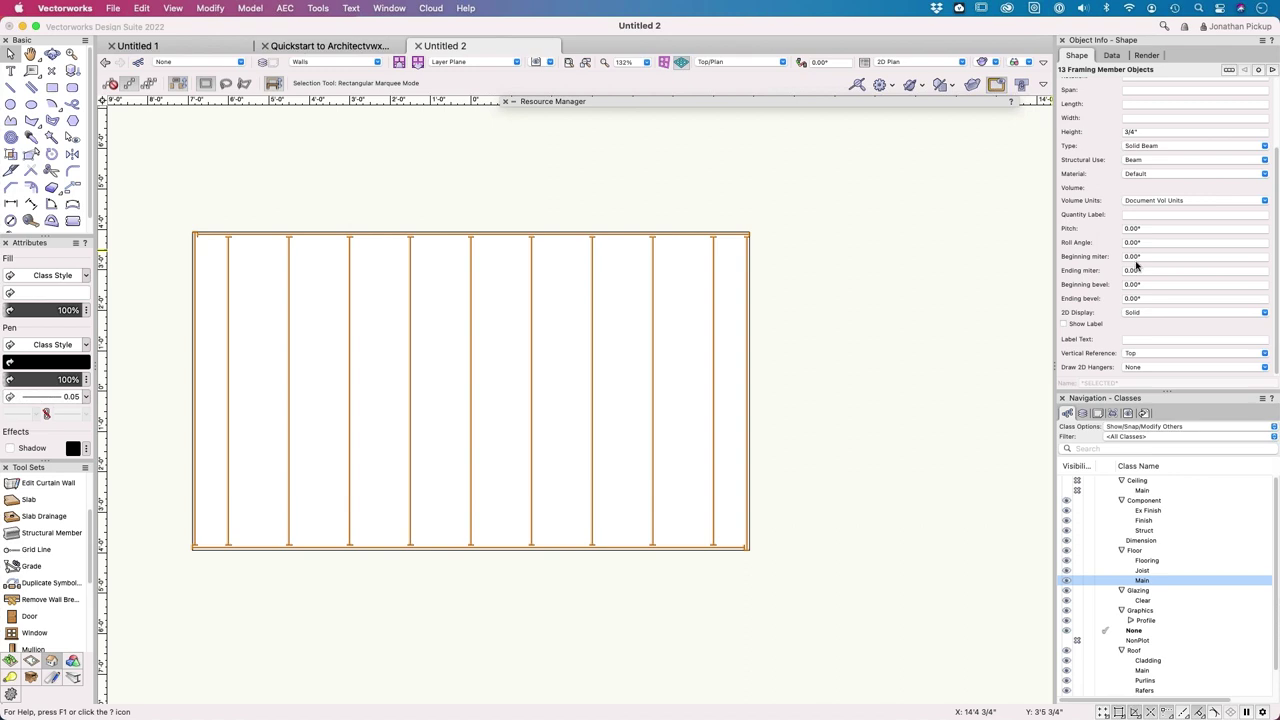
left_click(1135, 315)
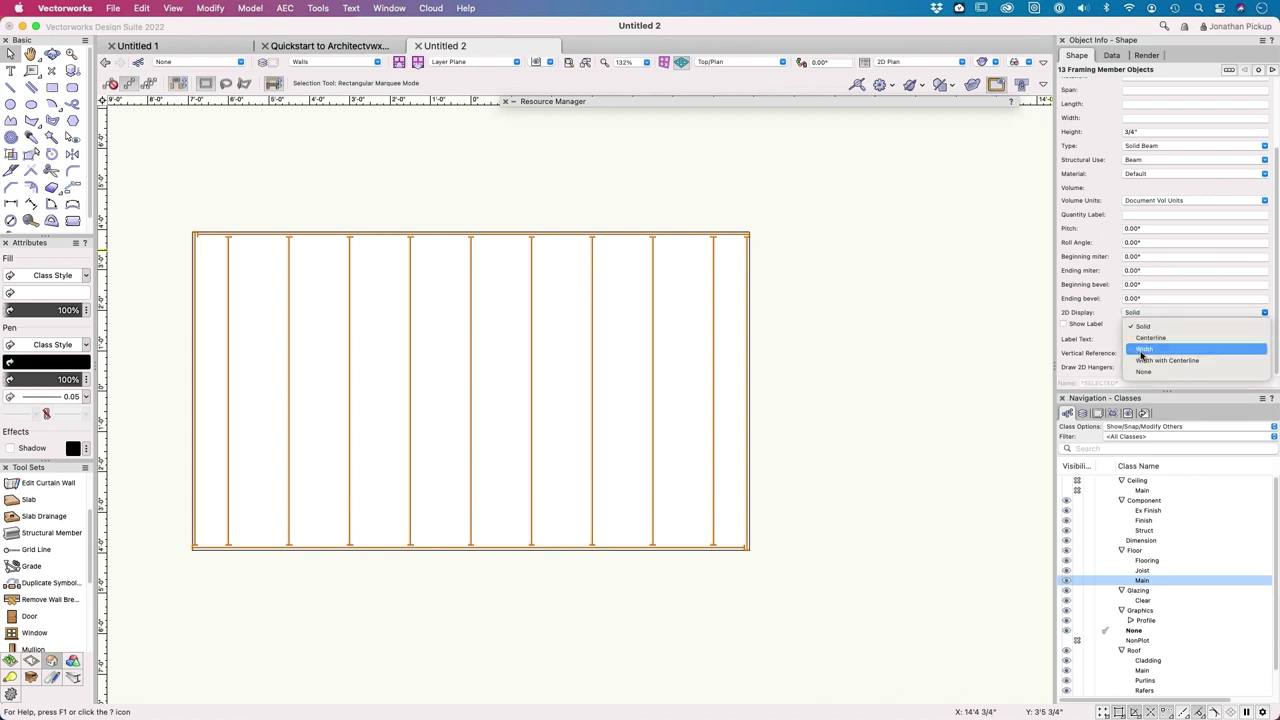
left_click(1140, 352)
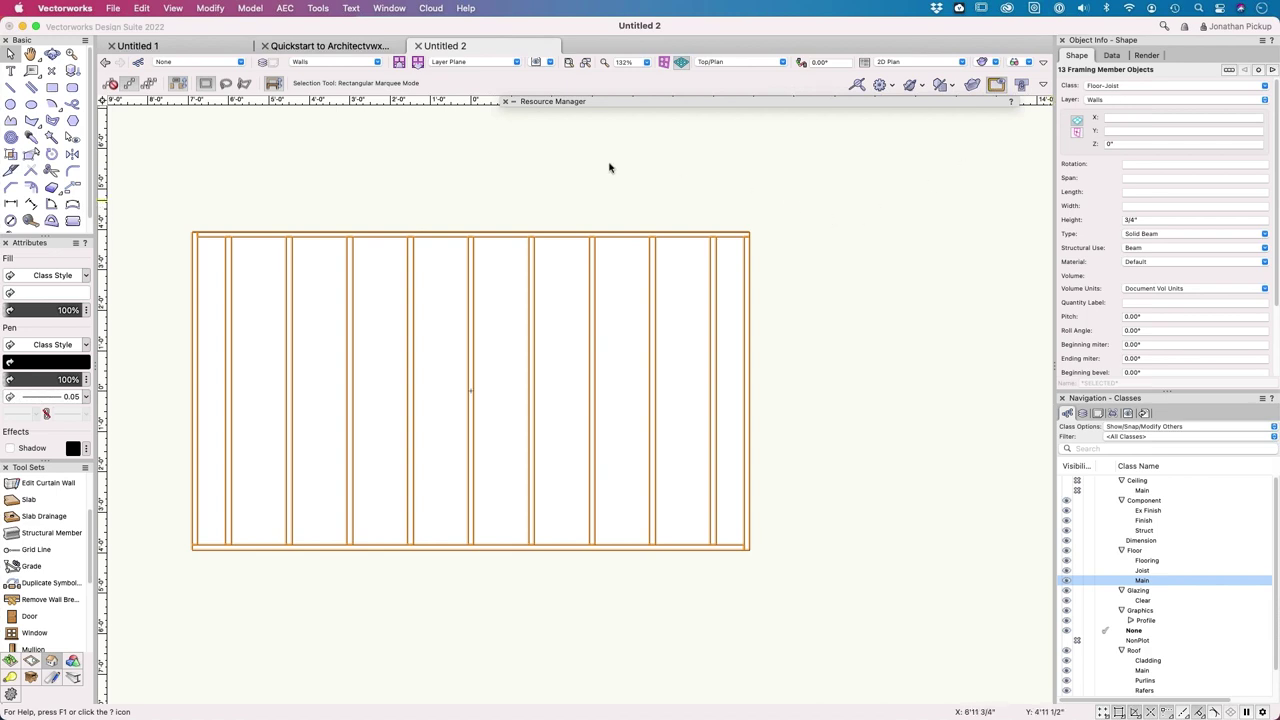
Step: Select the slab and restart Create Joists for it, with Joists as the slab component
left_click(285, 10)
left_click(126, 148)
left_click(265, 237)
left_click(251, 246)
left_click(251, 248)
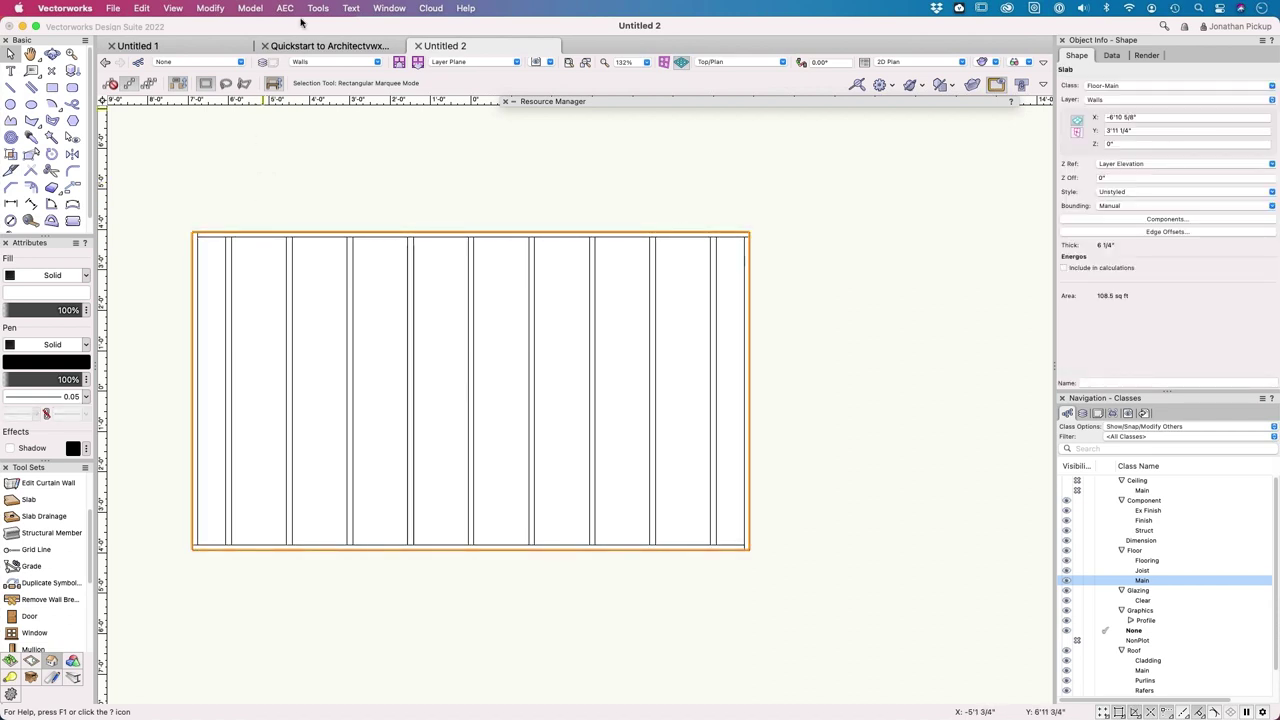
left_click(285, 9)
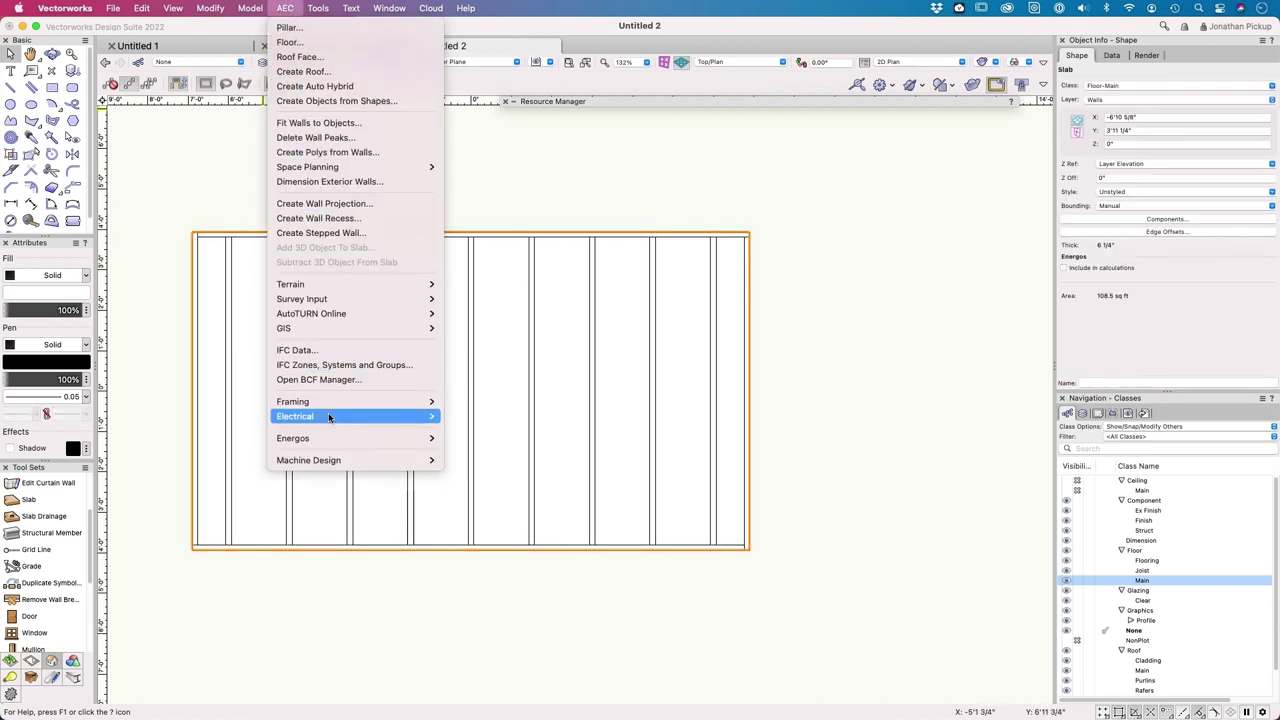
mouse_move(340, 402)
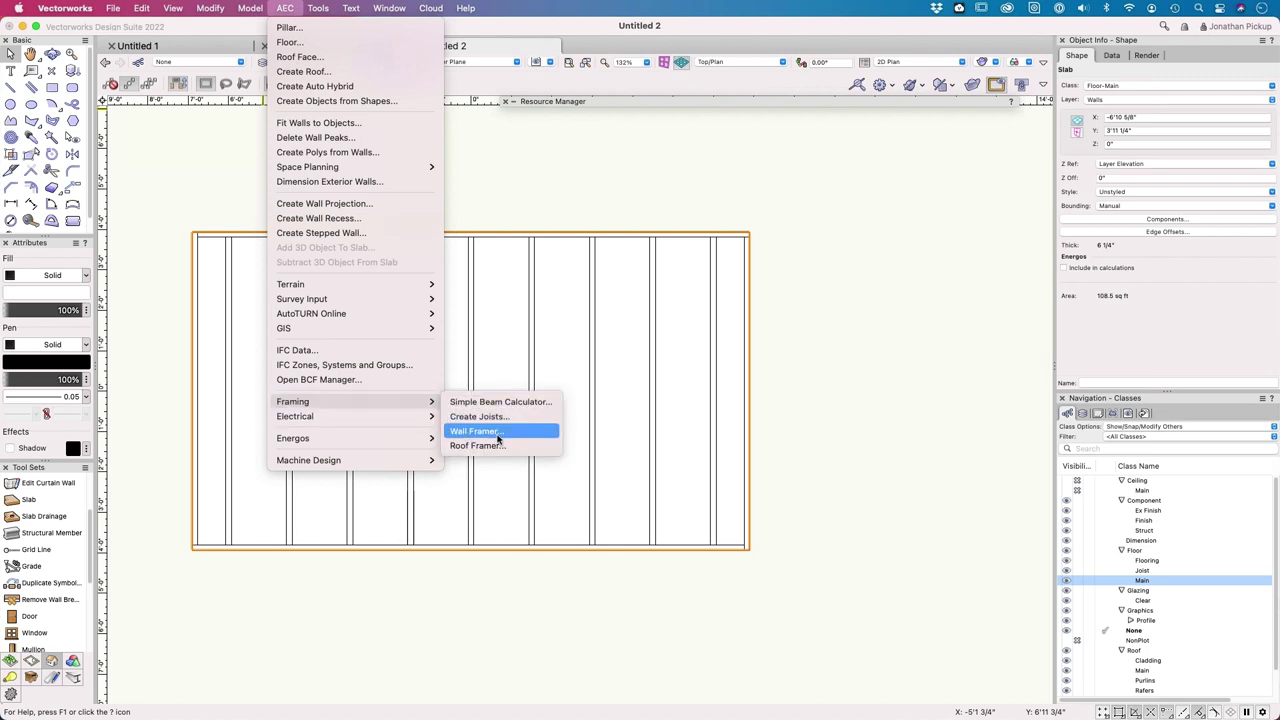
left_click(496, 420)
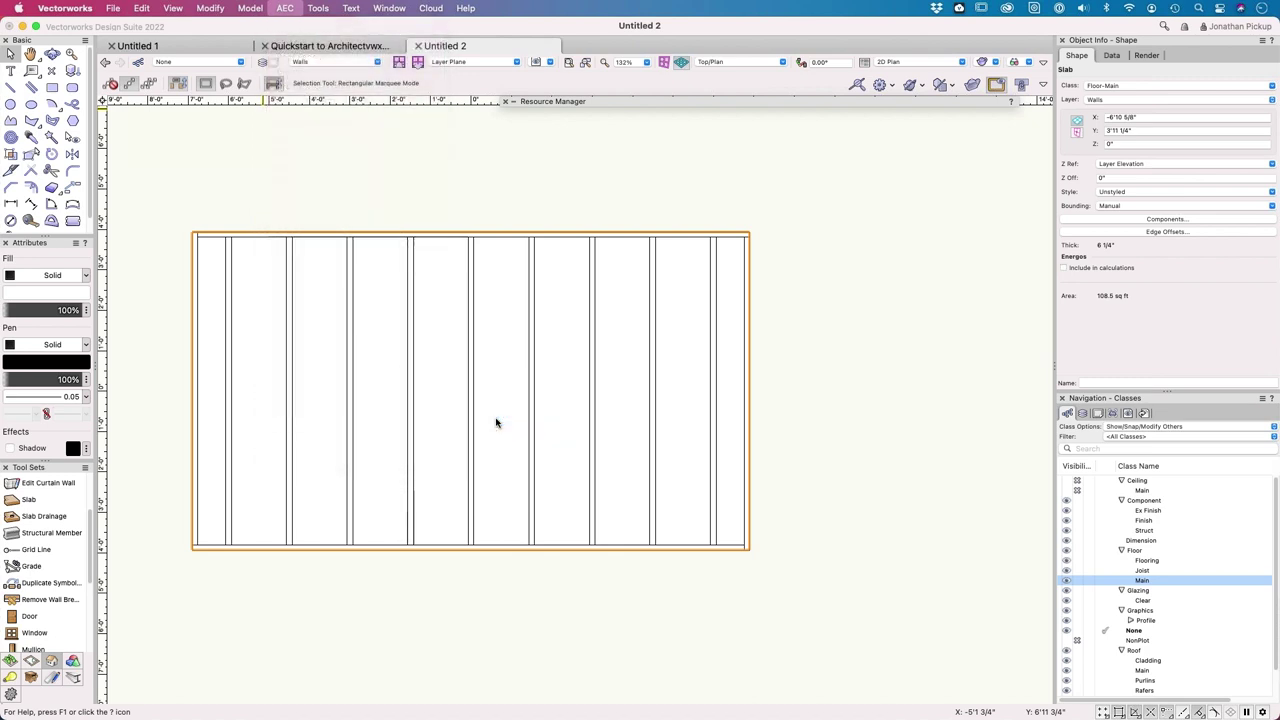
left_click(660, 102)
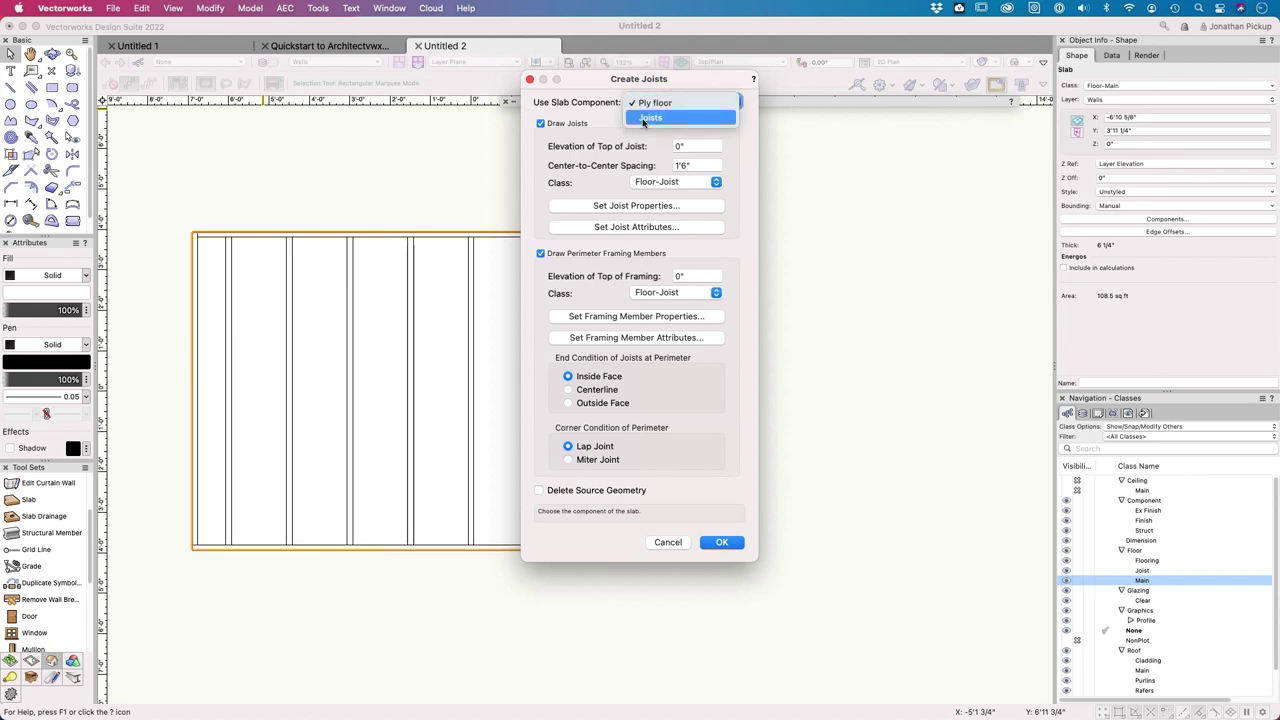
left_click(643, 119)
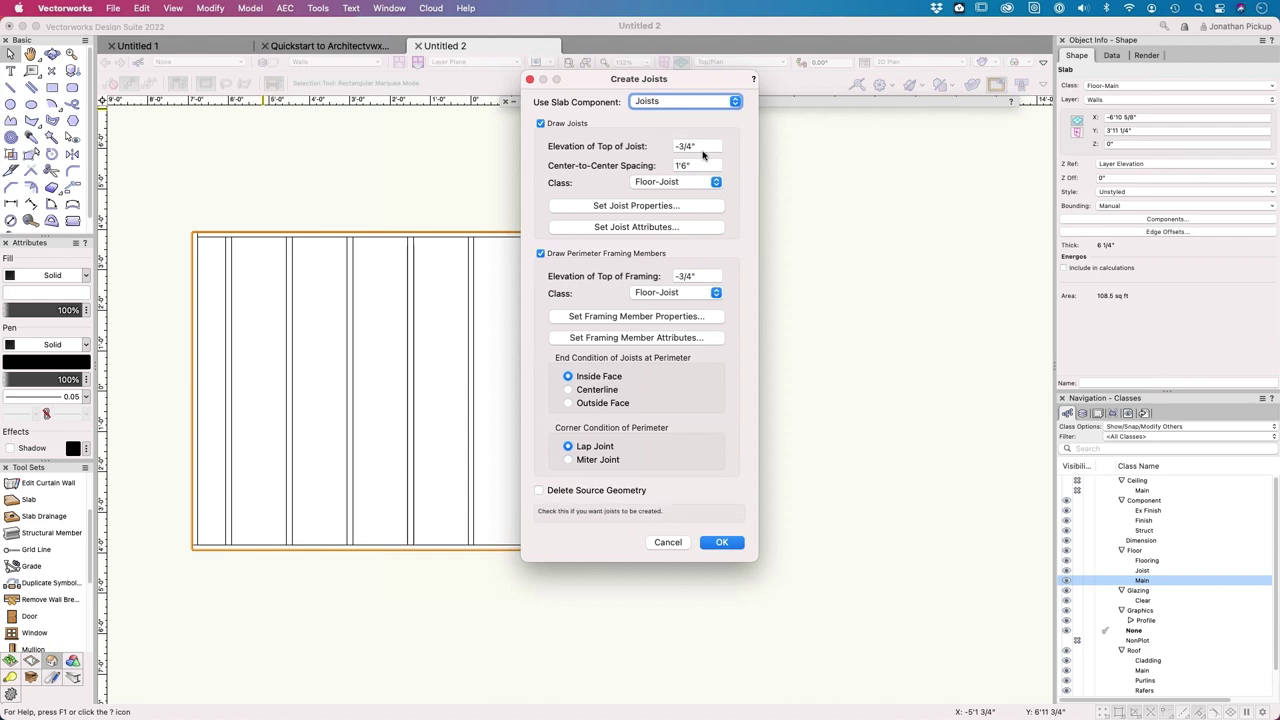
left_click(703, 144)
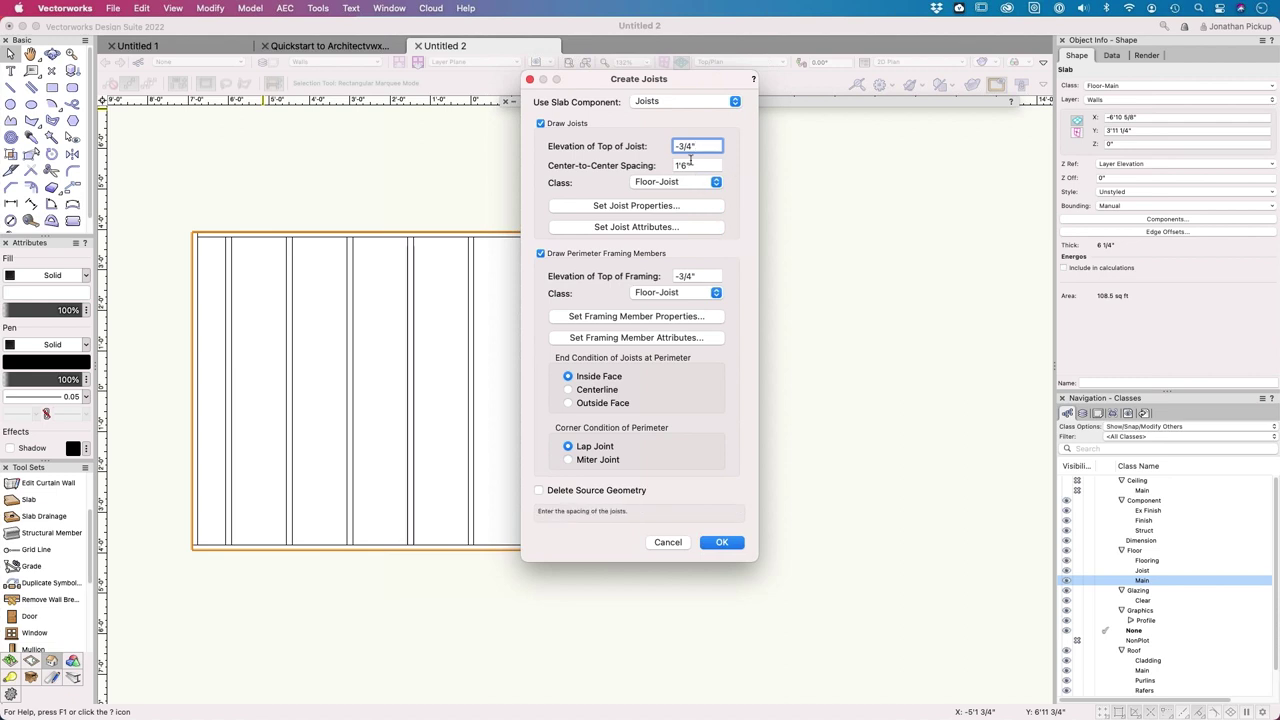
Step: Create a new class named Floor-Bearer and assign it to the joists
left_click(690, 183)
left_click(676, 227)
type("Floor-Bra")
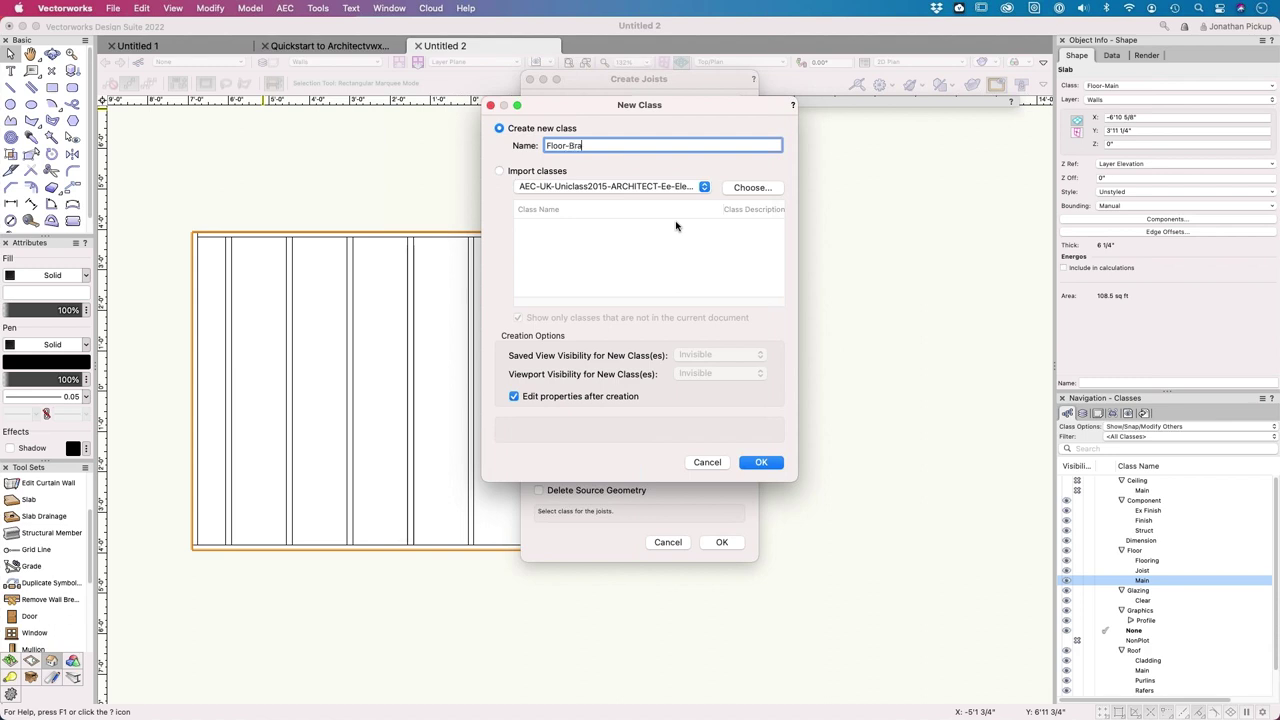
key("BackSpace")
key("BackSpace")
type("earer")
key("Return")
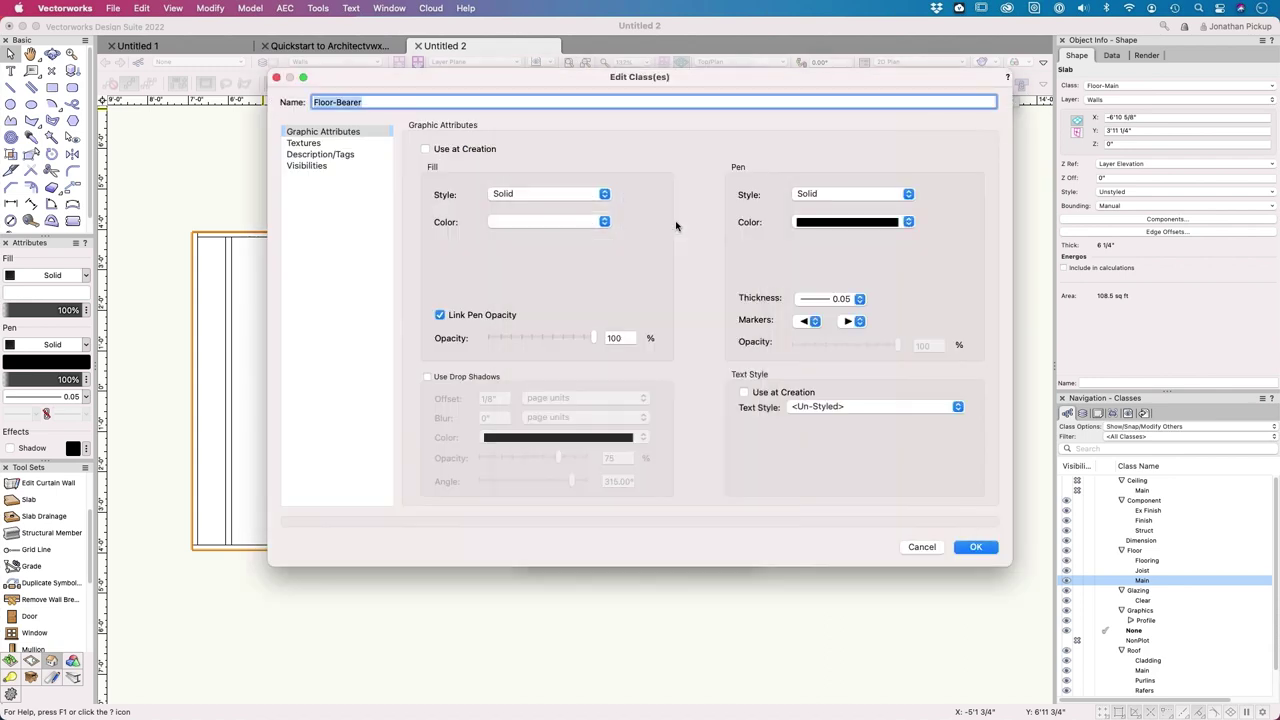
Step: Give the Floor-Bearer class its attributes at creation, with a 0.25 pen thickness and a dashed line type
left_click(443, 150)
left_click(858, 302)
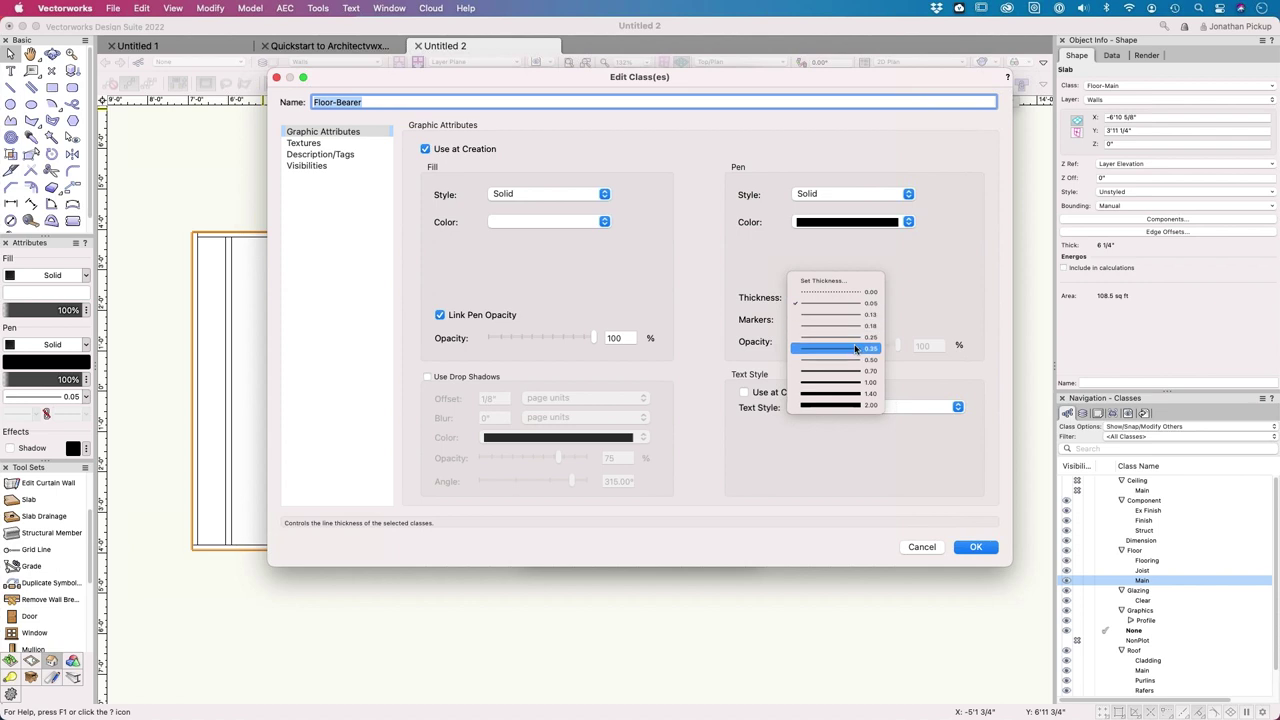
left_click(856, 349)
left_click(858, 298)
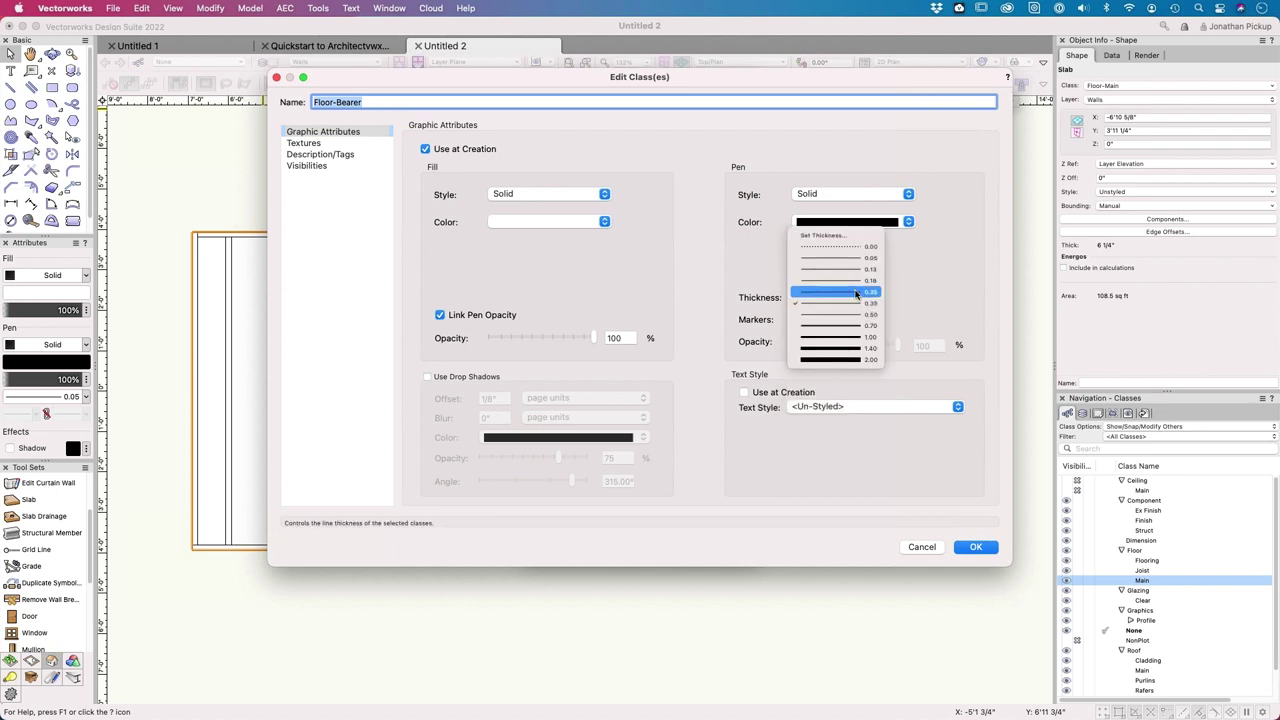
left_click(855, 287)
left_click(829, 195)
left_click(820, 224)
left_click(975, 548)
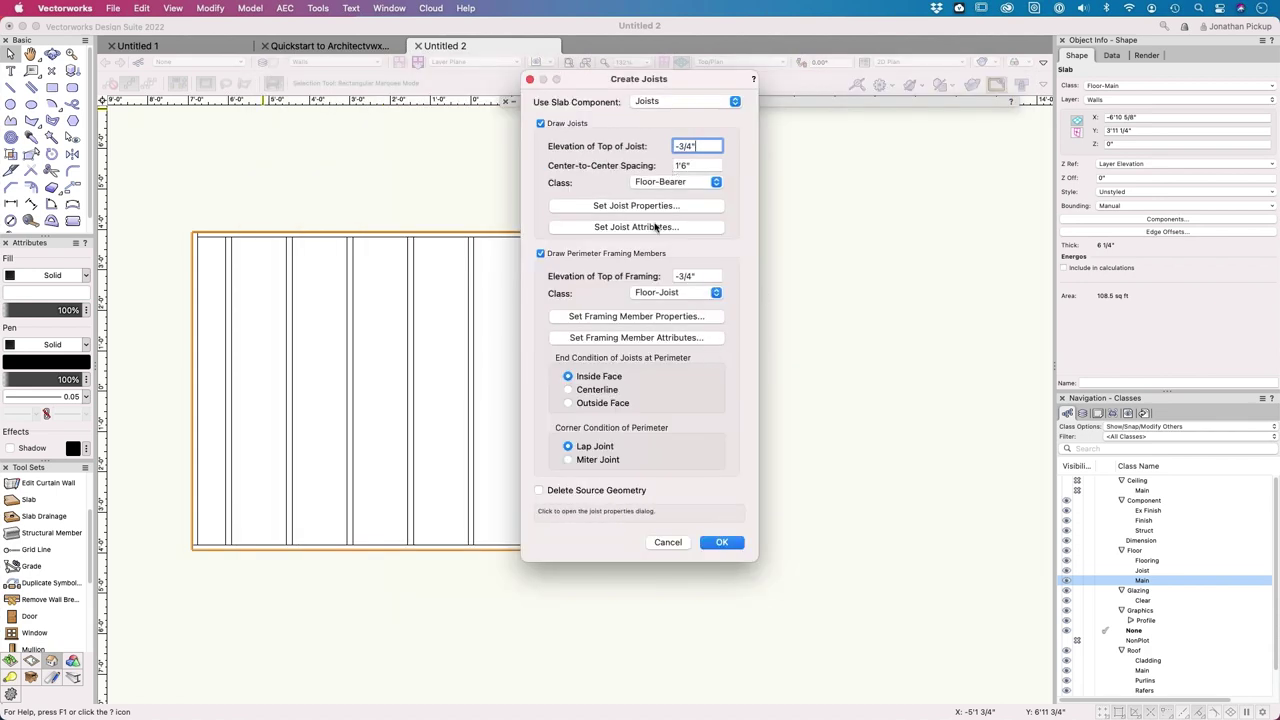
Step: Turn off the perimeter framing members and set the center-to-center spacing to 48 inches
left_click(541, 253)
key("Tab")
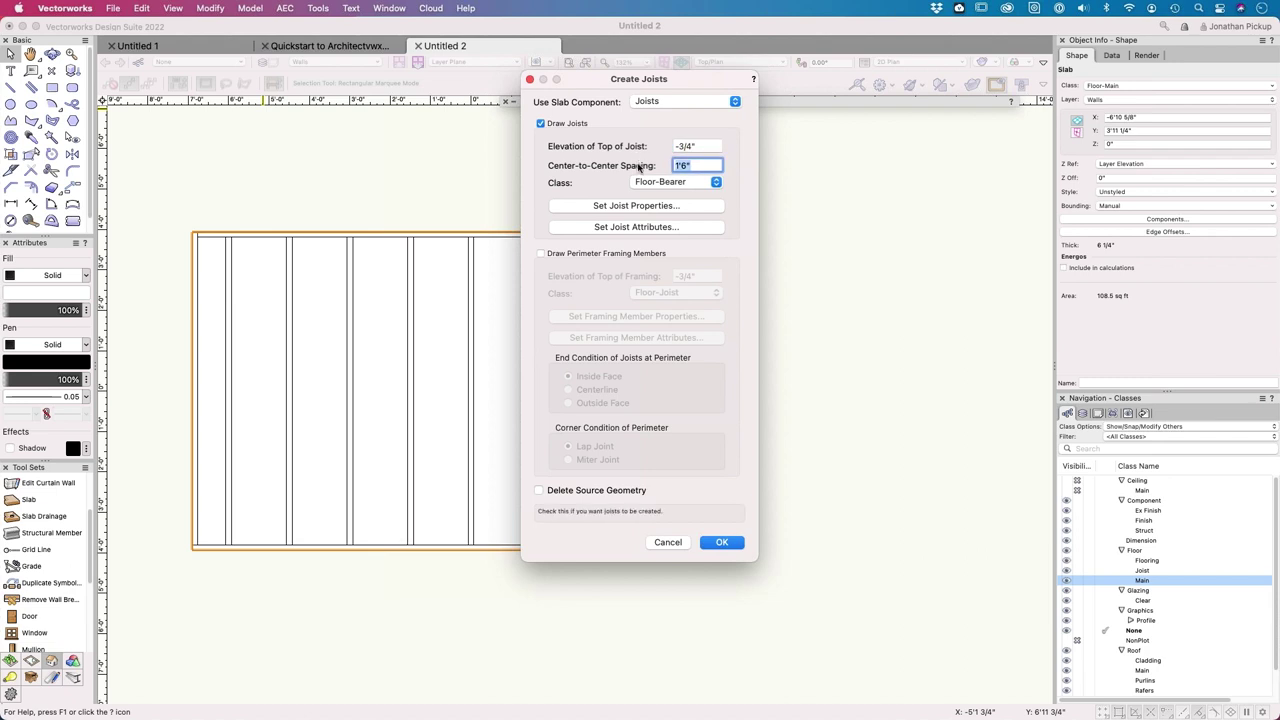
type("12")
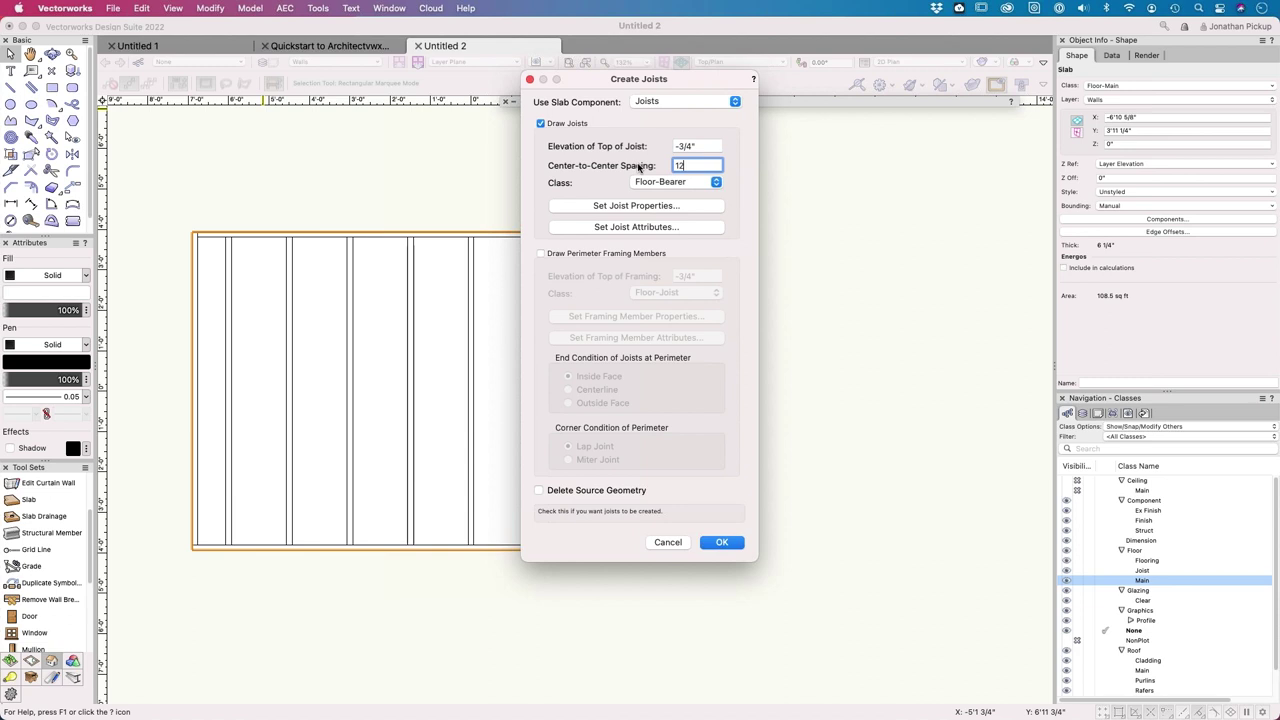
type("8")
key("Tab")
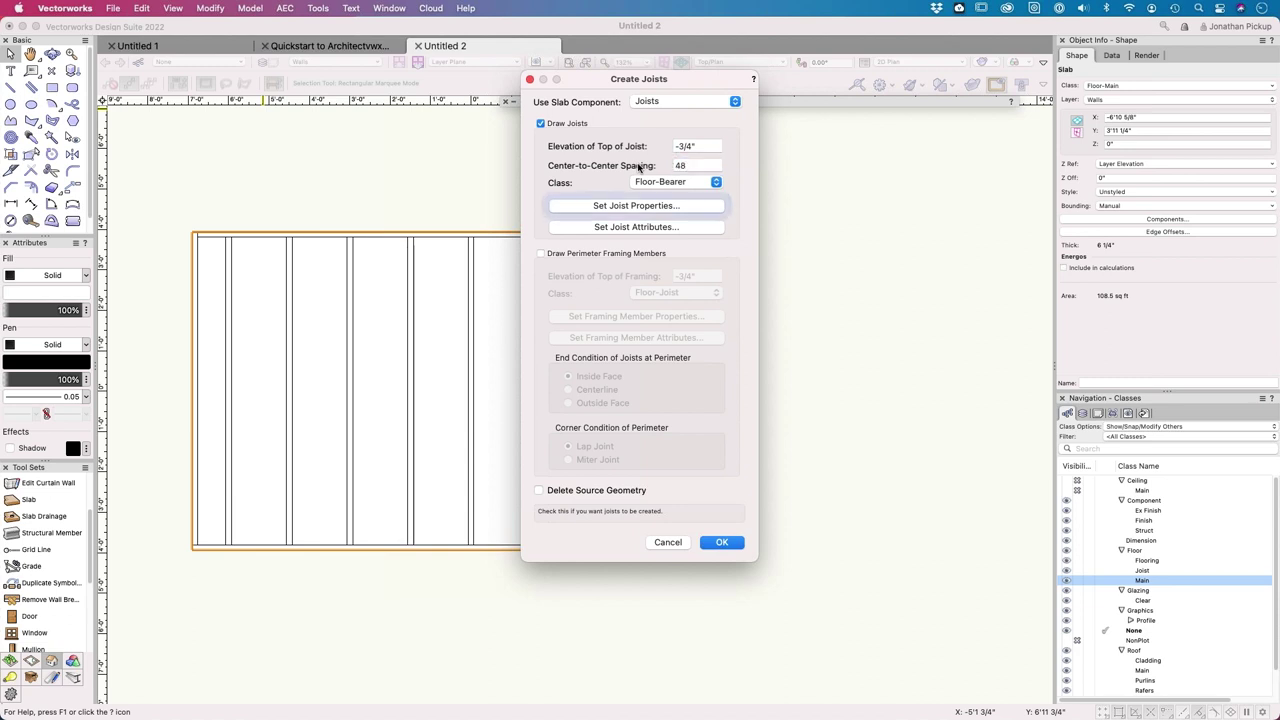
Step: Set the joist properties to 3.5 inches wide and 4.5 inches high, with the 2D display as Width
left_click(670, 207)
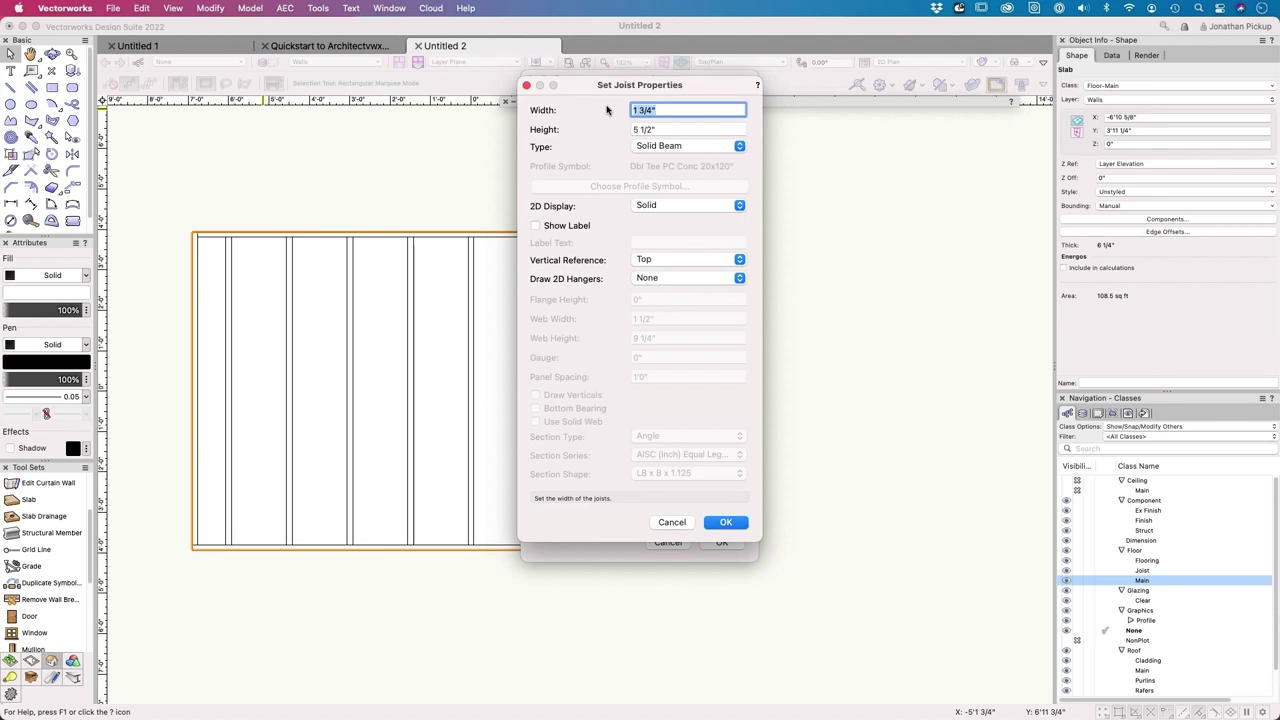
type("3.5")
key("Tab")
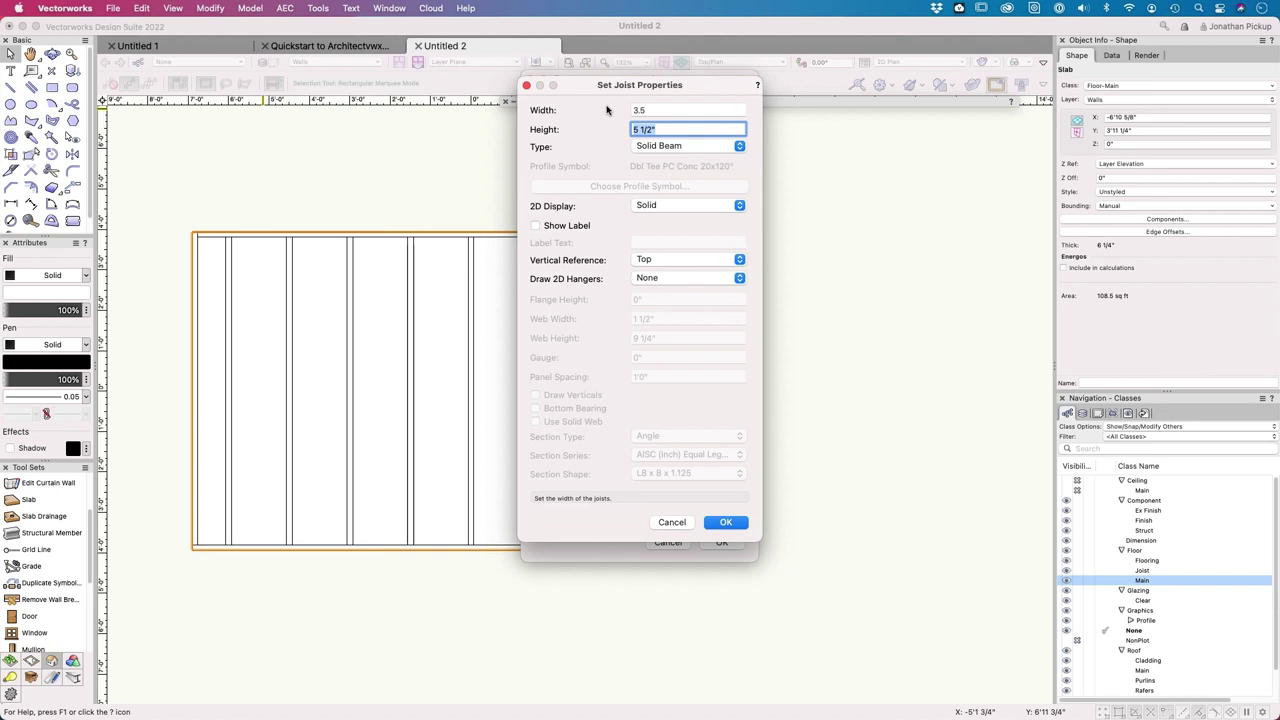
type("4.5")
key("Tab")
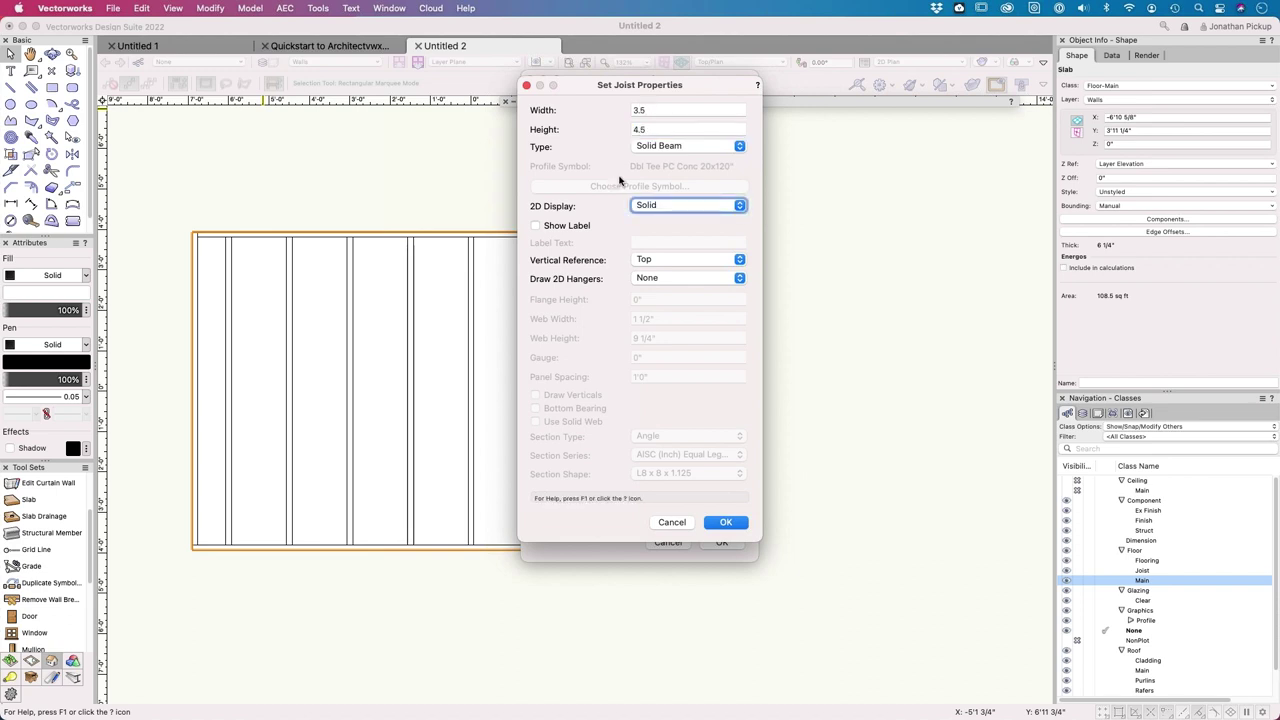
left_click(693, 205)
left_click(665, 240)
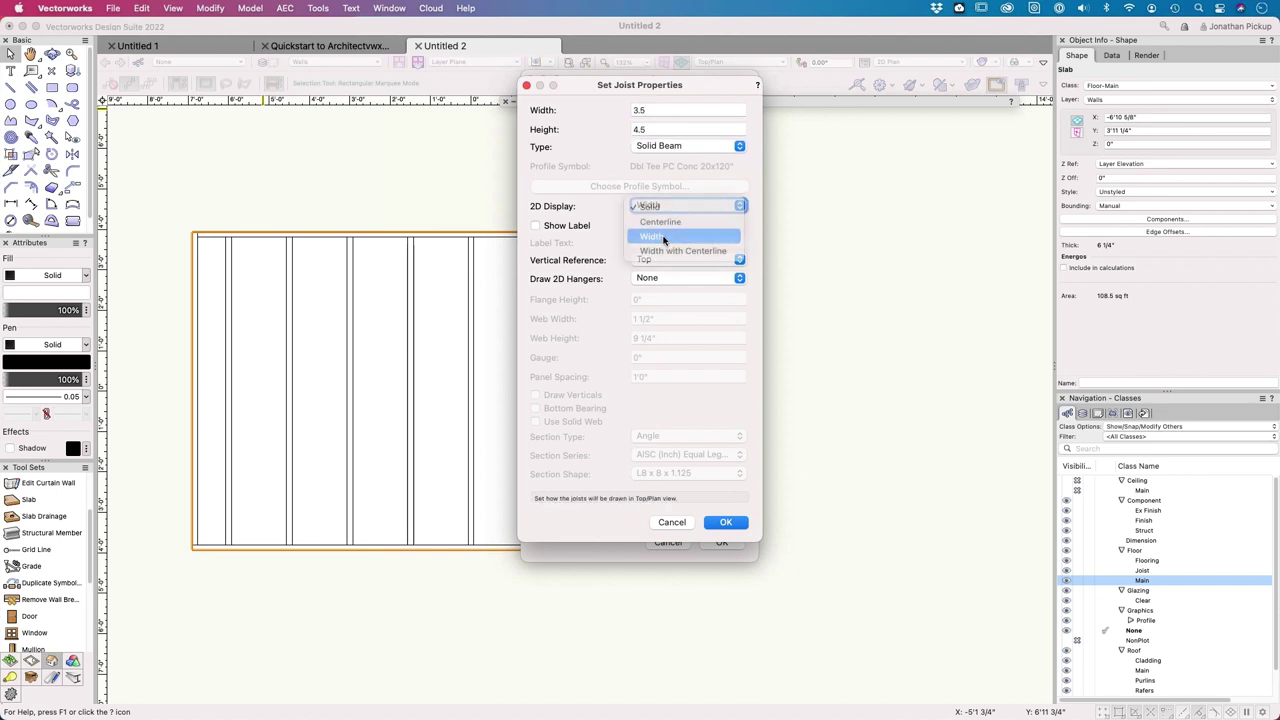
left_click(727, 522)
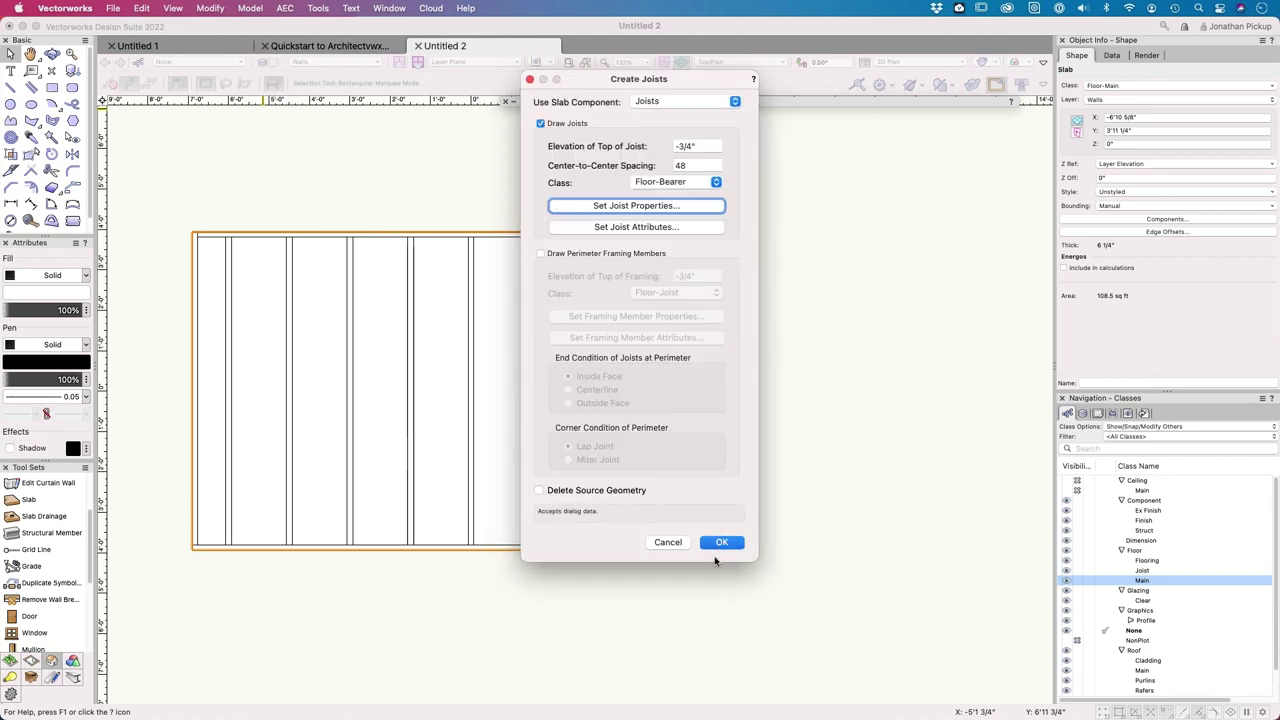
Step: Generate the bearers running horizontally in plan across the slab, starting just above its lower edge
left_click(726, 543)
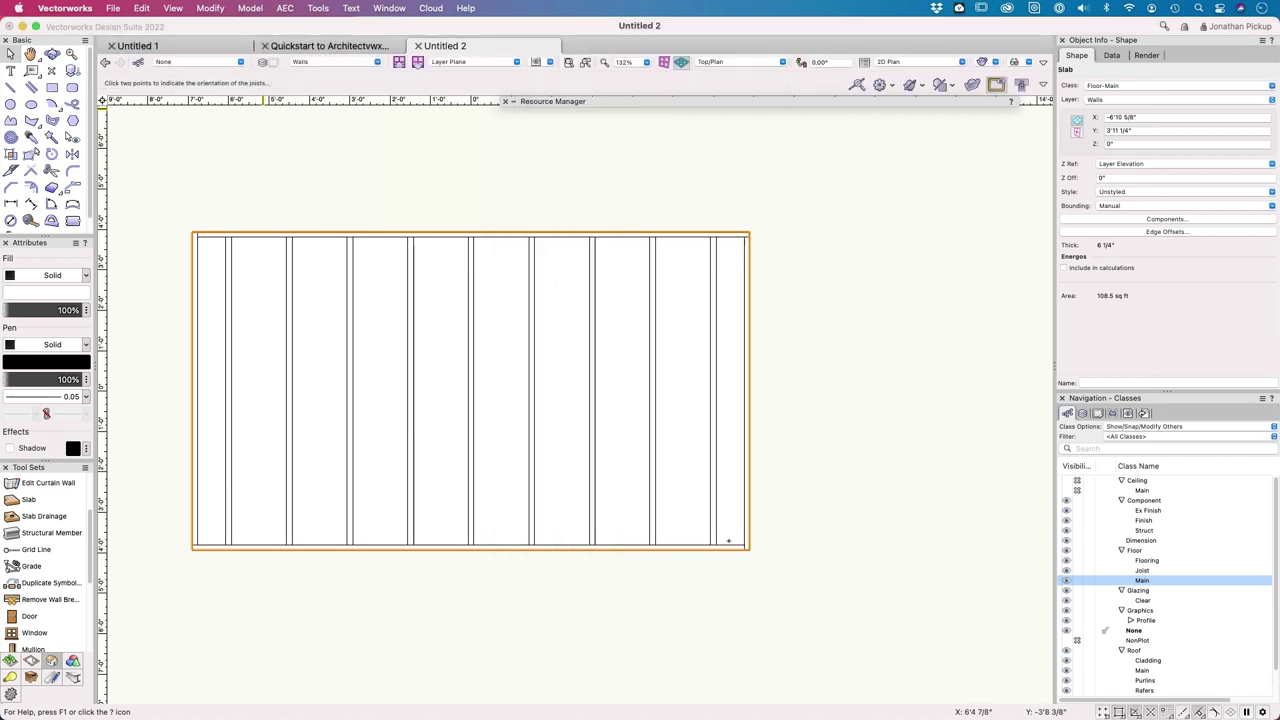
left_click(195, 535)
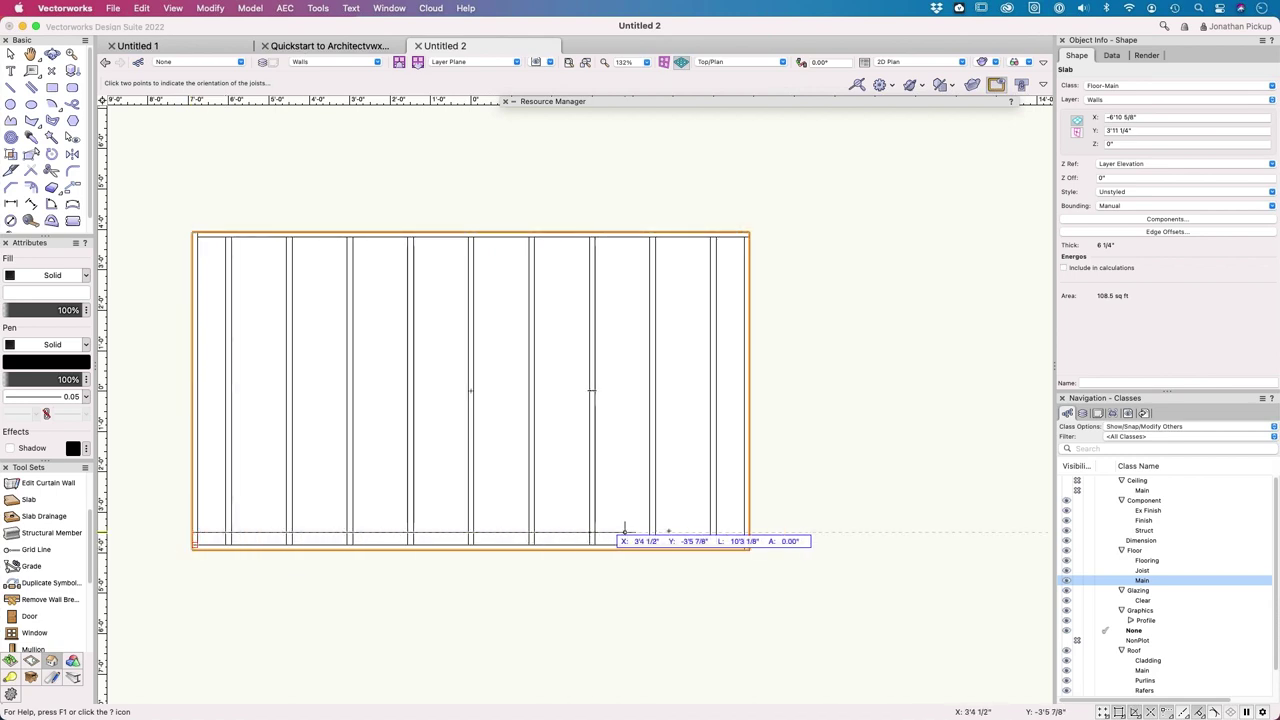
left_click(748, 530)
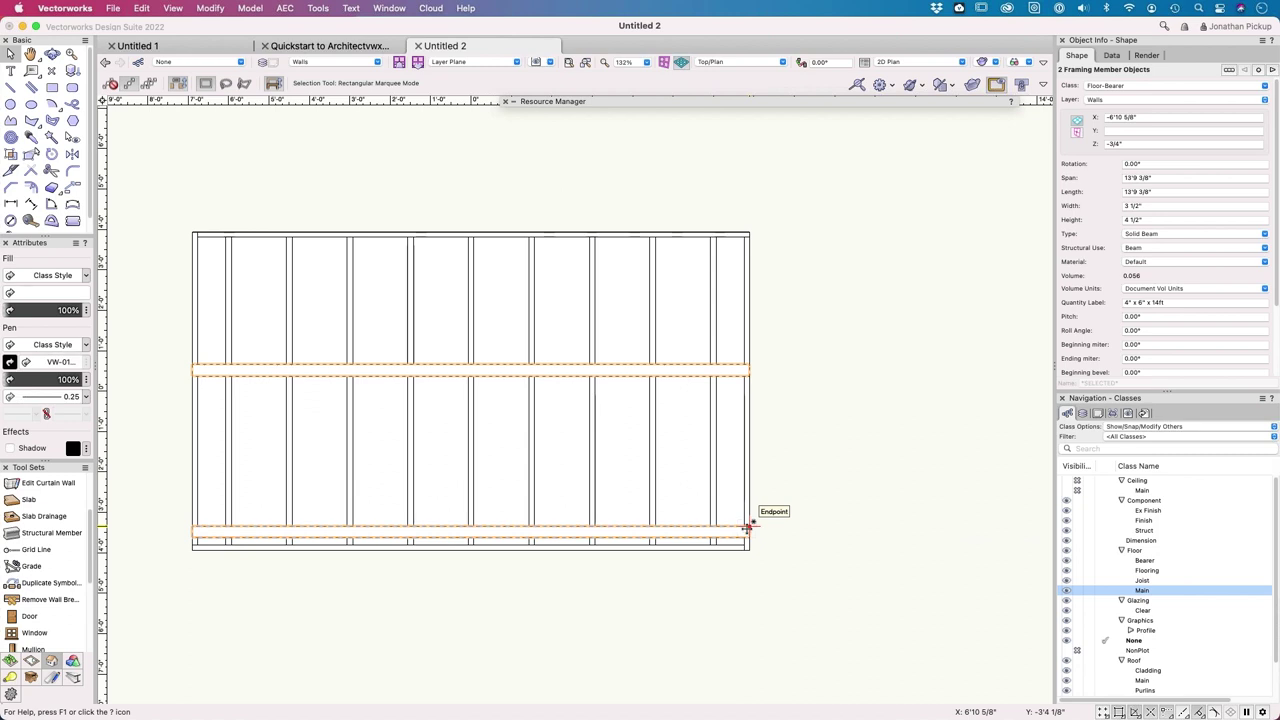
Step: Mirror a duplicate of the lowest bearer about the slab's horizontal centerline
left_click(340, 615)
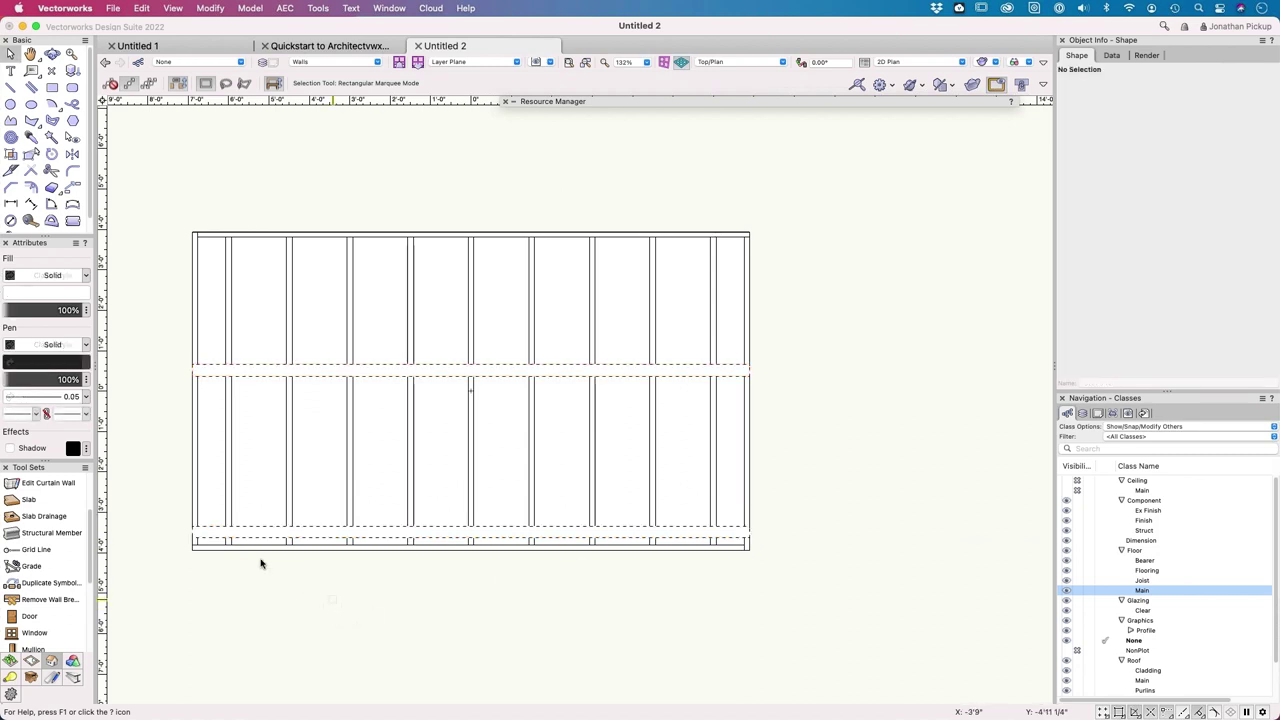
left_click(198, 530)
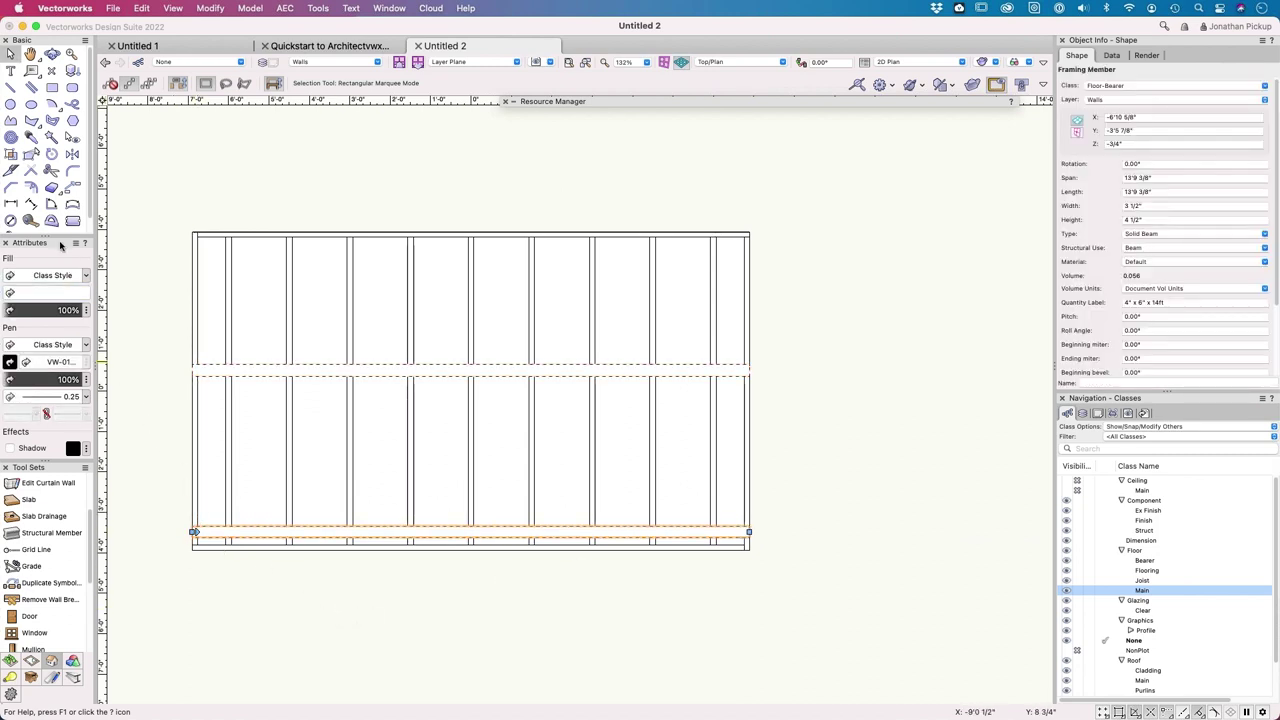
left_click(72, 153)
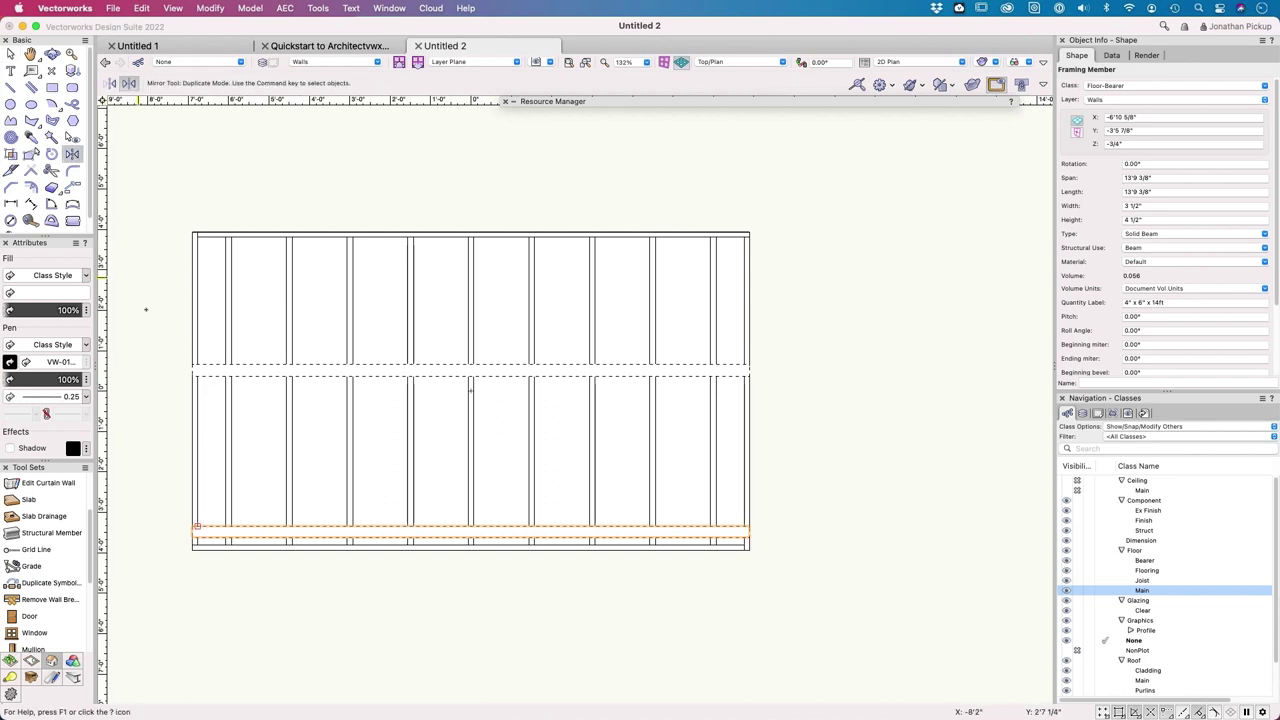
left_click(192, 388)
left_click(745, 396)
key("x")
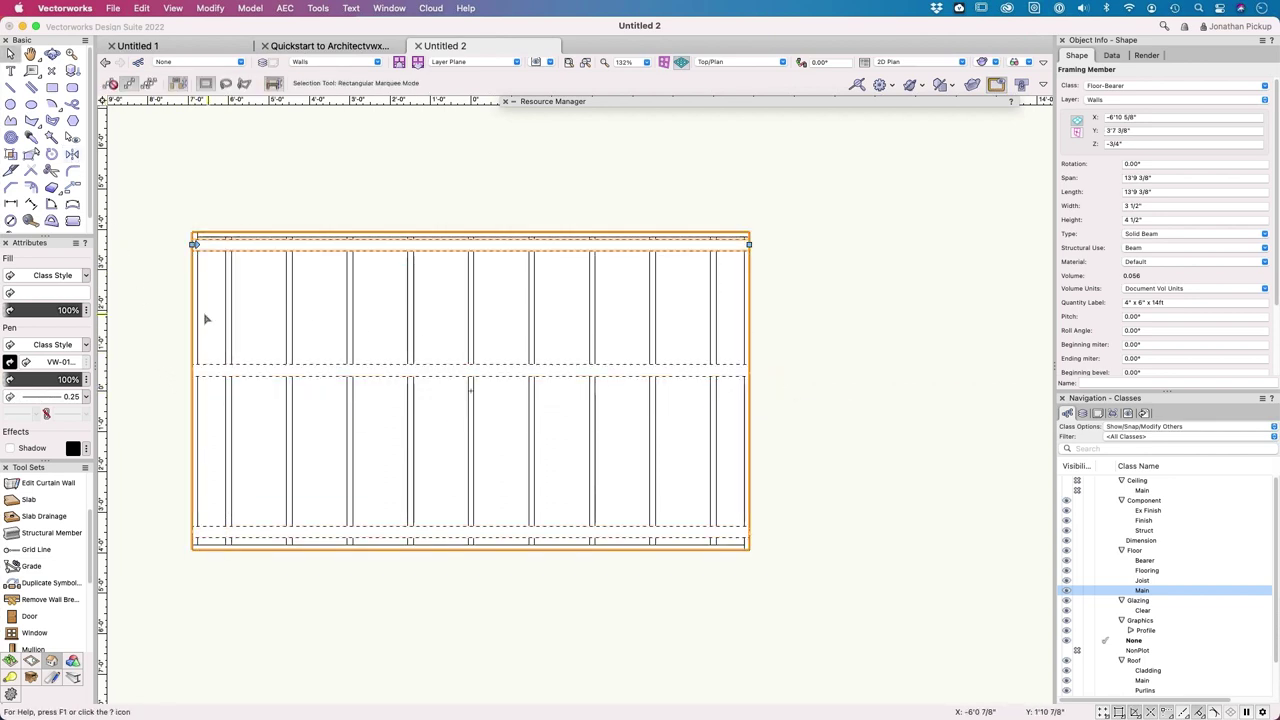
Step: Select all three floor bearers and distribute them with equal spacing across the slab's depth in plan
left_click(214, 368, "shift")
left_click(213, 535, "shift")
right_click(213, 535)
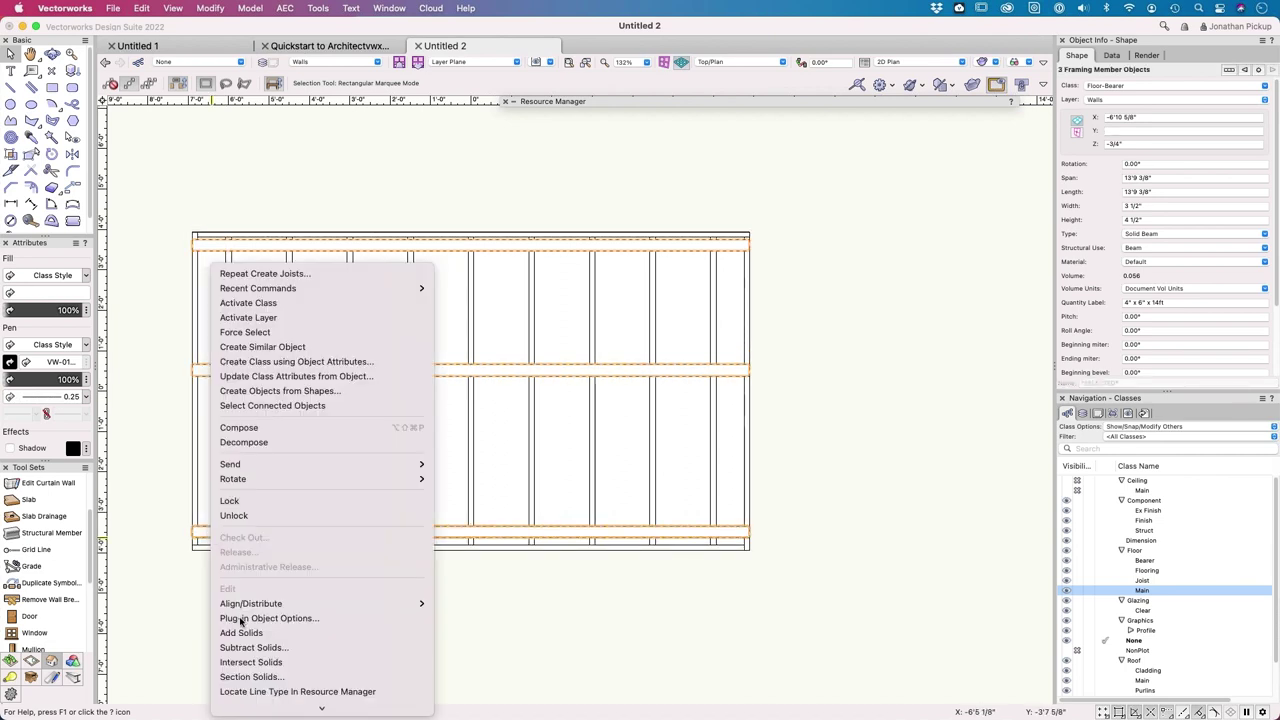
mouse_move(420, 604)
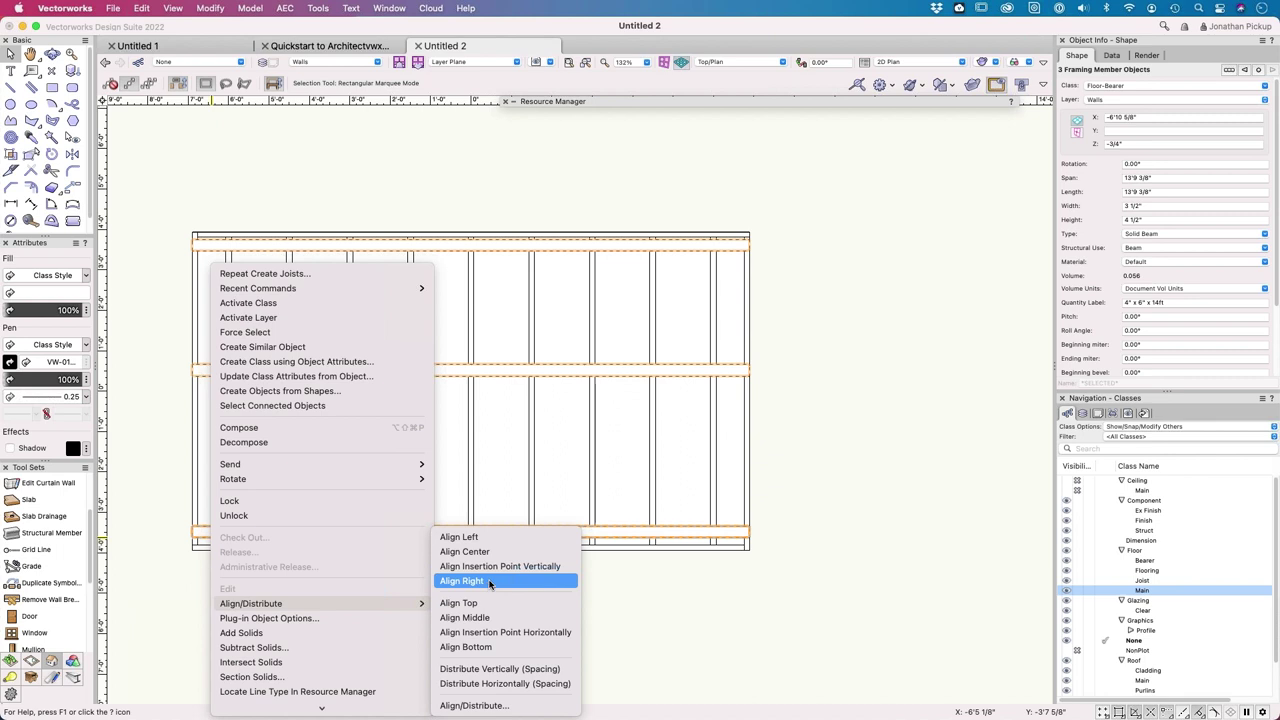
left_click(491, 683)
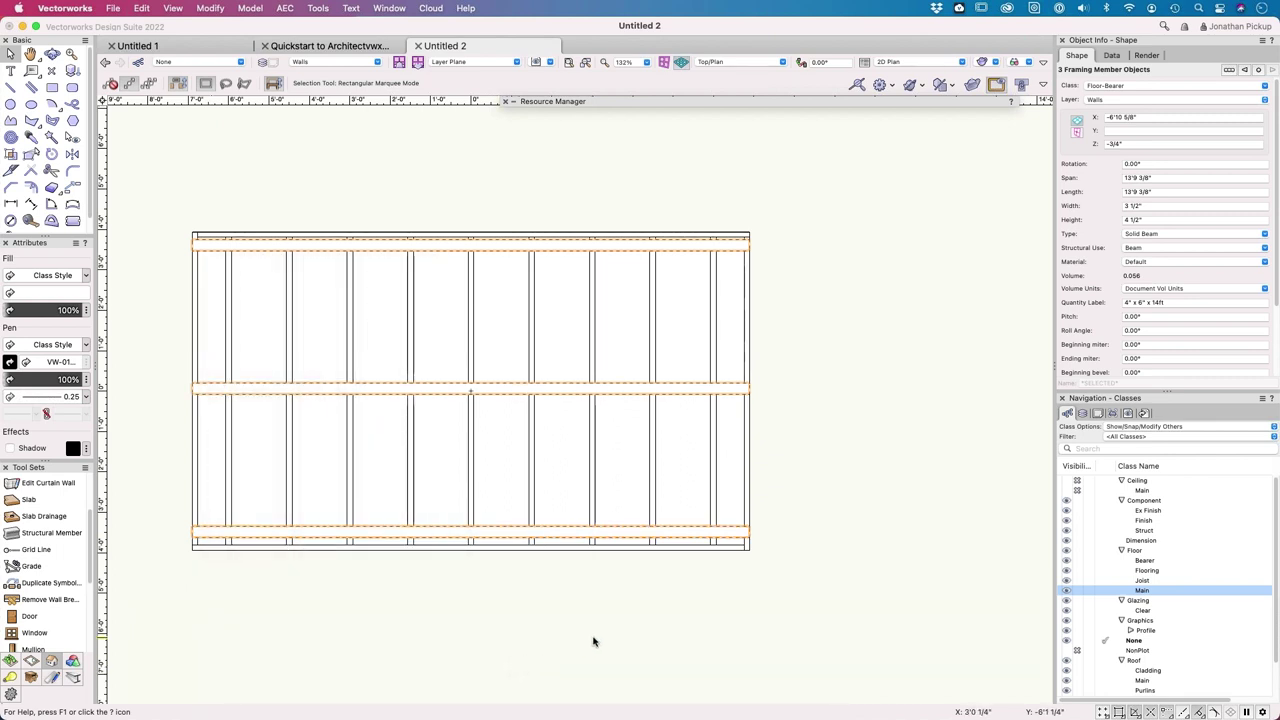
Step: Set the Z elevation of the three floor bearers to -8 inches
middle_click_drag(783, 528, 905, 420, "shift")
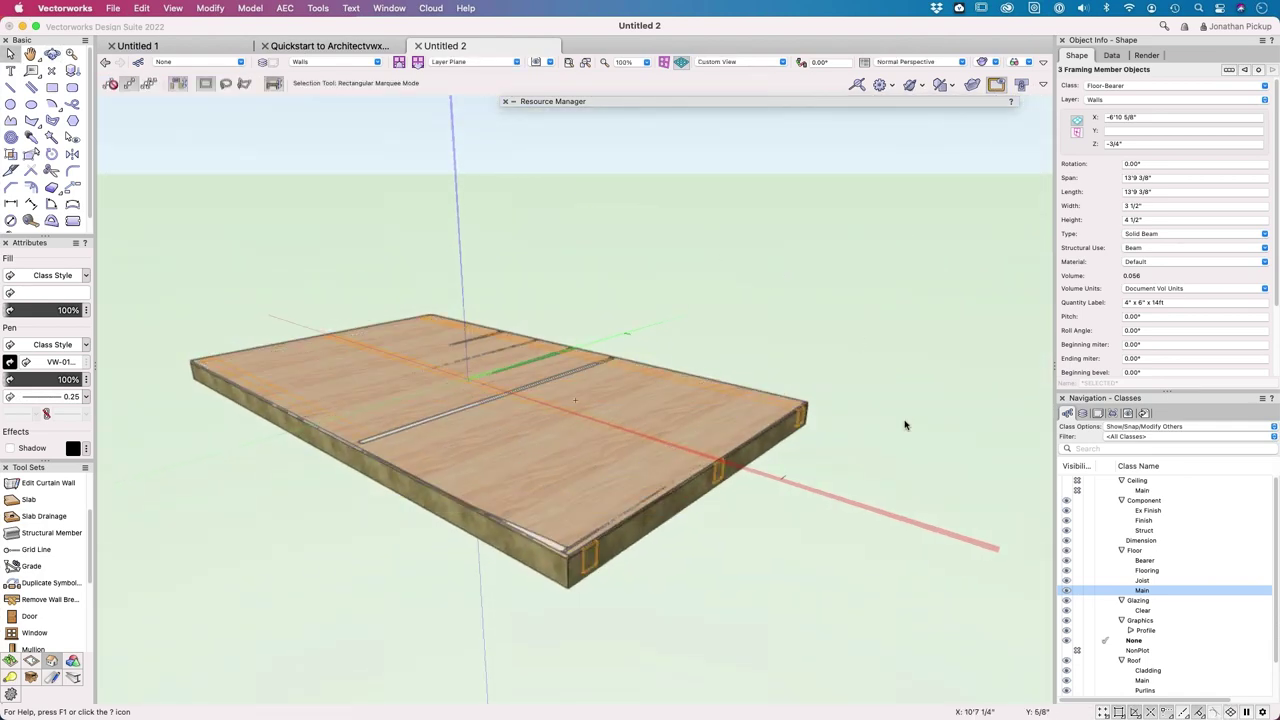
middle_click_drag(683, 560, 755, 450, "shift")
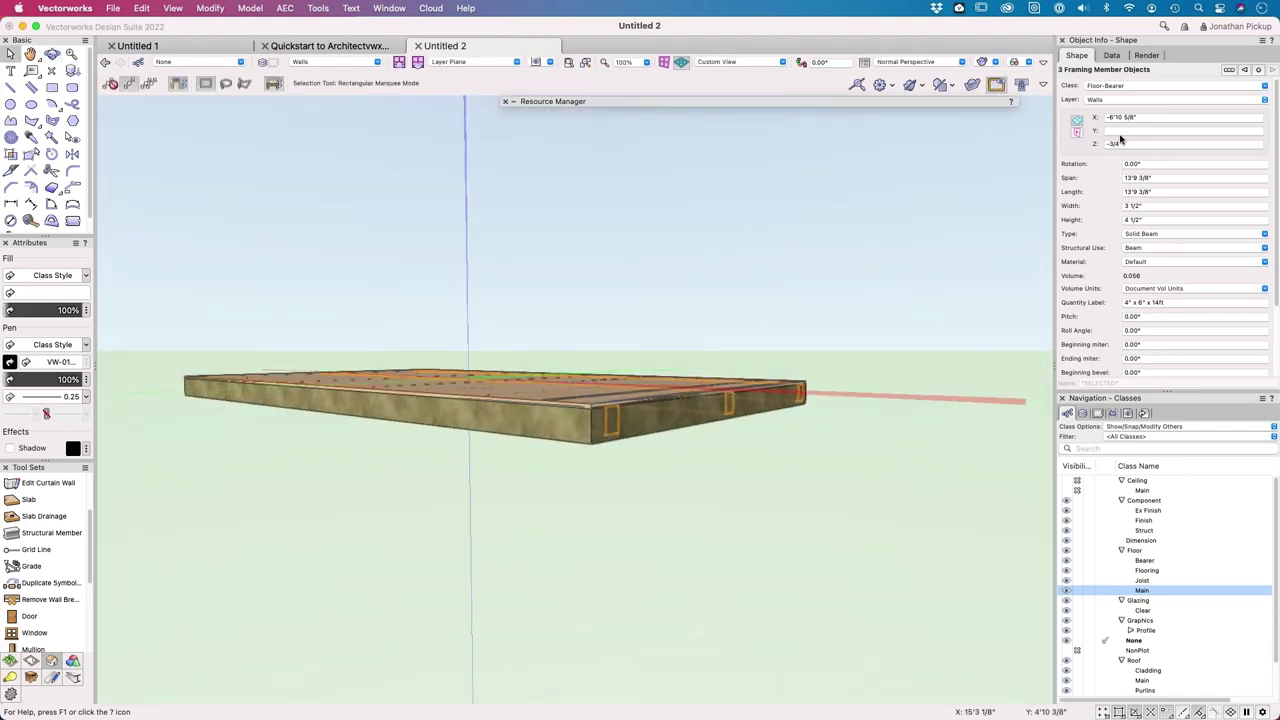
left_click(1129, 143)
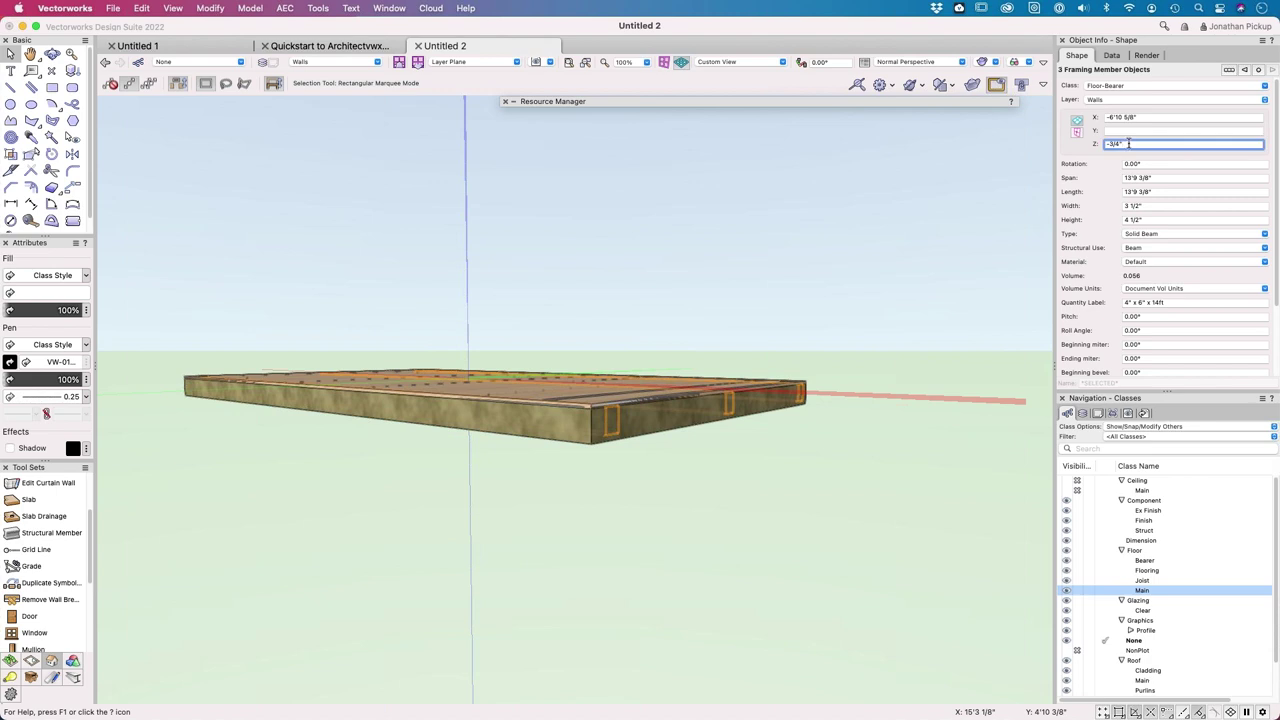
scroll(1164, 287, "down", 4)
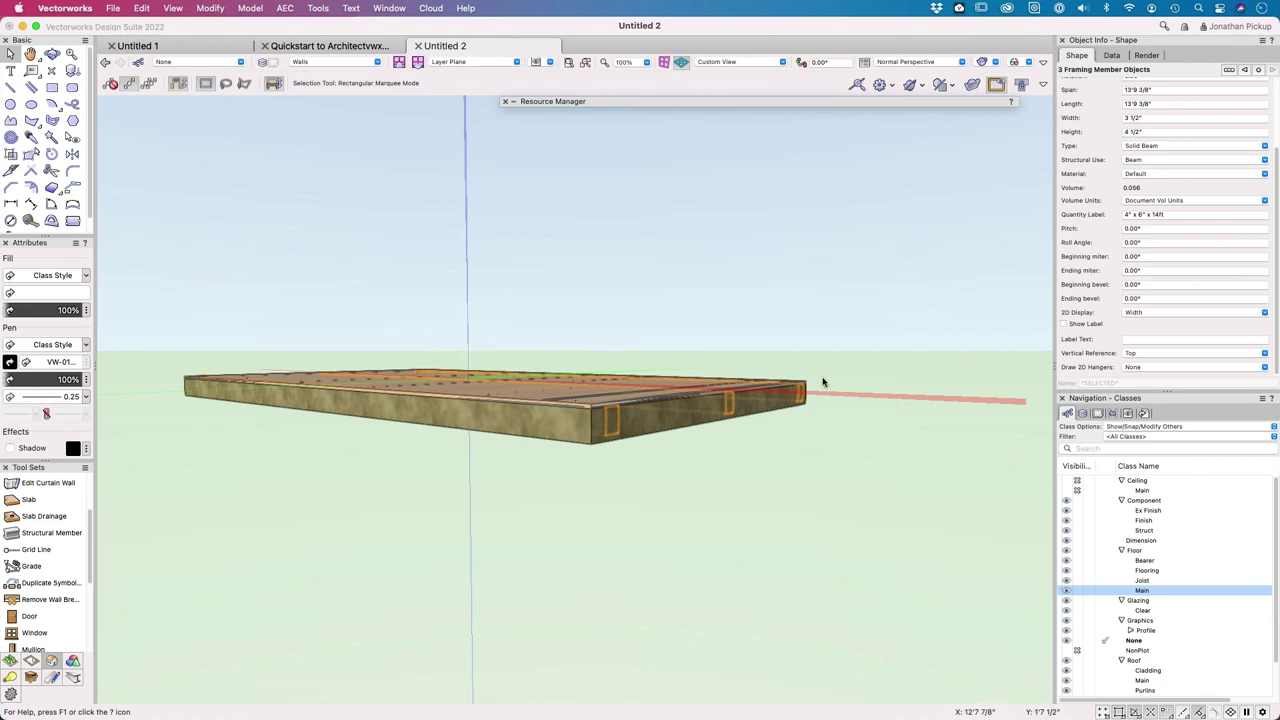
middle_click_drag(749, 397, 810, 507, "shift")
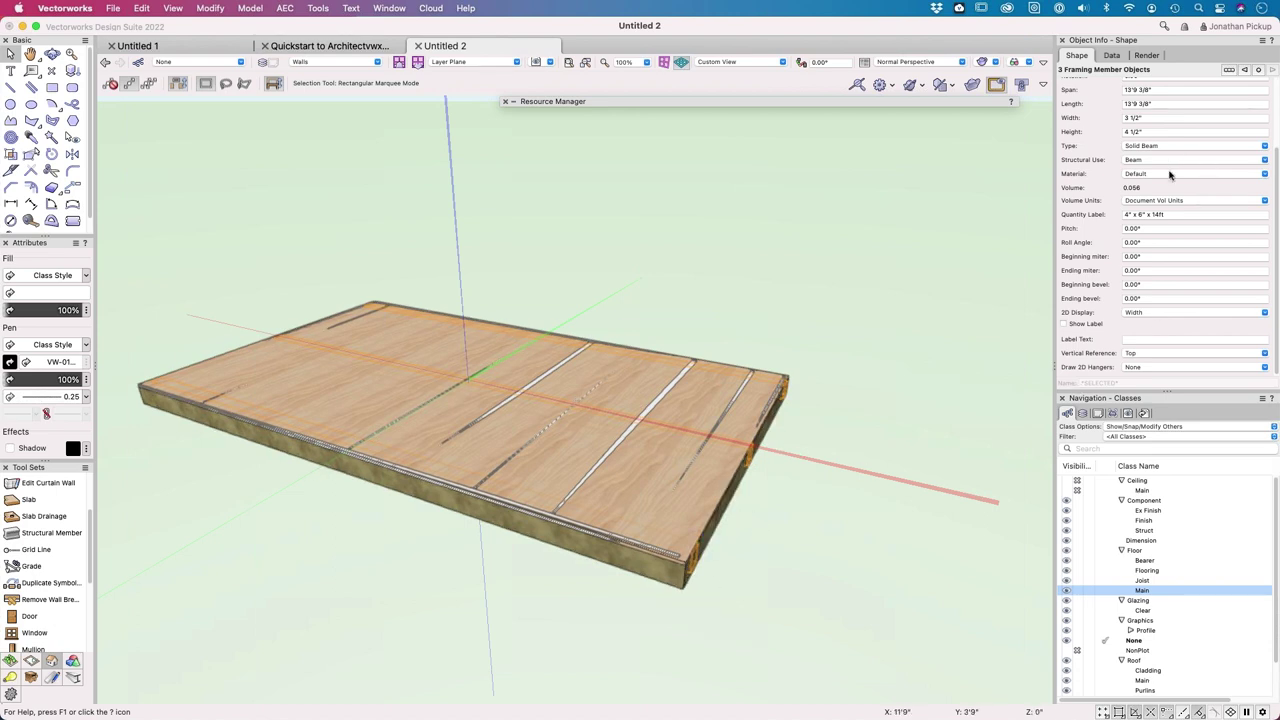
scroll(1137, 336, "up", 3)
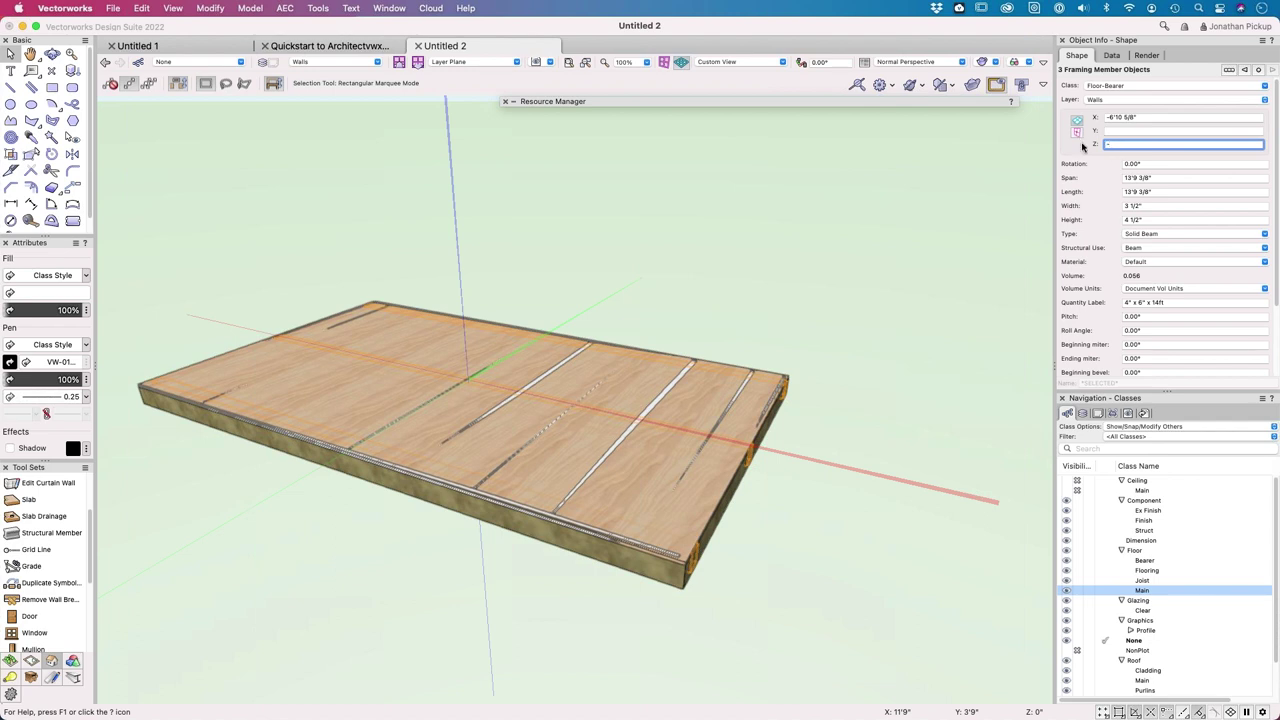
key("Return")
middle_click_drag(894, 357, 770, 470, "super")
Step: Select all the Floor-Joist framing members with Select Similar and set their Z elevation to -20 mm
left_click(33, 186)
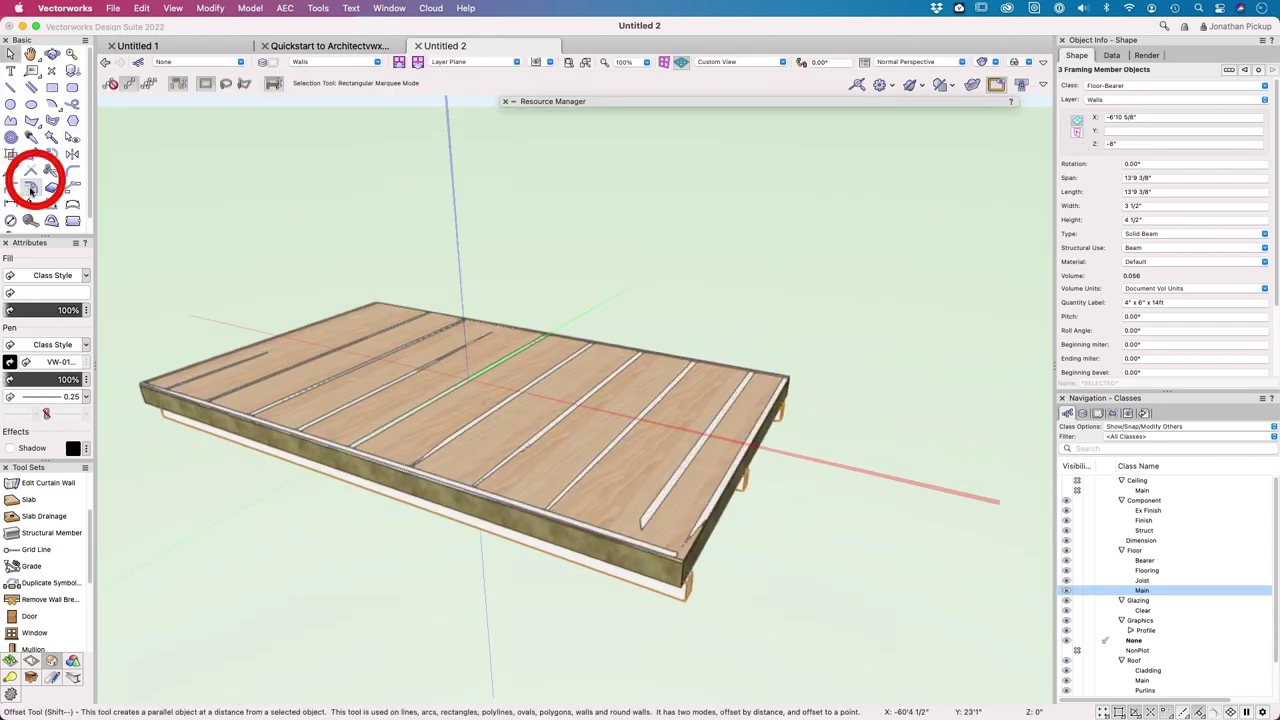
left_click(49, 140)
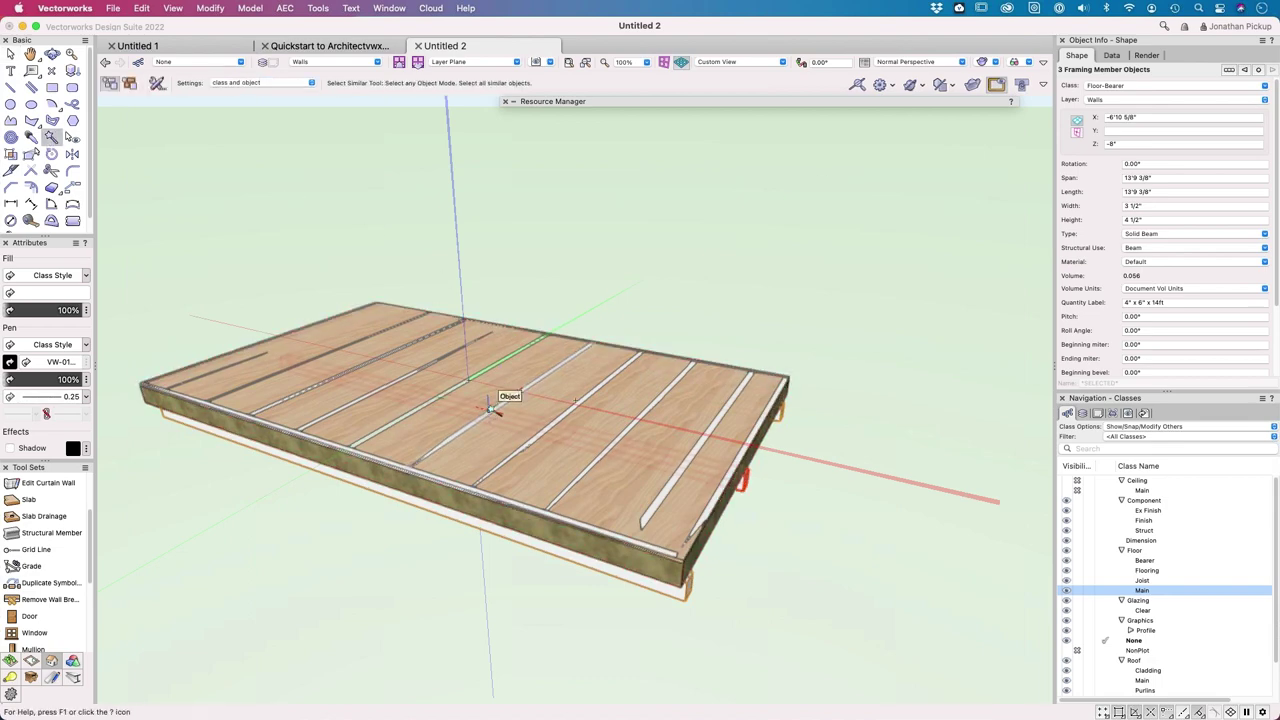
key("super+5")
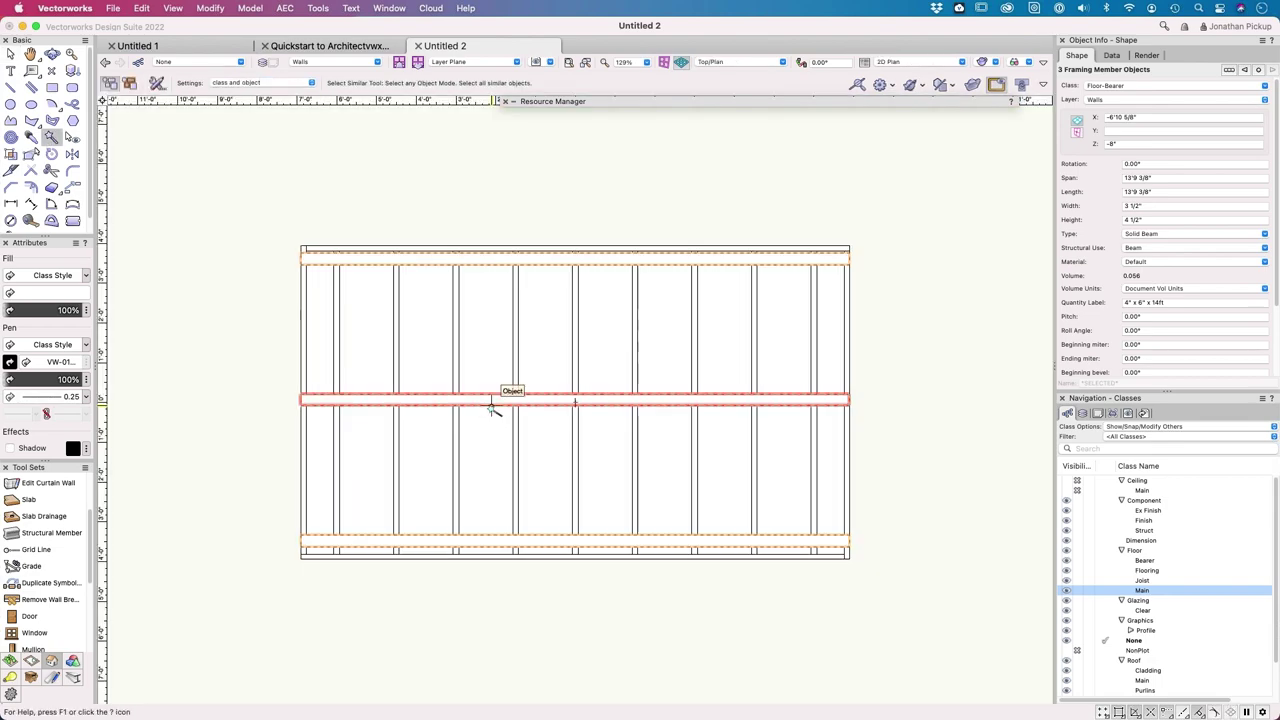
left_click(459, 457)
middle_click_drag(784, 217, 615, 126, "shift")
middle_click_drag(823, 551, 888, 422, "shift")
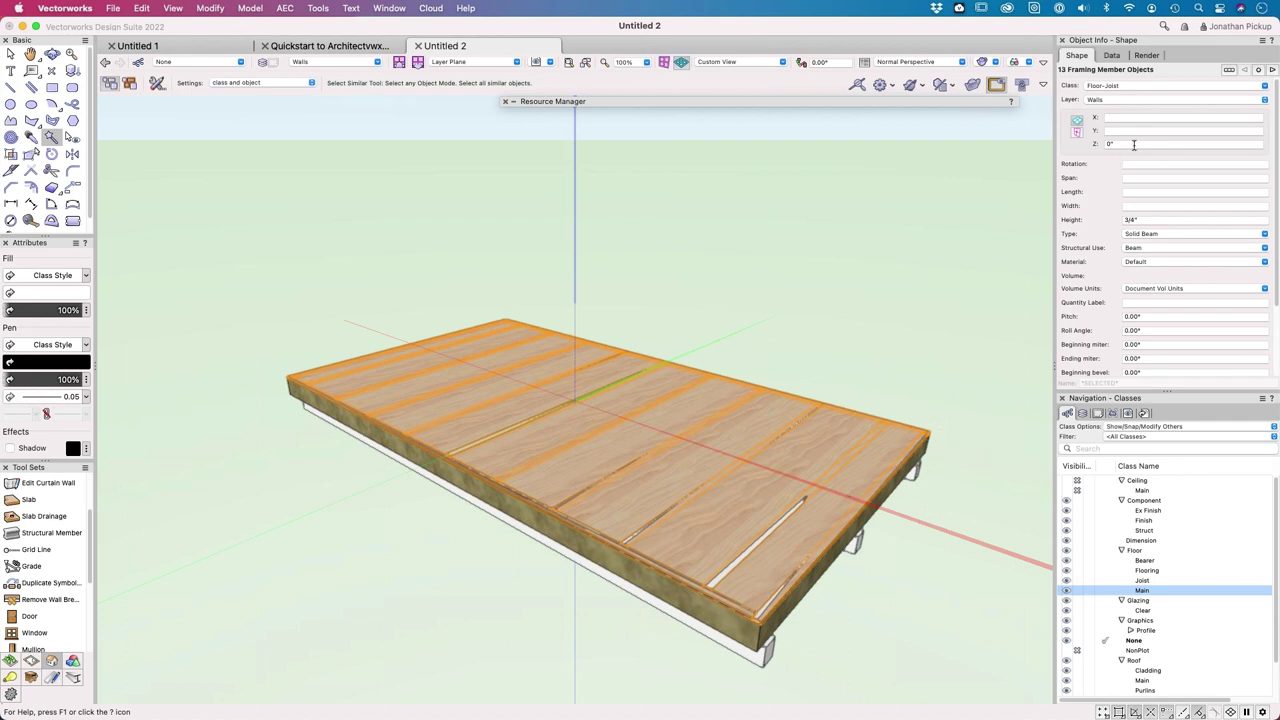
left_click(1126, 145)
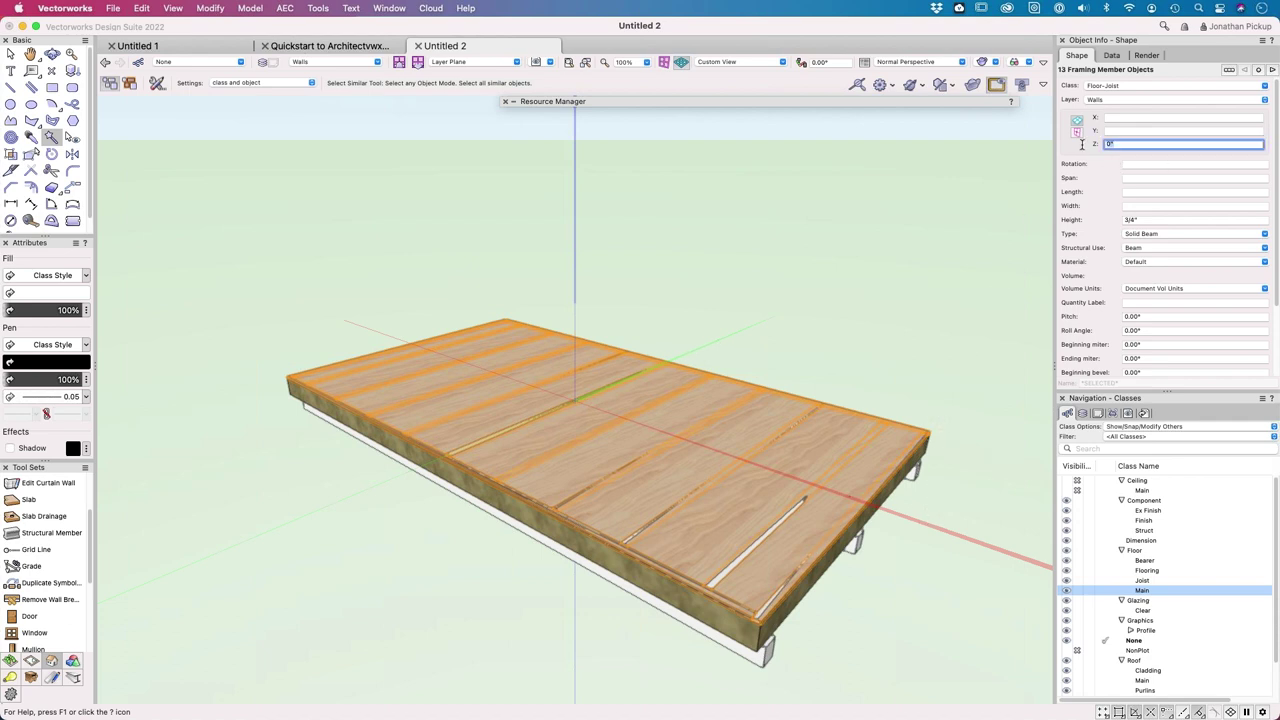
scroll(1150, 272, "down", 4)
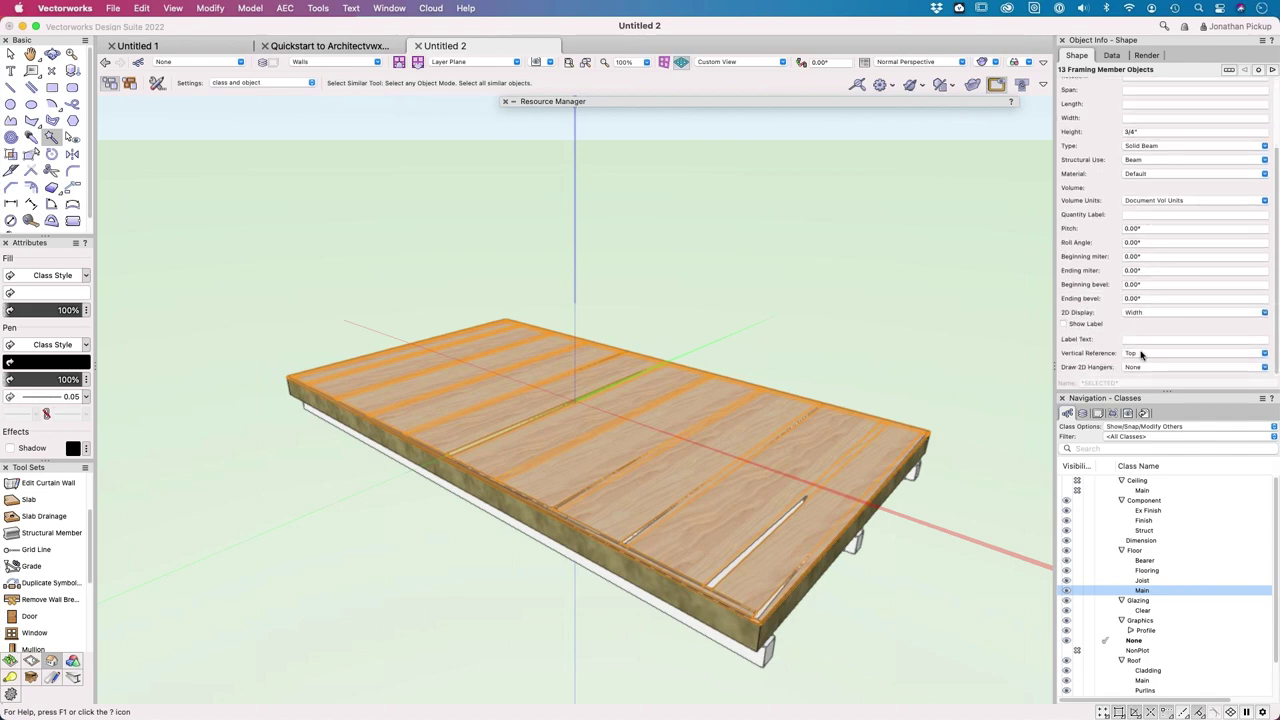
scroll(1130, 300, "up", 4)
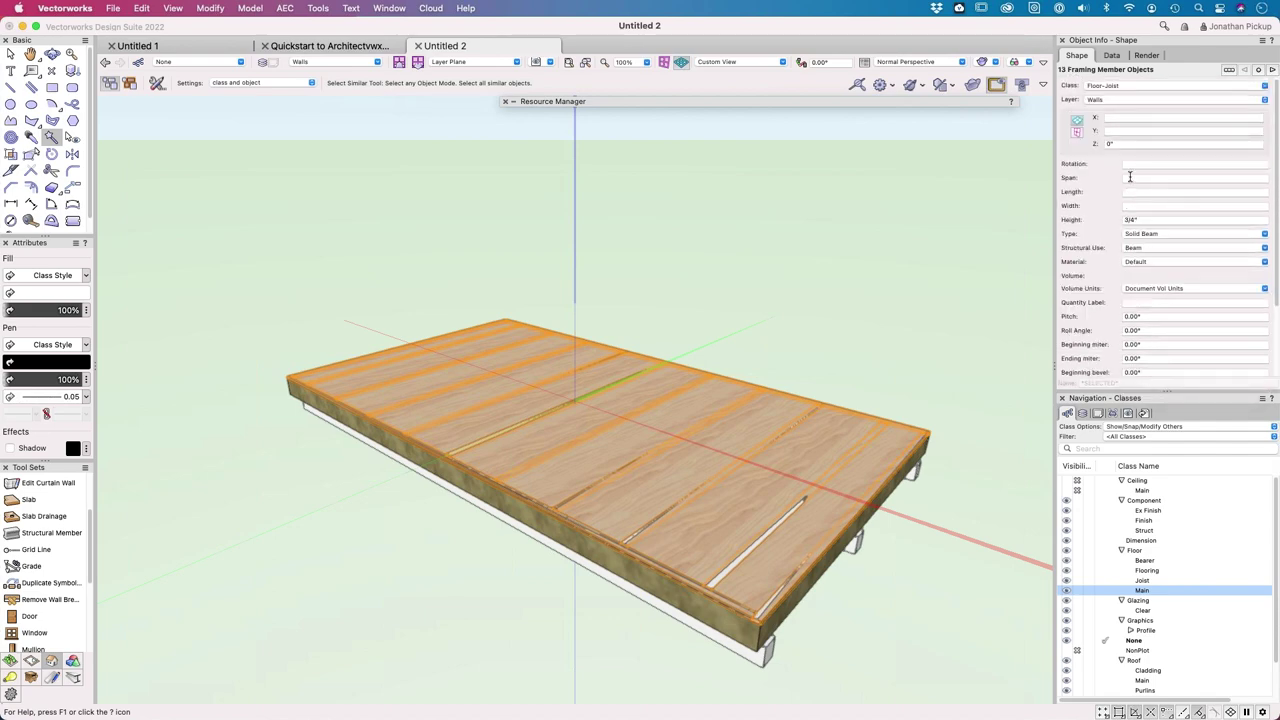
left_click(1118, 143)
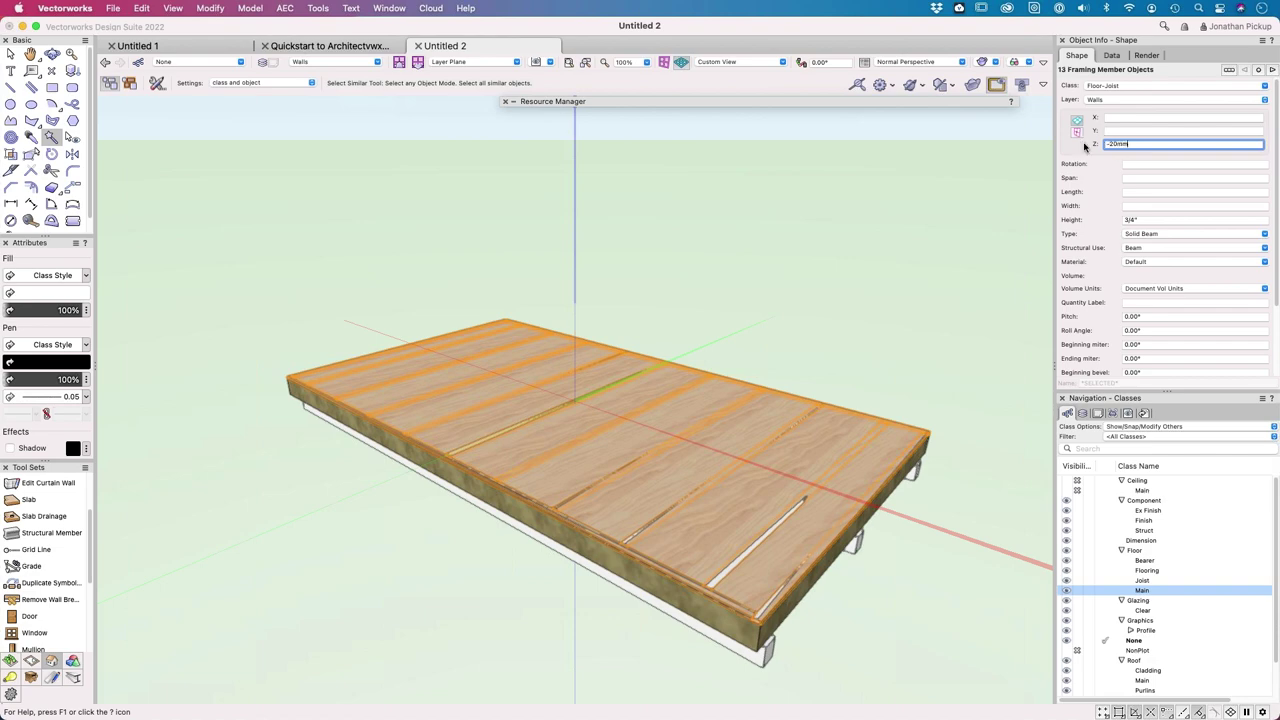
type("-20mm")
key("Return")
Step: Delete the Joists component from the floor slab, keeping only the Ply floor component
key("shift+c")
left_click_drag(808, 606, 703, 503)
key("shift+q")
scroll(628, 350, "up", 3)
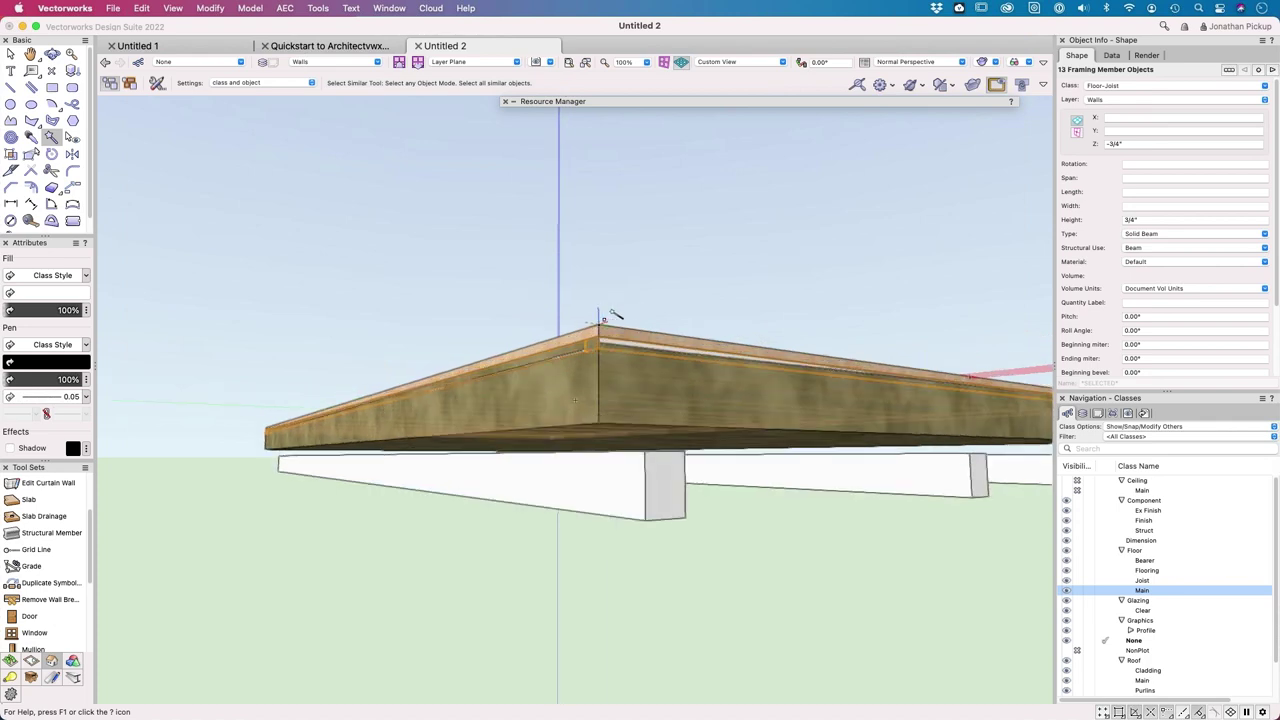
key("x")
key("x")
left_click(607, 433)
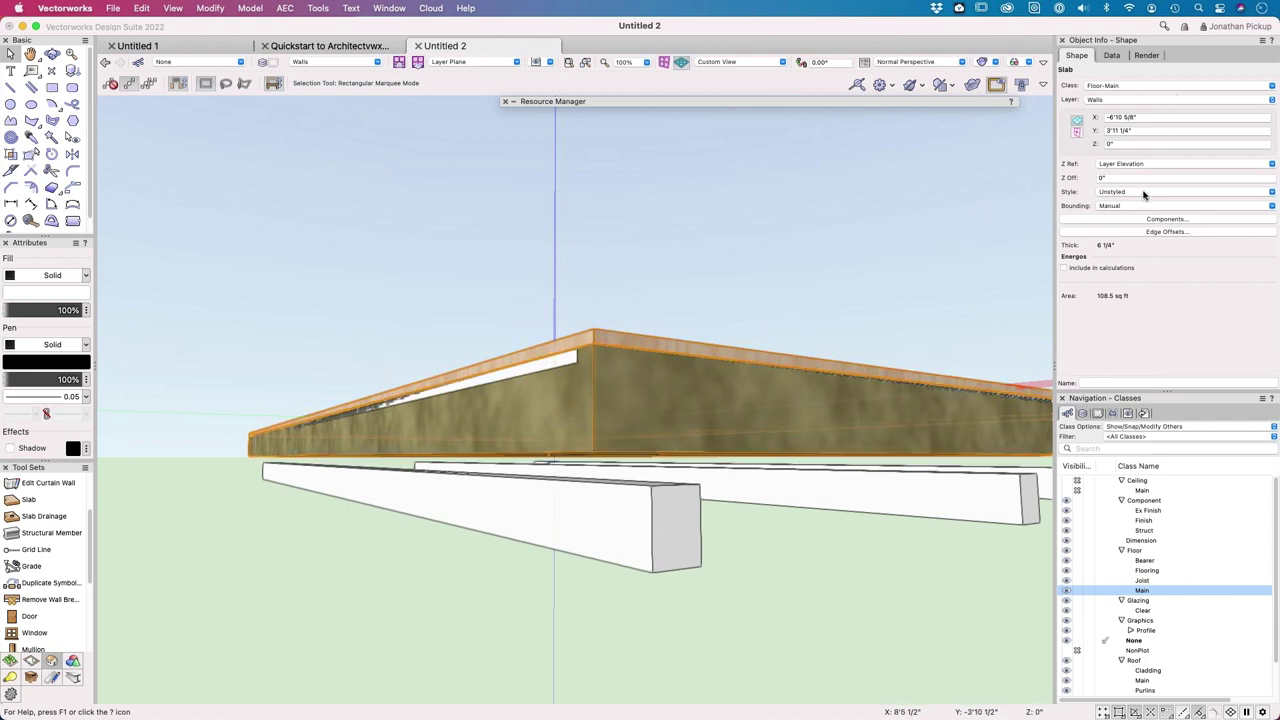
left_click(1164, 219)
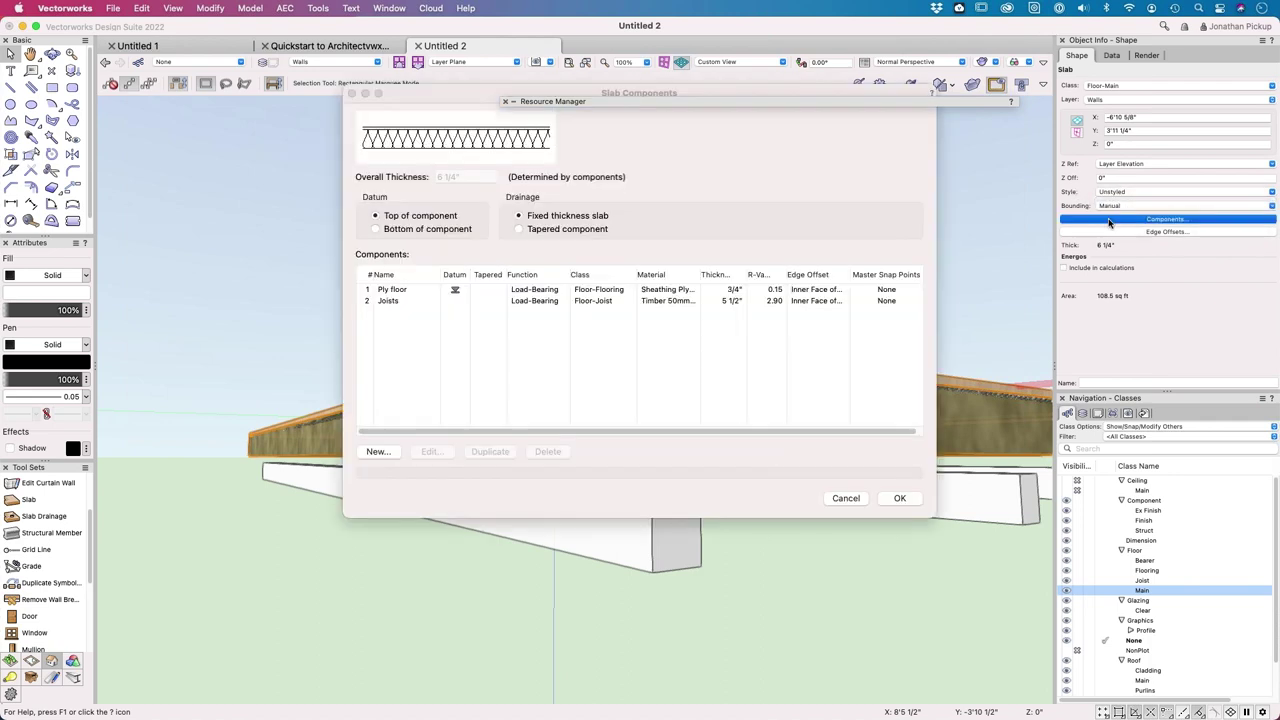
left_click(384, 302)
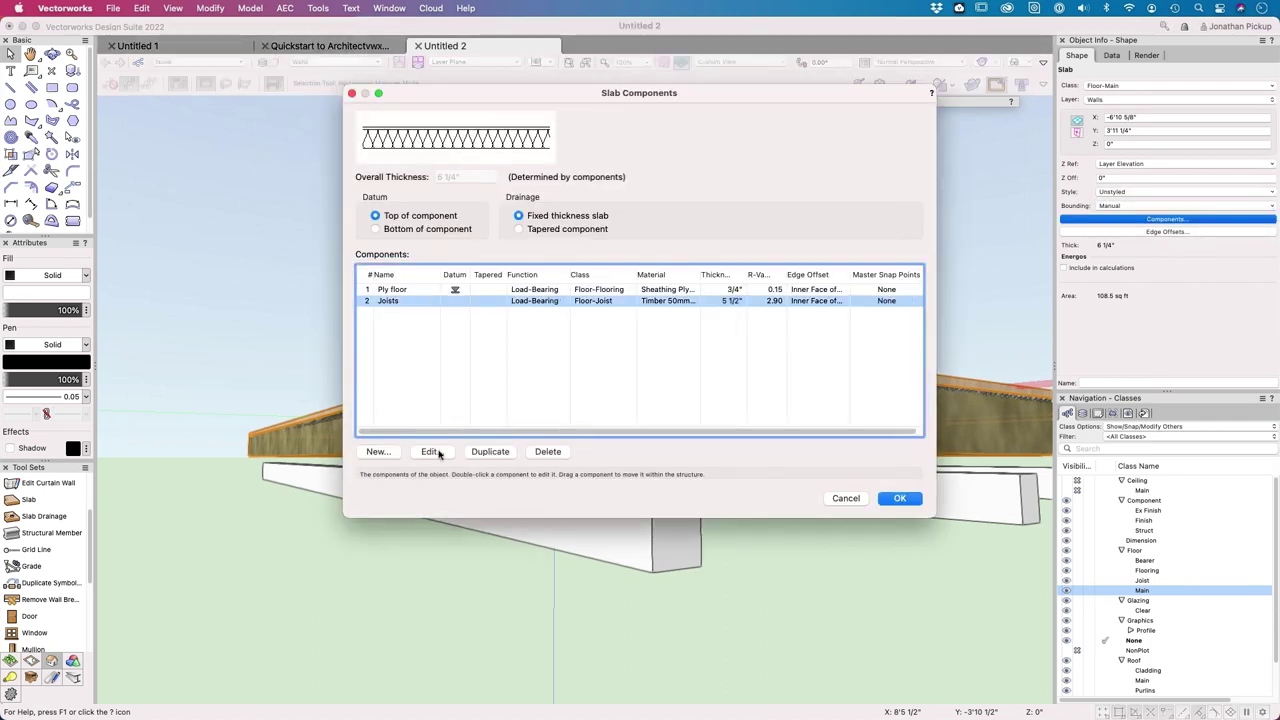
left_click(560, 452)
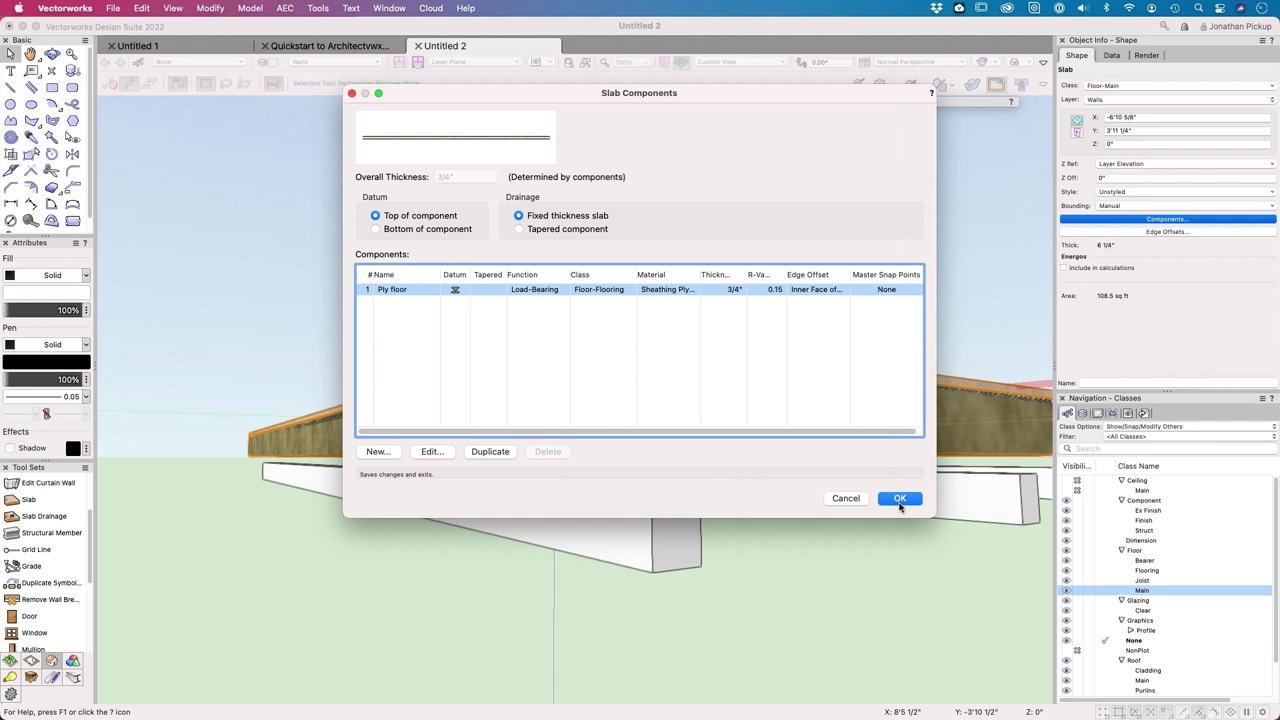
left_click(899, 498)
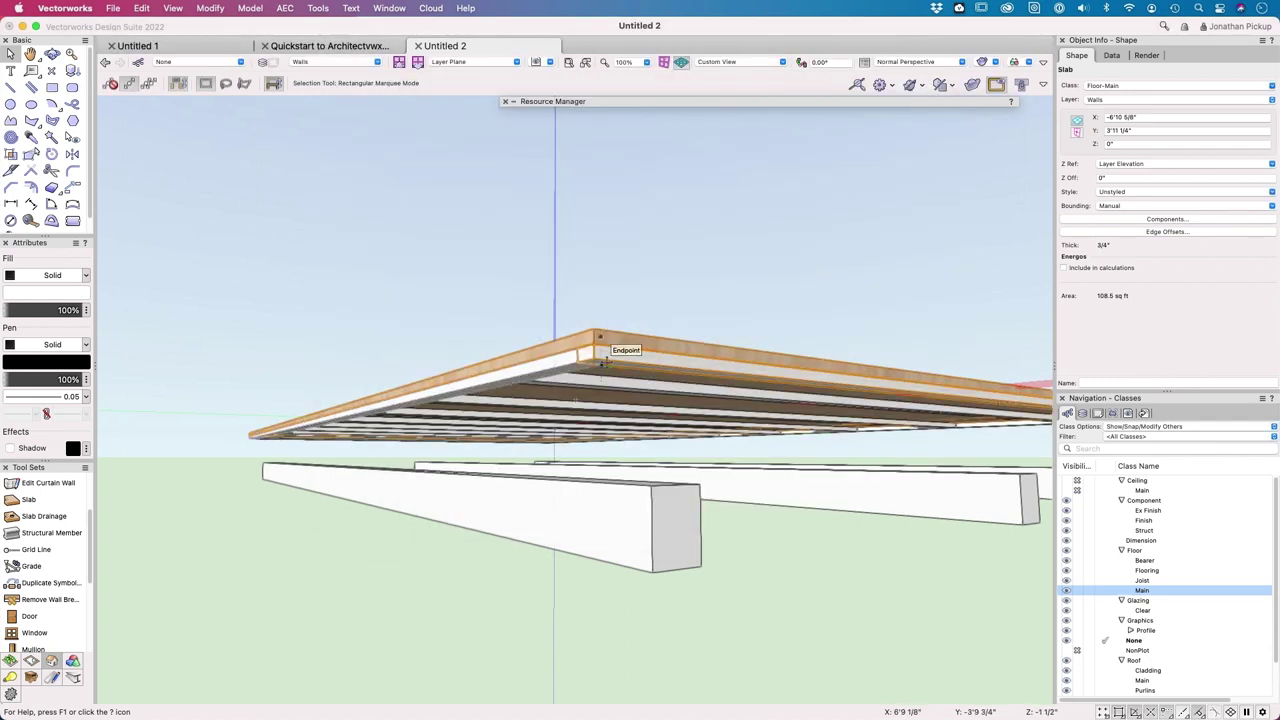
Step: Select all the floor joists with Select Similar and set their height to 140 mm
left_click(51, 137)
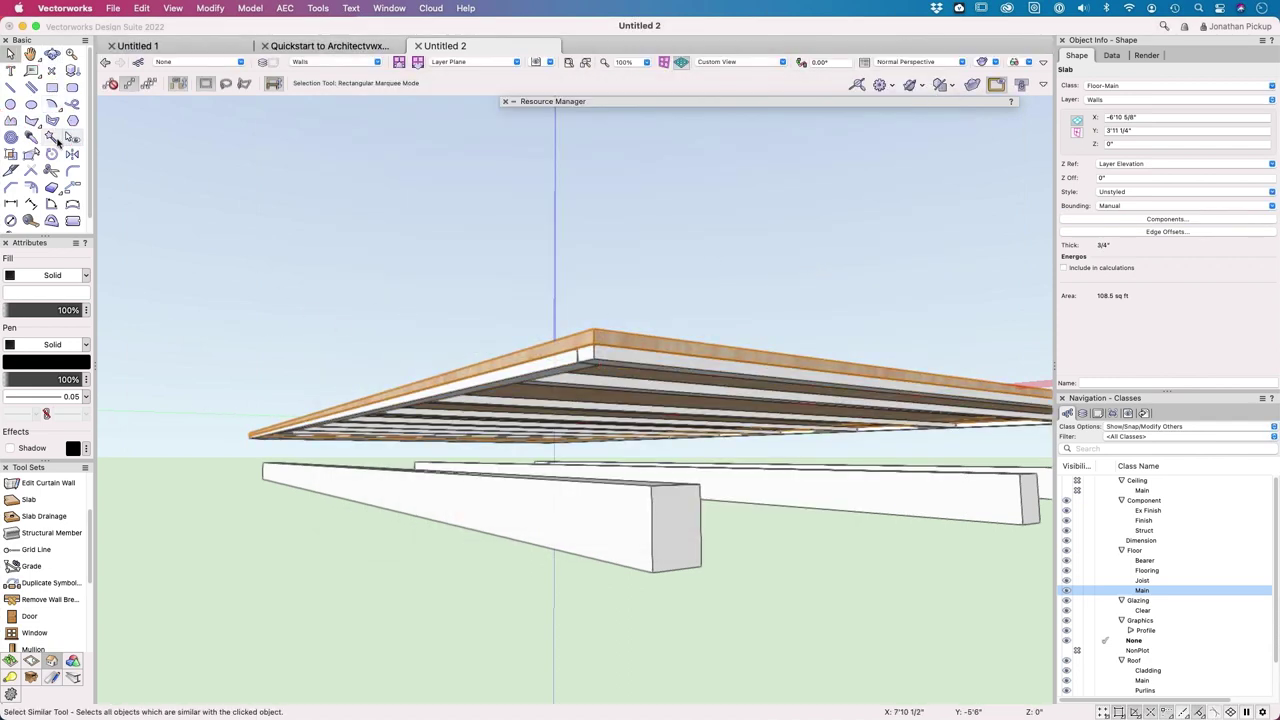
left_click(645, 352)
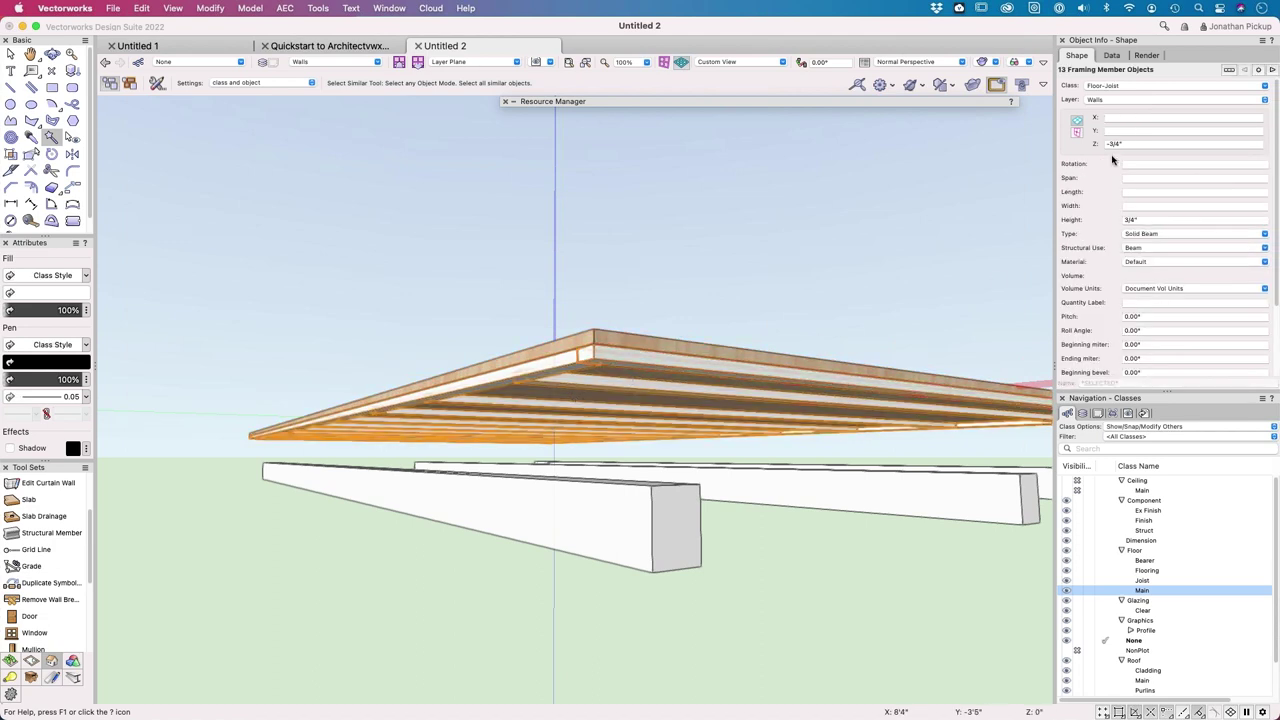
scroll(1130, 160, "down", 4)
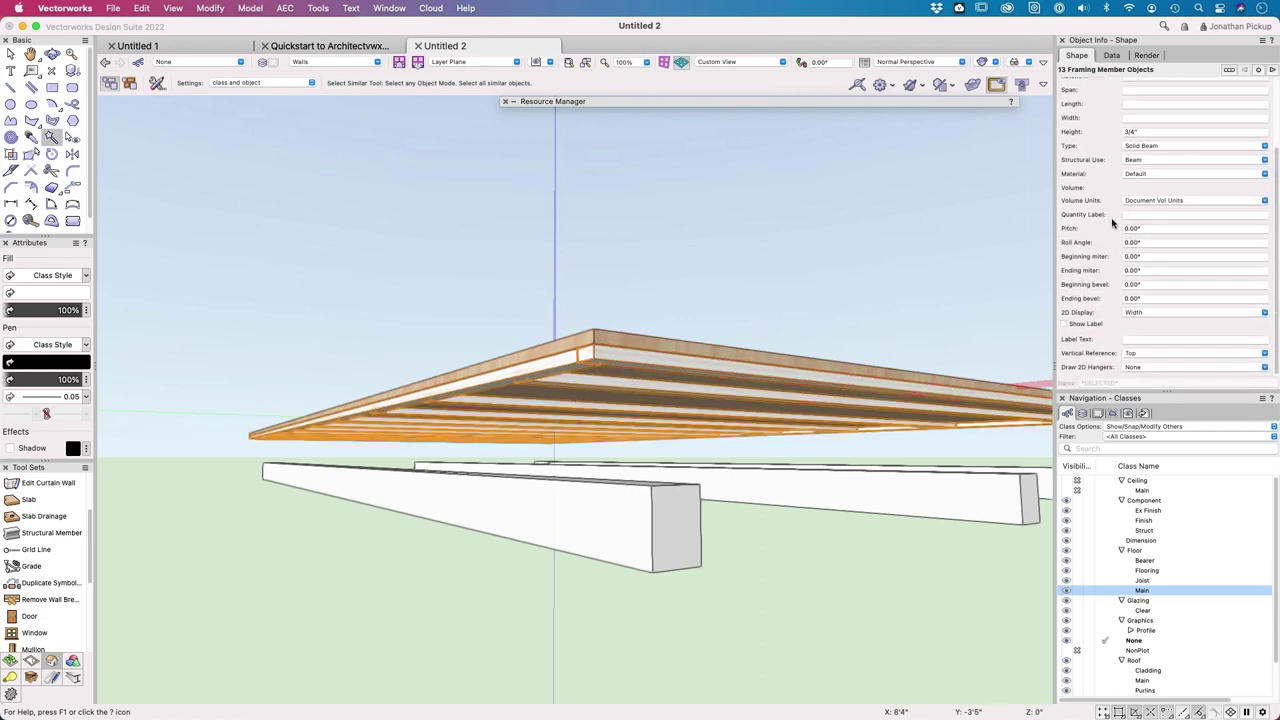
left_click(1080, 174)
left_click(1129, 131)
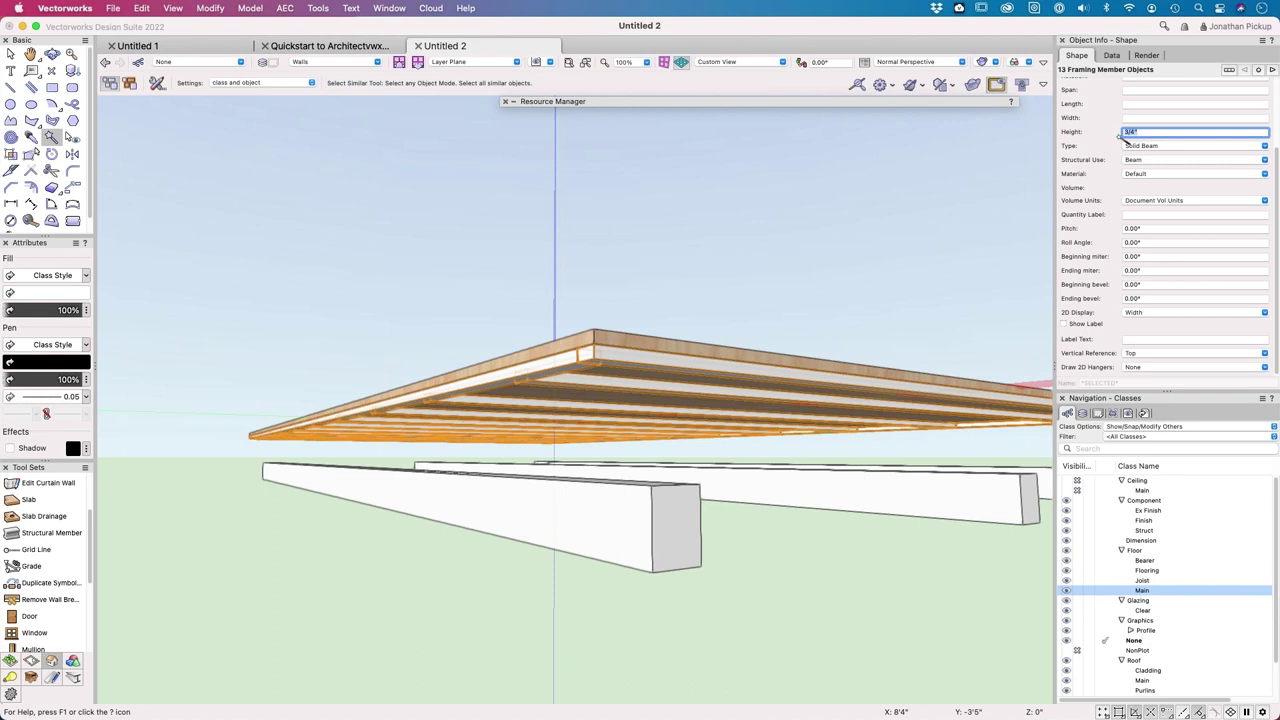
type("140mm")
key("Return")
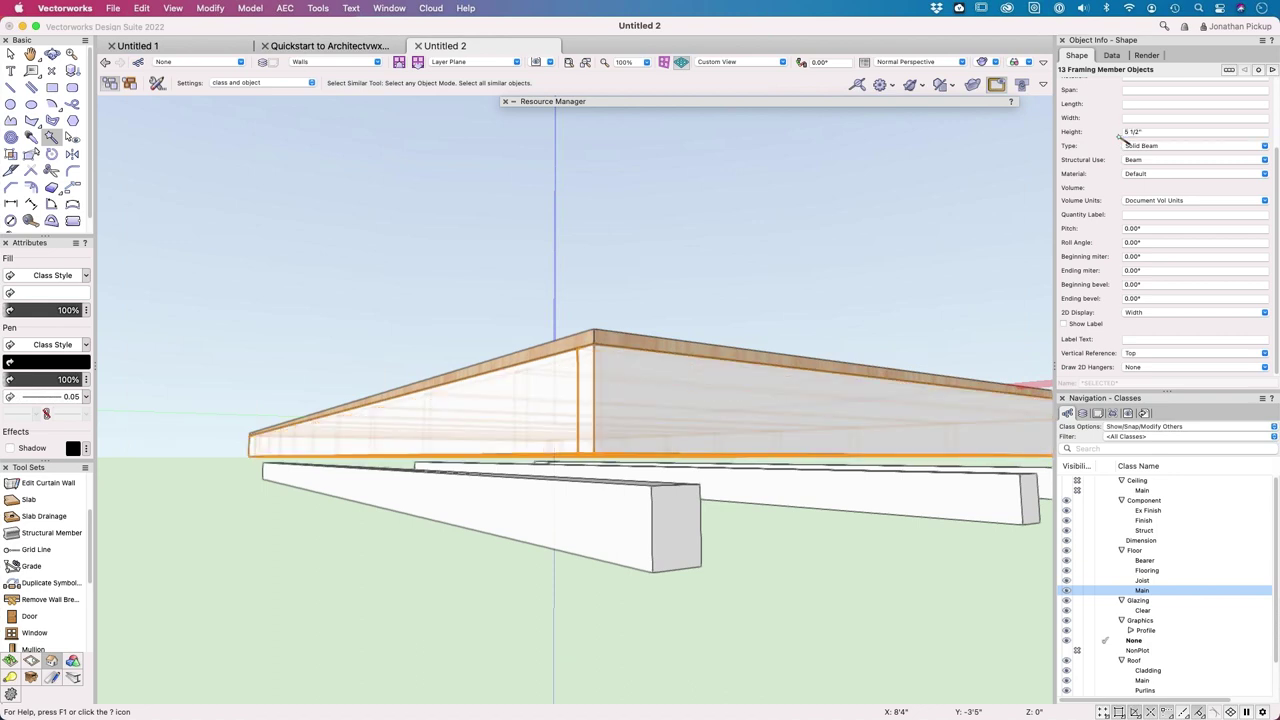
Step: Select the three floor bearers and set their Z elevation to -20 mm minus 140 mm
left_click(679, 503)
scroll(1143, 138, "up", 2)
left_click_drag(1134, 145, 1082, 146)
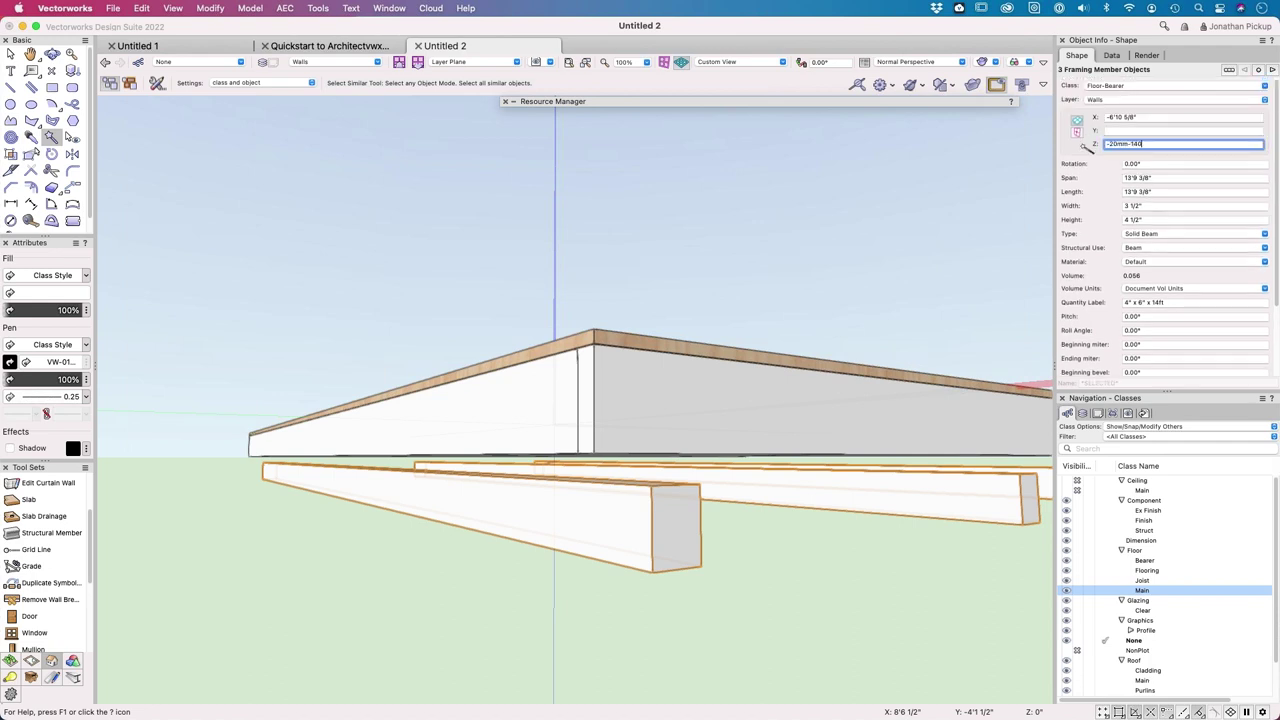
key("Return")
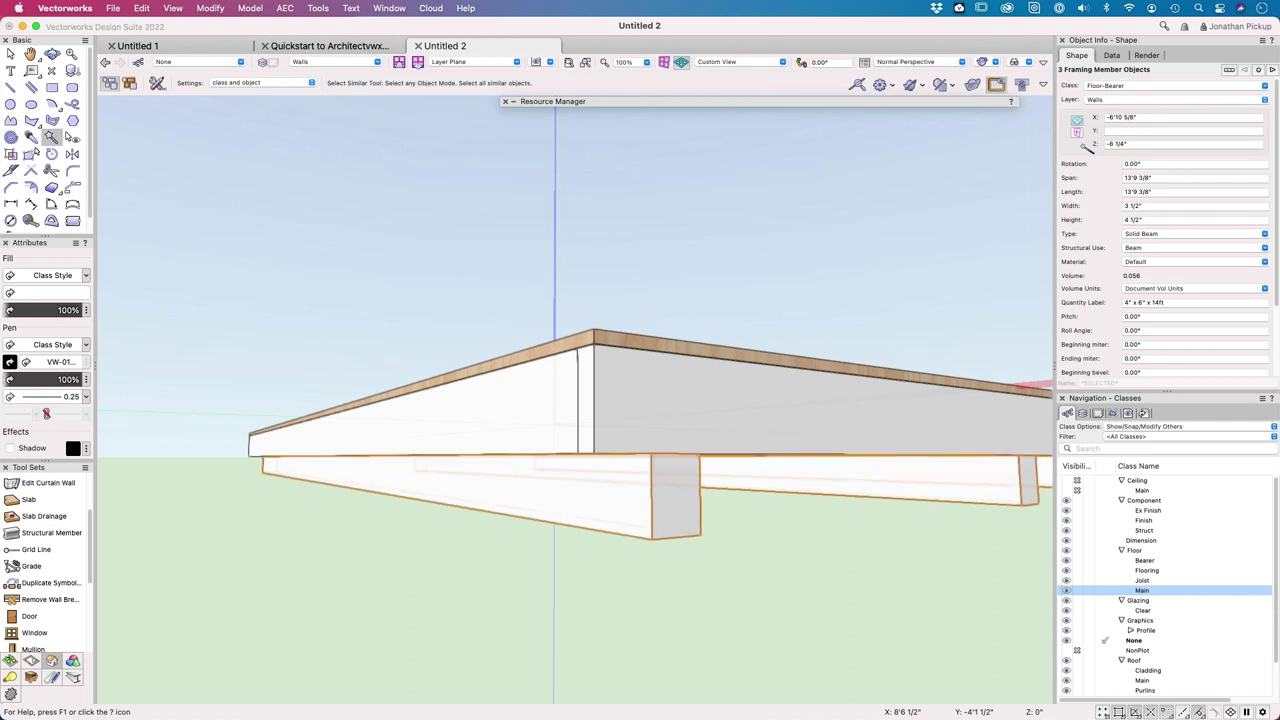
middle_click_drag(738, 345, 851, 220)
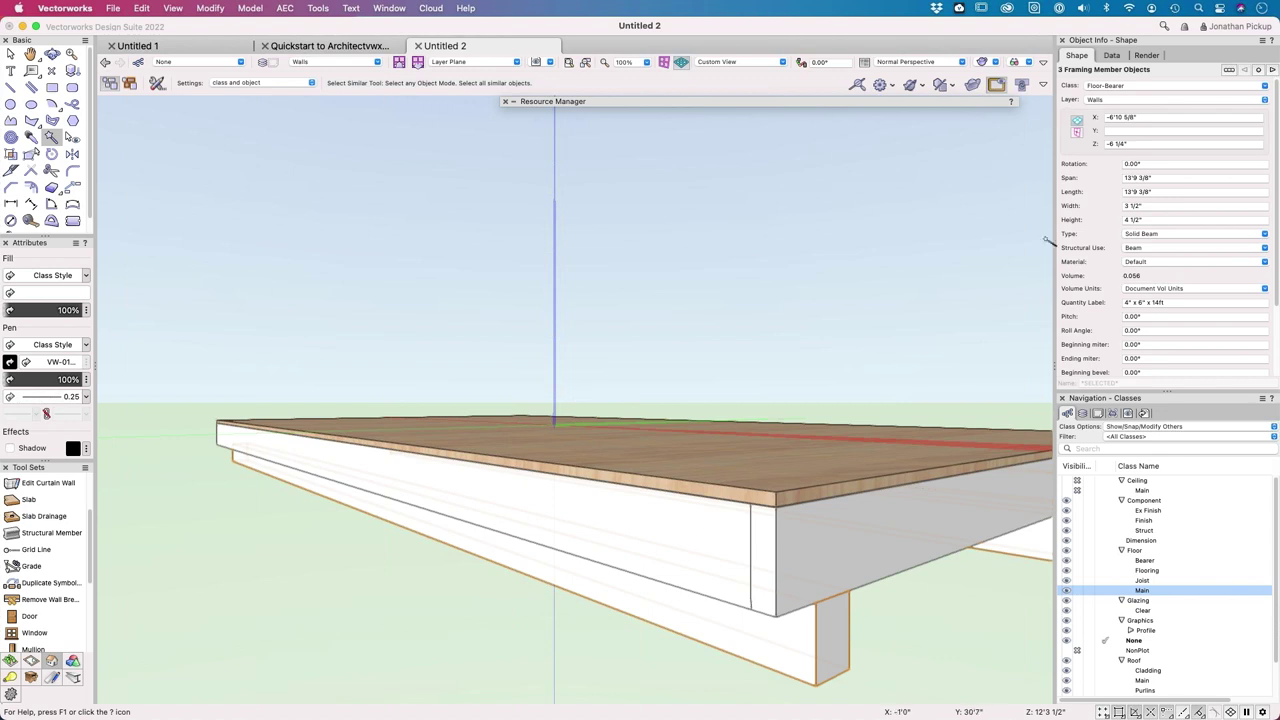
Step: Make the Roof design layer visible together with the Walls layer
key("x")
left_click(875, 561)
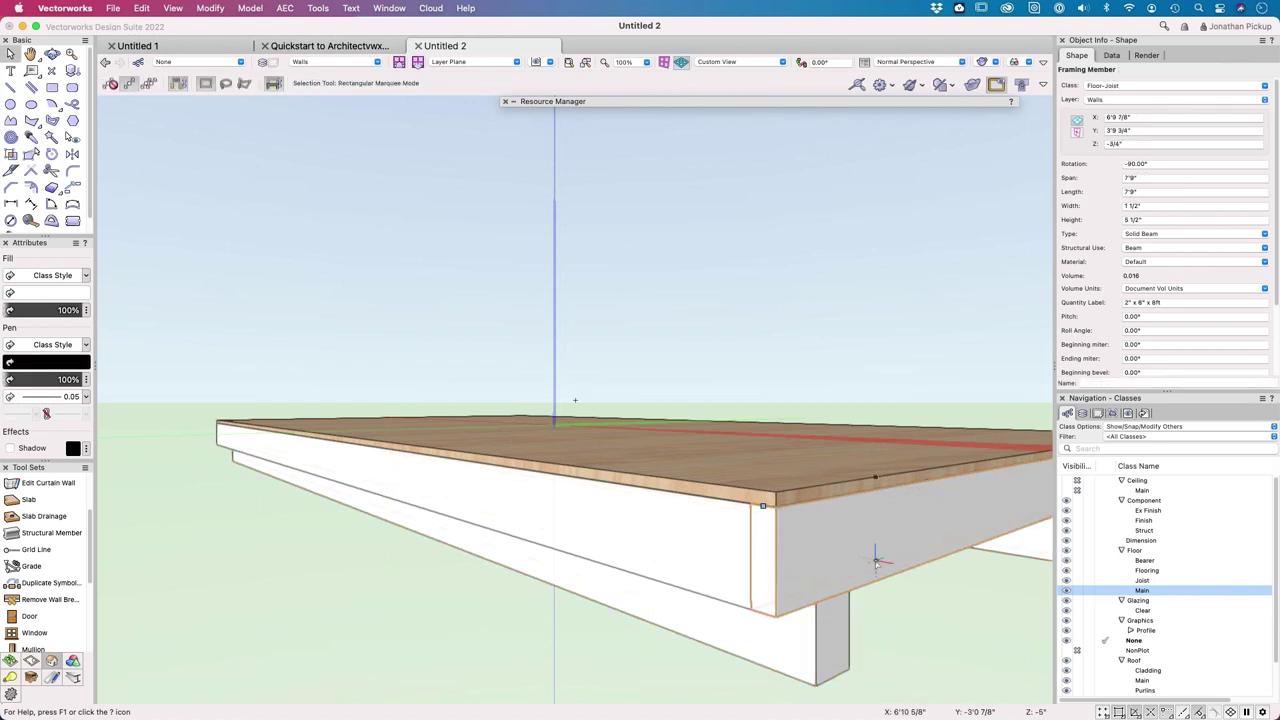
scroll(878, 540, "down", 5)
middle_click_drag(870, 535, 1000, 466)
key("x")
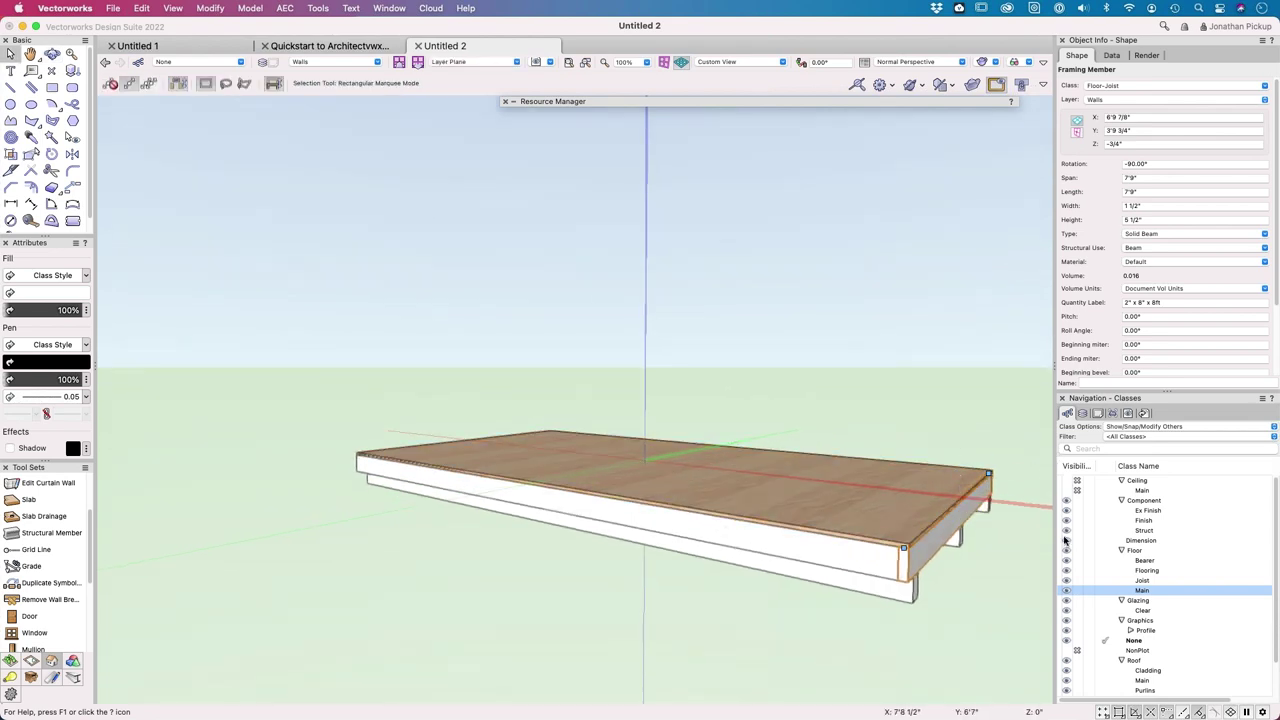
left_click(1083, 413)
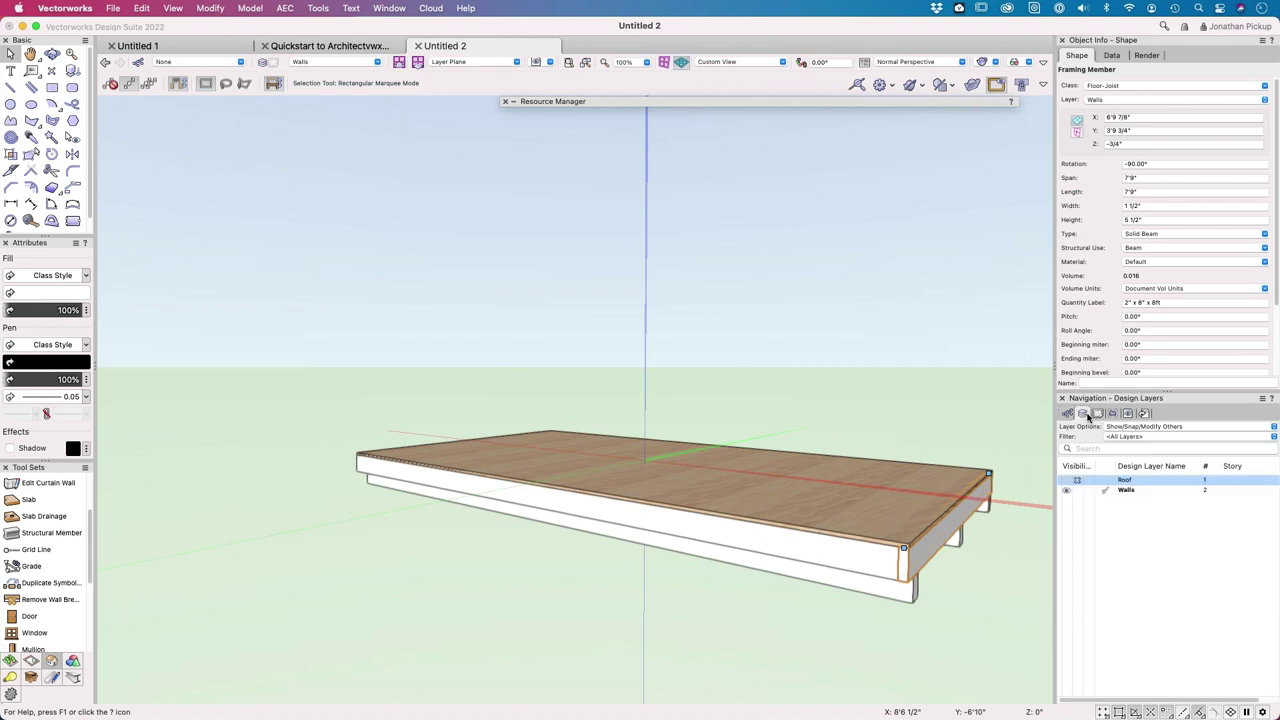
left_click(1067, 482)
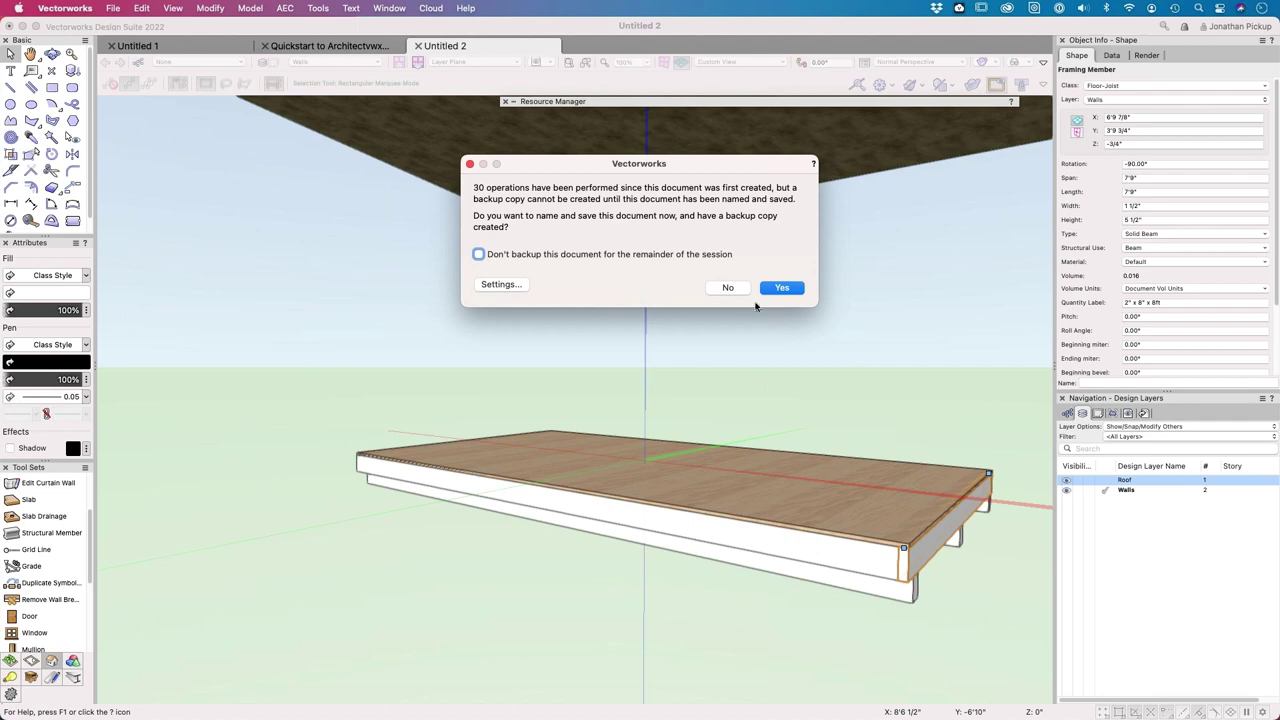
Step: Decline saving a backup copy and make the Wall class visible so the whole building can be viewed with its roof
left_click(746, 294)
left_click(1067, 413)
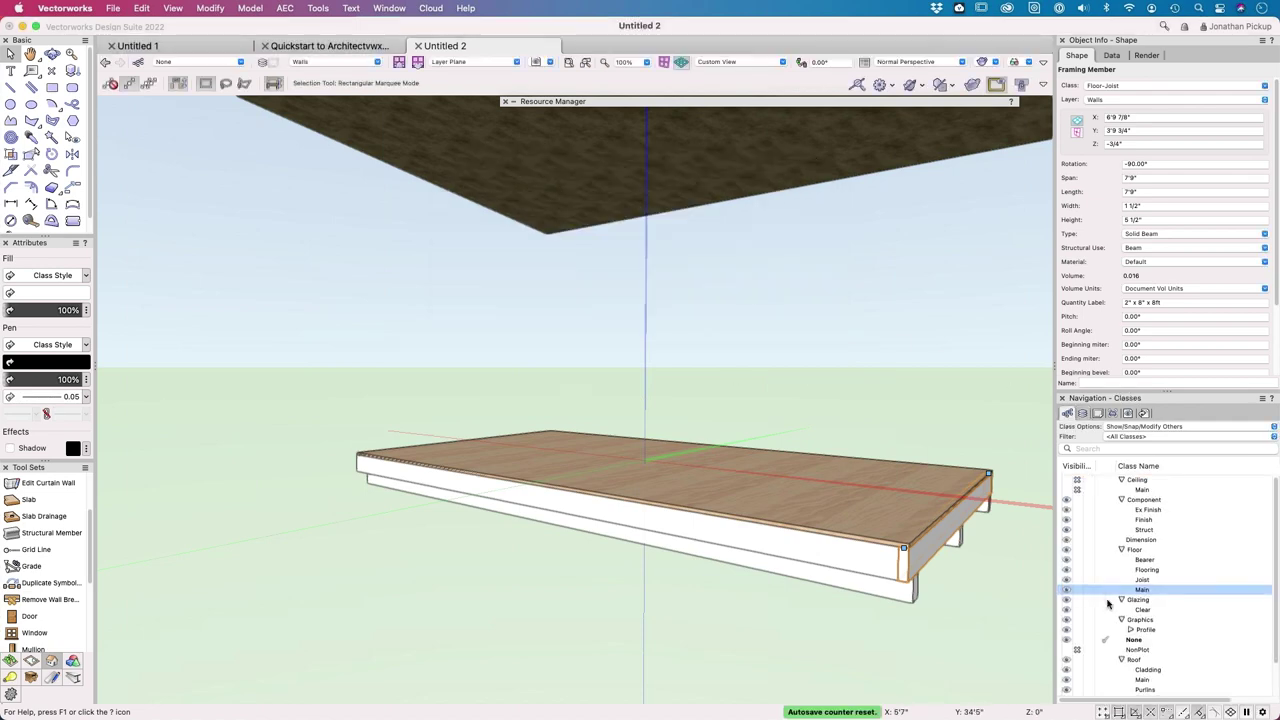
scroll(1104, 632, "down", 2)
left_click(1066, 681)
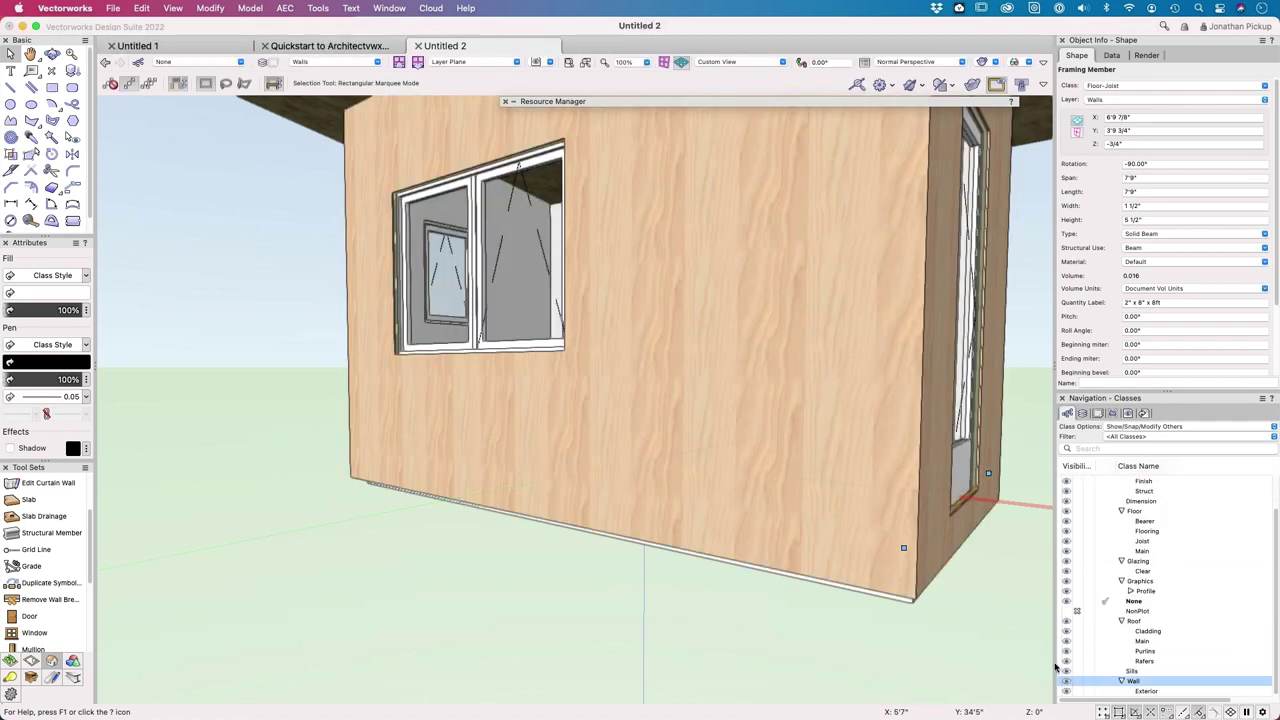
scroll(901, 483, "down", 3)
middle_click_drag(791, 340, 440, 340, "shift")
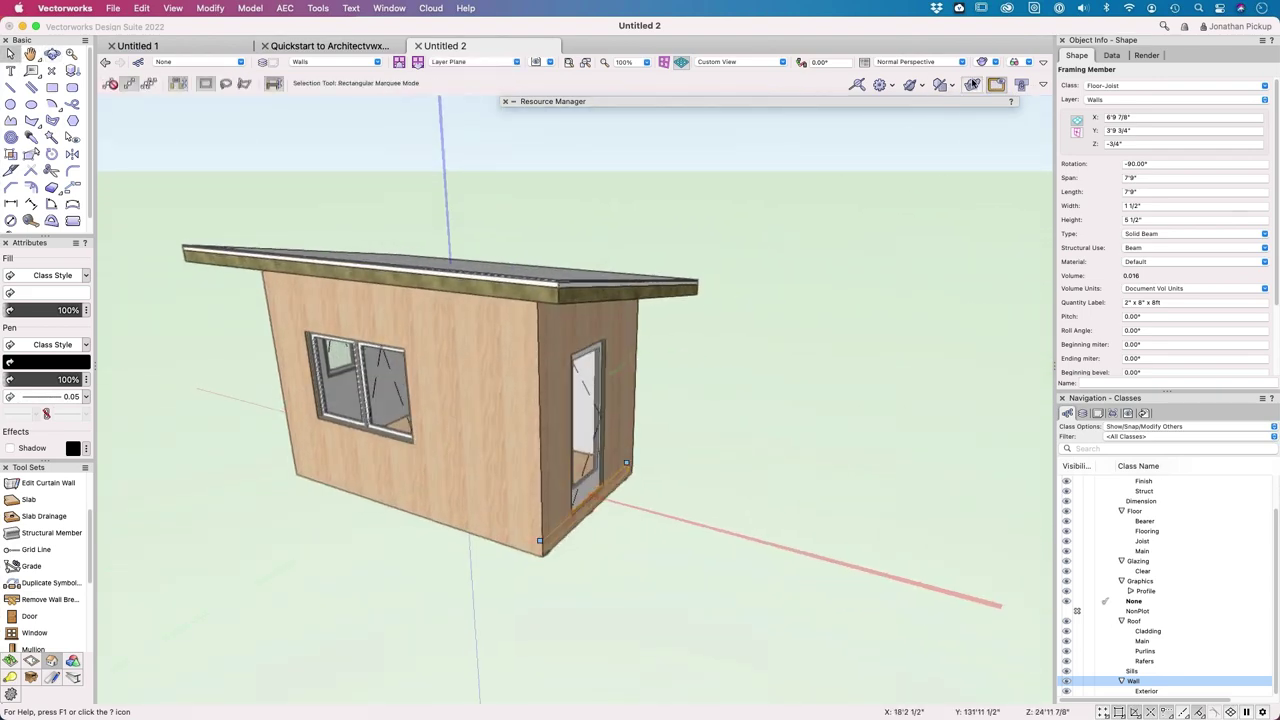
left_click(972, 84)
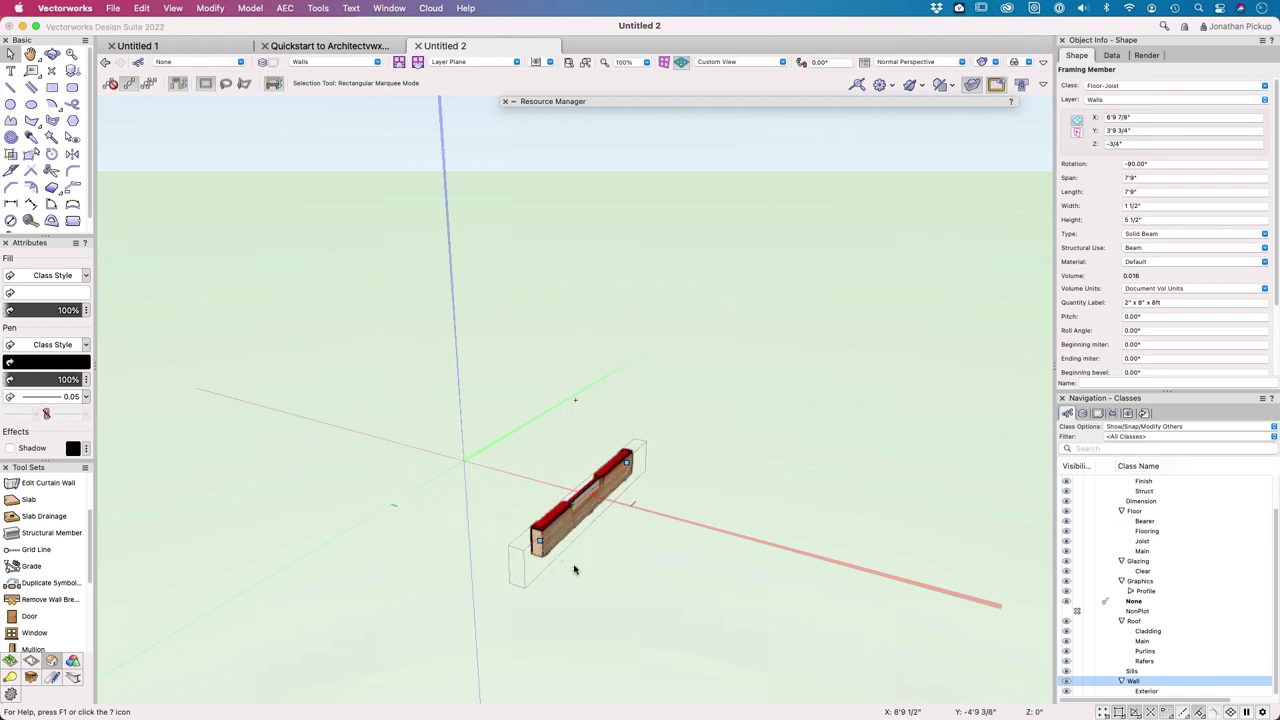
left_click(924, 301)
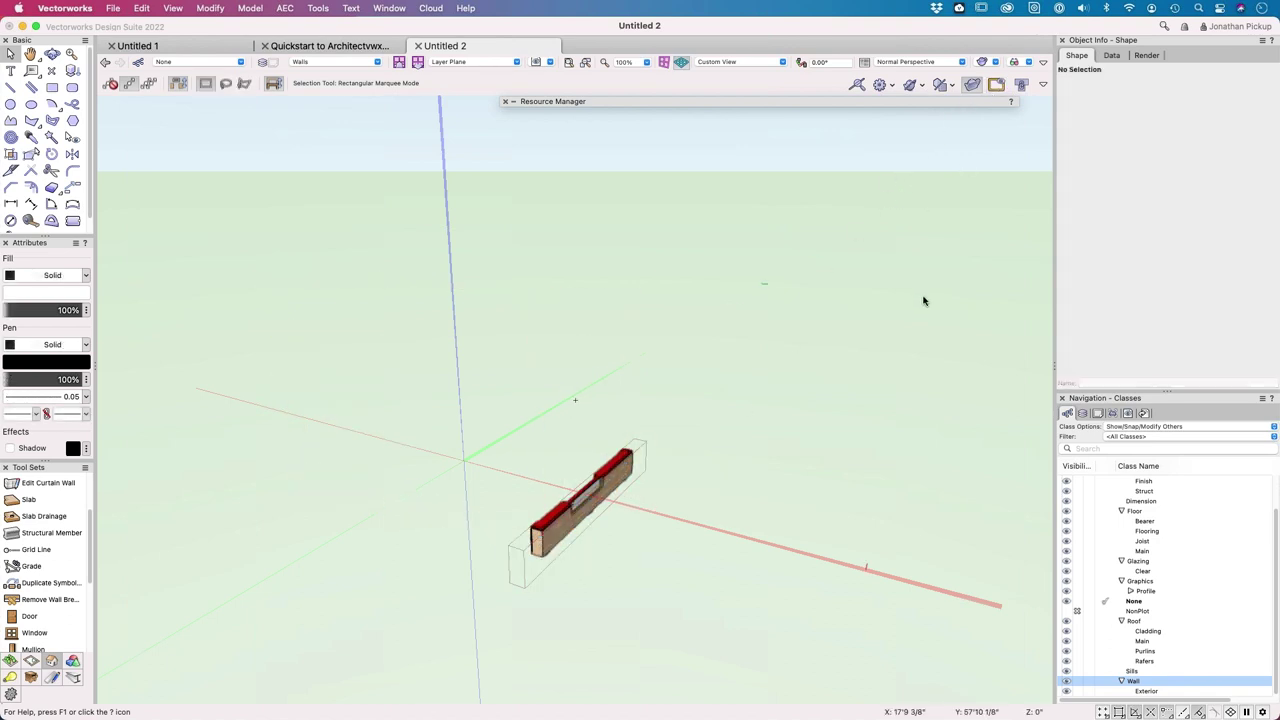
left_click(972, 84)
Step: Enable the Clip Cube around the wall containing the door and shift its inner cutting face outward by about 4 1/2"
left_click(551, 376)
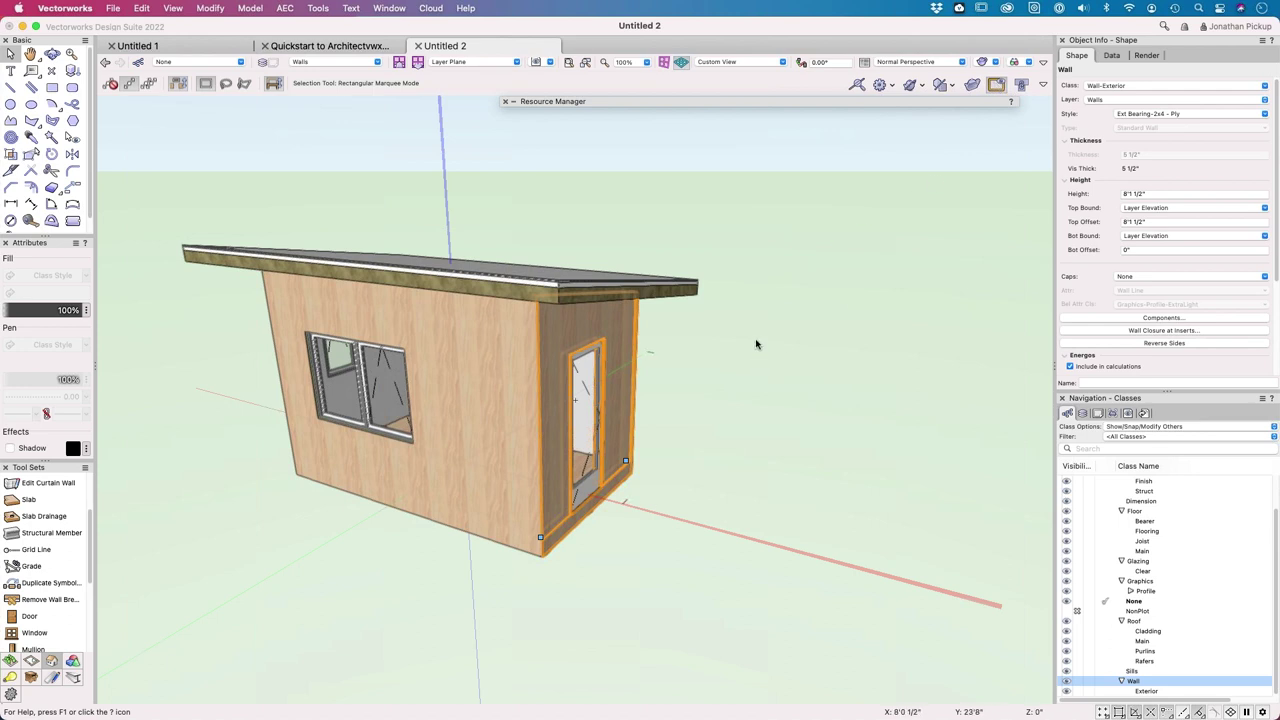
left_click(980, 84)
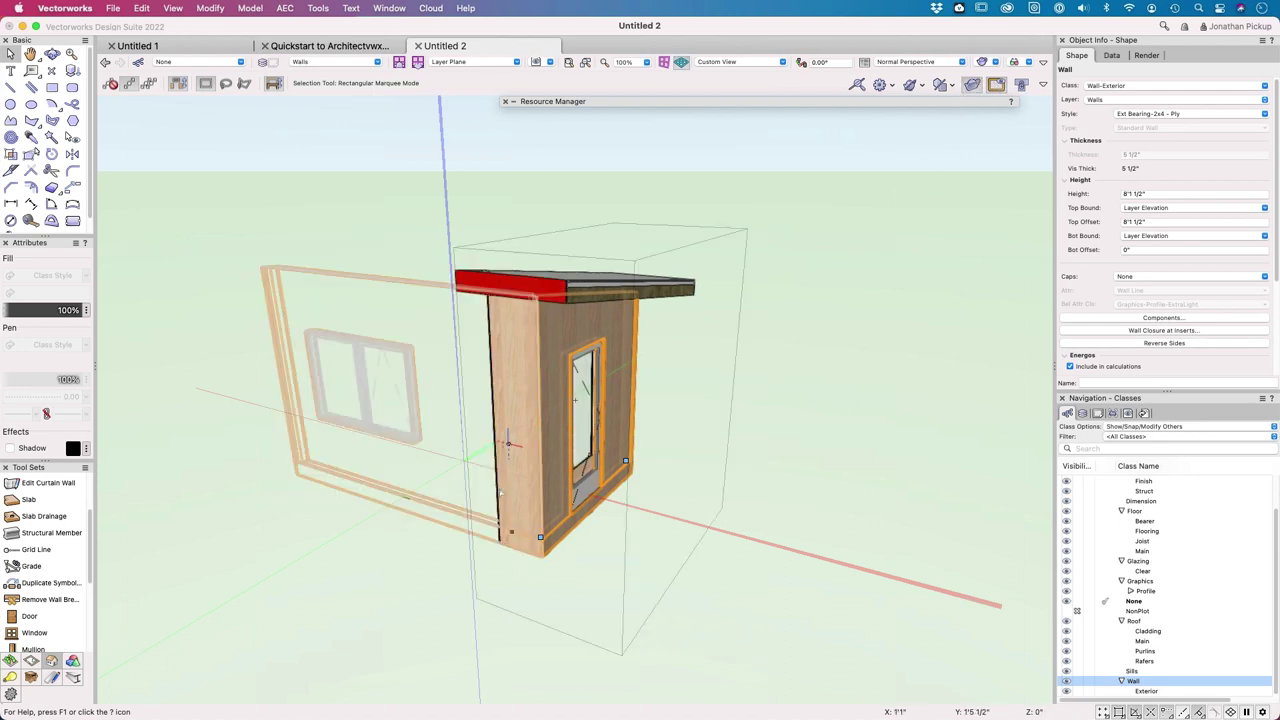
middle_click_drag(937, 123, 758, 485, "shift")
key("x")
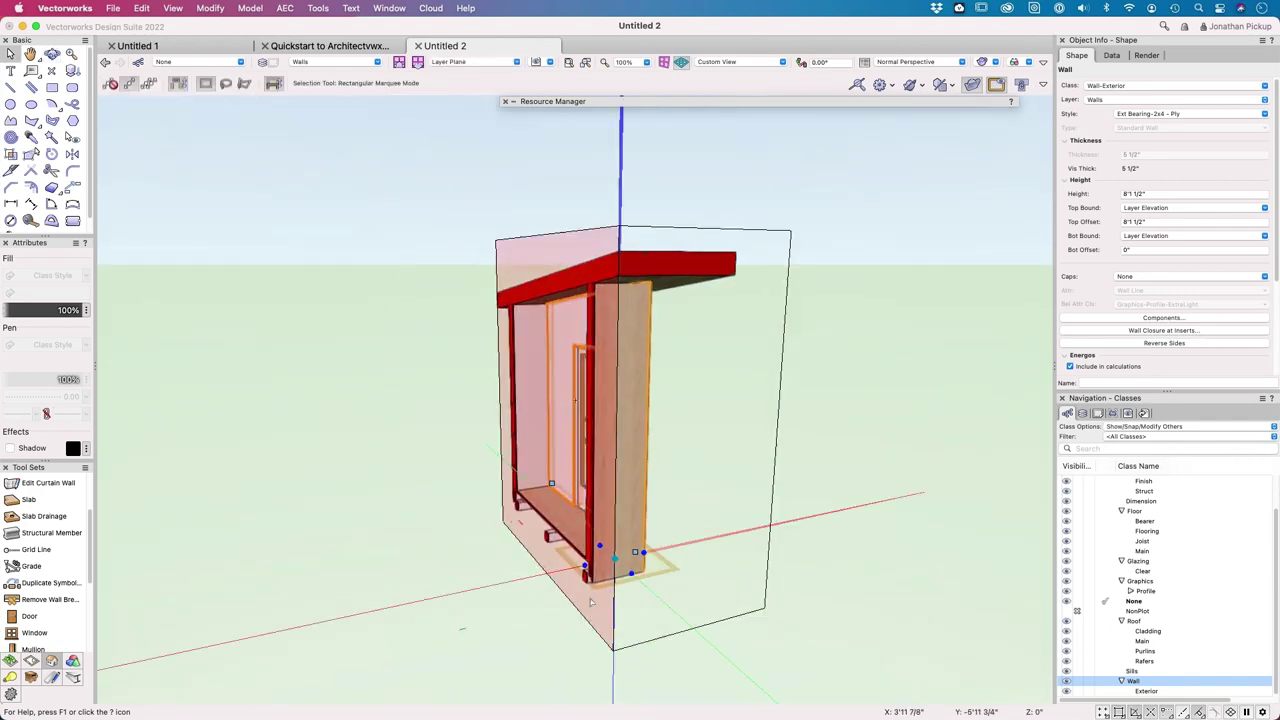
left_click(590, 601)
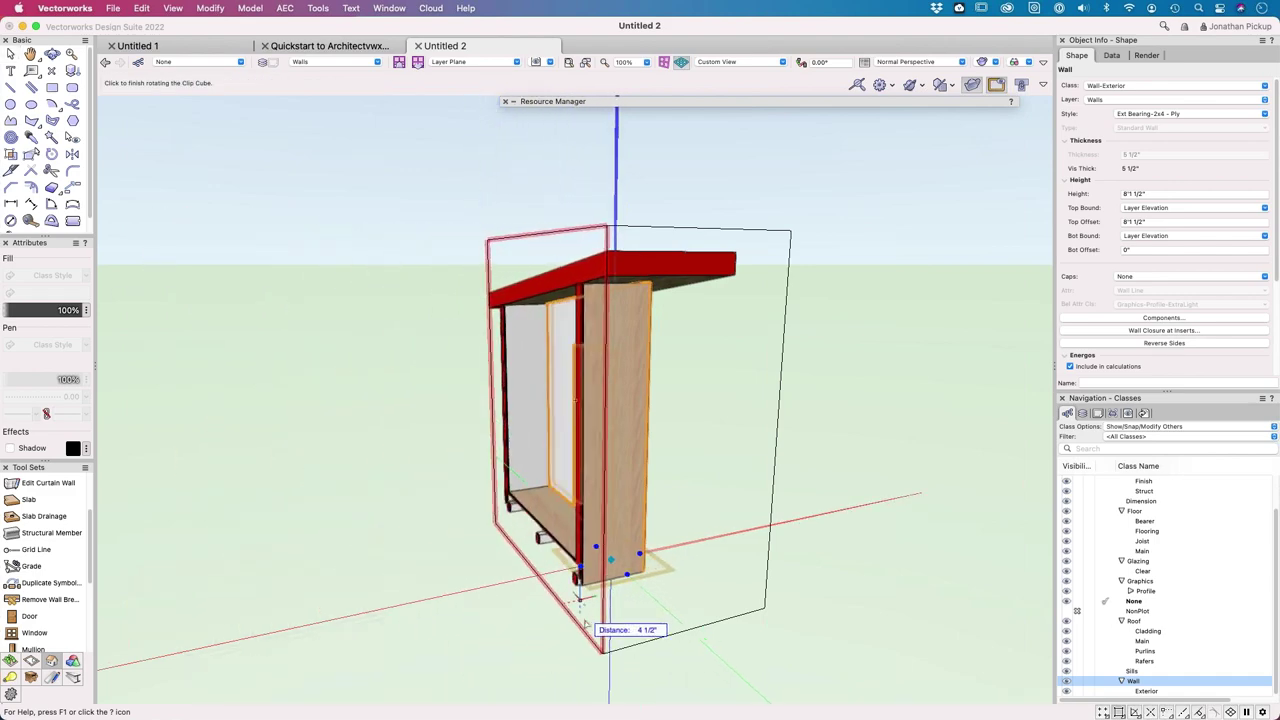
left_click(586, 625)
Step: Extend the clip cube past the building's far end and pull its door-end face inward to cut away the door wall
middle_click_drag(737, 451, 360, 452, "super")
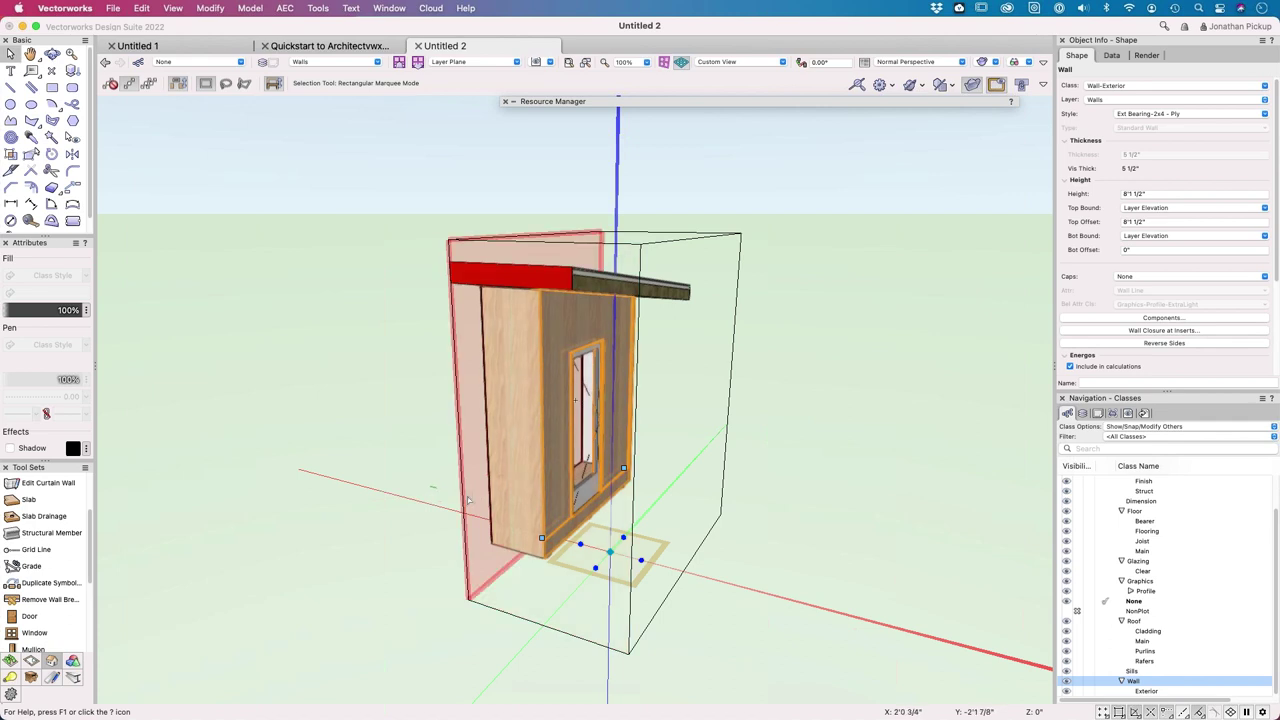
left_click(467, 500)
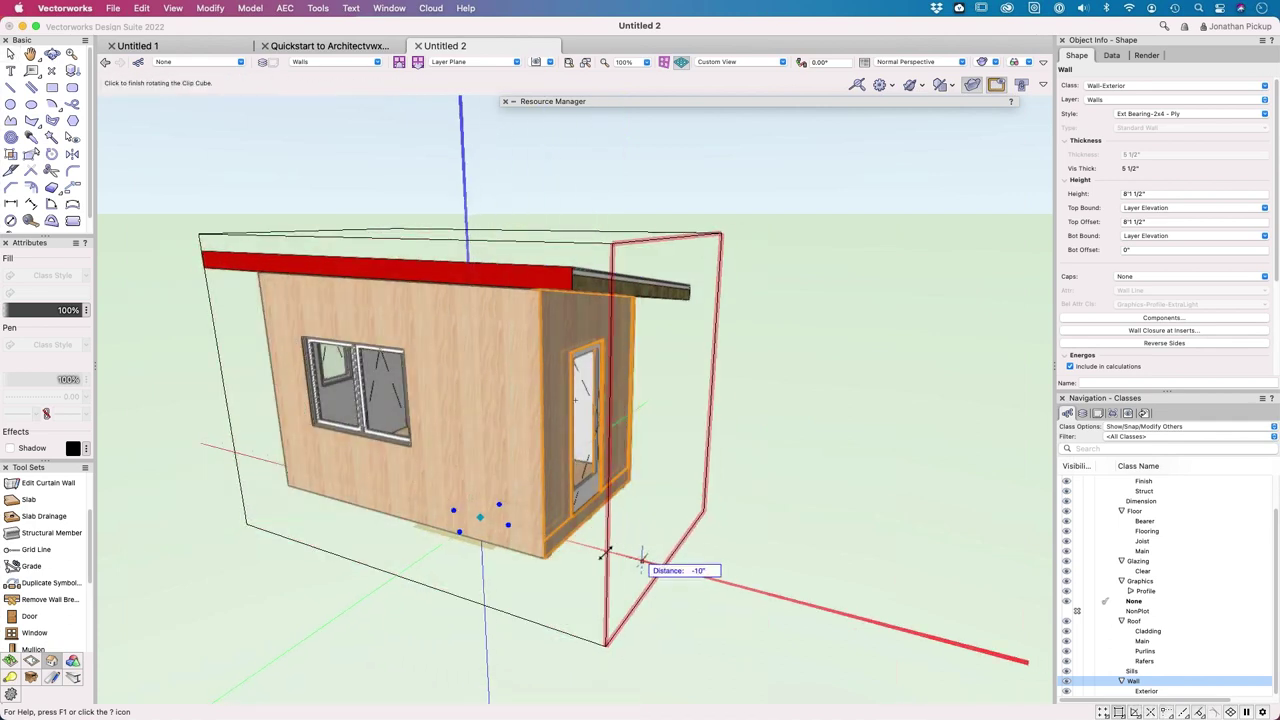
left_click(445, 520)
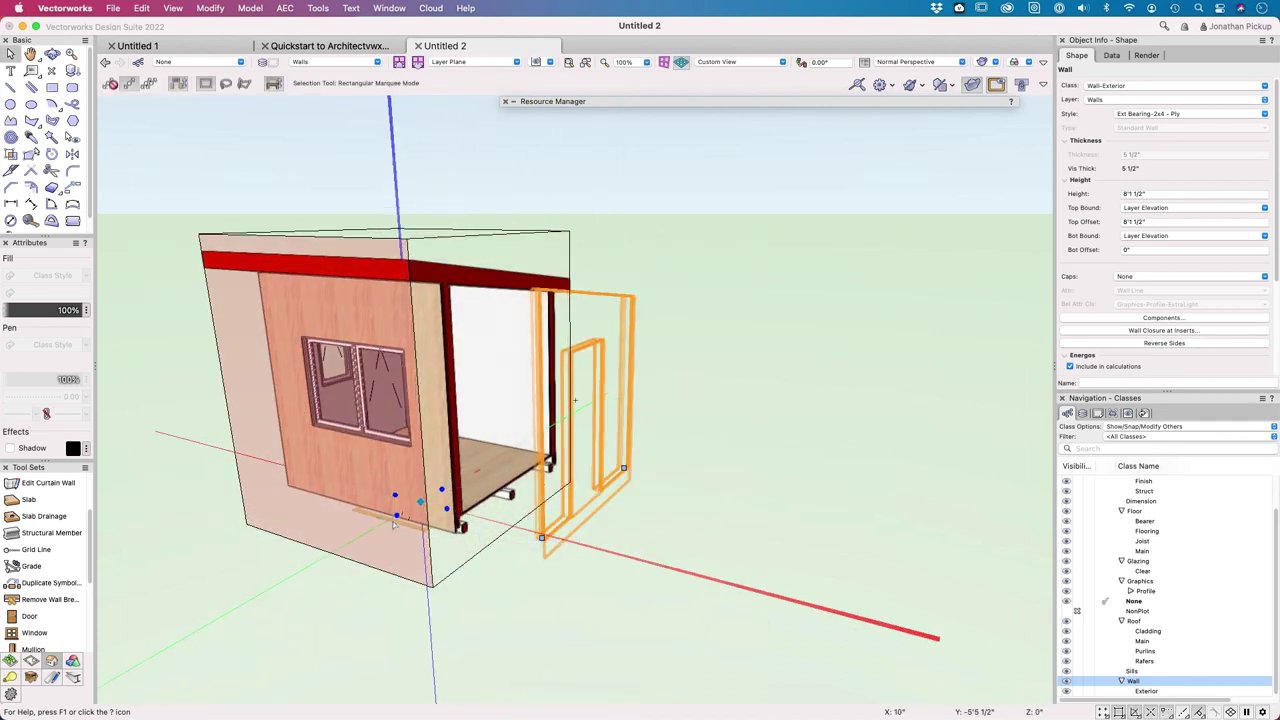
Step: Rotate the clip cube slightly about its vertical axis so it cuts through the building at a small angle
left_click(396, 514)
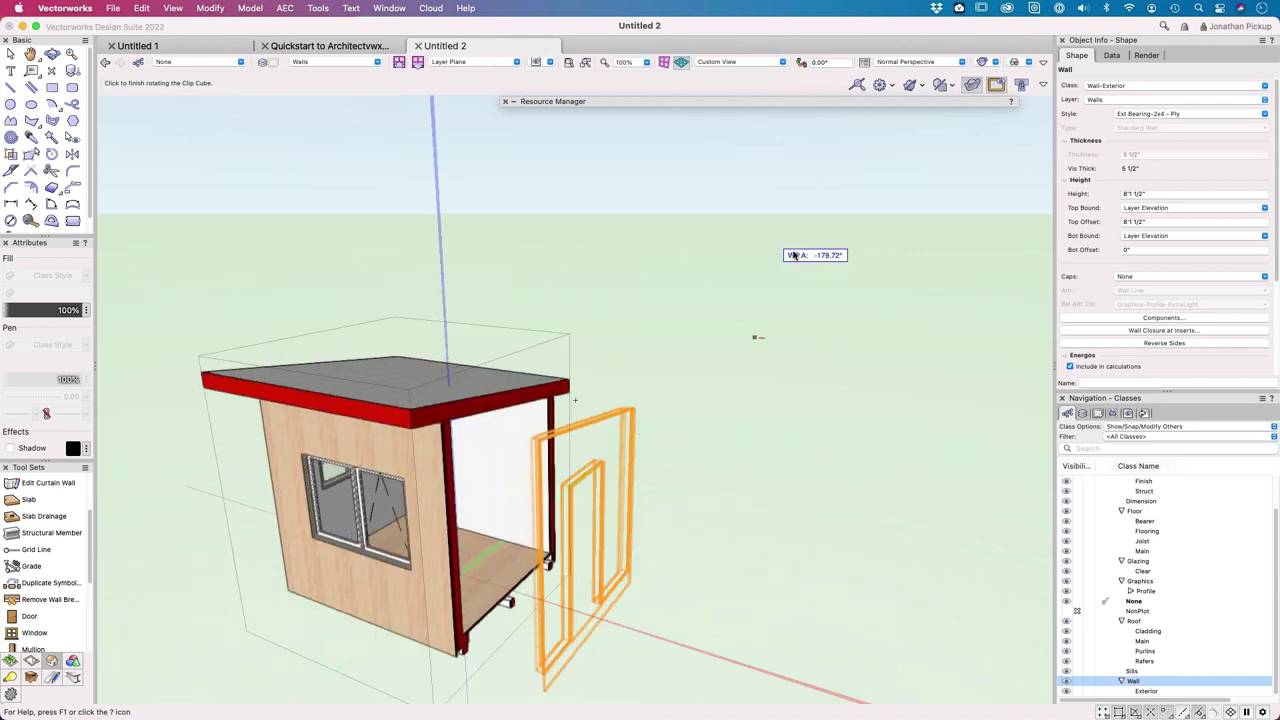
left_click(830, 311)
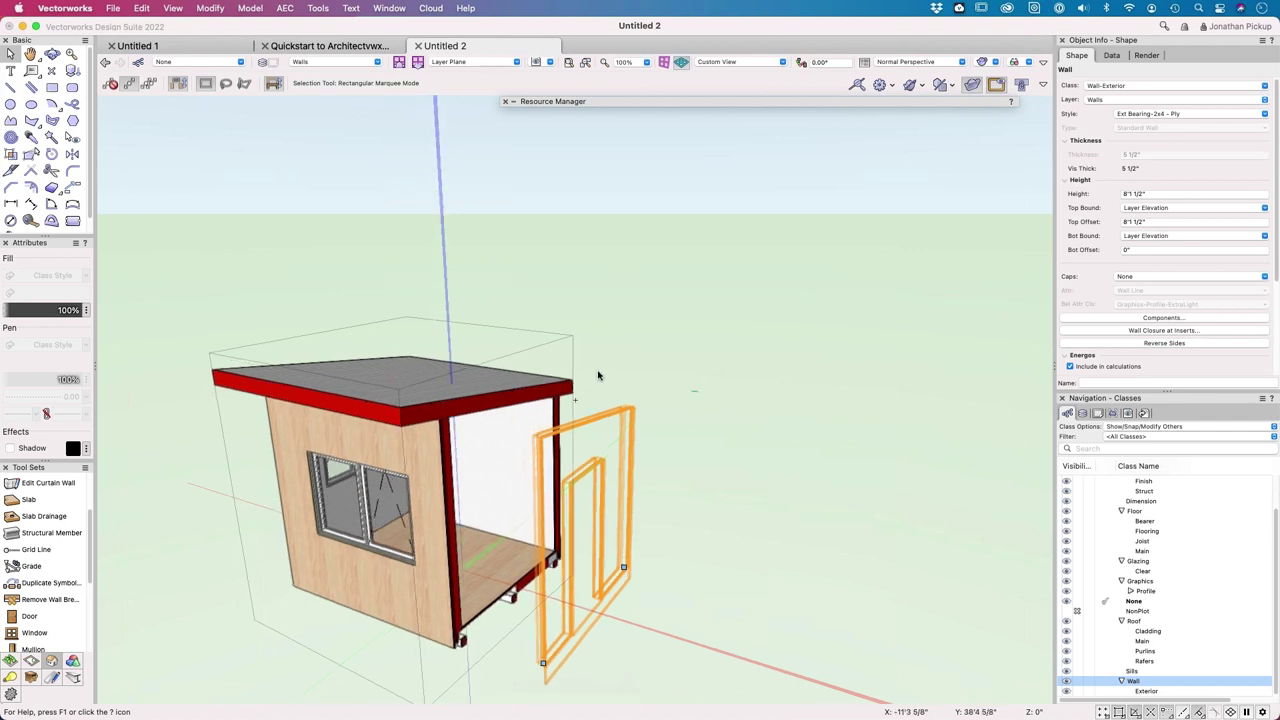
scroll(597, 371, "down", 3)
Step: Switch to the Quickstart to Architectvwx file and view its 000 [Cover Sheet] and 001 [Foundation Plan] sheet layers
left_click(290, 47)
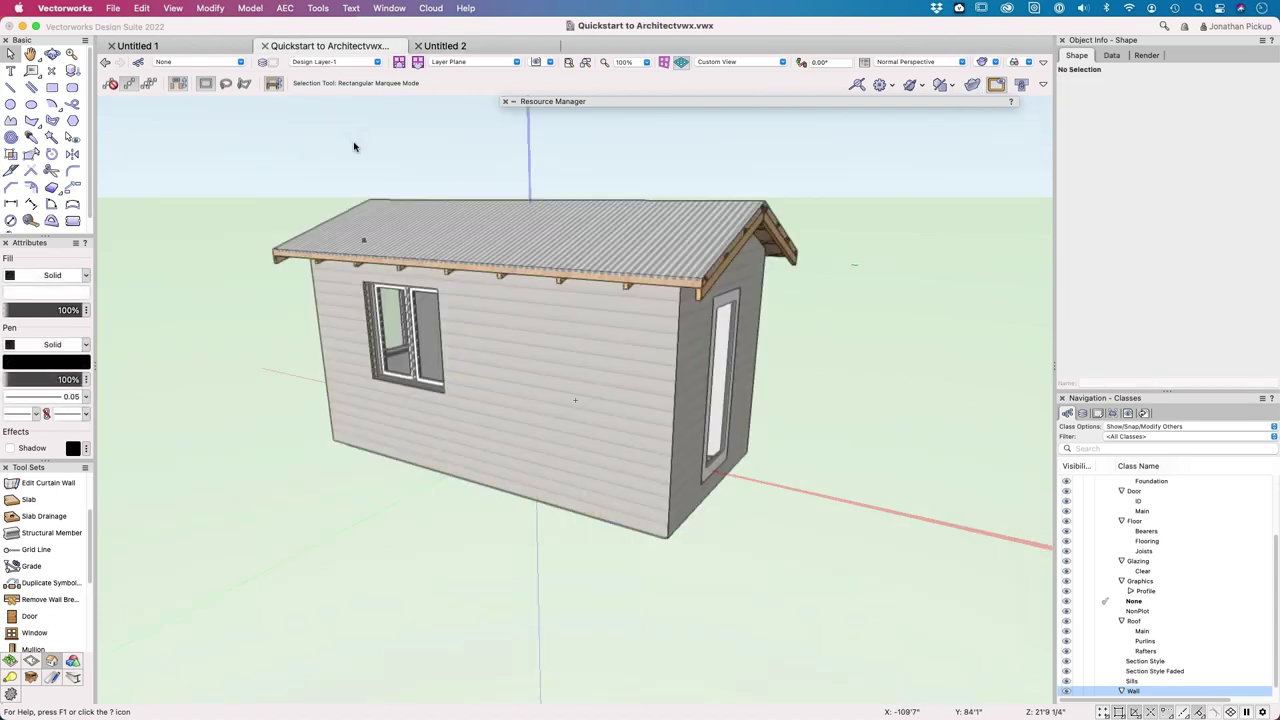
left_click(339, 63)
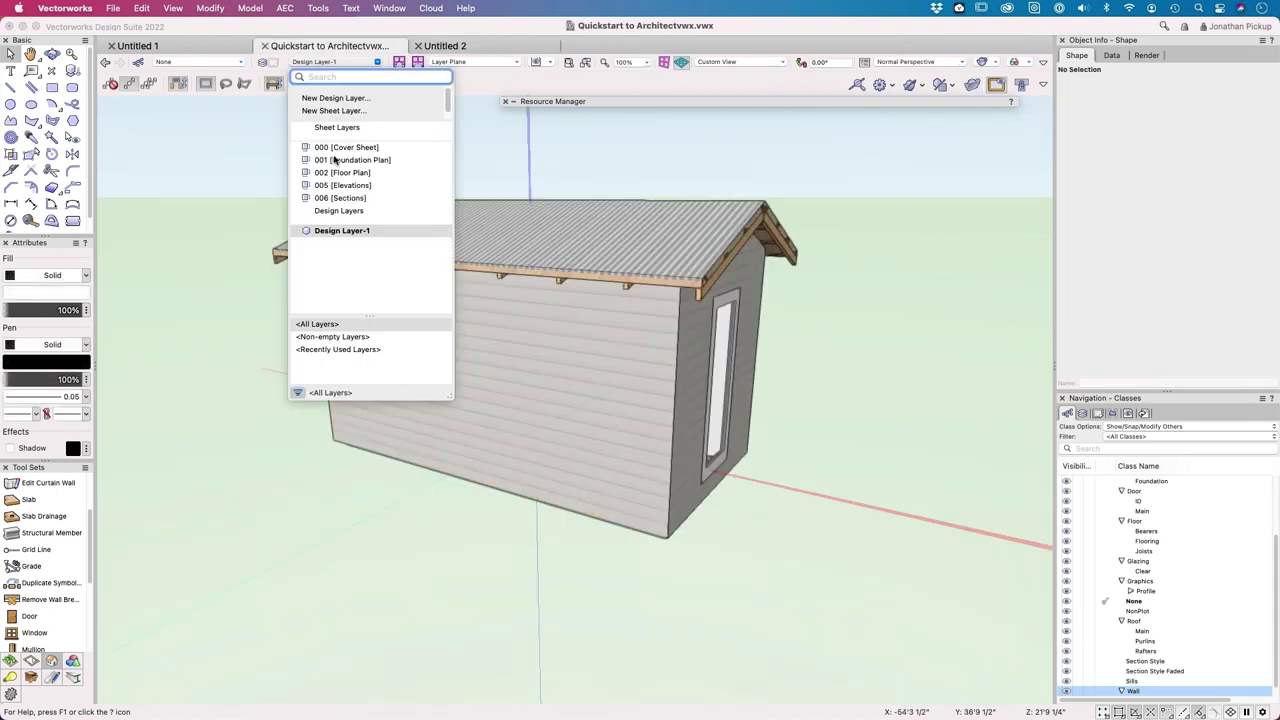
left_click(326, 150)
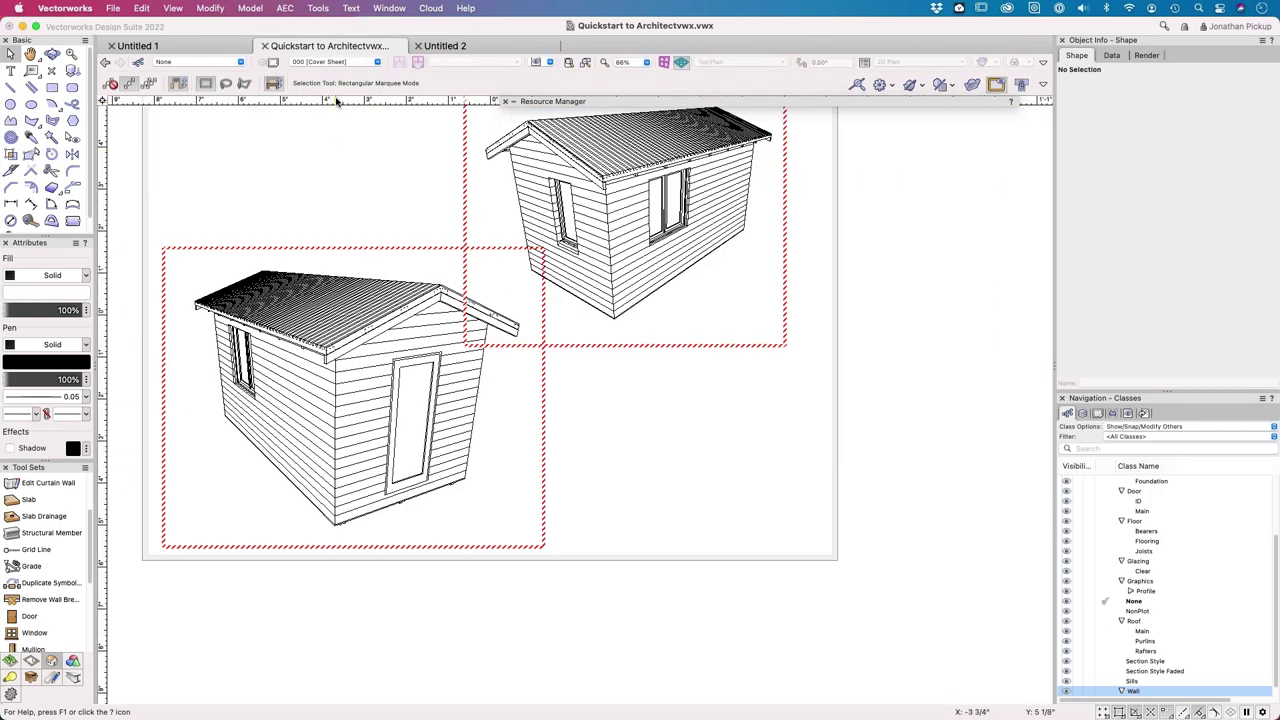
left_click(335, 62)
left_click(309, 162)
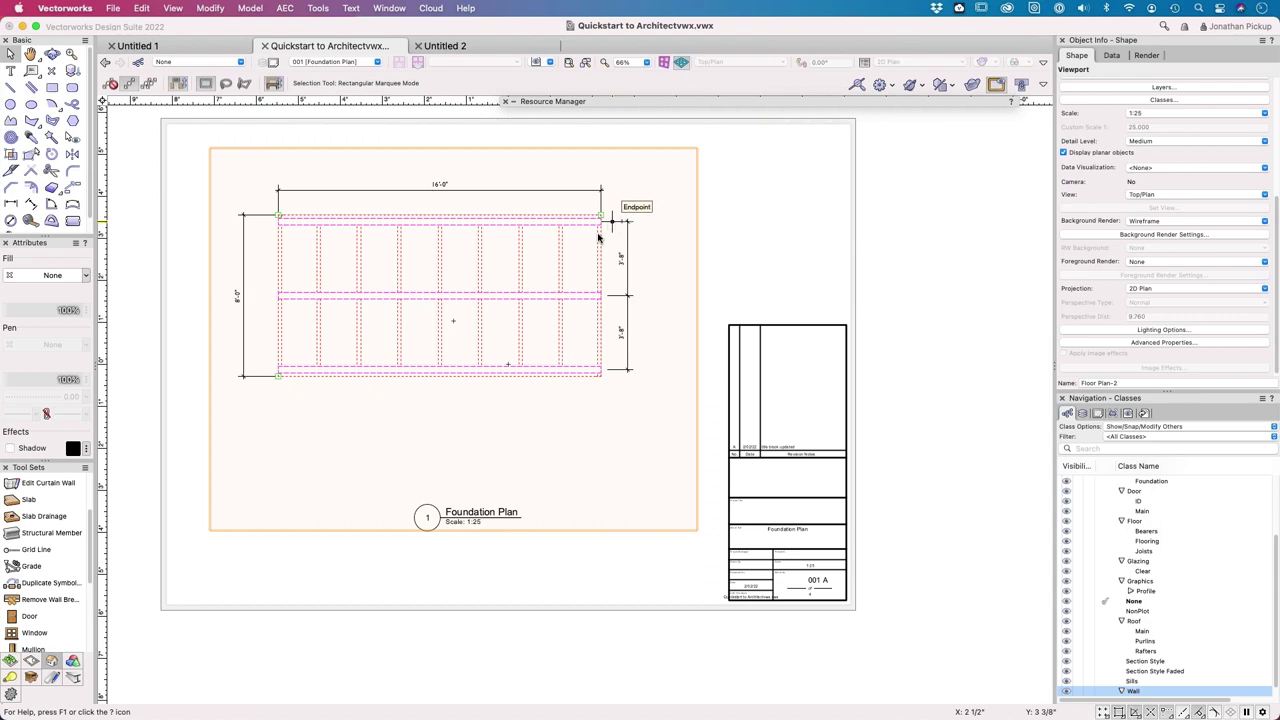
Step: Review the Floor Plan, Elevations and Sections sheet layers in turn, ending with the 3D model on Design Layer-1
key("super+Page_Down")
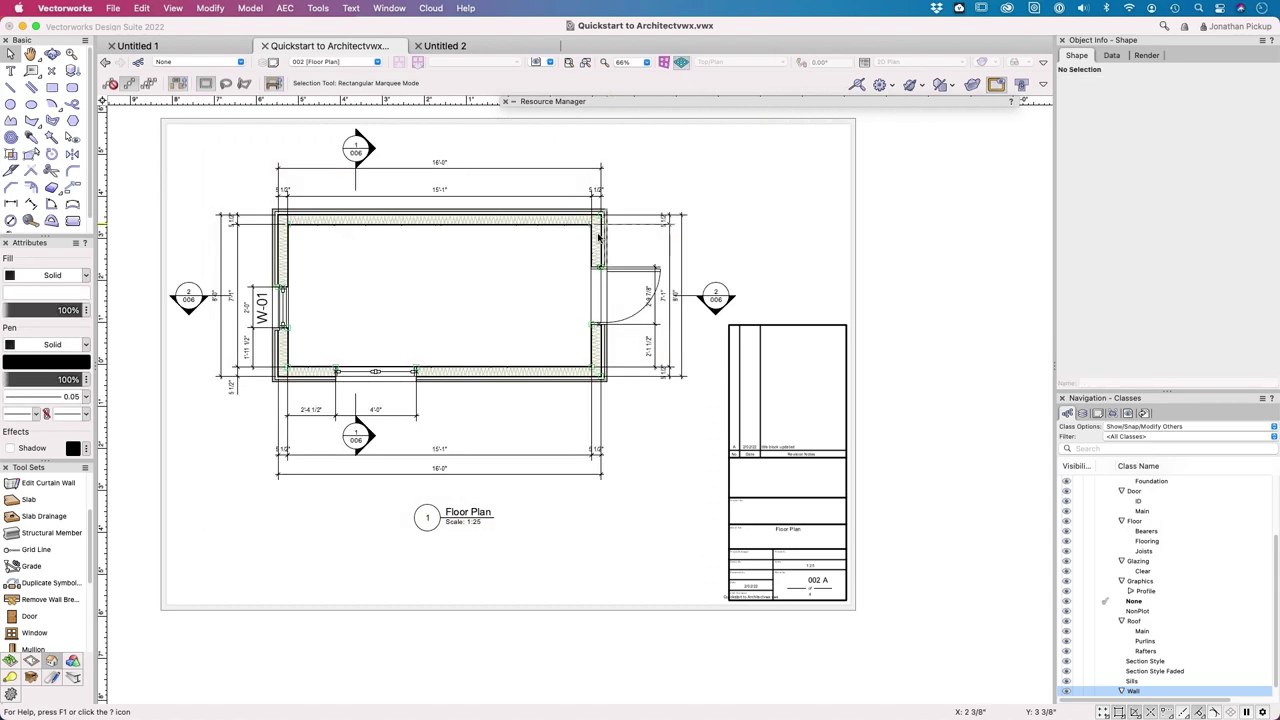
key("super+Page_Down")
key("super+Page_Down")
key("super+Page_Down")
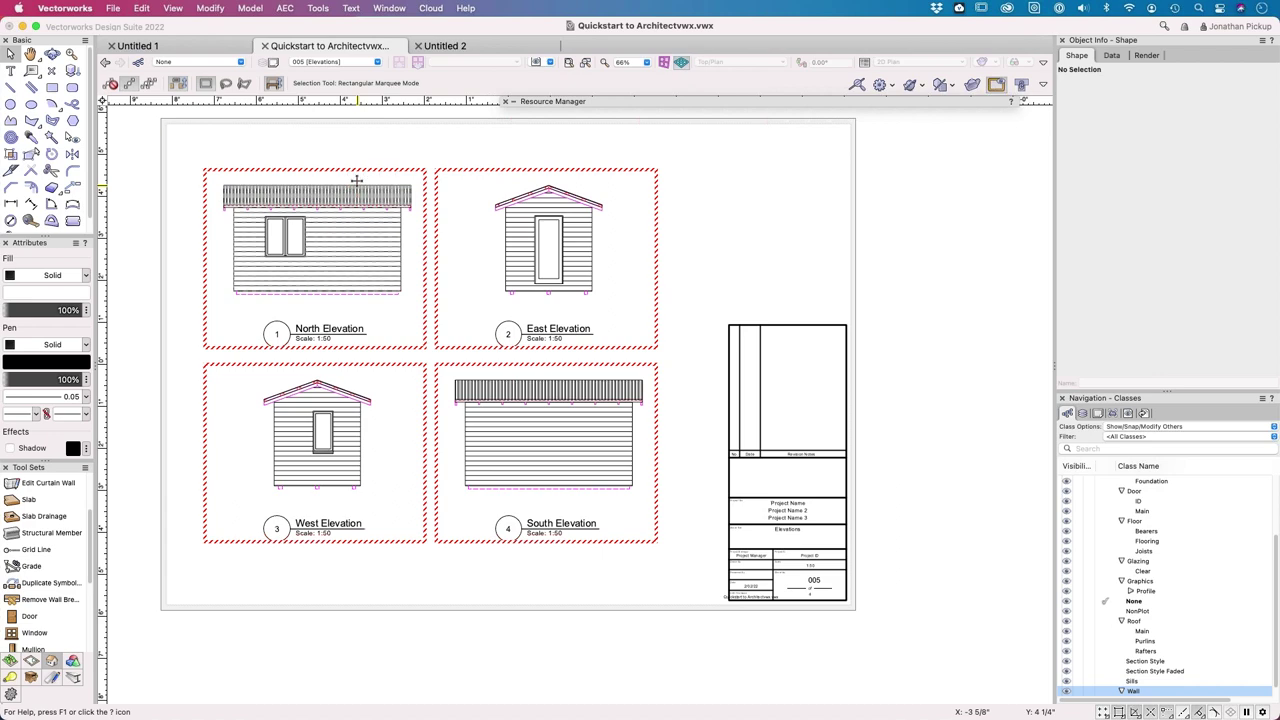
key("super+Page_Down")
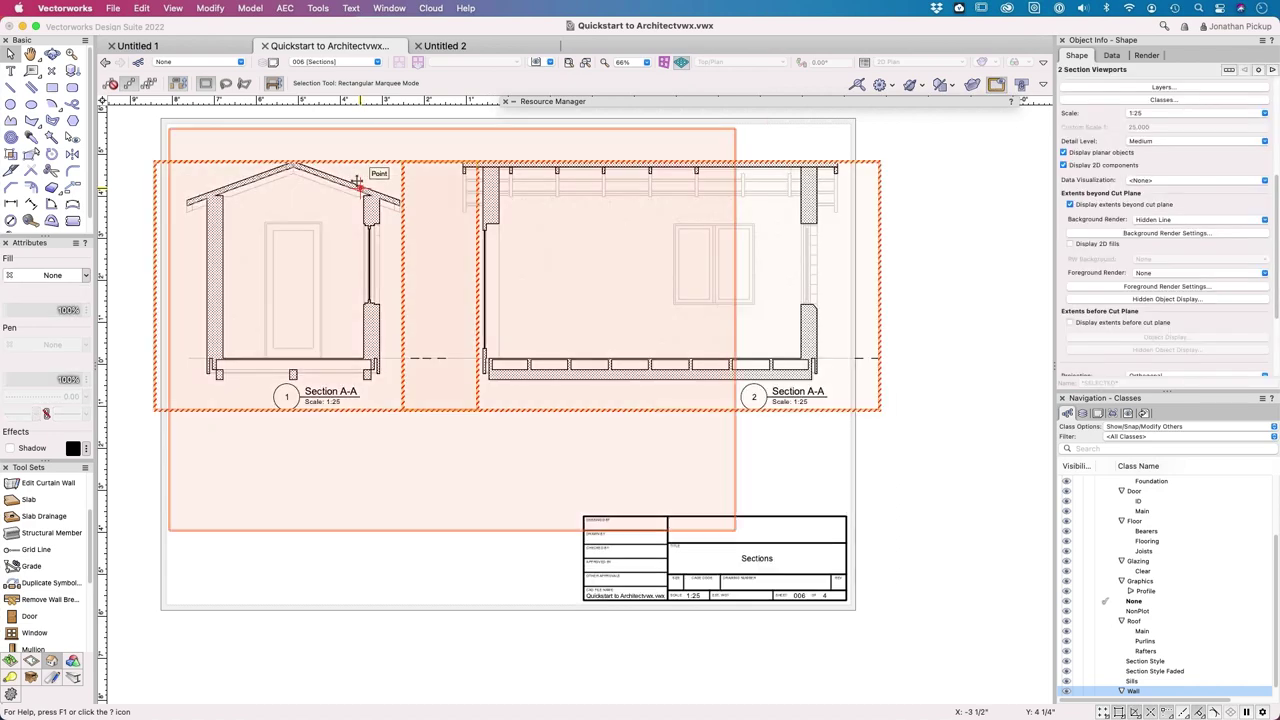
key("super+Page_Down")
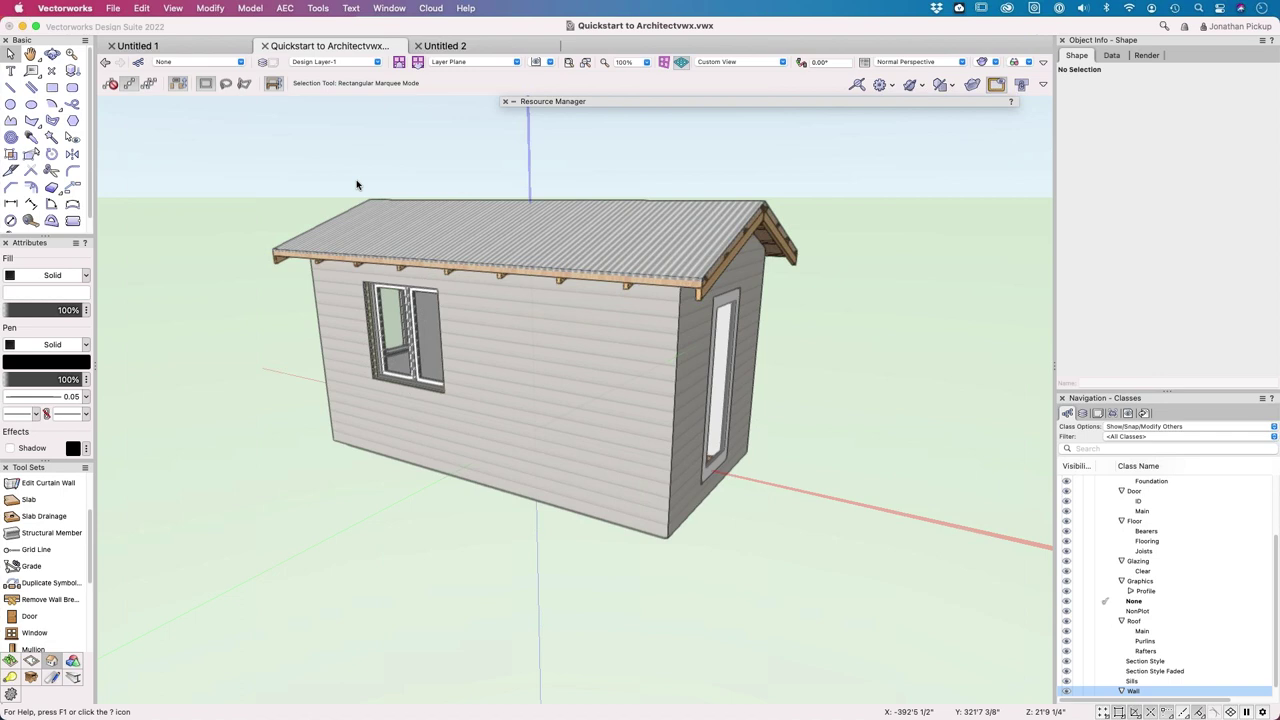
middle_click_drag(466, 178, 437, 178, "shift")
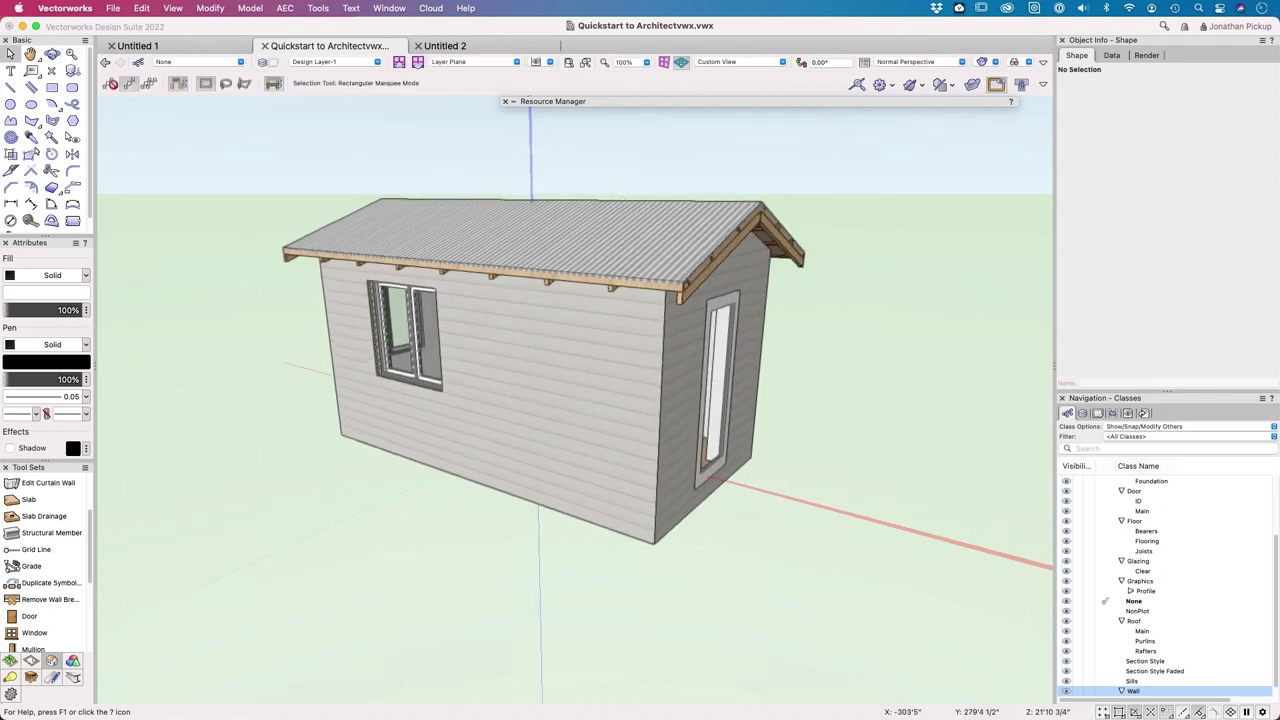
Step: Switch to Chrome and look through the training categories on the archoncad.com knowledgebase home page
key("super+Tab")
left_click(424, 220)
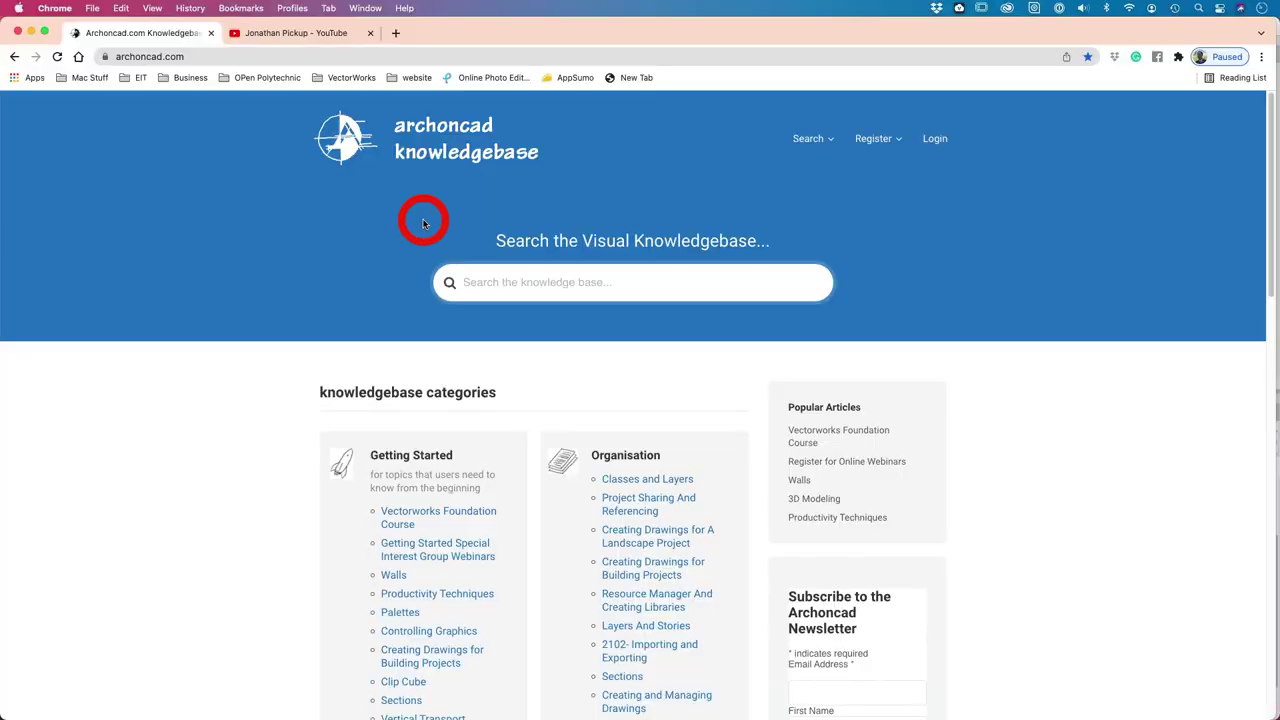
scroll(460, 218, "down", 5)
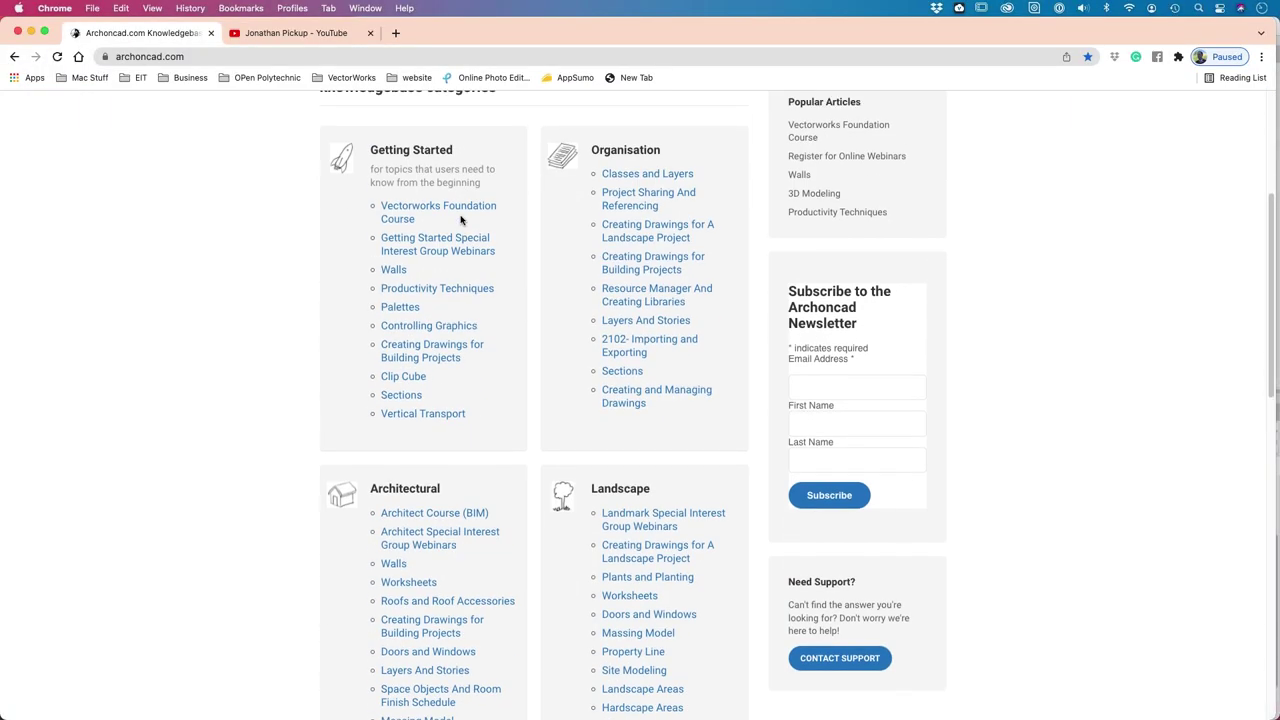
scroll(461, 219, "up", 5)
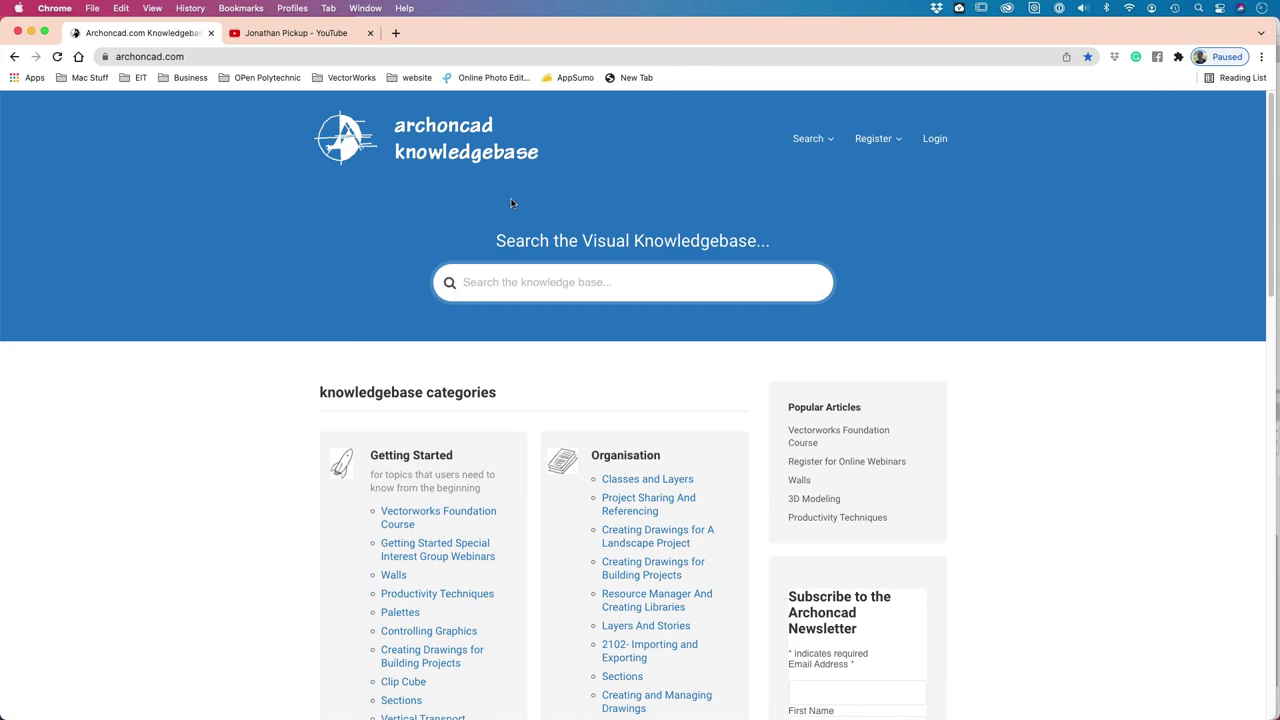
scroll(386, 92, "down", 1)
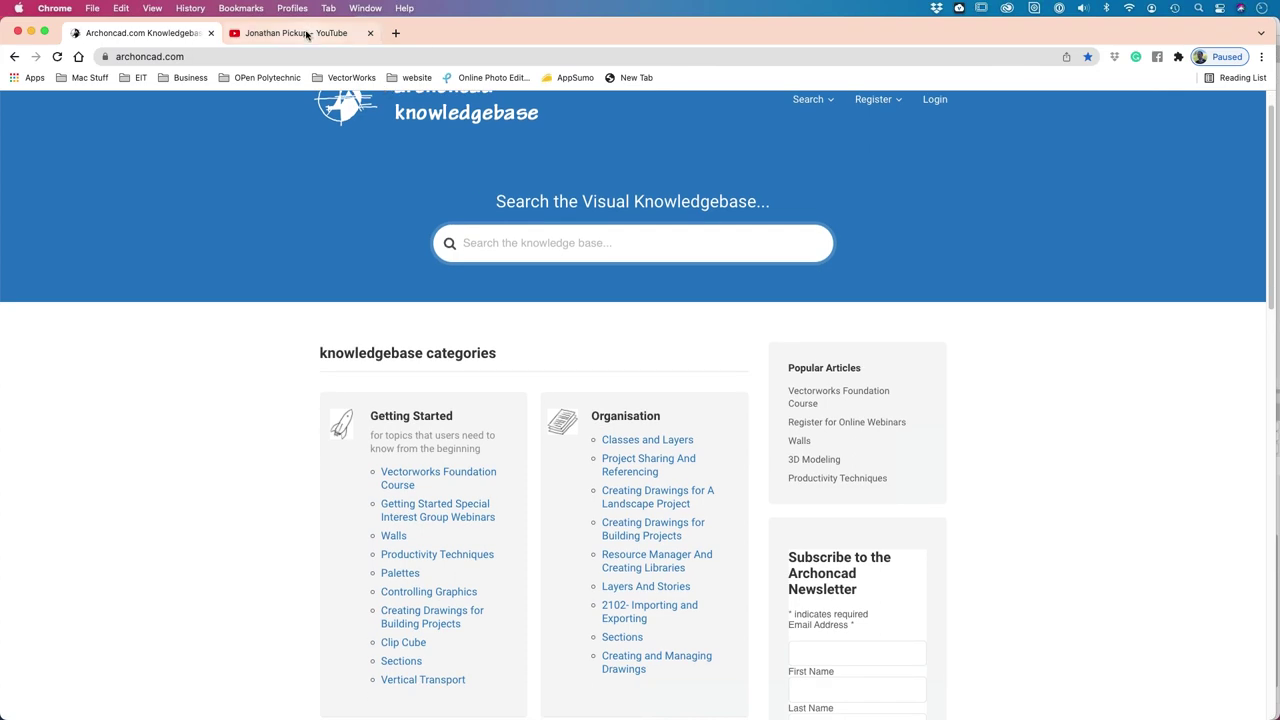
Step: Open the author's YouTube channel page and browse to its Vectorworks video section
left_click(307, 34)
scroll(418, 263, "down", 10)
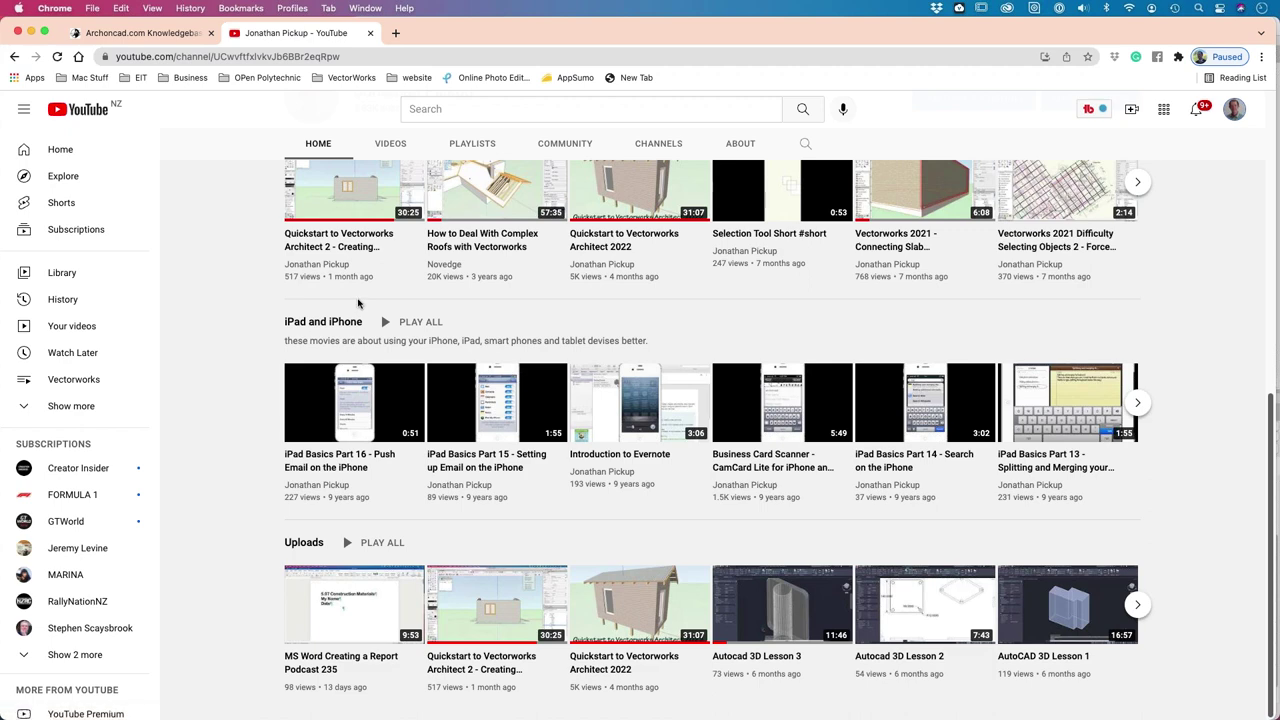
scroll(418, 263, "up", 3)
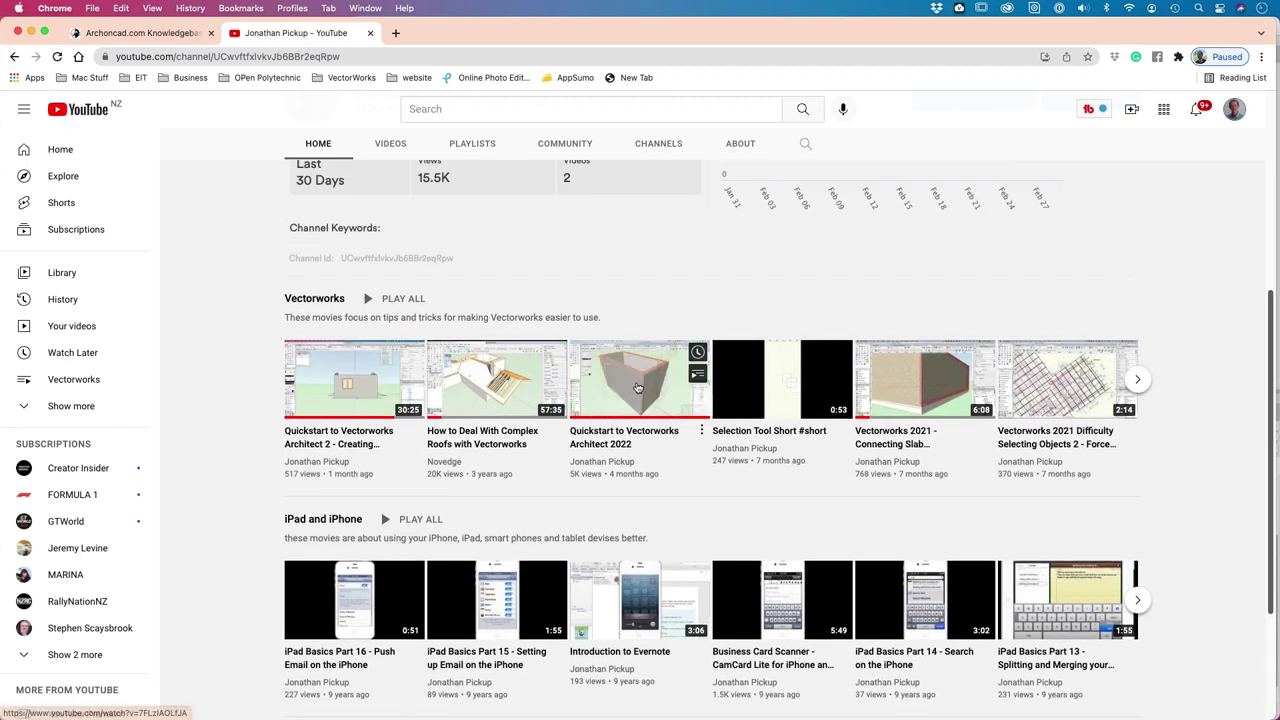